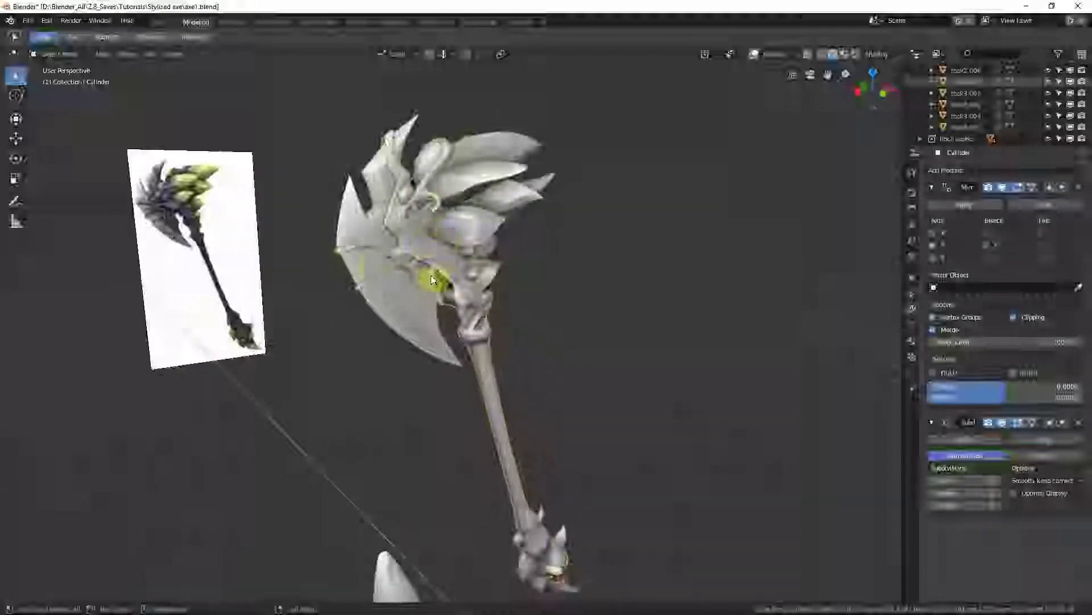
Step: Hide the Rock assets collection containing the four loose rock meshes beside the axe
{"action": "middle_click_drag", "start_coordinate": [429, 244], "coordinate": [530, 227]}
{"action": "scroll", "coordinate": [466, 266], "scroll_direction": "down", "scroll_amount": 3}
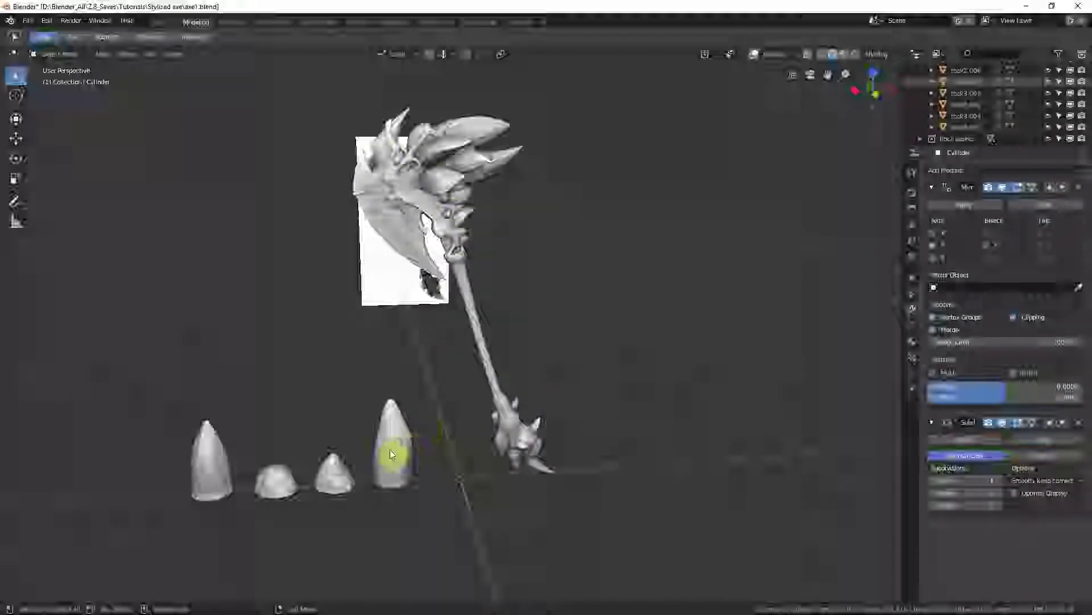
{"action": "left_click", "coordinate": [336, 473]}
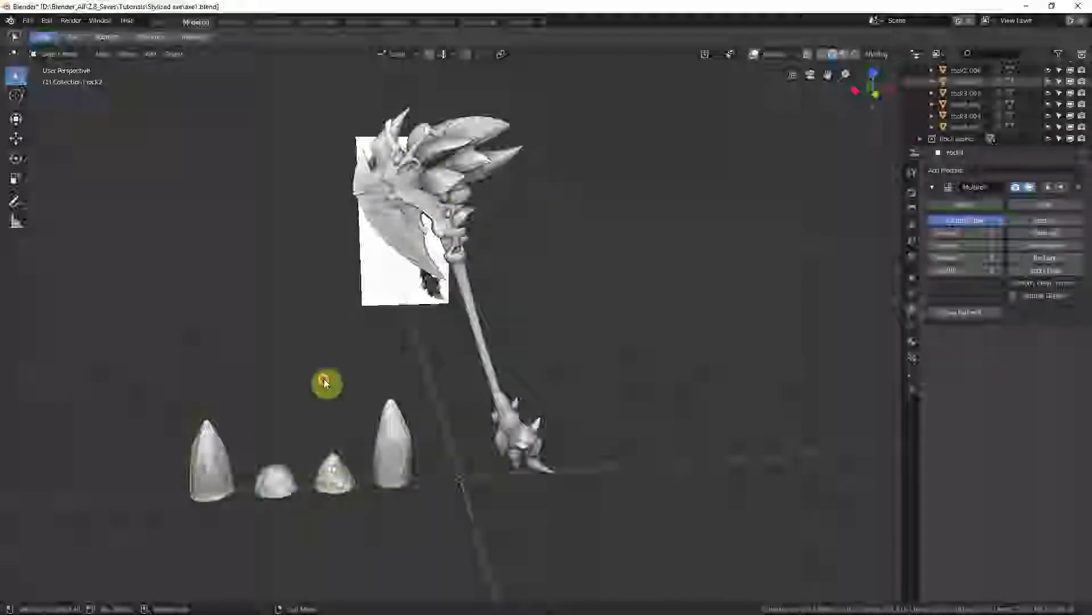
{"action": "left_click", "coordinate": [927, 127]}
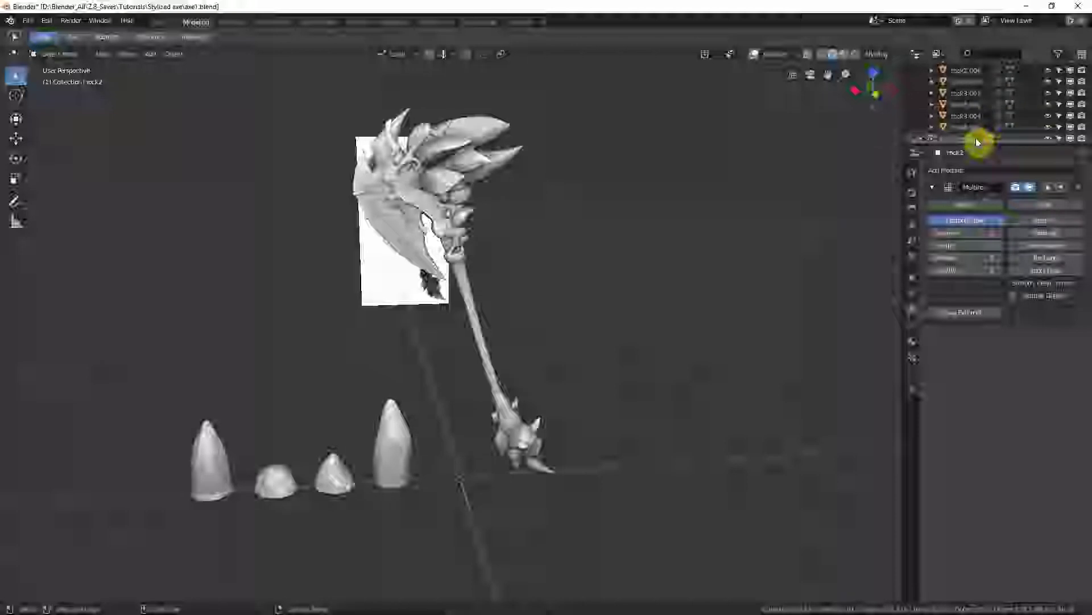
{"action": "left_click", "coordinate": [1050, 141]}
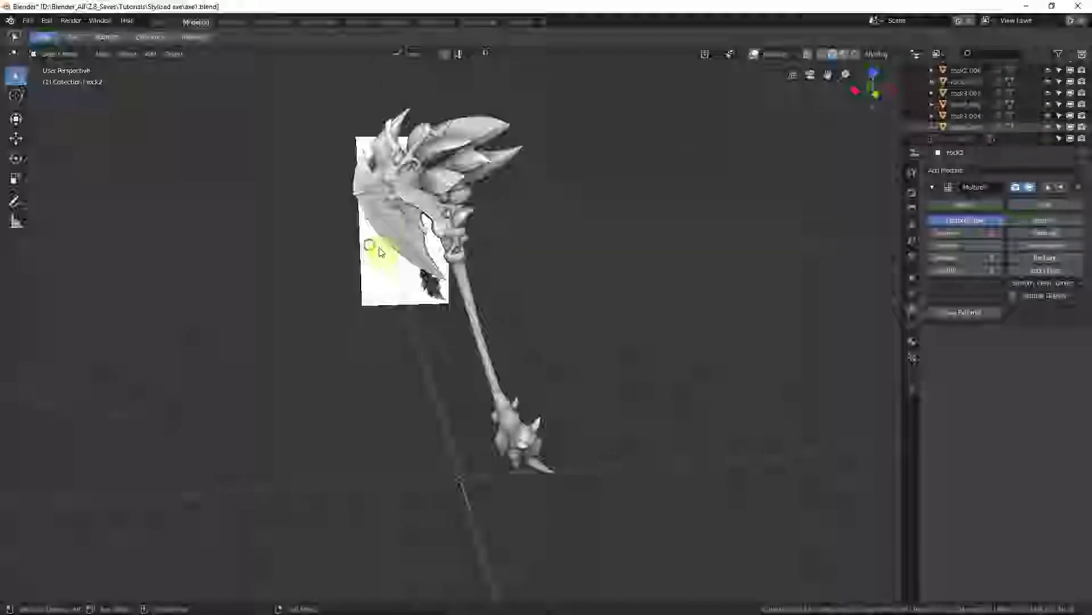
Step: Select the Cylinder handle mesh in the front orthographic view and try isolating it in local view
{"action": "mouse_move", "coordinate": [371, 244]}
{"action": "middle_mouse_down"}
{"action": "mouse_move", "coordinate": [456, 249]}
{"action": "mouse_move", "coordinate": [375, 249]}
{"action": "middle_mouse_up"}
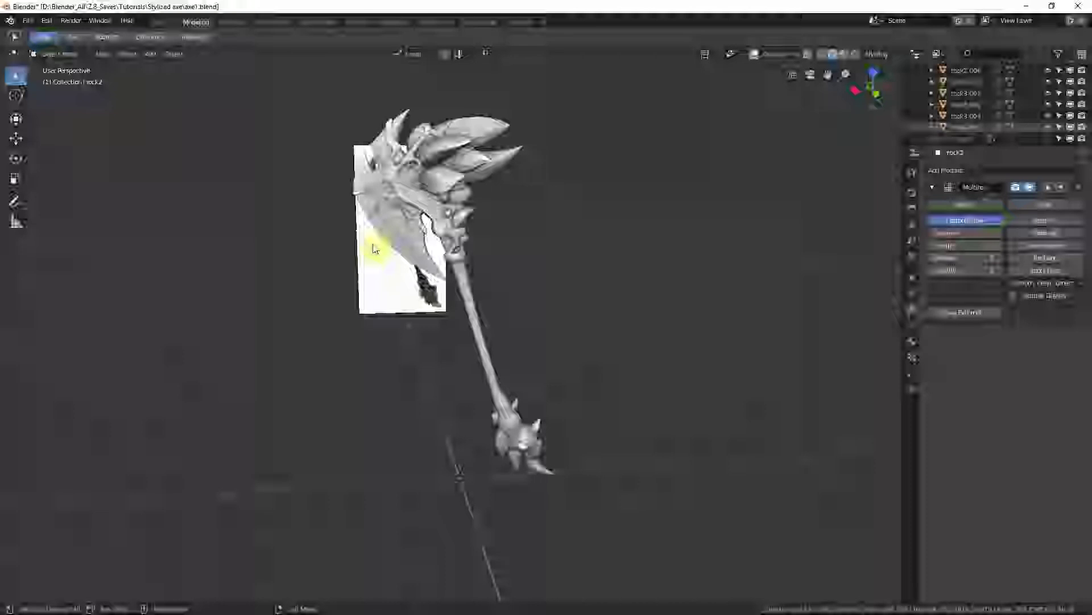
{"action": "key", "text": "KP_1"}
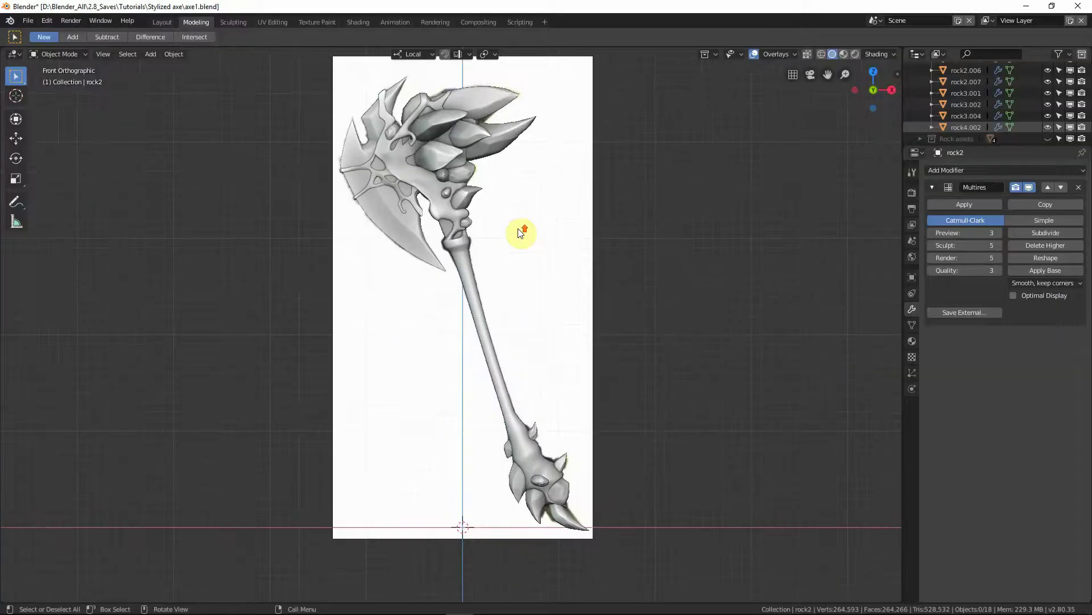
{"action": "scroll", "coordinate": [520, 232], "scroll_direction": "up", "scroll_amount": 1}
{"action": "middle_click_drag", "start_coordinate": [489, 150], "coordinate": [512, 241], "text": "shift"}
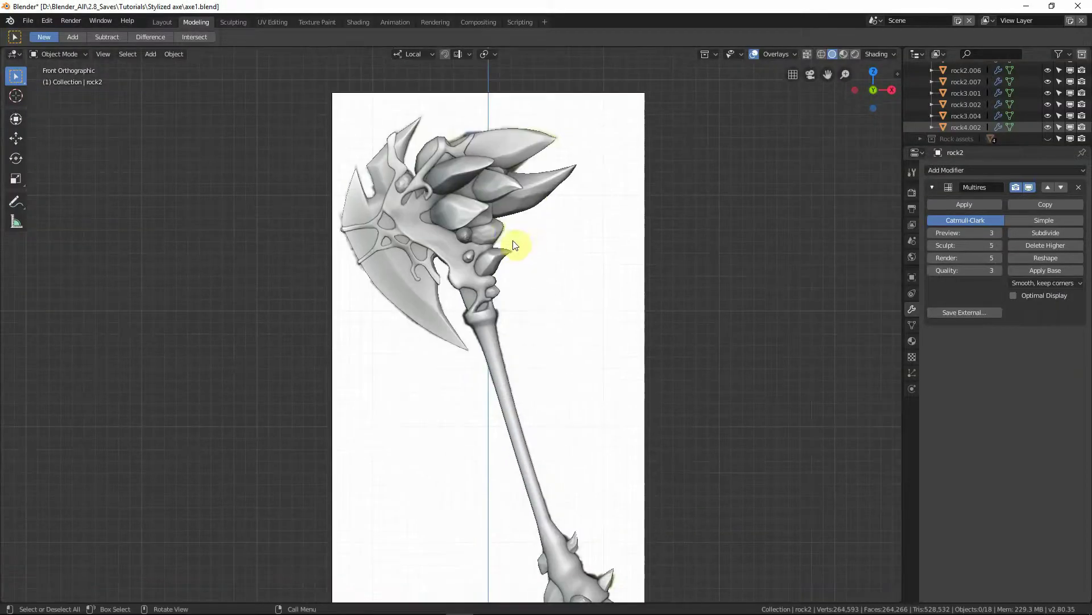
{"action": "left_click", "coordinate": [445, 243]}
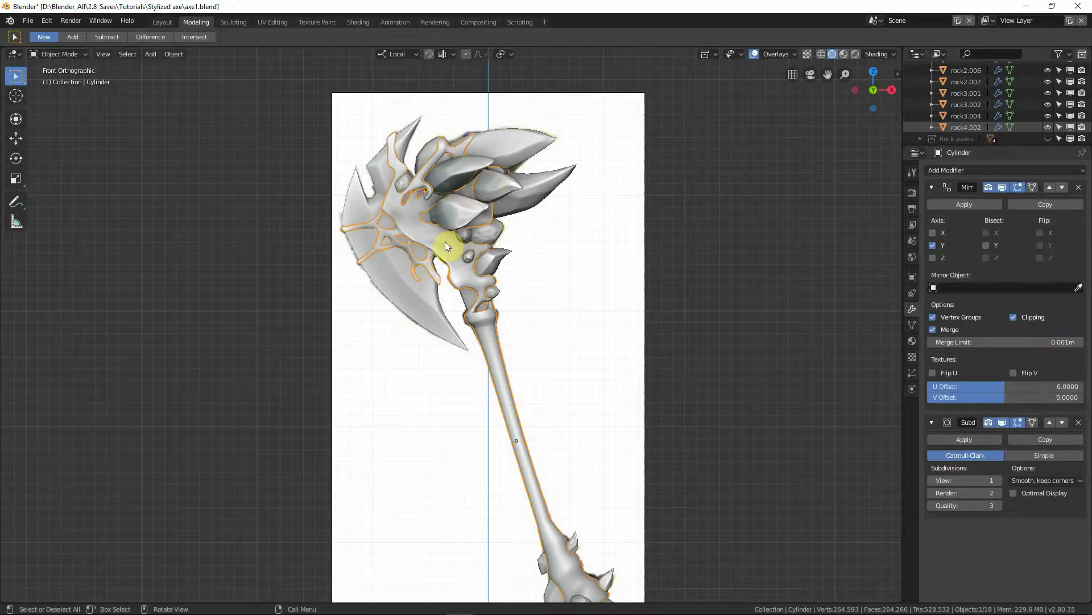
{"action": "key", "text": "KP_Divide"}
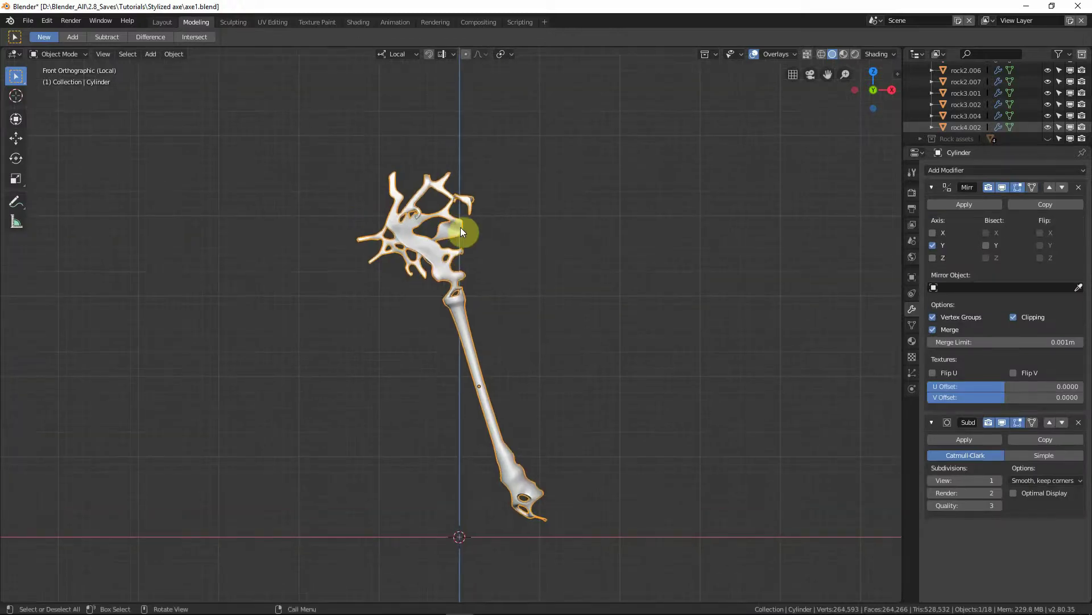
{"action": "key", "text": "KP_Divide"}
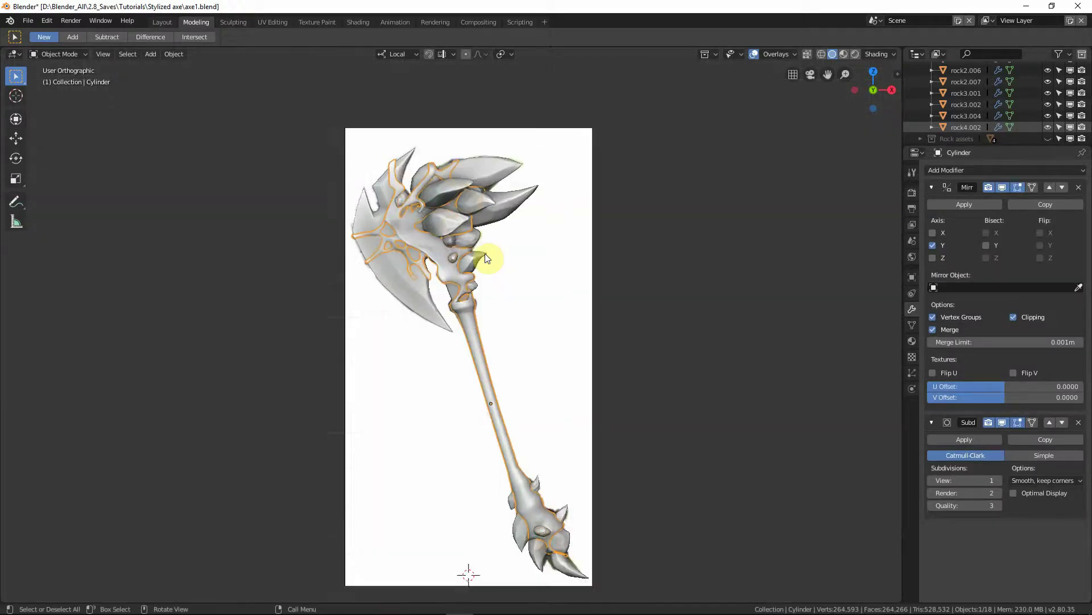
Step: Isolate the Cylinder mesh together with the Ref1 reference image and make the reference image unselectable
{"action": "scroll", "coordinate": [985, 127], "scroll_direction": "up", "scroll_amount": 5}
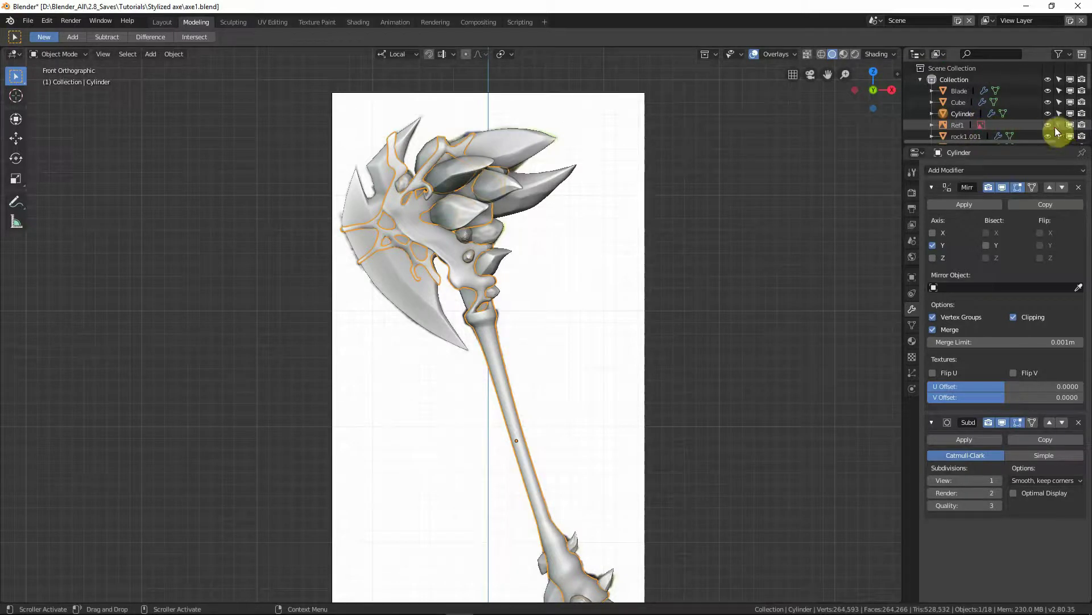
{"action": "left_click", "coordinate": [961, 125]}
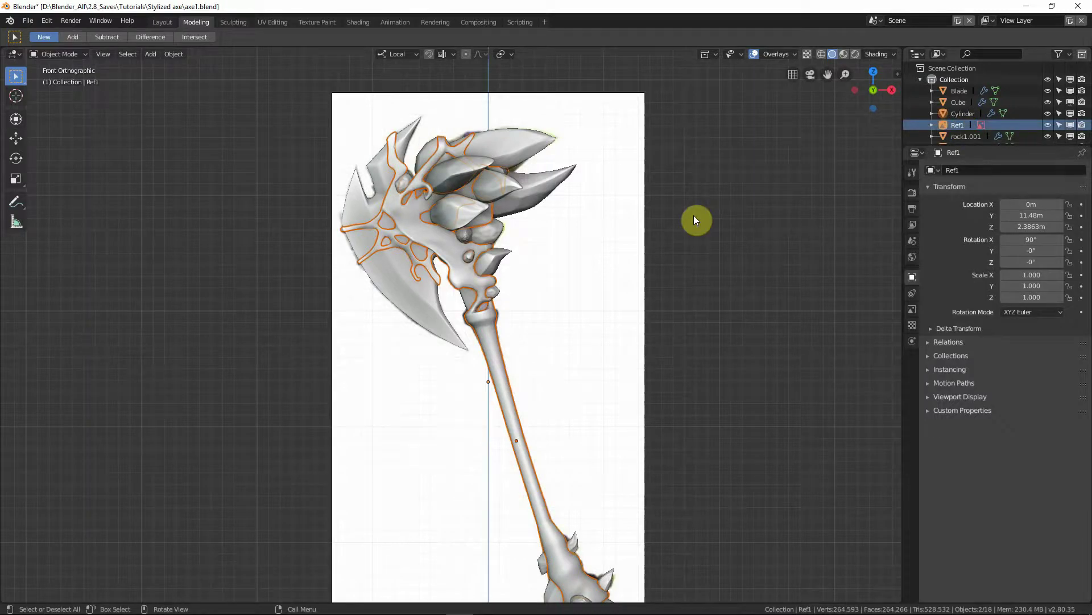
{"action": "key", "text": "KP_Divide"}
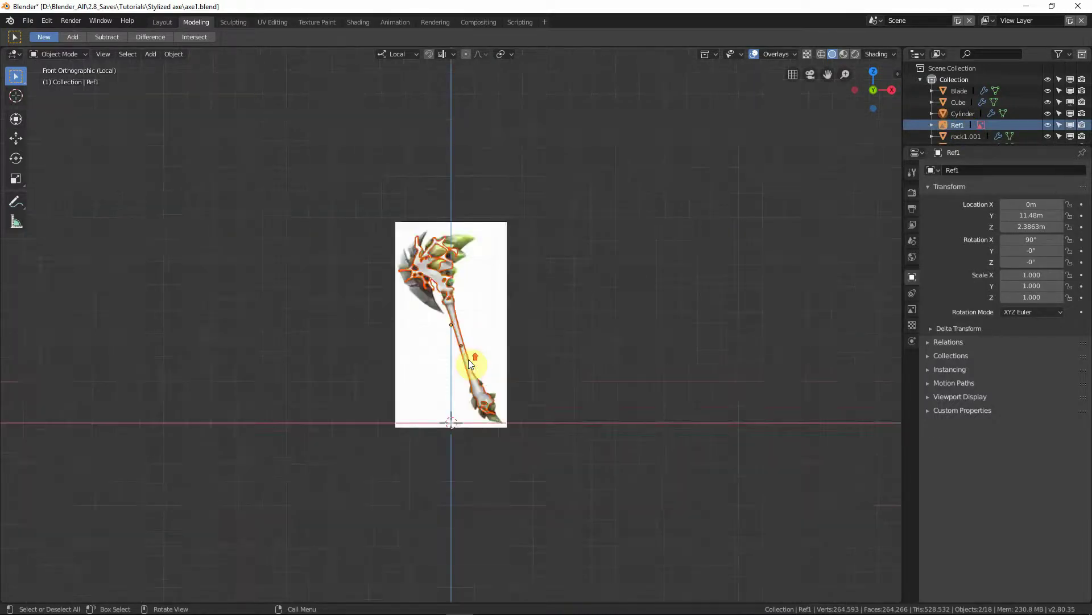
{"action": "scroll", "coordinate": [469, 360], "scroll_direction": "up", "scroll_amount": 3}
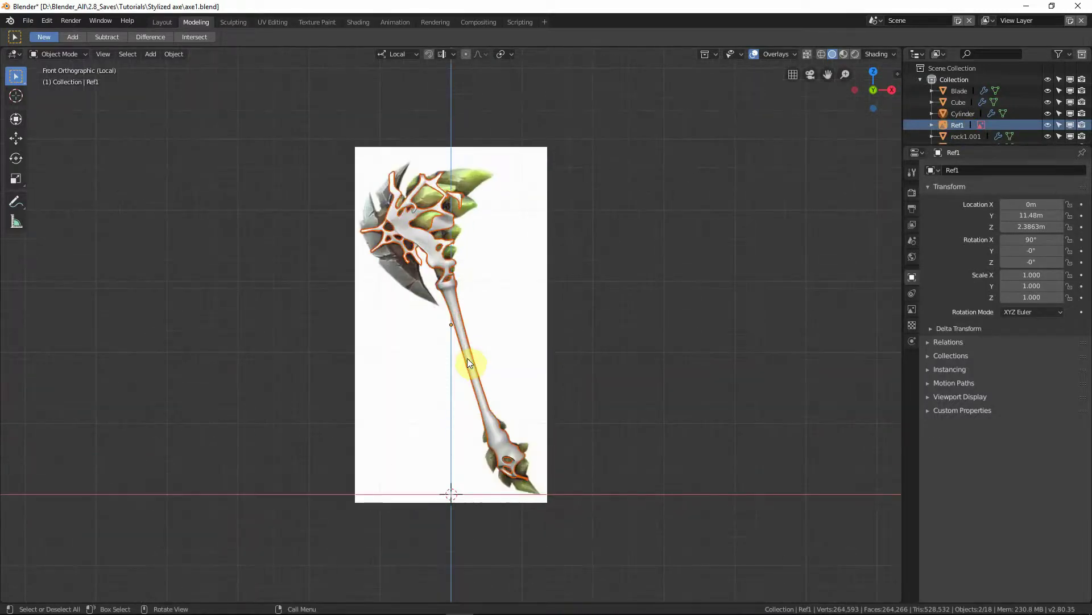
{"action": "left_click", "coordinate": [660, 329]}
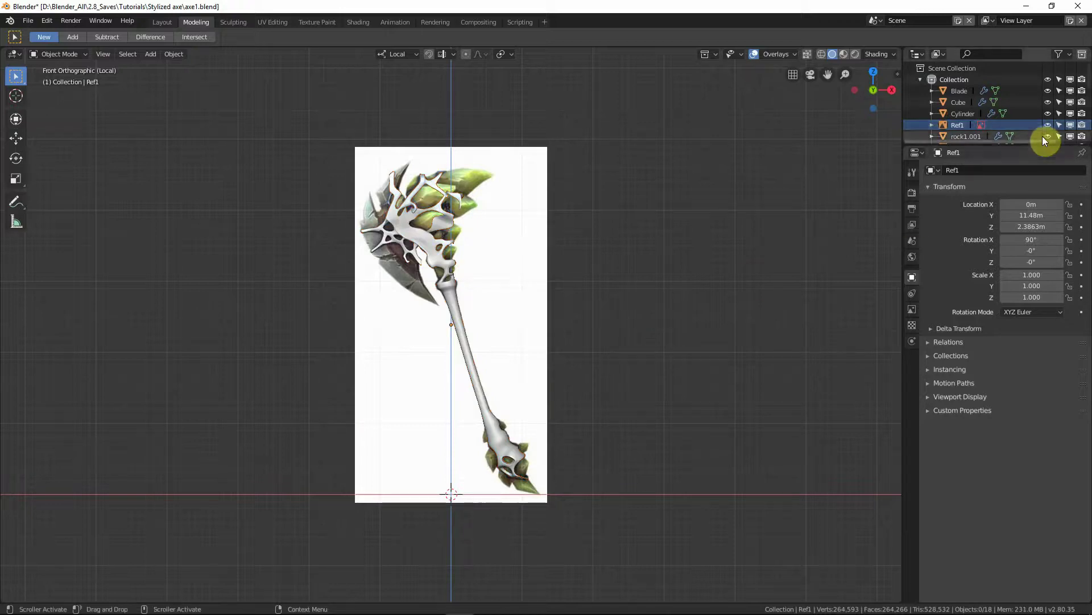
{"action": "left_click", "coordinate": [1059, 124]}
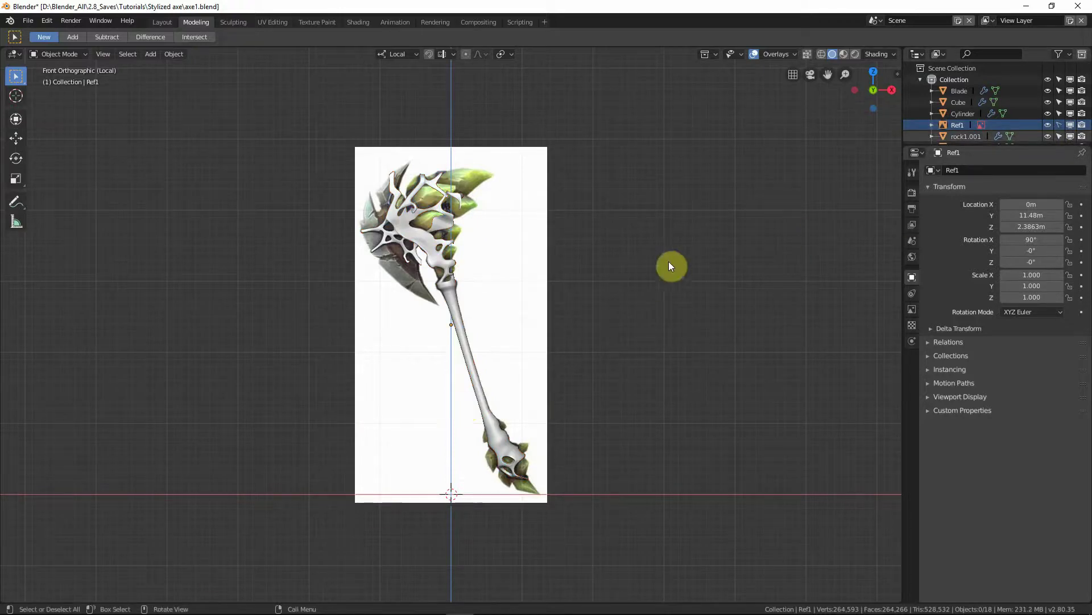
Step: Start the Shortcut VUr key display in the viewport and hide the sidebar again
{"action": "key", "text": "n"}
{"action": "left_click", "coordinate": [827, 85]}
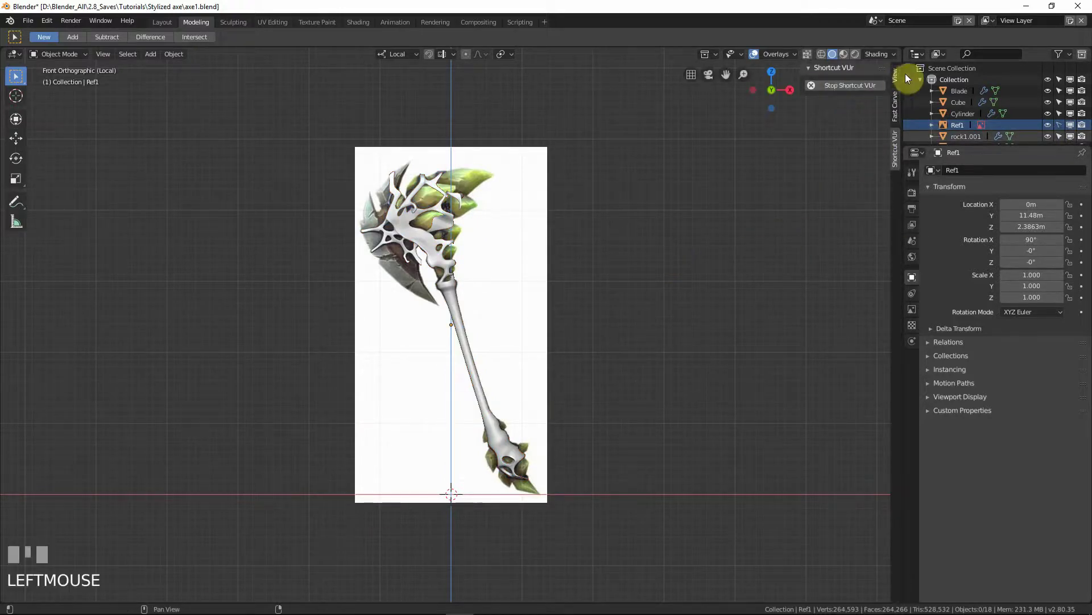
{"action": "left_click", "coordinate": [896, 75]}
{"action": "key", "text": "n"}
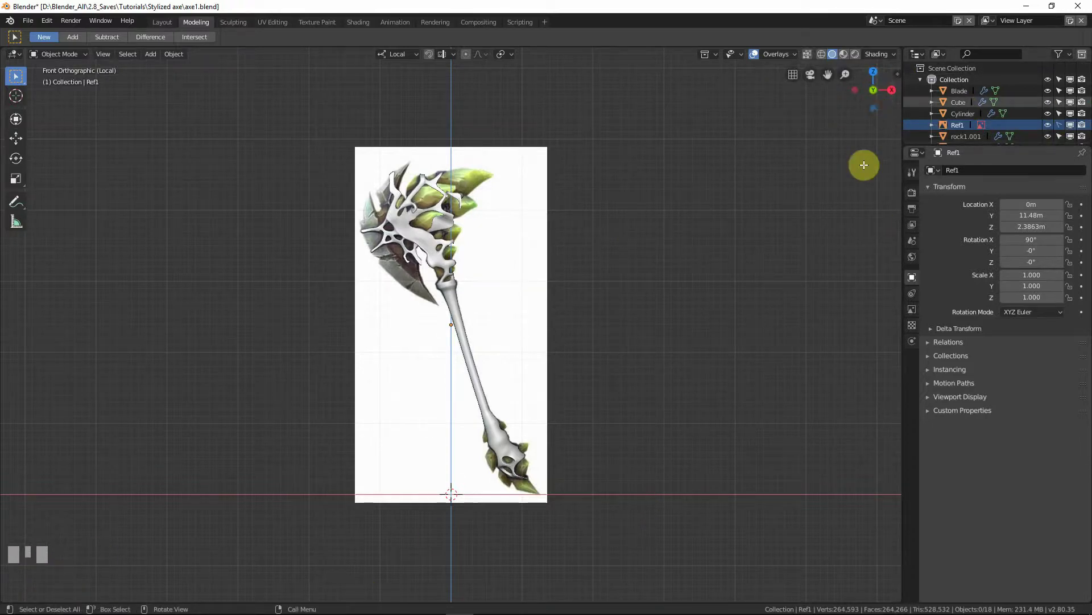
Step: Show the viewport sidebar, stop and restart the Shortcut VUr display, and return to the view and transform settings
{"action": "key", "text": "n"}
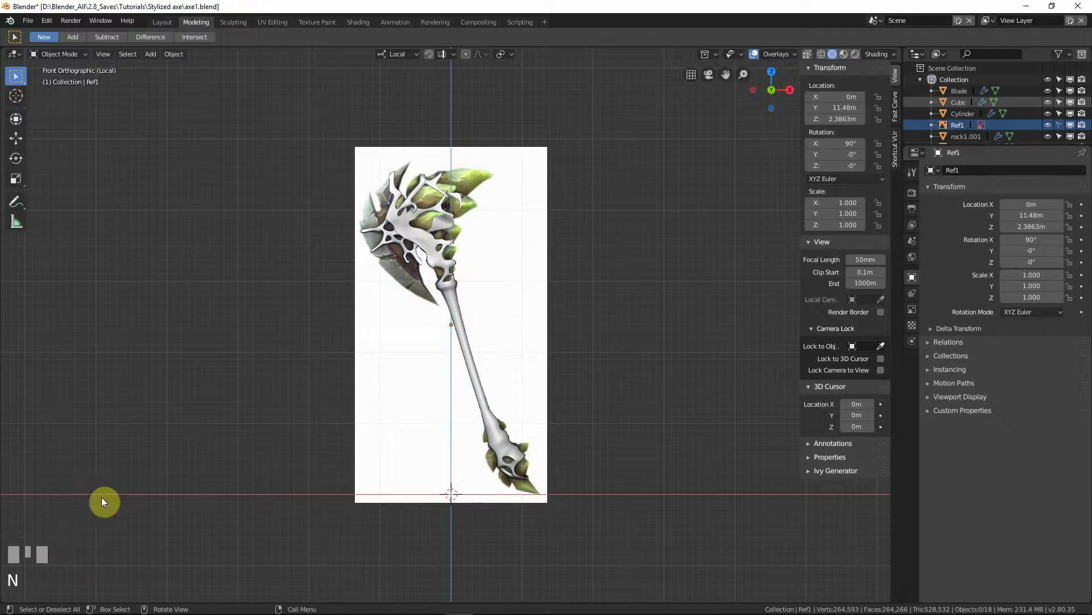
{"action": "left_click", "coordinate": [897, 140]}
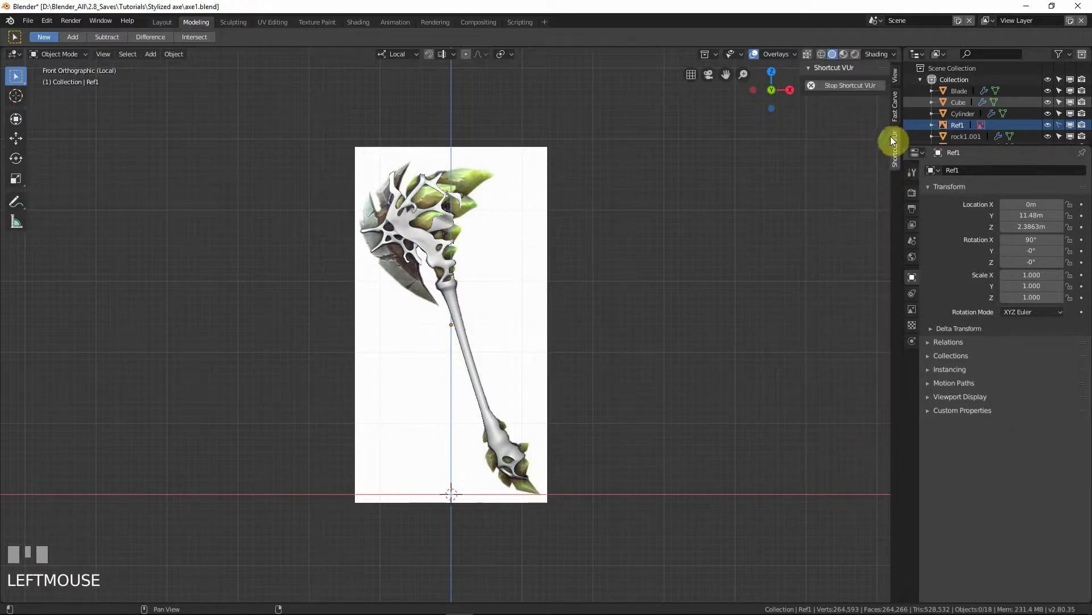
{"action": "left_click", "coordinate": [812, 85]}
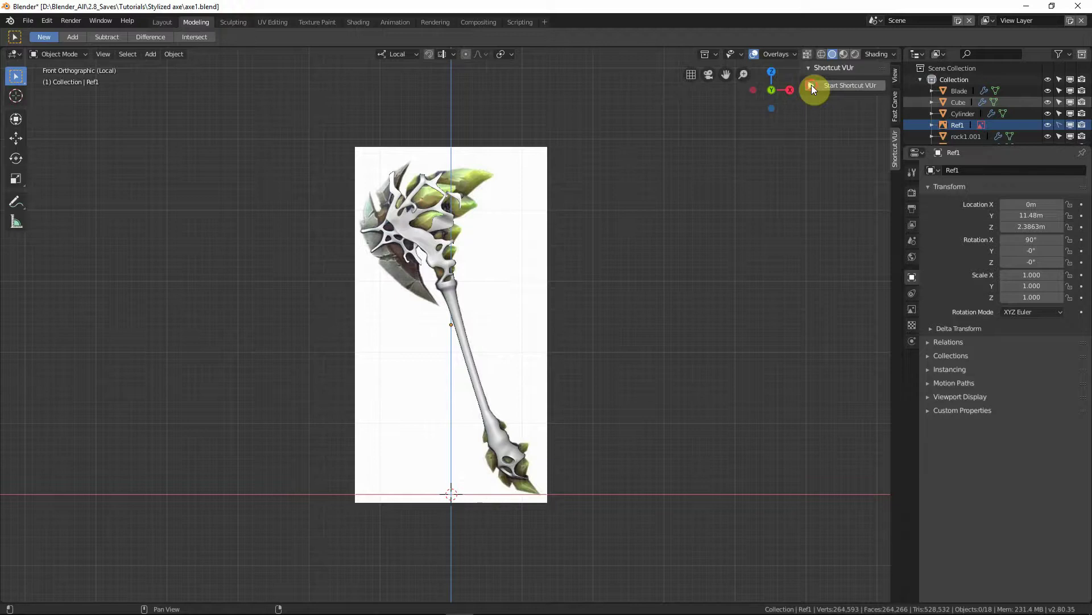
{"action": "left_click", "coordinate": [812, 84]}
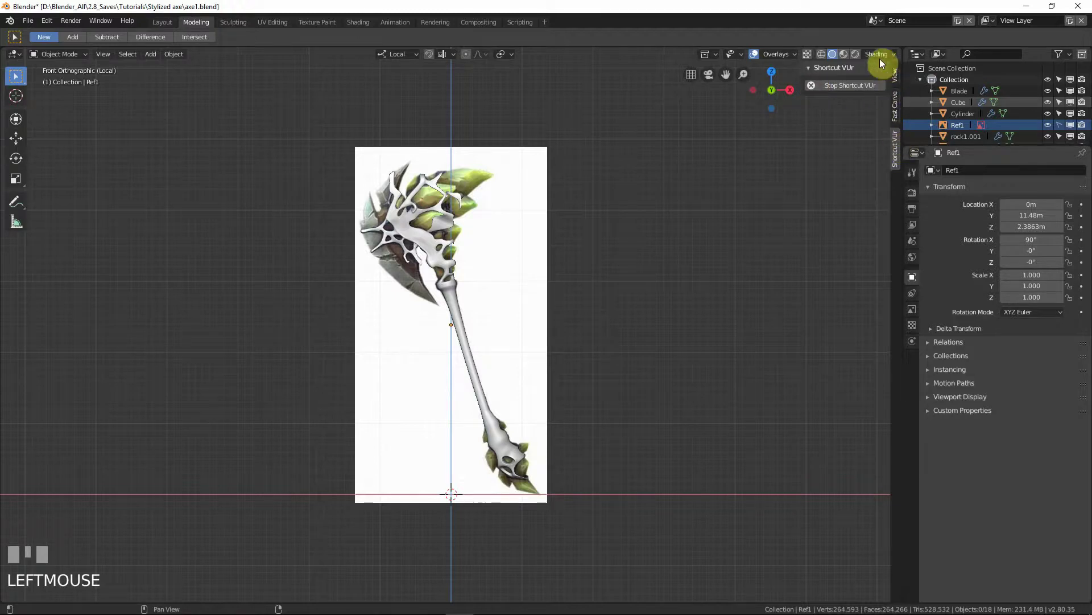
{"action": "left_click", "coordinate": [895, 71]}
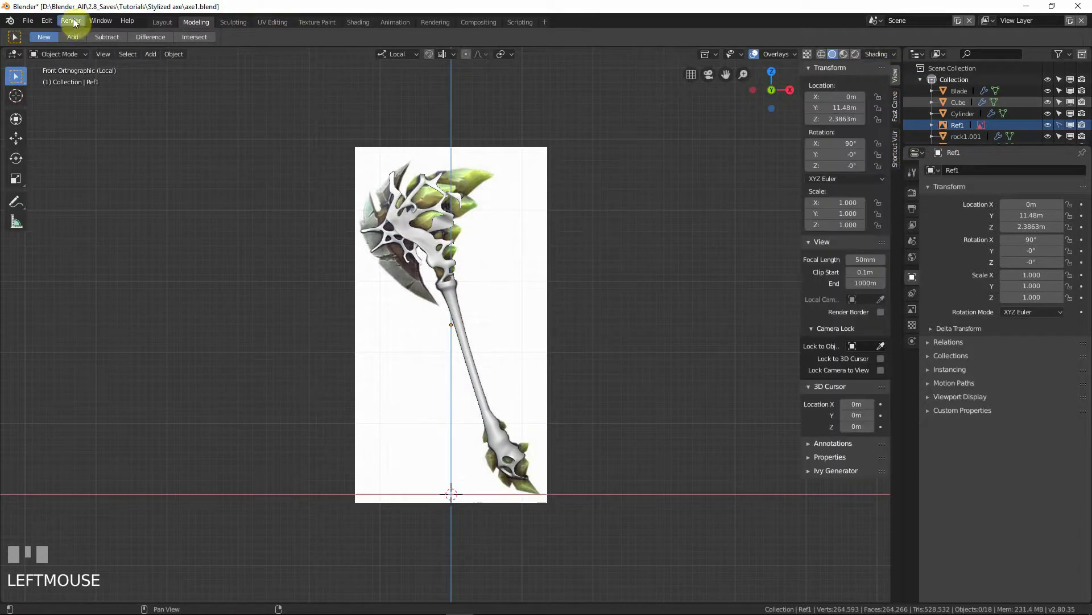
Step: Search the add-on preferences for "scree" and clear the search
{"action": "left_click", "coordinate": [46, 21]}
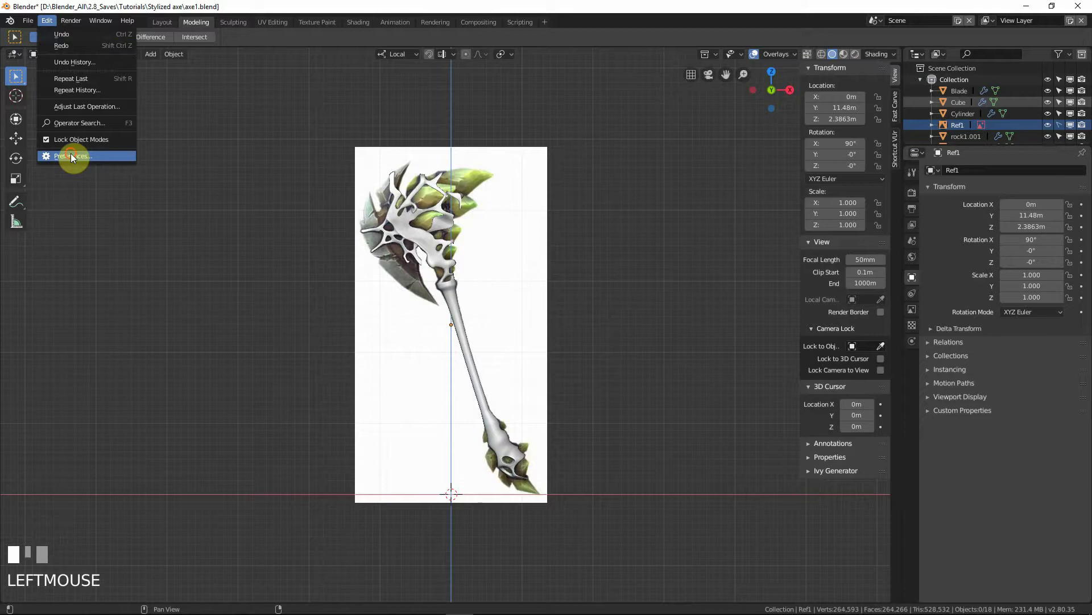
{"action": "left_click", "coordinate": [71, 154]}
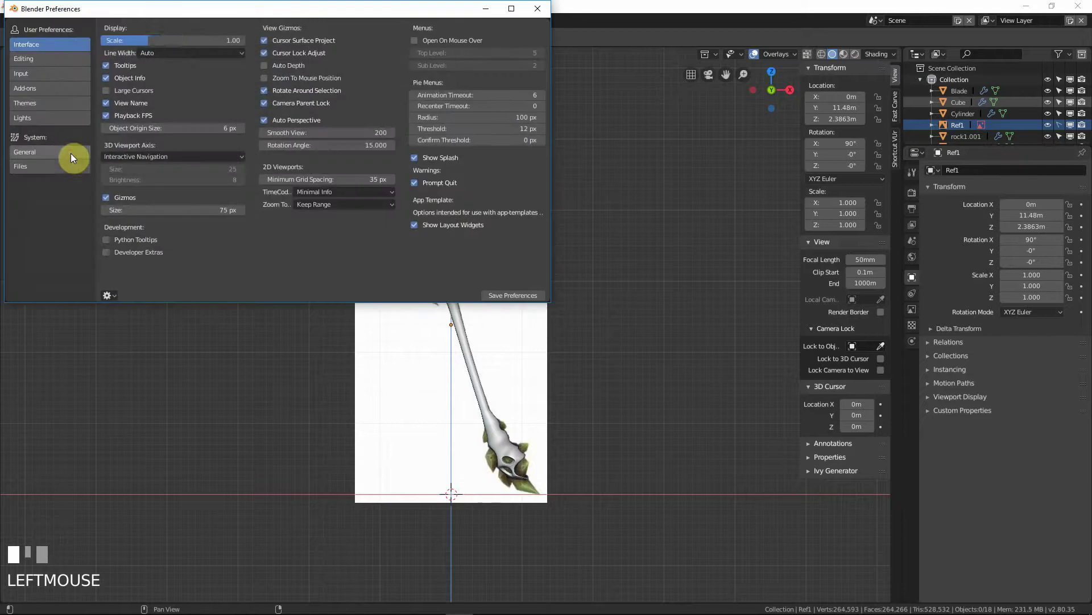
{"action": "left_click", "coordinate": [41, 74]}
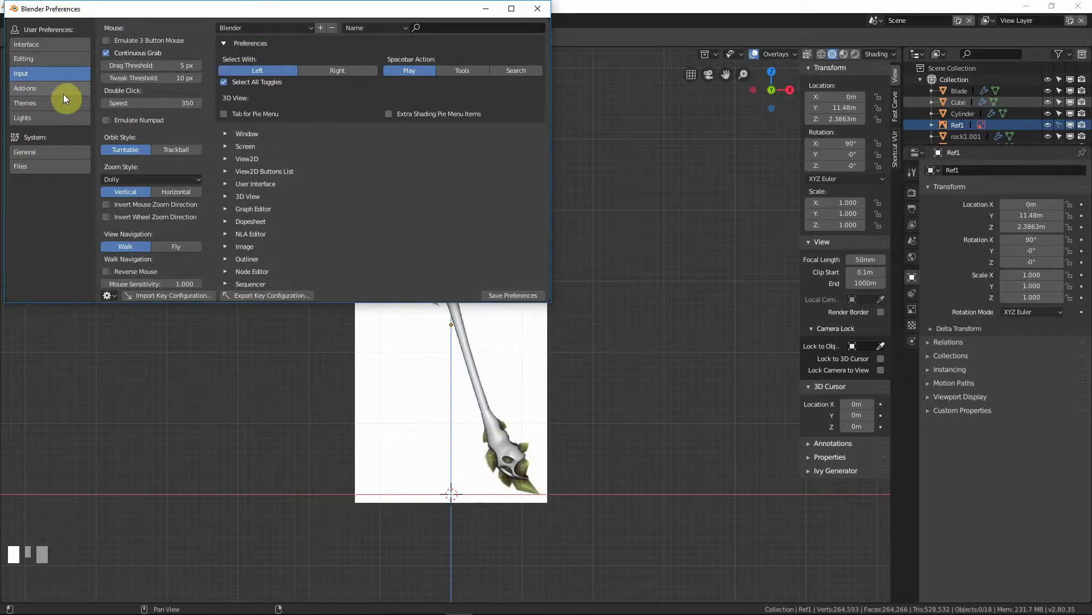
{"action": "left_click", "coordinate": [36, 87]}
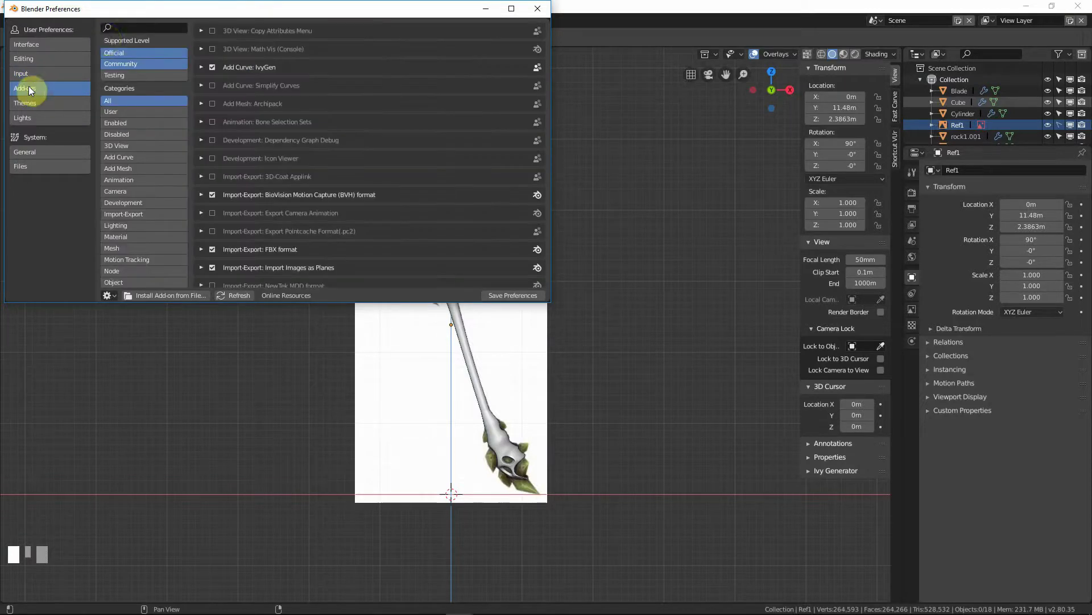
{"action": "left_click", "coordinate": [120, 30]}
{"action": "type", "text": "curve"}
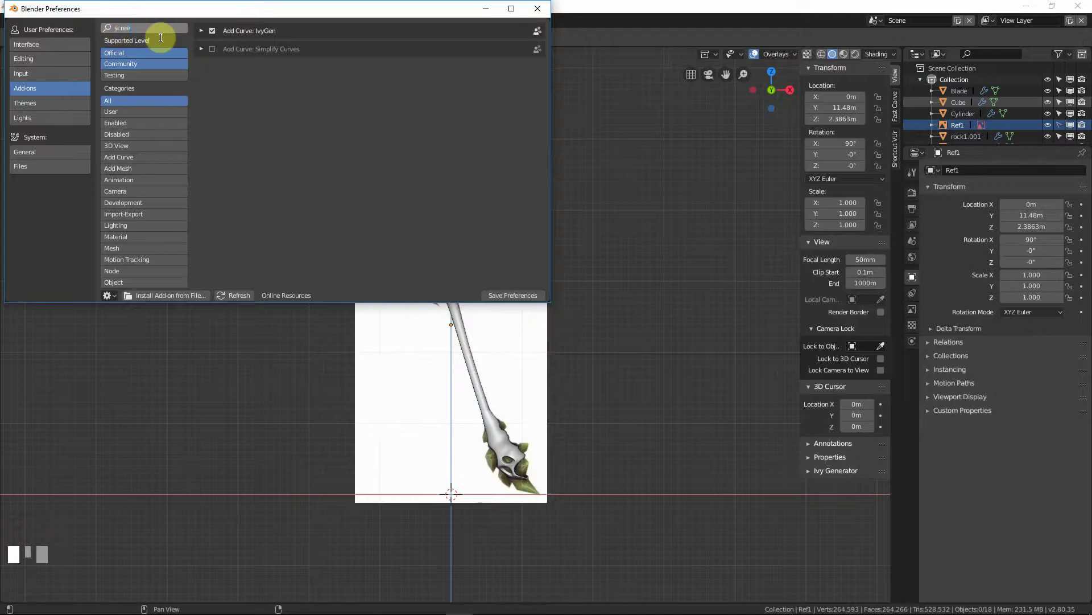
{"action": "key", "text": "BackSpace"}
{"action": "key", "text": "BackSpace"}
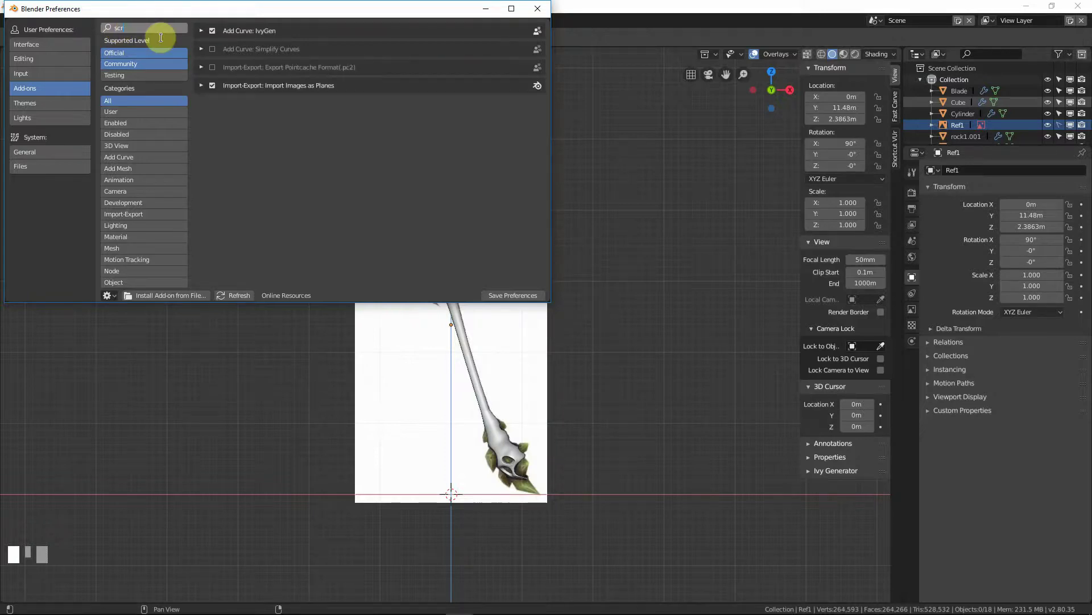
{"action": "key", "text": "BackSpace"}
{"action": "key", "text": "BackSpace"}
{"action": "key", "text": "BackSpace"}
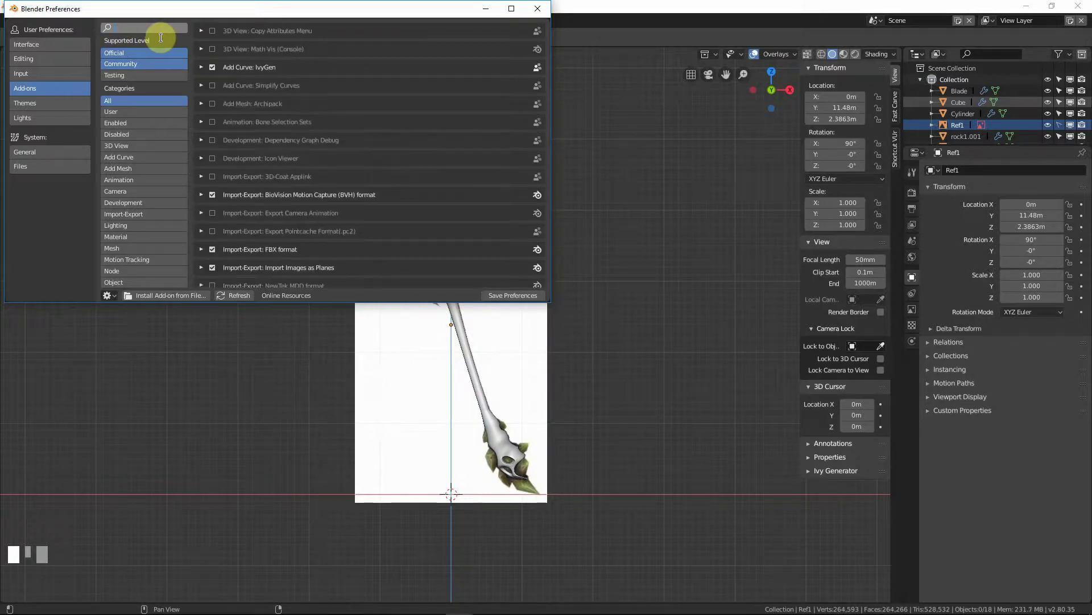
Step: Examine the Shortcut VUr add-on's details among the user add-ons and close the preferences
{"action": "left_click", "coordinate": [121, 113]}
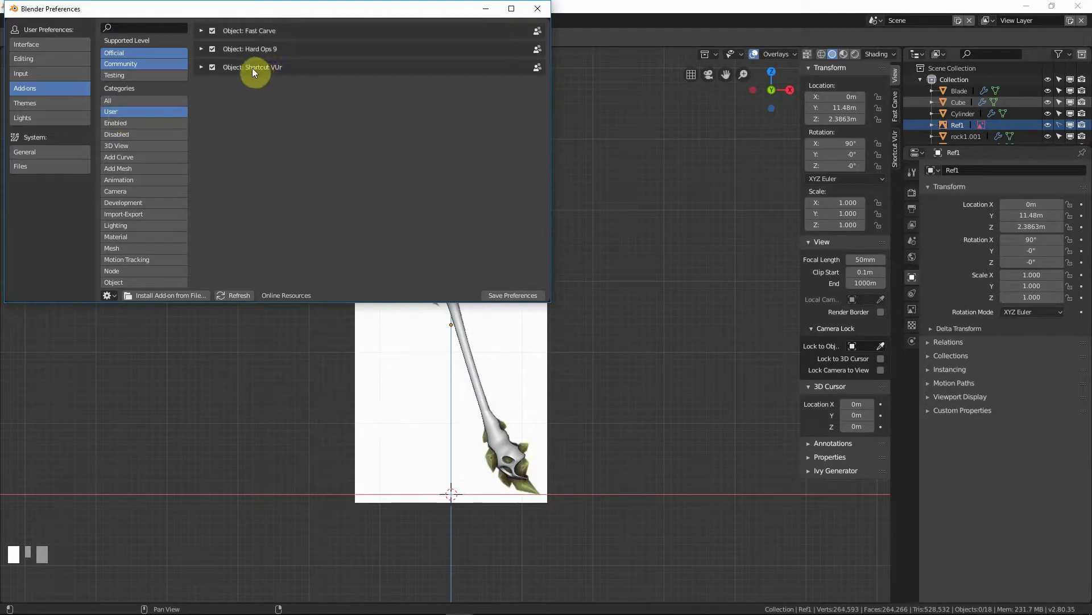
{"action": "left_click", "coordinate": [202, 67]}
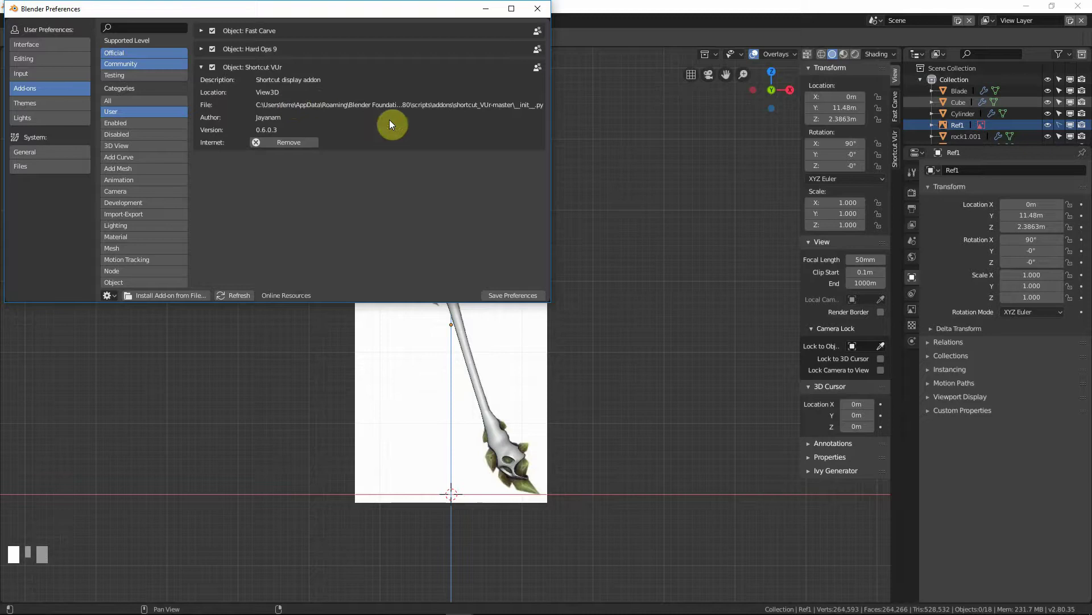
{"action": "scroll", "coordinate": [385, 219], "scroll_direction": "down", "scroll_amount": 2}
{"action": "scroll", "coordinate": [328, 190], "scroll_direction": "up", "scroll_amount": 2}
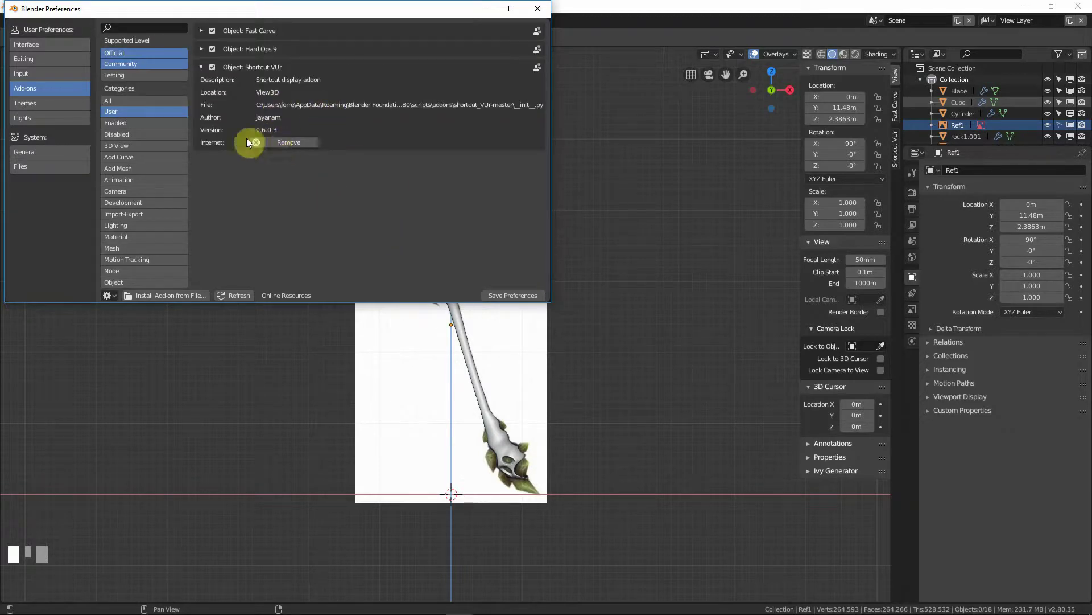
{"action": "left_click", "coordinate": [200, 66]}
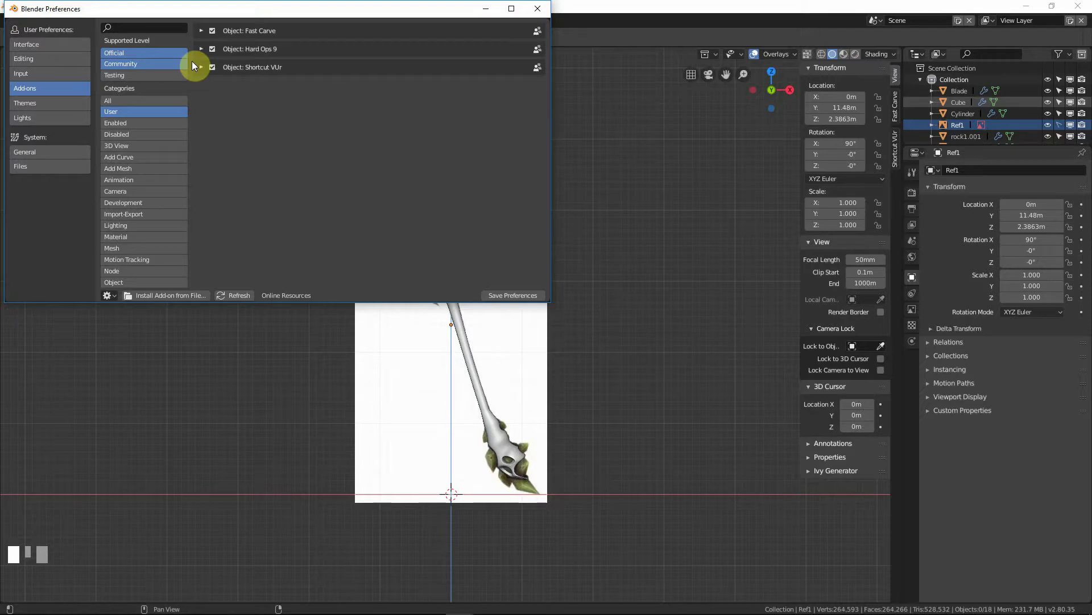
{"action": "left_click", "coordinate": [38, 44]}
{"action": "left_click", "coordinate": [537, 8]}
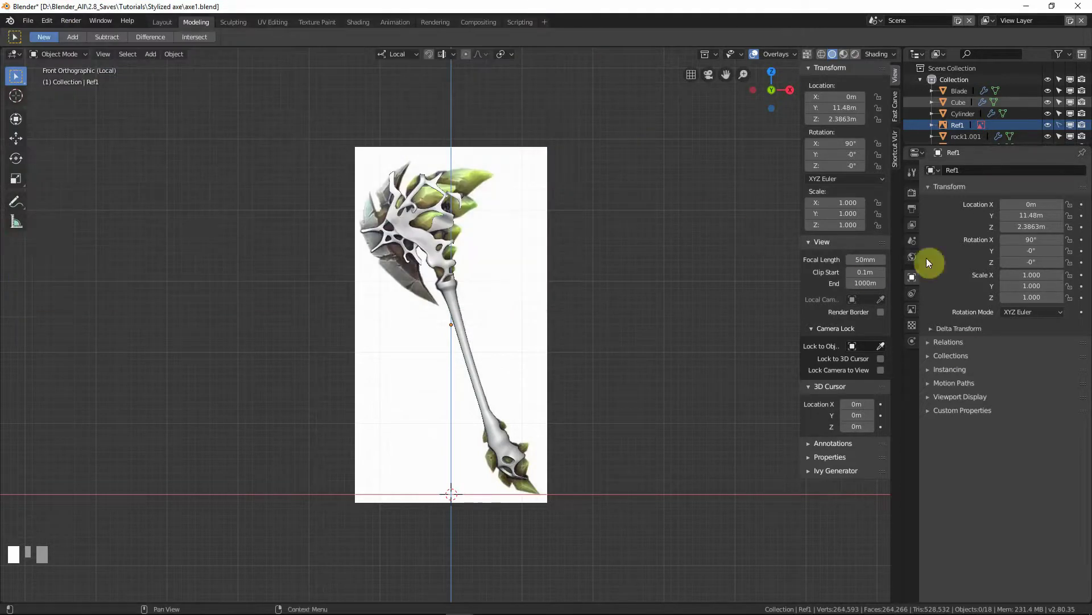
Step: Check the Shortcut VUr sidebar settings, return to the view and transform settings, and hide the sidebar
{"action": "left_click", "coordinate": [895, 159]}
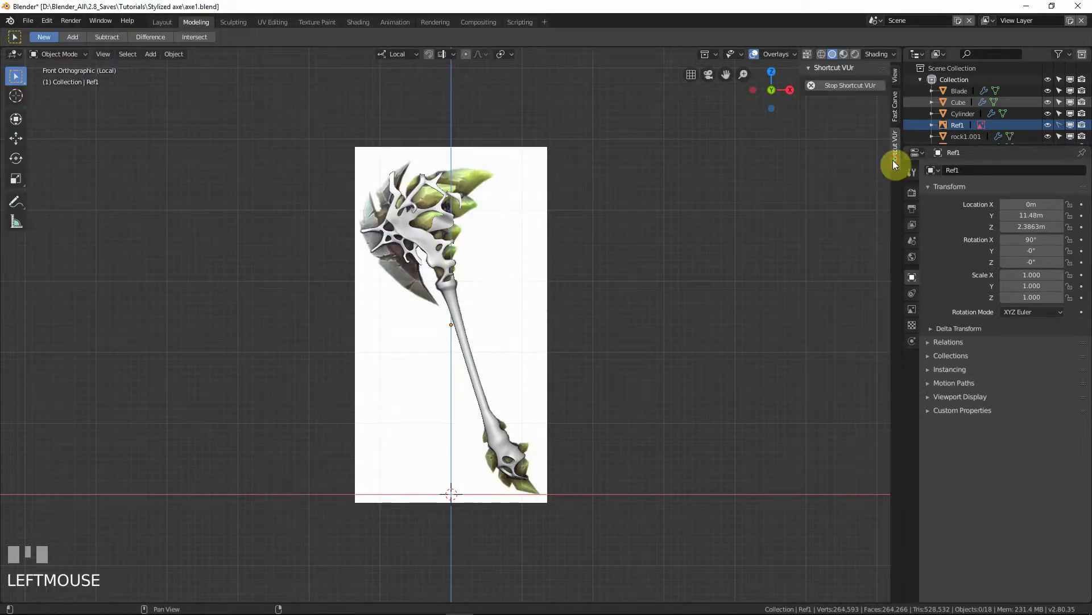
{"action": "left_click", "coordinate": [895, 75]}
{"action": "left_click", "coordinate": [382, 373]}
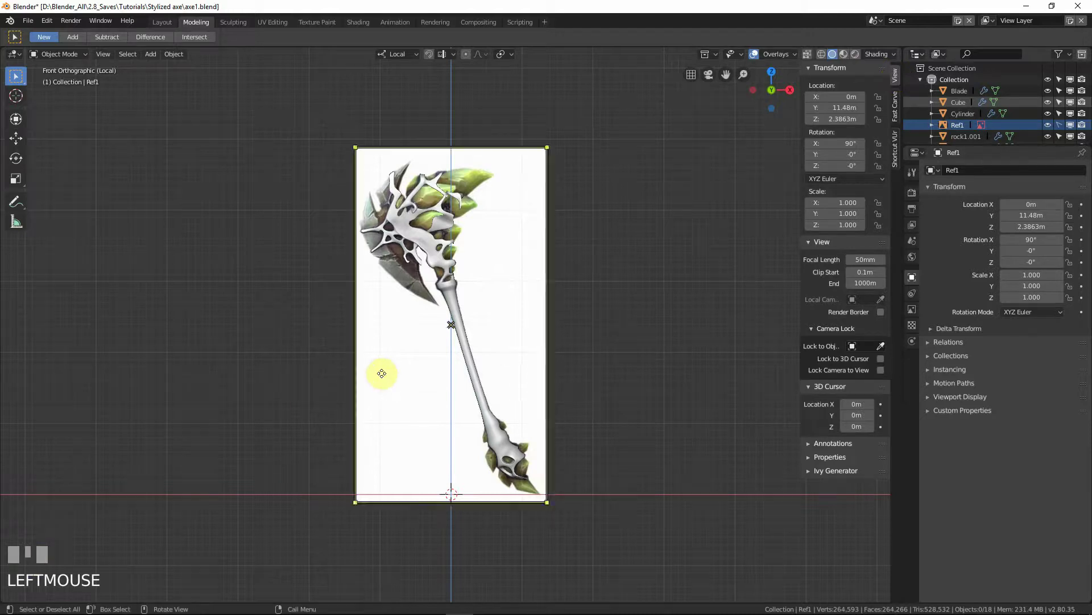
{"action": "key", "text": "n"}
Step: Select the Cylinder handle mesh in front of the reference image and frame its head in front view
{"action": "scroll", "coordinate": [423, 300], "scroll_direction": "up", "scroll_amount": 3}
{"action": "middle_click_drag", "start_coordinate": [446, 217], "coordinate": [448, 333], "text": "shift"}
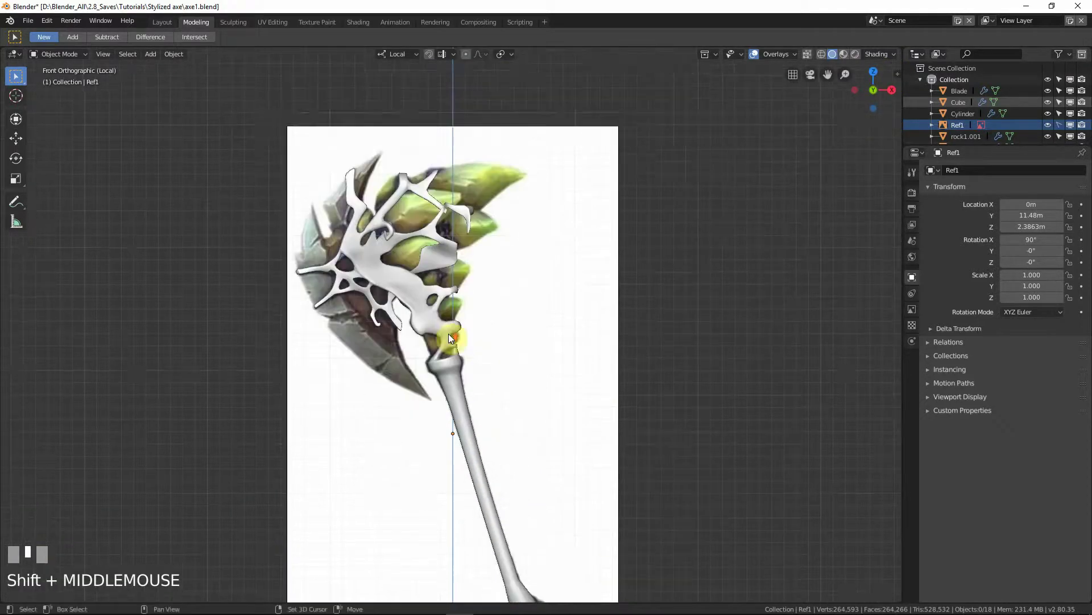
{"action": "scroll", "coordinate": [449, 334], "scroll_direction": "up", "scroll_amount": 1}
{"action": "scroll", "coordinate": [446, 328], "scroll_direction": "down", "scroll_amount": 1}
{"action": "middle_click_drag", "start_coordinate": [446, 243], "coordinate": [398, 250]}
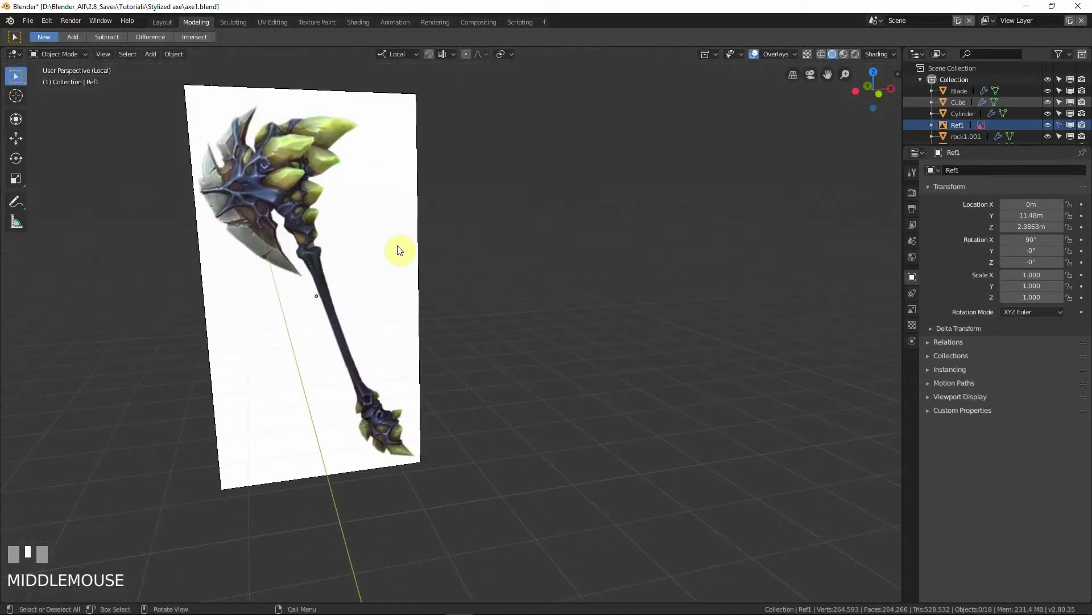
{"action": "scroll", "coordinate": [401, 253], "scroll_direction": "down", "scroll_amount": 4}
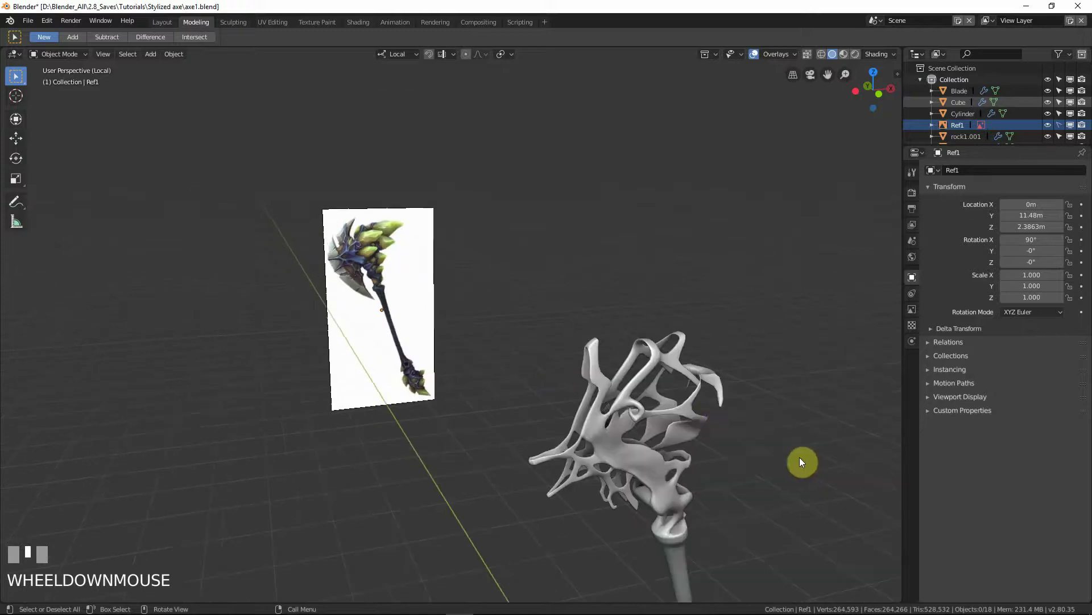
{"action": "left_click", "coordinate": [683, 388]}
{"action": "key", "text": "KP_Decimal"}
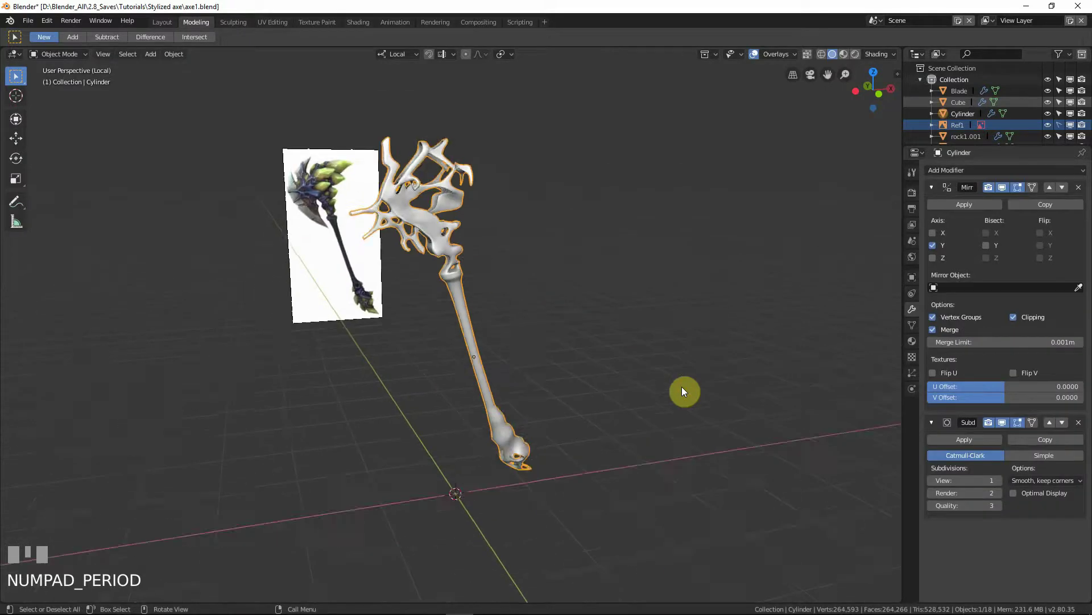
{"action": "scroll", "coordinate": [433, 207], "scroll_direction": "up", "scroll_amount": 2}
{"action": "middle_click_drag", "start_coordinate": [461, 197], "coordinate": [505, 290], "text": "shift"}
{"action": "scroll", "coordinate": [495, 345], "scroll_direction": "up", "scroll_amount": 4}
{"action": "scroll", "coordinate": [506, 291], "scroll_direction": "down", "scroll_amount": 2}
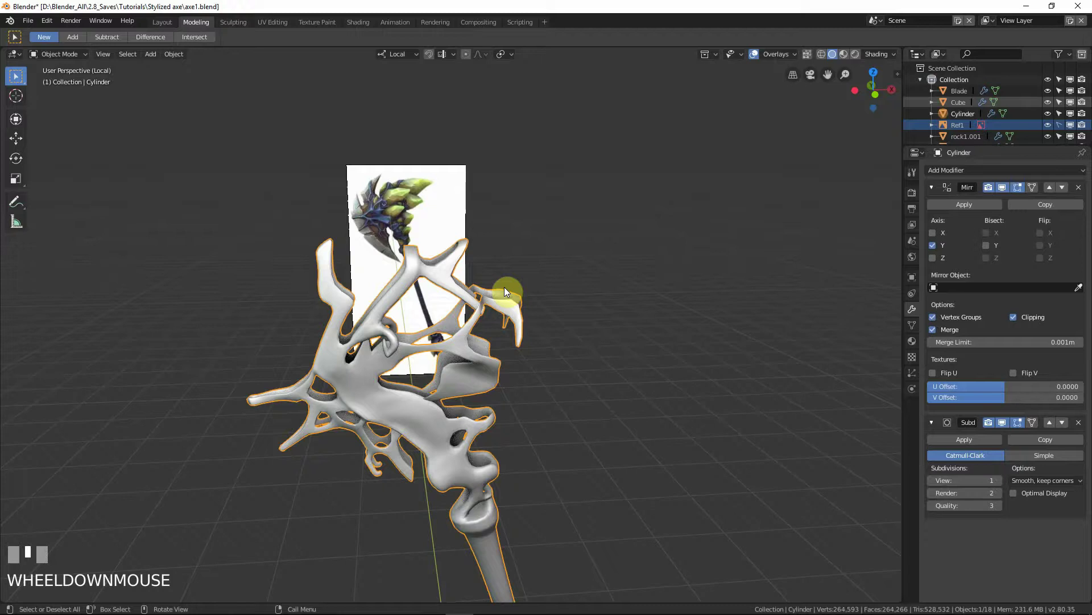
{"action": "key", "text": "KP_1"}
{"action": "left_click", "coordinate": [43, 53]}
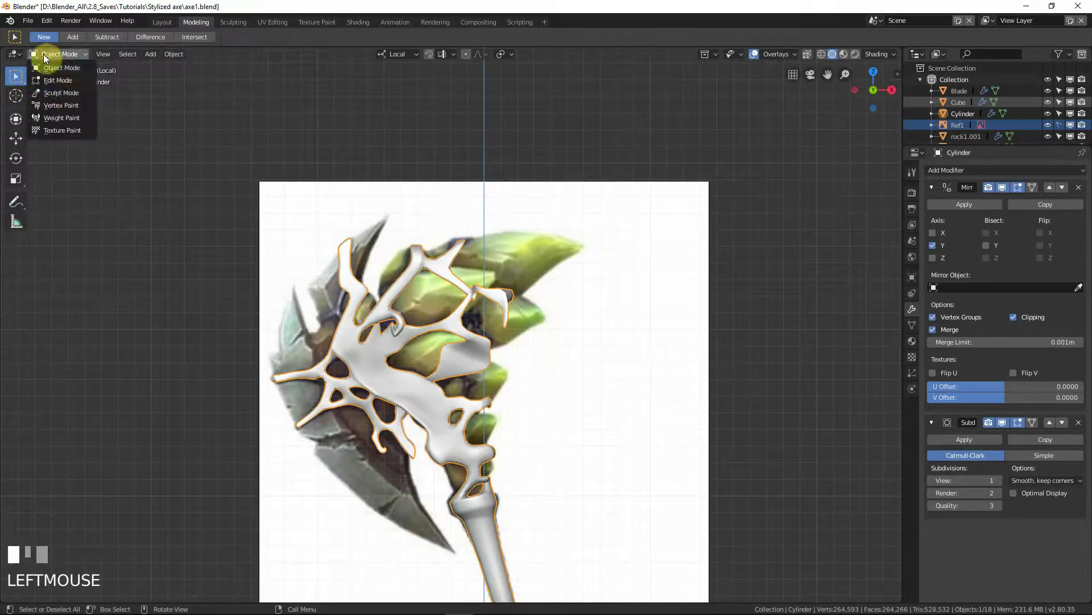
{"action": "left_click", "coordinate": [62, 92]}
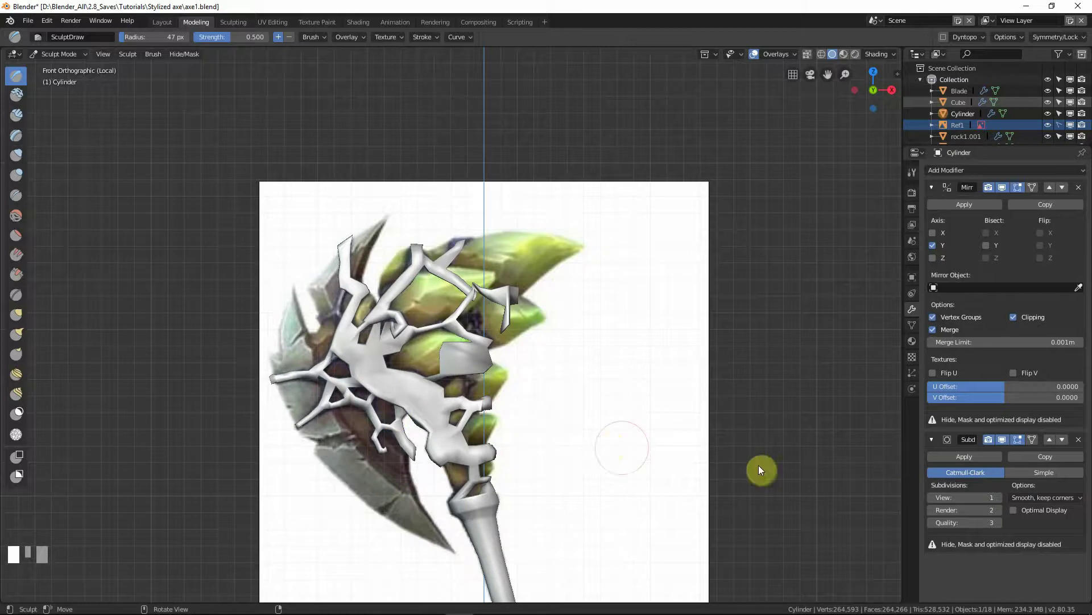
{"action": "left_click", "coordinate": [64, 54]}
{"action": "left_click", "coordinate": [67, 67]}
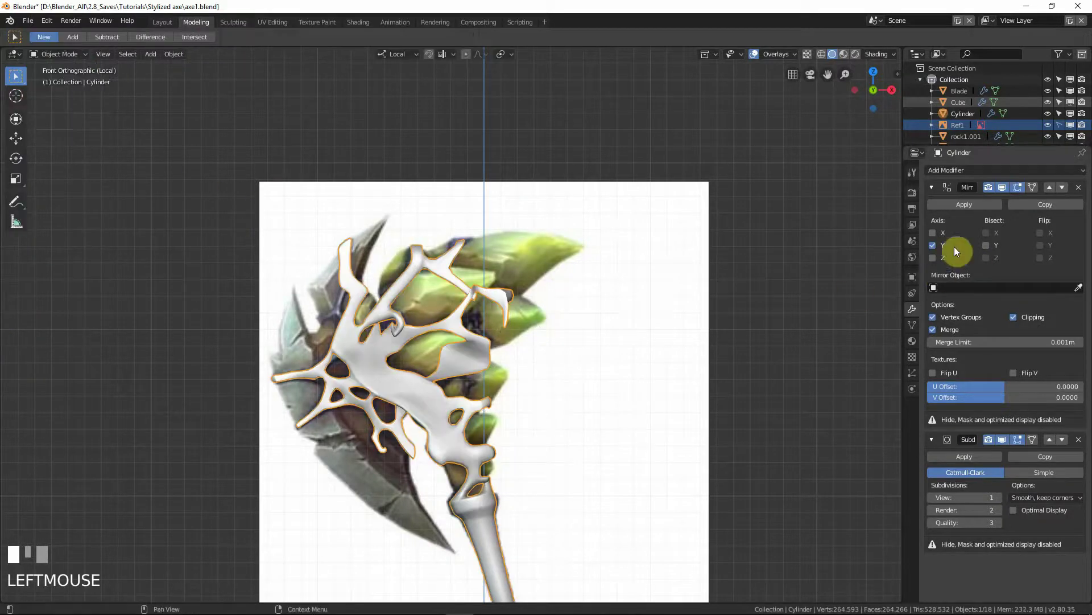
Step: Apply the handle mesh's Mirror modifier and remove its Subdivision modifier
{"action": "left_click", "coordinate": [964, 205]}
{"action": "middle_click_drag", "start_coordinate": [348, 439], "coordinate": [832, 329]}
{"action": "left_click", "coordinate": [1079, 188]}
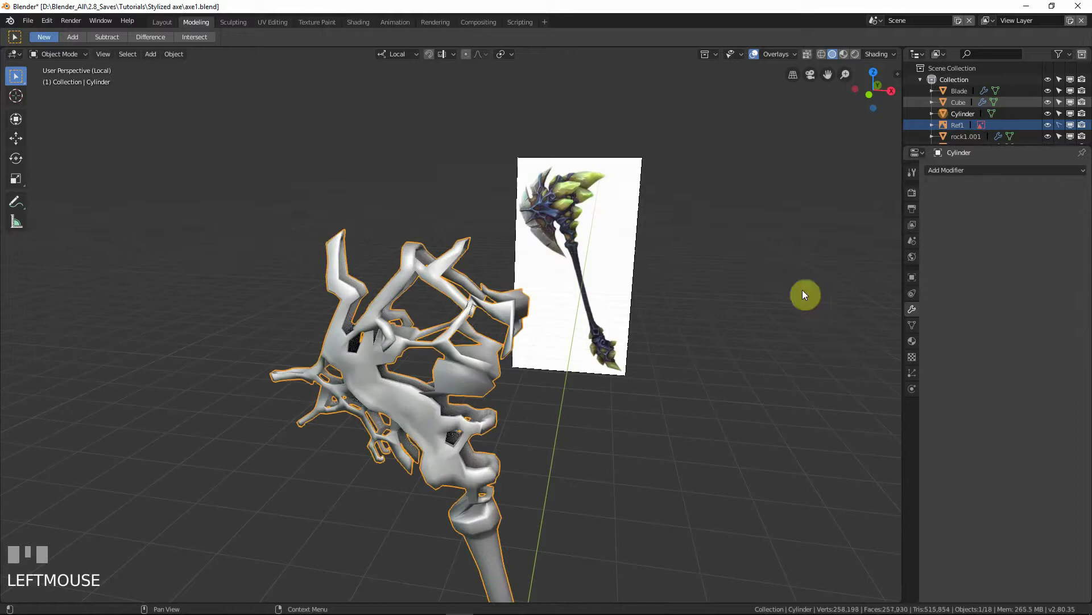
{"action": "key", "text": "KP_1"}
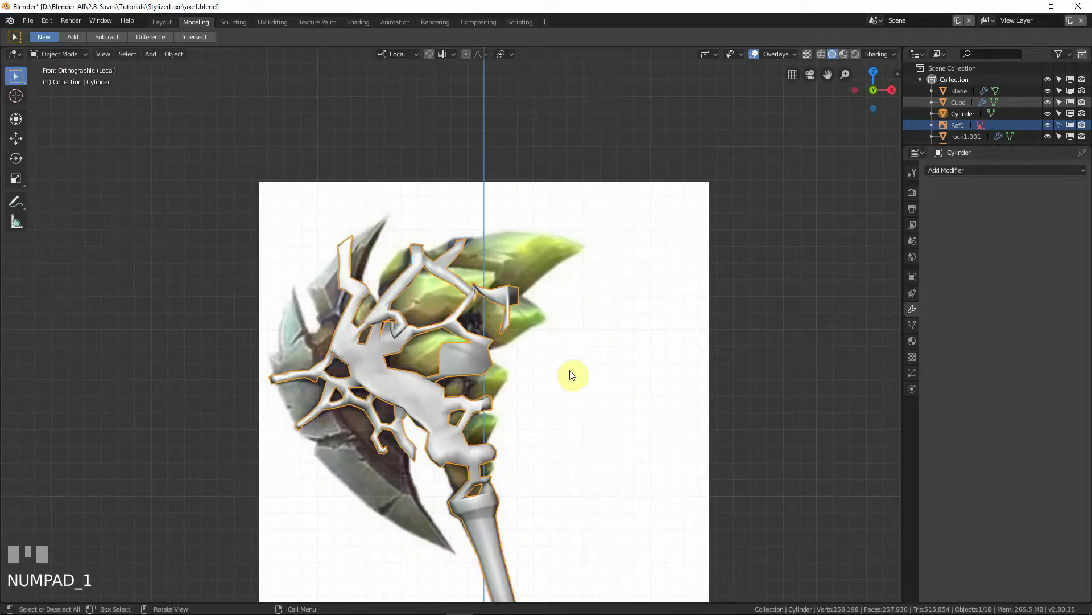
{"action": "scroll", "coordinate": [563, 365], "scroll_direction": "up", "scroll_amount": 2}
{"action": "middle_click_drag", "start_coordinate": [537, 320], "coordinate": [514, 308]}
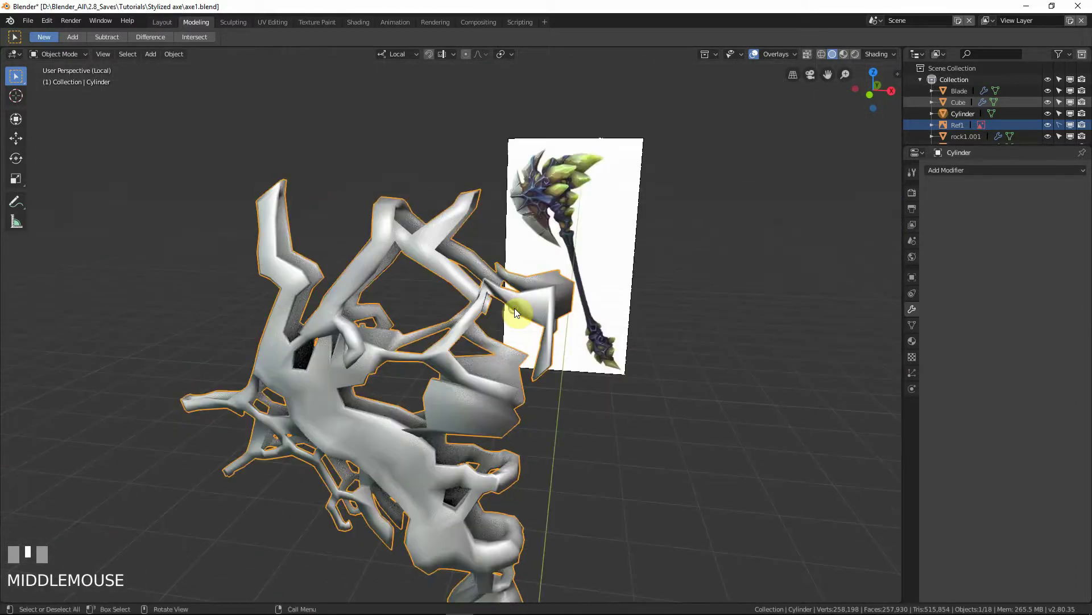
{"action": "key", "text": "KP_1"}
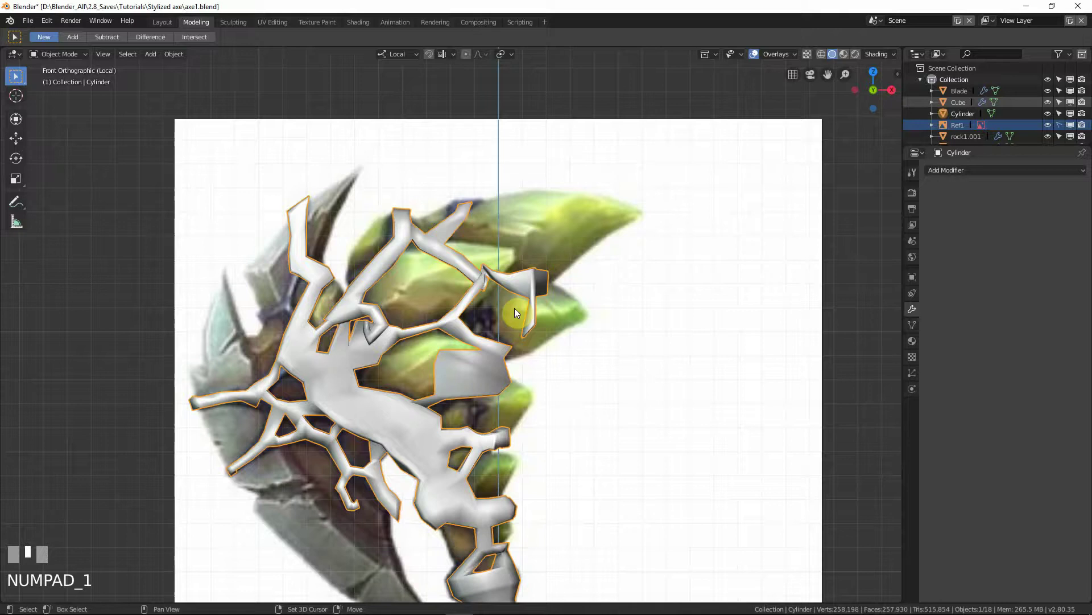
Step: Add a Multiresolution modifier to the handle mesh and subdivide it to level 2
{"action": "left_click", "coordinate": [955, 170]}
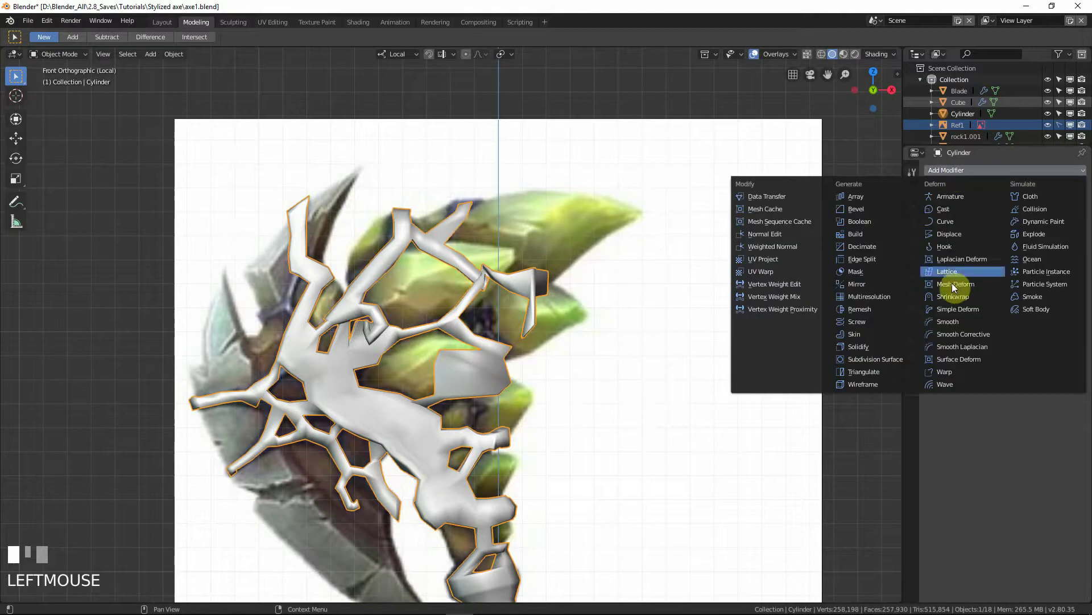
{"action": "left_click", "coordinate": [889, 299]}
{"action": "left_click", "coordinate": [1031, 234]}
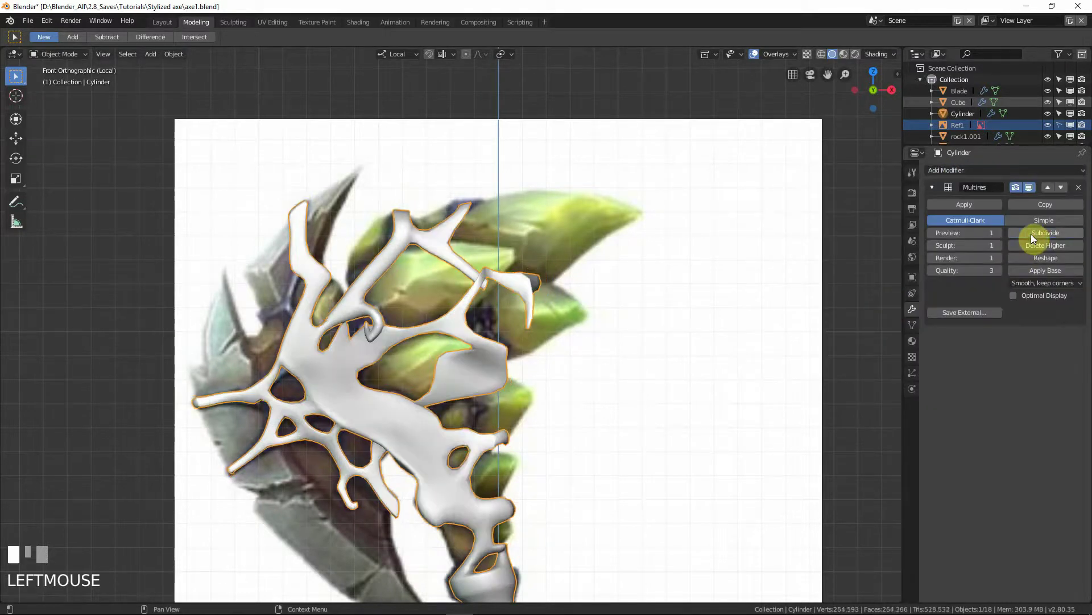
{"action": "left_click", "coordinate": [1031, 234]}
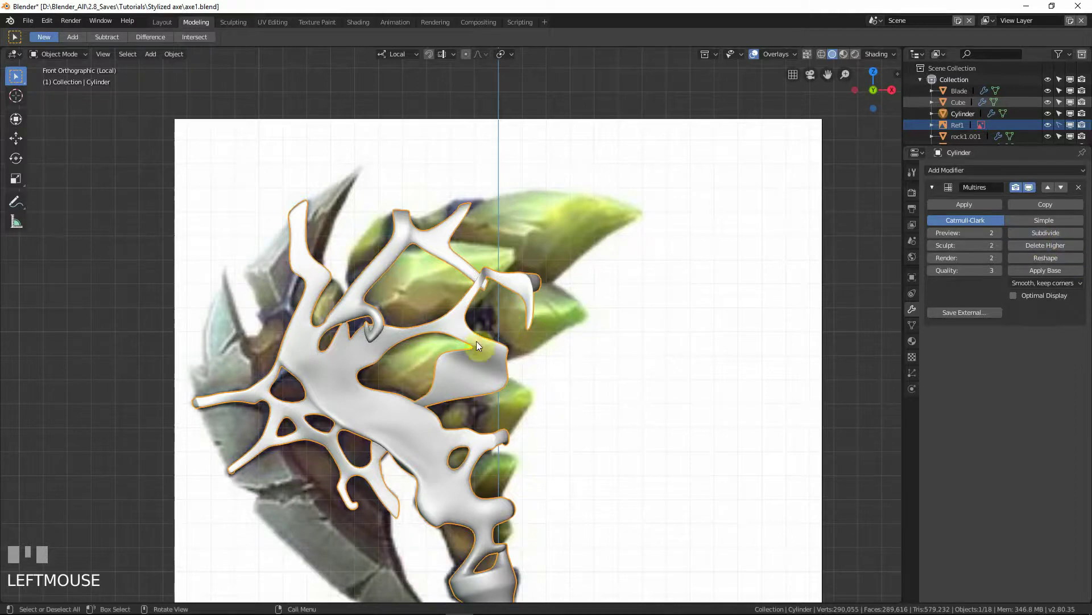
{"action": "middle_click_drag", "start_coordinate": [436, 382], "coordinate": [497, 381], "text": "shift"}
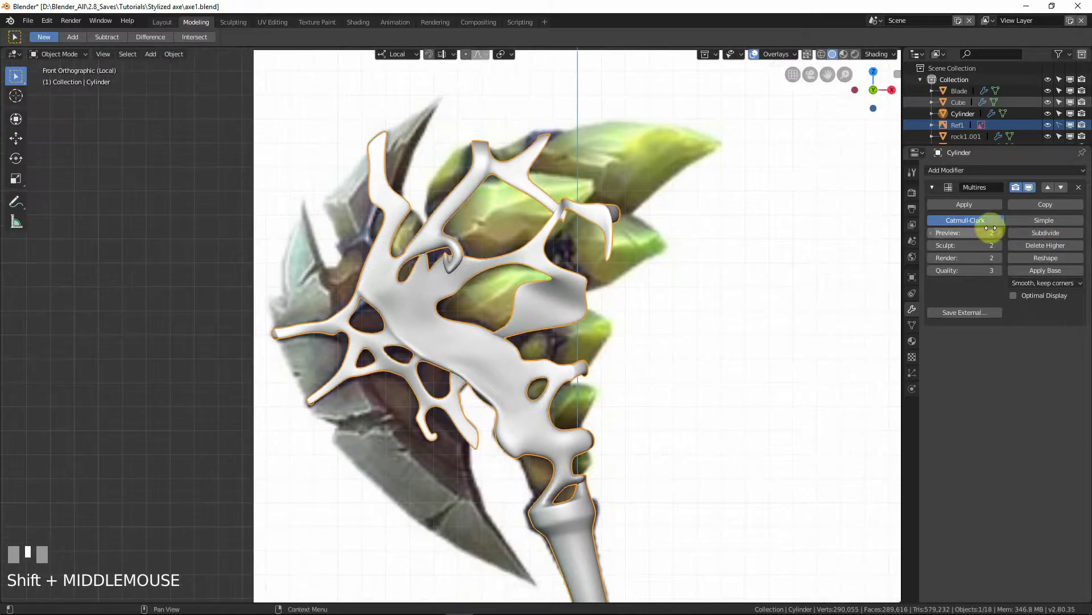
{"action": "scroll", "coordinate": [579, 237], "scroll_direction": "up", "scroll_amount": 1}
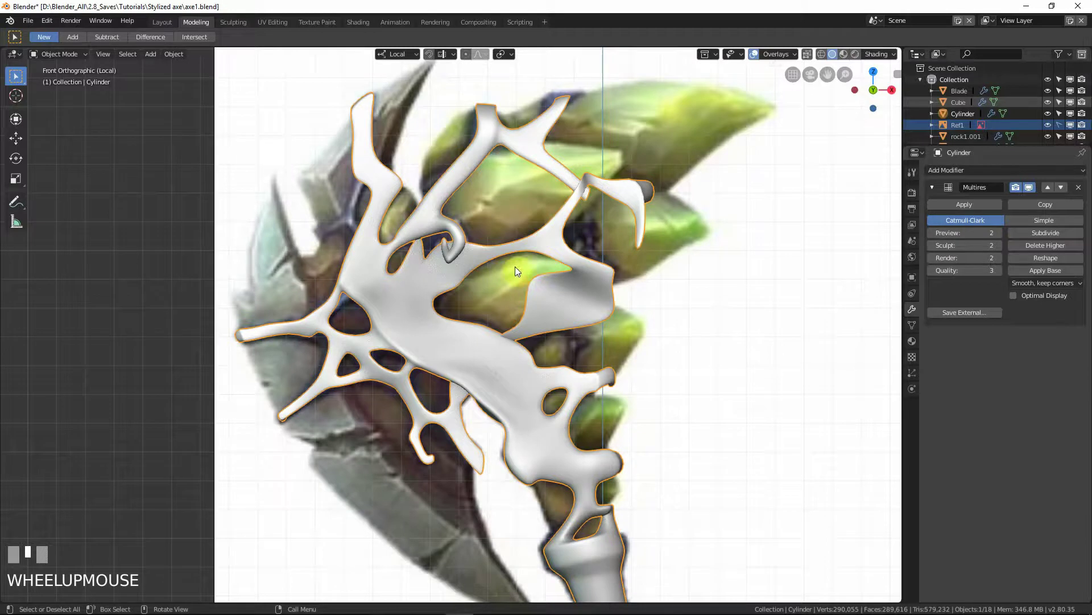
Step: Switch the handle mesh to Sculpt Mode and show the Draw brush's settings
{"action": "left_click", "coordinate": [60, 53]}
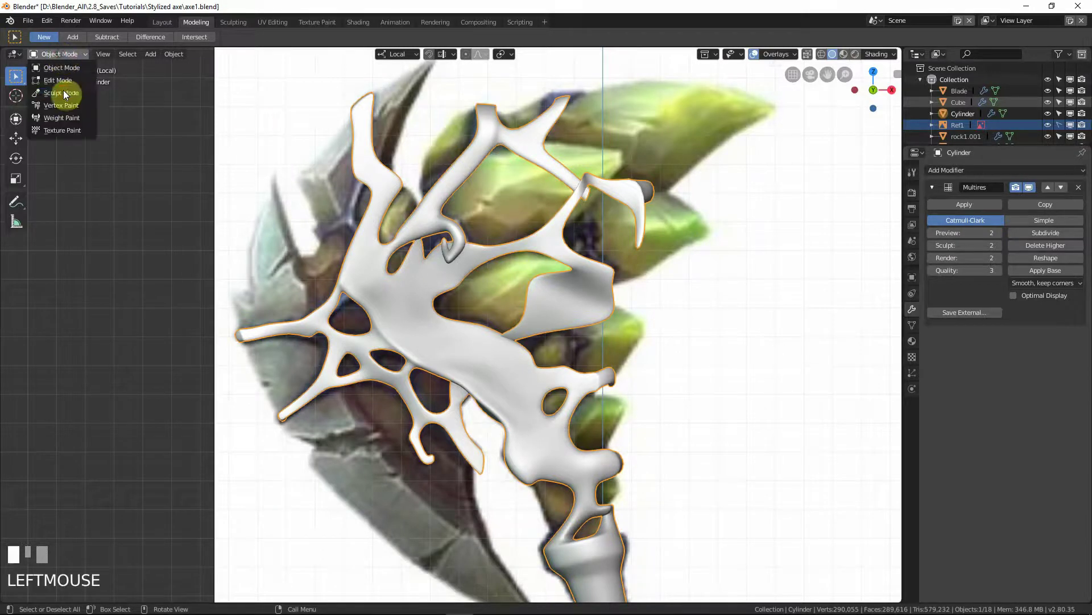
{"action": "left_click", "coordinate": [63, 92]}
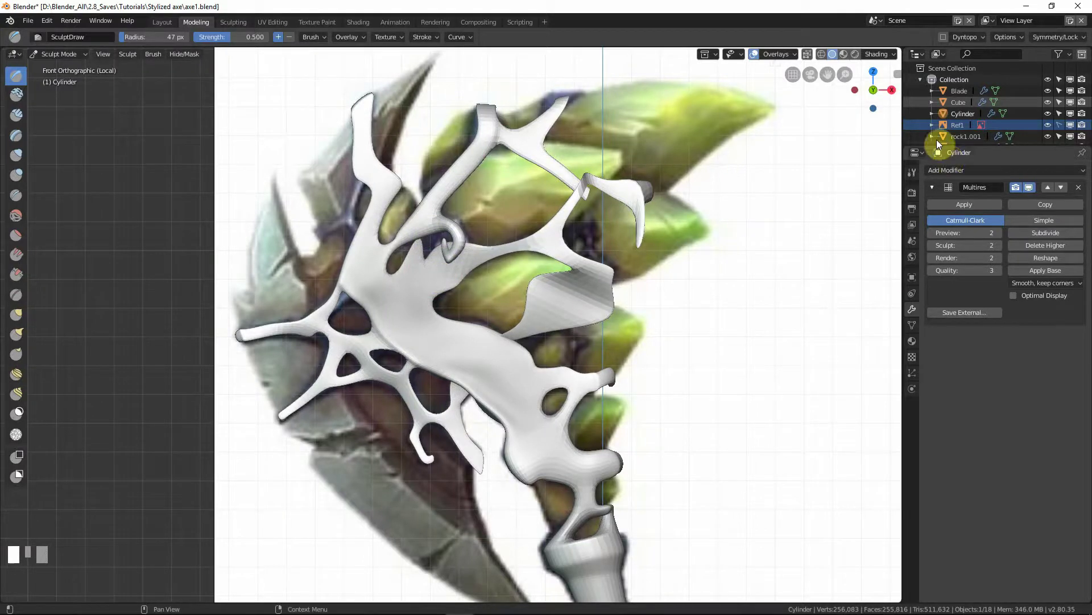
{"action": "left_click", "coordinate": [912, 171]}
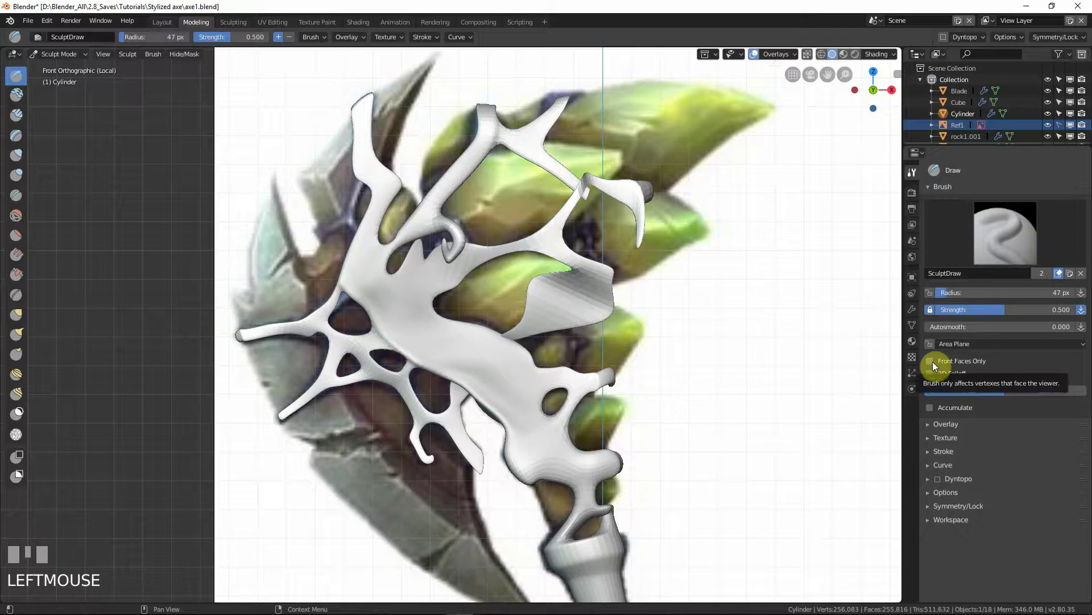
Step: Turn on Front Faces Only for the Draw brush, inspect the thin branches at the axe head, and turn it off again
{"action": "left_click", "coordinate": [929, 362]}
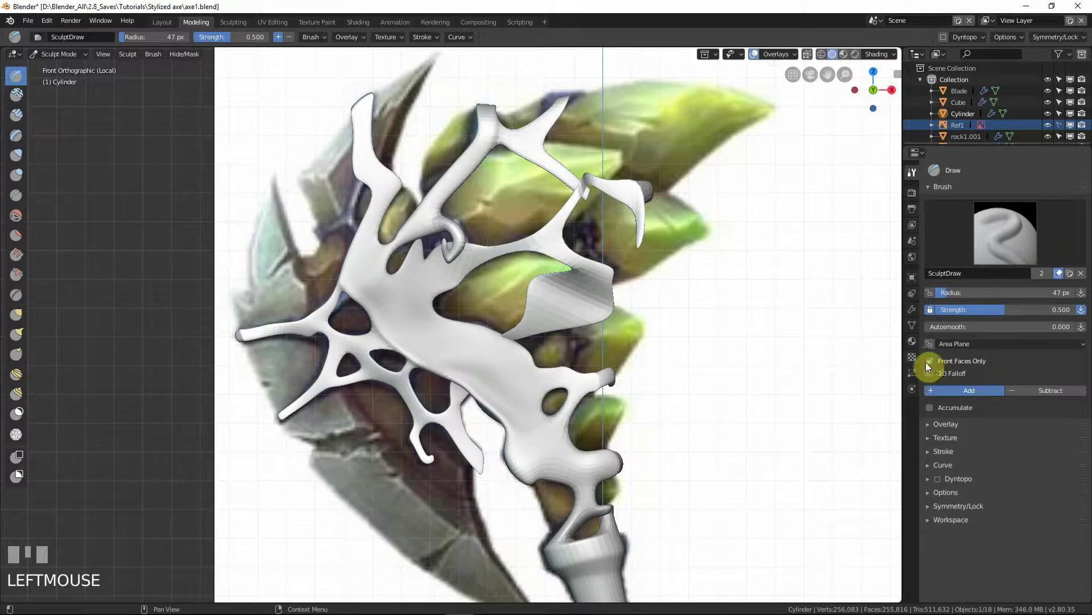
{"action": "scroll", "coordinate": [442, 226], "scroll_direction": "up", "scroll_amount": 2}
{"action": "mouse_move", "coordinate": [442, 226]}
{"action": "middle_mouse_down", "text": "shift"}
{"action": "mouse_move", "coordinate": [412, 253]}
{"action": "mouse_move", "coordinate": [576, 318]}
{"action": "middle_mouse_up", "text": "shift"}
{"action": "scroll", "coordinate": [574, 315], "scroll_direction": "up", "scroll_amount": 4}
{"action": "mouse_move", "coordinate": [495, 295]}
{"action": "middle_mouse_down"}
{"action": "mouse_move", "coordinate": [542, 312]}
{"action": "mouse_move", "coordinate": [511, 313]}
{"action": "mouse_move", "coordinate": [591, 305]}
{"action": "mouse_move", "coordinate": [603, 282]}
{"action": "mouse_move", "coordinate": [588, 282]}
{"action": "mouse_move", "coordinate": [609, 282]}
{"action": "mouse_move", "coordinate": [589, 277]}
{"action": "middle_mouse_up"}
{"action": "scroll", "coordinate": [631, 275], "scroll_direction": "down", "scroll_amount": 3}
{"action": "left_click", "coordinate": [930, 360]}
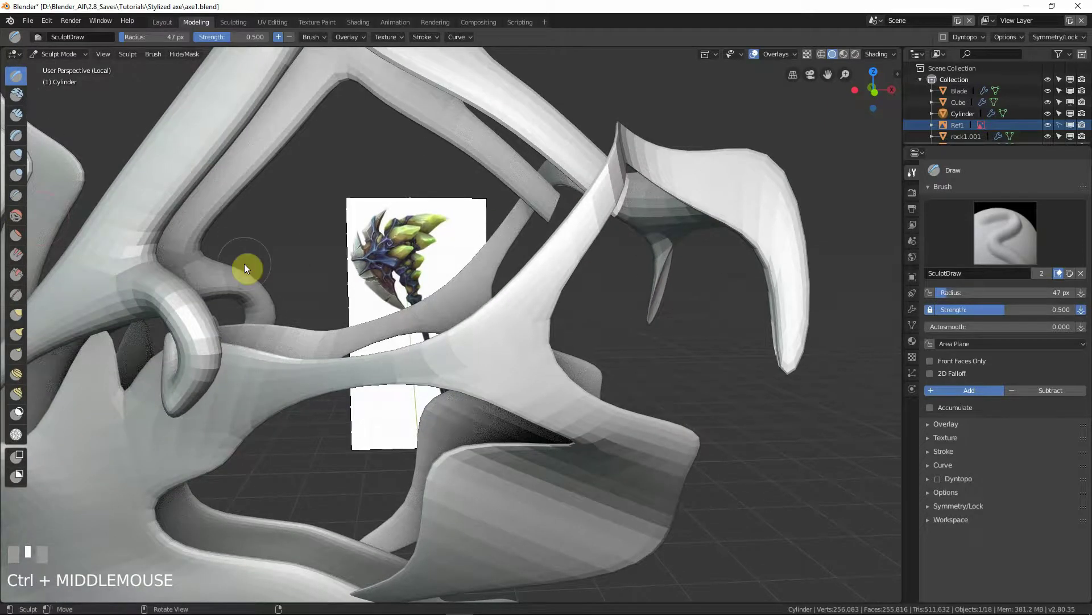
Step: Choose the Inflate/Deflate brush, try a short stroke on the thin branch junction, and undo it
{"action": "key", "text": "i"}
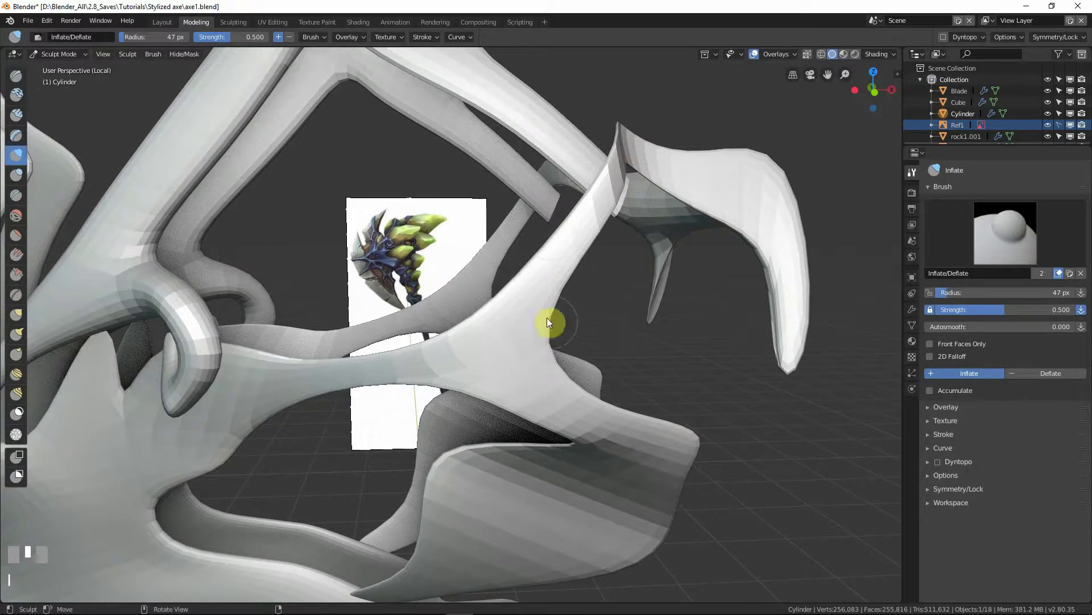
{"action": "mouse_move", "coordinate": [515, 322]}
{"action": "left_mouse_down"}
{"action": "mouse_move", "coordinate": [537, 284]}
{"action": "mouse_move", "coordinate": [498, 337]}
{"action": "mouse_move", "coordinate": [530, 324]}
{"action": "left_mouse_up"}
{"action": "mouse_move", "coordinate": [573, 327]}
{"action": "middle_mouse_down"}
{"action": "mouse_move", "coordinate": [713, 363]}
{"action": "mouse_move", "coordinate": [785, 363]}
{"action": "mouse_move", "coordinate": [592, 336]}
{"action": "mouse_move", "coordinate": [507, 300]}
{"action": "mouse_move", "coordinate": [524, 280]}
{"action": "mouse_move", "coordinate": [541, 313]}
{"action": "mouse_move", "coordinate": [590, 302]}
{"action": "mouse_move", "coordinate": [476, 319]}
{"action": "mouse_move", "coordinate": [934, 360]}
{"action": "middle_mouse_up"}
{"action": "key", "text": "ctrl+z"}
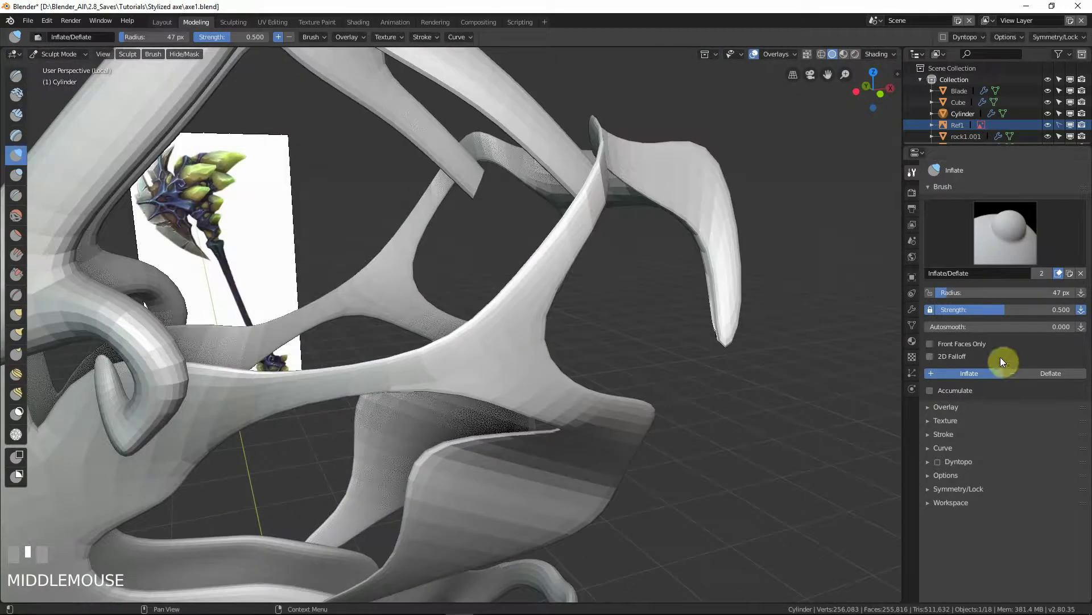
Step: Subdivide the handle's Multiresolution modifier two more times, to sculpt level 4
{"action": "left_click", "coordinate": [913, 310]}
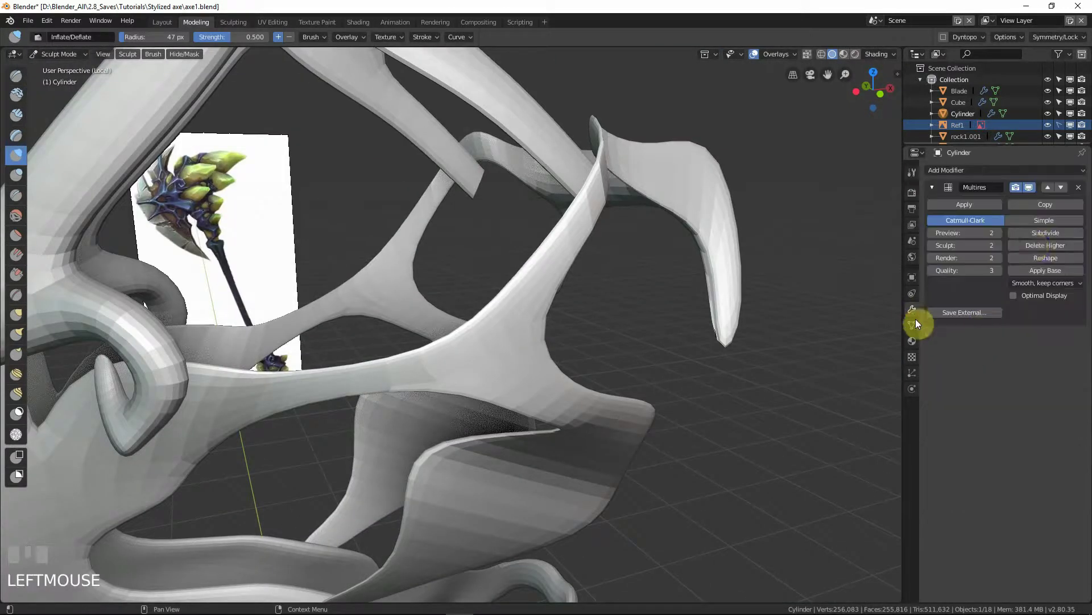
{"action": "left_click", "coordinate": [1037, 235]}
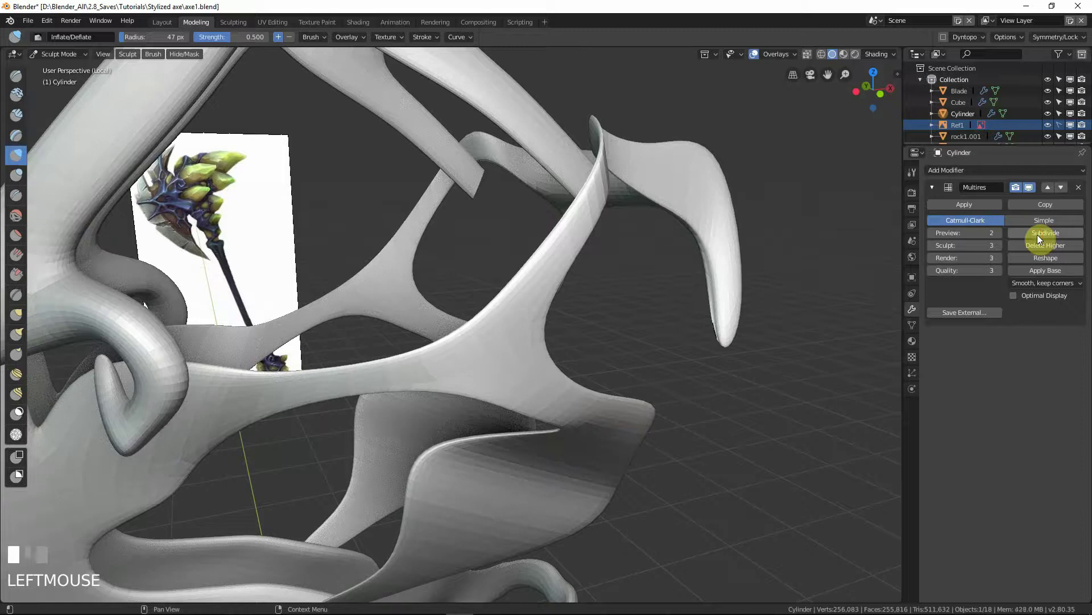
{"action": "left_click", "coordinate": [1037, 234]}
{"action": "scroll", "coordinate": [515, 347], "scroll_direction": "up", "scroll_amount": 1}
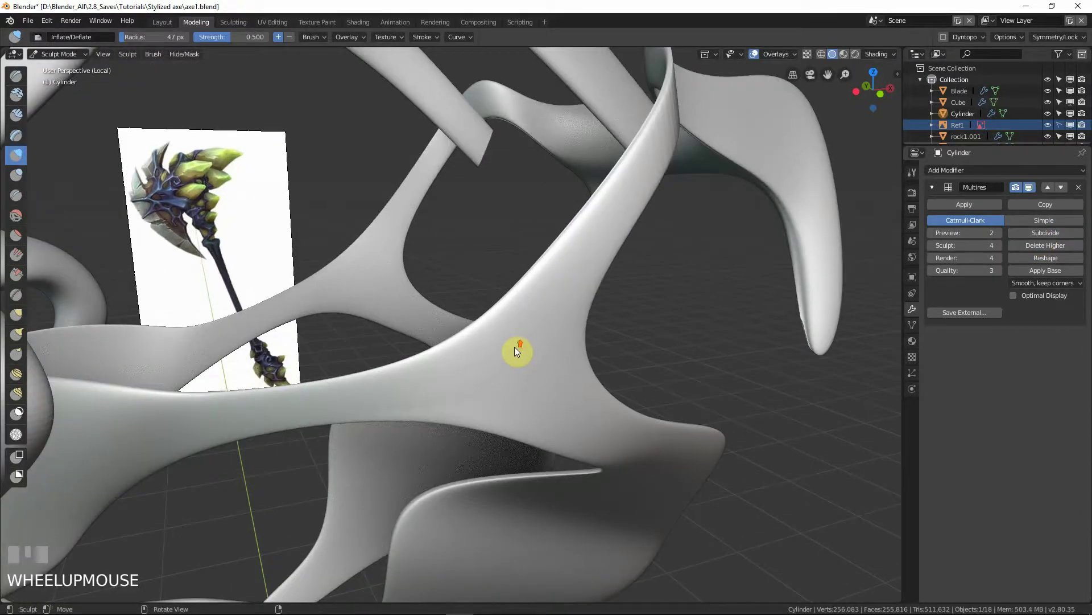
Step: Set the Inflate/Deflate brush strength to 0.697
{"action": "mouse_move", "coordinate": [515, 346]}
{"action": "middle_mouse_down"}
{"action": "mouse_move", "coordinate": [531, 343]}
{"action": "mouse_move", "coordinate": [524, 332]}
{"action": "middle_mouse_up"}
{"action": "key", "text": "shift+f"}
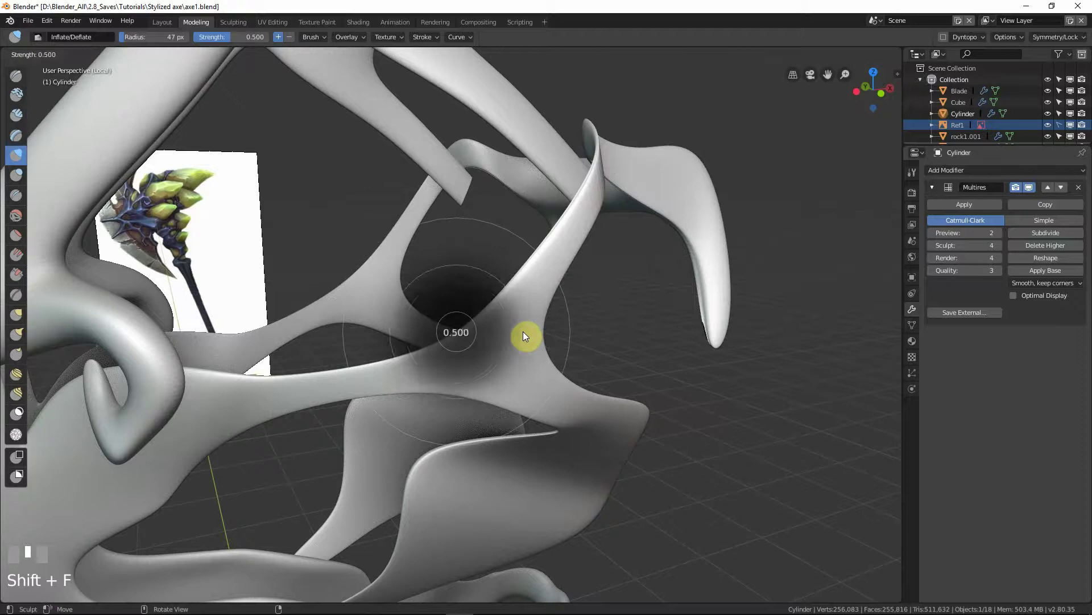
{"action": "left_click", "coordinate": [520, 332]}
Step: Try inflating the thin branch junction near the hooked tip, inspect its reverse side, and undo the stroke
{"action": "mouse_move", "coordinate": [524, 308]}
{"action": "left_mouse_down"}
{"action": "mouse_move", "coordinate": [512, 336]}
{"action": "mouse_move", "coordinate": [534, 305]}
{"action": "mouse_move", "coordinate": [501, 357]}
{"action": "left_mouse_up"}
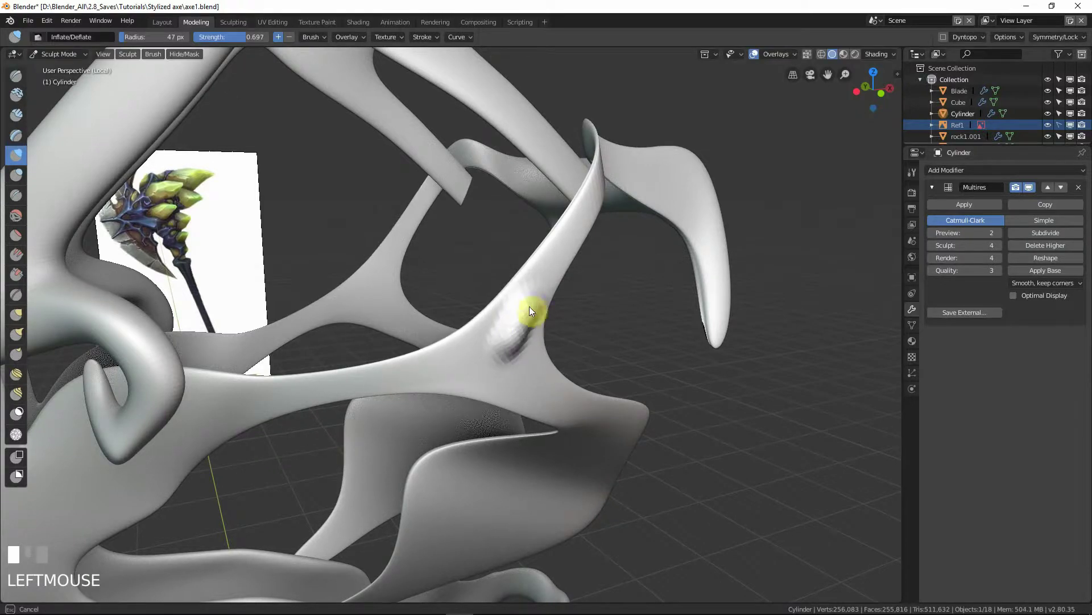
{"action": "left_click_drag", "start_coordinate": [530, 310], "coordinate": [591, 344]}
{"action": "mouse_move", "coordinate": [591, 345]}
{"action": "middle_mouse_down"}
{"action": "mouse_move", "coordinate": [707, 353]}
{"action": "mouse_move", "coordinate": [759, 343]}
{"action": "mouse_move", "coordinate": [629, 334]}
{"action": "middle_mouse_up"}
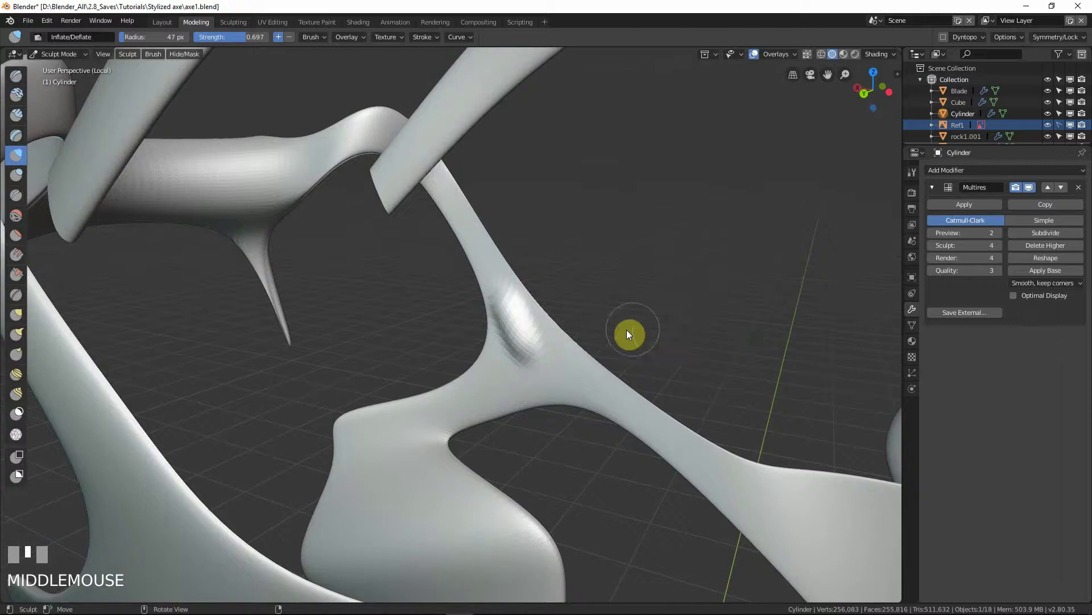
{"action": "scroll", "coordinate": [603, 333], "scroll_direction": "up", "scroll_amount": 3}
{"action": "scroll", "coordinate": [576, 354], "scroll_direction": "down", "scroll_amount": 5}
{"action": "middle_click_drag", "start_coordinate": [563, 347], "coordinate": [512, 370]}
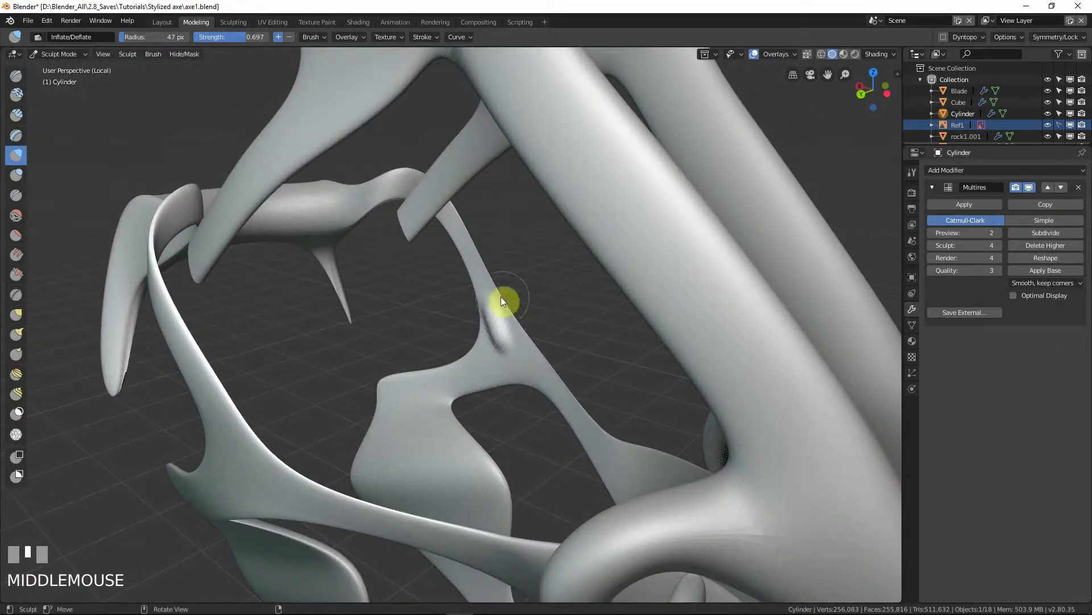
{"action": "key", "text": "ctrl+z"}
Step: Show the Inflate/Deflate brush's settings and enable Front Faces Only
{"action": "mouse_move", "coordinate": [487, 319]}
{"action": "middle_mouse_down"}
{"action": "mouse_move", "coordinate": [498, 343]}
{"action": "mouse_move", "coordinate": [366, 341]}
{"action": "mouse_move", "coordinate": [433, 324]}
{"action": "middle_mouse_up"}
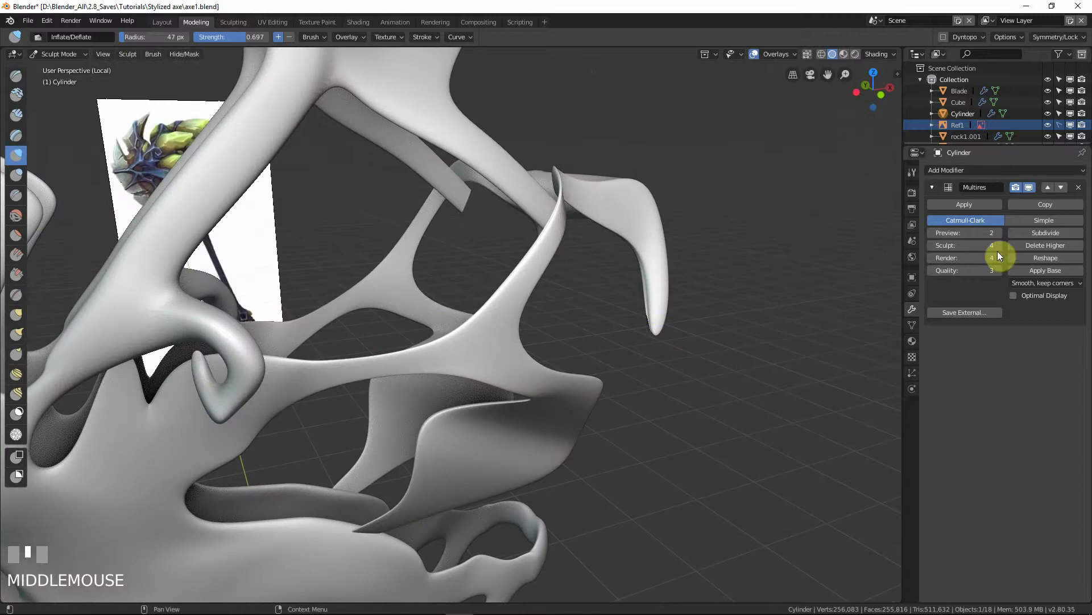
{"action": "left_click", "coordinate": [912, 172]}
{"action": "left_click", "coordinate": [929, 343]}
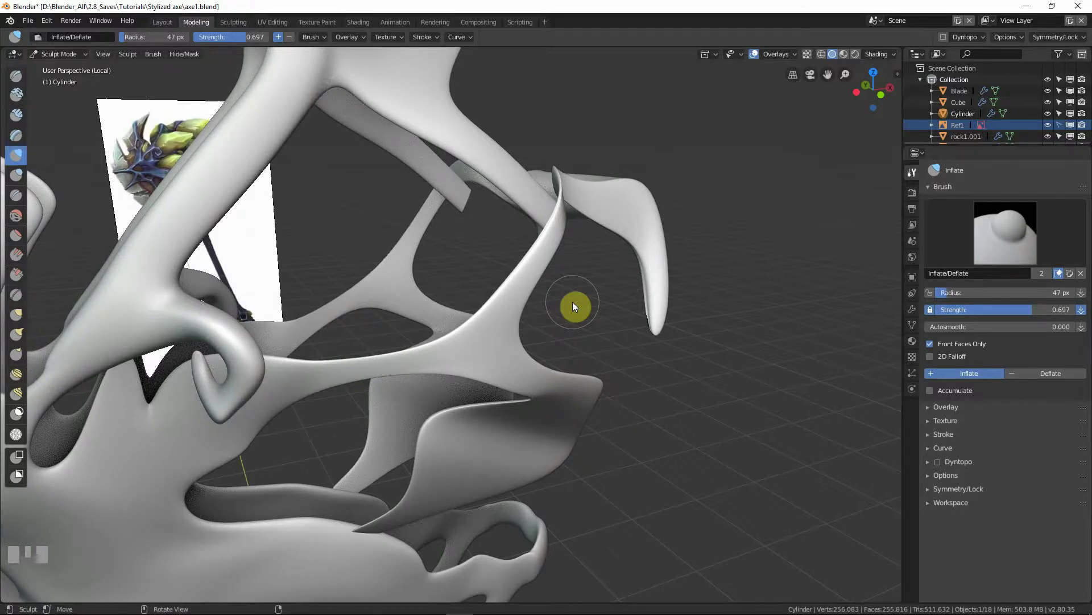
Step: Try an Inflate/Deflate stroke with Front Faces Only on the thin branch junction below the hooked tip
{"action": "left_click", "coordinate": [663, 356]}
{"action": "middle_click_drag", "start_coordinate": [497, 327], "coordinate": [473, 295]}
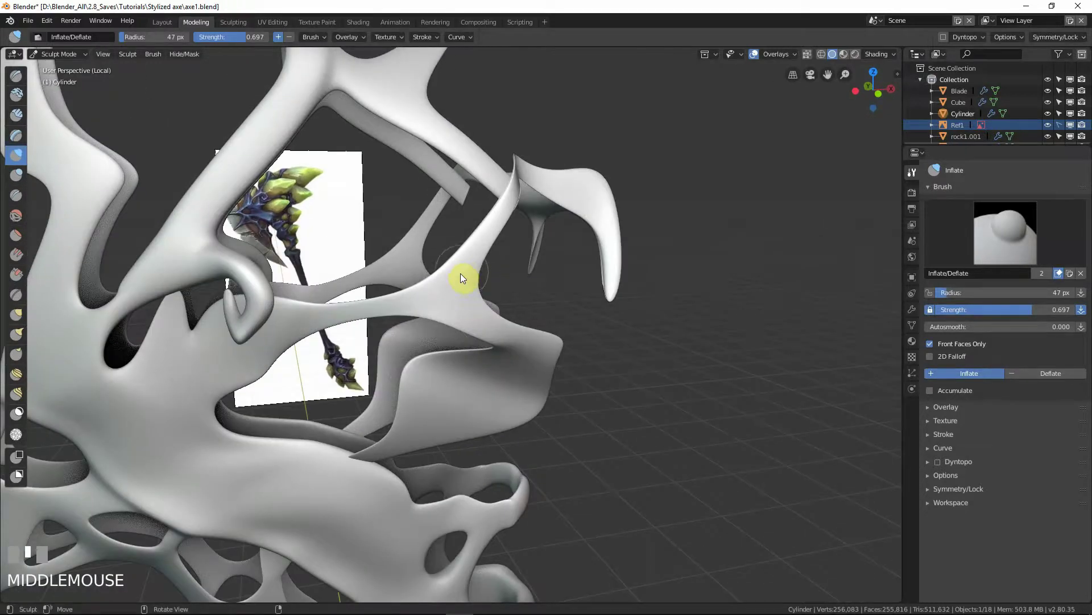
{"action": "left_click_drag", "start_coordinate": [458, 278], "coordinate": [479, 256]}
{"action": "key", "text": "KP_Decimal"}
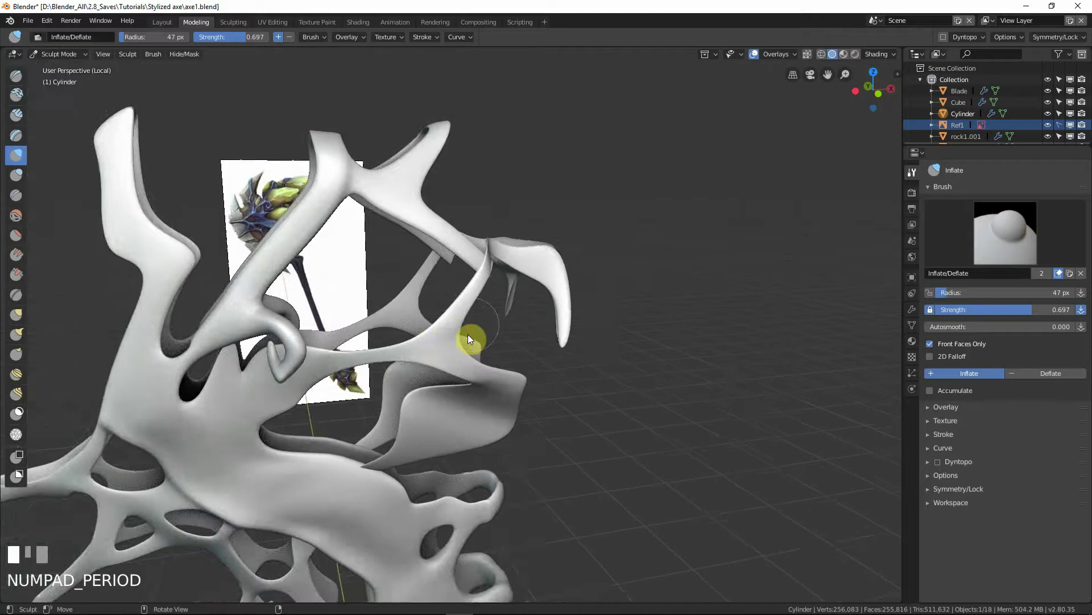
{"action": "mouse_move", "coordinate": [471, 334]}
{"action": "middle_mouse_down", "text": "ctrl"}
{"action": "mouse_move", "coordinate": [434, 313]}
{"action": "mouse_move", "coordinate": [551, 336]}
{"action": "mouse_move", "coordinate": [429, 342]}
{"action": "mouse_move", "coordinate": [382, 364]}
{"action": "mouse_move", "coordinate": [387, 407]}
{"action": "mouse_move", "coordinate": [350, 359]}
{"action": "middle_mouse_up", "text": "ctrl"}
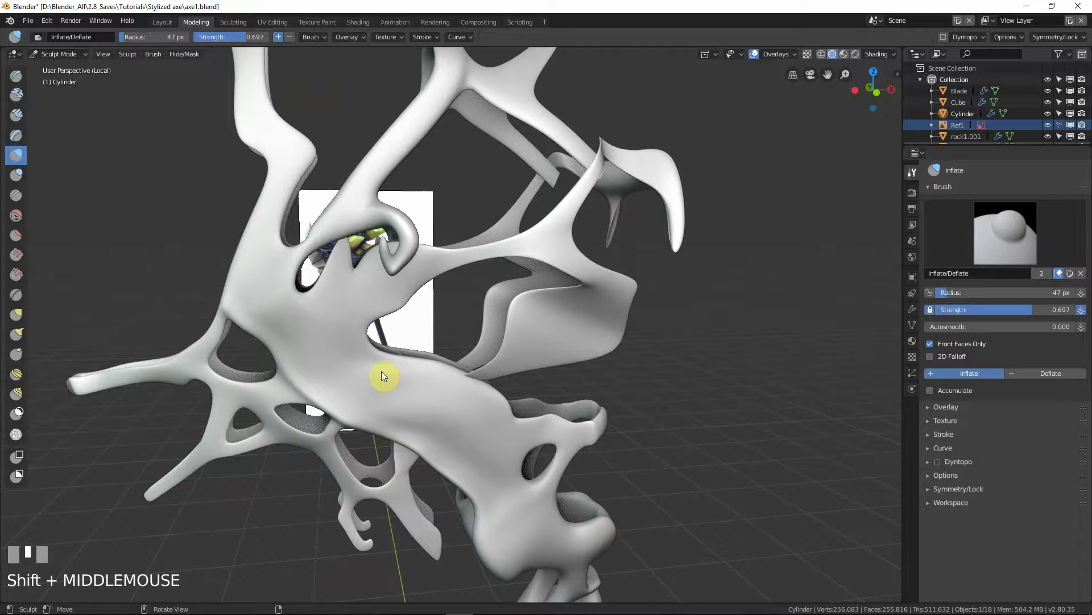
Step: Compare the handle's branches with the reference image from the front, in wireframe and in solid shading
{"action": "key", "text": "KP_1"}
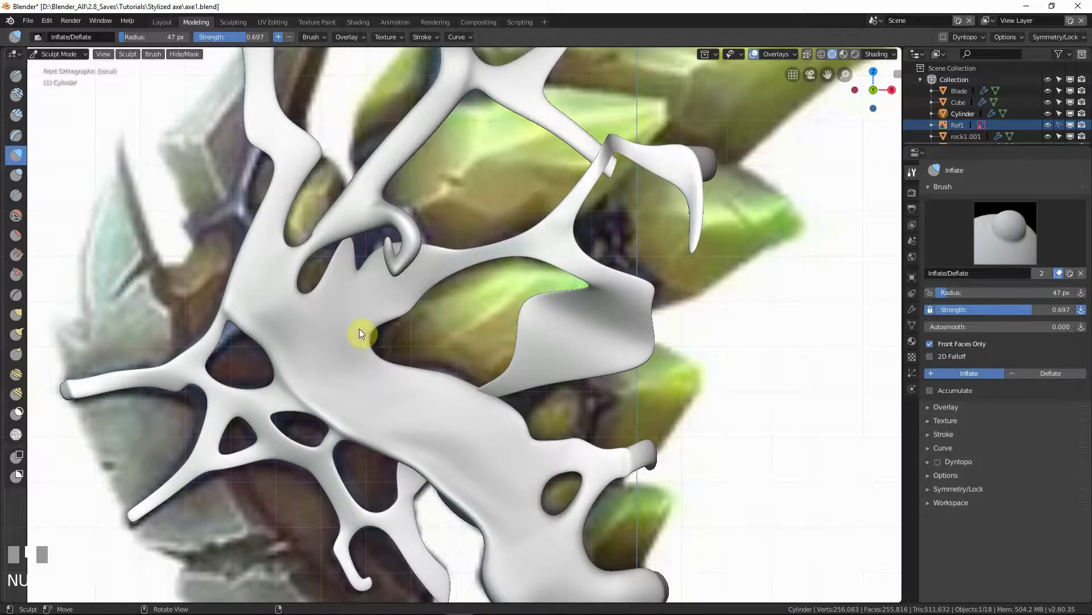
{"action": "mouse_move", "coordinate": [369, 325]}
{"action": "middle_mouse_down", "text": "shift"}
{"action": "mouse_move", "coordinate": [463, 373]}
{"action": "mouse_move", "coordinate": [411, 354]}
{"action": "middle_mouse_up", "text": "shift"}
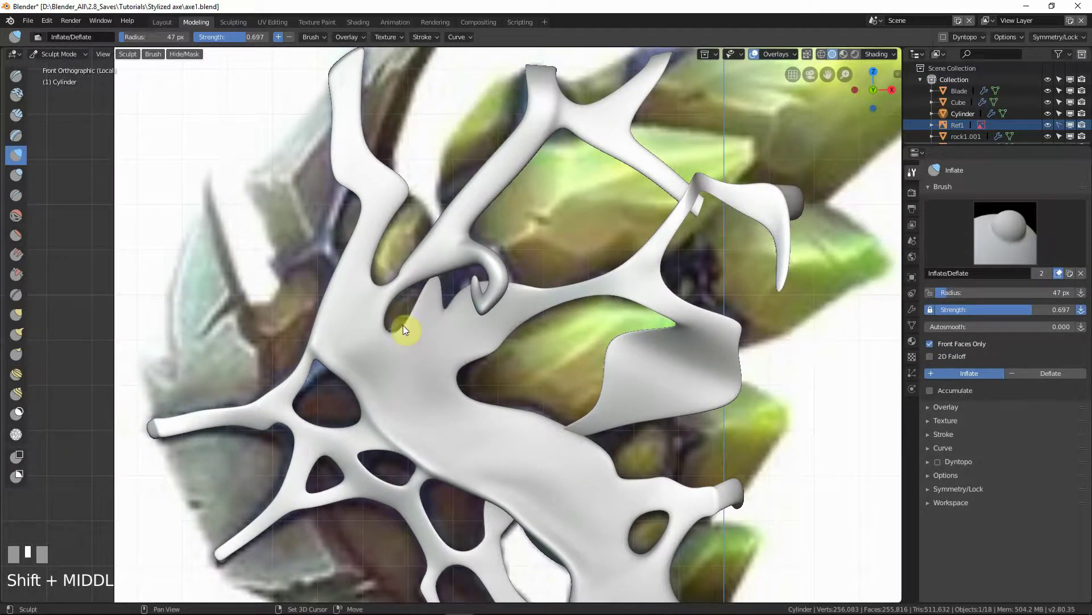
{"action": "key", "text": "z"}
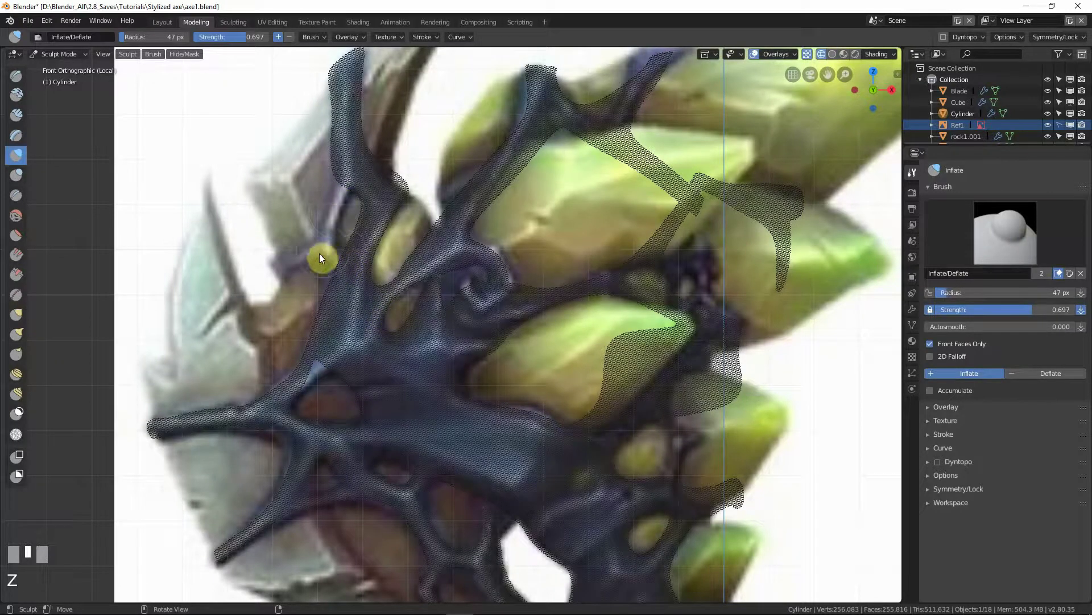
{"action": "key", "text": "shift+z"}
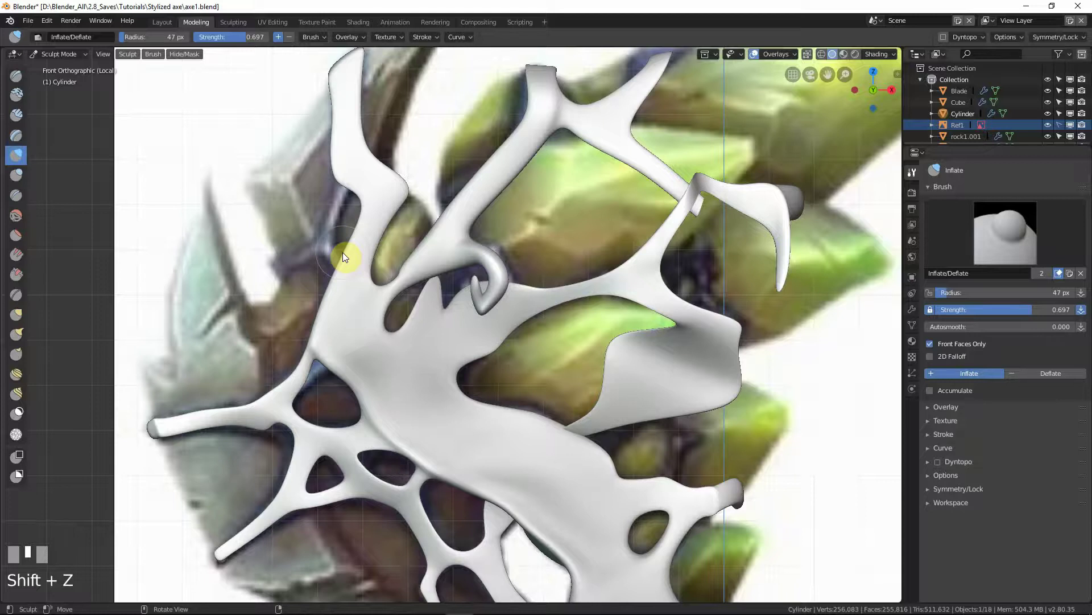
{"action": "scroll", "coordinate": [392, 252], "scroll_direction": "down", "scroll_amount": 4}
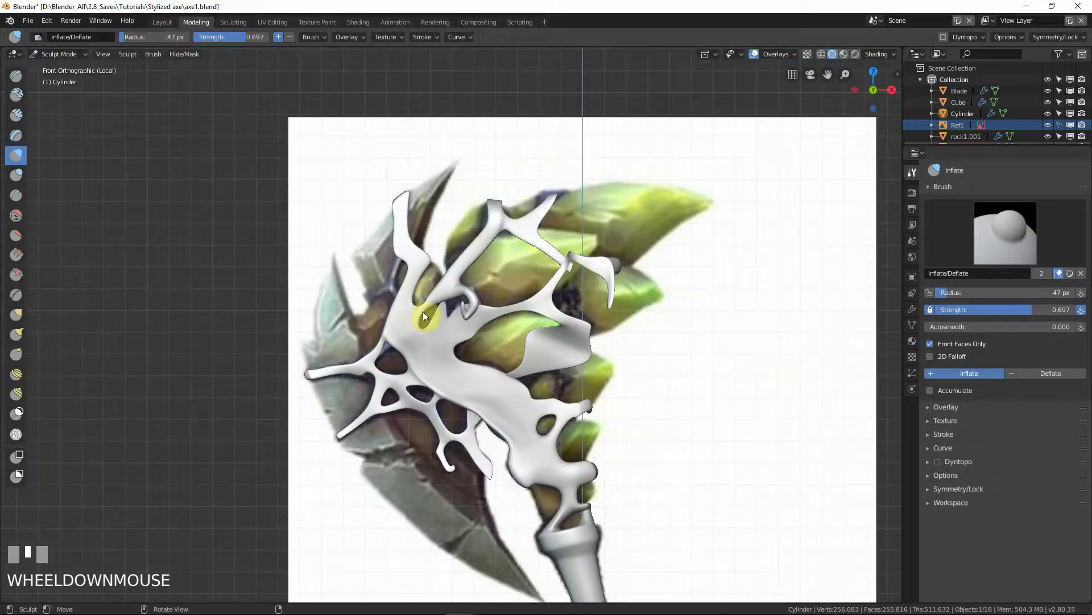
Step: Switch to Object Mode and replace the handle's Multiresolution modifier with a Subdivision Surface modifier
{"action": "left_click", "coordinate": [58, 54]}
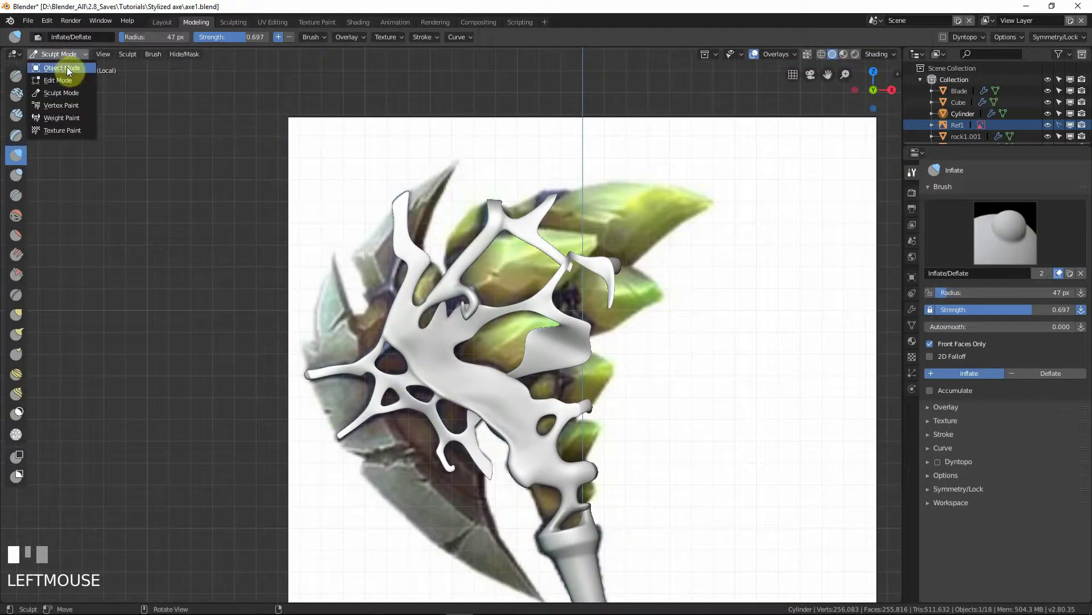
{"action": "left_click", "coordinate": [66, 67]}
{"action": "scroll", "coordinate": [402, 295], "scroll_direction": "up", "scroll_amount": 4}
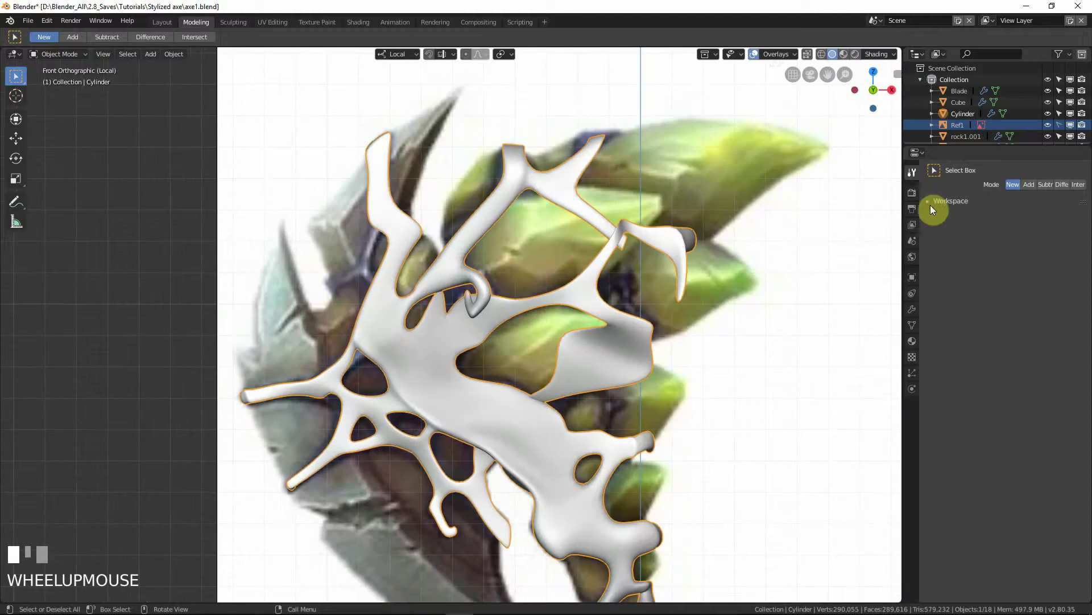
{"action": "left_click", "coordinate": [911, 310]}
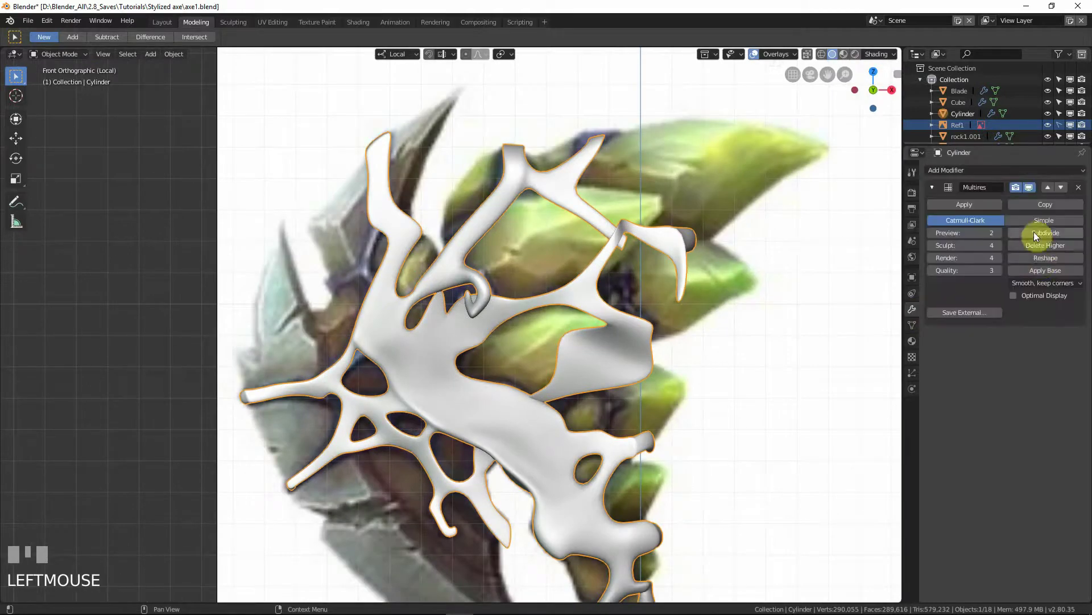
{"action": "left_click", "coordinate": [1078, 188]}
{"action": "middle_click_drag", "start_coordinate": [683, 256], "coordinate": [803, 271]}
{"action": "left_click", "coordinate": [967, 170]}
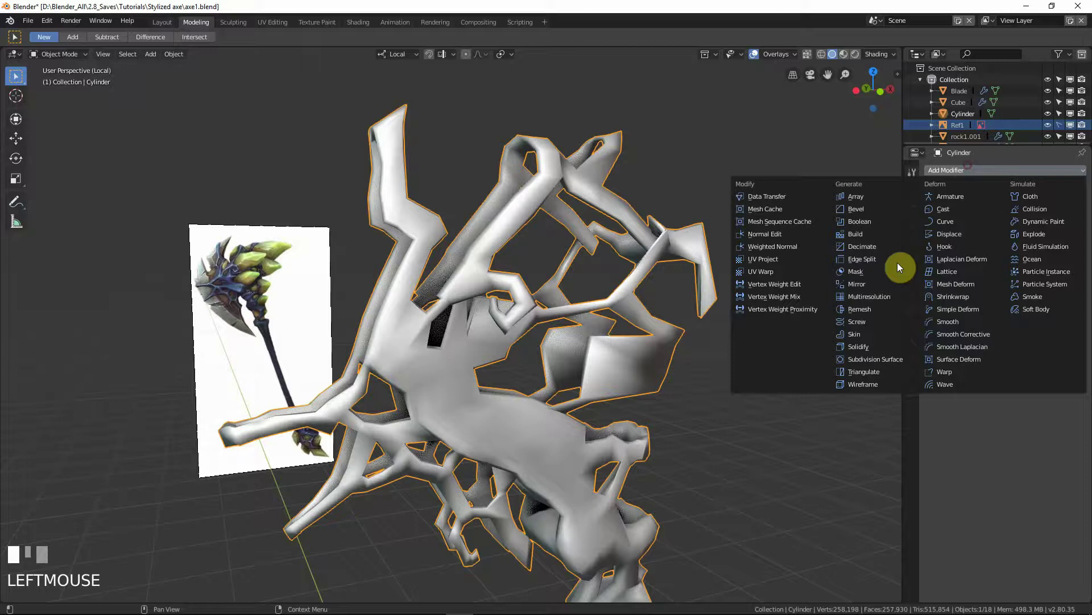
{"action": "left_click", "coordinate": [883, 358]}
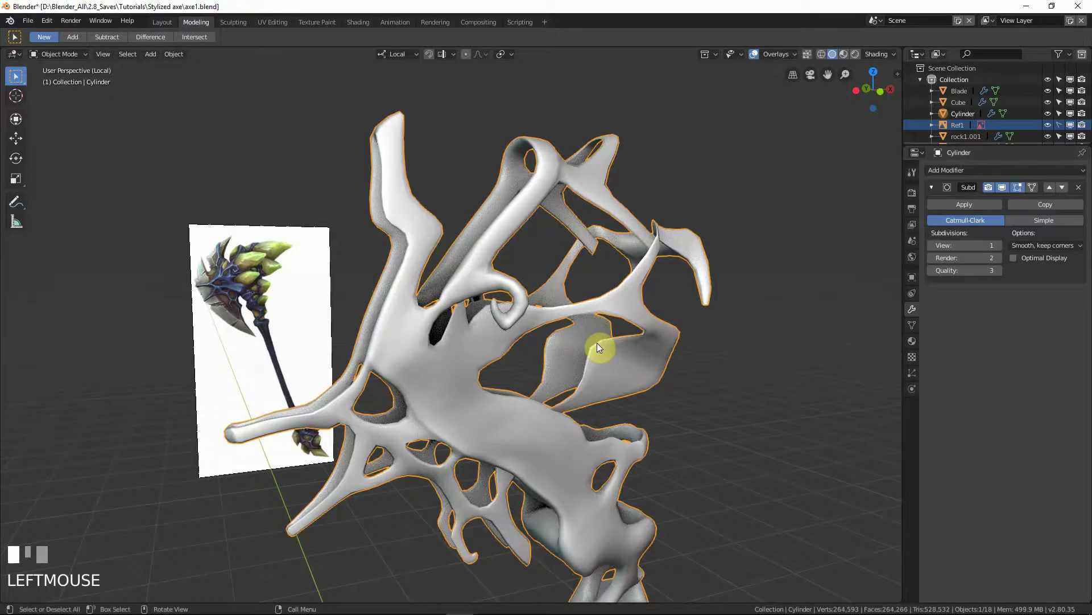
Step: Enter Edit Mode over the wireframe reference and, in face select mode, select the narrow edge face beside the reference's missing side branch
{"action": "key", "text": "KP_1"}
{"action": "key", "text": "z"}
{"action": "scroll", "coordinate": [410, 285], "scroll_direction": "up", "scroll_amount": 4}
{"action": "middle_click_drag", "start_coordinate": [488, 324], "coordinate": [668, 420], "text": "shift"}
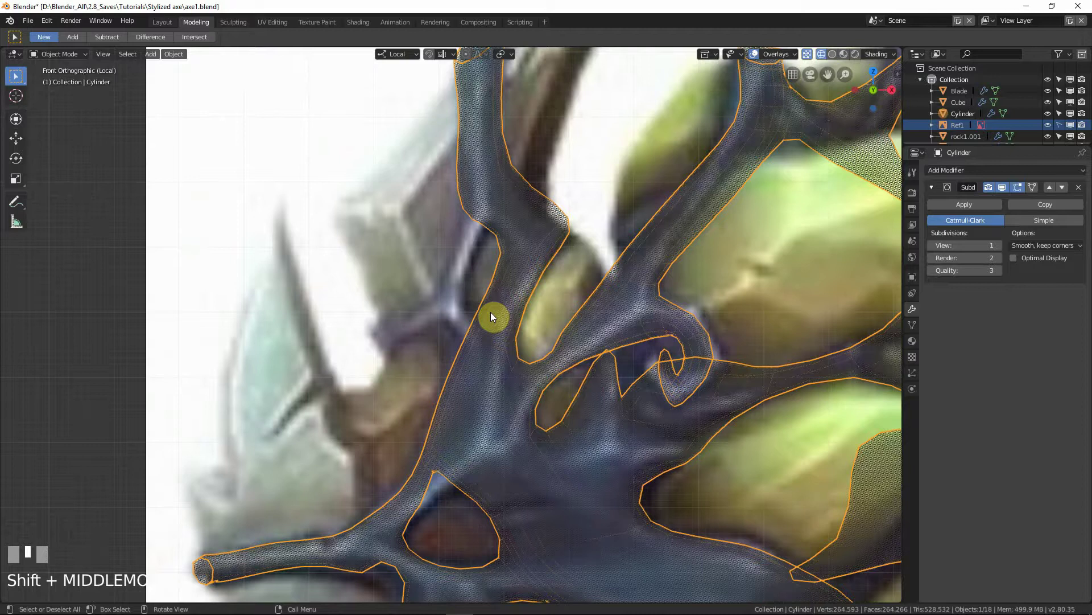
{"action": "key", "text": "Tab"}
{"action": "scroll", "coordinate": [484, 332], "scroll_direction": "up", "scroll_amount": 2}
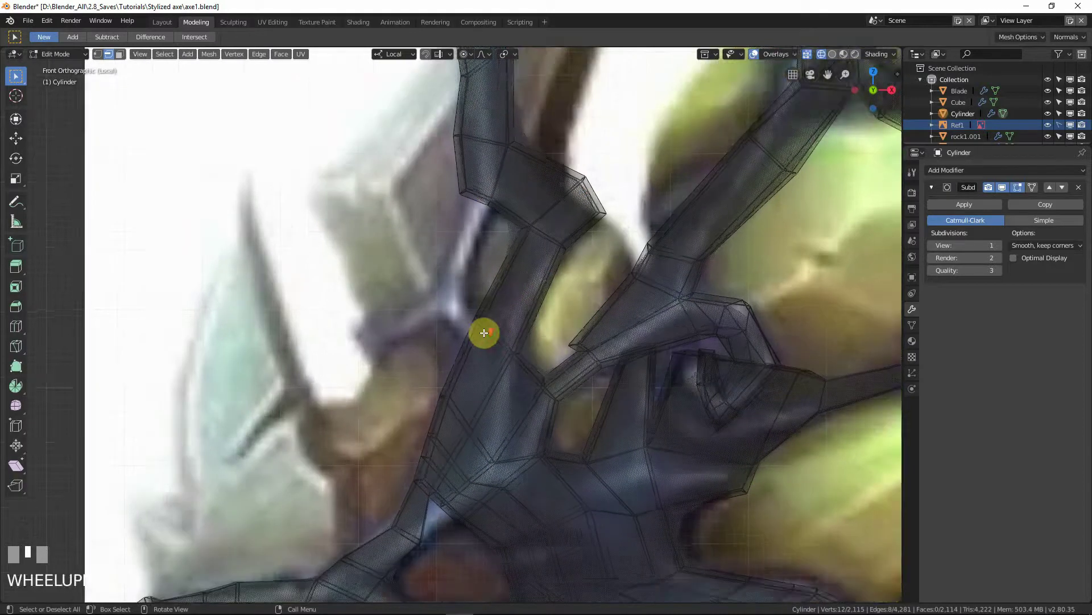
{"action": "scroll", "coordinate": [484, 332], "scroll_direction": "up", "scroll_amount": 1}
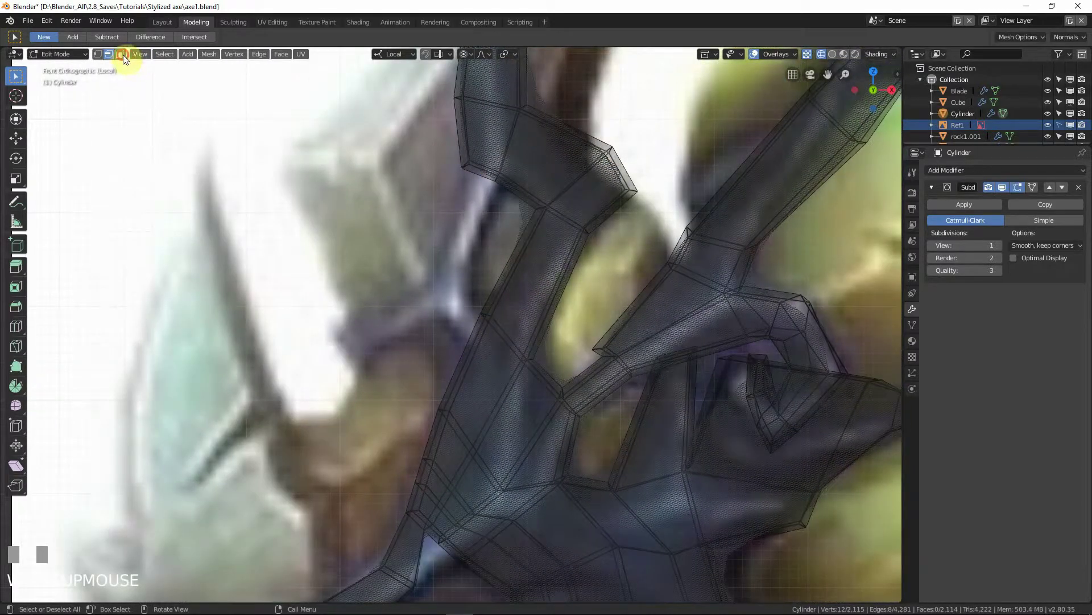
{"action": "left_click", "coordinate": [120, 54]}
{"action": "left_click", "coordinate": [489, 333]}
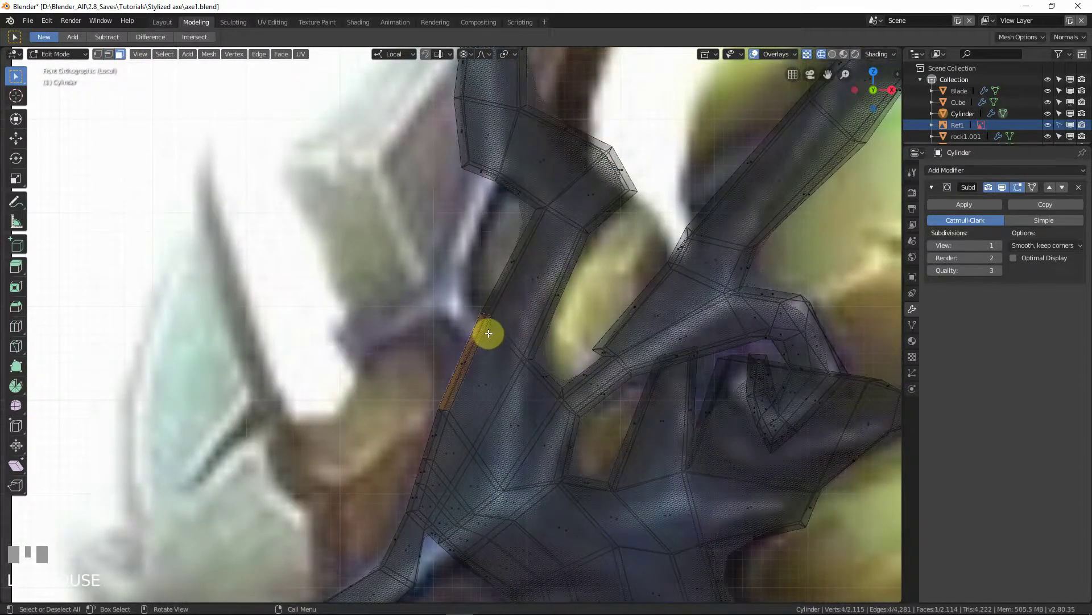
Step: Select the matching narrow face on the handle's front half, inspect the mesh around it, and return to Object Mode
{"action": "middle_click_drag", "start_coordinate": [475, 339], "coordinate": [536, 362]}
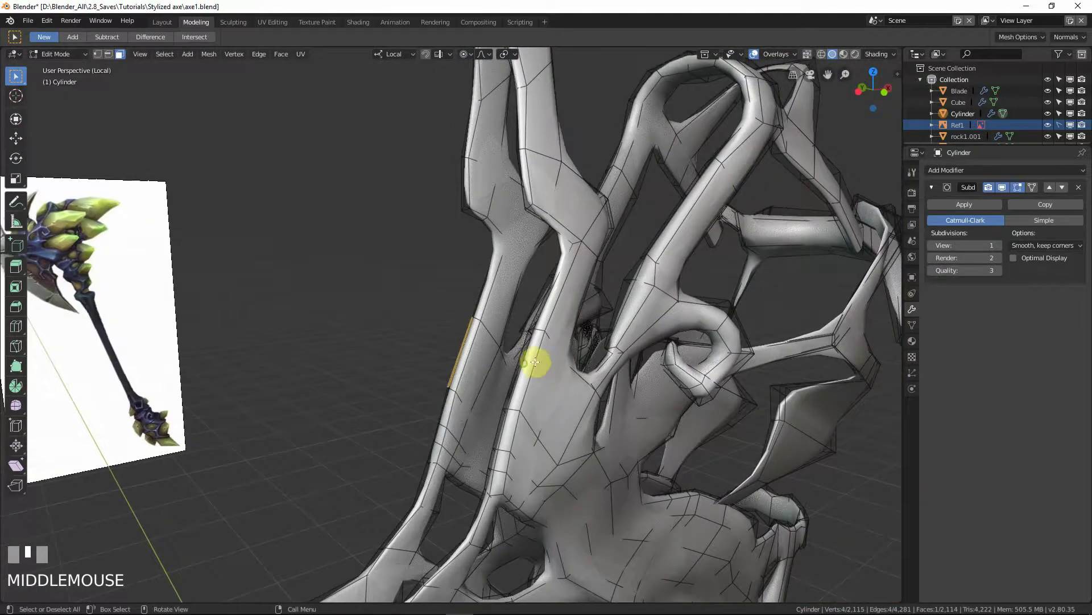
{"action": "left_click", "coordinate": [527, 358]}
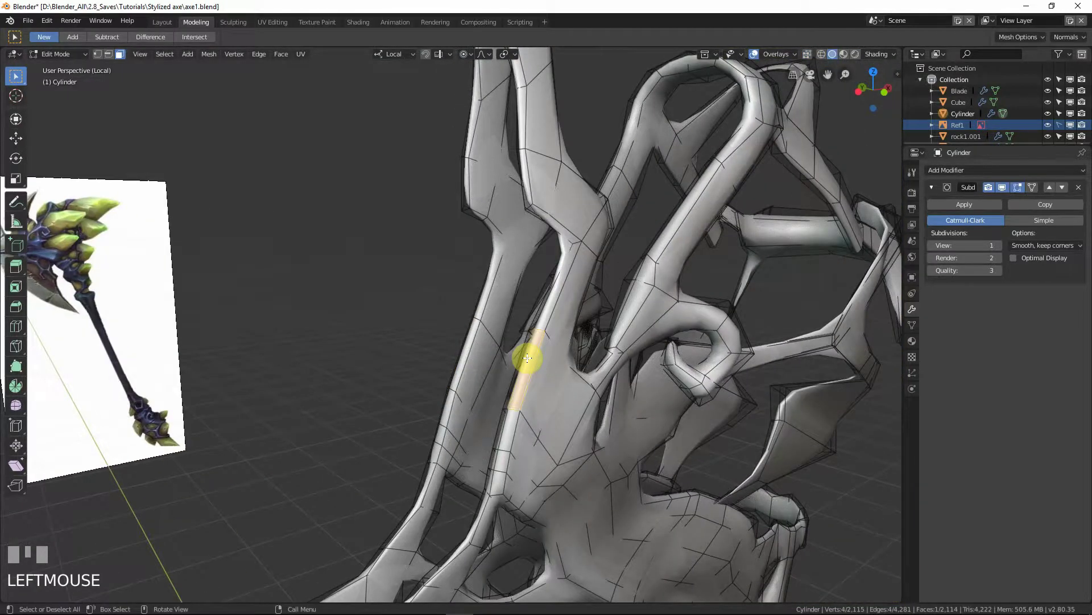
{"action": "scroll", "coordinate": [526, 357], "scroll_direction": "down", "scroll_amount": 1}
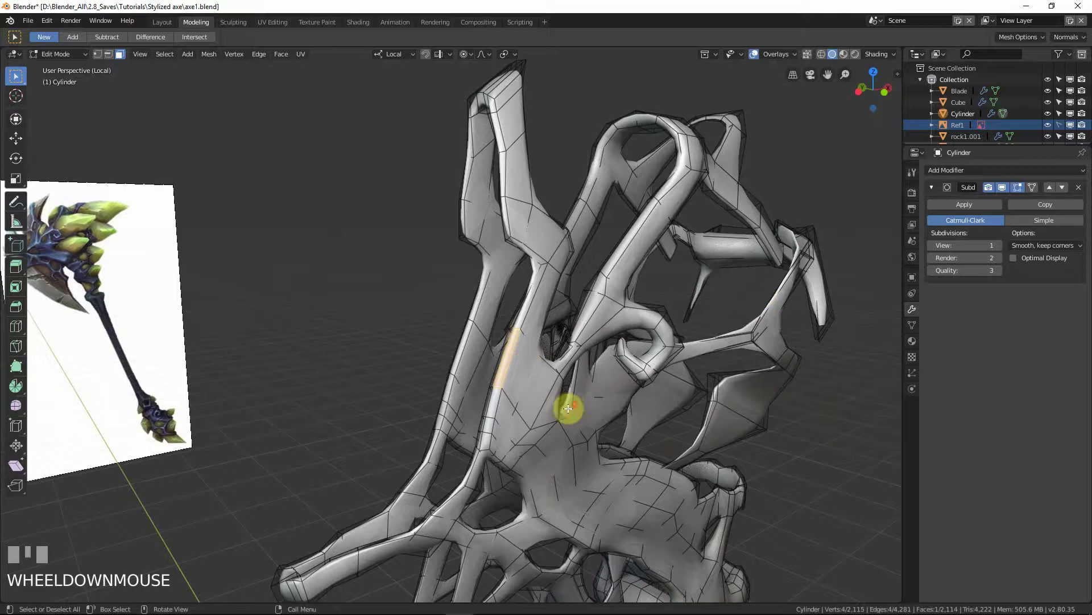
{"action": "scroll", "coordinate": [568, 410], "scroll_direction": "down", "scroll_amount": 1}
{"action": "middle_click_drag", "start_coordinate": [568, 410], "coordinate": [519, 366]}
{"action": "key", "text": "Tab"}
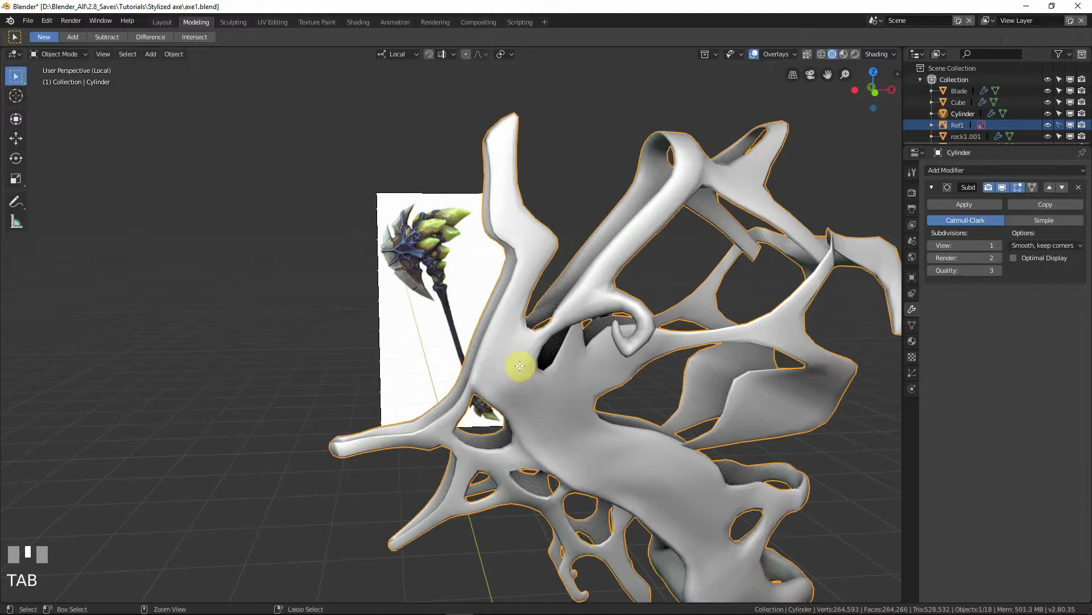
Step: Undo the modifier and sculpting changes back to the handle's original Mirror and Subdivision Surface modifiers
{"action": "key", "text": "ctrl+z"}
{"action": "key", "text": "ctrl+z"}
{"action": "key", "text": "ctrl+z"}
{"action": "key", "text": "ctrl+z"}
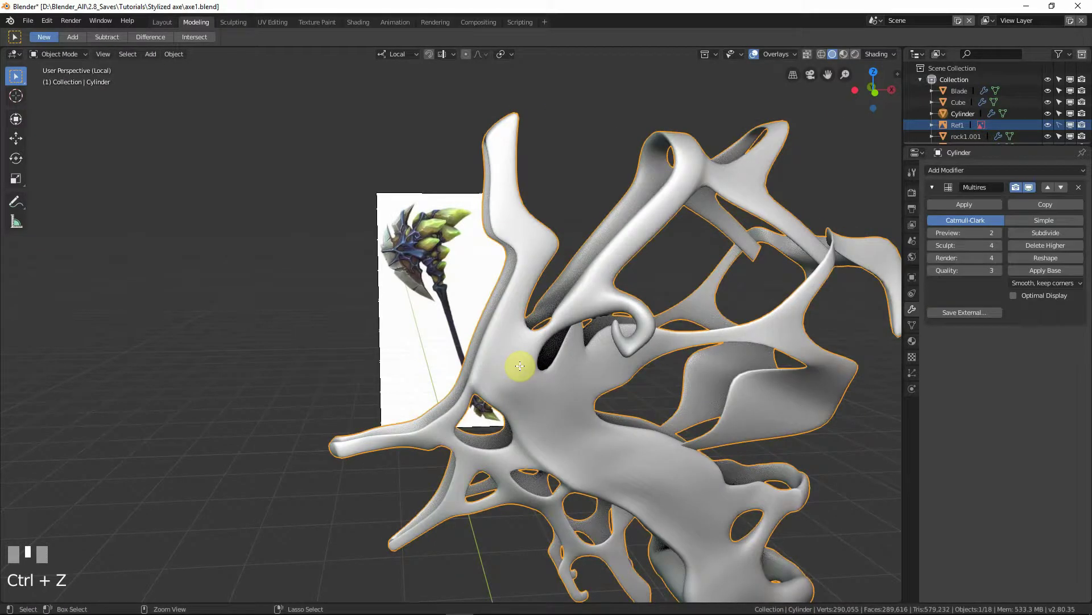
{"action": "key", "text": "ctrl+z"}
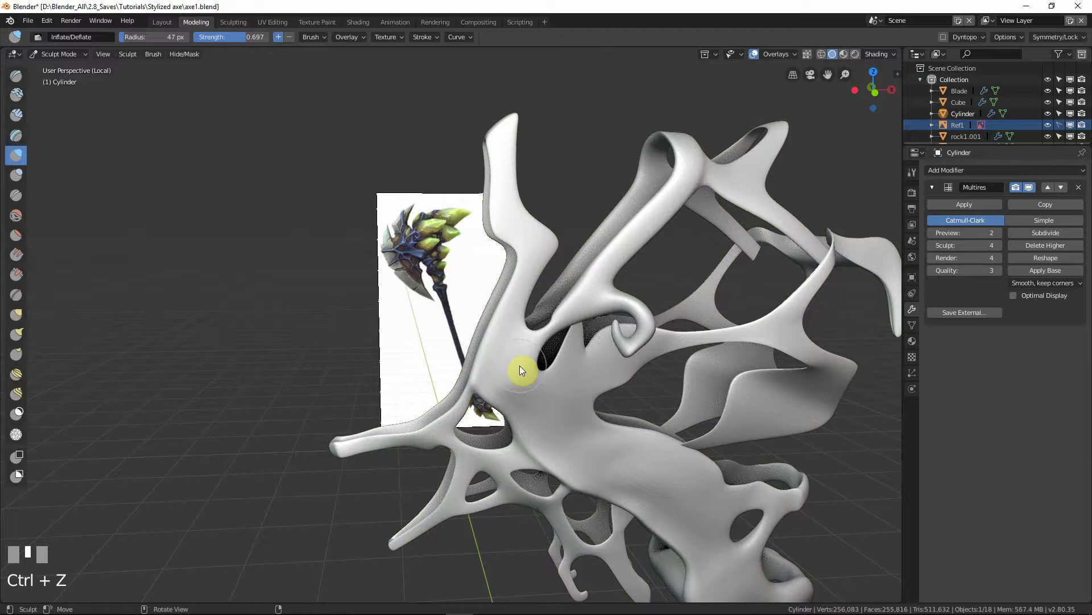
{"action": "key", "text": "ctrl+z"}
{"action": "key", "text": "ctrl+z"}
{"action": "key", "text": "ctrl+z"}
{"action": "key", "text": "ctrl+z"}
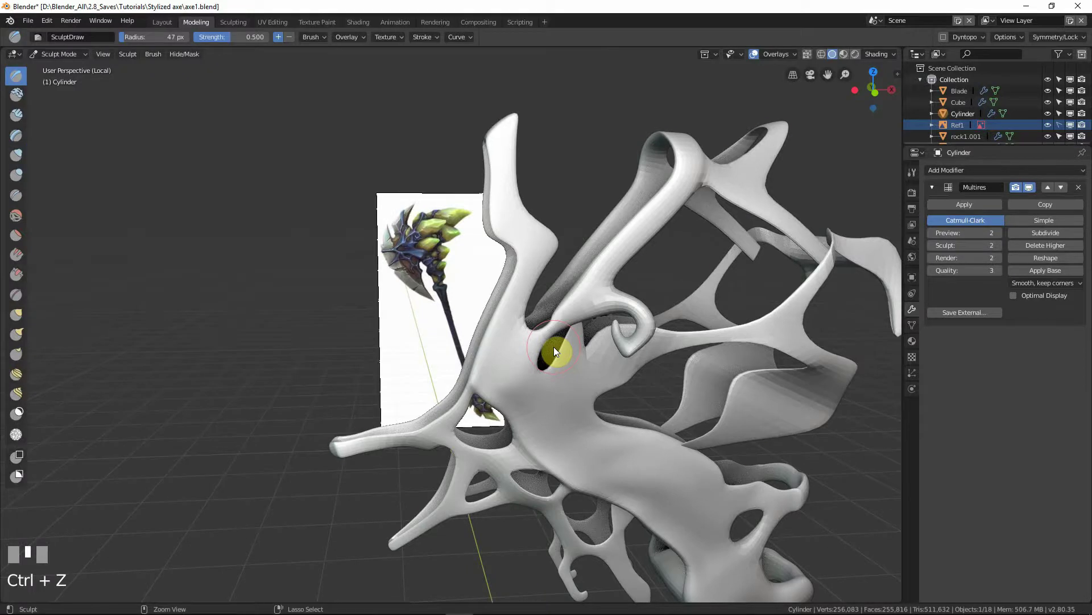
{"action": "key", "text": "ctrl+z"}
{"action": "key", "text": "ctrl+z"}
{"action": "key", "text": "ctrl+z"}
{"action": "key", "text": "ctrl+z"}
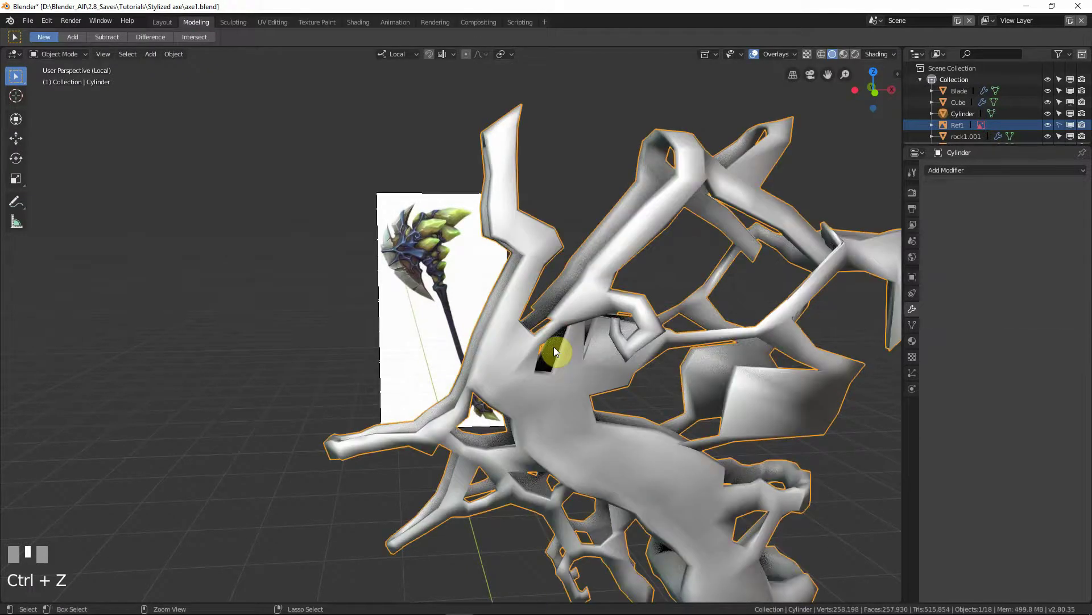
{"action": "key", "text": "ctrl+z"}
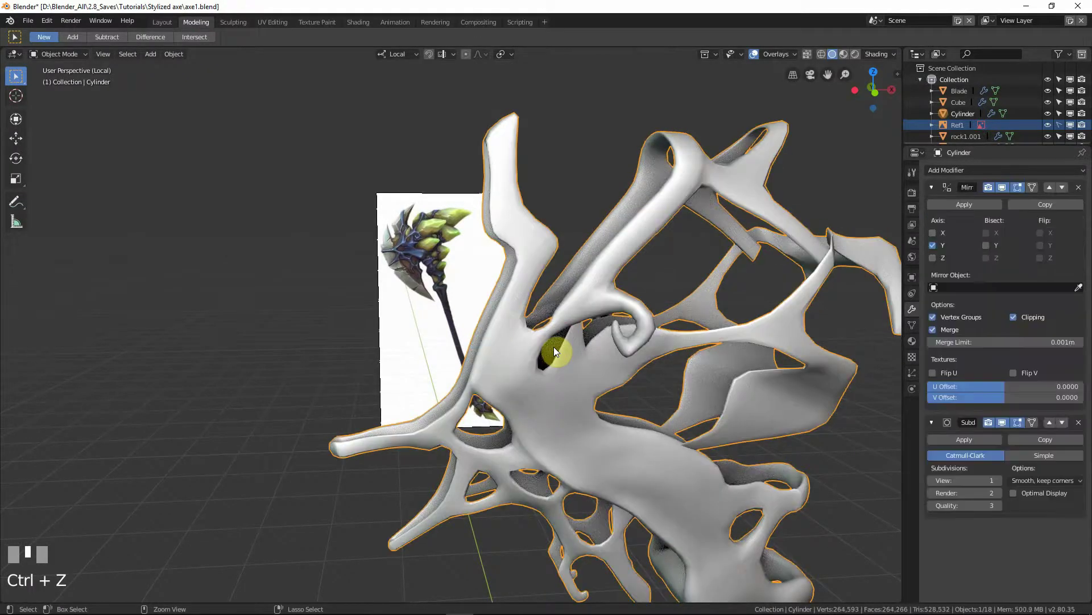
Step: Try removing the handle's Subdivision Surface modifier, view the mesh from the front, and undo the removal
{"action": "left_click", "coordinate": [1079, 423]}
{"action": "middle_click_drag", "start_coordinate": [495, 335], "coordinate": [495, 361]}
{"action": "key", "text": "KP_1"}
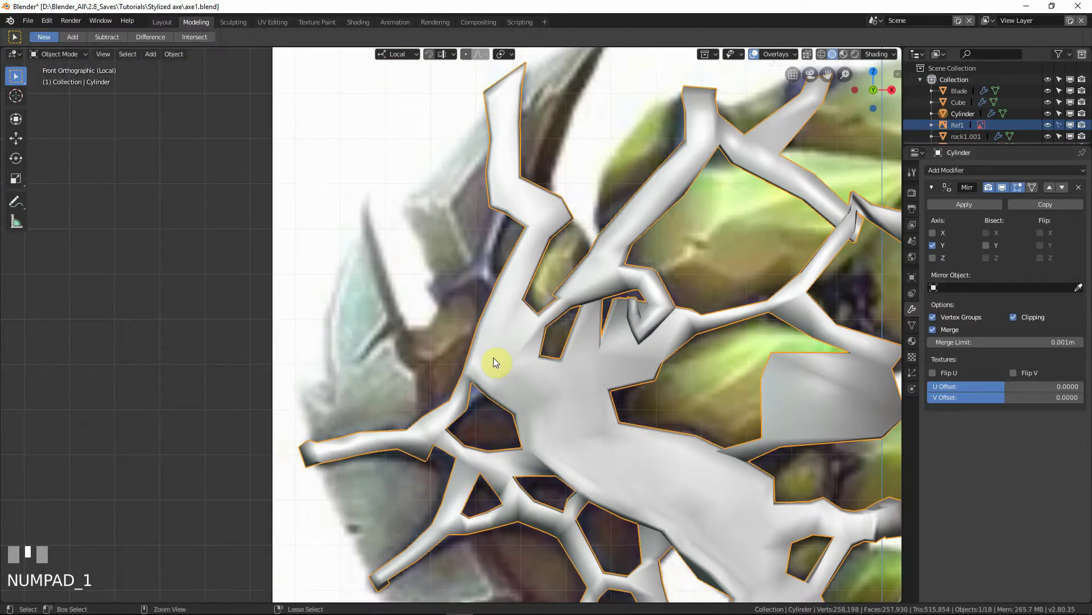
{"action": "key", "text": "ctrl+z"}
Step: In Edit Mode with face selection, select the narrow outer edge face next to the reference's missing side branch
{"action": "key", "text": "Tab"}
{"action": "scroll", "coordinate": [487, 212], "scroll_direction": "up", "scroll_amount": 2}
{"action": "scroll", "coordinate": [488, 212], "scroll_direction": "up", "scroll_amount": 2}
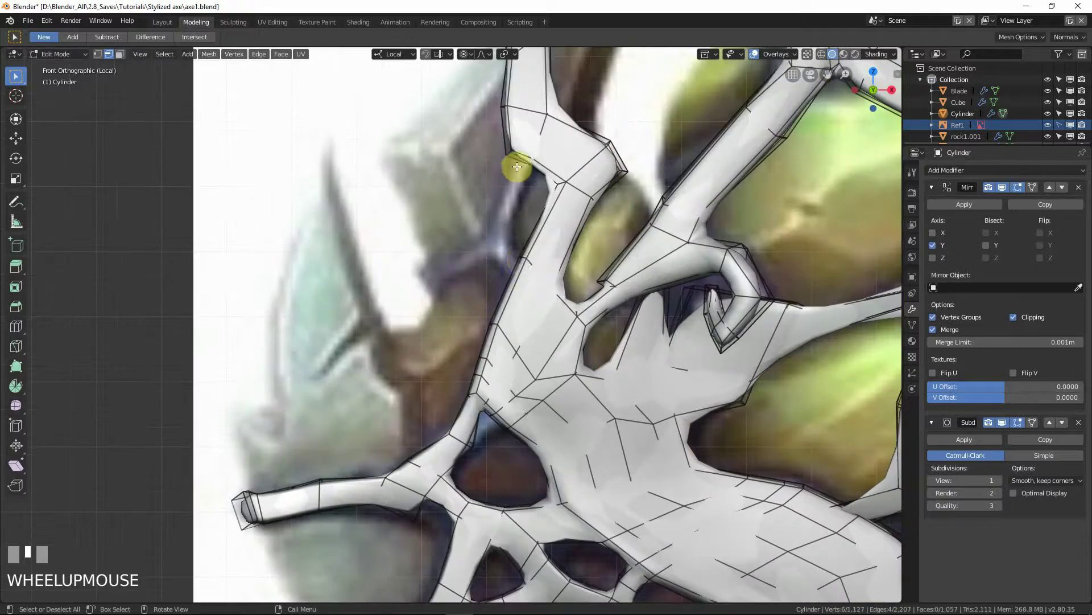
{"action": "scroll", "coordinate": [520, 305], "scroll_direction": "up", "scroll_amount": 1}
{"action": "scroll", "coordinate": [531, 288], "scroll_direction": "up", "scroll_amount": 1}
{"action": "left_click", "coordinate": [532, 283]}
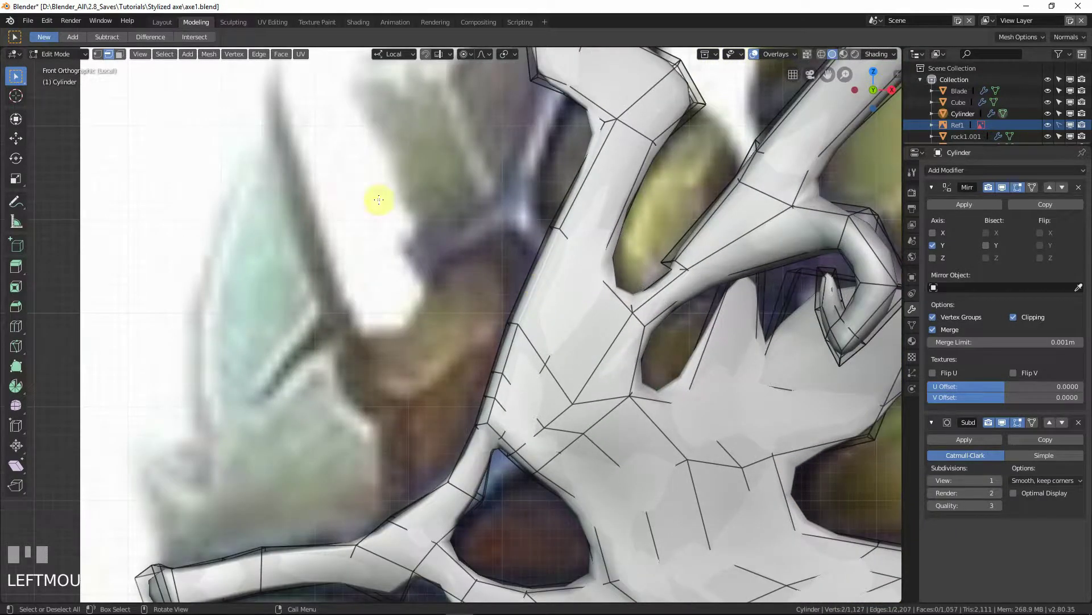
{"action": "left_click", "coordinate": [120, 54]}
{"action": "left_click", "coordinate": [536, 268]}
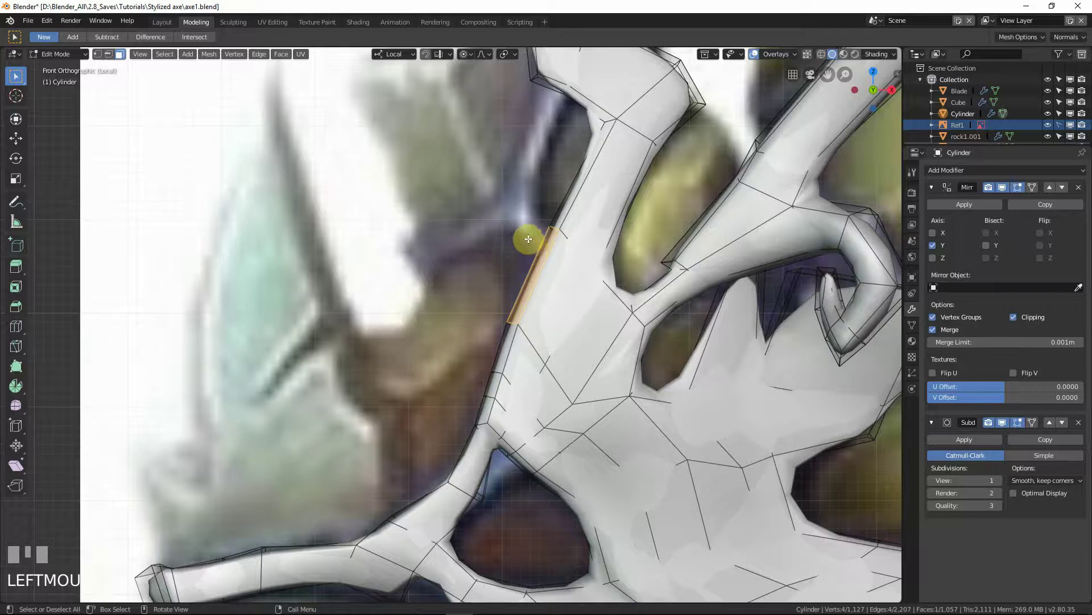
Step: Extrude the selected outer edge face and, with proportional editing off, move it outward and upward from the handle
{"action": "key", "text": "e"}
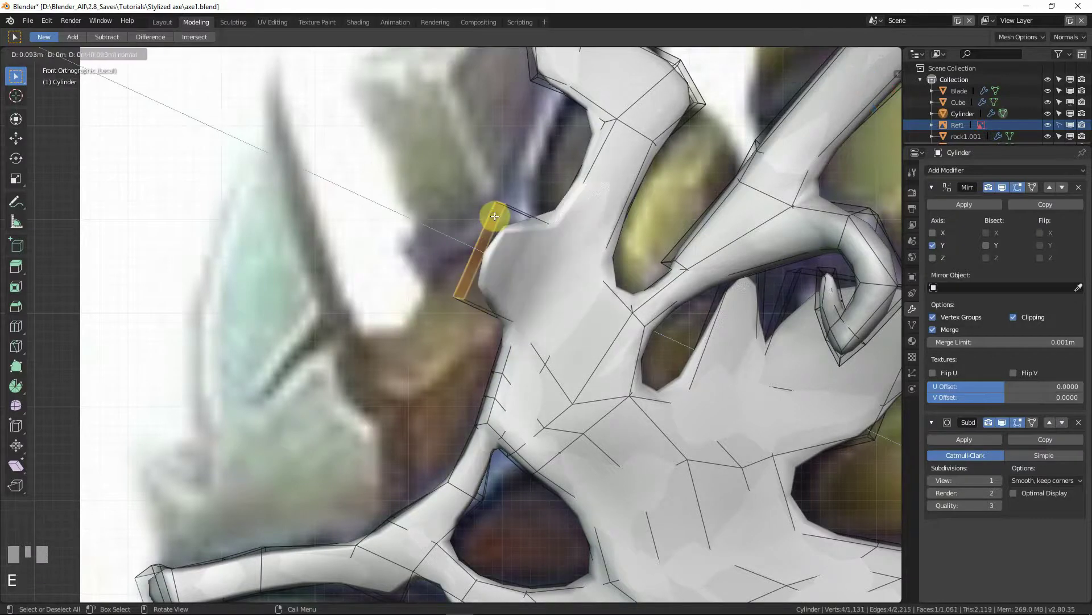
{"action": "right_click", "coordinate": [494, 211]}
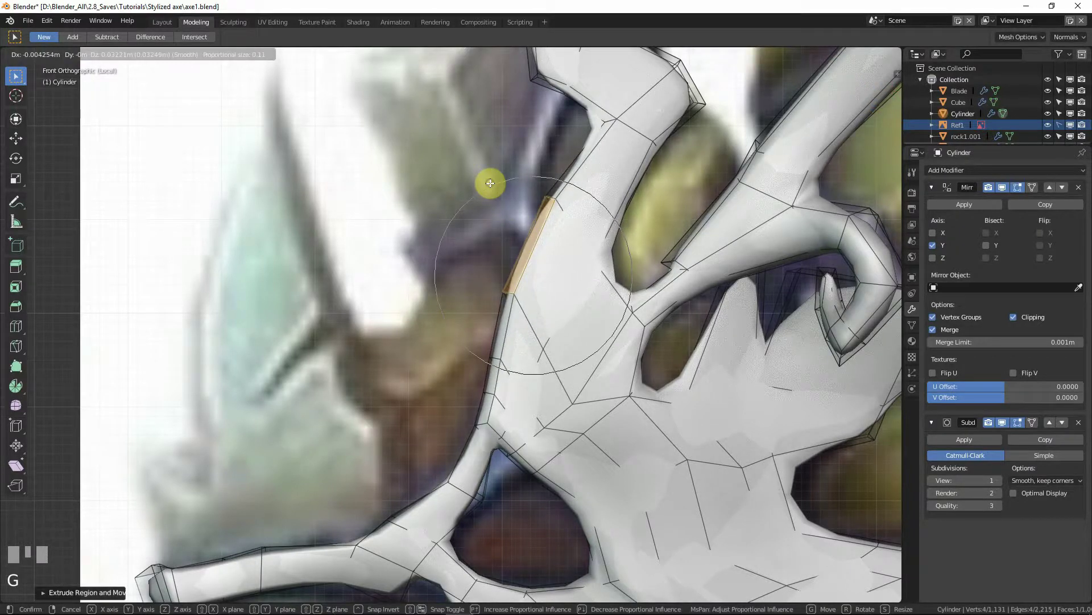
{"action": "key", "text": "o"}
{"action": "key", "text": "g"}
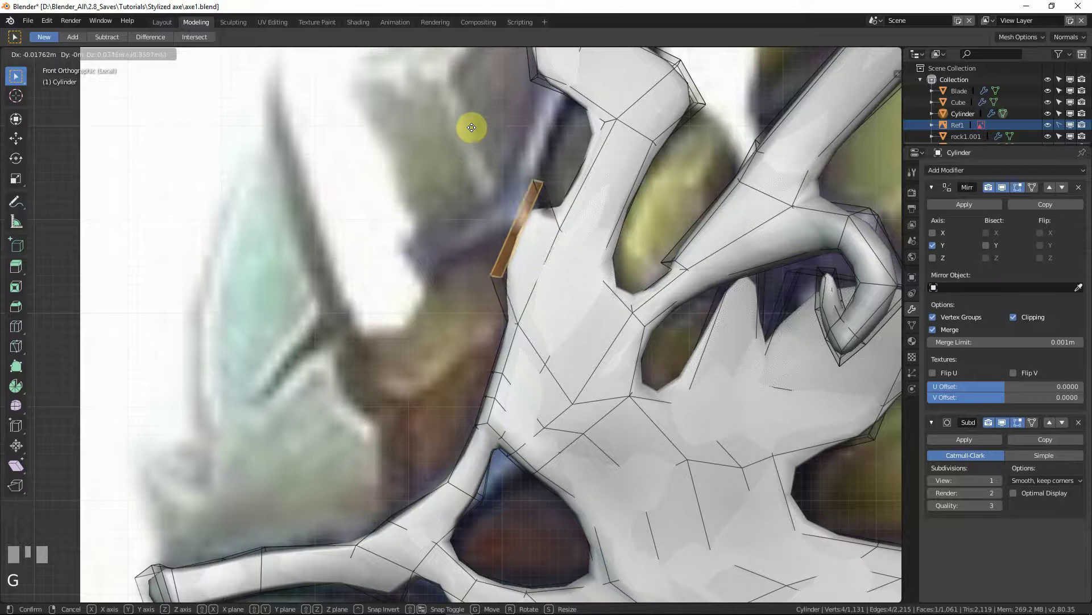
{"action": "left_click", "coordinate": [461, 106]}
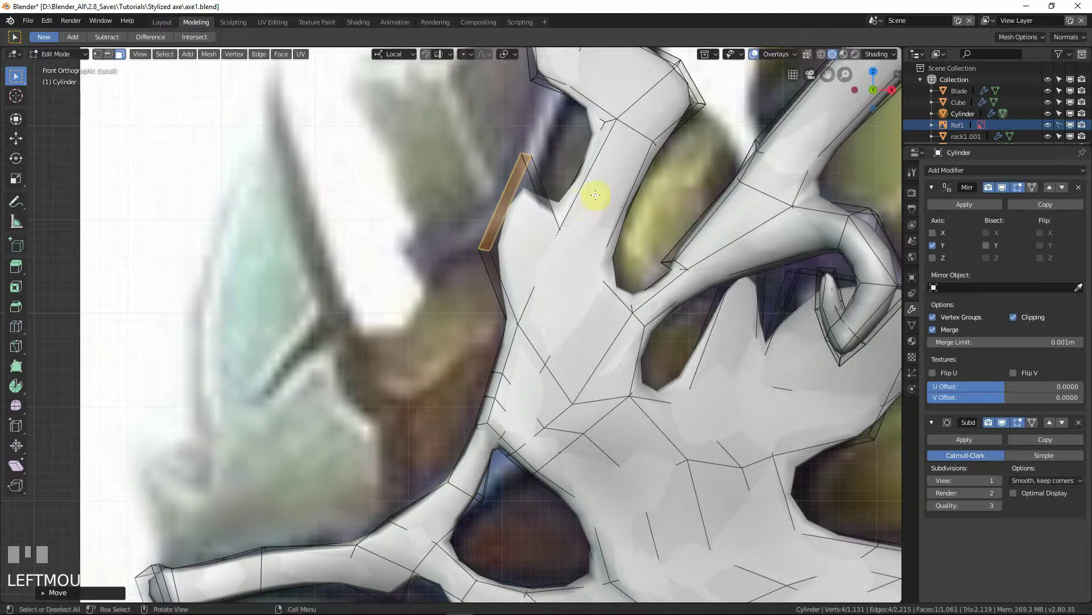
Step: Scale the extruded face down to a narrow branch tip and reposition it slightly outward over the reference
{"action": "key", "text": "s"}
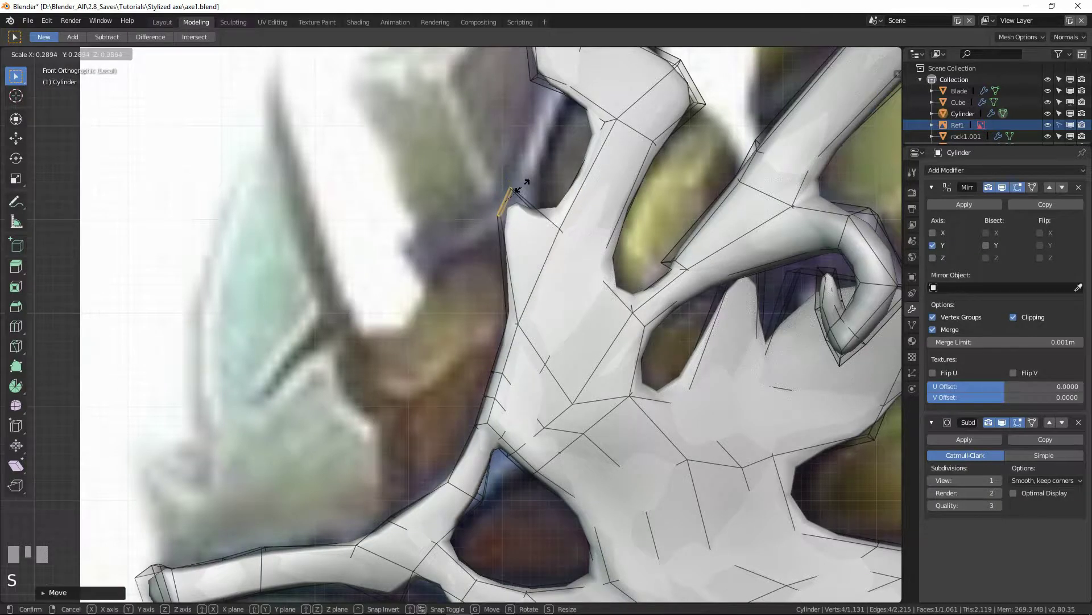
{"action": "left_click", "coordinate": [533, 181]}
{"action": "key", "text": "g"}
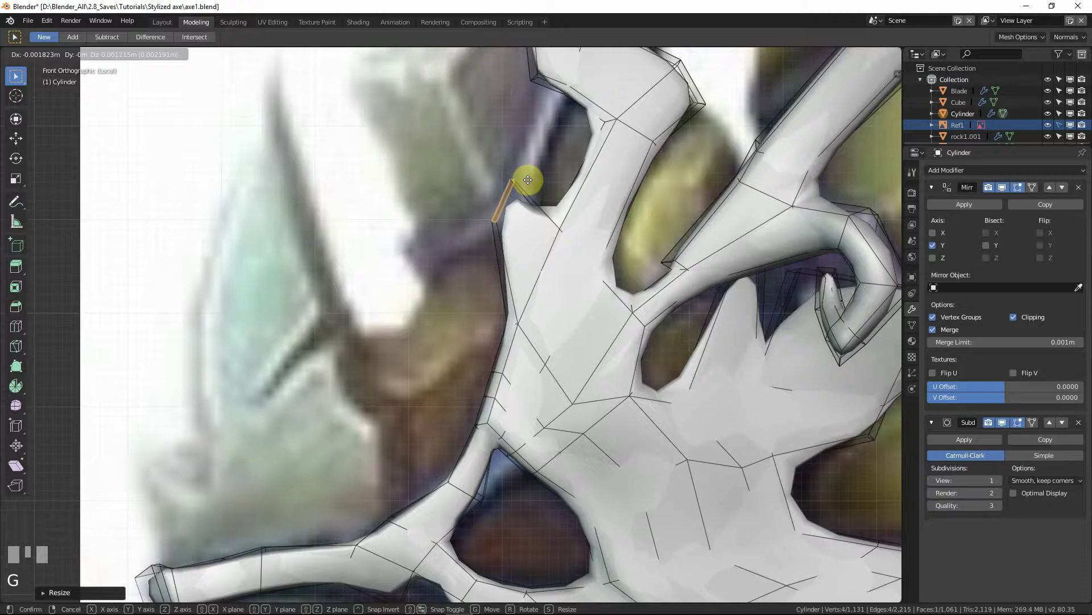
{"action": "left_click", "coordinate": [519, 176]}
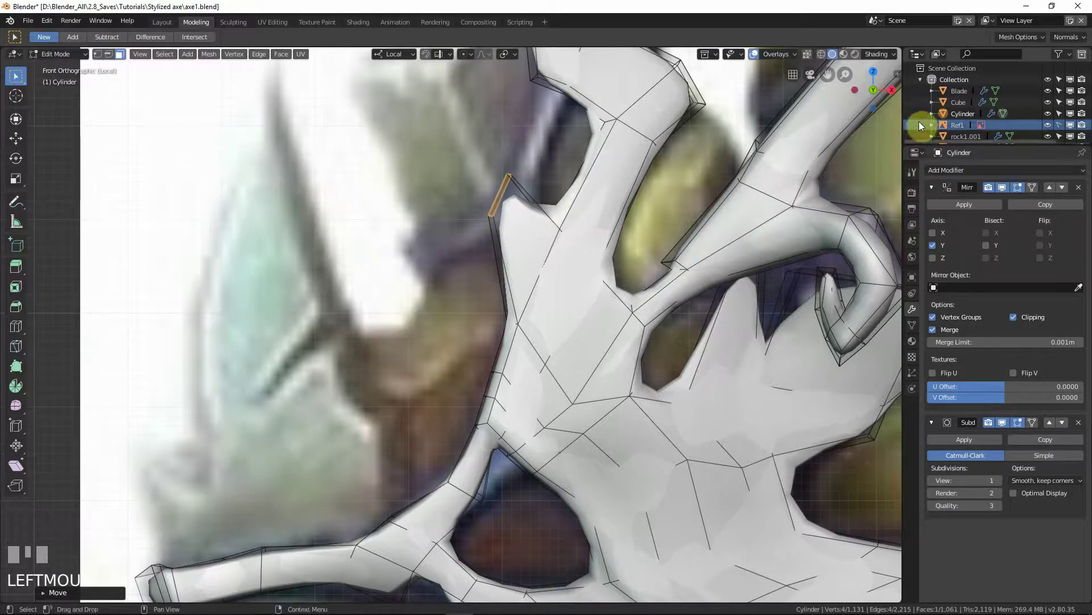
Step: Leave local view to bring back the blade and rocks, and compare the handle with the reference in wireframe from the front
{"action": "scroll", "coordinate": [1022, 114], "scroll_direction": "down", "scroll_amount": 5}
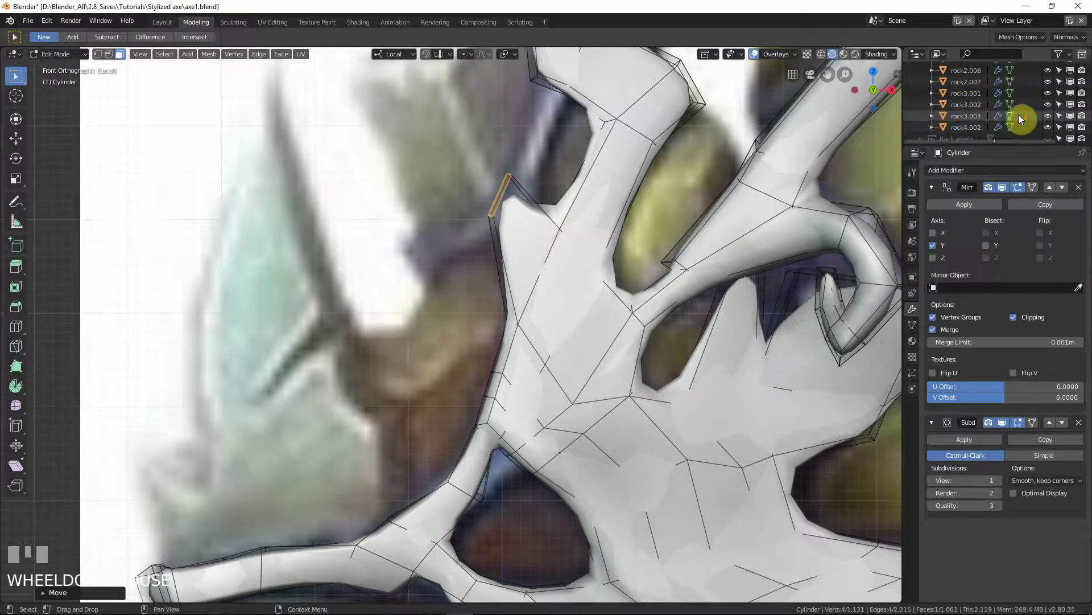
{"action": "scroll", "coordinate": [488, 273], "scroll_direction": "down", "scroll_amount": 5}
{"action": "scroll", "coordinate": [488, 288], "scroll_direction": "up", "scroll_amount": 5}
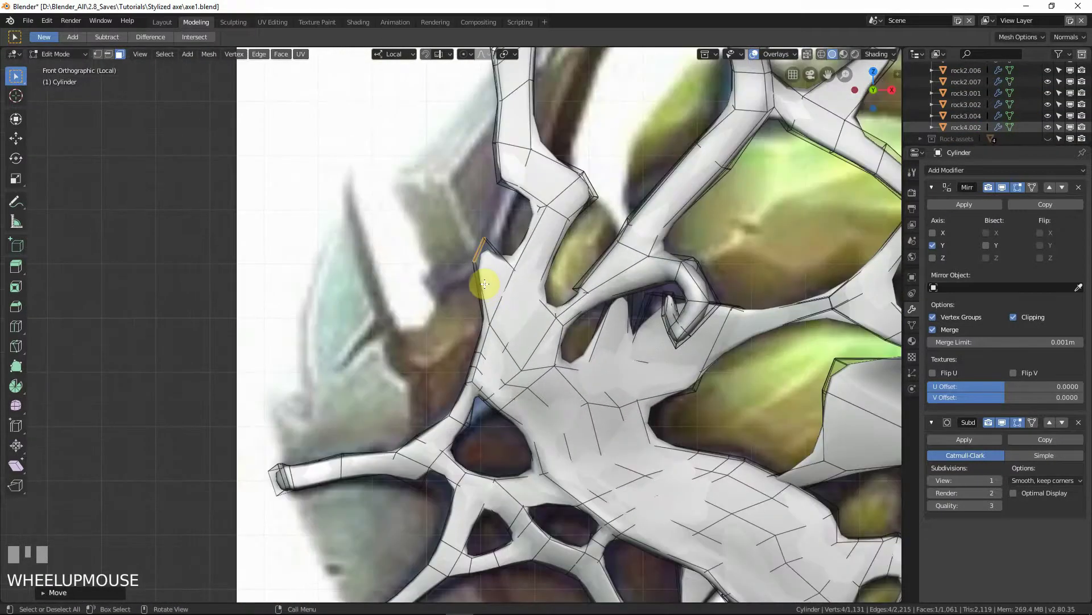
{"action": "middle_click_drag", "start_coordinate": [488, 285], "coordinate": [526, 305]}
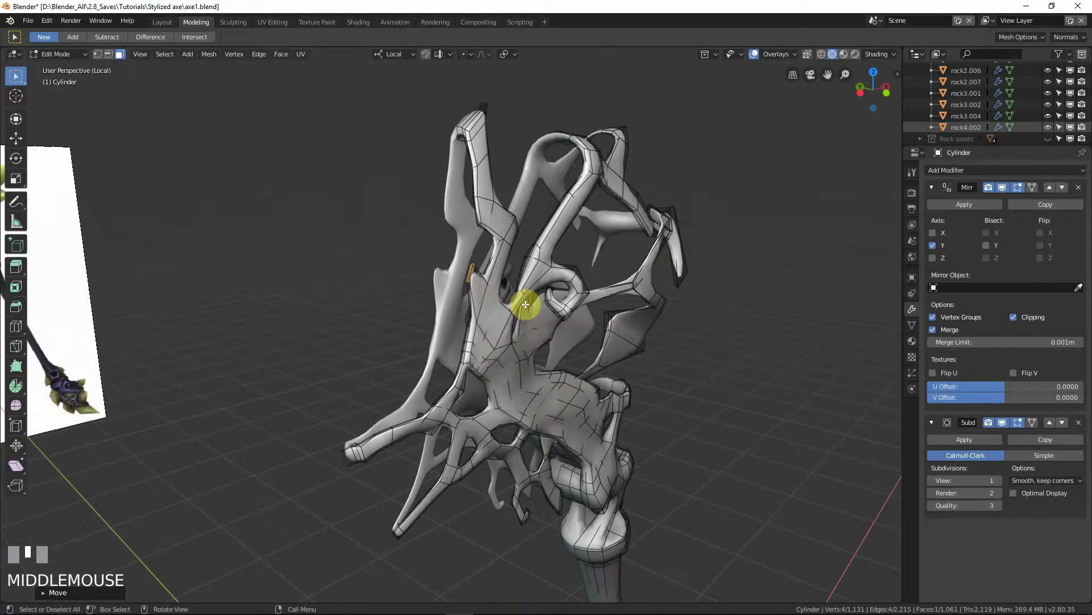
{"action": "key", "text": "KP_Divide"}
{"action": "scroll", "coordinate": [524, 300], "scroll_direction": "up", "scroll_amount": 3}
{"action": "middle_click_drag", "start_coordinate": [383, 237], "coordinate": [578, 391], "text": "shift"}
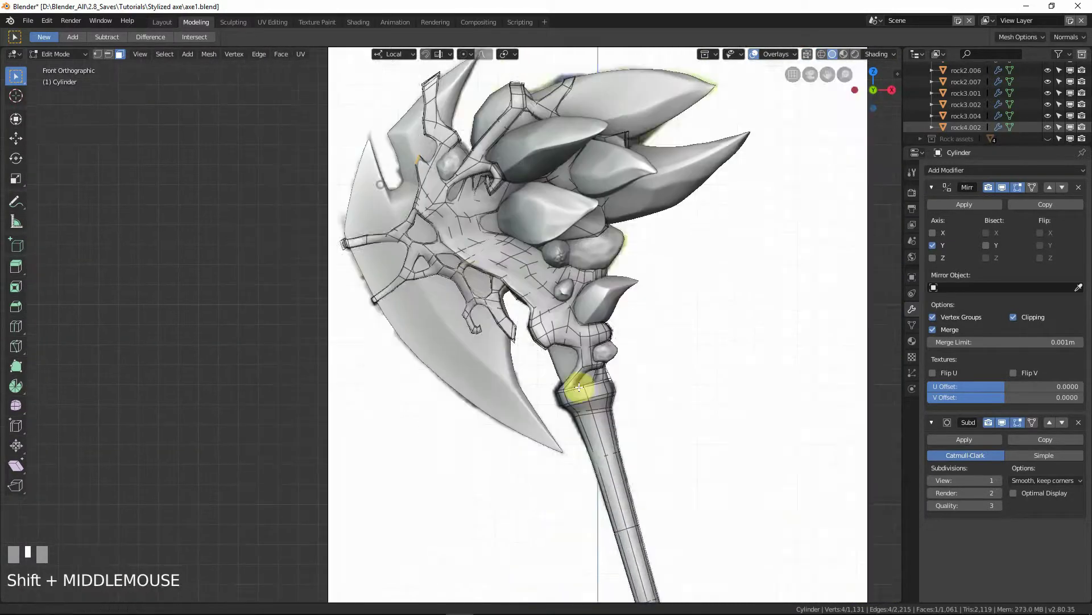
{"action": "scroll", "coordinate": [624, 368], "scroll_direction": "down", "scroll_amount": 3}
{"action": "key", "text": "shift+z"}
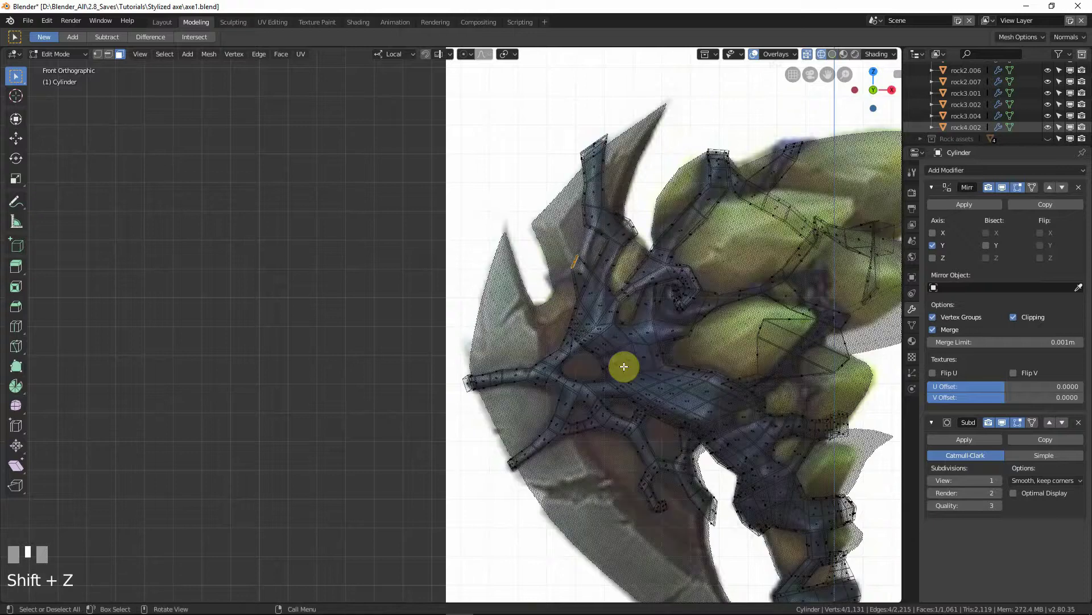
{"action": "key", "text": "KP_1"}
{"action": "scroll", "coordinate": [643, 336], "scroll_direction": "up", "scroll_amount": 2}
{"action": "key", "text": "z"}
Step: Widen the stub's end face along the local Y axis, then shift it about 0.018 m along the global Y axis
{"action": "middle_click_drag", "start_coordinate": [633, 298], "coordinate": [702, 293]}
{"action": "scroll", "coordinate": [710, 303], "scroll_direction": "up", "scroll_amount": 1}
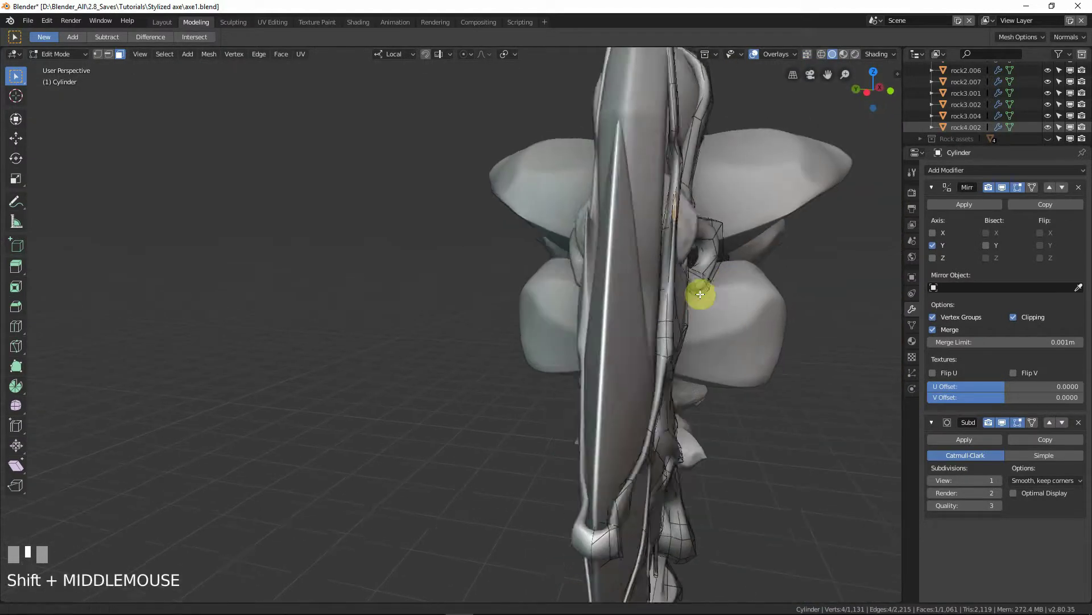
{"action": "scroll", "coordinate": [678, 313], "scroll_direction": "up", "scroll_amount": 2}
{"action": "key", "text": "s"}
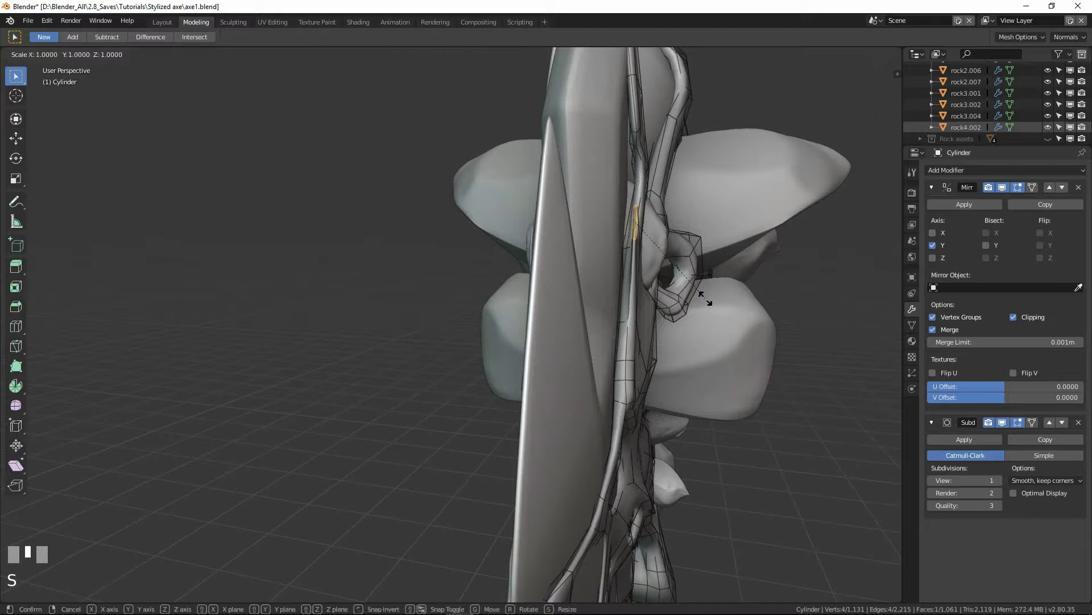
{"action": "key", "text": "y"}
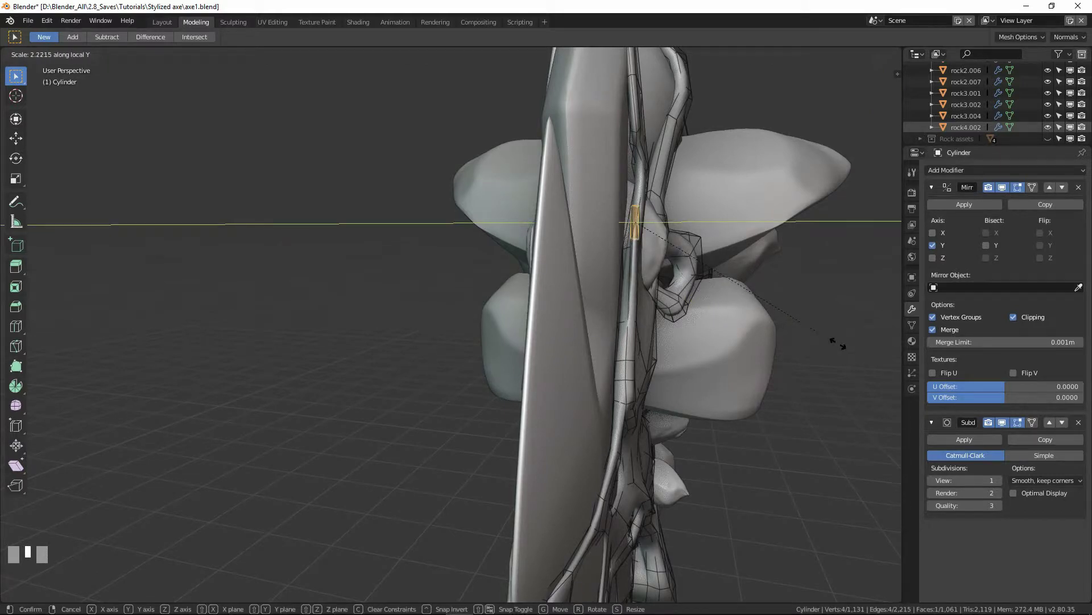
{"action": "left_click", "coordinate": [694, 317]}
{"action": "middle_click_drag", "start_coordinate": [695, 317], "coordinate": [700, 319]}
{"action": "key", "text": "g"}
{"action": "key", "text": "y"}
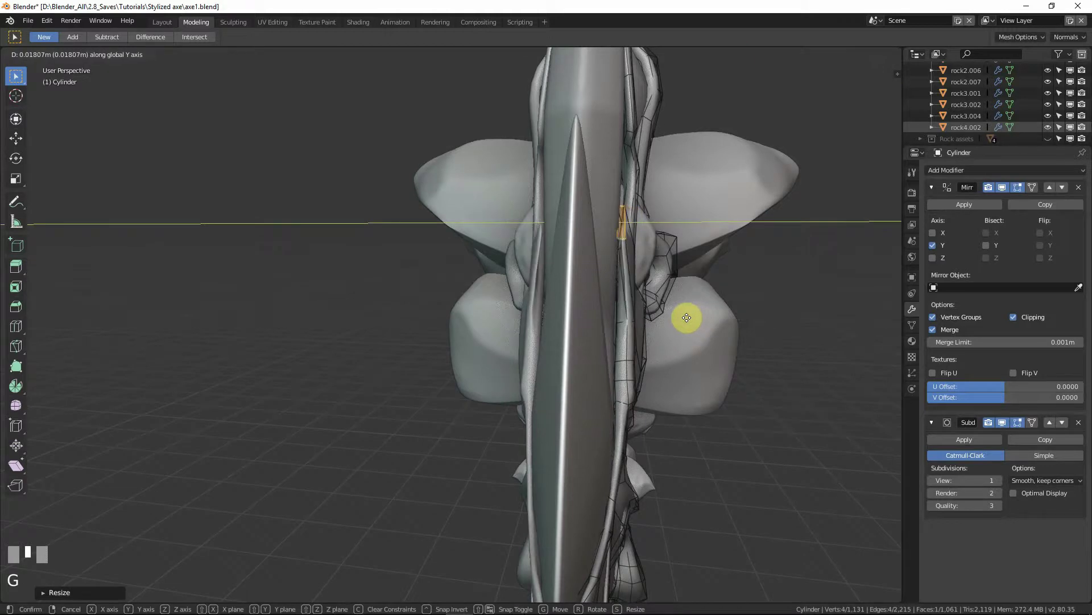
{"action": "left_click", "coordinate": [688, 317]}
Step: In front wireframe view, add one centred edge loop across the new branch stub
{"action": "middle_click_drag", "start_coordinate": [688, 317], "coordinate": [585, 303]}
{"action": "key", "text": "KP_1"}
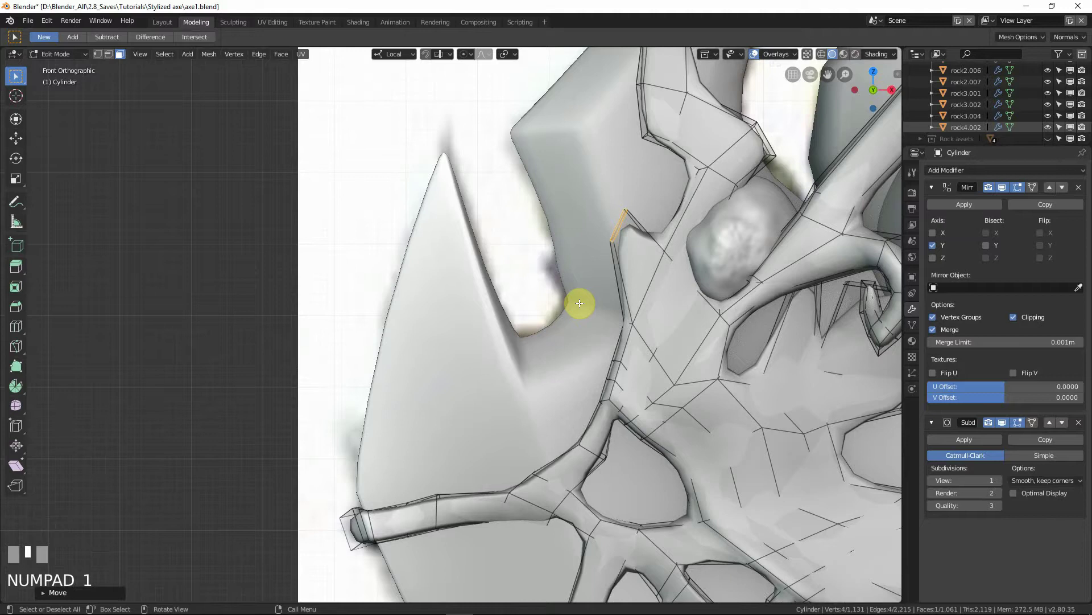
{"action": "key", "text": "shift+z"}
{"action": "scroll", "coordinate": [584, 295], "scroll_direction": "up", "scroll_amount": 2}
{"action": "mouse_move", "coordinate": [590, 288]}
{"action": "middle_mouse_down", "text": "shift"}
{"action": "mouse_move", "coordinate": [566, 273]}
{"action": "mouse_move", "coordinate": [599, 216]}
{"action": "middle_mouse_up", "text": "shift"}
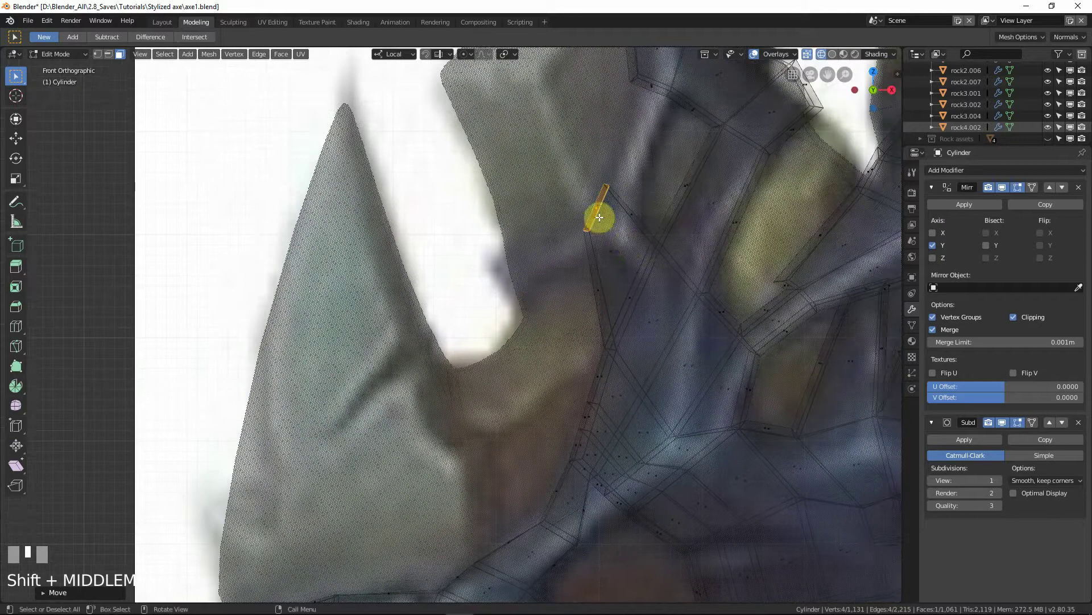
{"action": "key", "text": "ctrl+r"}
{"action": "left_click", "coordinate": [616, 261]}
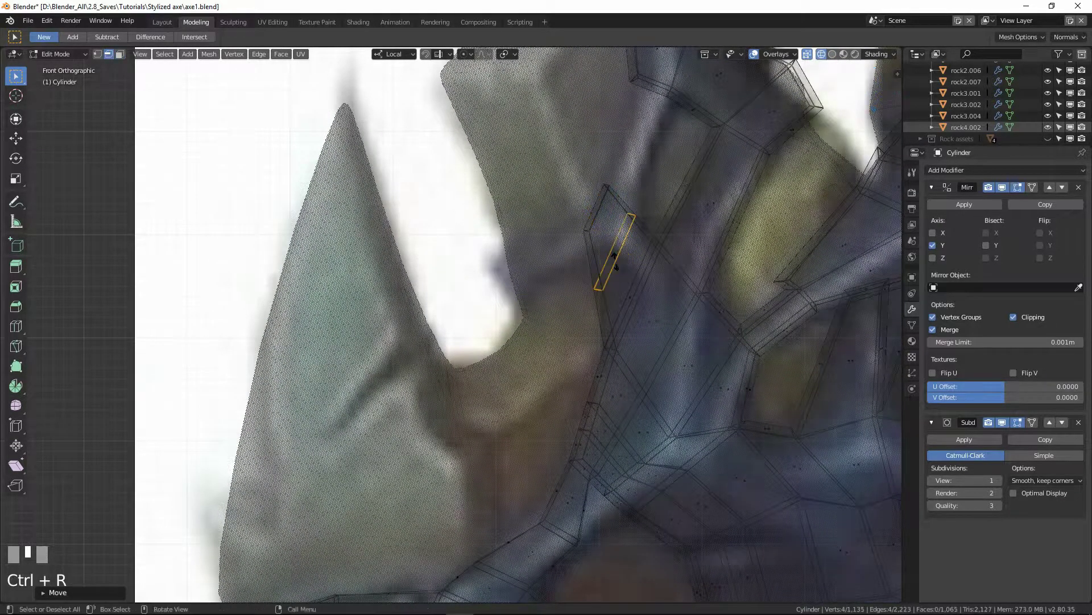
{"action": "right_click", "coordinate": [653, 225]}
Step: Move the new loop's lower and upper edges inward toward the handle to shape the base of the stub
{"action": "left_click", "coordinate": [597, 285]}
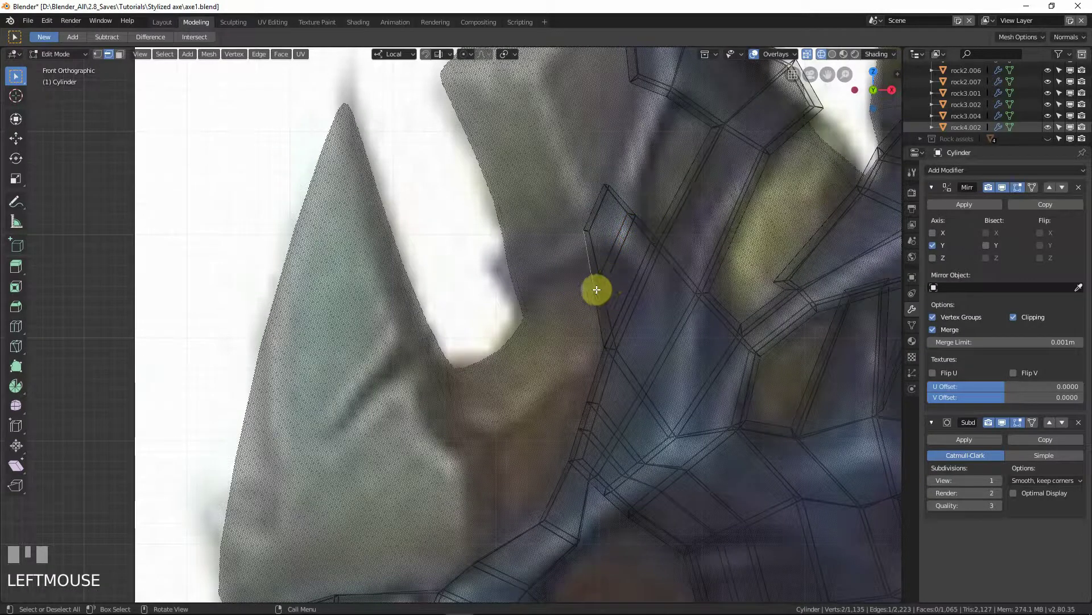
{"action": "key", "text": "g"}
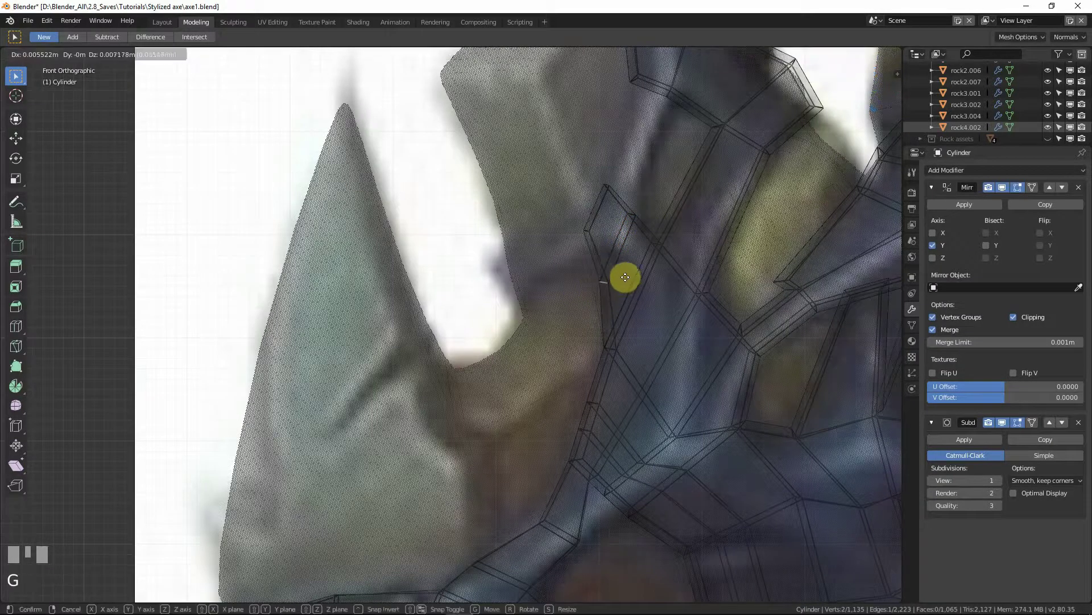
{"action": "left_click", "coordinate": [639, 263]}
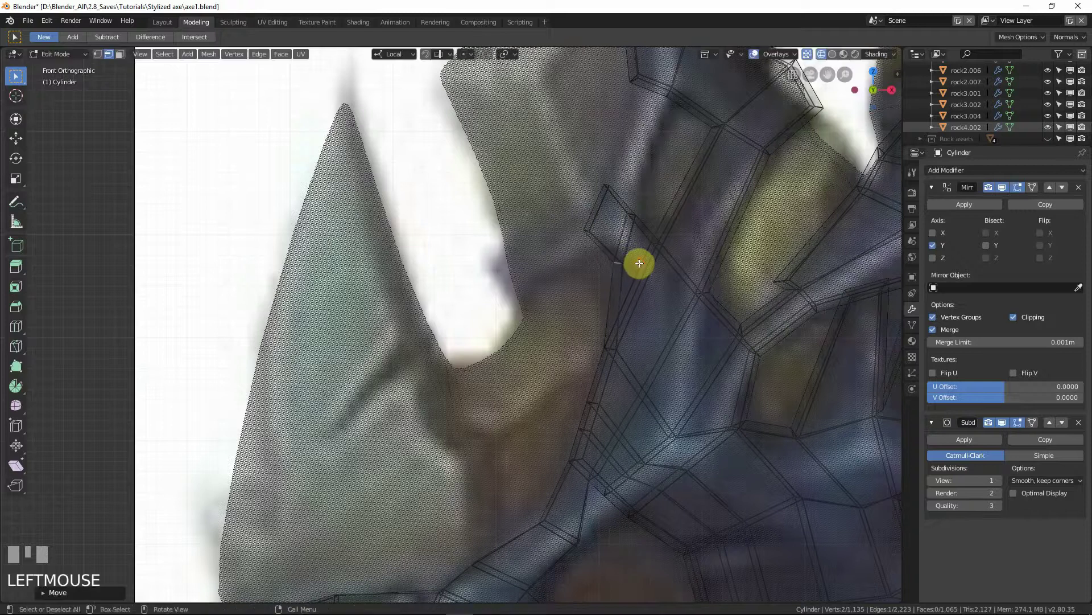
{"action": "left_click", "coordinate": [631, 215]}
{"action": "key", "text": "g"}
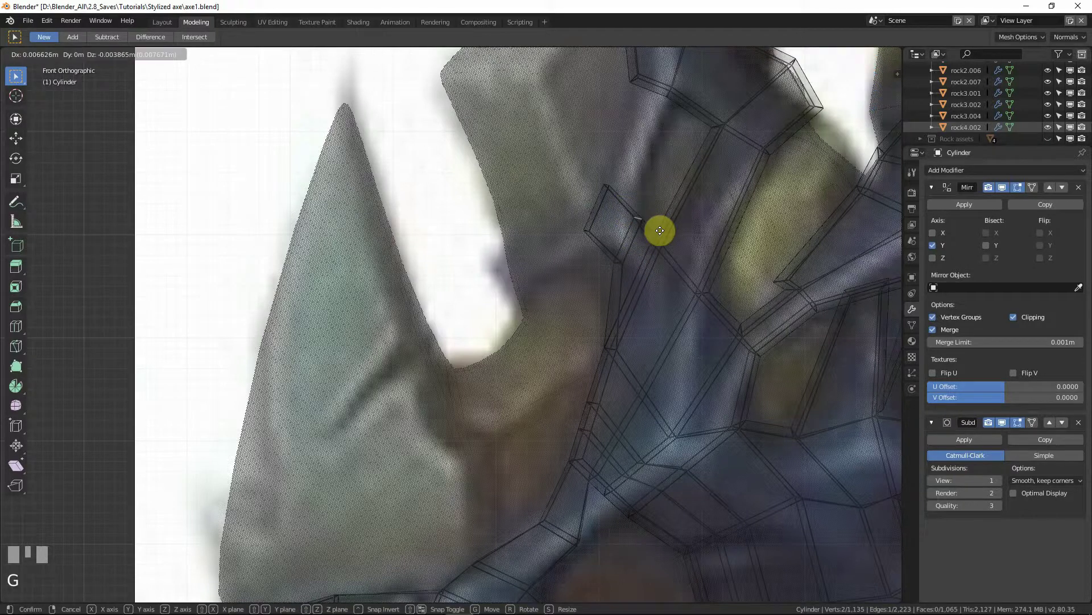
{"action": "left_click", "coordinate": [658, 230]}
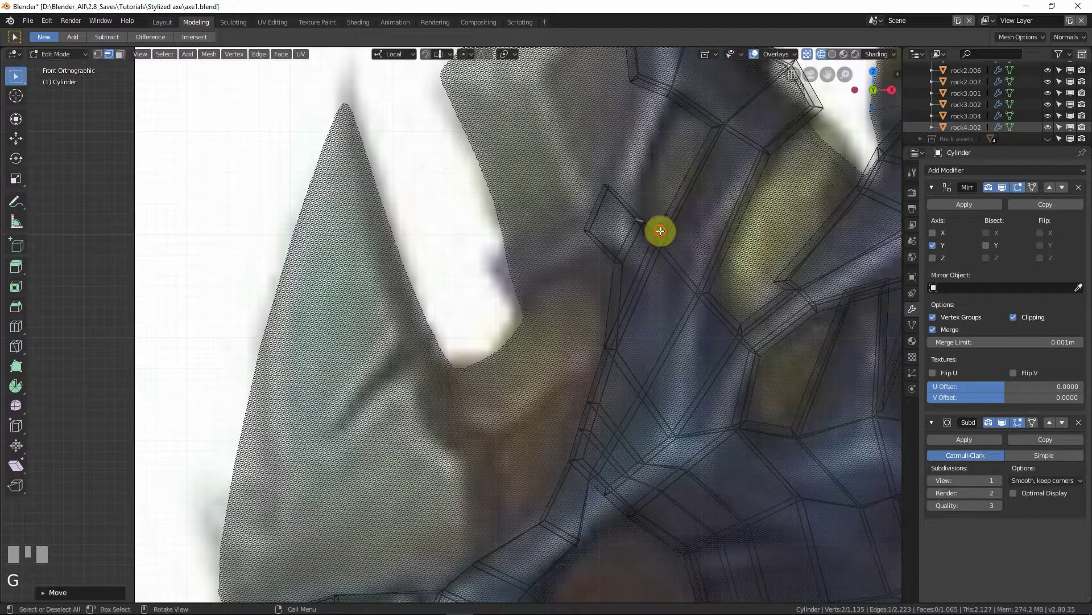
Step: Select the stub's lower outer side face, extrude it, and move it outward along the reference branch to the blade's notch
{"action": "left_click", "coordinate": [119, 54]}
{"action": "left_click", "coordinate": [601, 242]}
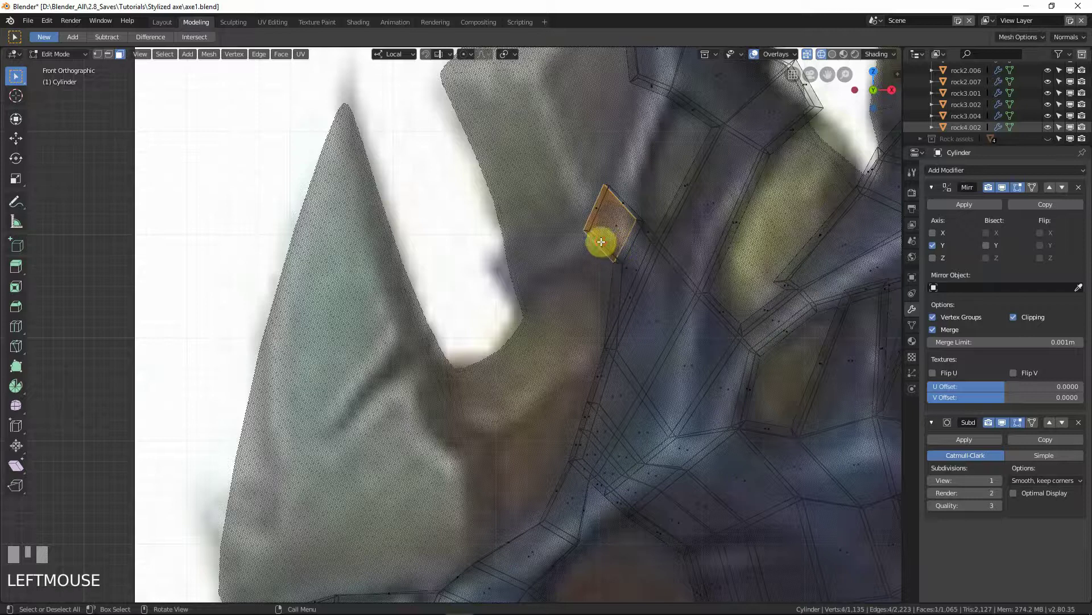
{"action": "left_click", "coordinate": [599, 250]}
{"action": "key", "text": "e"}
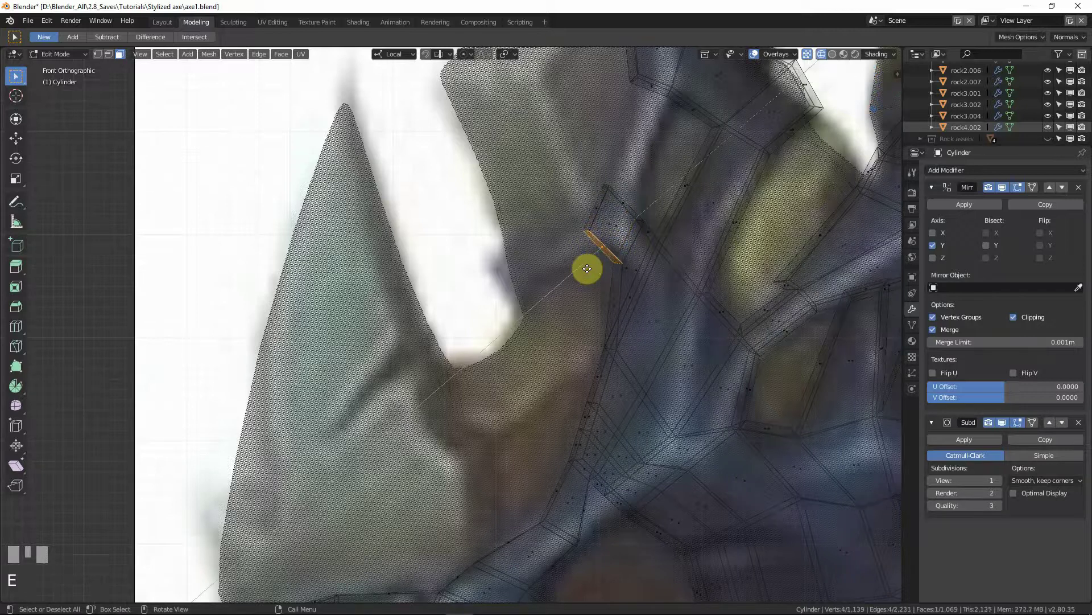
{"action": "right_click", "coordinate": [588, 268]}
{"action": "key", "text": "g"}
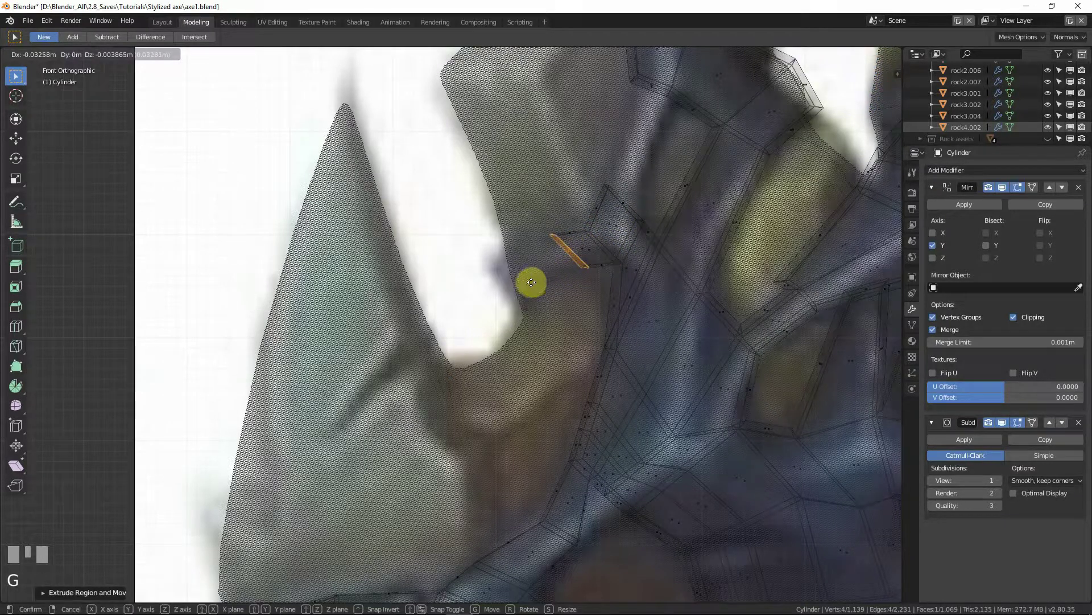
{"action": "left_click", "coordinate": [554, 293]}
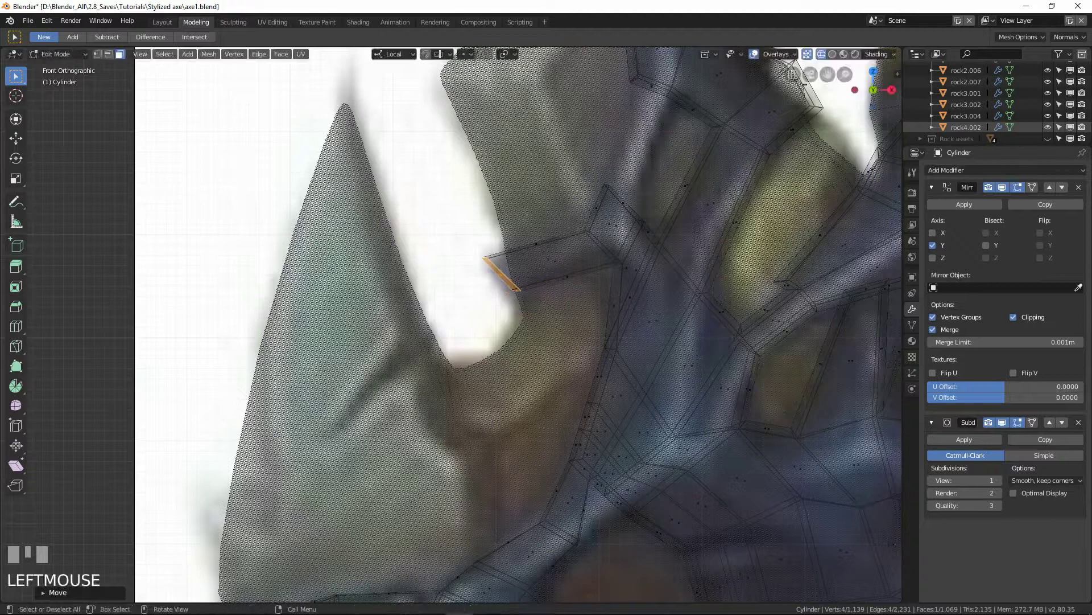
Step: Rotate the branch's end face to follow the branch direction and rescale it in solid view
{"action": "key", "text": "r"}
{"action": "left_click", "coordinate": [562, 310]}
{"action": "key", "text": "shift+z"}
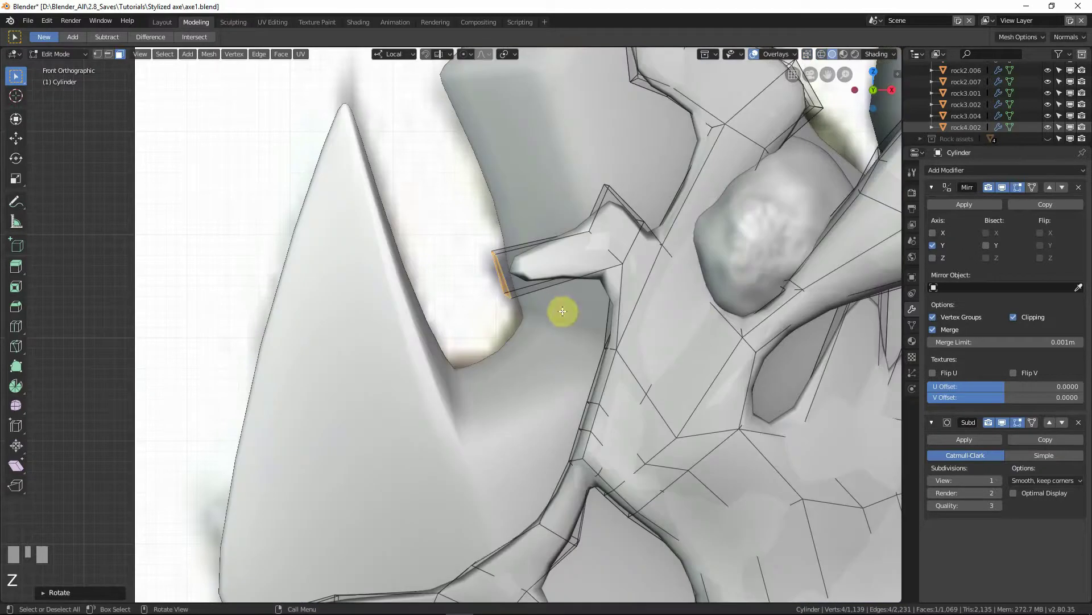
{"action": "key", "text": "s"}
{"action": "left_click", "coordinate": [558, 309]}
Step: Move the branch's end face along the Y axis to fit the blade surface, then nudge it slightly outward
{"action": "middle_click_drag", "start_coordinate": [558, 309], "coordinate": [480, 288]}
{"action": "key", "text": "g"}
{"action": "key", "text": "y"}
{"action": "left_click", "coordinate": [624, 339]}
{"action": "scroll", "coordinate": [511, 300], "scroll_direction": "up", "scroll_amount": 2}
{"action": "key", "text": "g"}
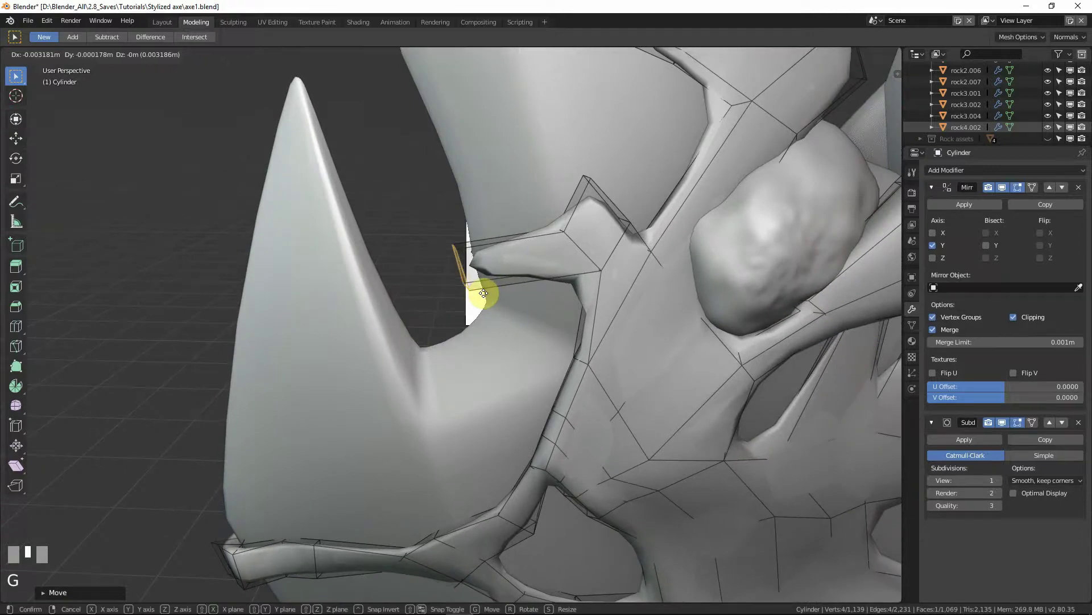
{"action": "left_click", "coordinate": [484, 293]}
Step: Rotate the branch's end face in top wireframe view to align it with the blade, and check it in solid shading
{"action": "key", "text": "KP_7"}
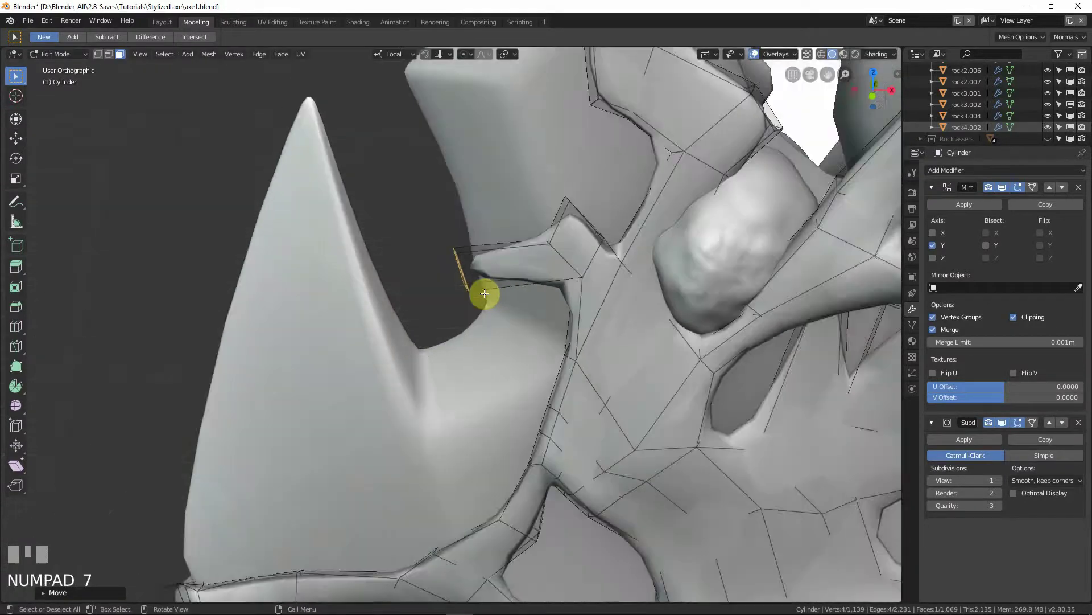
{"action": "key", "text": "shift+z"}
{"action": "scroll", "coordinate": [544, 258], "scroll_direction": "up", "scroll_amount": 2}
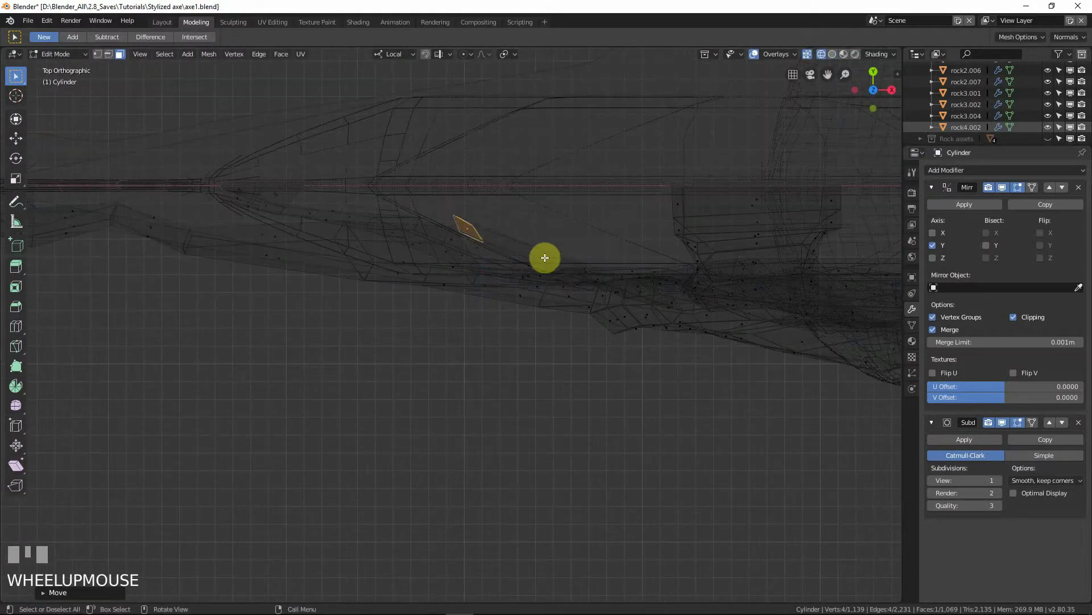
{"action": "key", "text": "r"}
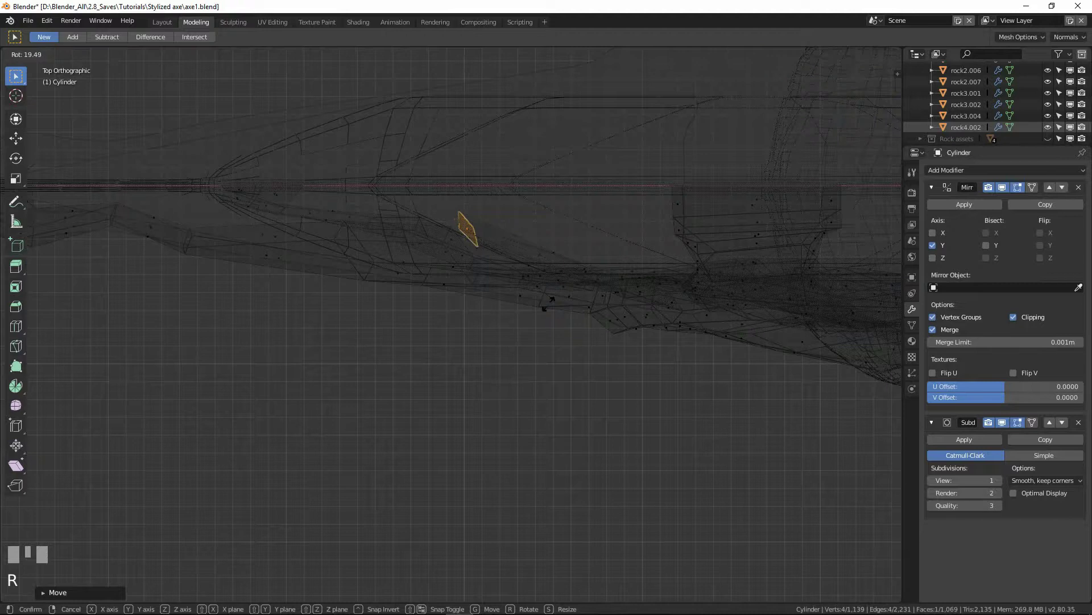
{"action": "left_click", "coordinate": [505, 320]}
{"action": "key", "text": "shift+z"}
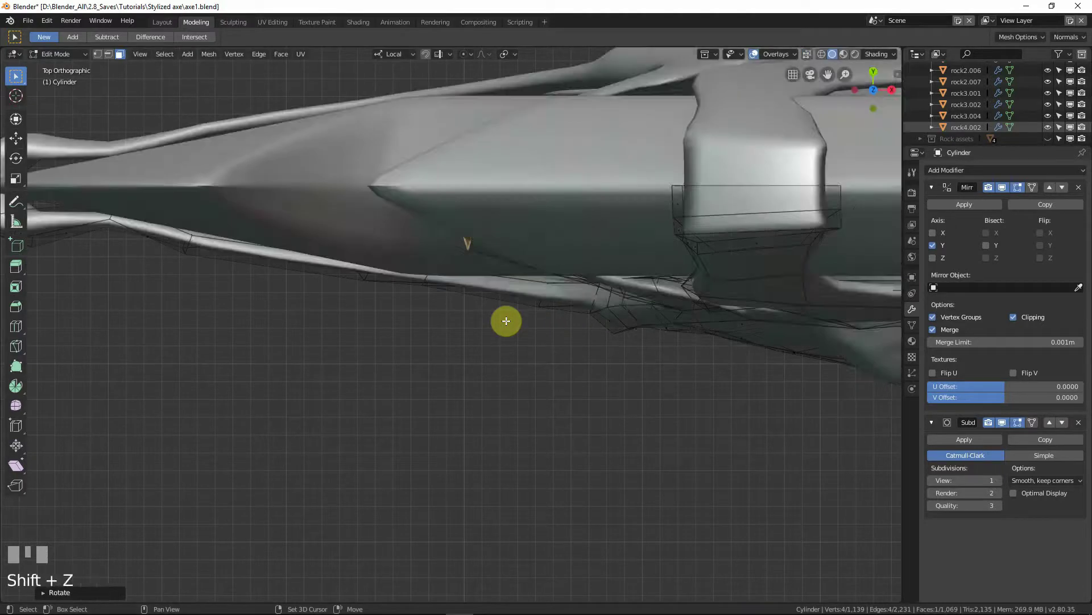
{"action": "middle_click_drag", "start_coordinate": [505, 319], "coordinate": [626, 324]}
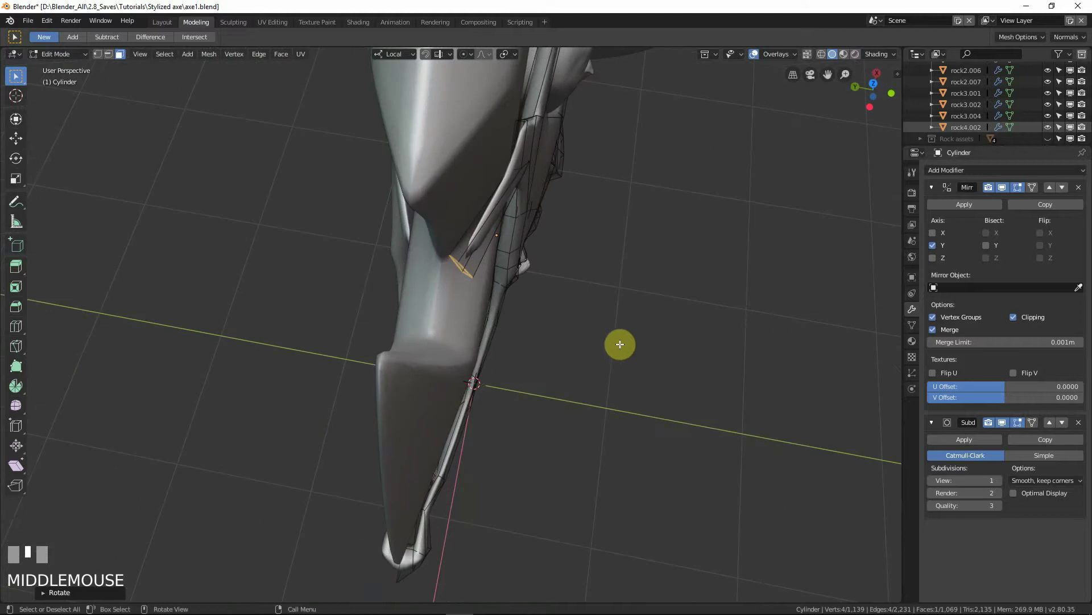
Step: Extrude the side branch's end face and move the new face across the blade's edge to the mirror centre line
{"action": "key", "text": "e"}
{"action": "right_click", "coordinate": [586, 340]}
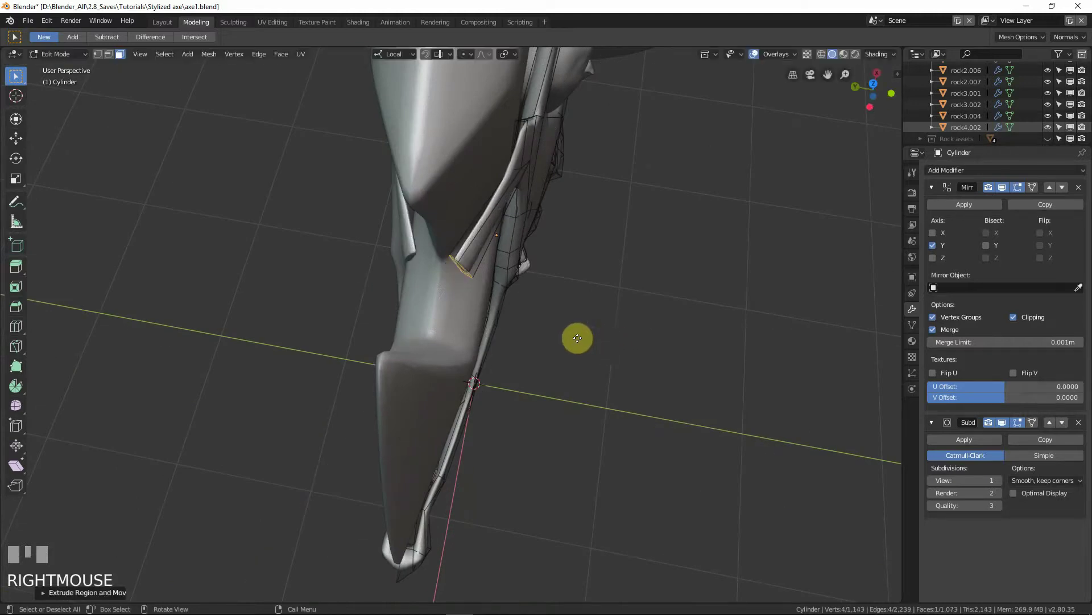
{"action": "key", "text": "g"}
{"action": "left_click", "coordinate": [515, 324]}
{"action": "middle_click_drag", "start_coordinate": [515, 325], "coordinate": [565, 300]}
Step: Scale the extruded end face up along the X axis
{"action": "key", "text": "s"}
{"action": "key", "text": "x"}
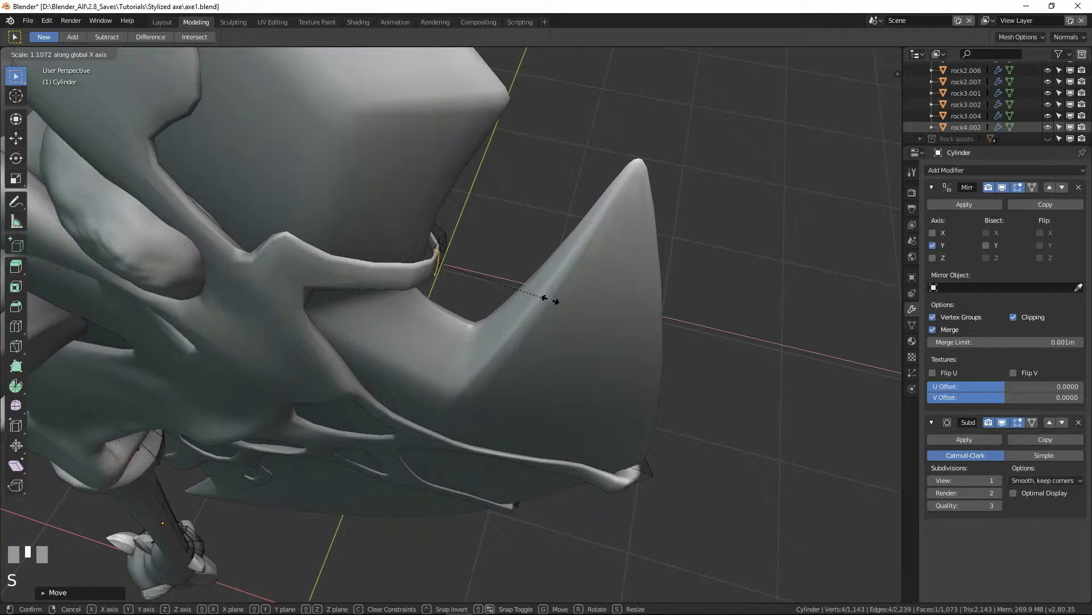
{"action": "left_click", "coordinate": [666, 329]}
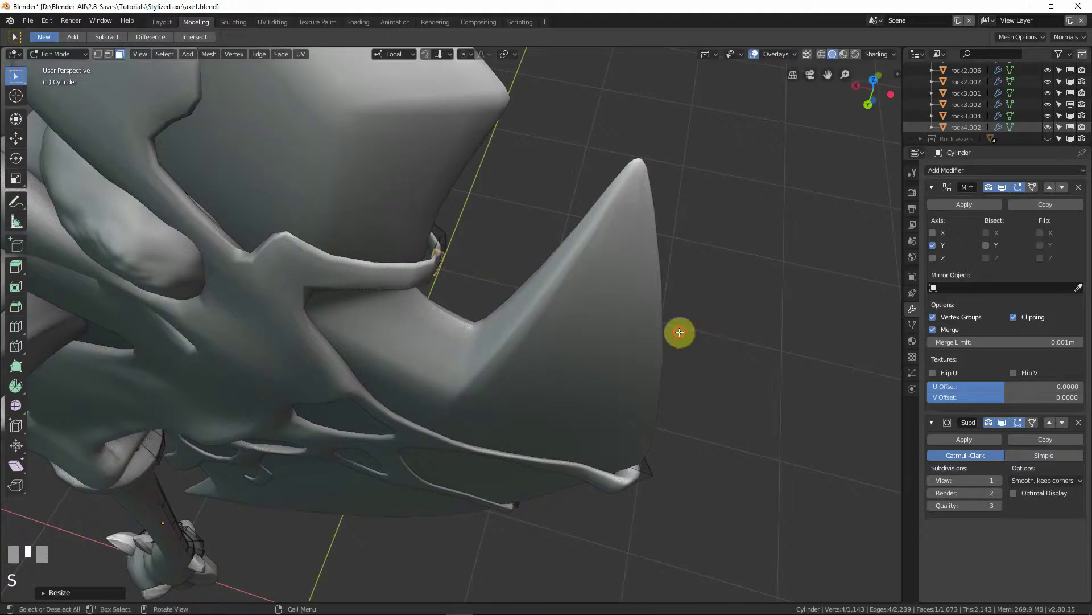
{"action": "middle_click_drag", "start_coordinate": [678, 332], "coordinate": [377, 154]}
{"action": "scroll", "coordinate": [443, 265], "scroll_direction": "up", "scroll_amount": 3}
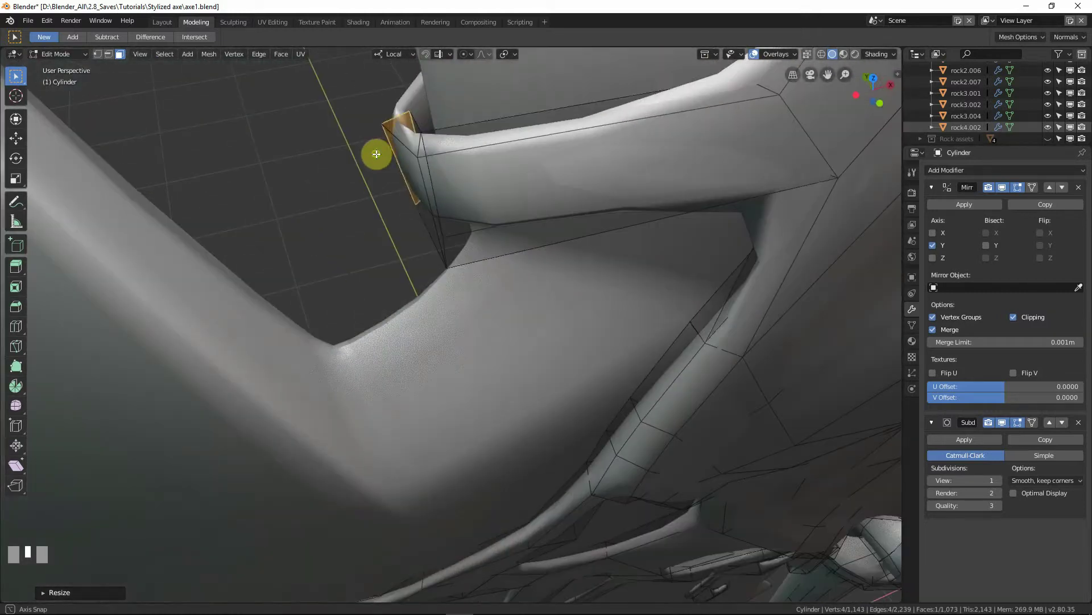
Step: Examine the branch's end face at the blade's edge, comparing wireframe and solid shading
{"action": "key", "text": "shift+z"}
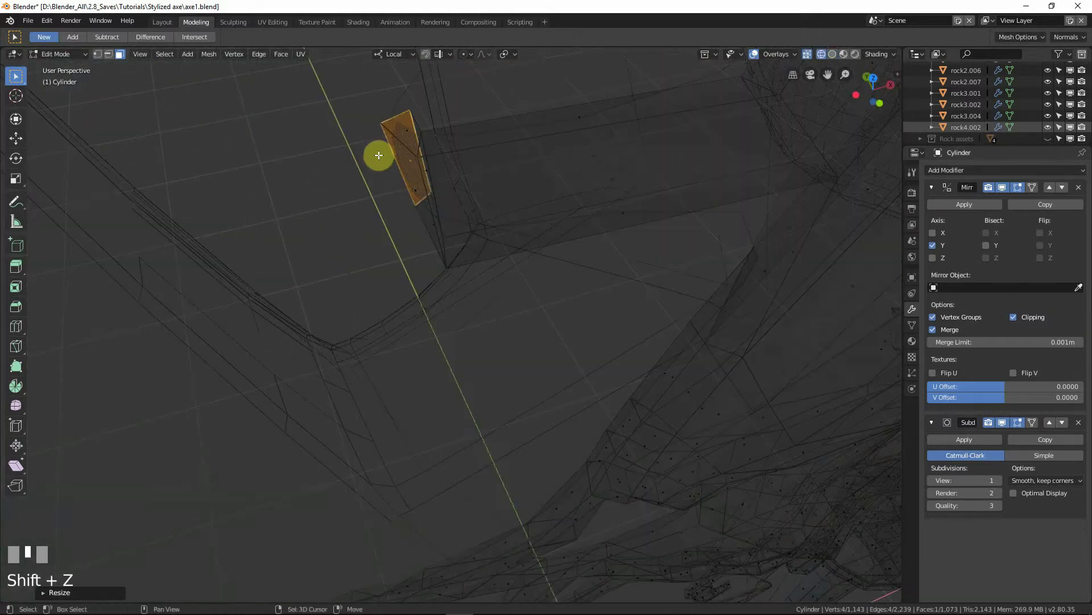
{"action": "key", "text": "shift+z"}
{"action": "key", "text": "shift+z"}
{"action": "key", "text": "shift+z"}
{"action": "key", "text": "shift+z"}
{"action": "key", "text": "shift+z"}
{"action": "key", "text": "Caps_Lock"}
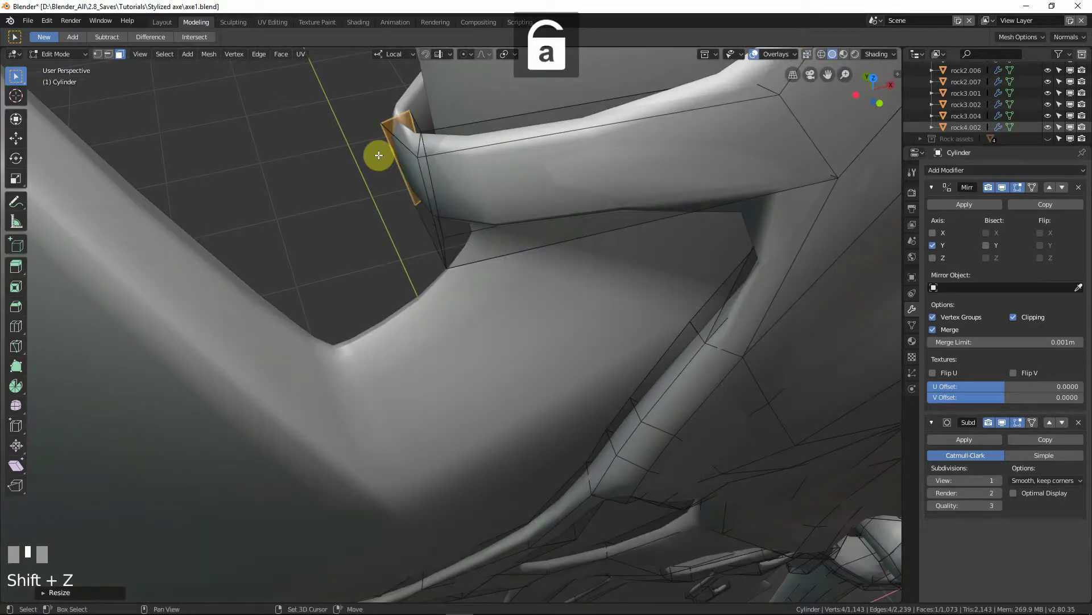
{"action": "key", "text": "ctrl+w"}
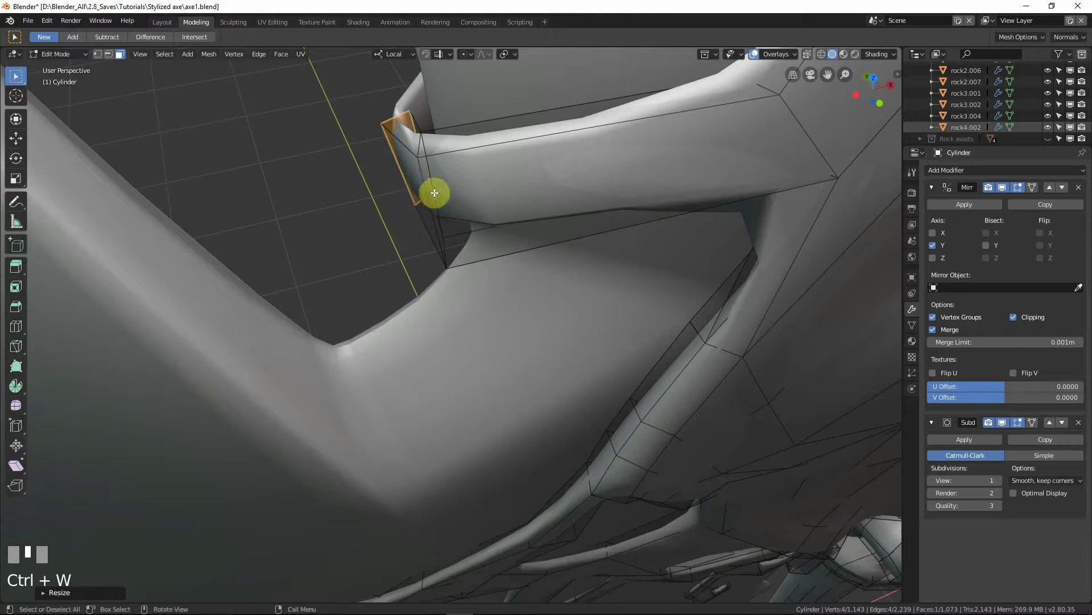
{"action": "middle_click_drag", "start_coordinate": [432, 190], "coordinate": [451, 146]}
Step: Check the branch in Object Mode, then delete its end face where it meets the mirrored half
{"action": "key", "text": "Tab"}
{"action": "scroll", "coordinate": [452, 151], "scroll_direction": "down", "scroll_amount": 5}
{"action": "scroll", "coordinate": [446, 186], "scroll_direction": "down", "scroll_amount": 2}
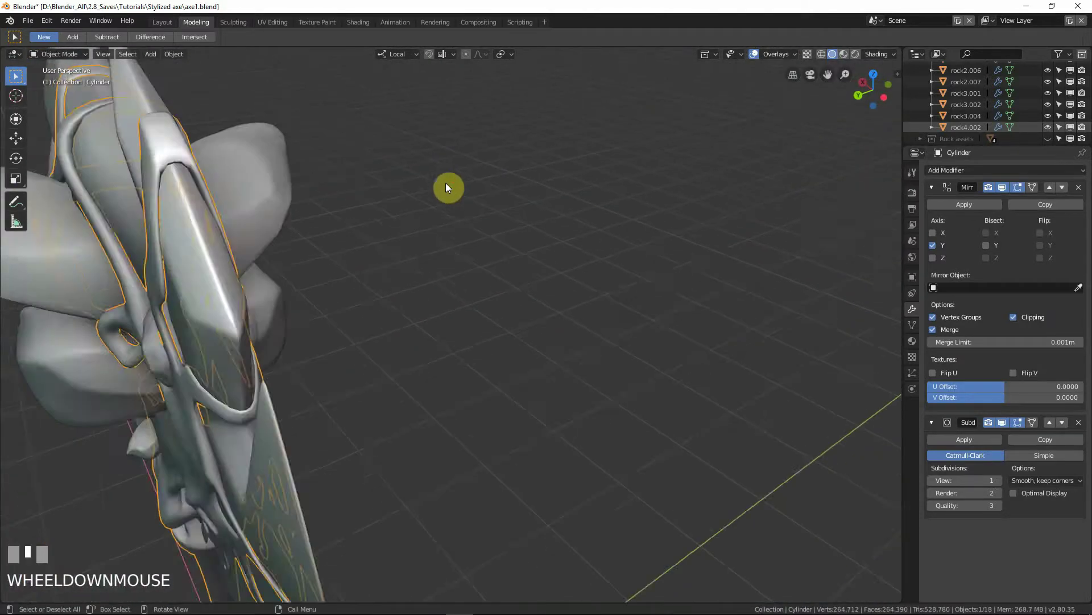
{"action": "middle_click_drag", "start_coordinate": [445, 186], "coordinate": [407, 189]}
{"action": "key", "text": "KP_Decimal"}
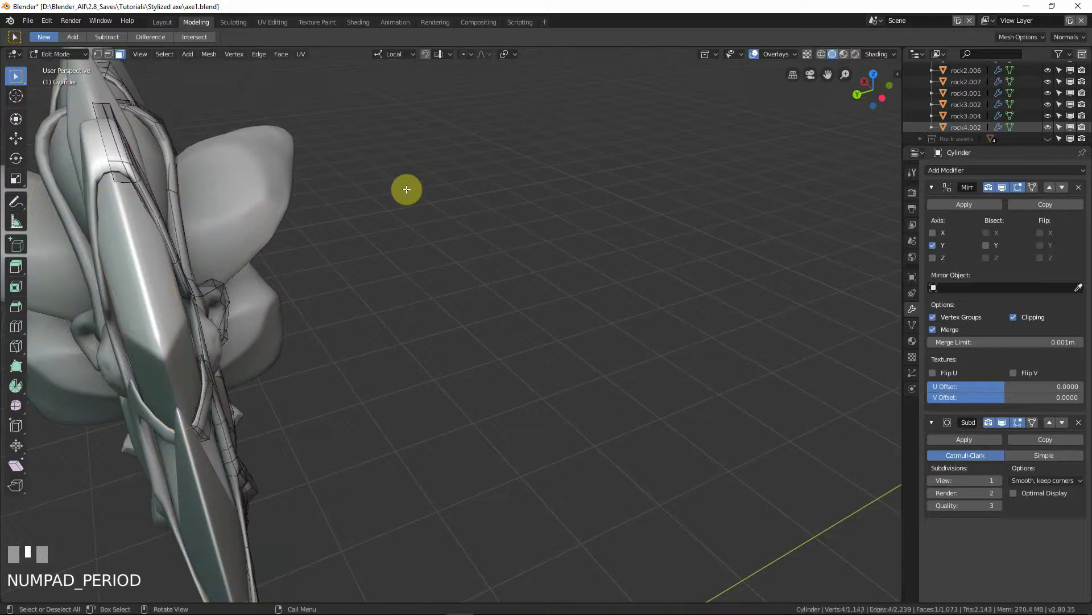
{"action": "scroll", "coordinate": [438, 234], "scroll_direction": "down", "scroll_amount": 1}
{"action": "middle_click_drag", "start_coordinate": [439, 237], "coordinate": [438, 242]}
{"action": "key", "text": "Tab"}
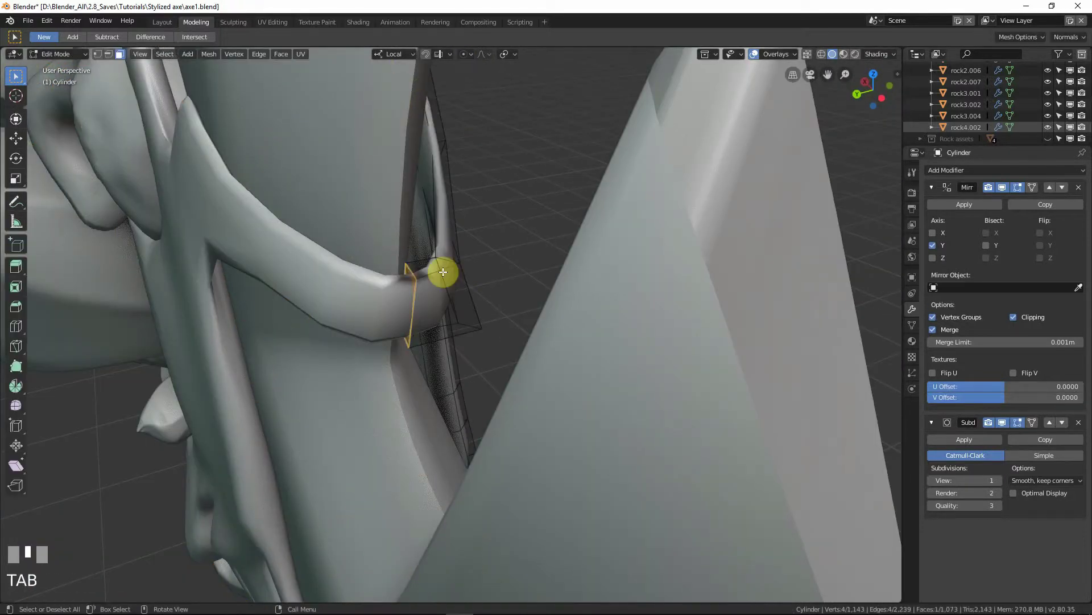
{"action": "key", "text": "x"}
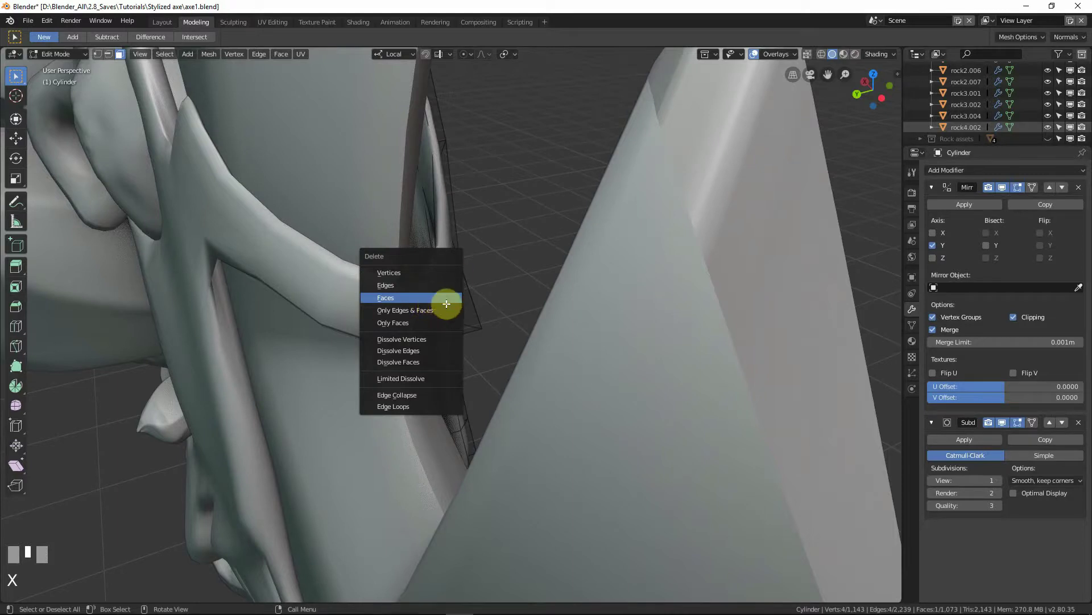
{"action": "left_click", "coordinate": [447, 301]}
Step: Select the face loop at the branch's tip and shift it slightly with proportional editing enabled at size 0.11
{"action": "middle_click_drag", "start_coordinate": [463, 280], "coordinate": [711, 445]}
{"action": "scroll", "coordinate": [414, 270], "scroll_direction": "down", "scroll_amount": 2}
{"action": "key", "text": "Tab"}
{"action": "scroll", "coordinate": [414, 272], "scroll_direction": "down", "scroll_amount": 2}
{"action": "key", "text": "Tab"}
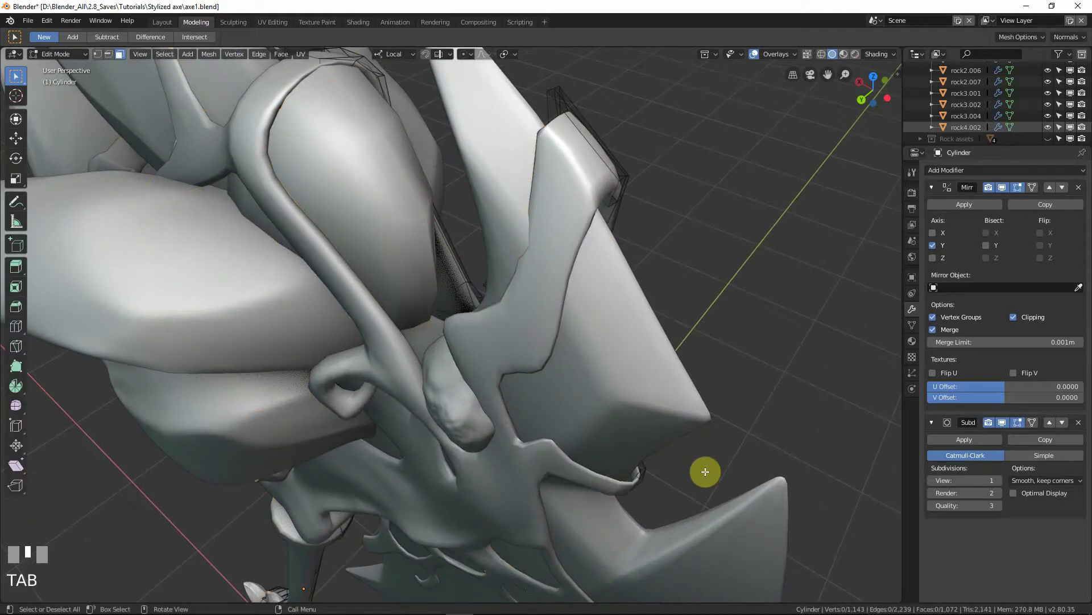
{"action": "left_click", "coordinate": [638, 475], "text": "alt"}
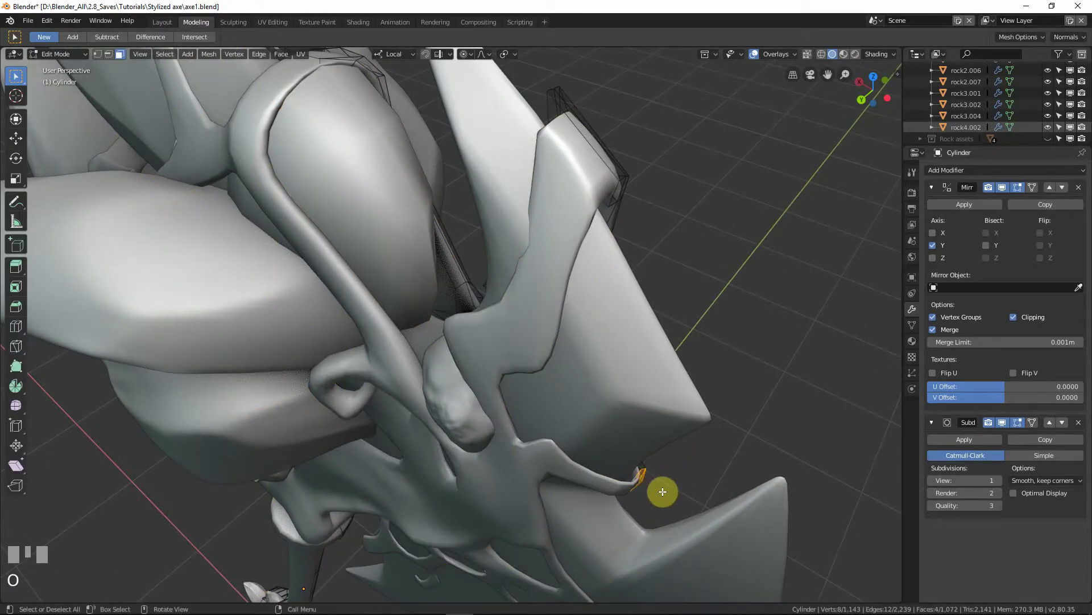
{"action": "key", "text": "g"}
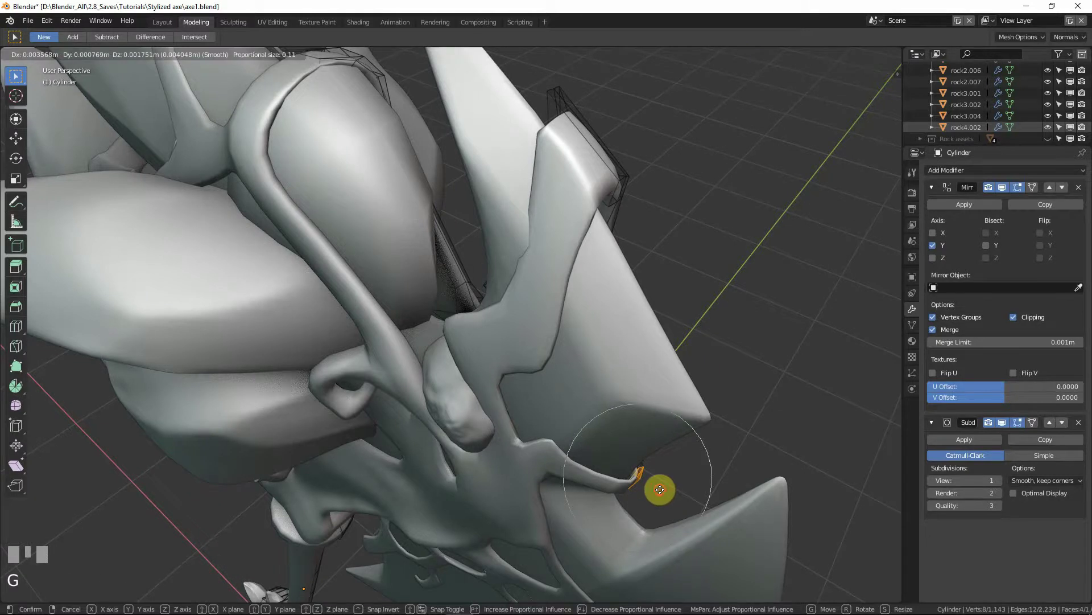
{"action": "left_click", "coordinate": [660, 489]}
Step: Nudge the tip's face loop again with proportional editing to fit the blade's edge, and check the smoothed branch
{"action": "key", "text": "Tab"}
{"action": "scroll", "coordinate": [660, 489], "scroll_direction": "down", "scroll_amount": 2}
{"action": "middle_click_drag", "start_coordinate": [655, 483], "coordinate": [578, 456]}
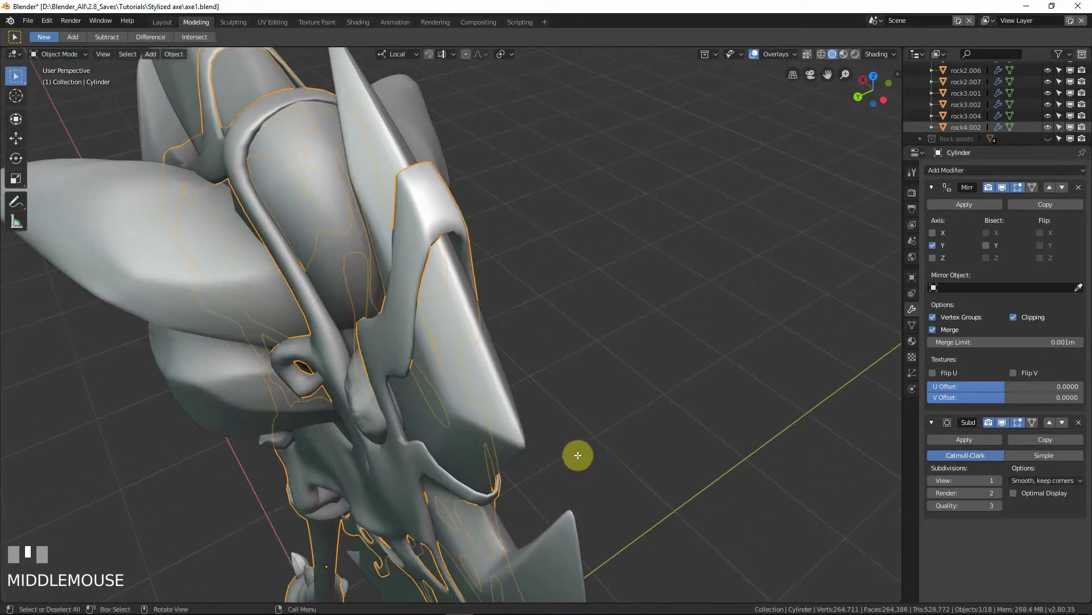
{"action": "key", "text": "Tab"}
{"action": "middle_click_drag", "start_coordinate": [513, 495], "coordinate": [540, 506]}
{"action": "key", "text": "g"}
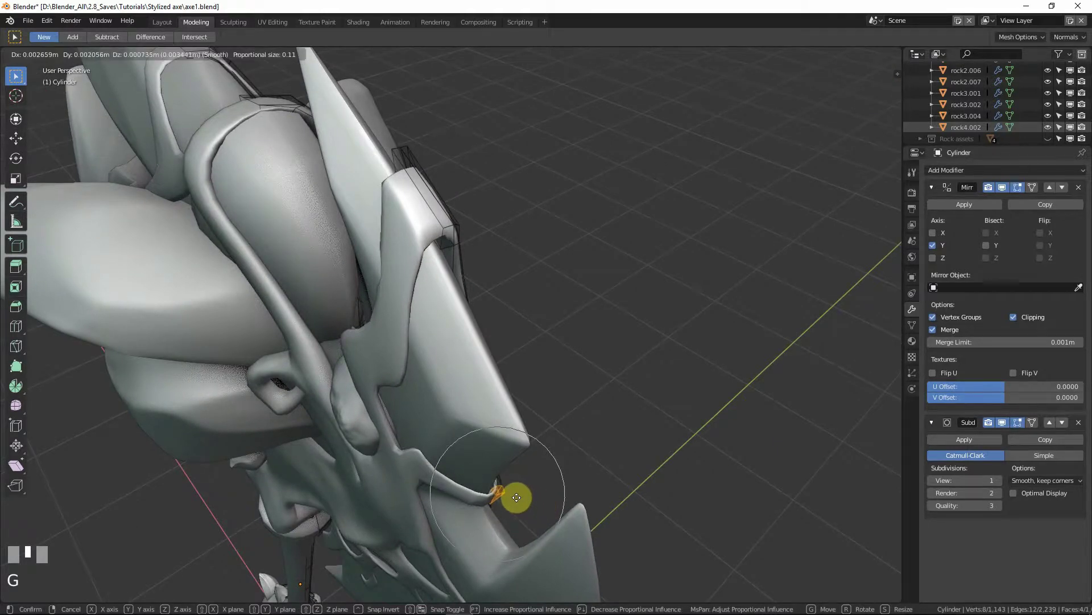
{"action": "left_click", "coordinate": [512, 494]}
{"action": "middle_click_drag", "start_coordinate": [513, 495], "coordinate": [589, 534]}
{"action": "key", "text": "Tab"}
{"action": "scroll", "coordinate": [528, 462], "scroll_direction": "up", "scroll_amount": 3}
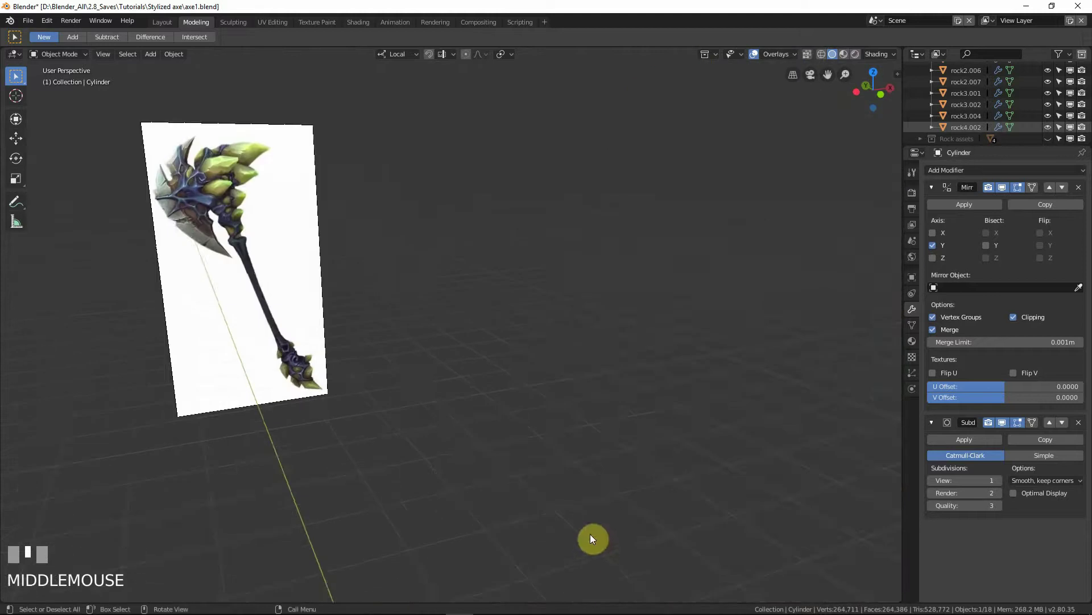
Step: Add a centred loop cut across the middle of the side branch
{"action": "scroll", "coordinate": [575, 516], "scroll_direction": "down", "scroll_amount": 3}
{"action": "key", "text": "Tab"}
{"action": "key", "text": "ctrl+r"}
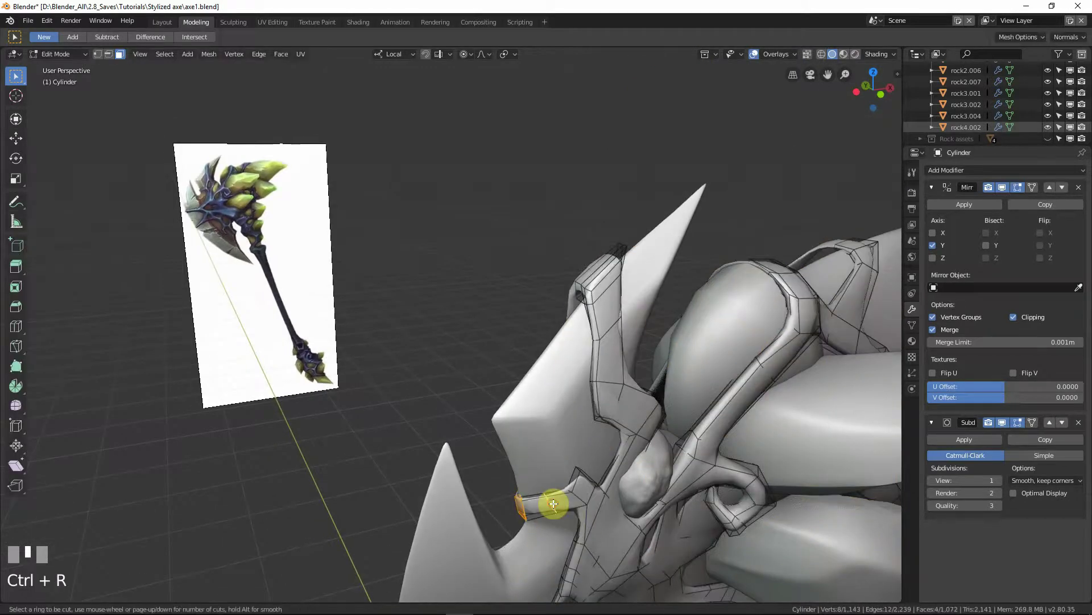
{"action": "left_click", "coordinate": [553, 503]}
{"action": "right_click", "coordinate": [553, 503]}
{"action": "key", "text": "KP_Decimal"}
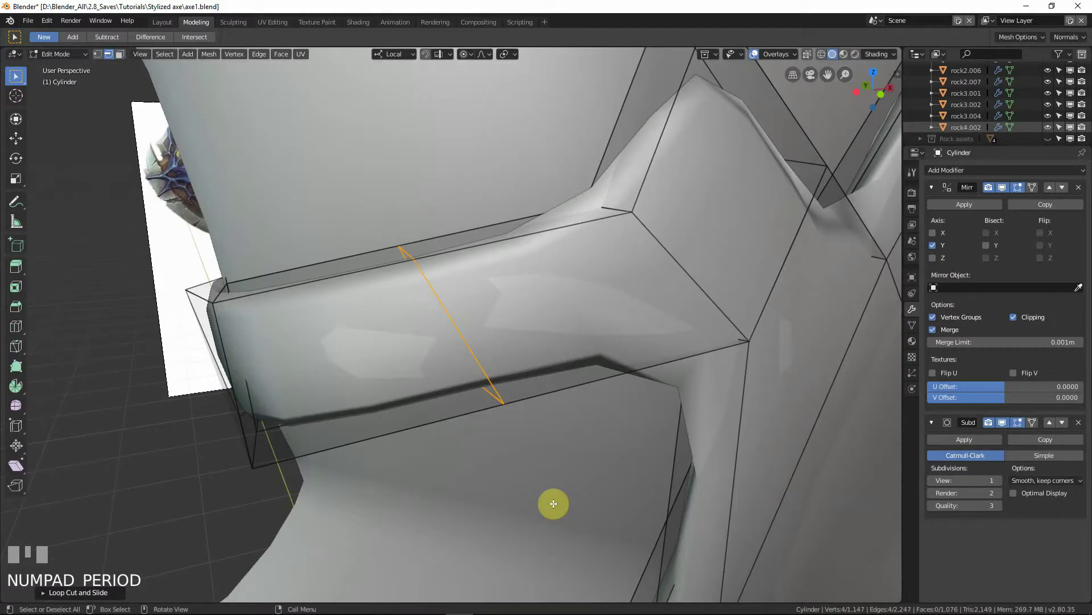
Step: Move the new edge loop towards the blade surface with proportional editing at size 0.07, and check the shape in Object Mode
{"action": "scroll", "coordinate": [531, 337], "scroll_direction": "down", "scroll_amount": 2}
{"action": "middle_click_drag", "start_coordinate": [531, 337], "coordinate": [656, 398]}
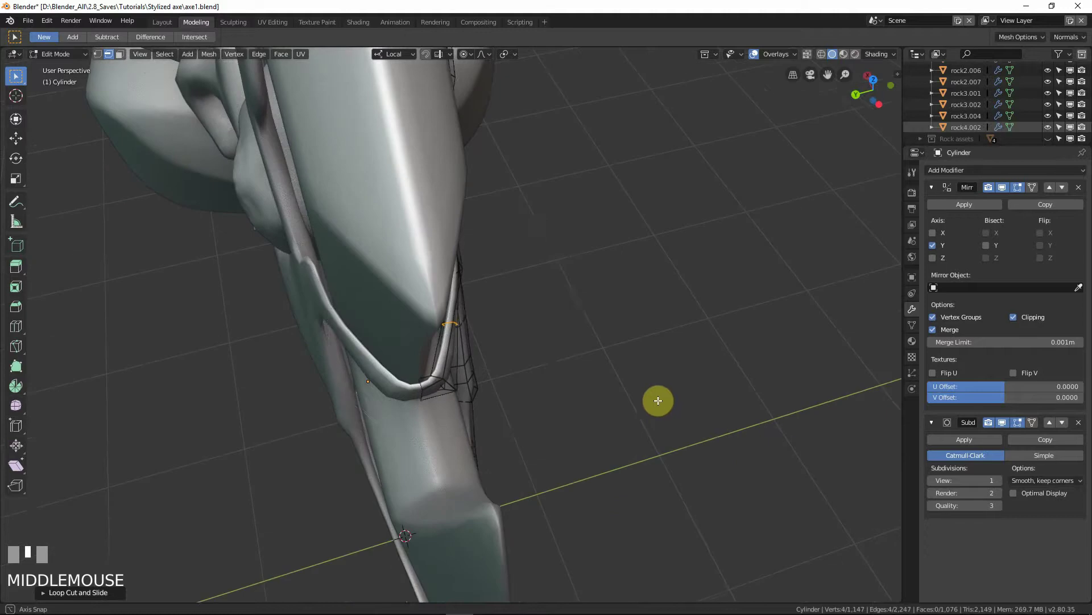
{"action": "key", "text": "g"}
{"action": "scroll", "coordinate": [654, 400], "scroll_direction": "up", "scroll_amount": 2}
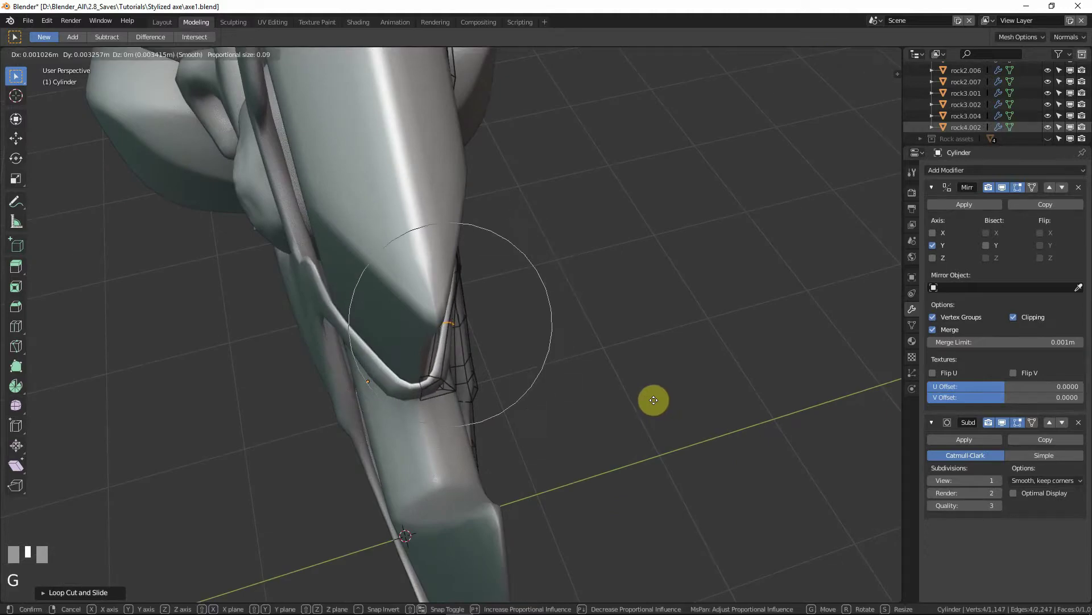
{"action": "scroll", "coordinate": [654, 400], "scroll_direction": "up", "scroll_amount": 2}
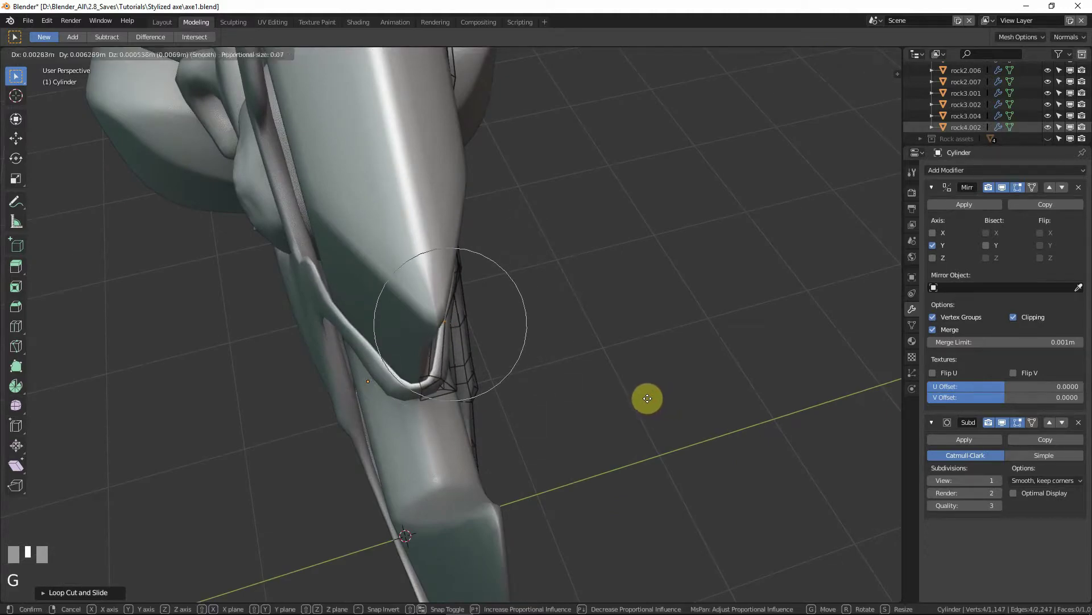
{"action": "left_click", "coordinate": [643, 394]}
{"action": "middle_click_drag", "start_coordinate": [639, 390], "coordinate": [515, 342]}
{"action": "key", "text": "Tab"}
{"action": "scroll", "coordinate": [511, 337], "scroll_direction": "down", "scroll_amount": 2}
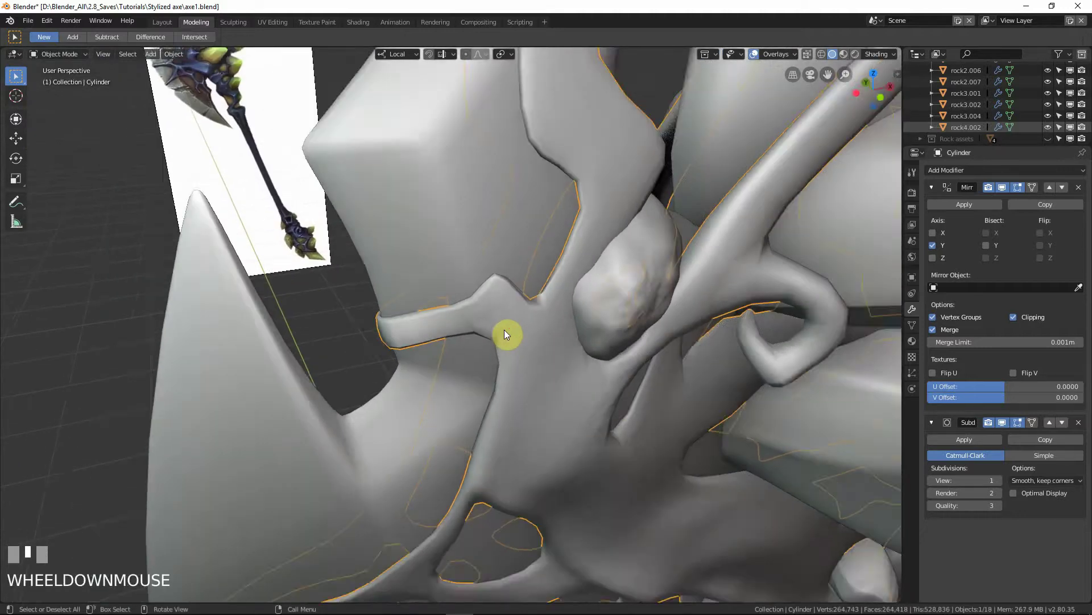
{"action": "key", "text": "Tab"}
{"action": "scroll", "coordinate": [514, 292], "scroll_direction": "up", "scroll_amount": 1}
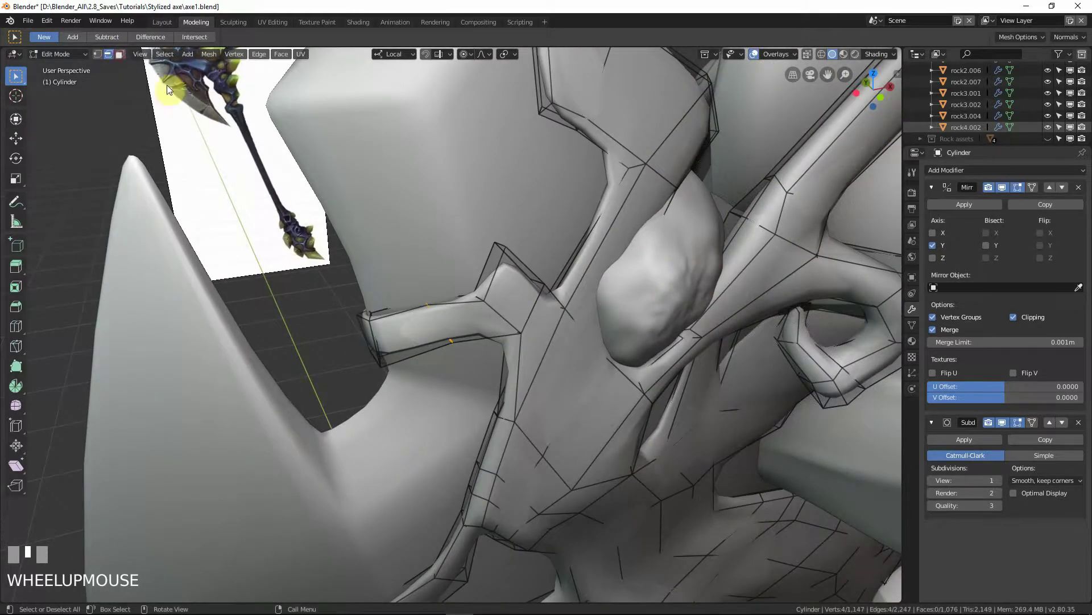
Step: Delete the upper face of the pointed bump and the facing underside face of the branch above it, checking against the front reference
{"action": "key", "text": "3"}
{"action": "middle_click_drag", "start_coordinate": [463, 244], "coordinate": [477, 285]}
{"action": "left_click", "coordinate": [490, 285]}
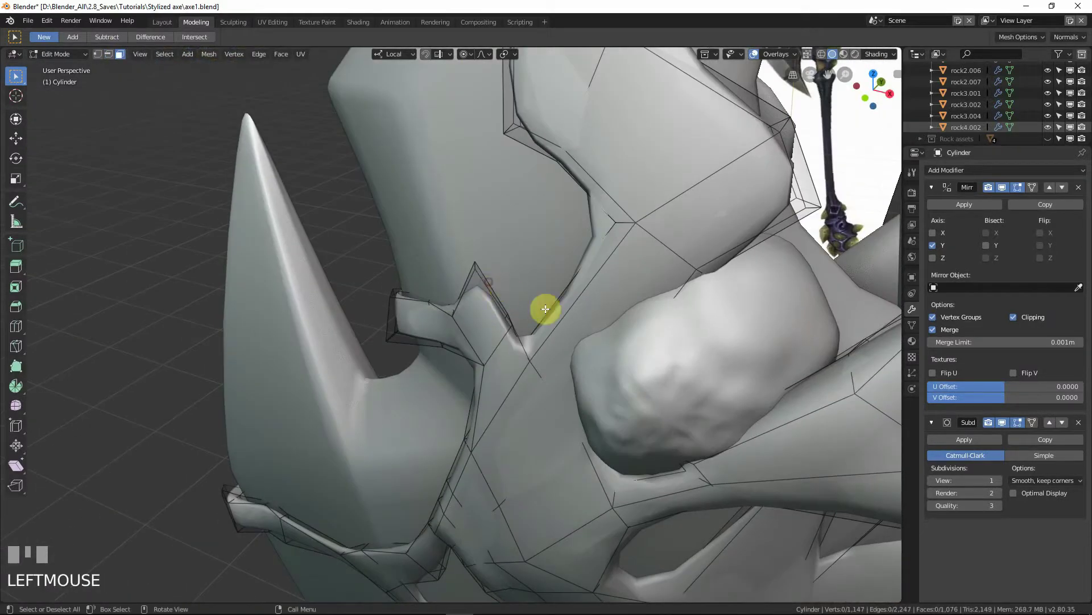
{"action": "middle_click_drag", "start_coordinate": [544, 310], "coordinate": [581, 207]}
{"action": "left_click", "coordinate": [459, 278]}
{"action": "key", "text": "KP_1"}
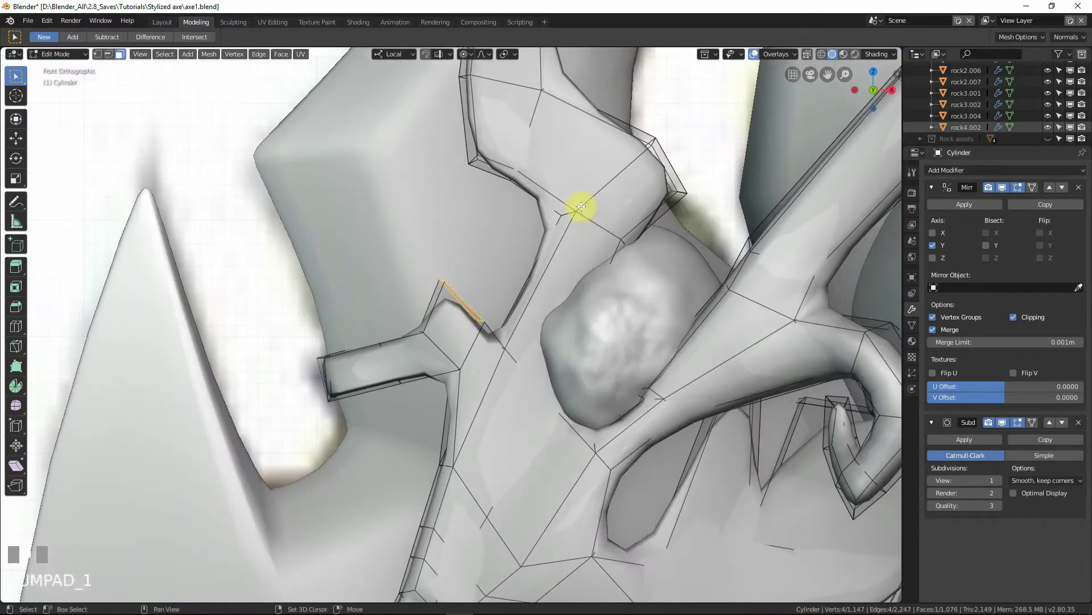
{"action": "key", "text": "shift+w"}
{"action": "right_click", "coordinate": [571, 147]}
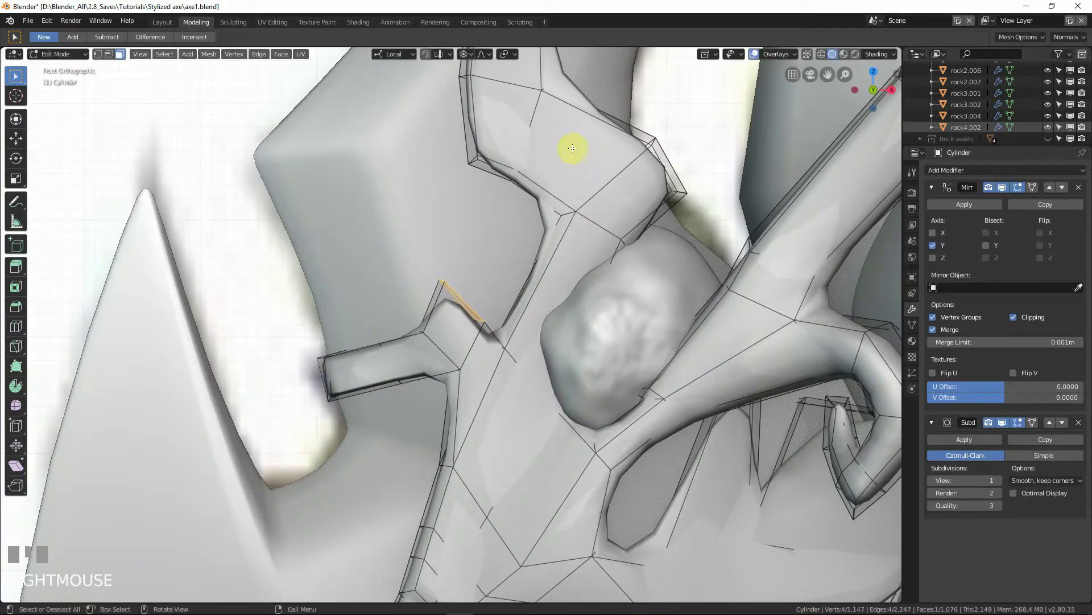
{"action": "key", "text": "shift+z"}
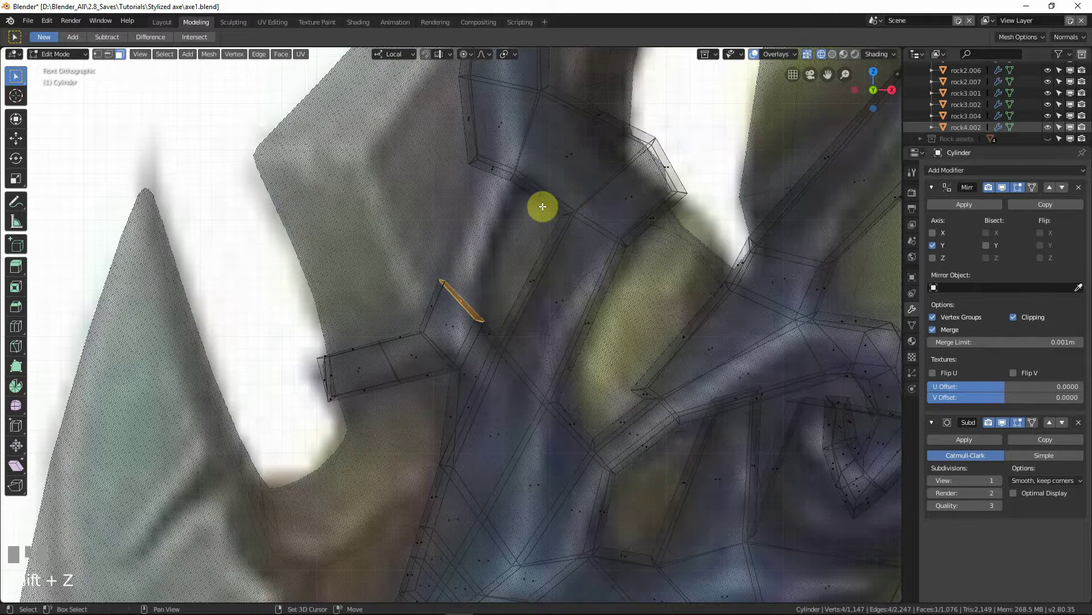
{"action": "key", "text": "shift+z"}
{"action": "middle_click_drag", "start_coordinate": [492, 174], "coordinate": [504, 207]}
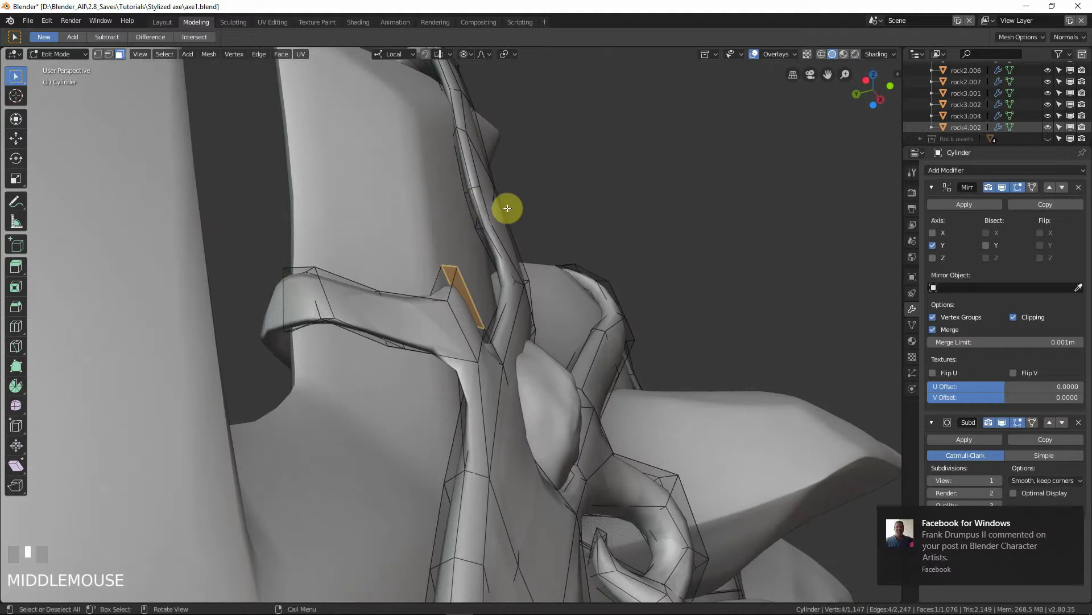
{"action": "left_click", "coordinate": [470, 206], "text": "shift"}
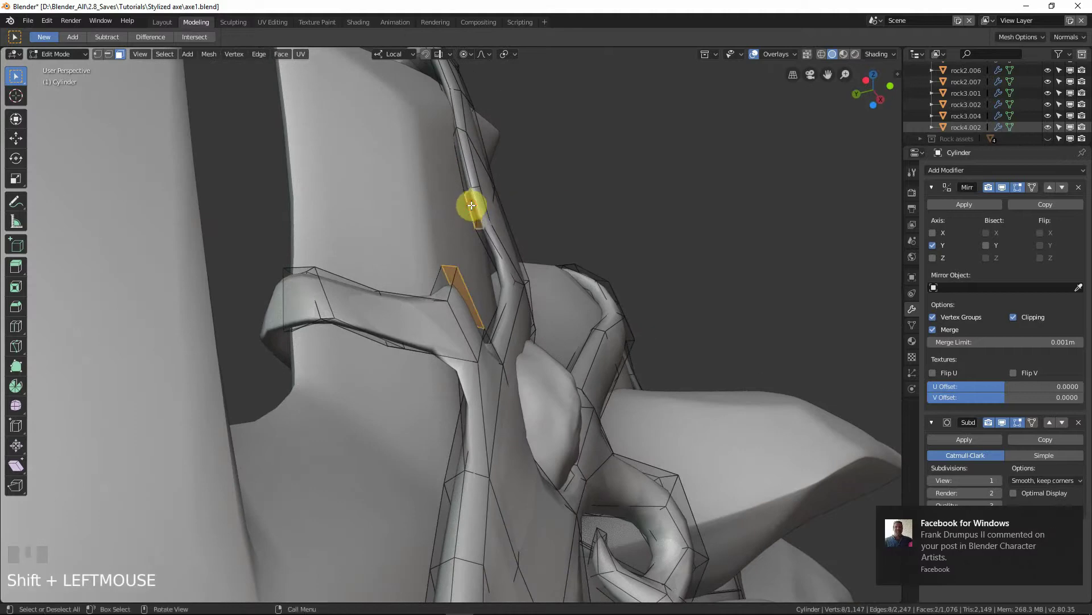
{"action": "left_click", "coordinate": [1072, 519]}
{"action": "key", "text": "x"}
{"action": "left_click", "coordinate": [567, 214]}
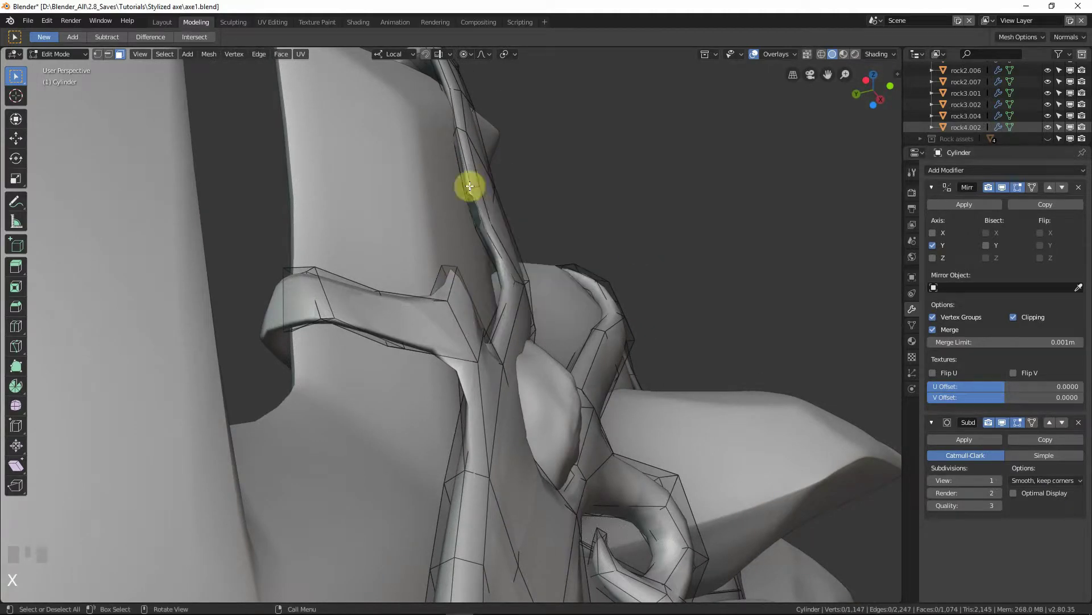
Step: Bridge the open edge loop of the pointed bump to the open edge loop under the branch above it
{"action": "left_click", "coordinate": [108, 54]}
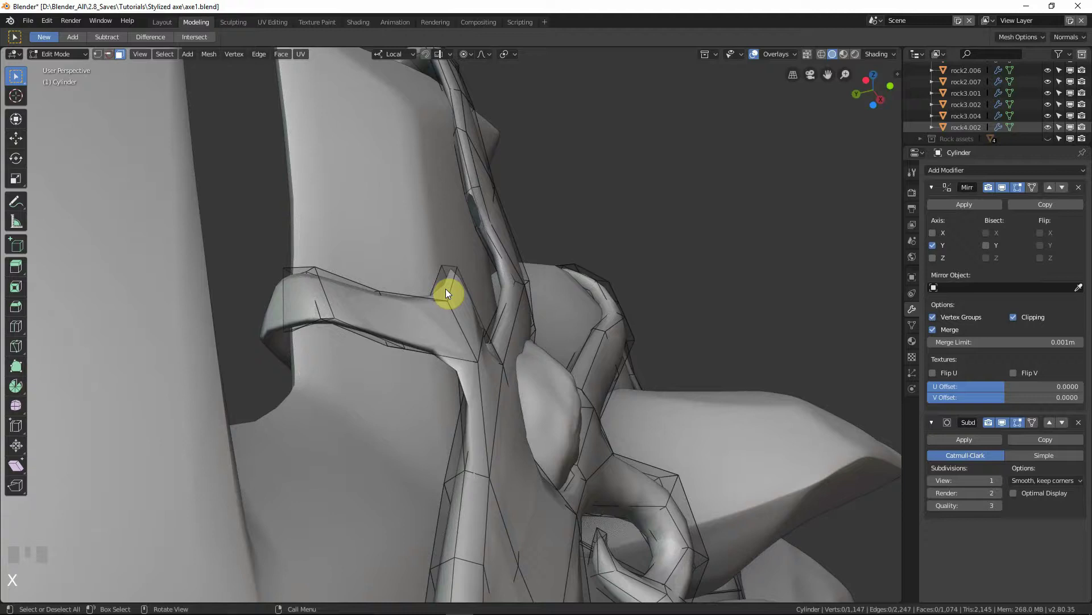
{"action": "left_click", "coordinate": [473, 199], "text": "alt"}
{"action": "middle_click_drag", "start_coordinate": [473, 198], "coordinate": [427, 324]}
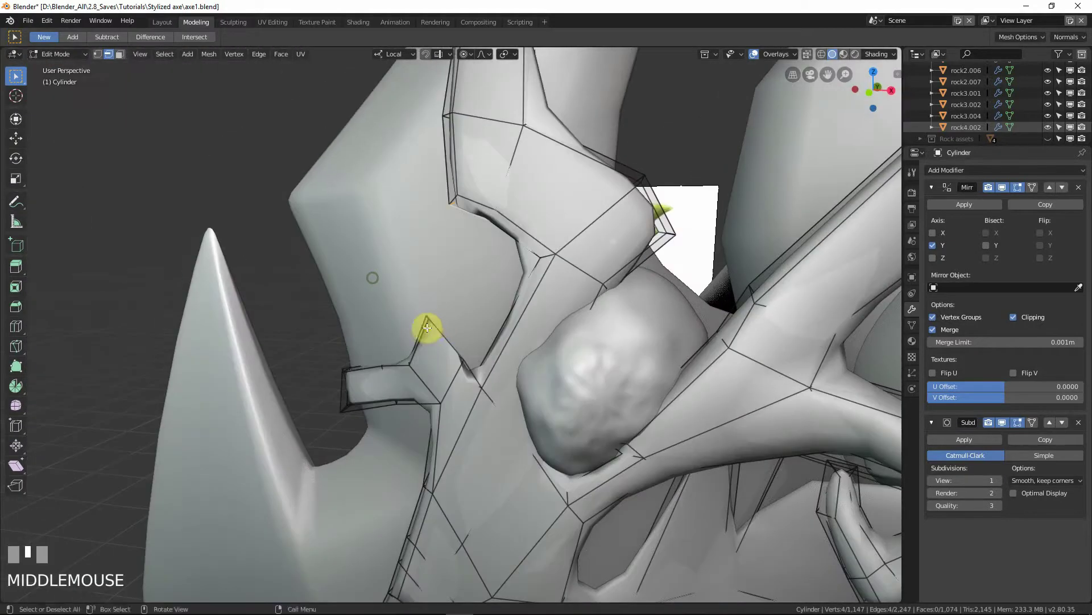
{"action": "left_click", "coordinate": [439, 327], "text": "alt+shift"}
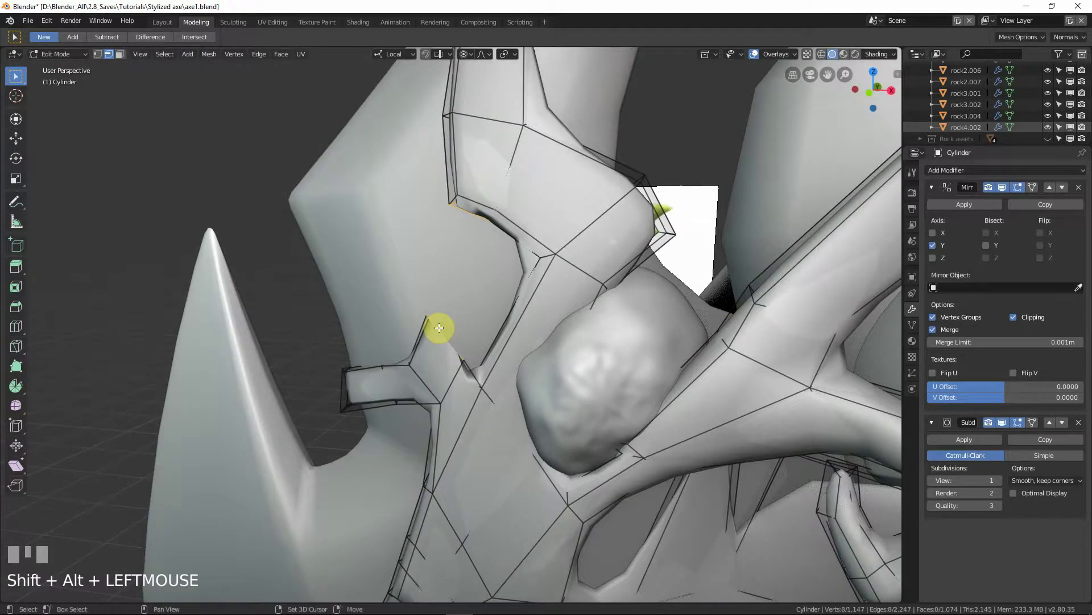
{"action": "key", "text": "ctrl+e"}
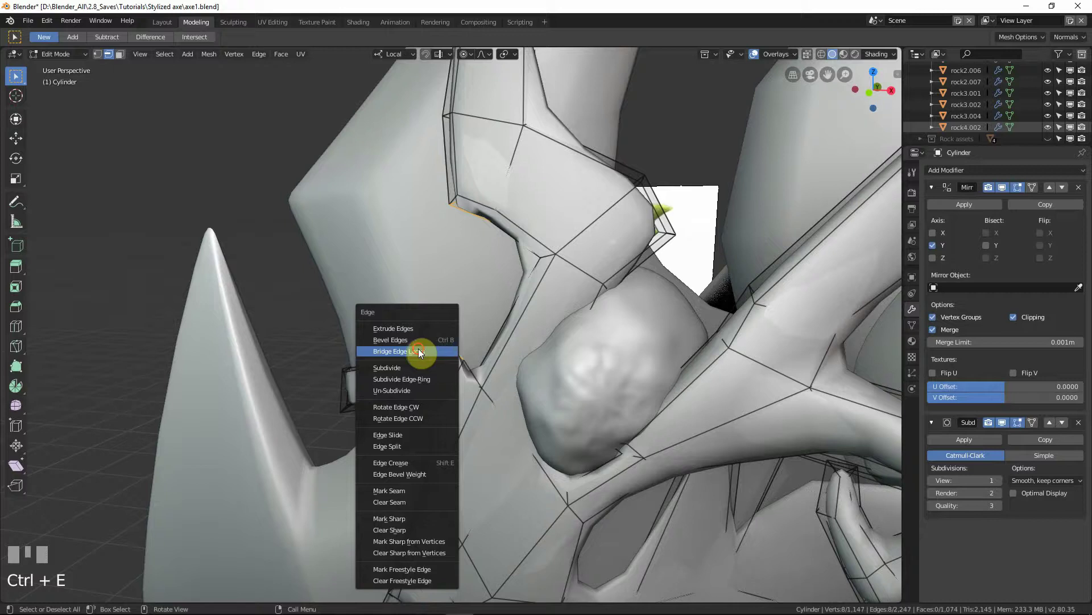
{"action": "key", "text": "Return"}
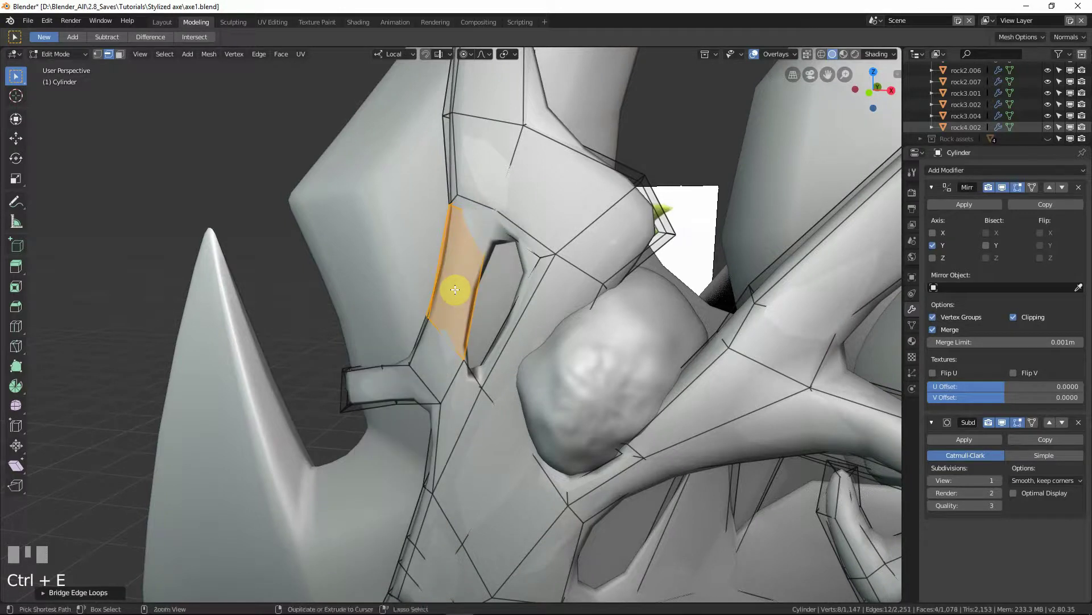
Step: Add a centred loop cut across the bridged segment and check the smoothed result in Object Mode
{"action": "key", "text": "ctrl+r"}
{"action": "left_click", "coordinate": [453, 288]}
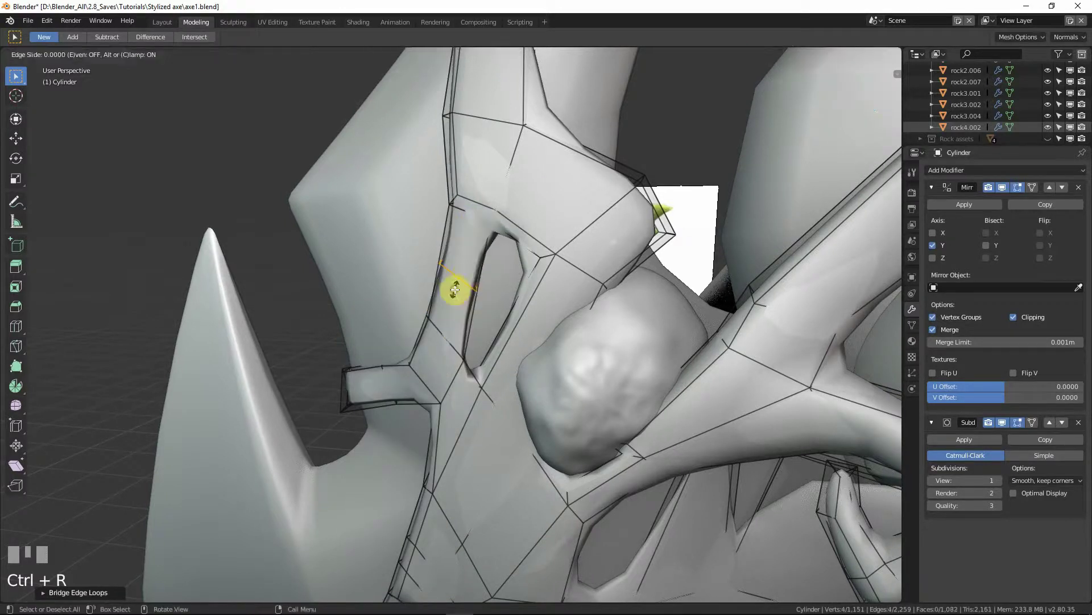
{"action": "middle_click_drag", "start_coordinate": [454, 288], "coordinate": [505, 283]}
{"action": "key", "text": "Tab"}
{"action": "scroll", "coordinate": [505, 281], "scroll_direction": "down", "scroll_amount": 3}
{"action": "key", "text": "Tab"}
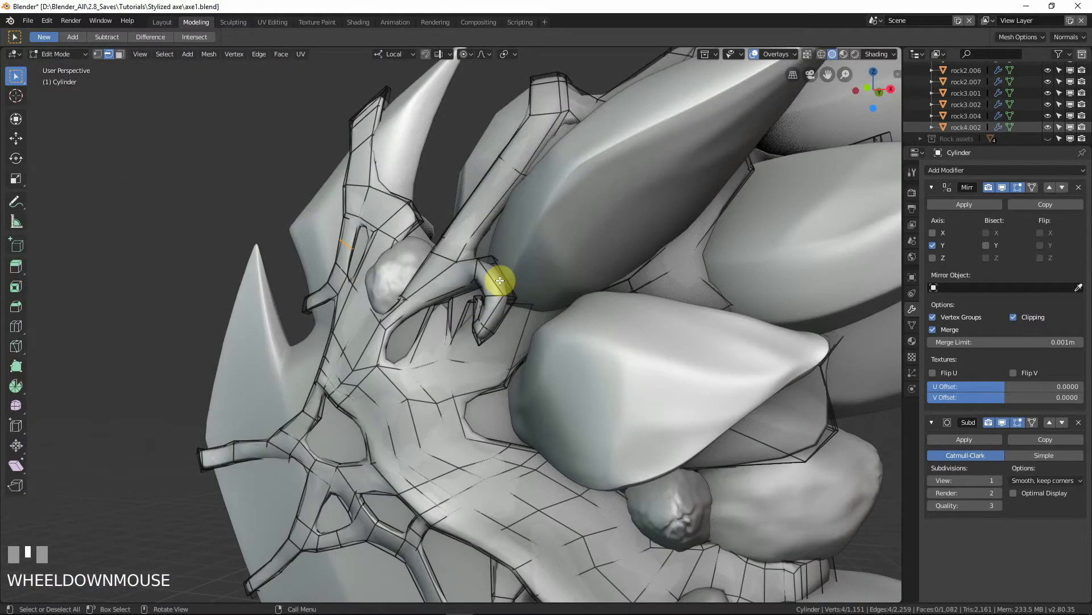
Step: Compare the bridged branch with the front reference in wireframe and solid shading, and inspect it from the side
{"action": "key", "text": "KP_1"}
{"action": "key", "text": "shift+z"}
{"action": "scroll", "coordinate": [337, 203], "scroll_direction": "up", "scroll_amount": 3}
{"action": "scroll", "coordinate": [474, 297], "scroll_direction": "down", "scroll_amount": 5}
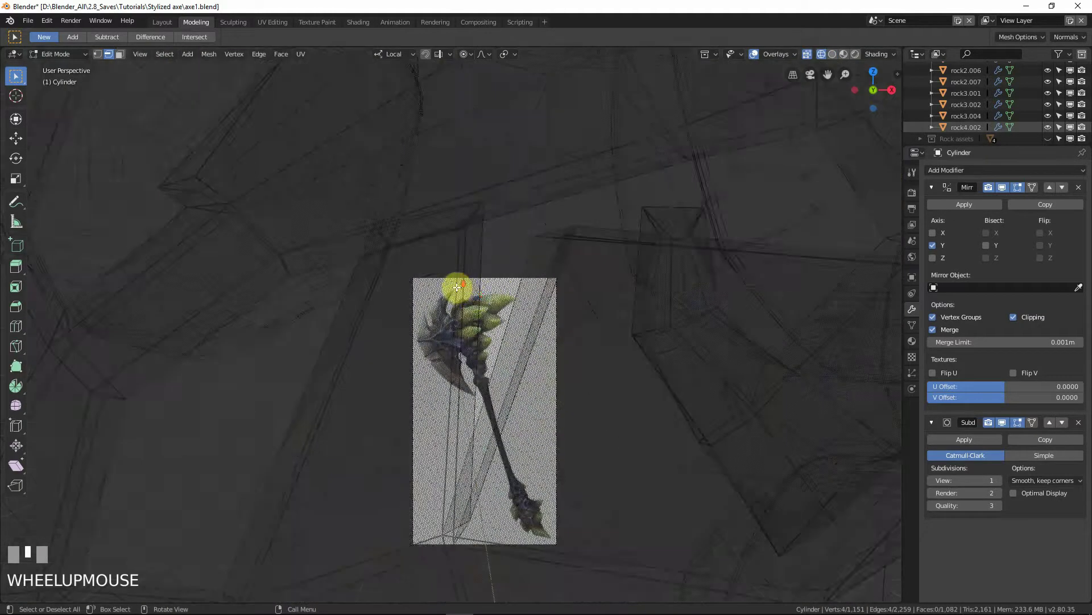
{"action": "middle_click_drag", "start_coordinate": [456, 288], "coordinate": [419, 292]}
{"action": "key", "text": "KP_1"}
{"action": "scroll", "coordinate": [451, 286], "scroll_direction": "up", "scroll_amount": 2}
{"action": "scroll", "coordinate": [523, 330], "scroll_direction": "up", "scroll_amount": 3}
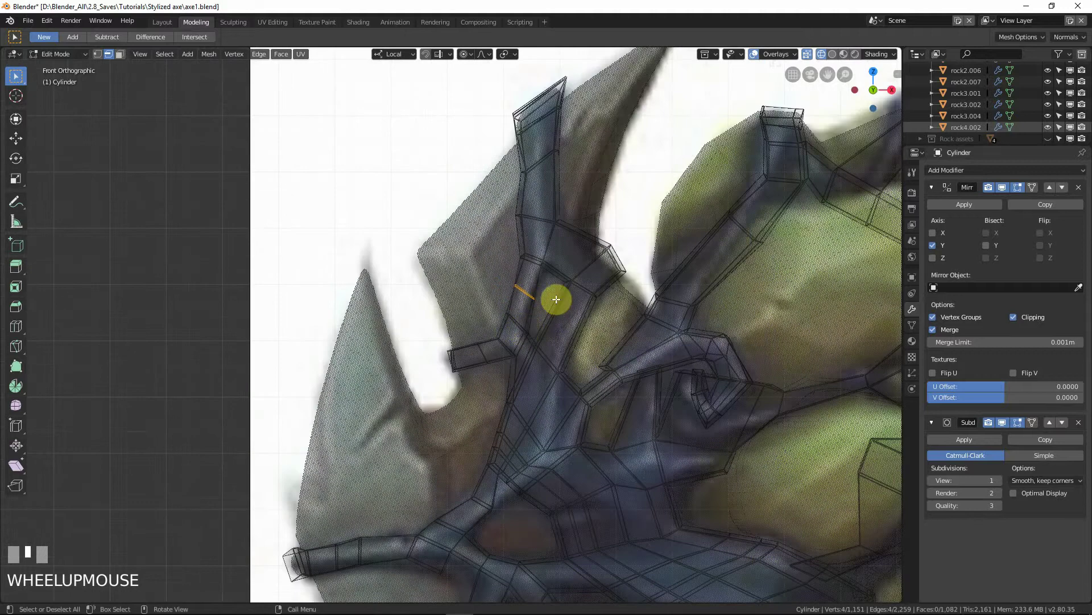
{"action": "key", "text": "shift+z"}
{"action": "key", "text": "Tab"}
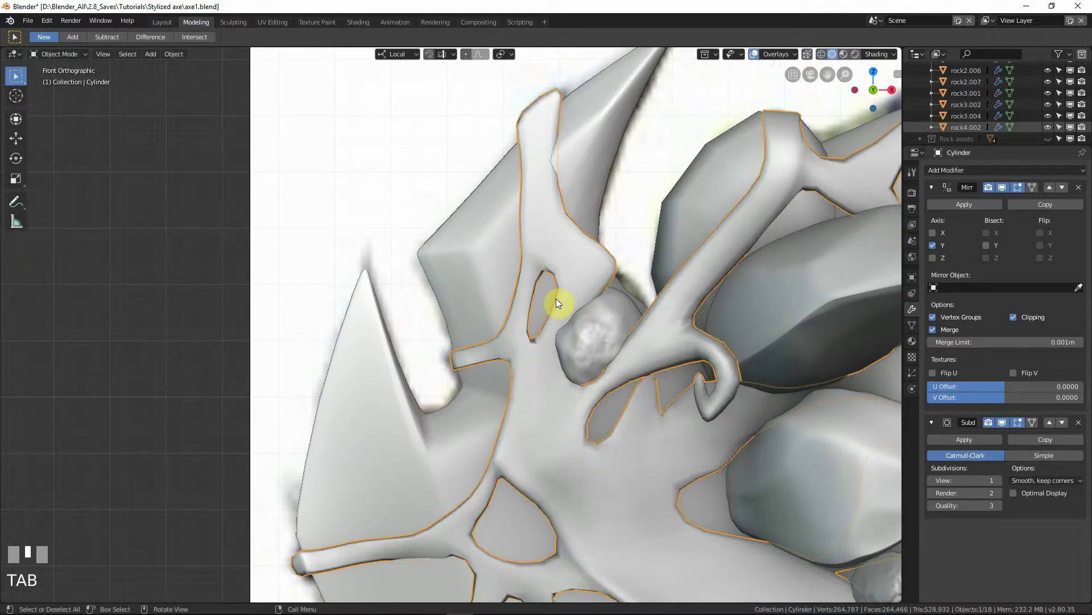
{"action": "scroll", "coordinate": [555, 299], "scroll_direction": "down", "scroll_amount": 3}
{"action": "middle_click_drag", "start_coordinate": [556, 299], "coordinate": [508, 302]}
{"action": "scroll", "coordinate": [564, 358], "scroll_direction": "up", "scroll_amount": 3}
Step: Move the single vertex beside the bridged branch slightly with proportional editing off, and check the surface in Object Mode
{"action": "key", "text": "Tab"}
{"action": "scroll", "coordinate": [533, 403], "scroll_direction": "up", "scroll_amount": 3}
{"action": "scroll", "coordinate": [533, 404], "scroll_direction": "down", "scroll_amount": 2}
{"action": "key", "text": "shift+z"}
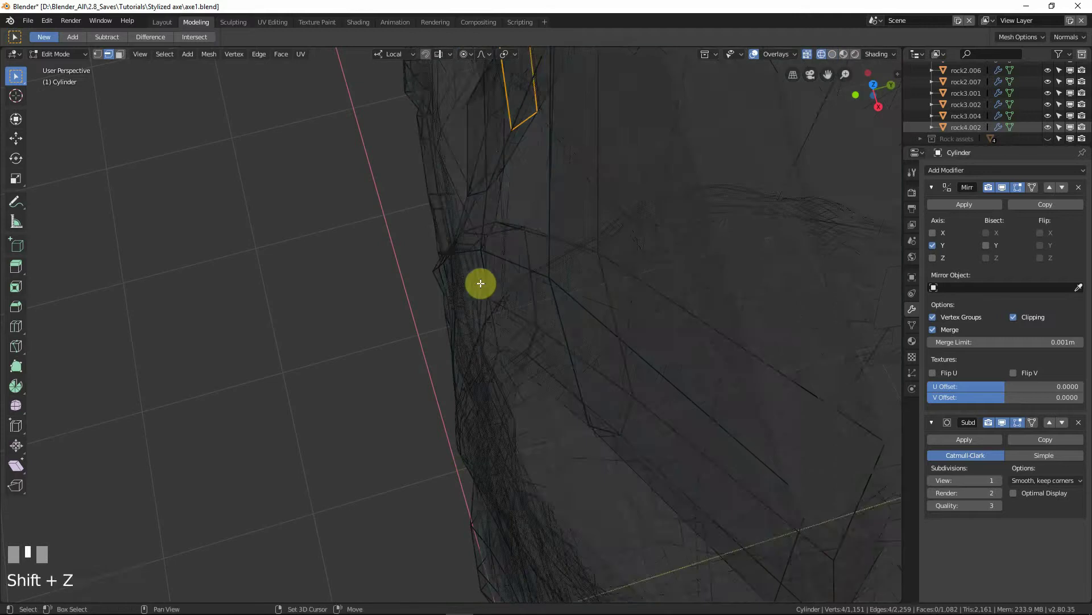
{"action": "scroll", "coordinate": [493, 240], "scroll_direction": "up", "scroll_amount": 2}
{"action": "scroll", "coordinate": [503, 216], "scroll_direction": "down", "scroll_amount": 2}
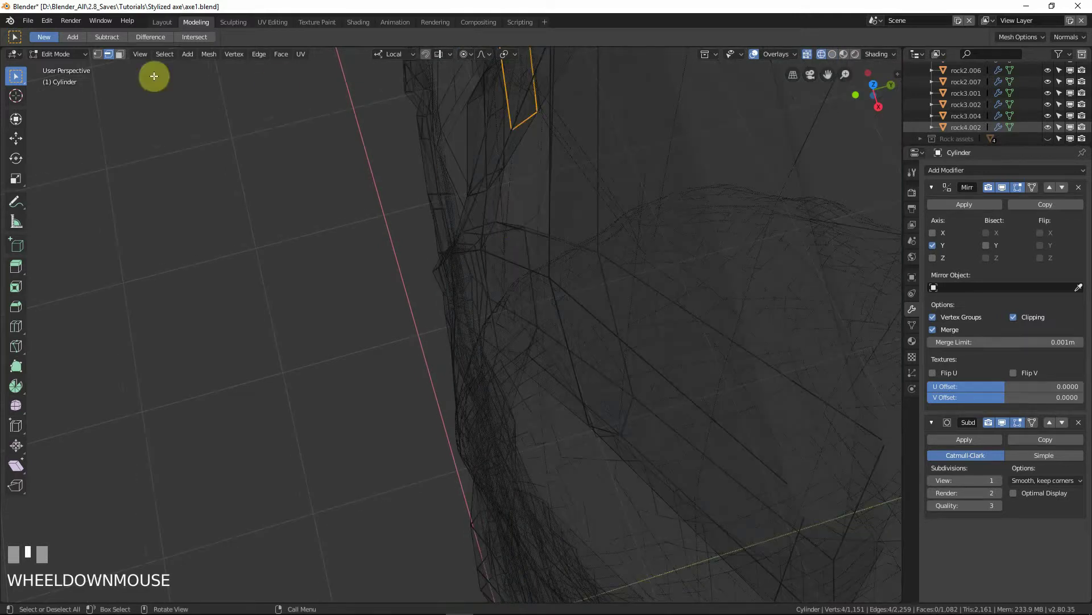
{"action": "left_click", "coordinate": [496, 222]}
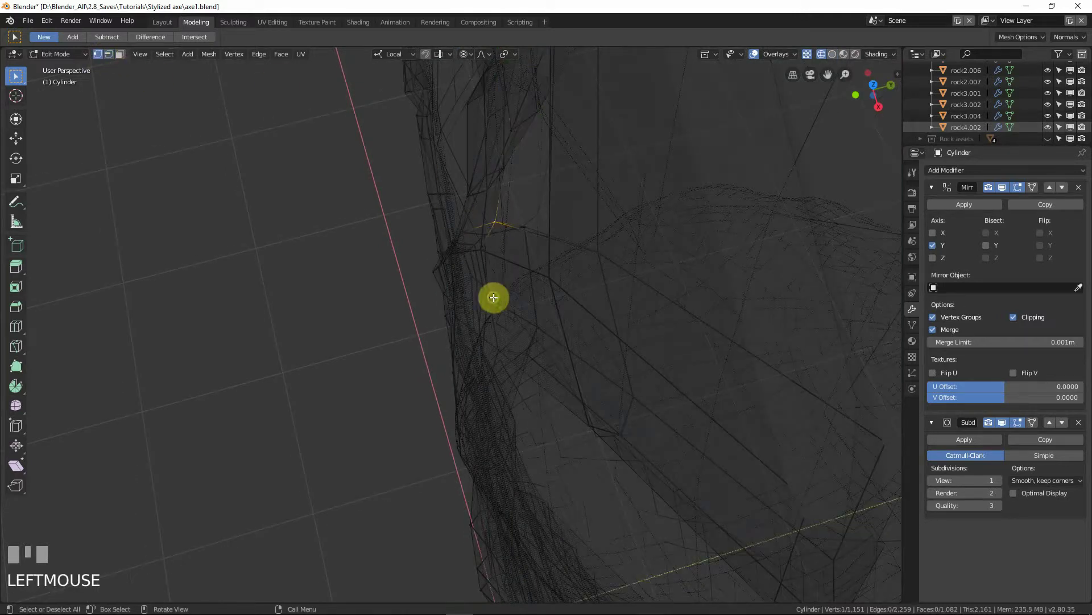
{"action": "middle_click_drag", "start_coordinate": [493, 298], "coordinate": [436, 300]}
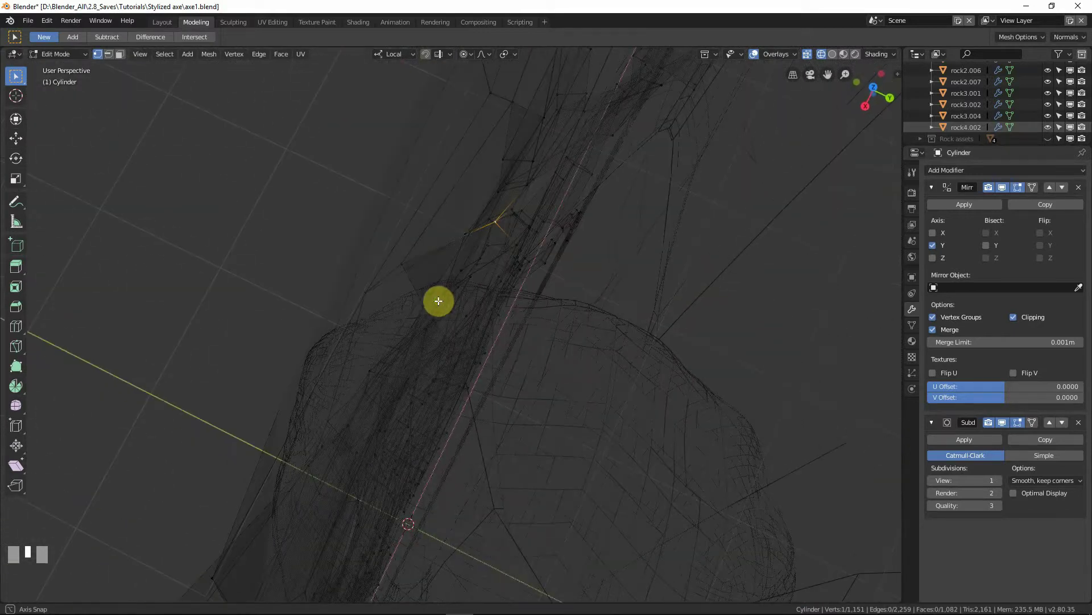
{"action": "middle_click_drag", "start_coordinate": [546, 258], "coordinate": [551, 258]}
{"action": "key", "text": "g"}
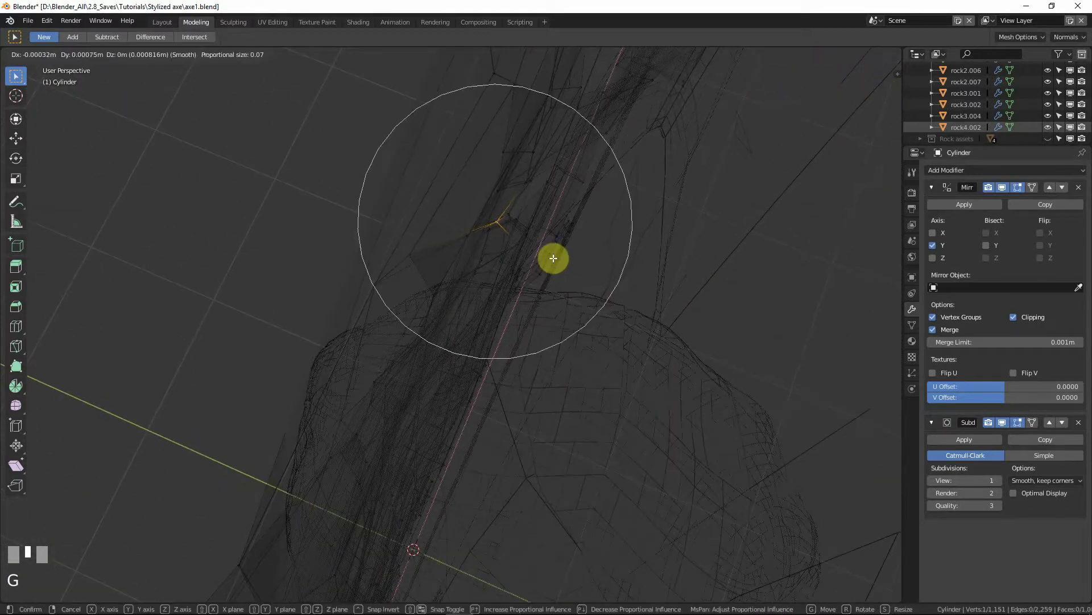
{"action": "right_click", "coordinate": [554, 258]}
{"action": "key", "text": "g"}
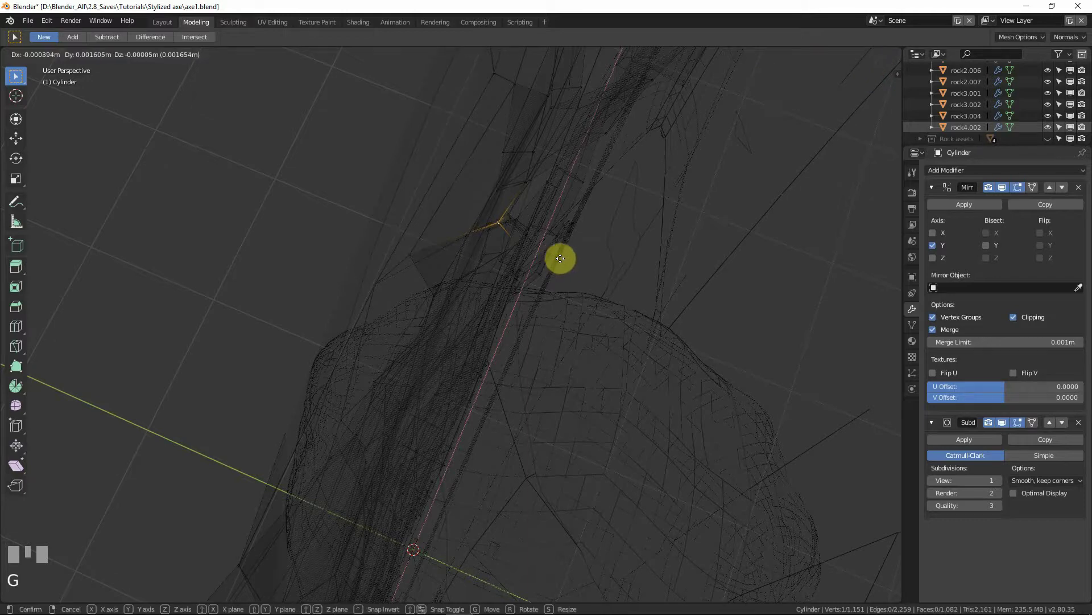
{"action": "left_click", "coordinate": [565, 258]}
{"action": "scroll", "coordinate": [561, 263], "scroll_direction": "down", "scroll_amount": 3}
{"action": "middle_click_drag", "start_coordinate": [561, 264], "coordinate": [651, 247]}
{"action": "key", "text": "Tab"}
{"action": "scroll", "coordinate": [483, 295], "scroll_direction": "up", "scroll_amount": 5}
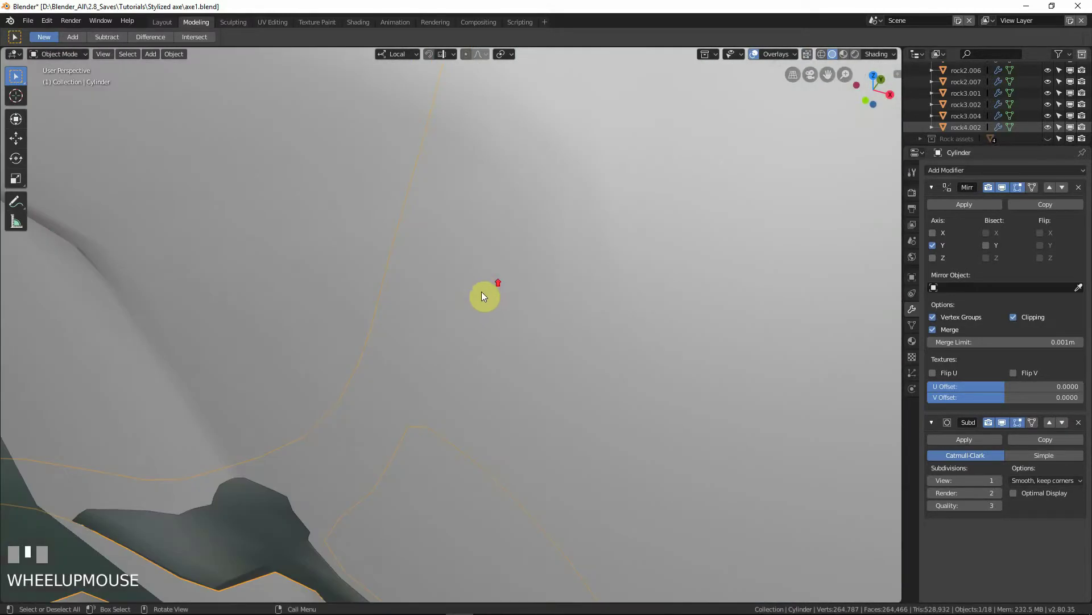
{"action": "scroll", "coordinate": [478, 292], "scroll_direction": "down", "scroll_amount": 2}
{"action": "scroll", "coordinate": [482, 242], "scroll_direction": "down", "scroll_amount": 4}
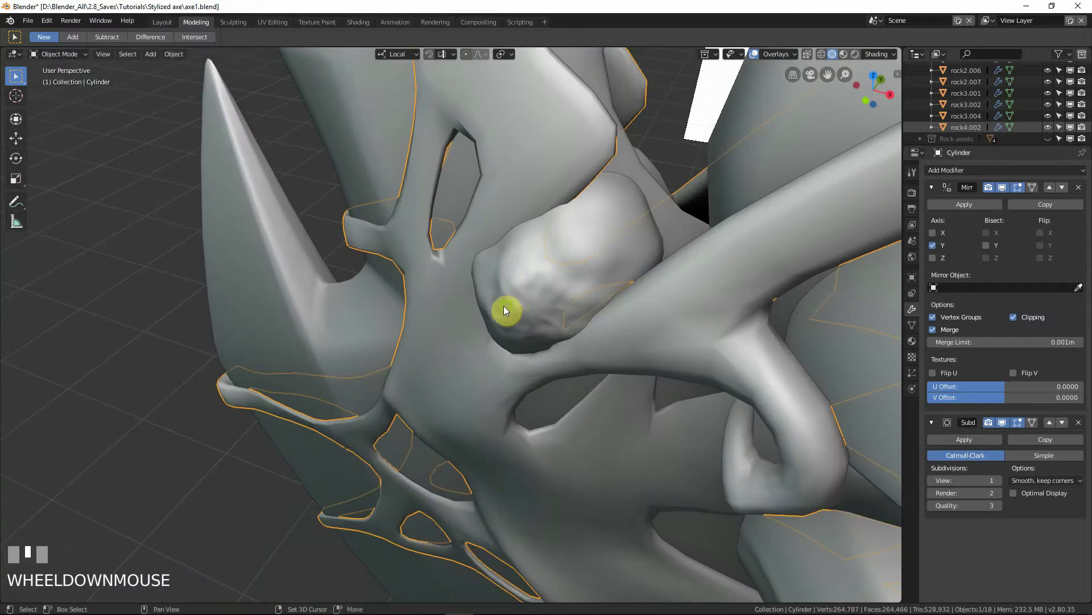
Step: Add a centred loop cut at the junction just below the new hole to tighten it, and review the axe head
{"action": "middle_click_drag", "start_coordinate": [506, 308], "coordinate": [427, 233], "text": "shift"}
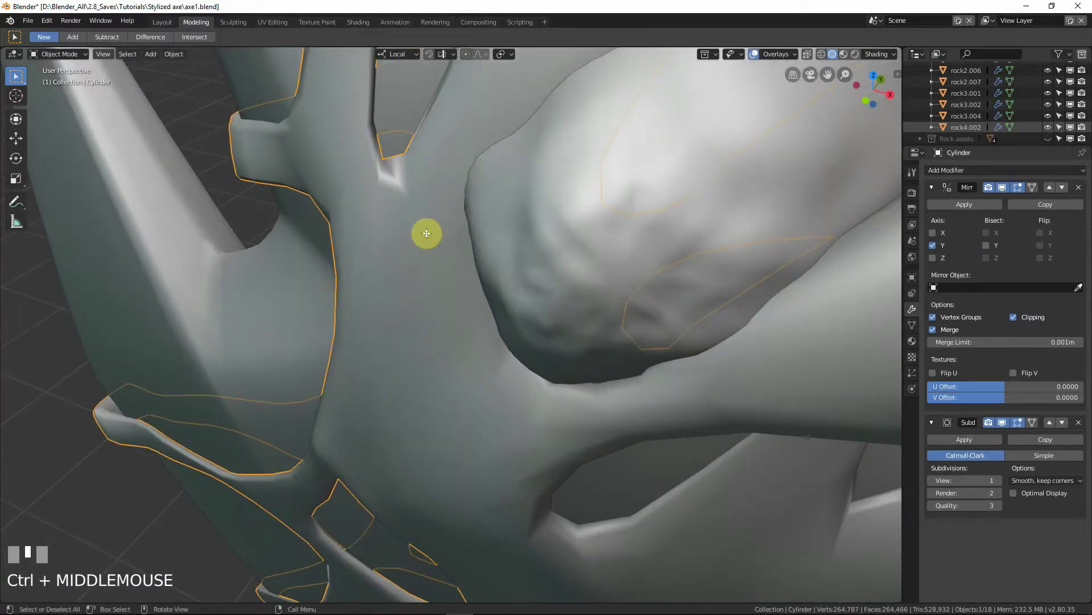
{"action": "key", "text": "Tab"}
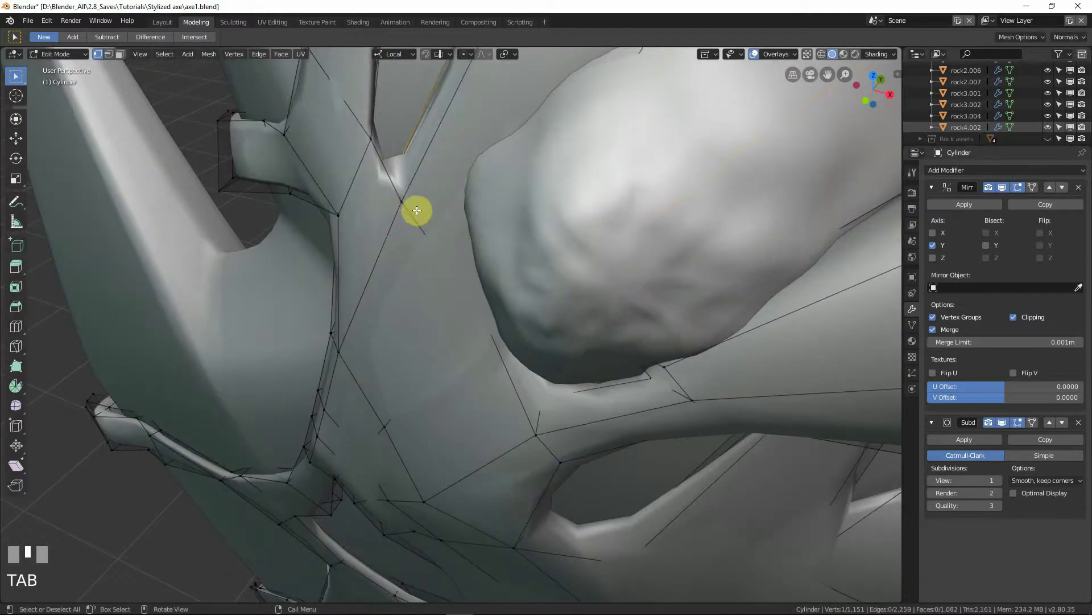
{"action": "key", "text": "ctrl+r"}
{"action": "left_click", "coordinate": [381, 197]}
{"action": "left_click", "coordinate": [381, 196]}
{"action": "key", "text": "Tab"}
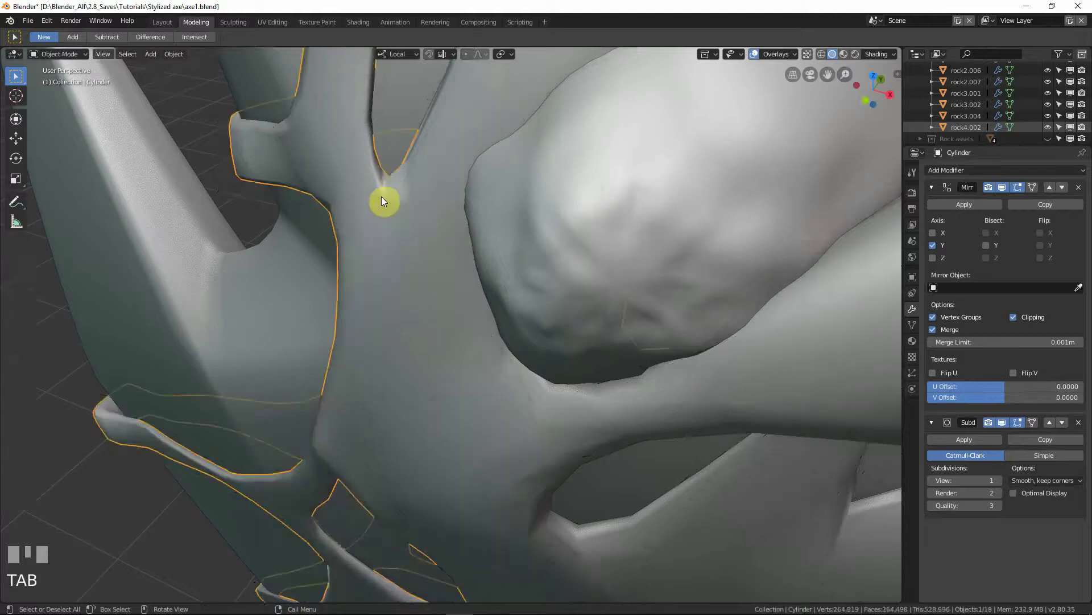
{"action": "scroll", "coordinate": [382, 197], "scroll_direction": "down", "scroll_amount": 5}
{"action": "middle_click_drag", "start_coordinate": [429, 267], "coordinate": [507, 310]}
{"action": "scroll", "coordinate": [834, 459], "scroll_direction": "down", "scroll_amount": 5}
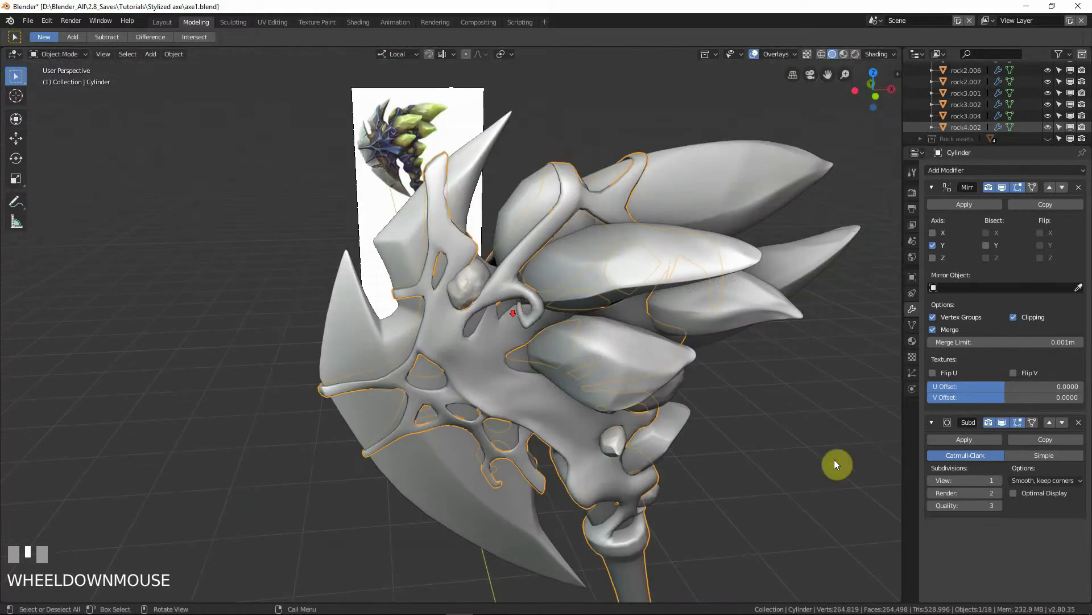
Step: Save the file and apply the handle's Mirror modifier
{"action": "left_click", "coordinate": [874, 445]}
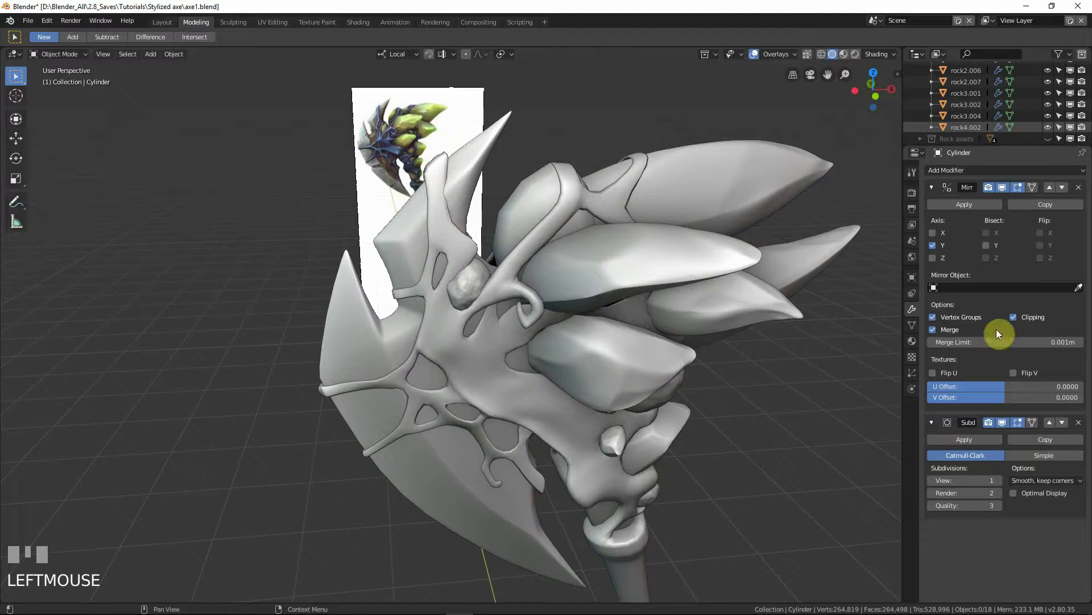
{"action": "left_click", "coordinate": [957, 204]}
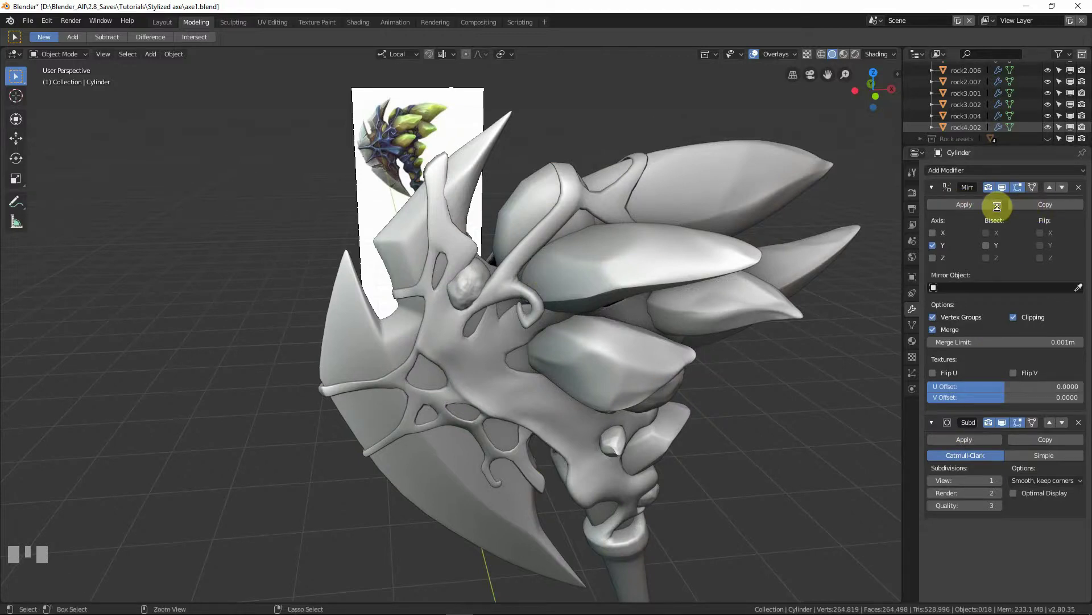
{"action": "key", "text": "ctrl+s"}
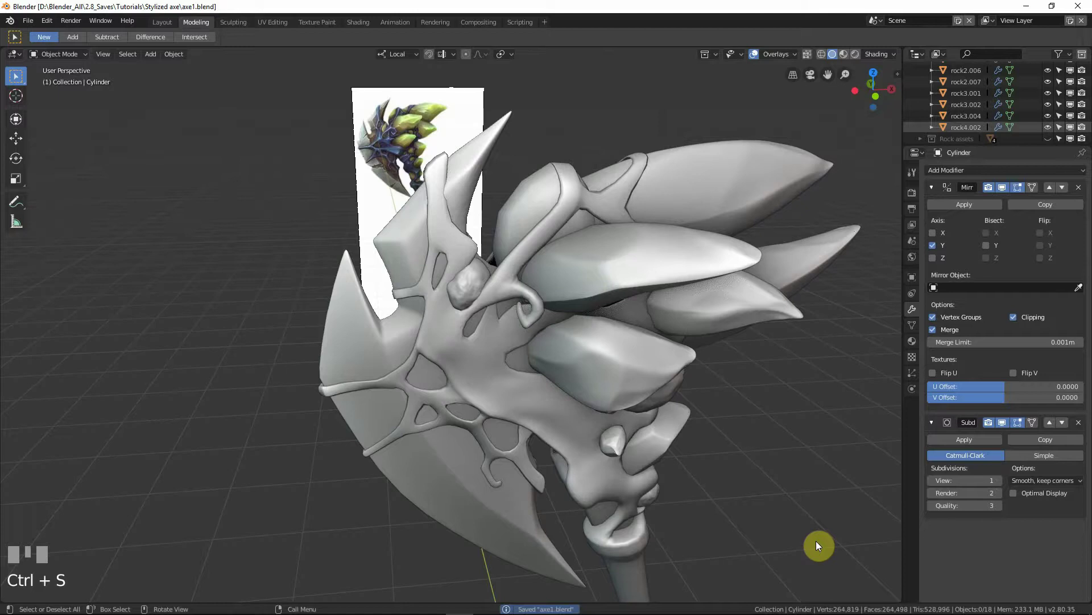
{"action": "left_click", "coordinate": [955, 209]}
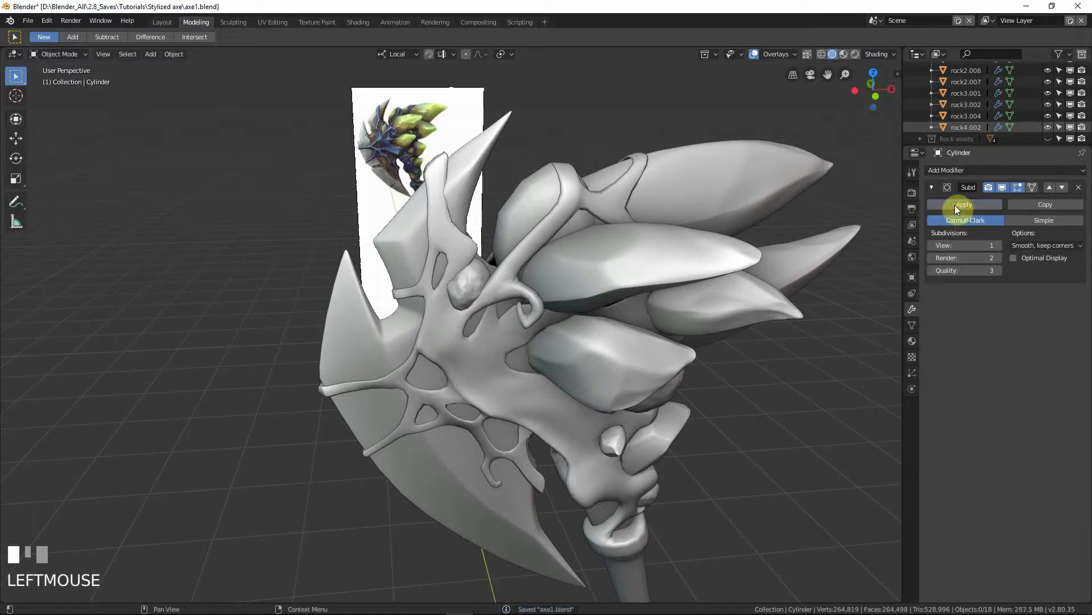
Step: Replace the handle's Subdivision Surface modifier with a Multiresolution modifier subdivided to level 3
{"action": "left_click", "coordinate": [1077, 189]}
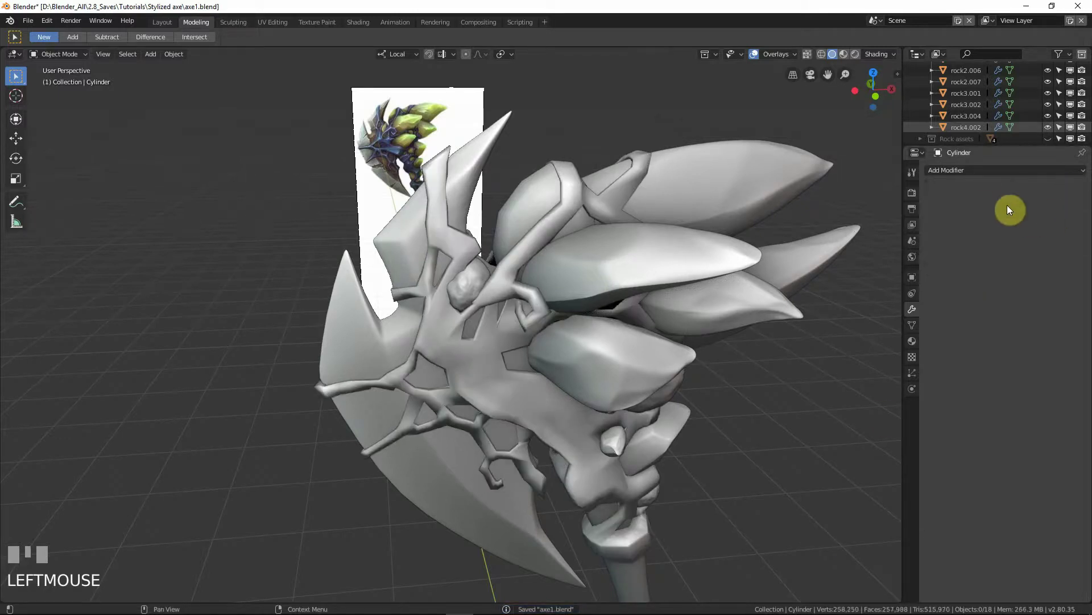
{"action": "left_click", "coordinate": [978, 169]}
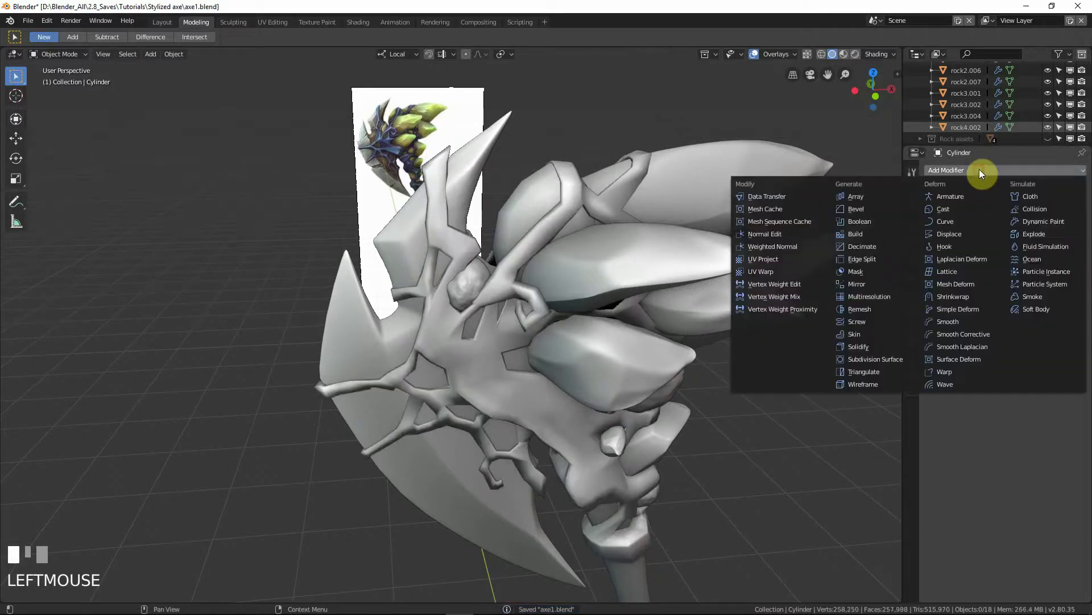
{"action": "left_click", "coordinate": [873, 295]}
{"action": "left_click", "coordinate": [1040, 233]}
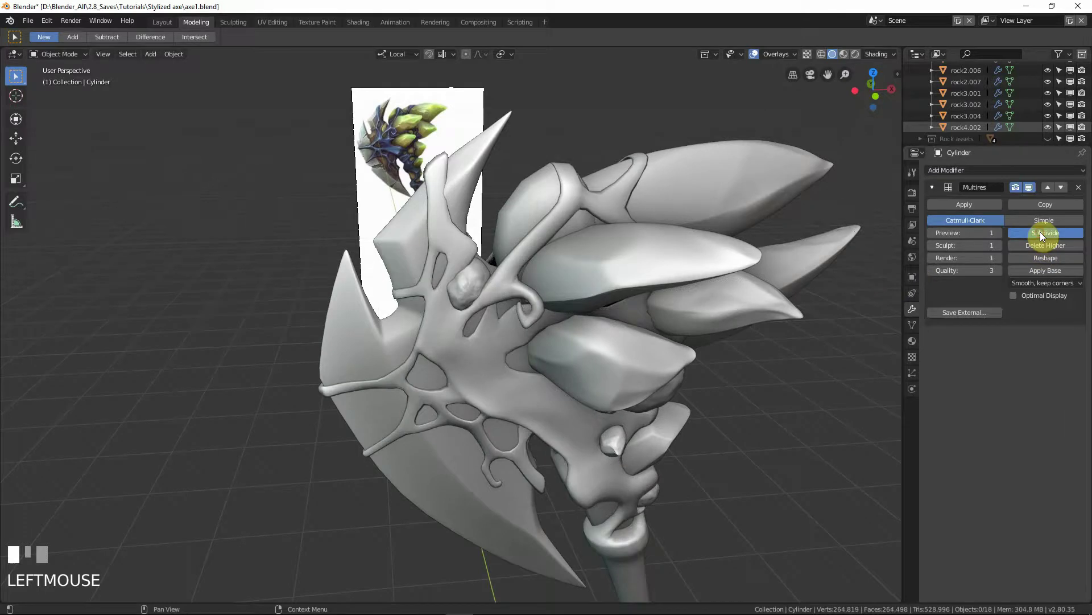
{"action": "left_click", "coordinate": [1040, 231]}
{"action": "left_click", "coordinate": [1040, 231]}
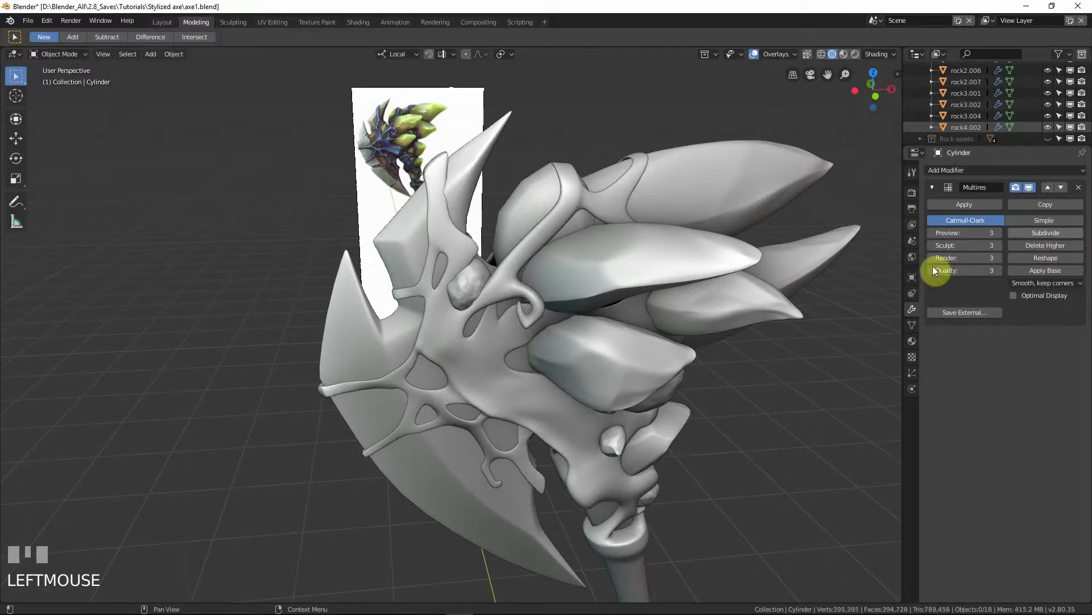
Step: In front view, select the handle mesh, make the Ref1 reference image selectable and add it to the selection
{"action": "key", "text": "KP_1"}
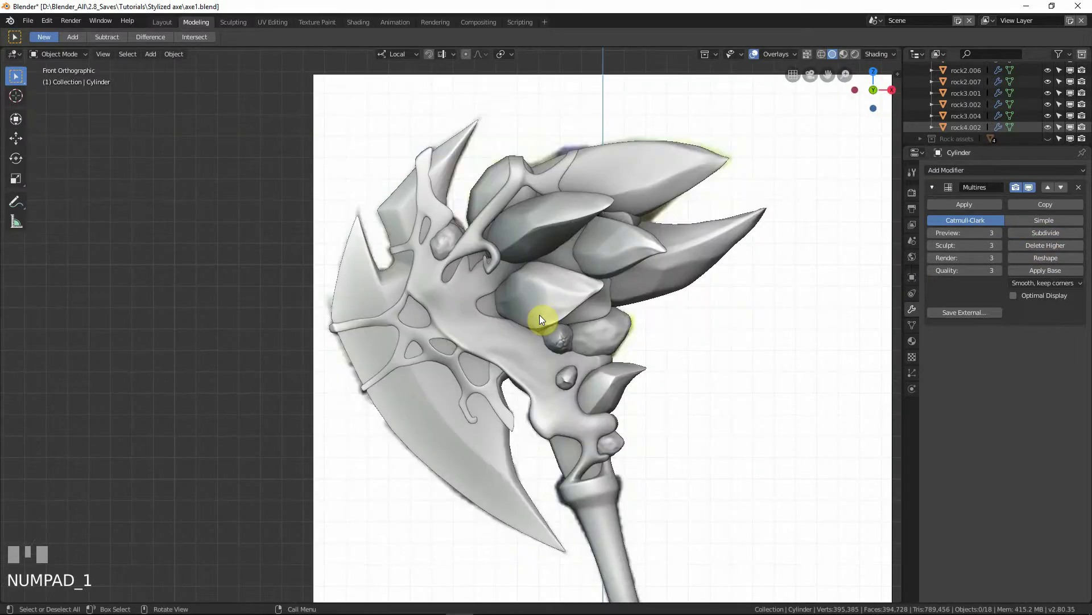
{"action": "scroll", "coordinate": [506, 308], "scroll_direction": "down", "scroll_amount": 1}
{"action": "scroll", "coordinate": [511, 333], "scroll_direction": "up", "scroll_amount": 1}
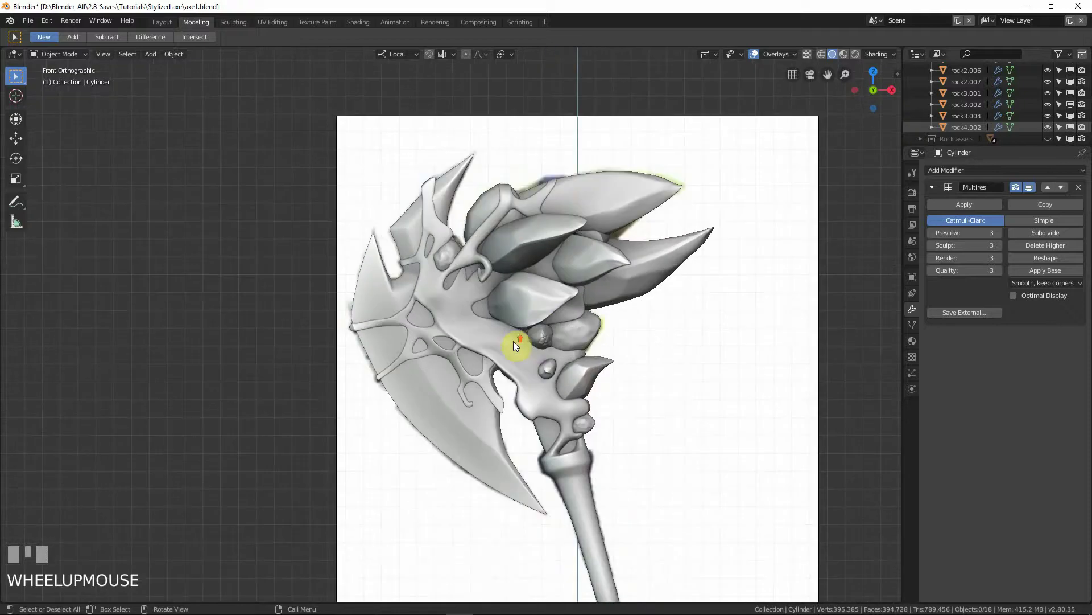
{"action": "scroll", "coordinate": [513, 328], "scroll_direction": "down", "scroll_amount": 1}
{"action": "left_click", "coordinate": [482, 324]}
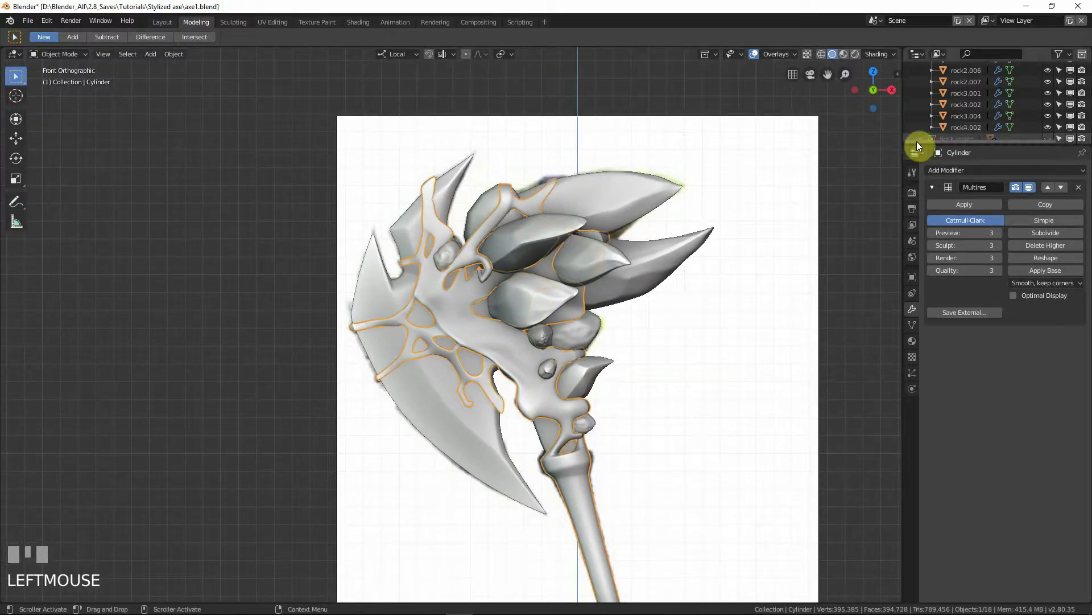
{"action": "scroll", "coordinate": [995, 99], "scroll_direction": "up", "scroll_amount": 5}
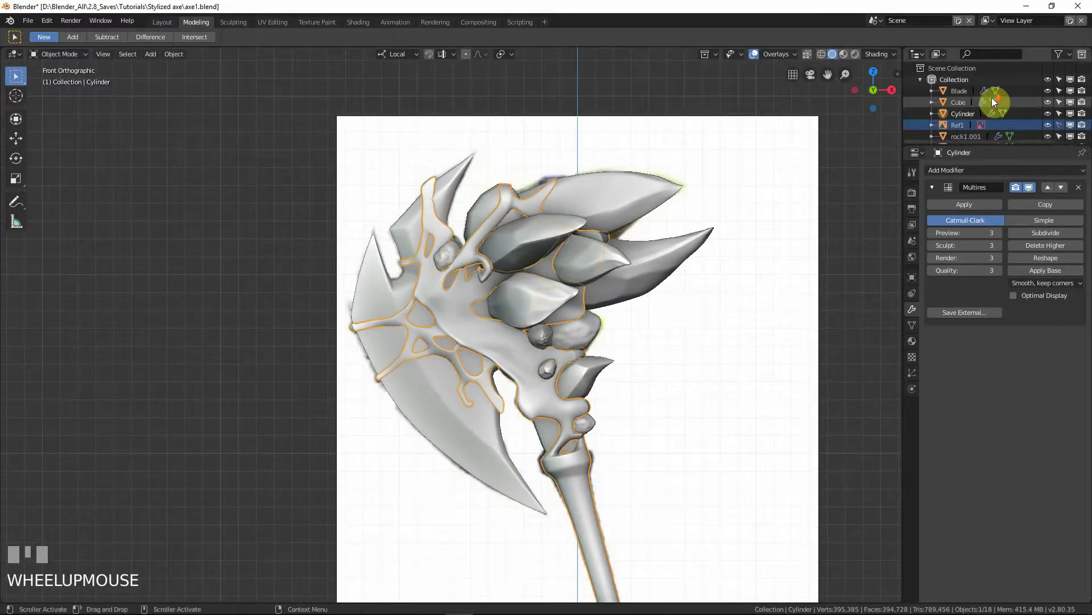
{"action": "left_click", "coordinate": [1059, 124]}
{"action": "left_click", "coordinate": [951, 124], "text": "shift"}
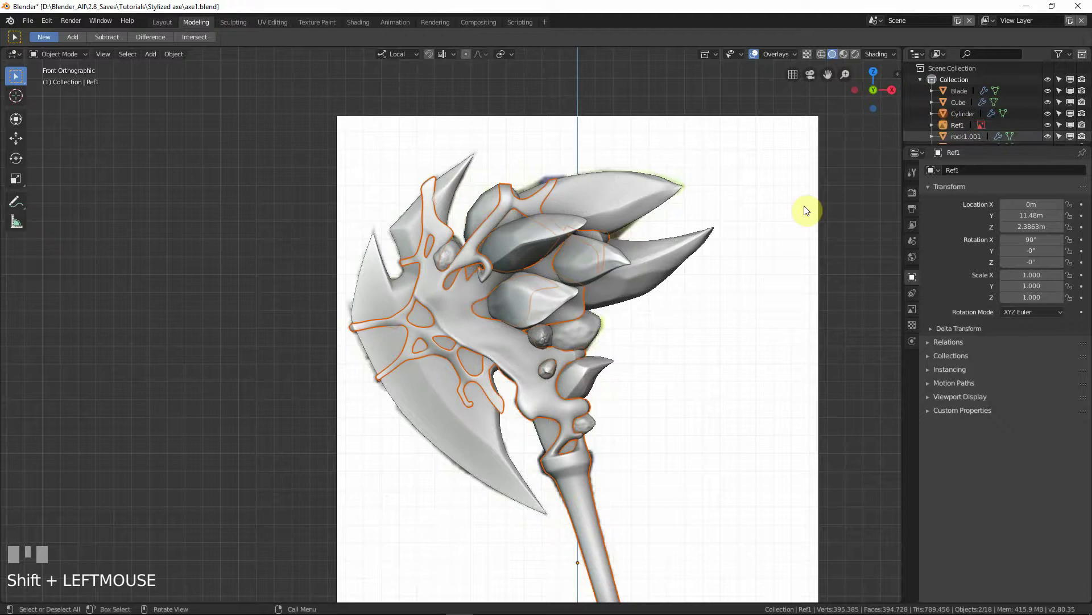
Step: Isolate the handle and Ref1 in local view, make Ref1 unselectable, and select only the handle mesh
{"action": "key", "text": "KP_Divide"}
{"action": "scroll", "coordinate": [518, 324], "scroll_direction": "up", "scroll_amount": 5}
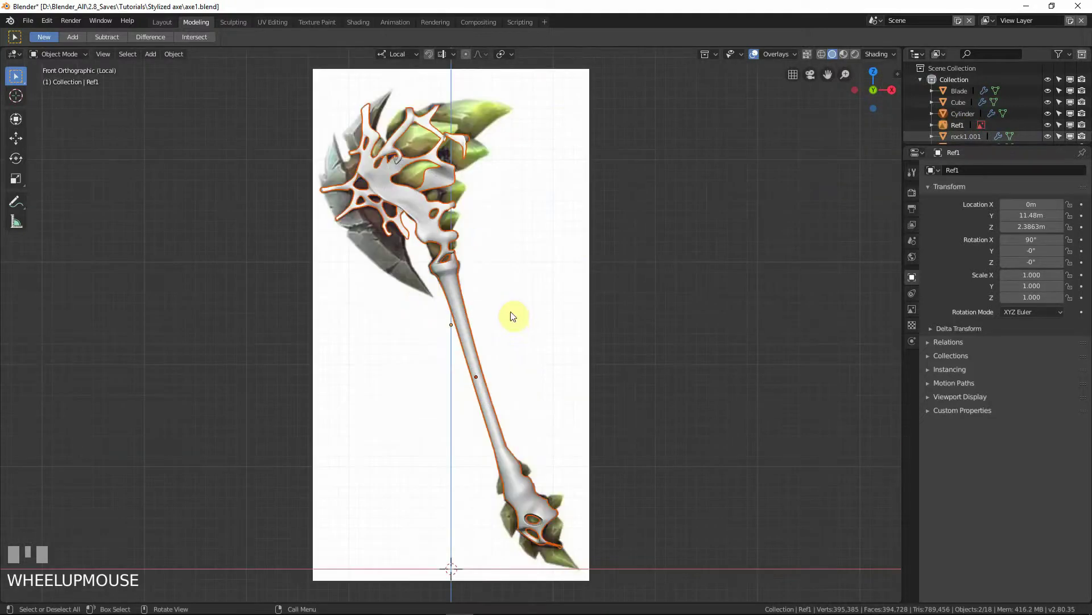
{"action": "left_click", "coordinate": [1060, 125]}
{"action": "scroll", "coordinate": [476, 238], "scroll_direction": "up", "scroll_amount": 2}
{"action": "left_click", "coordinate": [448, 265]}
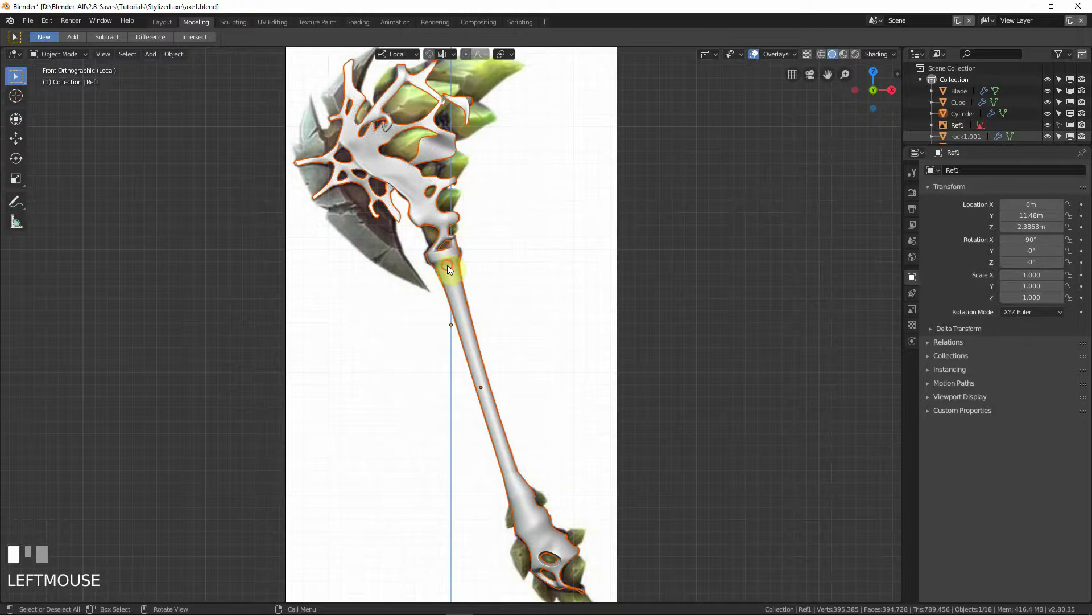
{"action": "scroll", "coordinate": [507, 312], "scroll_direction": "up", "scroll_amount": 2}
{"action": "middle_click_drag", "start_coordinate": [507, 312], "coordinate": [541, 327], "text": "shift"}
{"action": "scroll", "coordinate": [556, 361], "scroll_direction": "down", "scroll_amount": 1}
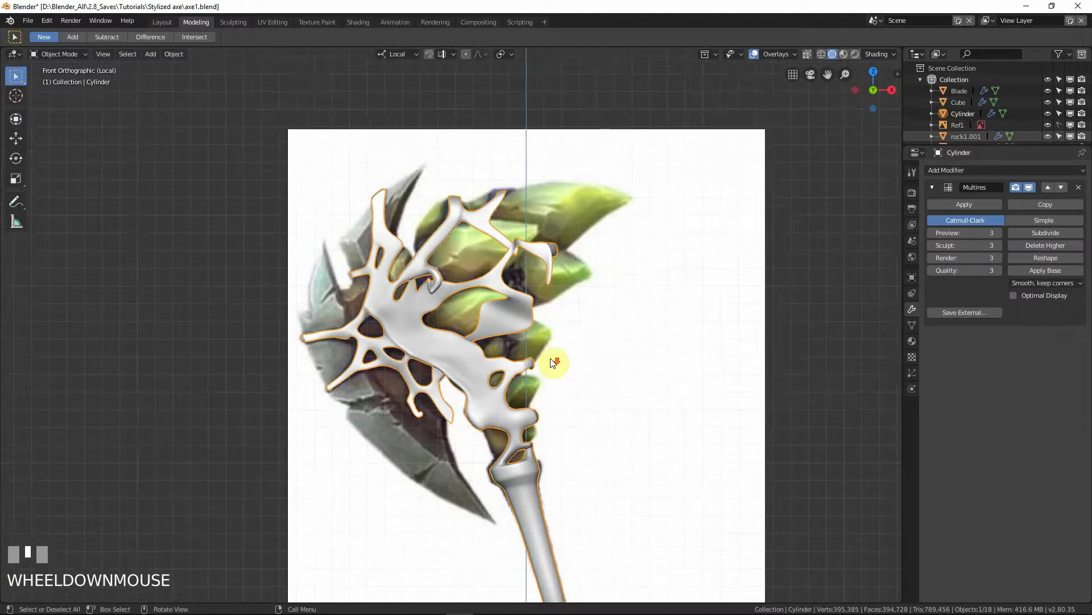
Step: Switch the handle to Sculpt Mode with its head branches framed over the reference
{"action": "scroll", "coordinate": [551, 361], "scroll_direction": "up", "scroll_amount": 2}
{"action": "scroll", "coordinate": [550, 361], "scroll_direction": "up", "scroll_amount": 2}
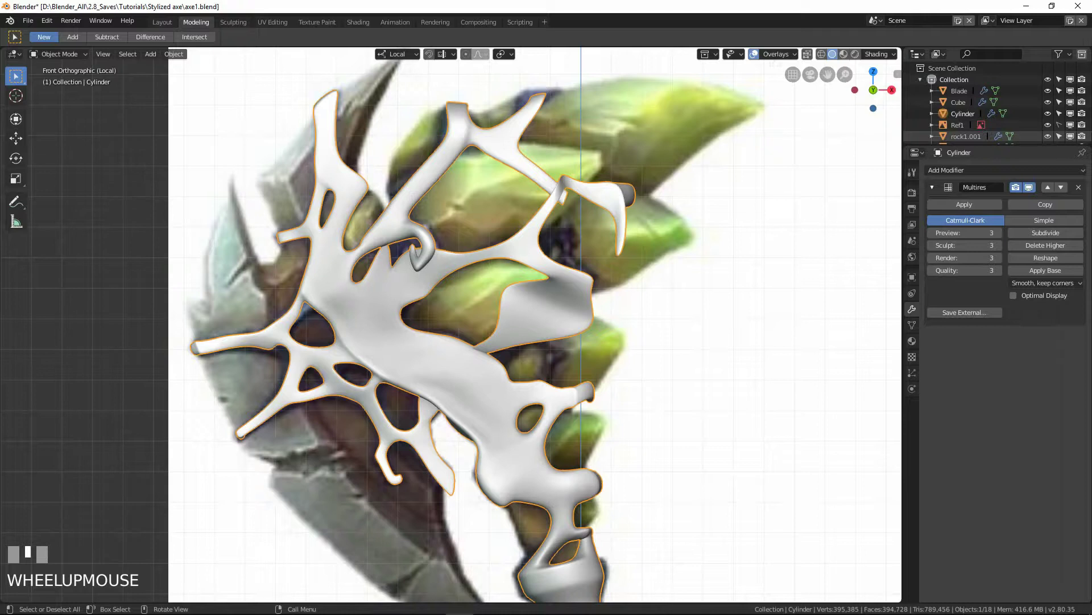
{"action": "scroll", "coordinate": [453, 252], "scroll_direction": "down", "scroll_amount": 1}
{"action": "scroll", "coordinate": [452, 253], "scroll_direction": "up", "scroll_amount": 1}
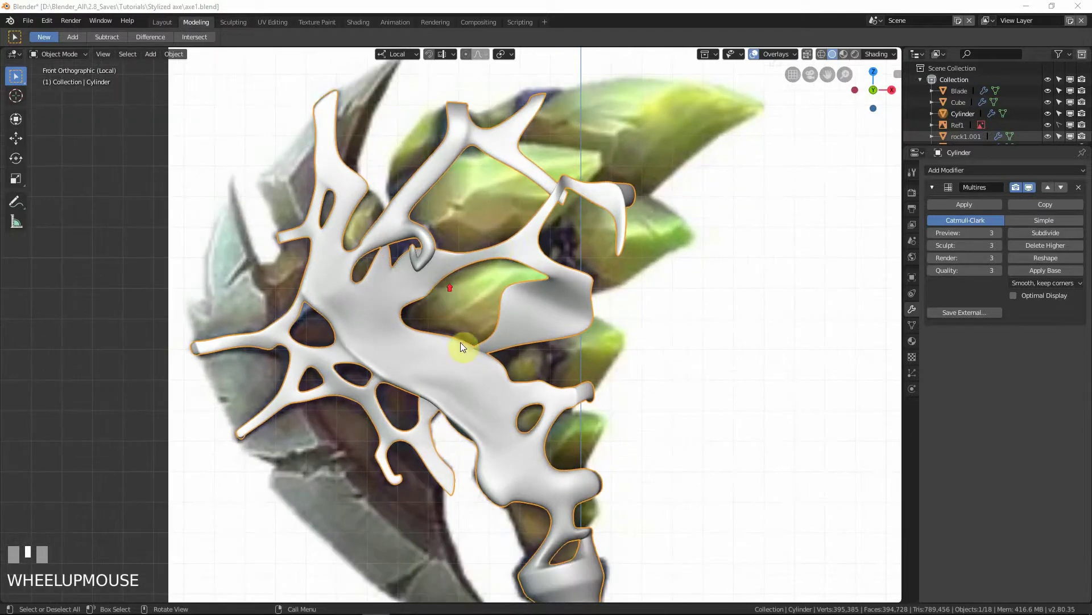
{"action": "left_click", "coordinate": [44, 55]}
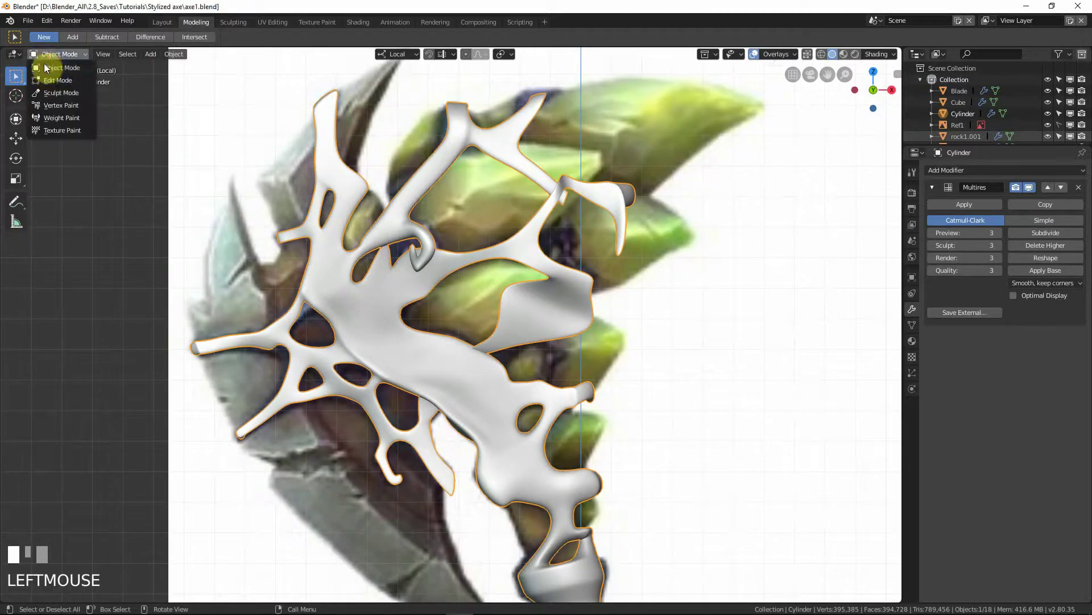
{"action": "left_click", "coordinate": [63, 93]}
{"action": "scroll", "coordinate": [449, 342], "scroll_direction": "down", "scroll_amount": 1}
{"action": "scroll", "coordinate": [443, 346], "scroll_direction": "up", "scroll_amount": 2}
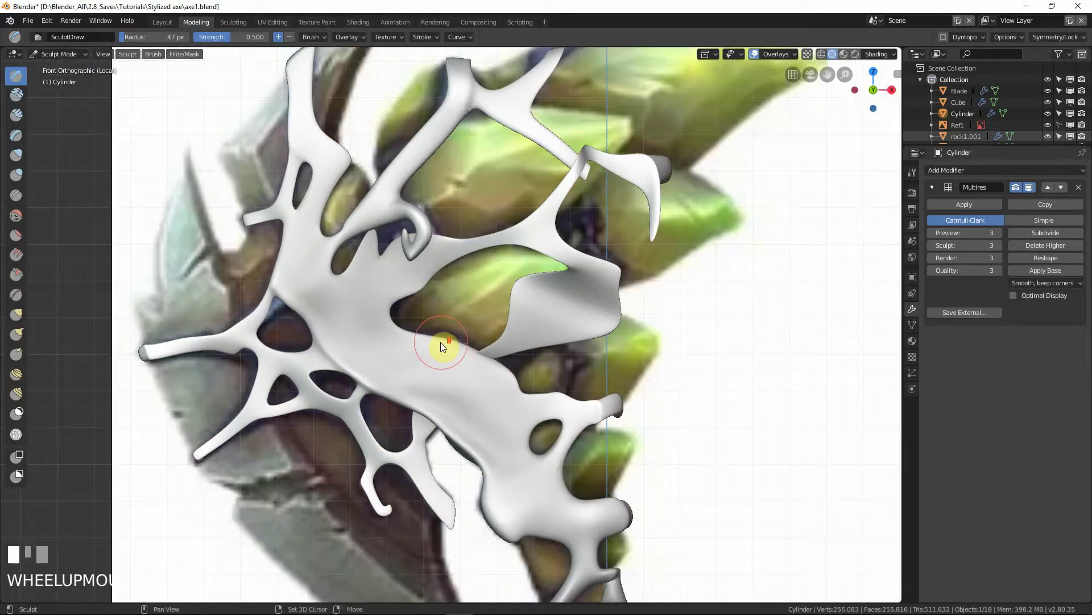
Step: Compare the branches with the reference in wireframe shading, examining the painted highlights, ridges and junctions around the axe head
{"action": "key", "text": "z"}
{"action": "scroll", "coordinate": [323, 244], "scroll_direction": "up", "scroll_amount": 1}
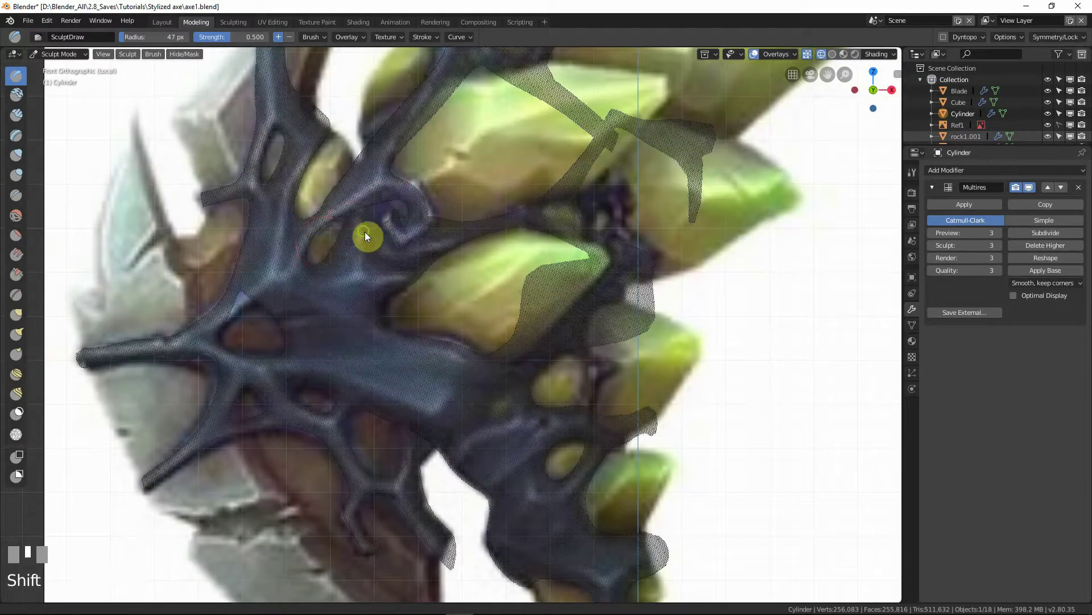
{"action": "middle_click_drag", "start_coordinate": [365, 234], "coordinate": [463, 297], "text": "shift"}
{"action": "scroll", "coordinate": [359, 310], "scroll_direction": "up", "scroll_amount": 1}
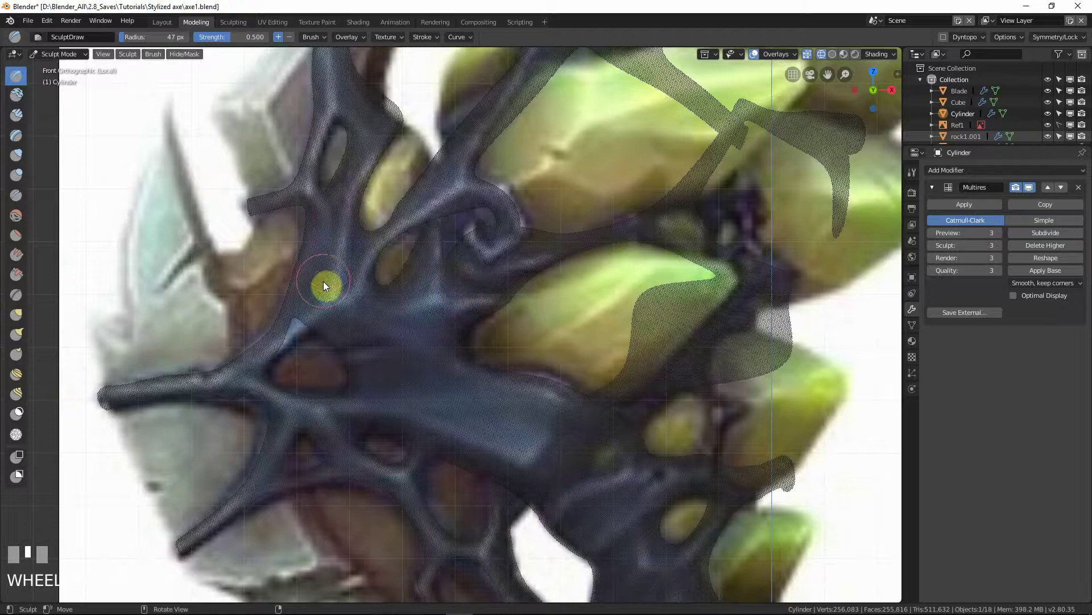
{"action": "middle_click_drag", "start_coordinate": [518, 383], "coordinate": [500, 301], "text": "shift"}
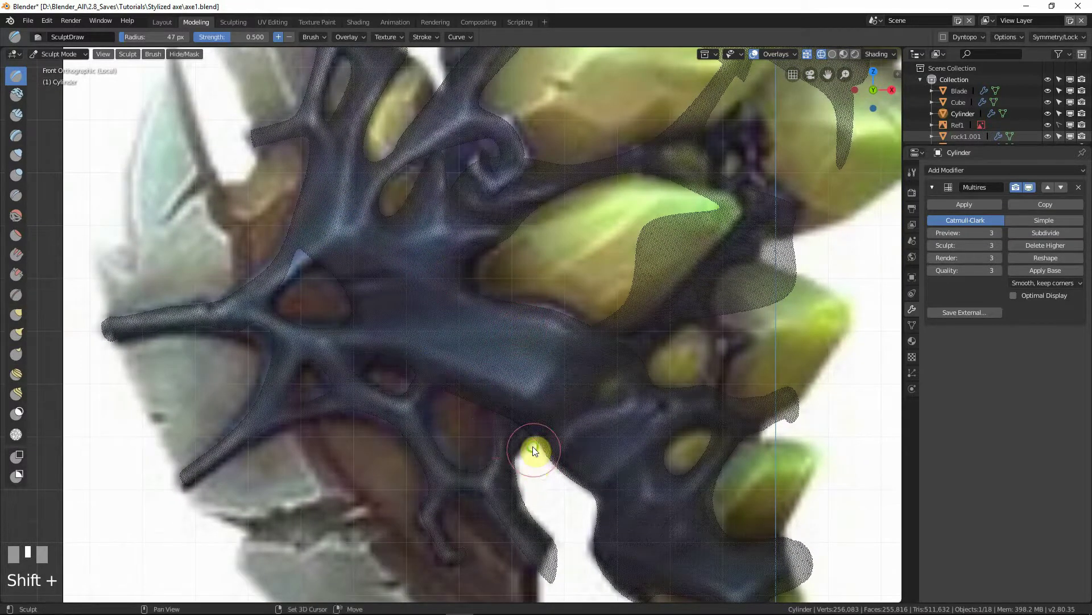
{"action": "middle_click_drag", "start_coordinate": [373, 421], "coordinate": [366, 383], "text": "shift"}
{"action": "middle_click_drag", "start_coordinate": [310, 347], "coordinate": [305, 348], "text": "shift"}
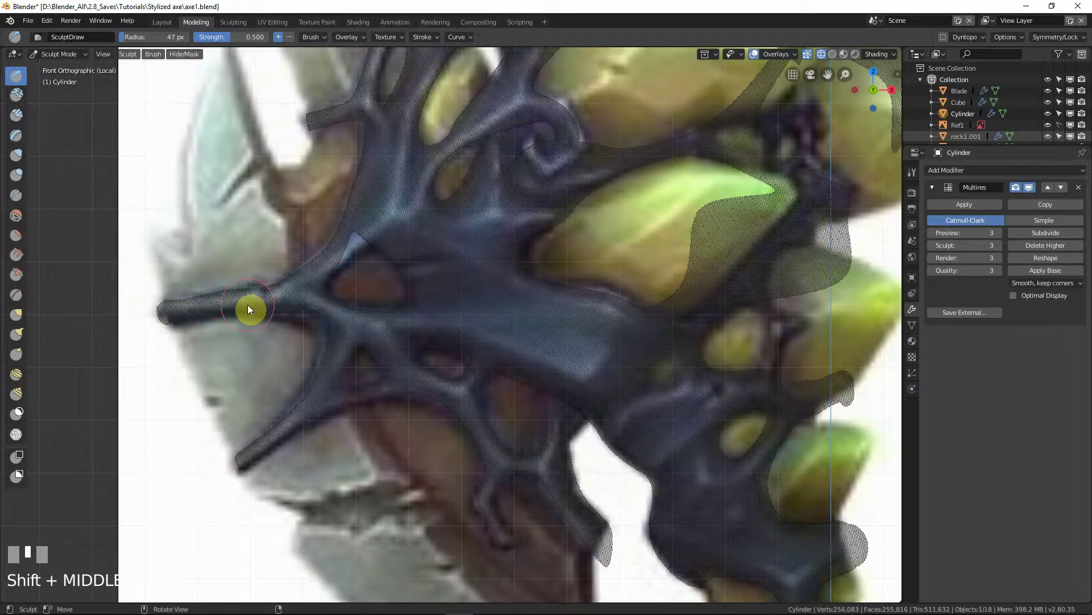
{"action": "key", "text": "shift+z"}
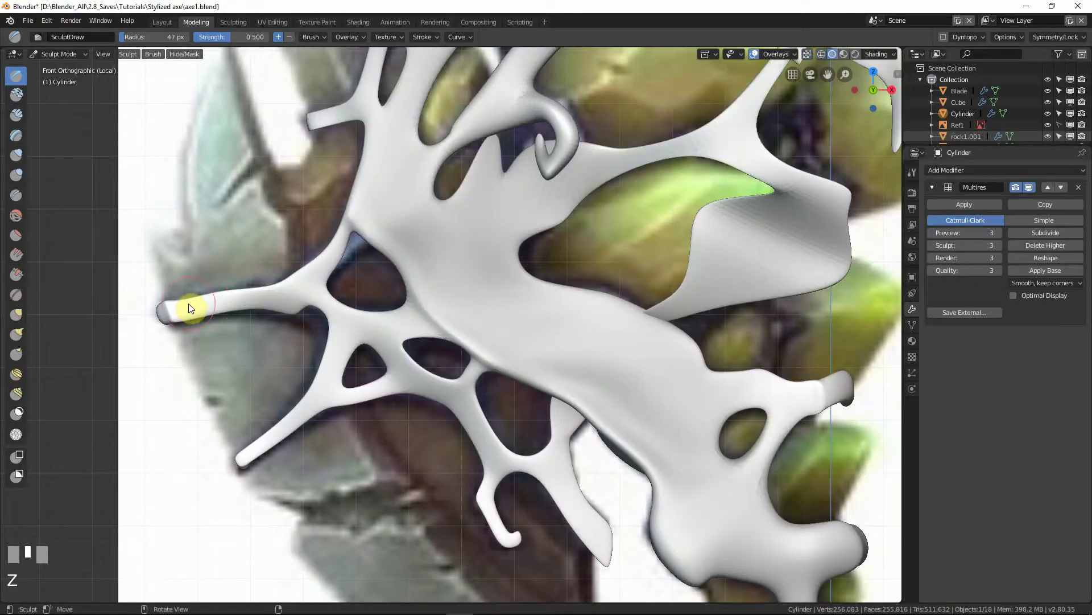
{"action": "key", "text": "shift+z"}
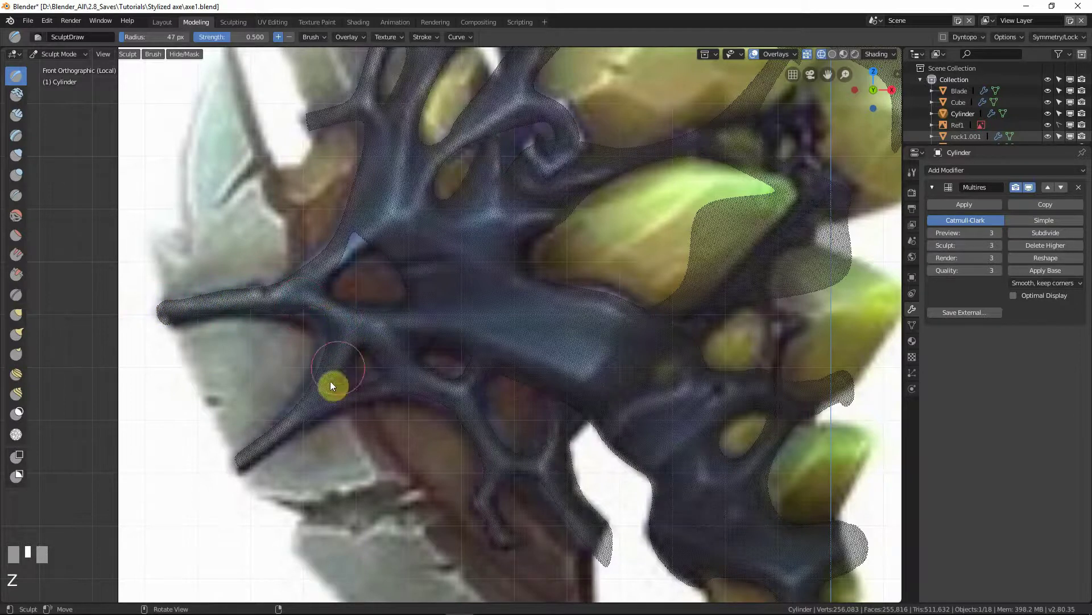
{"action": "middle_click_drag", "start_coordinate": [390, 279], "coordinate": [360, 336], "text": "shift"}
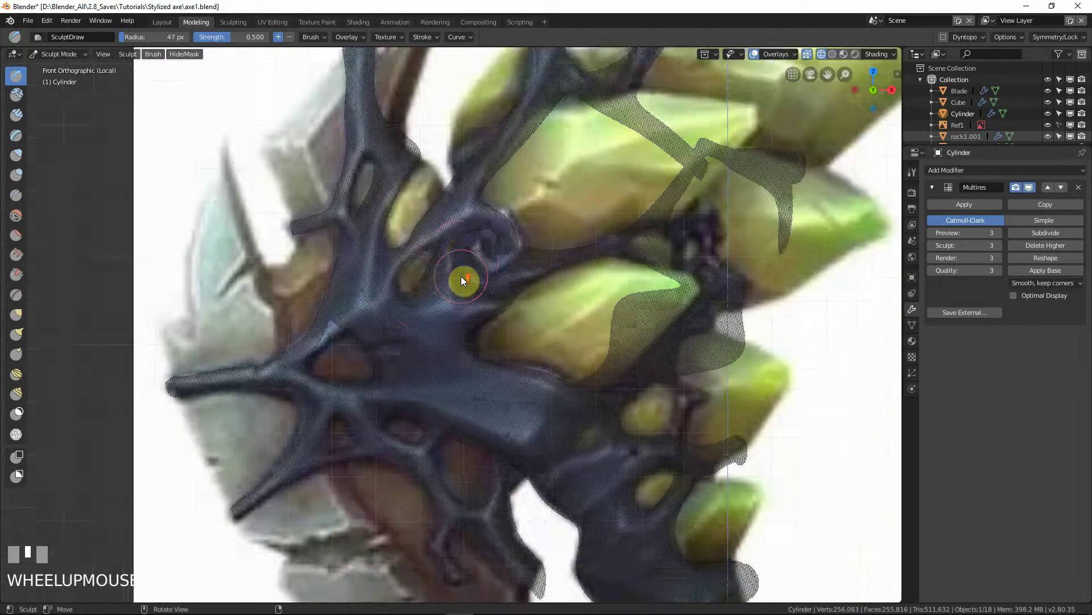
{"action": "scroll", "coordinate": [463, 281], "scroll_direction": "up", "scroll_amount": 3}
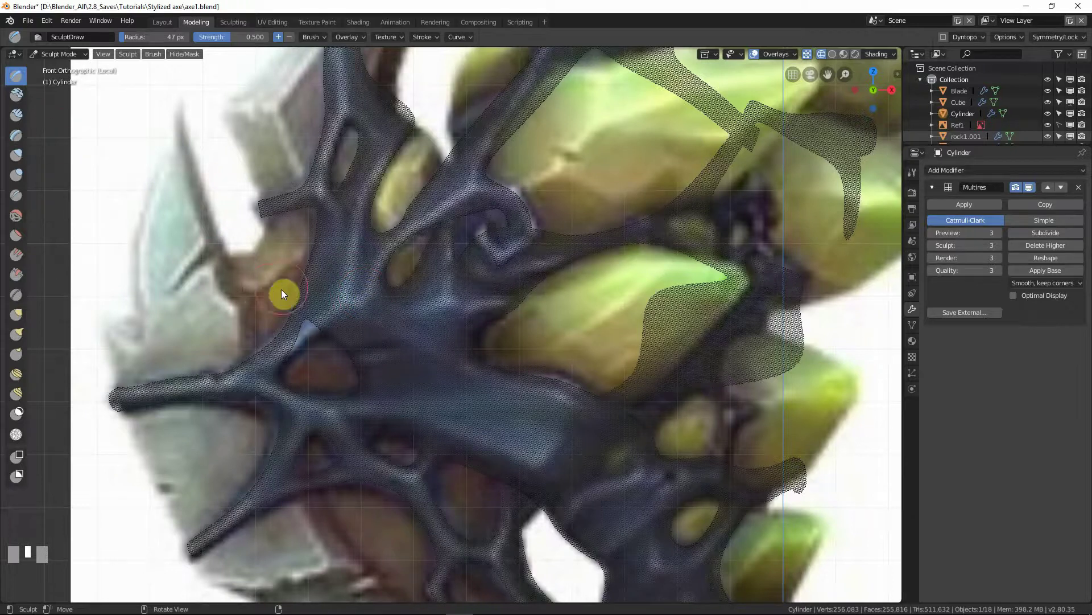
Step: Choose the Inflate brush with the Sharp falloff preset, setting its strength to 0.314 and radius to 25 px
{"action": "key", "text": "i"}
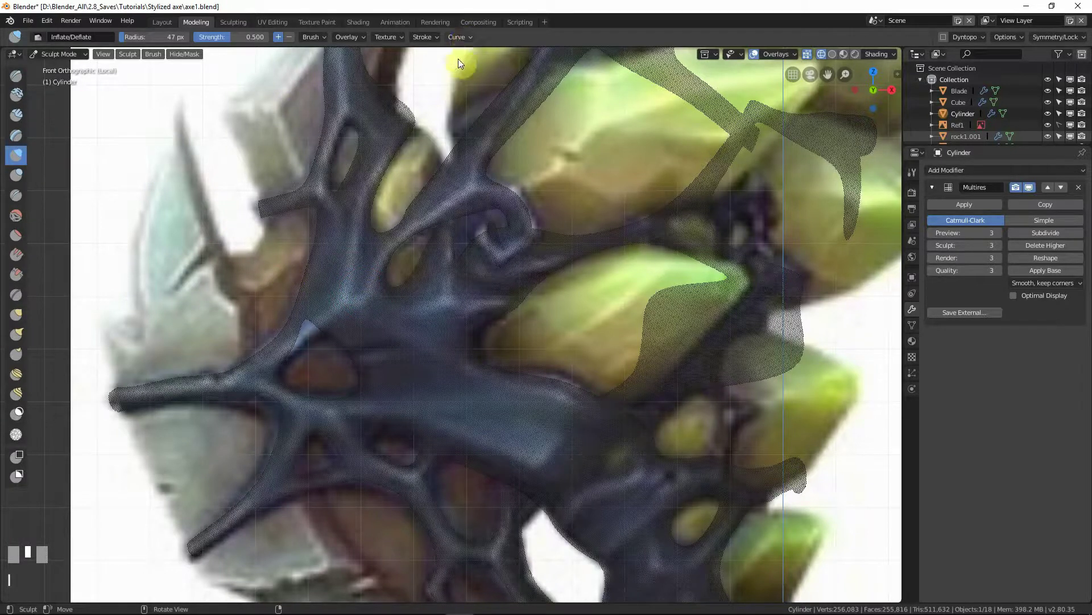
{"action": "left_click", "coordinate": [457, 37]}
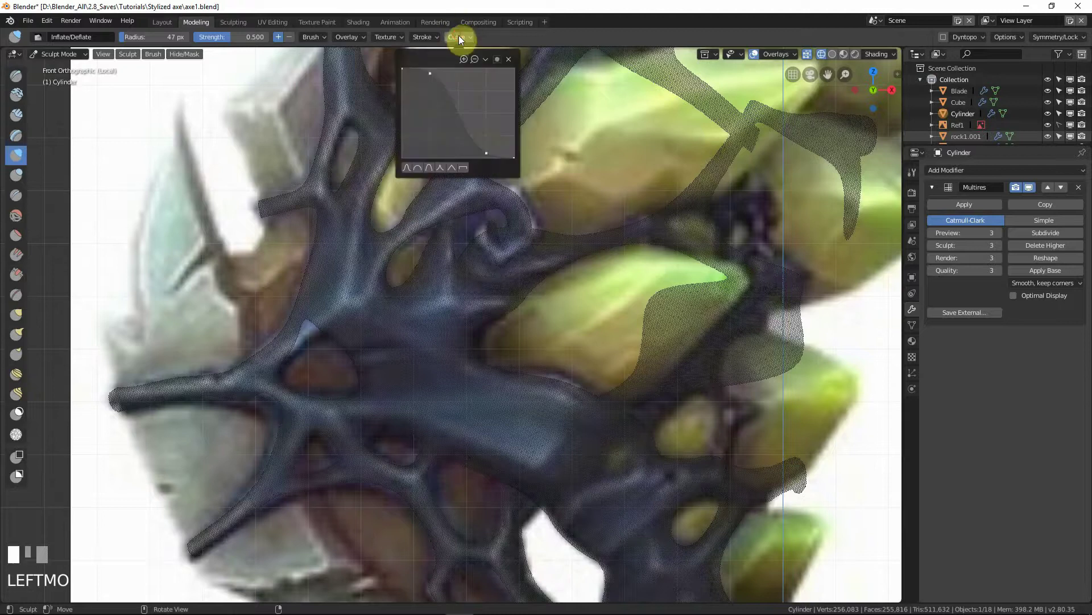
{"action": "left_click", "coordinate": [440, 168]}
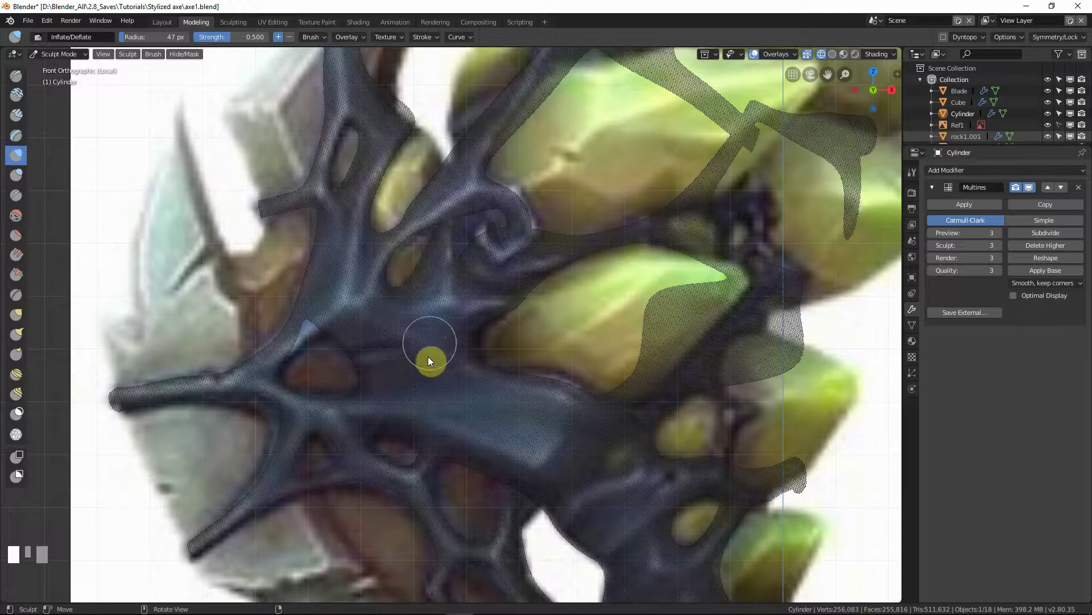
{"action": "middle_click_drag", "start_coordinate": [427, 346], "coordinate": [430, 316], "text": "shift"}
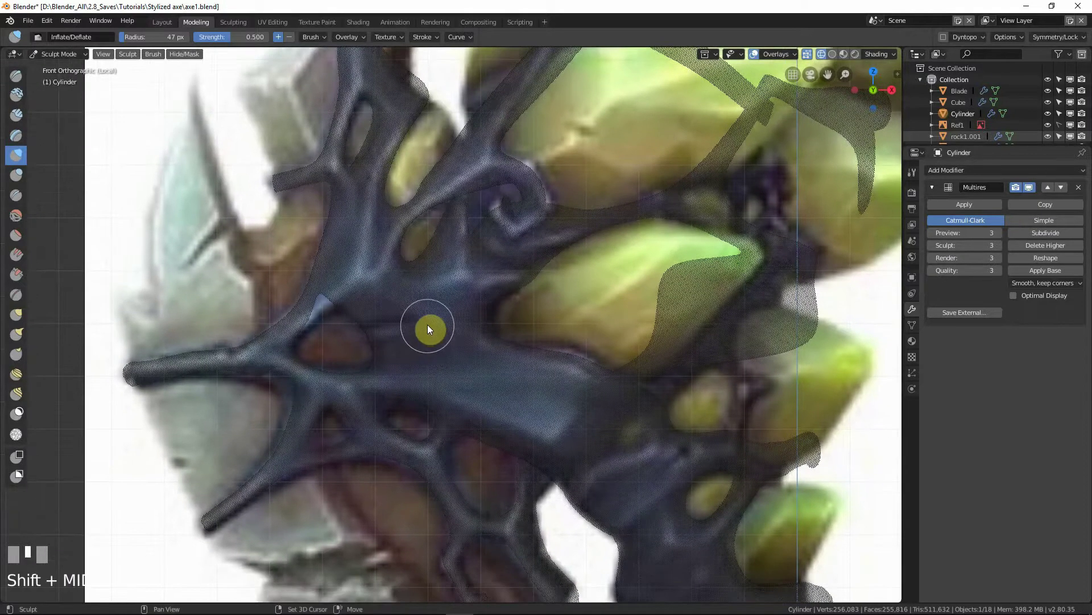
{"action": "key", "text": "shift+f"}
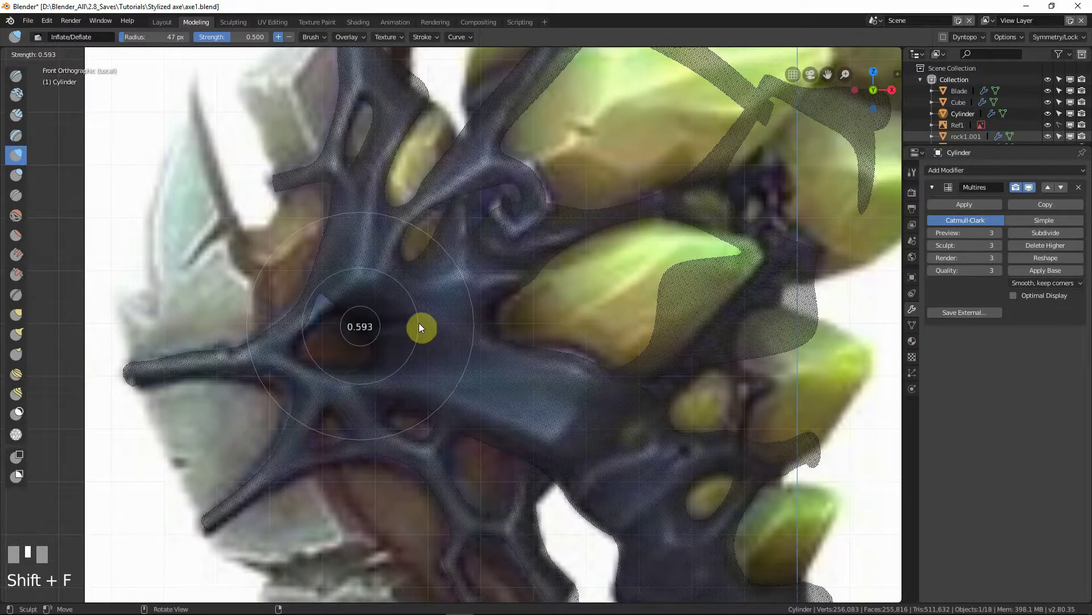
{"action": "left_click", "coordinate": [439, 346]}
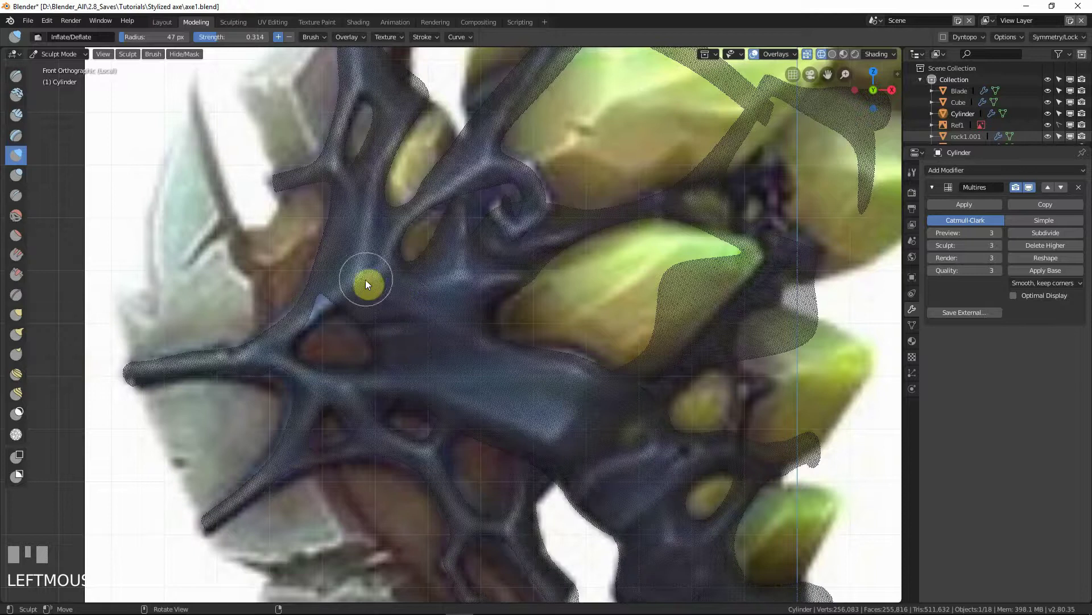
{"action": "key", "text": "f"}
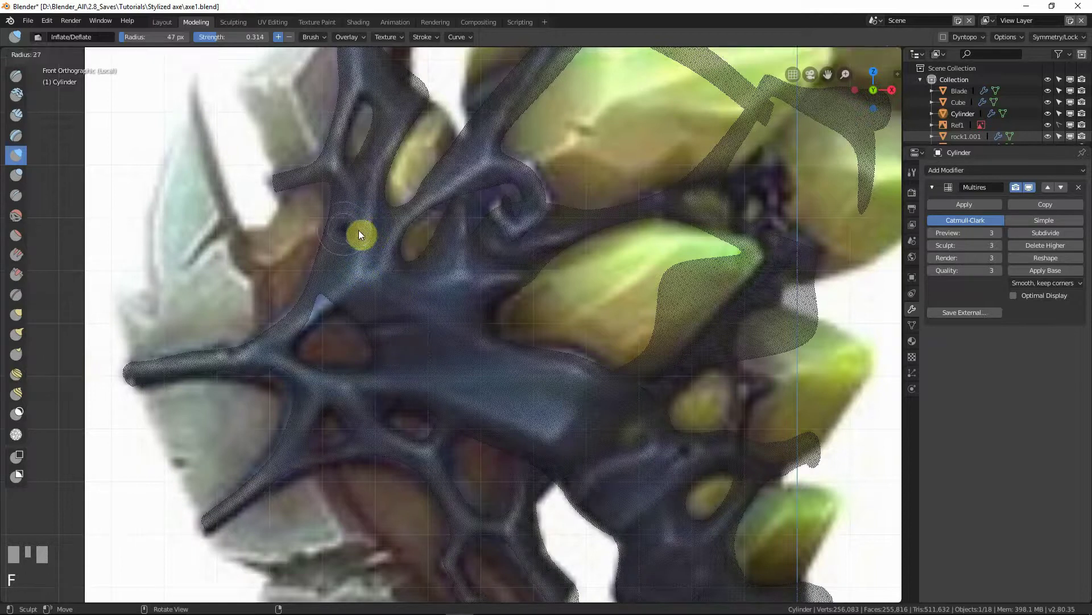
{"action": "left_click", "coordinate": [358, 232]}
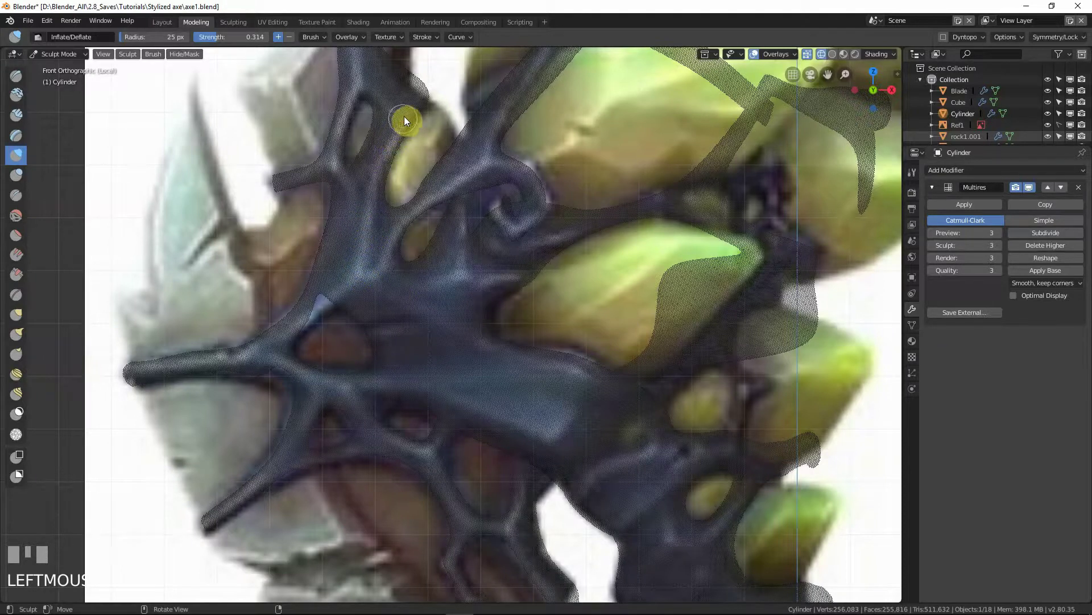
Step: Inflate strokes along the upper branches around the narrow hole and on the small side stub, following the reference highlights
{"action": "mouse_move", "coordinate": [404, 117]}
{"action": "left_mouse_down"}
{"action": "mouse_move", "coordinate": [374, 177]}
{"action": "mouse_move", "coordinate": [360, 274]}
{"action": "left_mouse_up"}
{"action": "left_click_drag", "start_coordinate": [379, 171], "coordinate": [373, 191]}
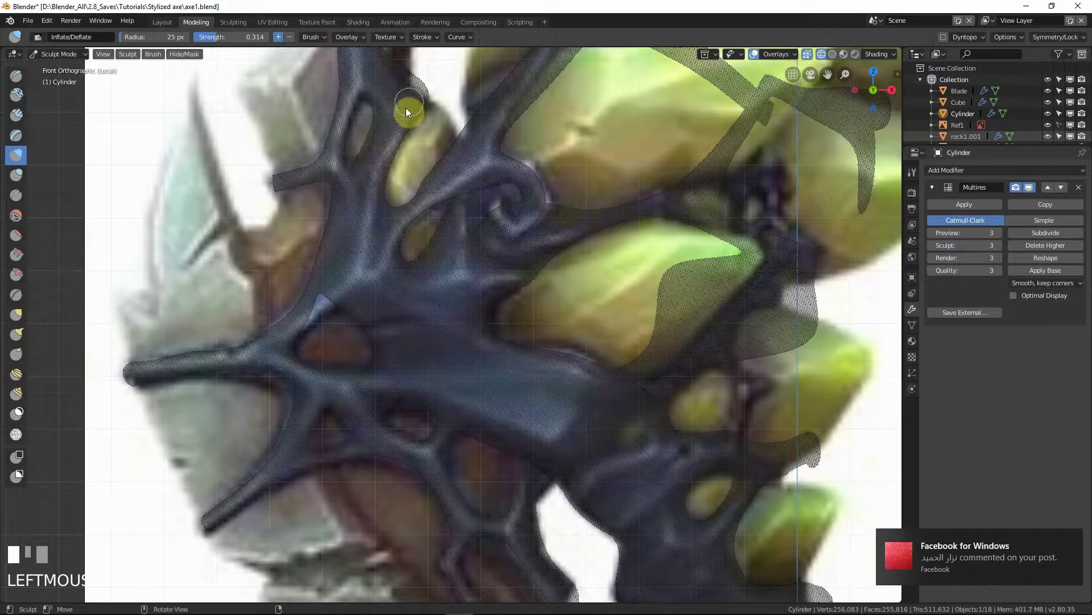
{"action": "mouse_move", "coordinate": [354, 87]}
{"action": "left_mouse_down"}
{"action": "mouse_move", "coordinate": [336, 140]}
{"action": "mouse_move", "coordinate": [354, 214]}
{"action": "left_mouse_up"}
{"action": "mouse_move", "coordinate": [281, 187]}
{"action": "left_mouse_down"}
{"action": "mouse_move", "coordinate": [312, 175]}
{"action": "mouse_move", "coordinate": [278, 185]}
{"action": "mouse_move", "coordinate": [295, 185]}
{"action": "left_mouse_up"}
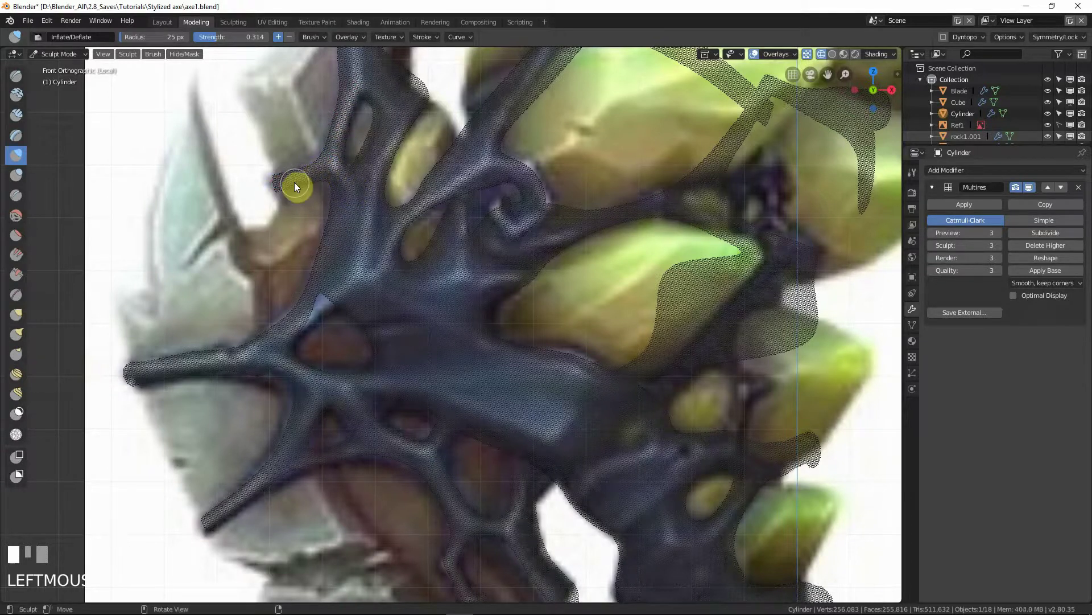
Step: Restrict the Inflate brush to front faces only and return to the handle's modifier settings
{"action": "left_click", "coordinate": [912, 172]}
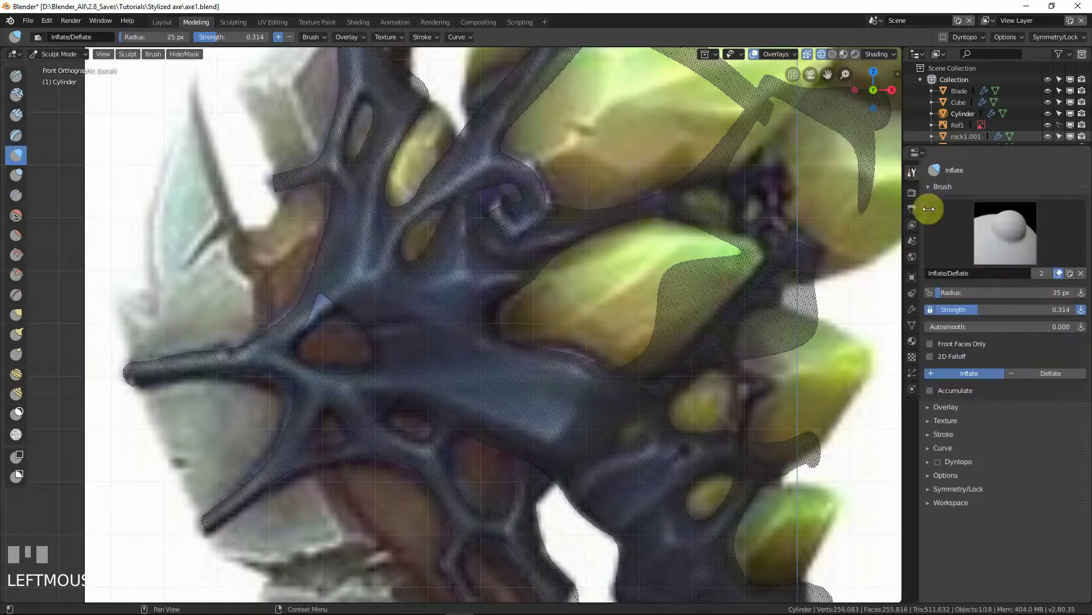
{"action": "left_click", "coordinate": [932, 343]}
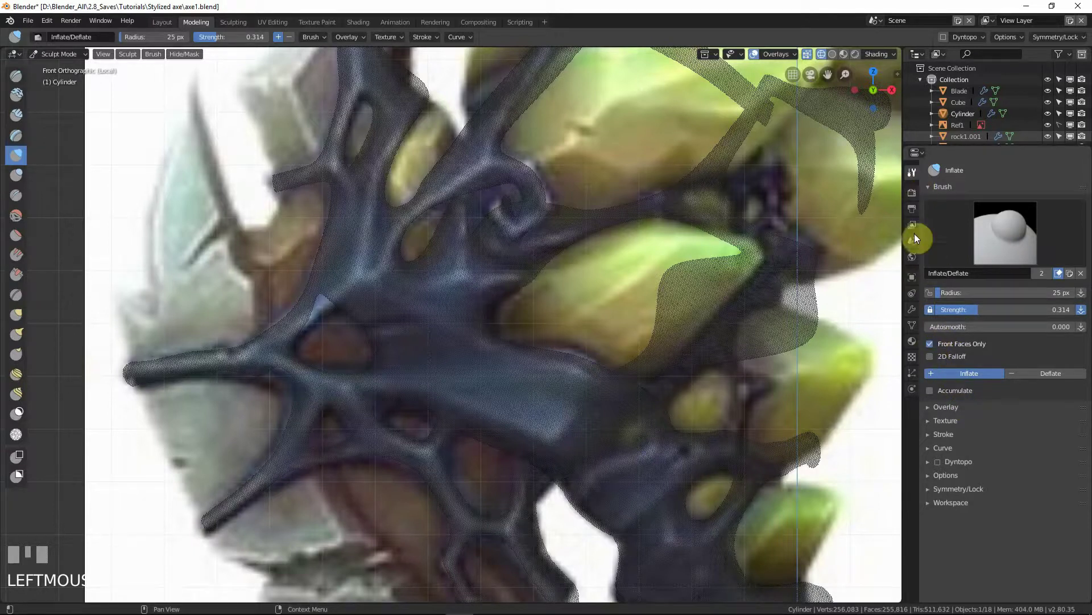
{"action": "left_click", "coordinate": [912, 309]}
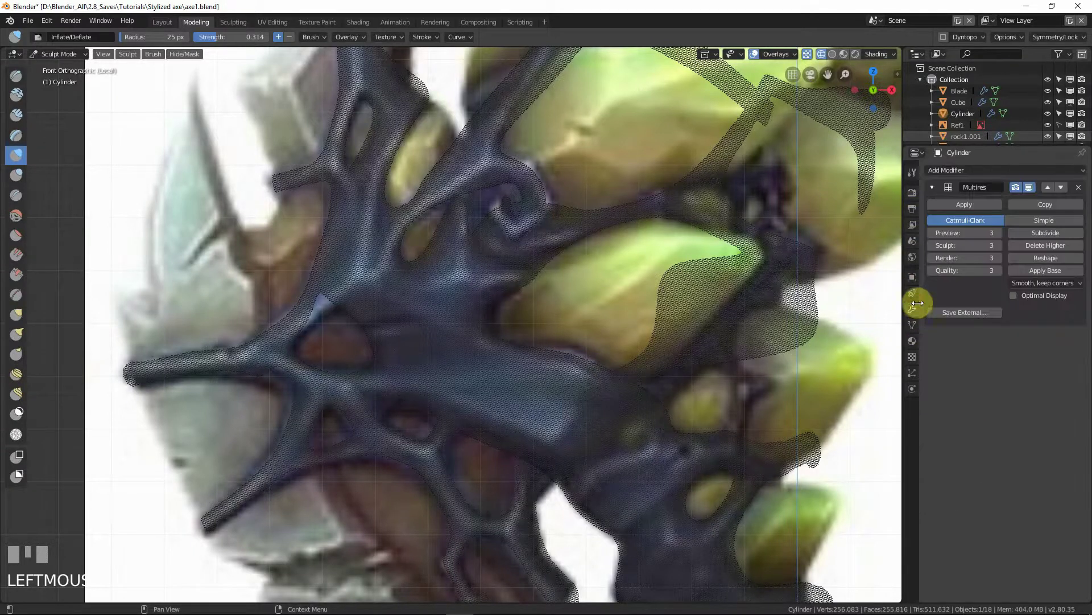
Step: Switch to solid shading, inspect the inflated upper branches up close in perspective, and return to front view
{"action": "key", "text": "z"}
{"action": "middle_click_drag", "start_coordinate": [306, 177], "coordinate": [312, 177]}
{"action": "key", "text": "KP_Decimal"}
{"action": "middle_click_drag", "start_coordinate": [464, 361], "coordinate": [479, 332]}
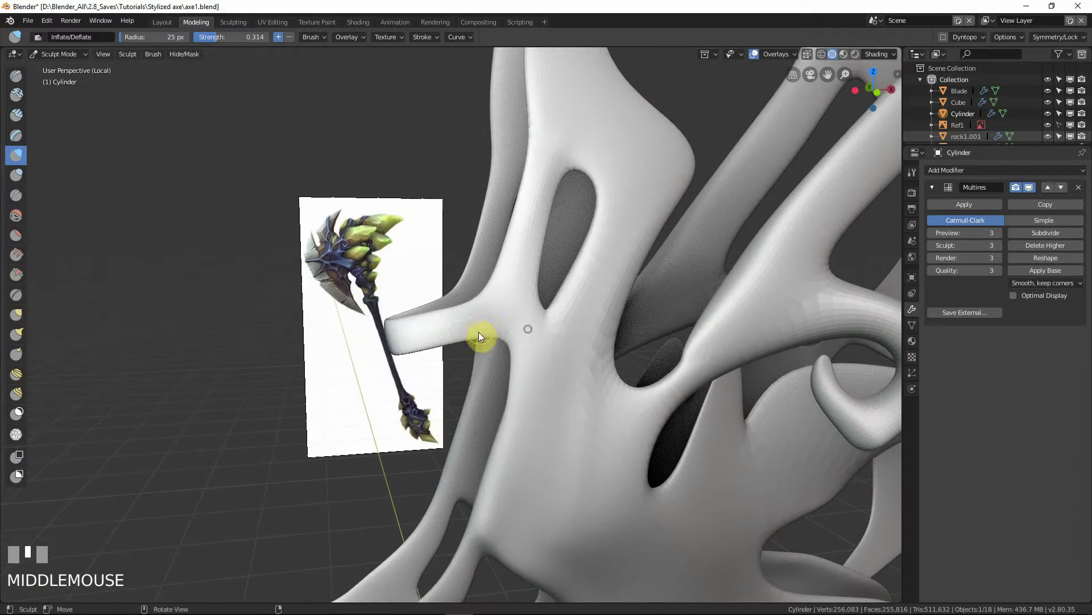
{"action": "key", "text": "KP_1"}
Step: With the Inflate radius at 43 px, build up a ridge along the upper branch beside the hole, and undo the last stroke
{"action": "mouse_move", "coordinate": [605, 420]}
{"action": "middle_mouse_down", "text": "ctrl"}
{"action": "mouse_move", "coordinate": [593, 422]}
{"action": "mouse_move", "coordinate": [588, 486]}
{"action": "mouse_move", "coordinate": [500, 390]}
{"action": "mouse_move", "coordinate": [483, 298]}
{"action": "middle_mouse_up", "text": "ctrl"}
{"action": "key", "text": "f"}
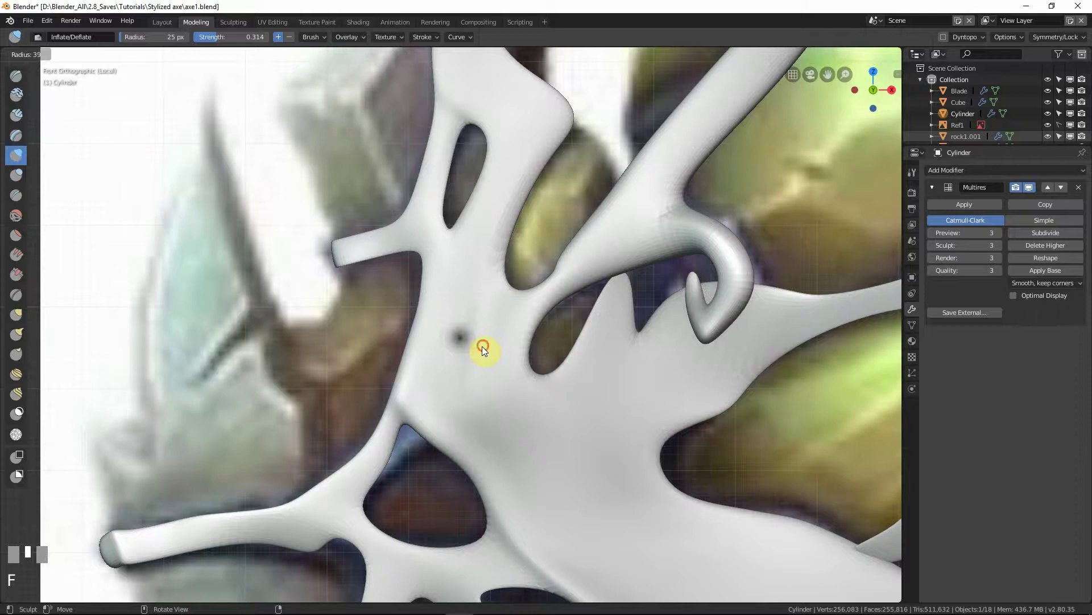
{"action": "left_click", "coordinate": [483, 287]}
{"action": "left_click_drag", "start_coordinate": [471, 348], "coordinate": [506, 203]}
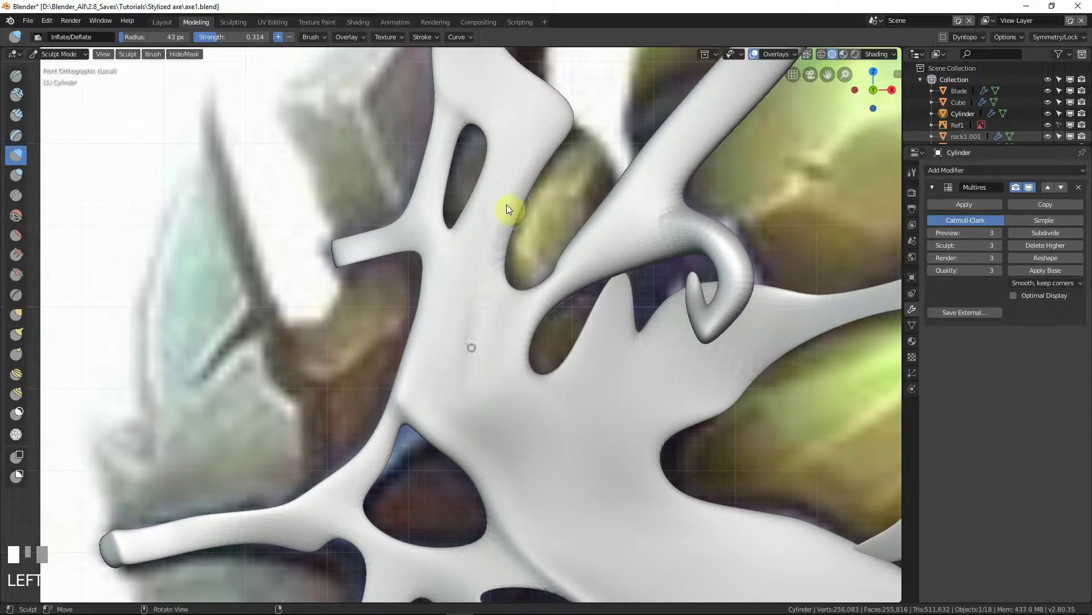
{"action": "left_click_drag", "start_coordinate": [478, 296], "coordinate": [497, 217]}
{"action": "mouse_move", "coordinate": [480, 275]}
{"action": "left_mouse_down"}
{"action": "mouse_move", "coordinate": [565, 121]}
{"action": "mouse_move", "coordinate": [495, 242]}
{"action": "left_mouse_up"}
{"action": "mouse_move", "coordinate": [558, 116]}
{"action": "left_mouse_down"}
{"action": "mouse_move", "coordinate": [502, 220]}
{"action": "mouse_move", "coordinate": [477, 302]}
{"action": "mouse_move", "coordinate": [466, 402]}
{"action": "mouse_move", "coordinate": [480, 385]}
{"action": "mouse_move", "coordinate": [490, 412]}
{"action": "mouse_move", "coordinate": [493, 398]}
{"action": "left_mouse_up"}
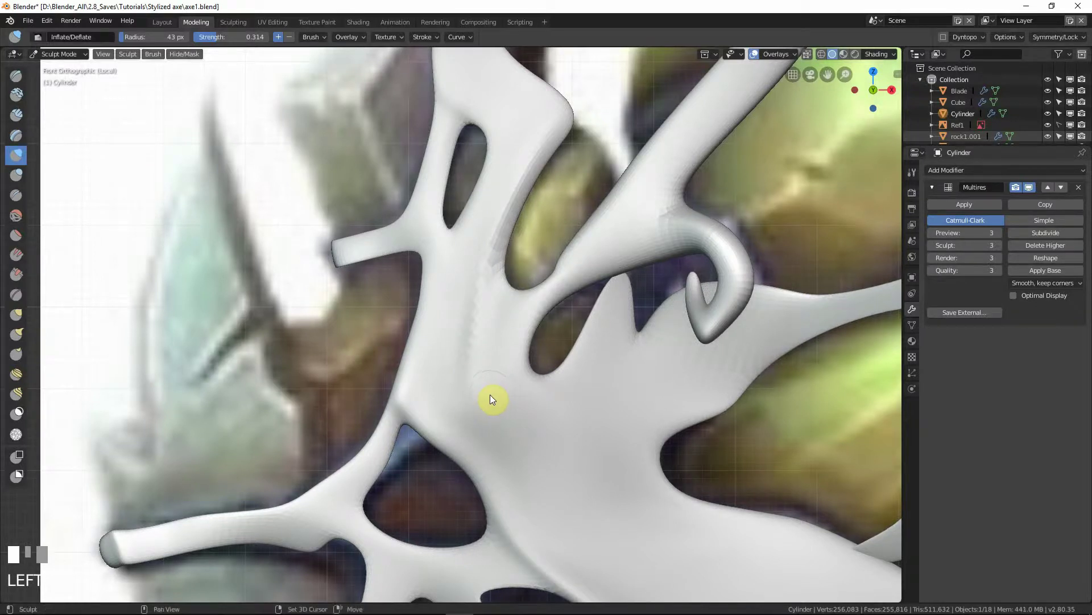
{"action": "key", "text": "ctrl+z"}
Step: Set the Inflate radius to 62 px and raise the surface where the upper branch ridge meets the main body
{"action": "key", "text": "f"}
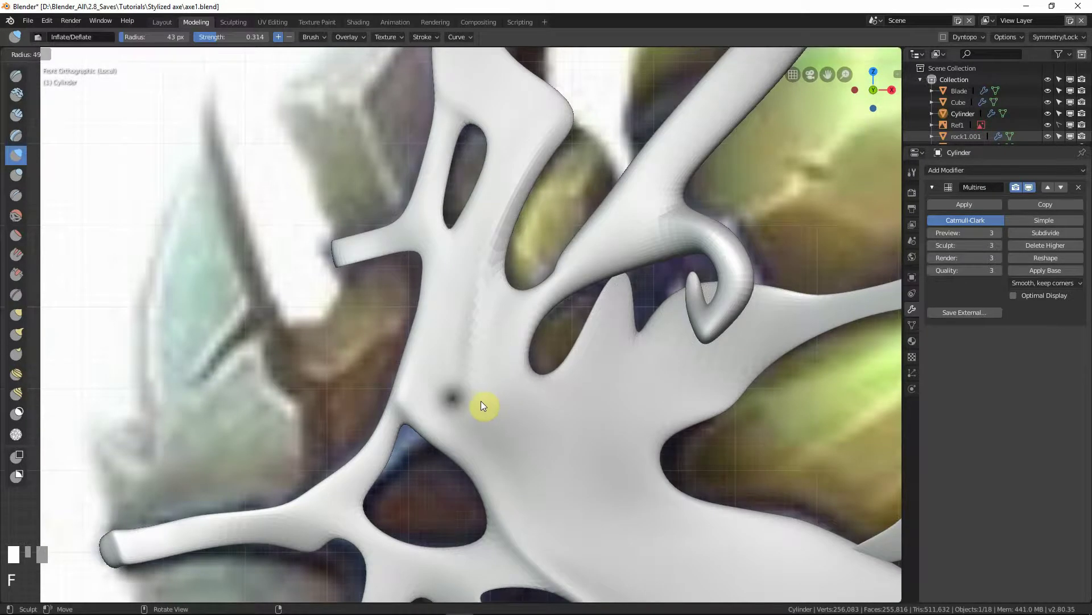
{"action": "left_click", "coordinate": [487, 407]}
{"action": "mouse_move", "coordinate": [474, 391]}
{"action": "left_mouse_down"}
{"action": "mouse_move", "coordinate": [492, 404]}
{"action": "mouse_move", "coordinate": [493, 377]}
{"action": "mouse_move", "coordinate": [514, 402]}
{"action": "left_mouse_up"}
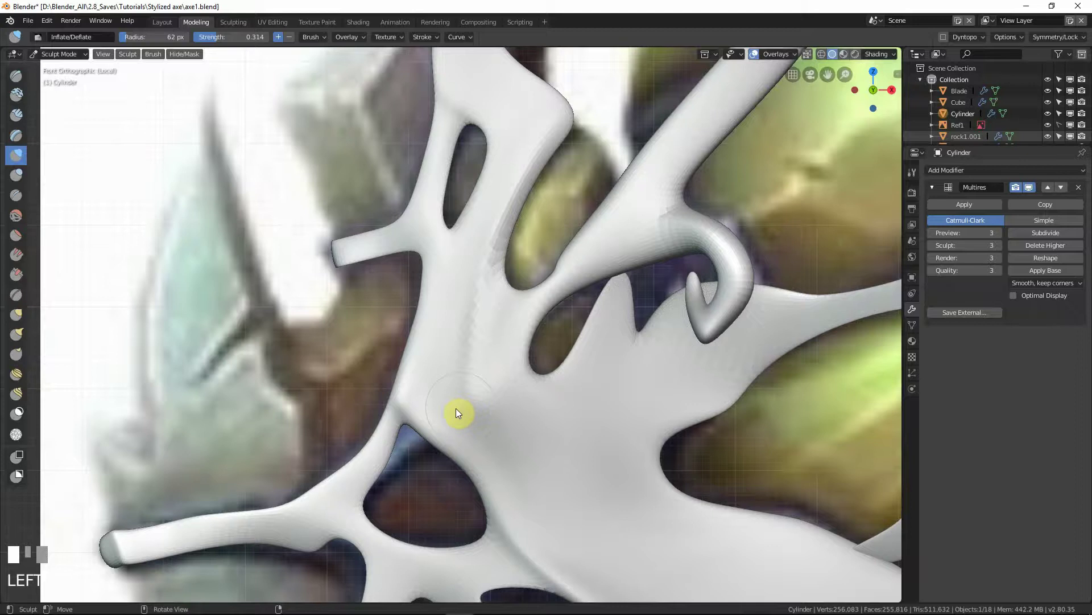
Step: Set the Inflate radius to 52 px and raise the surface where the upper branch ridge meets the body, just above the large hole
{"action": "key", "text": "f"}
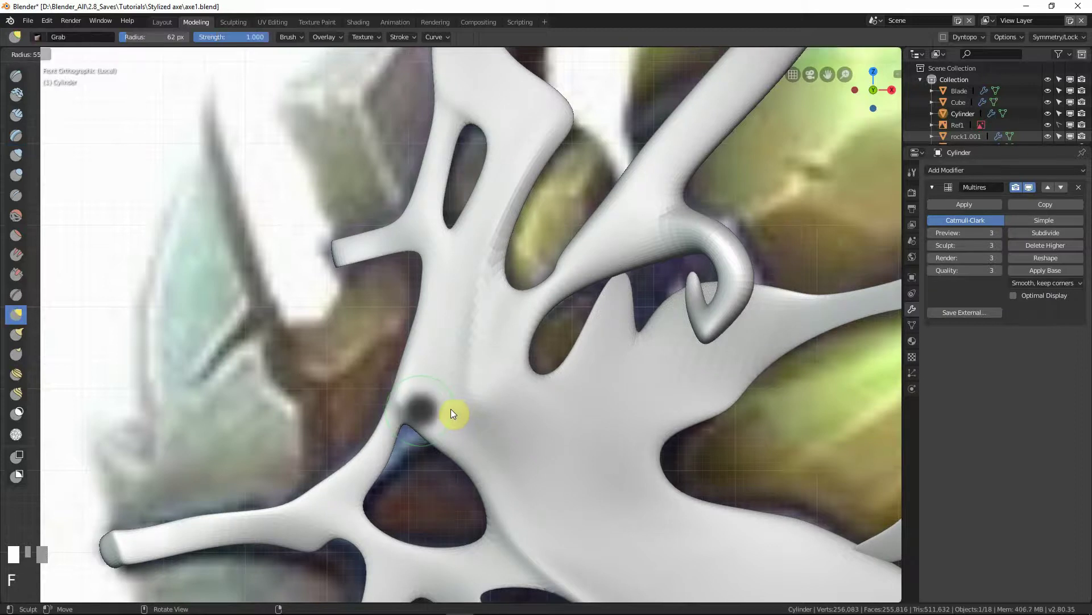
{"action": "left_click", "coordinate": [450, 408]}
{"action": "key", "text": "shift+z"}
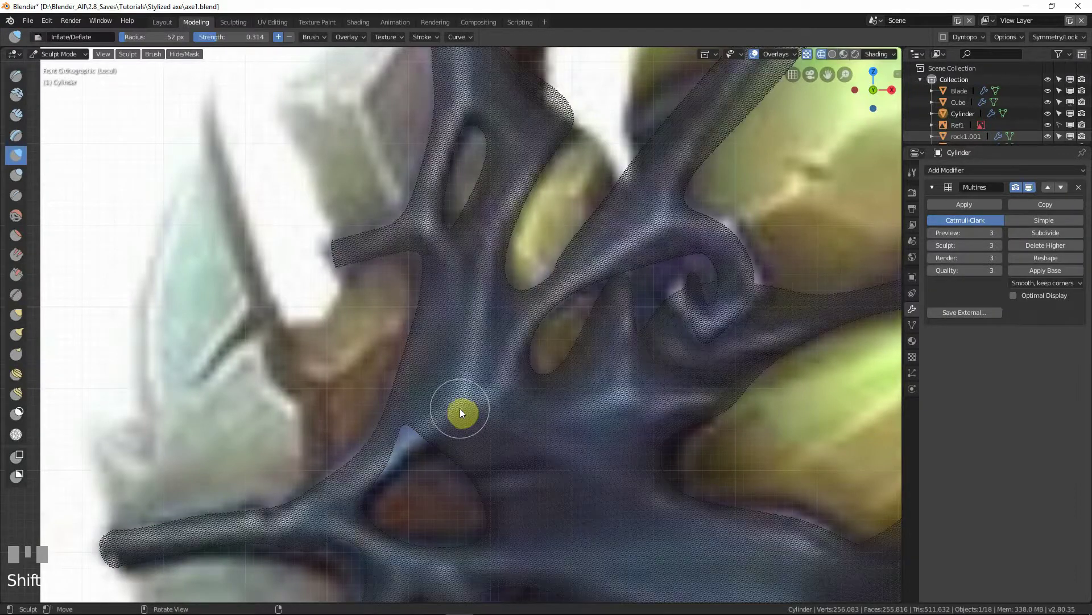
{"action": "key", "text": "shift+z"}
{"action": "mouse_move", "coordinate": [457, 410]}
{"action": "left_mouse_down"}
{"action": "mouse_move", "coordinate": [405, 411]}
{"action": "mouse_move", "coordinate": [468, 401]}
{"action": "mouse_move", "coordinate": [456, 411]}
{"action": "mouse_move", "coordinate": [407, 411]}
{"action": "mouse_move", "coordinate": [439, 408]}
{"action": "left_mouse_up"}
Step: Enable Smooth Stroke for the Inflate brush and raise a ridge from the branch junction diagonally along the main body's upper edge
{"action": "mouse_move", "coordinate": [542, 460]}
{"action": "middle_mouse_down", "text": "shift"}
{"action": "mouse_move", "coordinate": [463, 374]}
{"action": "mouse_move", "coordinate": [461, 386]}
{"action": "mouse_move", "coordinate": [494, 406]}
{"action": "mouse_move", "coordinate": [429, 376]}
{"action": "middle_mouse_up", "text": "shift"}
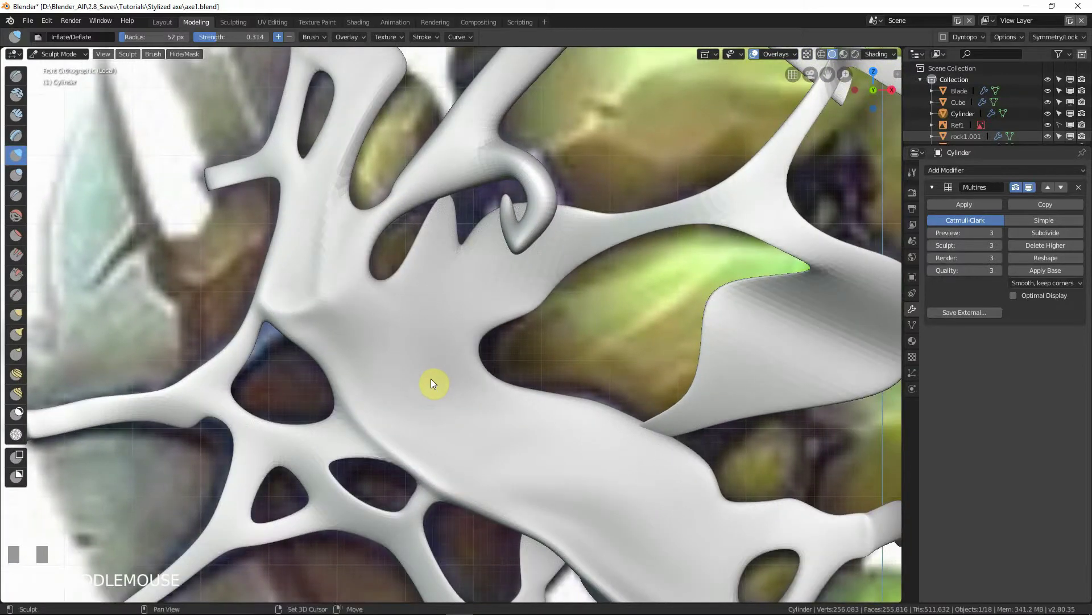
{"action": "key", "text": "shift+z"}
{"action": "key", "text": "shift+z"}
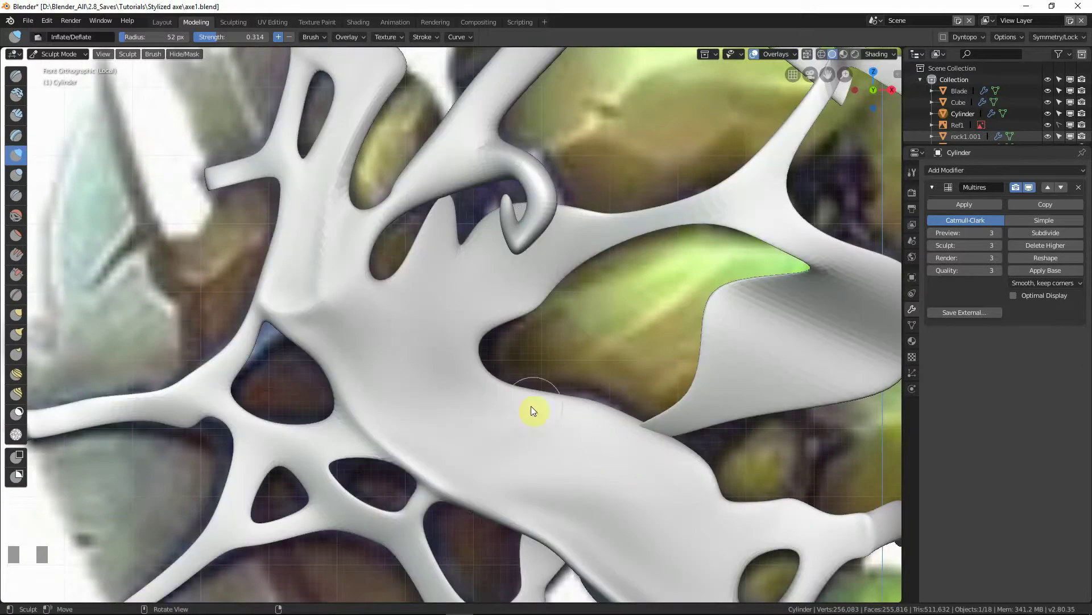
{"action": "left_click", "coordinate": [331, 308]}
{"action": "left_click", "coordinate": [424, 38]}
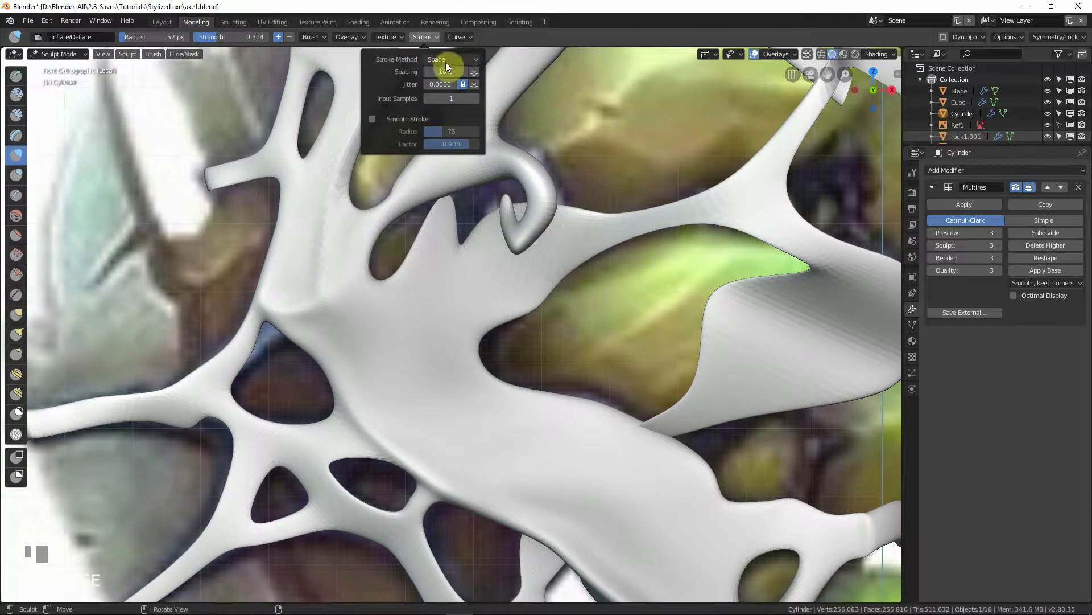
{"action": "left_click", "coordinate": [372, 120]}
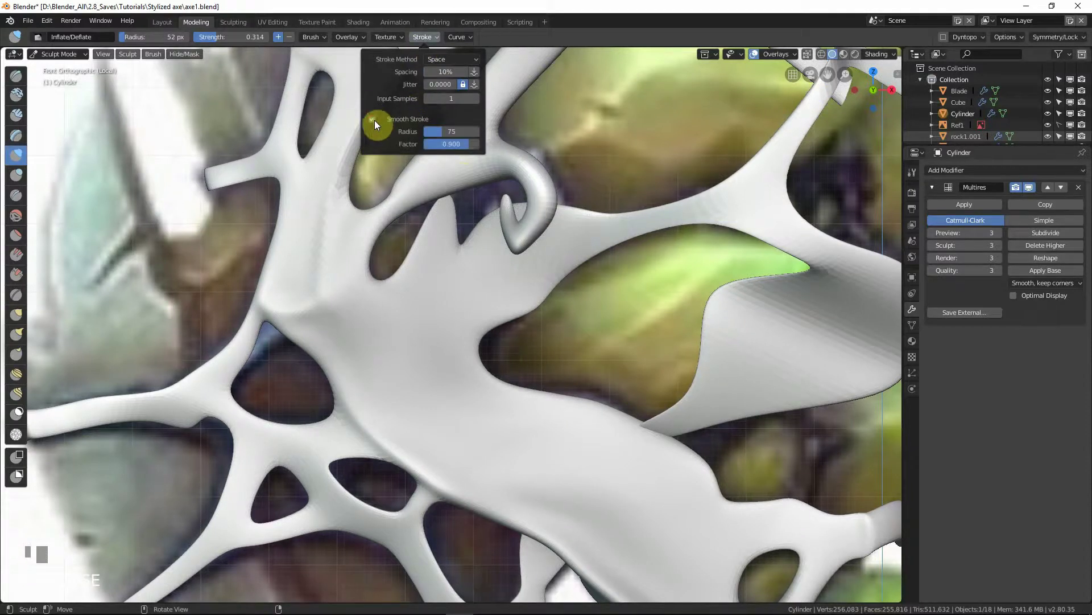
{"action": "mouse_move", "coordinate": [330, 299]}
{"action": "left_mouse_down"}
{"action": "mouse_move", "coordinate": [497, 404]}
{"action": "mouse_move", "coordinate": [670, 458]}
{"action": "left_mouse_up"}
{"action": "left_click_drag", "start_coordinate": [332, 303], "coordinate": [421, 360]}
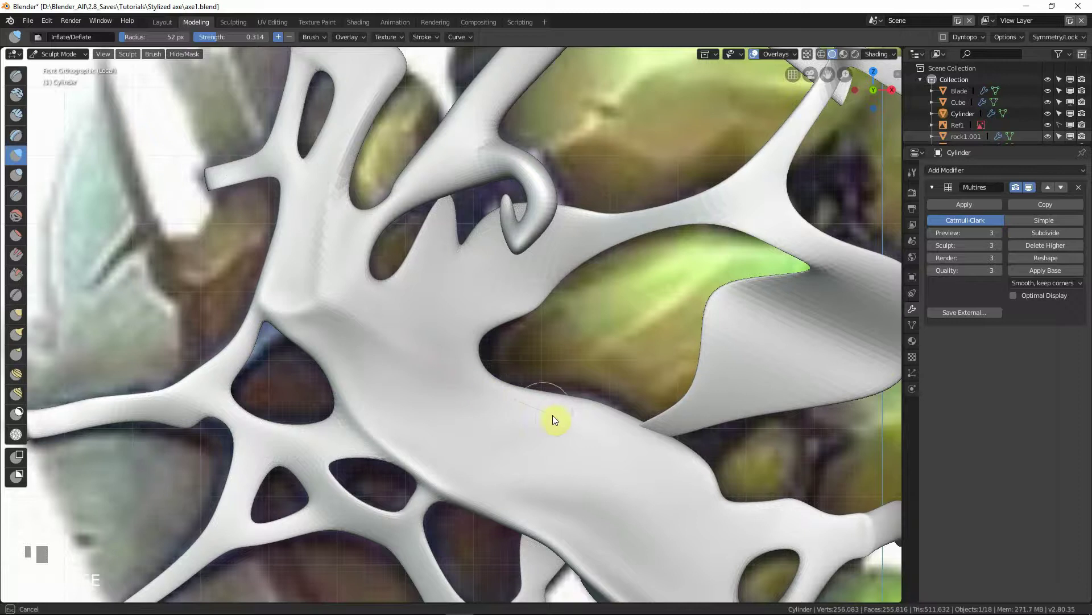
{"action": "mouse_move", "coordinate": [555, 419]}
{"action": "left_mouse_down"}
{"action": "mouse_move", "coordinate": [694, 470]}
{"action": "mouse_move", "coordinate": [653, 453]}
{"action": "left_mouse_up"}
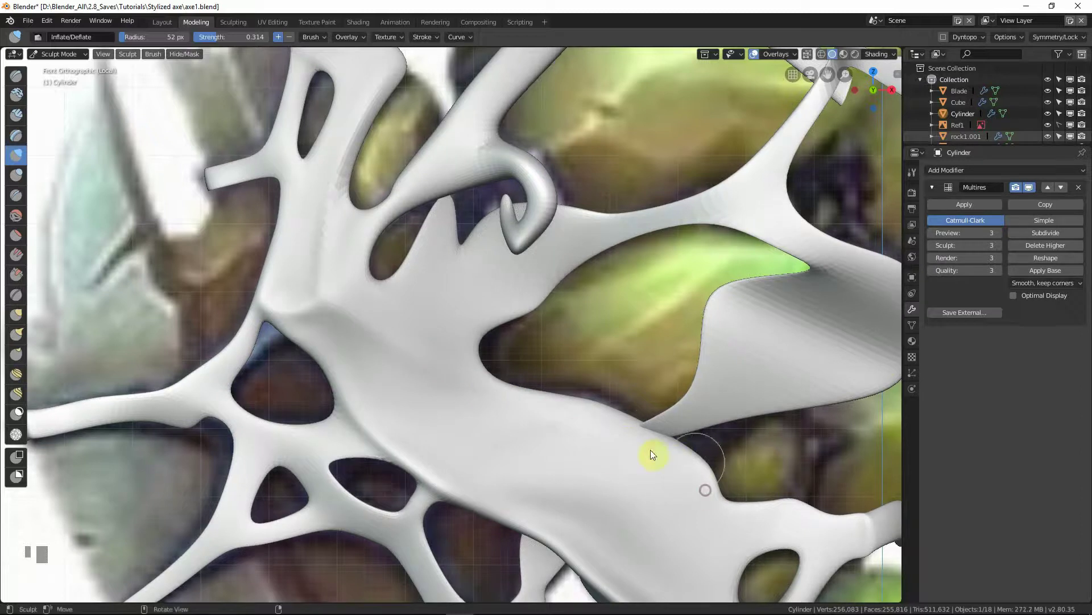
Step: Set the Inflate strength to 0.526 and build up the ridge along the main body's upper edge down toward the small hole
{"action": "key", "text": "shift+f"}
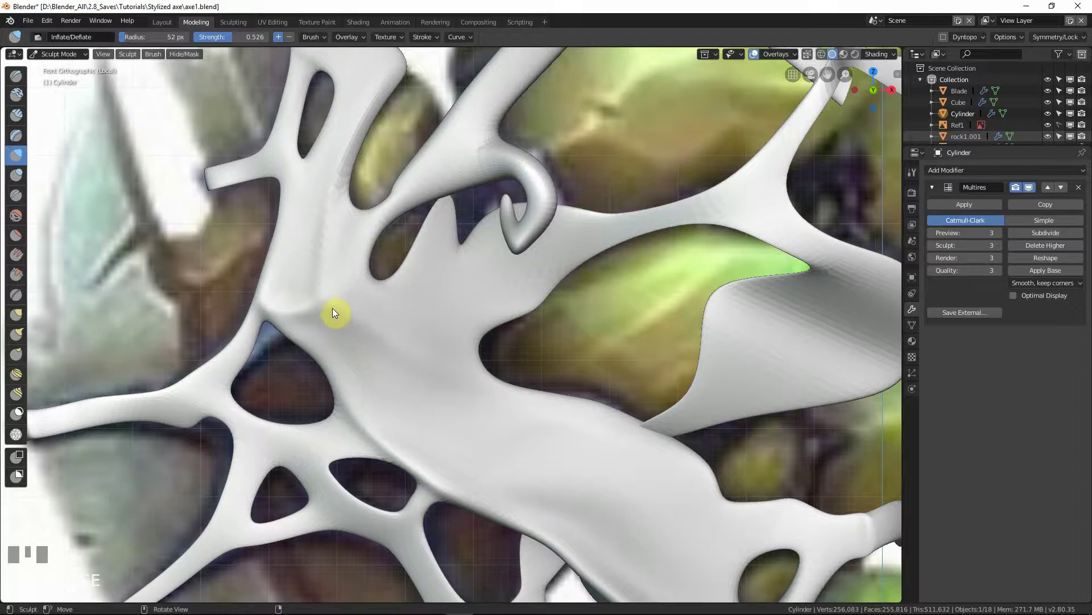
{"action": "mouse_move", "coordinate": [332, 308]}
{"action": "left_mouse_down"}
{"action": "mouse_move", "coordinate": [546, 406]}
{"action": "mouse_move", "coordinate": [483, 383]}
{"action": "mouse_move", "coordinate": [506, 396]}
{"action": "left_mouse_up"}
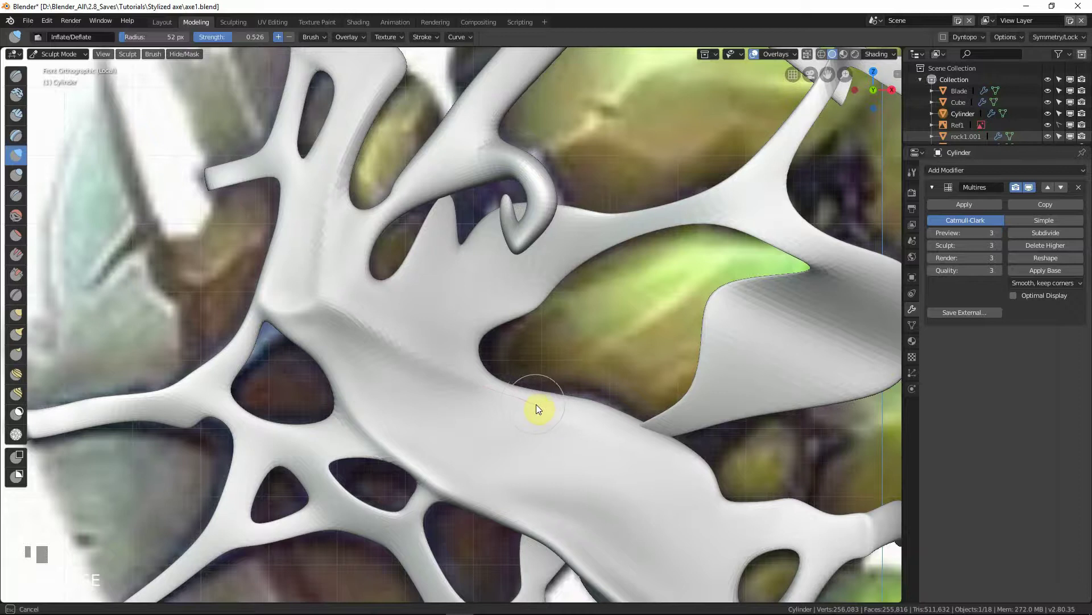
{"action": "left_click_drag", "start_coordinate": [575, 417], "coordinate": [631, 433]}
{"action": "left_click_drag", "start_coordinate": [700, 464], "coordinate": [745, 537]}
{"action": "mouse_move", "coordinate": [477, 379]}
{"action": "left_mouse_down"}
{"action": "mouse_move", "coordinate": [667, 442]}
{"action": "mouse_move", "coordinate": [704, 473]}
{"action": "left_mouse_up"}
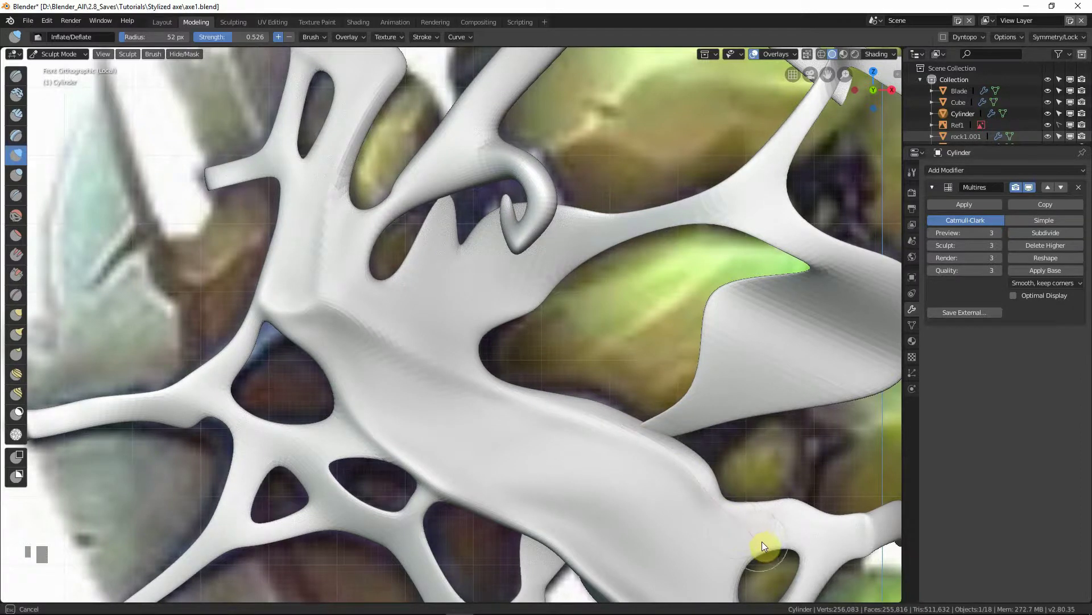
Step: Compare the lower body with the reference image and inflate a stroke across it beside the small hole
{"action": "mouse_move", "coordinate": [783, 516]}
{"action": "middle_mouse_down"}
{"action": "mouse_move", "coordinate": [708, 494]}
{"action": "mouse_move", "coordinate": [585, 342]}
{"action": "middle_mouse_up"}
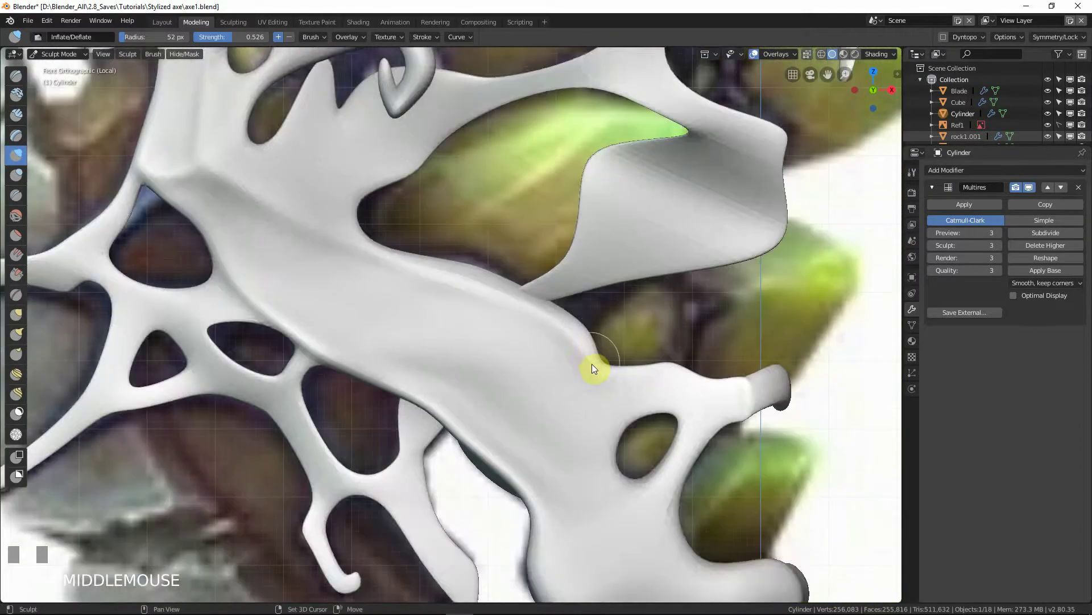
{"action": "key", "text": "shift+z"}
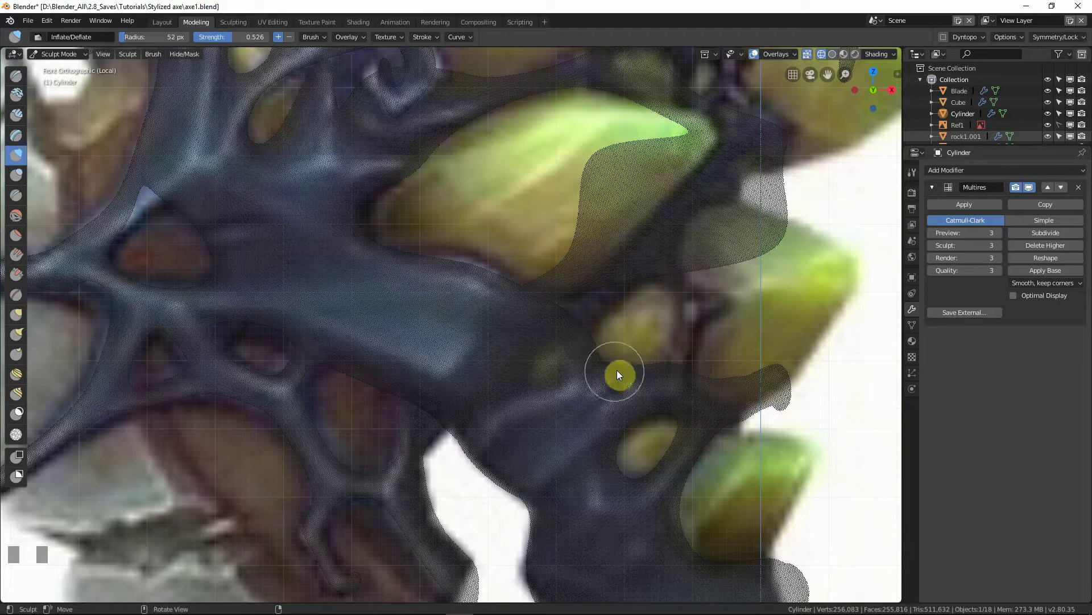
{"action": "key", "text": "shift+z"}
{"action": "key", "text": "shift+z"}
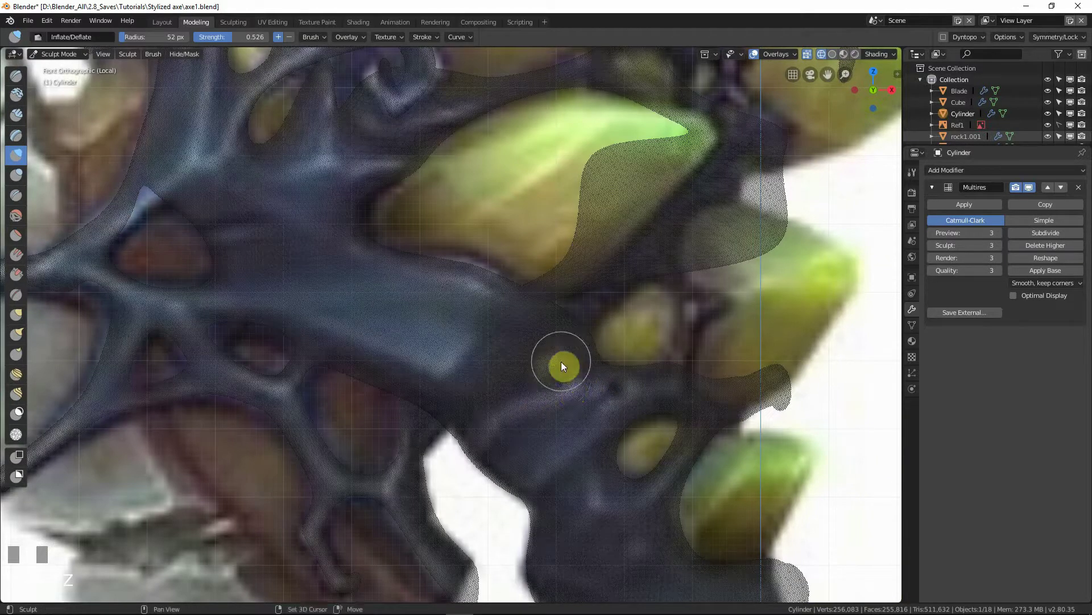
{"action": "key", "text": "shift+z"}
{"action": "mouse_move", "coordinate": [577, 373]}
{"action": "left_mouse_down"}
{"action": "mouse_move", "coordinate": [546, 427]}
{"action": "mouse_move", "coordinate": [515, 427]}
{"action": "left_mouse_up"}
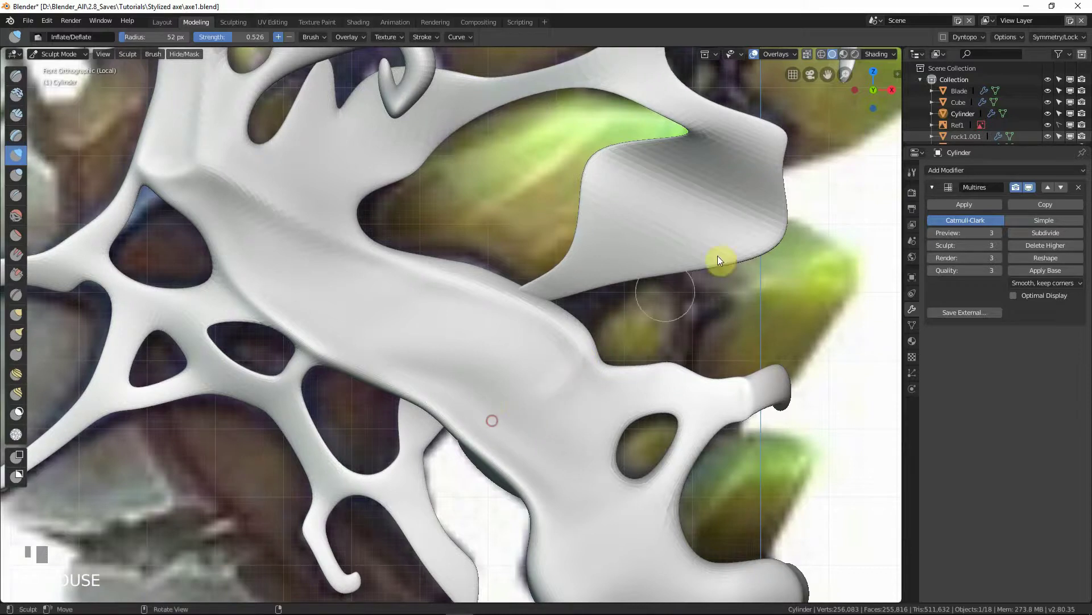
{"action": "key", "text": "shift+z"}
{"action": "key", "text": "shift+z"}
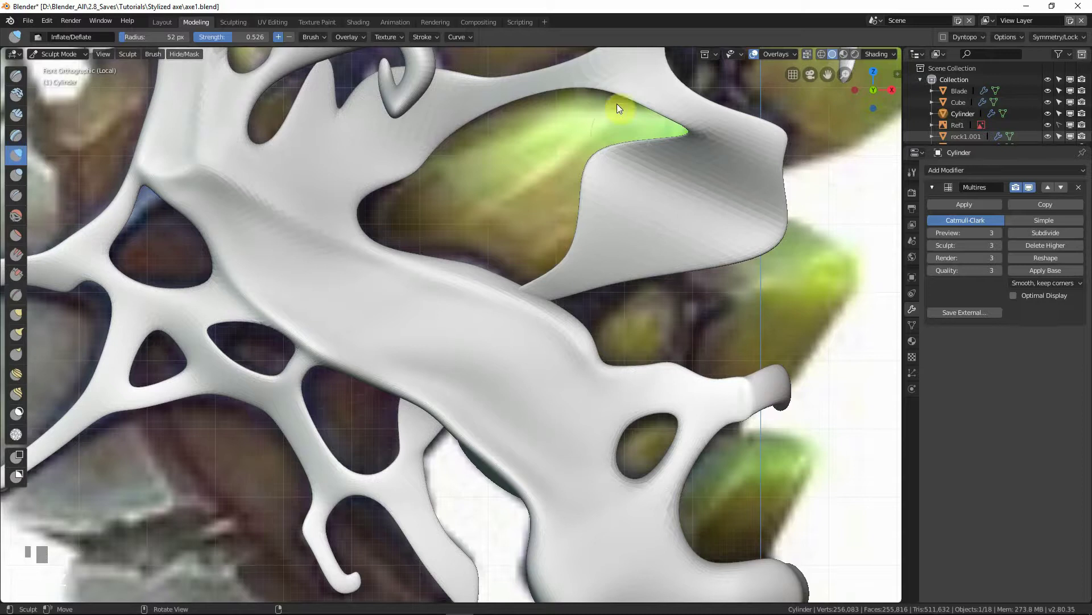
Step: Disable Smooth Stroke for the Inflate brush and set its strength to 1.000
{"action": "left_click", "coordinate": [425, 38]}
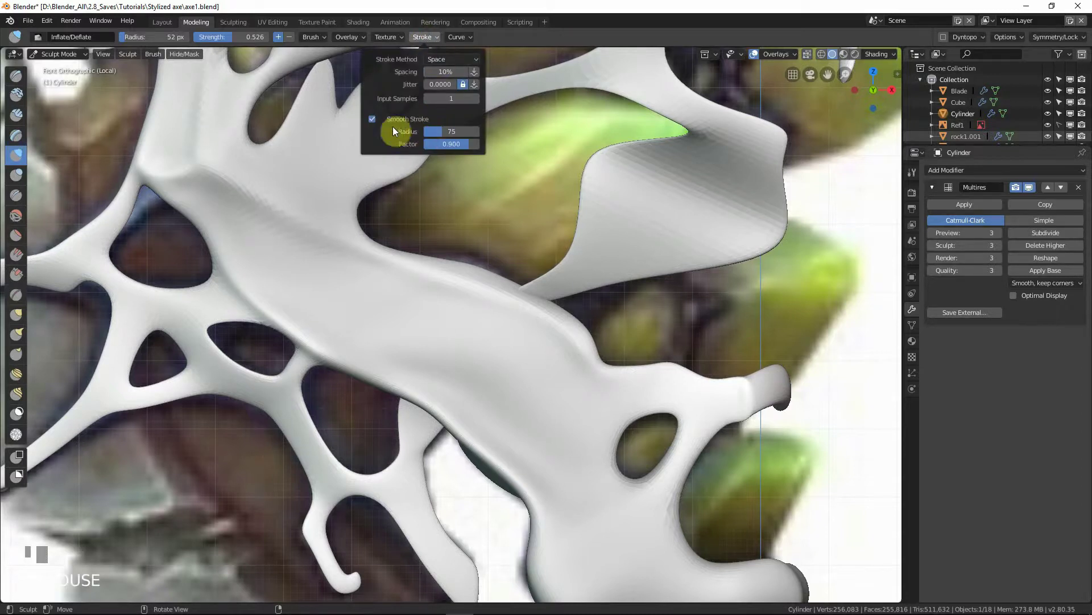
{"action": "left_click", "coordinate": [374, 122]}
{"action": "key", "text": "shift+f"}
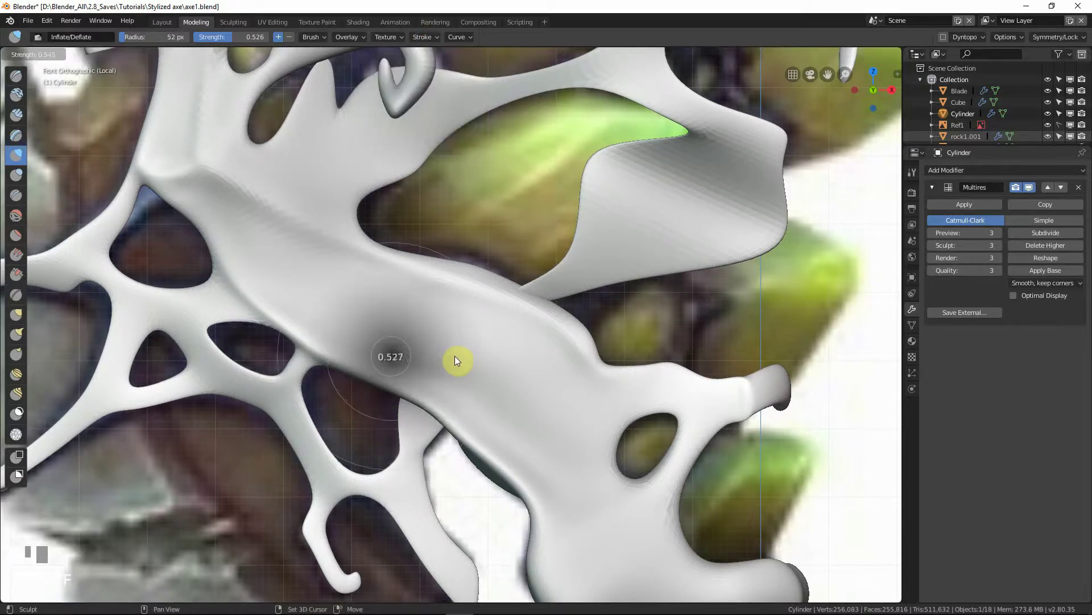
{"action": "left_click", "coordinate": [407, 354]}
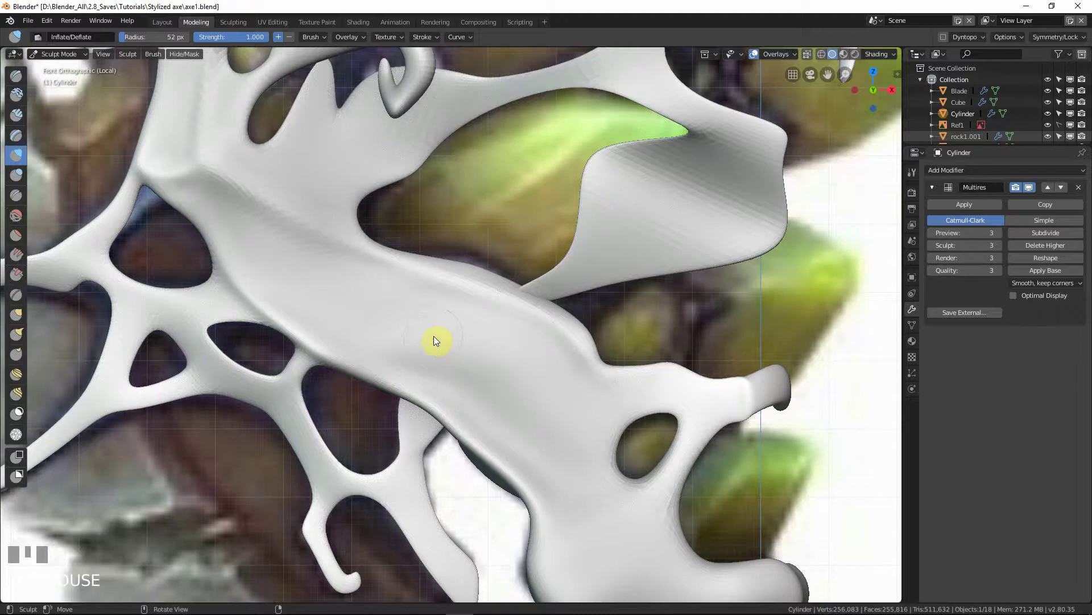
Step: Try several full-strength Inflate strokes for a diagonal ridge along the middle of the main body, undoing each one
{"action": "left_click_drag", "start_coordinate": [437, 341], "coordinate": [478, 363]}
{"action": "left_click_drag", "start_coordinate": [530, 401], "coordinate": [590, 429]}
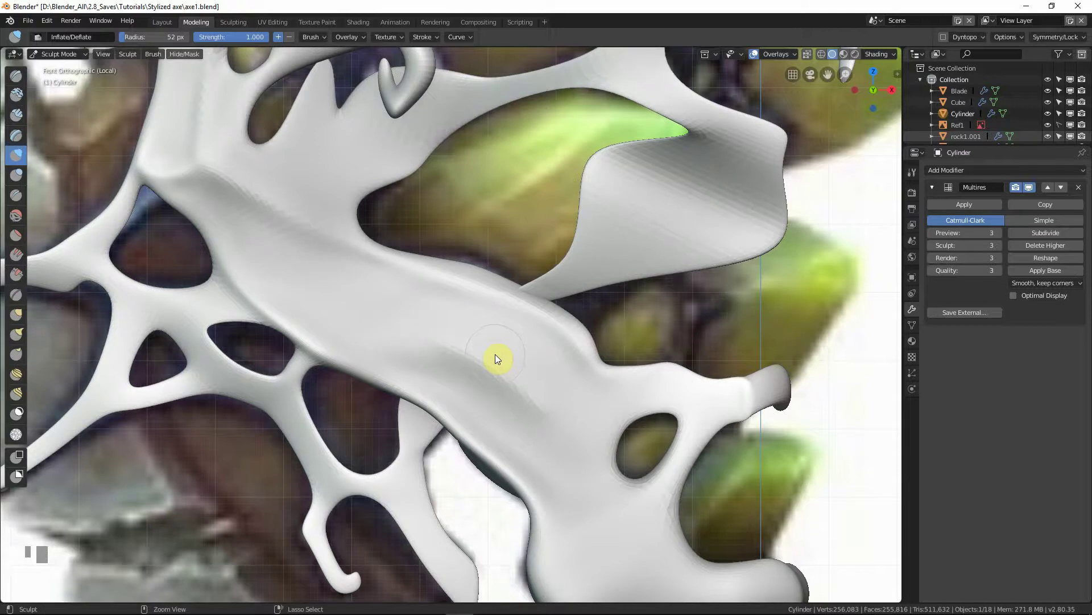
{"action": "key", "text": "ctrl+z"}
{"action": "left_click_drag", "start_coordinate": [399, 323], "coordinate": [480, 367]}
{"action": "left_click_drag", "start_coordinate": [528, 392], "coordinate": [557, 423]}
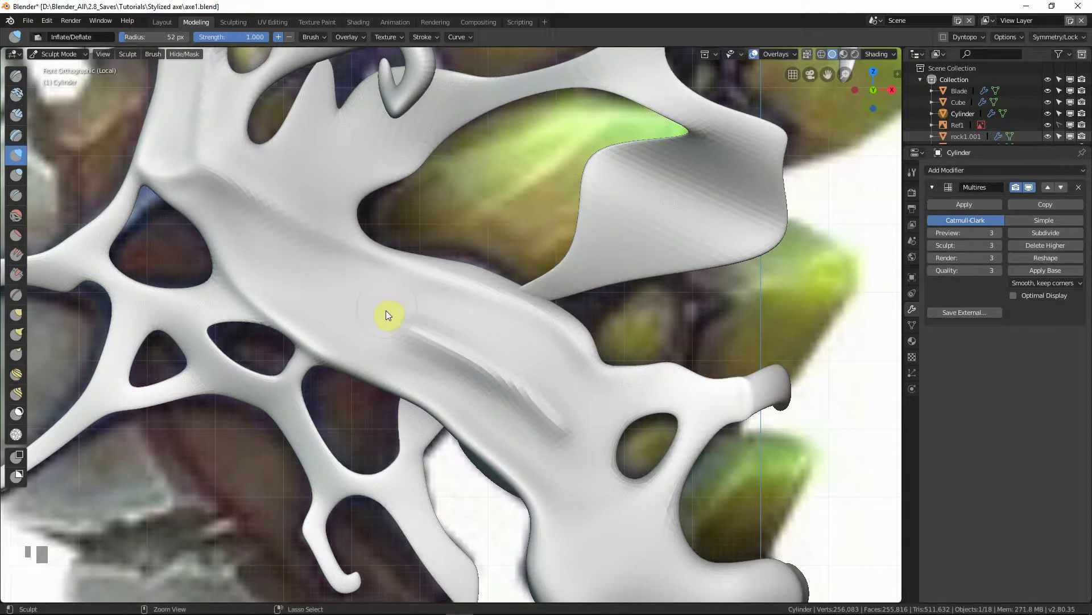
{"action": "key", "text": "ctrl+z"}
{"action": "left_click_drag", "start_coordinate": [420, 336], "coordinate": [471, 352]}
{"action": "left_click_drag", "start_coordinate": [501, 388], "coordinate": [505, 389]}
{"action": "key", "text": "ctrl+z"}
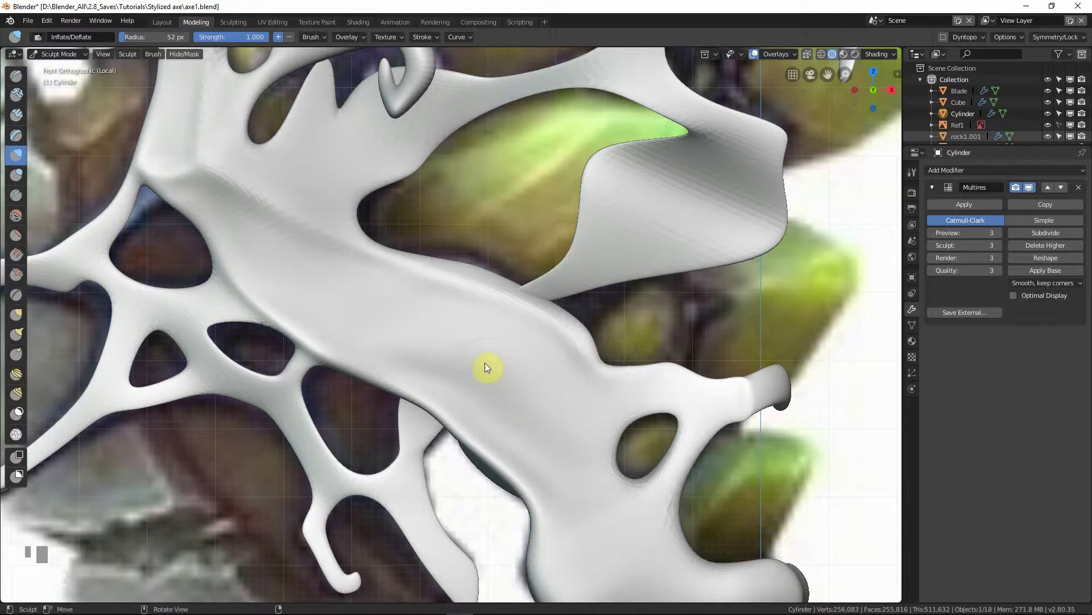
Step: Set the Inflate radius to 32 px, try a thinner diagonal ridge along the main body, and undo it
{"action": "key", "text": "f"}
{"action": "left_click", "coordinate": [469, 367]}
{"action": "left_click_drag", "start_coordinate": [397, 331], "coordinate": [473, 351]}
{"action": "left_click_drag", "start_coordinate": [521, 404], "coordinate": [595, 416]}
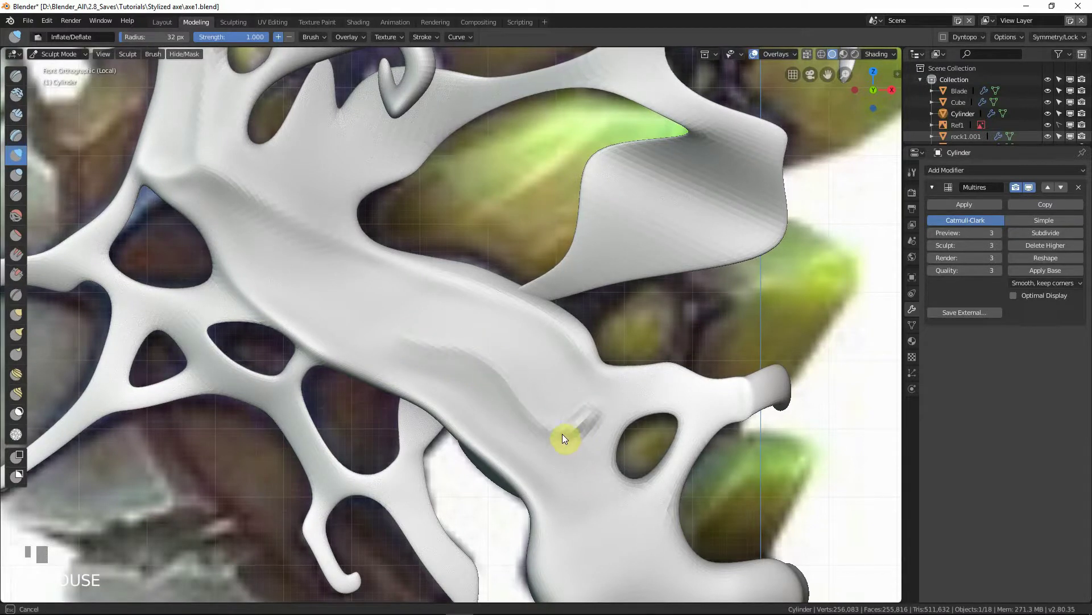
{"action": "key", "text": "ctrl+z"}
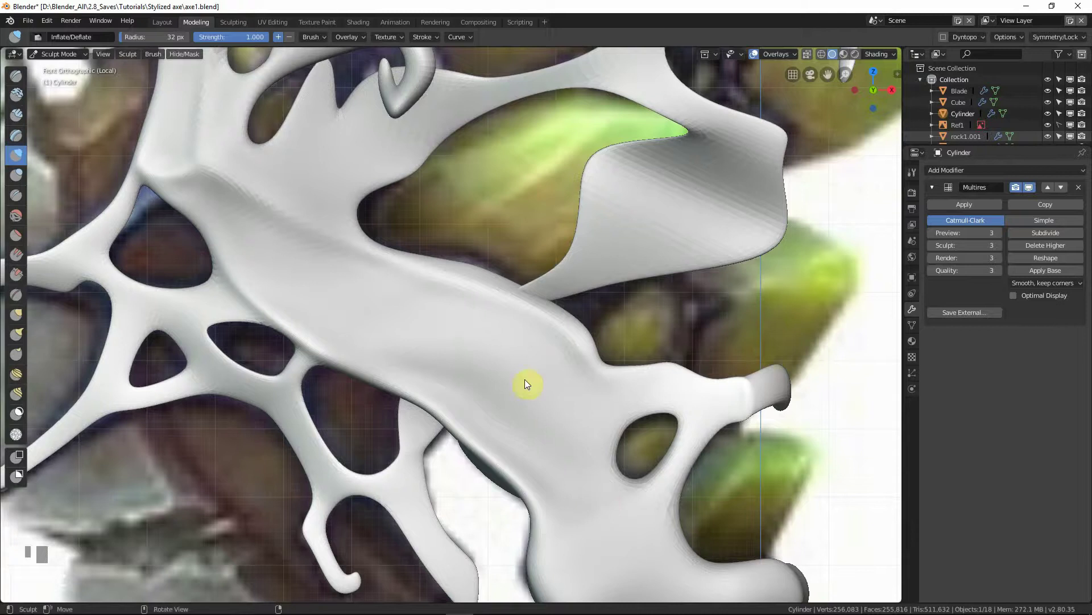
Step: Following the reference, inflate a curved ridge across the main body's lower end, reinforcing it with the strength set to 0.440
{"action": "key", "text": "shift+z"}
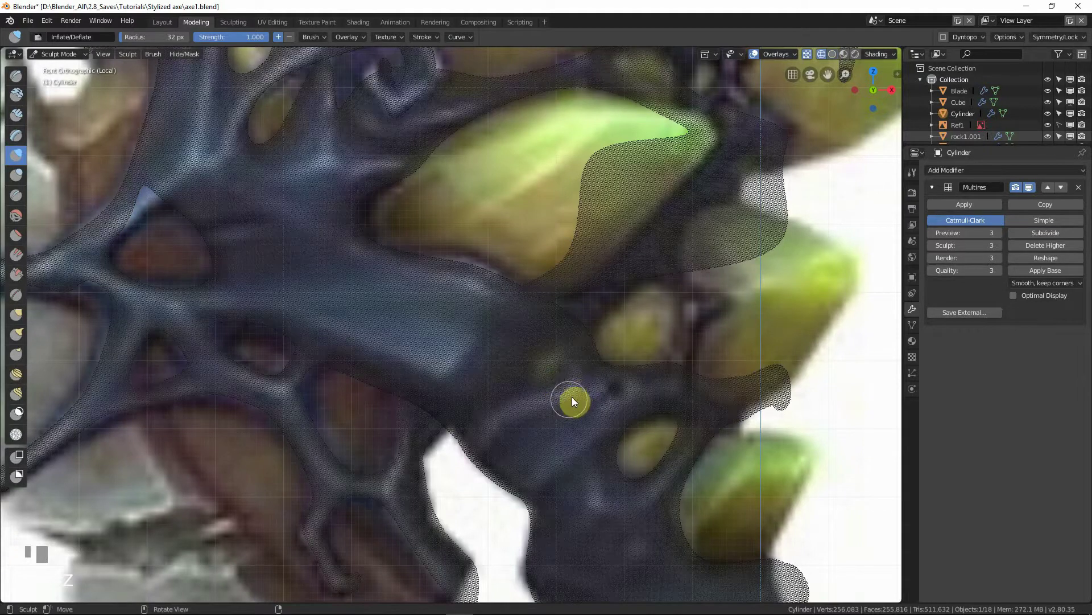
{"action": "key", "text": "shift+z"}
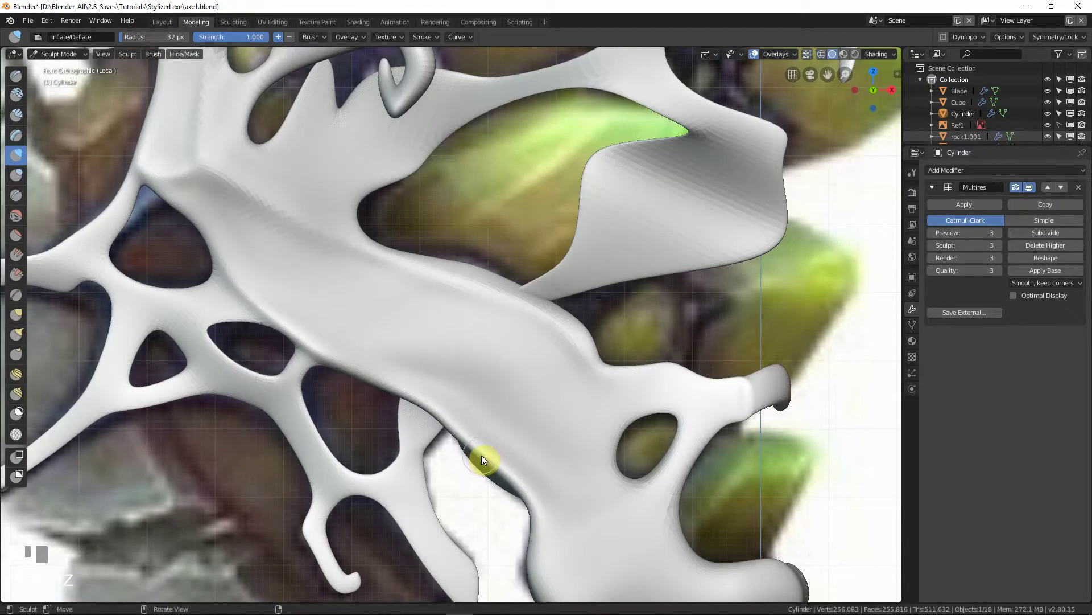
{"action": "mouse_move", "coordinate": [483, 450]}
{"action": "left_mouse_down"}
{"action": "mouse_move", "coordinate": [490, 415]}
{"action": "mouse_move", "coordinate": [582, 374]}
{"action": "left_mouse_up"}
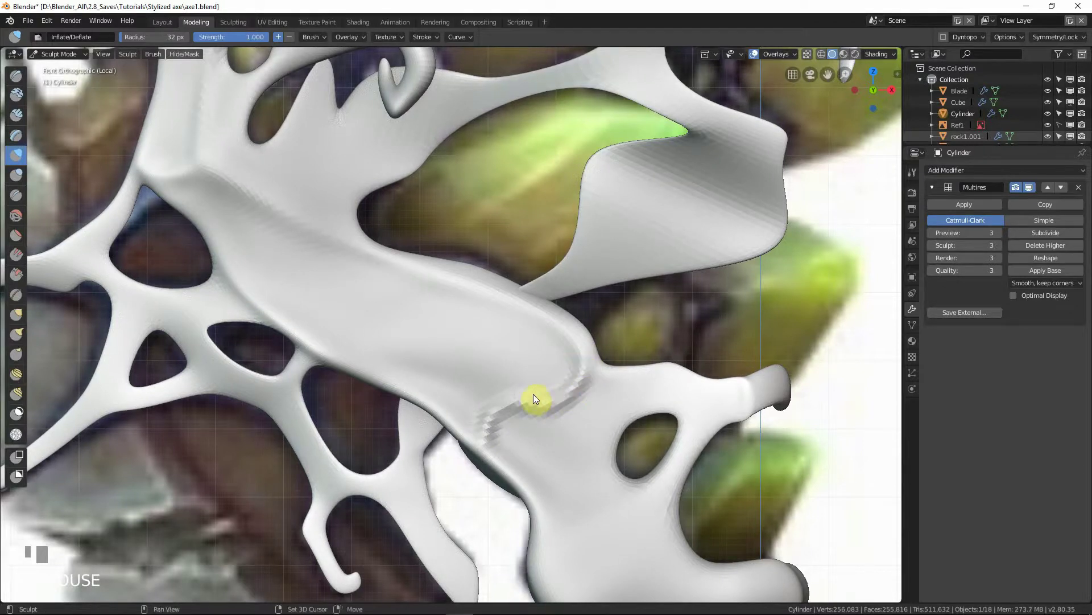
{"action": "key", "text": "shift+f"}
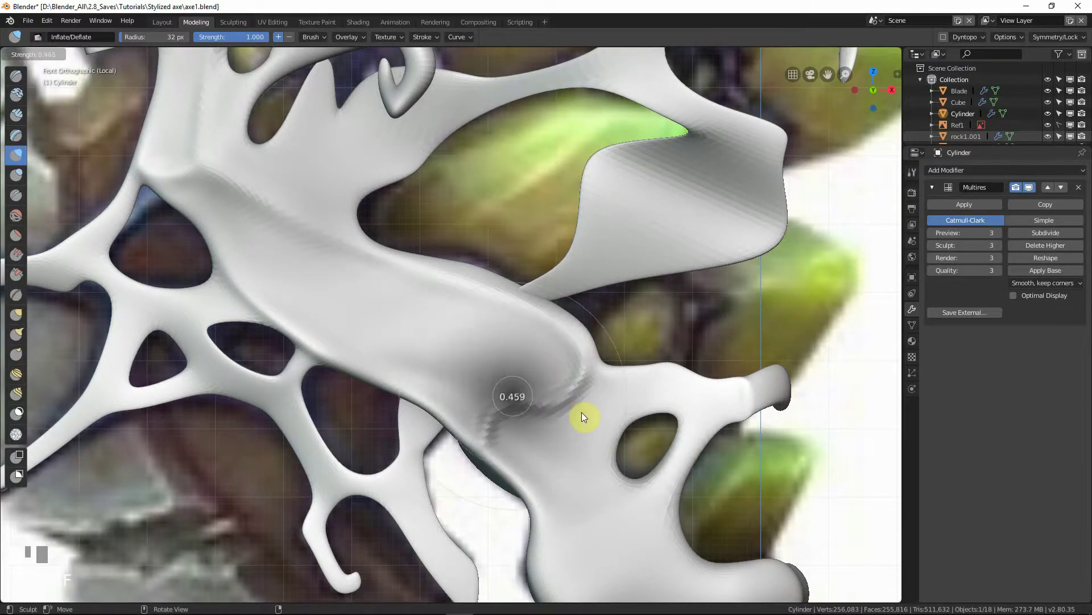
{"action": "left_click", "coordinate": [582, 412]}
{"action": "mouse_move", "coordinate": [496, 415]}
{"action": "left_mouse_down"}
{"action": "mouse_move", "coordinate": [552, 400]}
{"action": "mouse_move", "coordinate": [580, 369]}
{"action": "left_mouse_up"}
Step: Following the reference, inflate thin diagonal ridges between the small hole and the body's lower edge, checking them from another angle
{"action": "key", "text": "shift+z"}
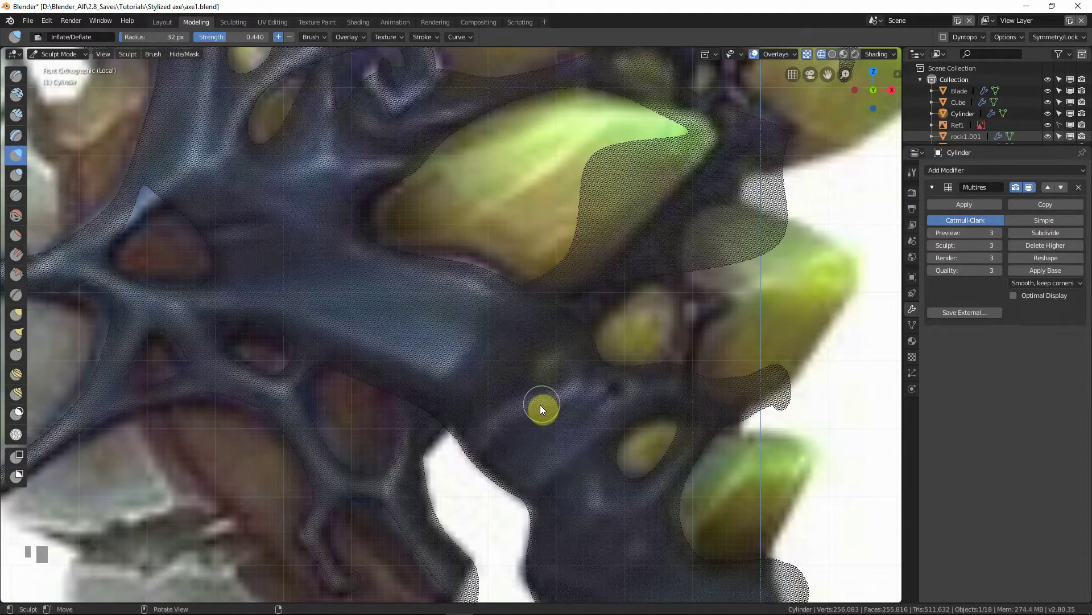
{"action": "key", "text": "shift+z"}
{"action": "middle_click_drag", "start_coordinate": [594, 441], "coordinate": [564, 356], "text": "ctrl"}
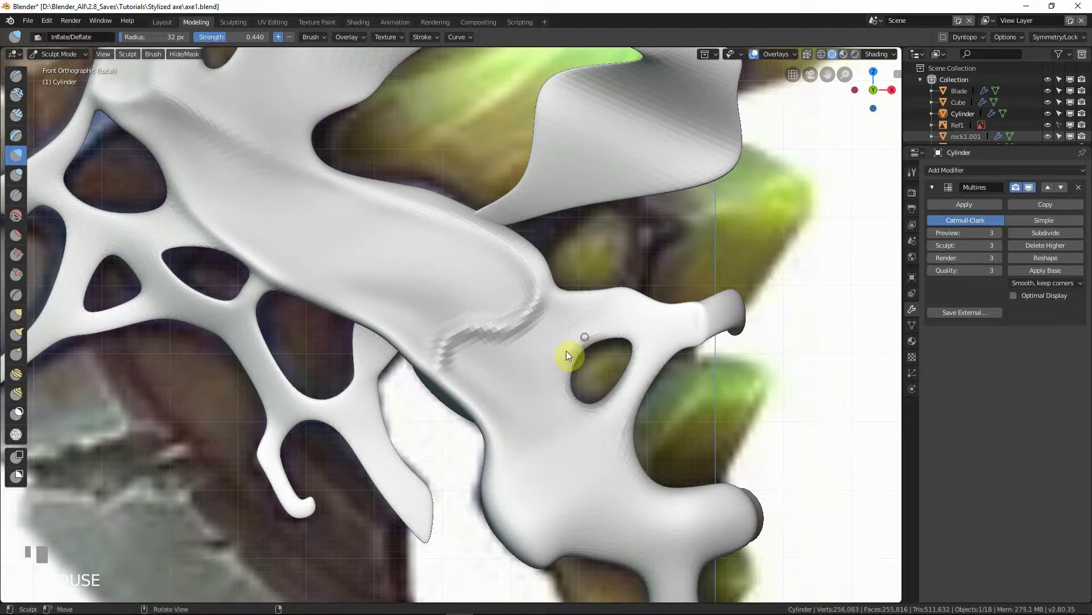
{"action": "key", "text": "shift+z"}
{"action": "key", "text": "shift+z"}
{"action": "left_click_drag", "start_coordinate": [559, 352], "coordinate": [515, 395]}
{"action": "left_click_drag", "start_coordinate": [556, 361], "coordinate": [482, 410]}
{"action": "middle_click_drag", "start_coordinate": [531, 391], "coordinate": [520, 411]}
{"action": "key", "text": "KP_1"}
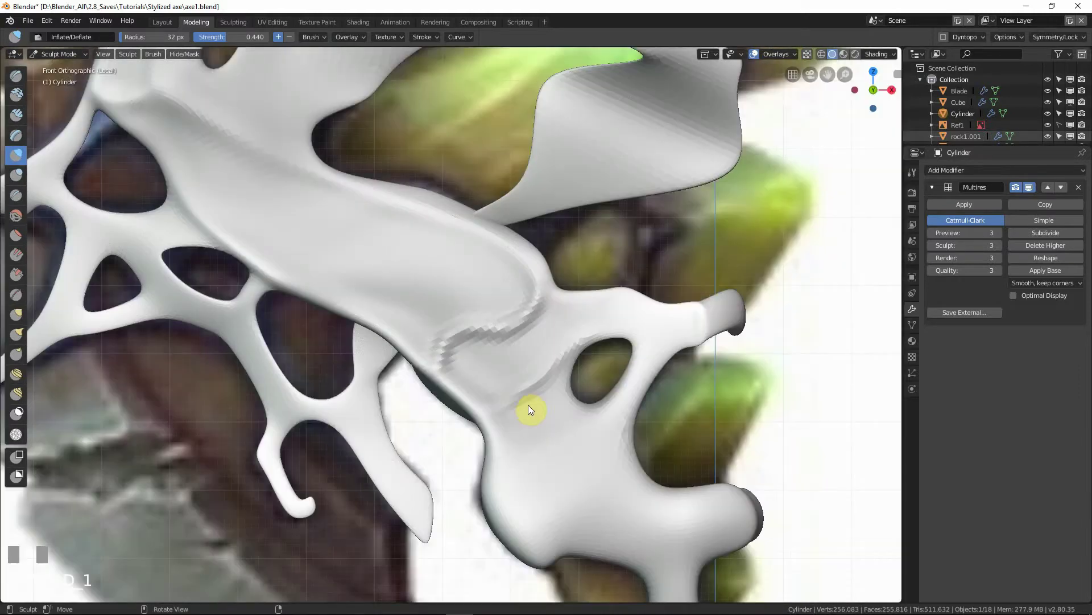
{"action": "mouse_move", "coordinate": [507, 416]}
{"action": "left_mouse_down"}
{"action": "mouse_move", "coordinate": [552, 384]}
{"action": "mouse_move", "coordinate": [575, 337]}
{"action": "mouse_move", "coordinate": [525, 367]}
{"action": "mouse_move", "coordinate": [452, 375]}
{"action": "mouse_move", "coordinate": [484, 338]}
{"action": "mouse_move", "coordinate": [505, 351]}
{"action": "mouse_move", "coordinate": [519, 343]}
{"action": "mouse_move", "coordinate": [541, 290]}
{"action": "left_mouse_up"}
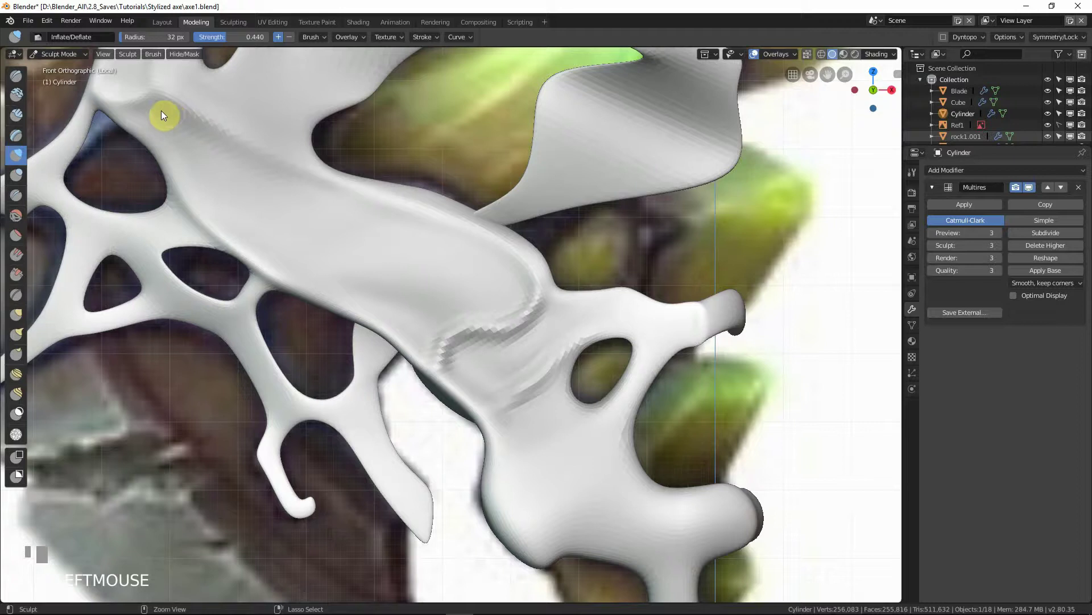
Step: Carve a groove with inverted Inflate strokes beside the main body's ridge near the upper branch junction
{"action": "left_click_drag", "start_coordinate": [212, 143], "coordinate": [226, 150], "text": "ctrl"}
{"action": "left_click_drag", "start_coordinate": [150, 111], "coordinate": [166, 115], "text": "ctrl"}
{"action": "middle_click_drag", "start_coordinate": [207, 103], "coordinate": [250, 175], "text": "shift"}
{"action": "mouse_move", "coordinate": [209, 137]}
{"action": "left_mouse_down", "text": "ctrl"}
{"action": "mouse_move", "coordinate": [231, 157]}
{"action": "mouse_move", "coordinate": [241, 154]}
{"action": "mouse_move", "coordinate": [234, 142]}
{"action": "mouse_move", "coordinate": [271, 148]}
{"action": "mouse_move", "coordinate": [282, 132]}
{"action": "left_mouse_up", "text": "ctrl"}
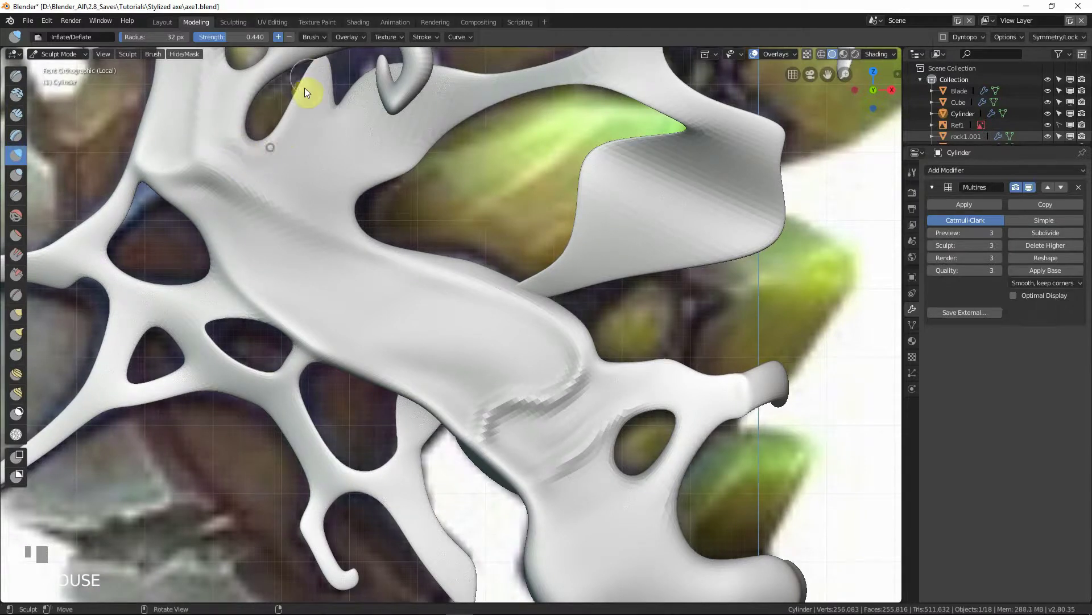
Step: Inflate the rim of the small teardrop opening beside the curled horn with a 32 px brush at strength 0.440
{"action": "mouse_move", "coordinate": [305, 88]}
{"action": "left_mouse_down"}
{"action": "mouse_move", "coordinate": [319, 56]}
{"action": "mouse_move", "coordinate": [298, 104]}
{"action": "mouse_move", "coordinate": [233, 158]}
{"action": "left_mouse_up"}
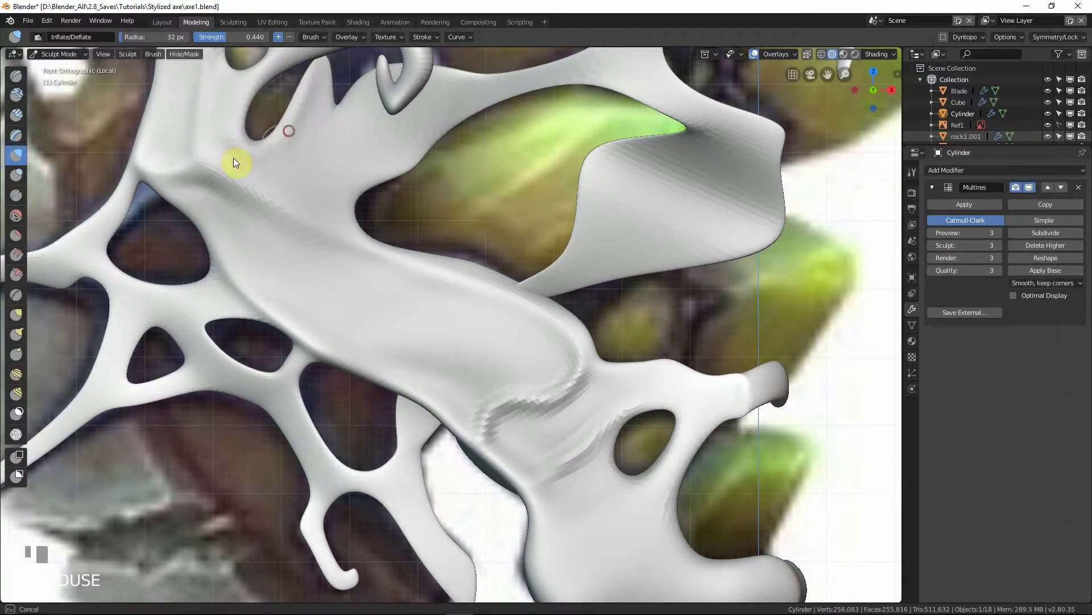
{"action": "middle_click_drag", "start_coordinate": [278, 103], "coordinate": [255, 183], "text": "shift"}
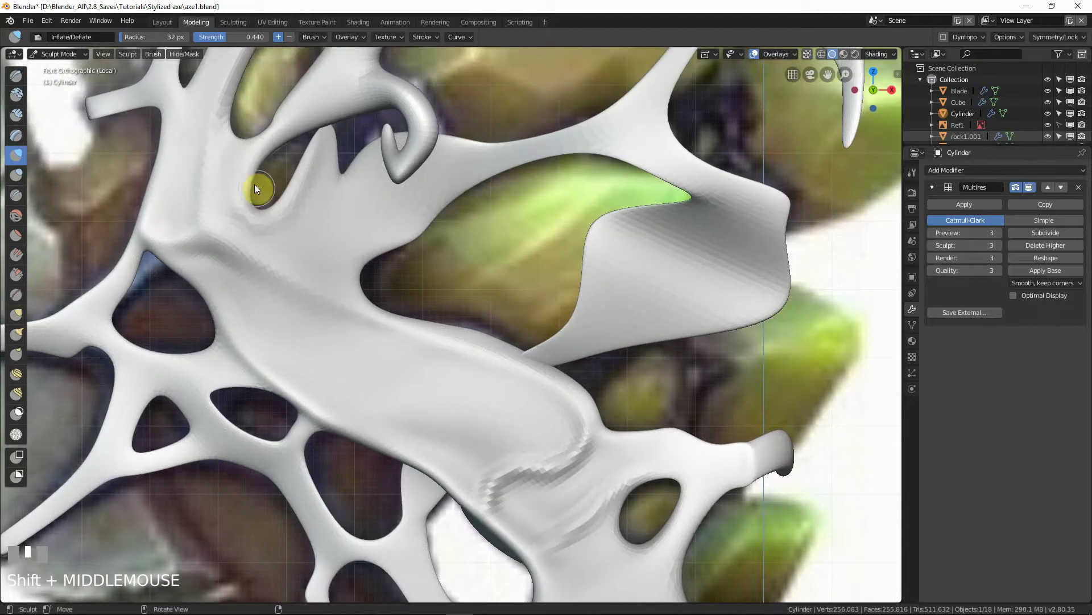
{"action": "left_click_drag", "start_coordinate": [249, 171], "coordinate": [275, 136]}
{"action": "left_click_drag", "start_coordinate": [245, 170], "coordinate": [283, 134]}
{"action": "middle_click_drag", "start_coordinate": [299, 139], "coordinate": [304, 251], "text": "shift"}
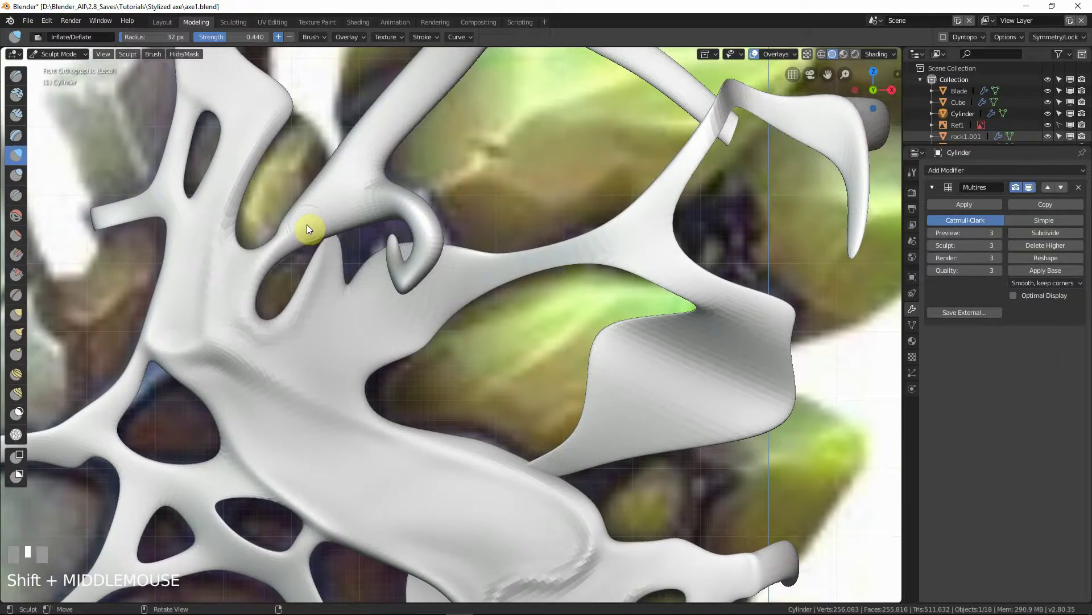
Step: Thicken the base and upper arc of the curled horn with the Inflate brush at a 34 px radius
{"action": "key", "text": "f"}
{"action": "left_click", "coordinate": [310, 224]}
{"action": "left_click_drag", "start_coordinate": [283, 238], "coordinate": [332, 215]}
{"action": "middle_click_drag", "start_coordinate": [384, 210], "coordinate": [352, 227]}
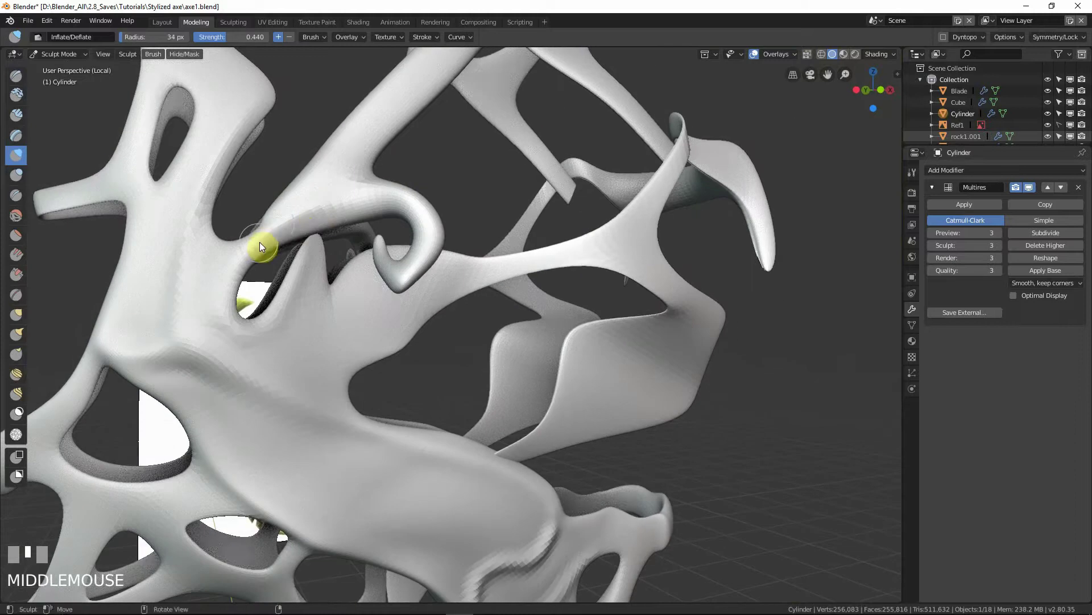
{"action": "mouse_move", "coordinate": [283, 228]}
{"action": "left_mouse_down"}
{"action": "mouse_move", "coordinate": [390, 202]}
{"action": "mouse_move", "coordinate": [429, 225]}
{"action": "mouse_move", "coordinate": [427, 251]}
{"action": "mouse_move", "coordinate": [305, 220]}
{"action": "mouse_move", "coordinate": [384, 196]}
{"action": "mouse_move", "coordinate": [422, 209]}
{"action": "mouse_move", "coordinate": [423, 264]}
{"action": "mouse_move", "coordinate": [391, 275]}
{"action": "mouse_move", "coordinate": [429, 235]}
{"action": "mouse_move", "coordinate": [378, 244]}
{"action": "mouse_move", "coordinate": [400, 276]}
{"action": "mouse_move", "coordinate": [382, 242]}
{"action": "mouse_move", "coordinate": [395, 275]}
{"action": "mouse_move", "coordinate": [427, 236]}
{"action": "mouse_move", "coordinate": [403, 207]}
{"action": "mouse_move", "coordinate": [280, 237]}
{"action": "mouse_move", "coordinate": [389, 211]}
{"action": "mouse_move", "coordinate": [419, 241]}
{"action": "mouse_move", "coordinate": [401, 267]}
{"action": "mouse_move", "coordinate": [388, 260]}
{"action": "mouse_move", "coordinate": [402, 286]}
{"action": "mouse_move", "coordinate": [436, 245]}
{"action": "mouse_move", "coordinate": [425, 211]}
{"action": "mouse_move", "coordinate": [370, 191]}
{"action": "mouse_move", "coordinate": [302, 200]}
{"action": "mouse_move", "coordinate": [366, 212]}
{"action": "left_mouse_up"}
Step: Refine the curled horn with inverted Inflate strokes at a 24 px radius
{"action": "key", "text": "f"}
{"action": "left_click", "coordinate": [420, 252]}
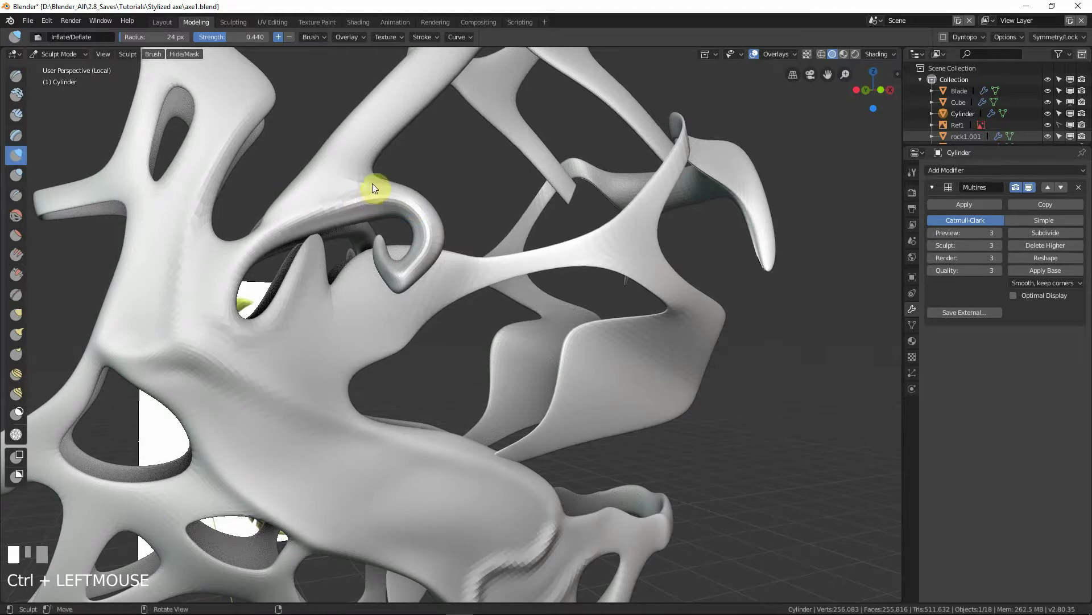
{"action": "middle_click_drag", "start_coordinate": [317, 357], "coordinate": [365, 292], "text": "shift"}
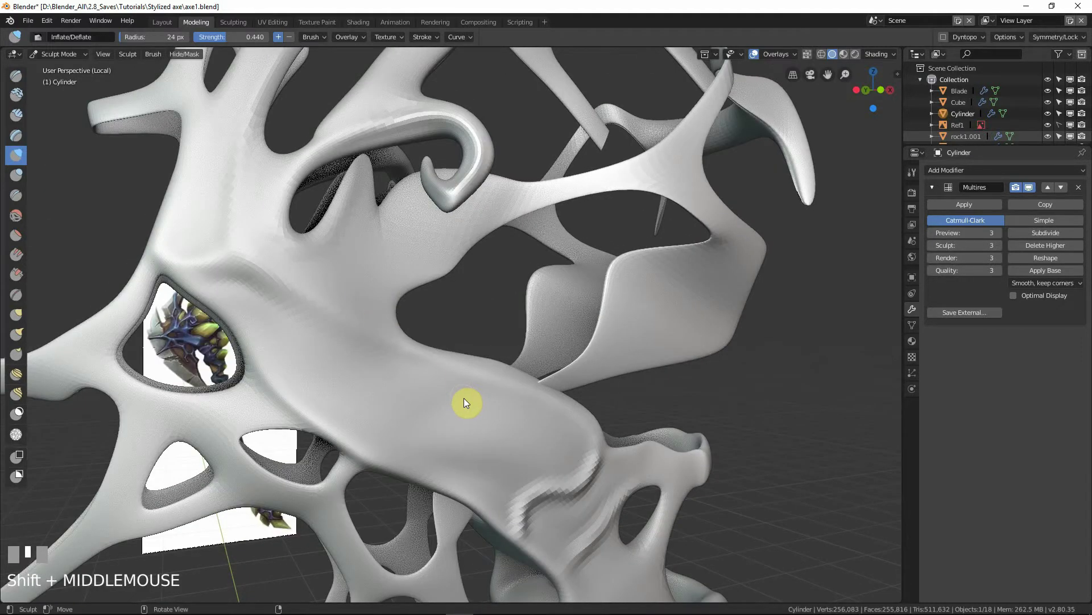
Step: Deflate the jagged crease at the lower end of the broad central ridge with a 43 px brush in front view
{"action": "key", "text": "KP_1"}
{"action": "mouse_move", "coordinate": [498, 412]}
{"action": "middle_mouse_down", "text": "ctrl"}
{"action": "mouse_move", "coordinate": [558, 431]}
{"action": "mouse_move", "coordinate": [557, 350]}
{"action": "mouse_move", "coordinate": [576, 369]}
{"action": "middle_mouse_up", "text": "ctrl"}
{"action": "mouse_move", "coordinate": [577, 372]}
{"action": "left_mouse_down", "text": "ctrl"}
{"action": "mouse_move", "coordinate": [540, 370]}
{"action": "mouse_move", "coordinate": [500, 397]}
{"action": "mouse_move", "coordinate": [570, 367]}
{"action": "mouse_move", "coordinate": [541, 367]}
{"action": "mouse_move", "coordinate": [592, 363]}
{"action": "mouse_move", "coordinate": [617, 319]}
{"action": "mouse_move", "coordinate": [595, 357]}
{"action": "mouse_move", "coordinate": [536, 371]}
{"action": "mouse_move", "coordinate": [506, 408]}
{"action": "mouse_move", "coordinate": [515, 369]}
{"action": "mouse_move", "coordinate": [515, 385]}
{"action": "mouse_move", "coordinate": [538, 369]}
{"action": "left_mouse_up", "text": "ctrl"}
{"action": "middle_click_drag", "start_coordinate": [539, 373], "coordinate": [529, 388], "text": "shift"}
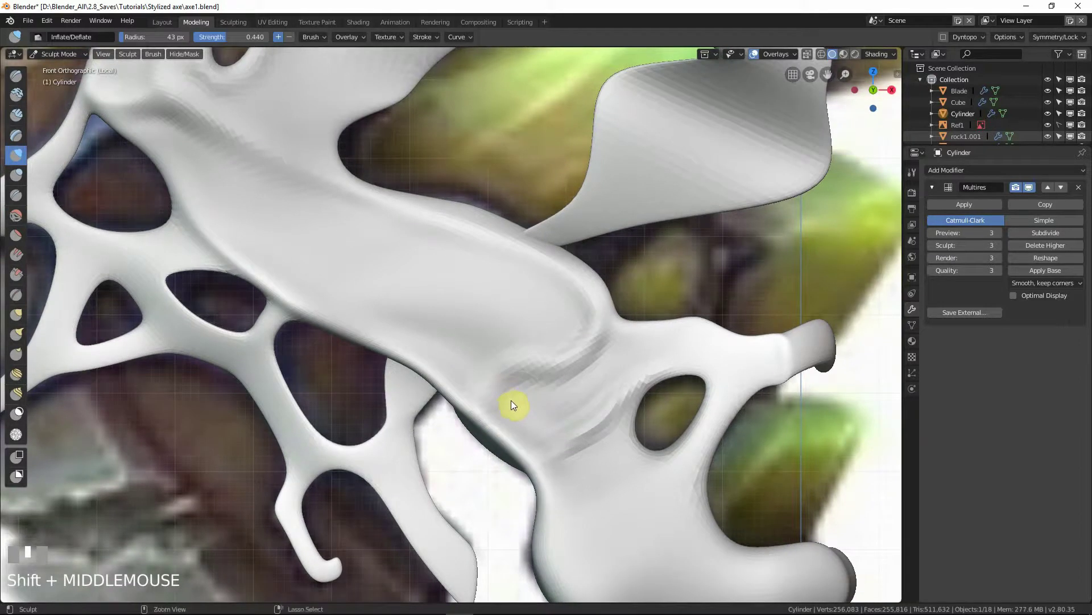
{"action": "mouse_move", "coordinate": [507, 395]}
{"action": "left_mouse_down", "text": "ctrl"}
{"action": "mouse_move", "coordinate": [518, 386]}
{"action": "mouse_move", "coordinate": [478, 368]}
{"action": "mouse_move", "coordinate": [494, 350]}
{"action": "mouse_move", "coordinate": [472, 392]}
{"action": "mouse_move", "coordinate": [524, 357]}
{"action": "left_mouse_up", "text": "ctrl"}
{"action": "mouse_move", "coordinate": [570, 398]}
{"action": "middle_mouse_down", "text": "ctrl"}
{"action": "mouse_move", "coordinate": [598, 435]}
{"action": "mouse_move", "coordinate": [510, 355]}
{"action": "middle_mouse_up", "text": "ctrl"}
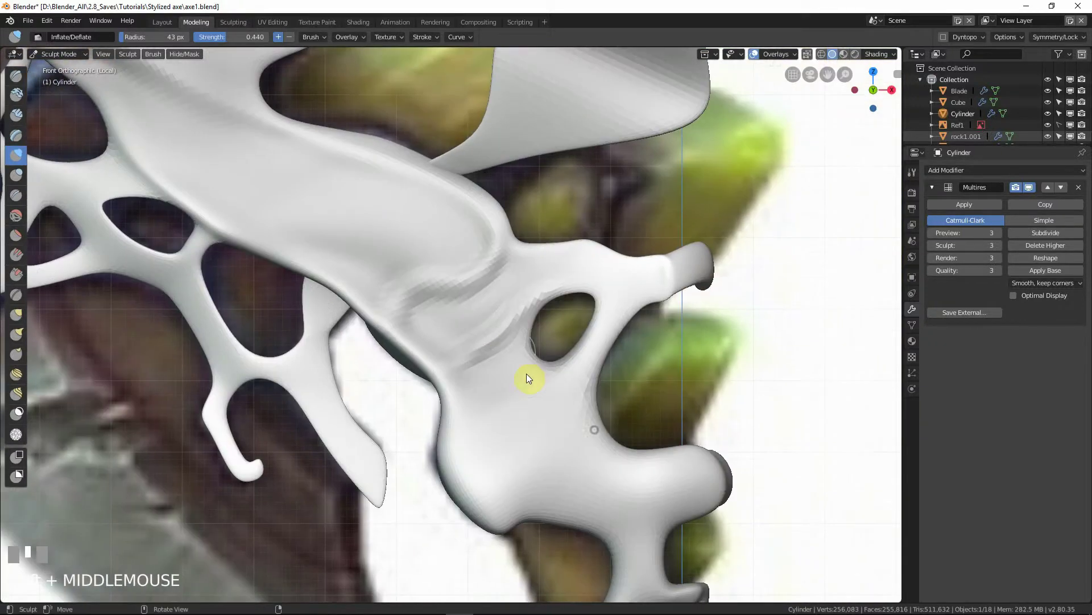
Step: Compare the area below the oval hole with the reference and add light Inflate strokes there at a 43 px radius
{"action": "key", "text": "shift+z"}
{"action": "key", "text": "shift+z"}
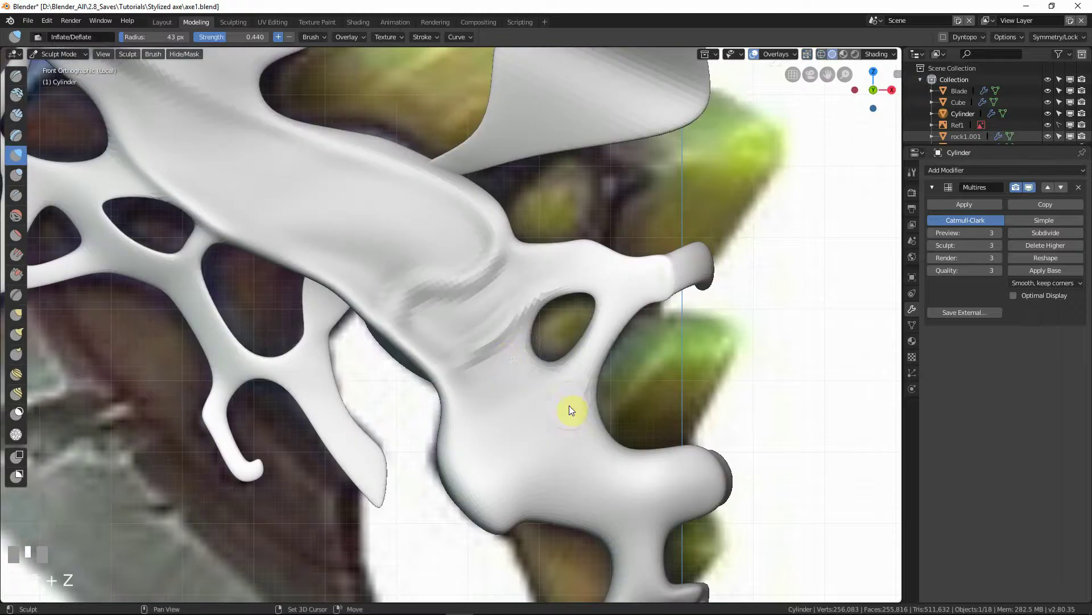
{"action": "mouse_move", "coordinate": [518, 392]}
{"action": "left_mouse_down"}
{"action": "mouse_move", "coordinate": [501, 417]}
{"action": "mouse_move", "coordinate": [514, 401]}
{"action": "left_mouse_up"}
{"action": "mouse_move", "coordinate": [512, 381]}
{"action": "left_mouse_down"}
{"action": "mouse_move", "coordinate": [509, 407]}
{"action": "mouse_move", "coordinate": [504, 394]}
{"action": "mouse_move", "coordinate": [542, 401]}
{"action": "left_mouse_up"}
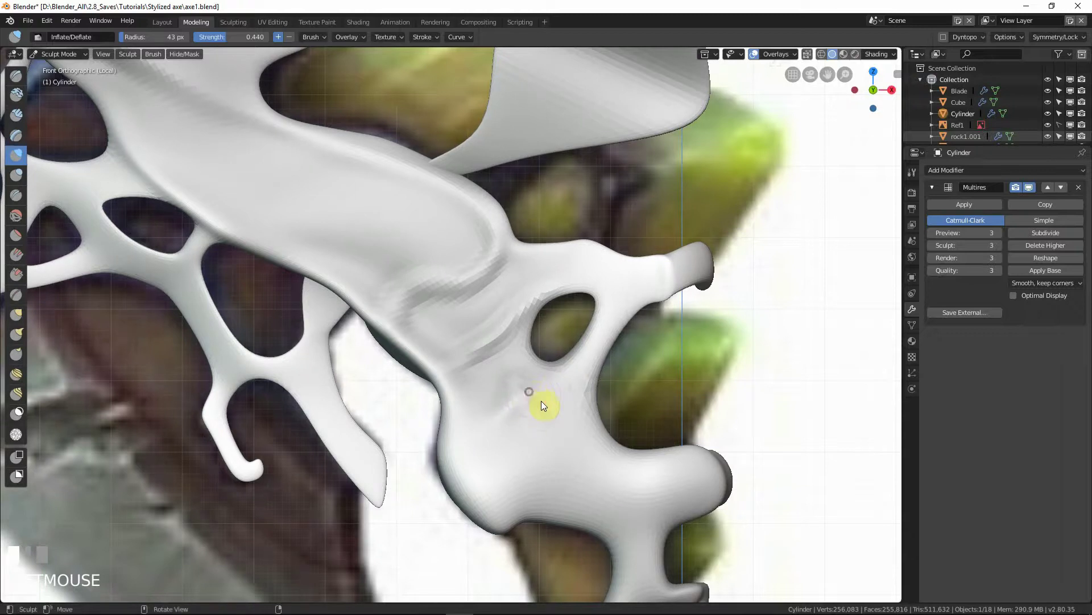
Step: Sculpt a raised fold down the inner side of the oval hole and diagonally to the outer edge with a 33 px Inflate brush
{"action": "key", "text": "f"}
{"action": "left_click", "coordinate": [510, 359]}
{"action": "left_click_drag", "start_coordinate": [512, 328], "coordinate": [502, 360]}
{"action": "left_click_drag", "start_coordinate": [508, 332], "coordinate": [513, 374]}
{"action": "mouse_move", "coordinate": [519, 393]}
{"action": "left_mouse_down"}
{"action": "mouse_move", "coordinate": [517, 322]}
{"action": "mouse_move", "coordinate": [521, 394]}
{"action": "mouse_move", "coordinate": [497, 361]}
{"action": "mouse_move", "coordinate": [487, 407]}
{"action": "mouse_move", "coordinate": [544, 412]}
{"action": "mouse_move", "coordinate": [496, 415]}
{"action": "mouse_move", "coordinate": [453, 453]}
{"action": "left_mouse_up"}
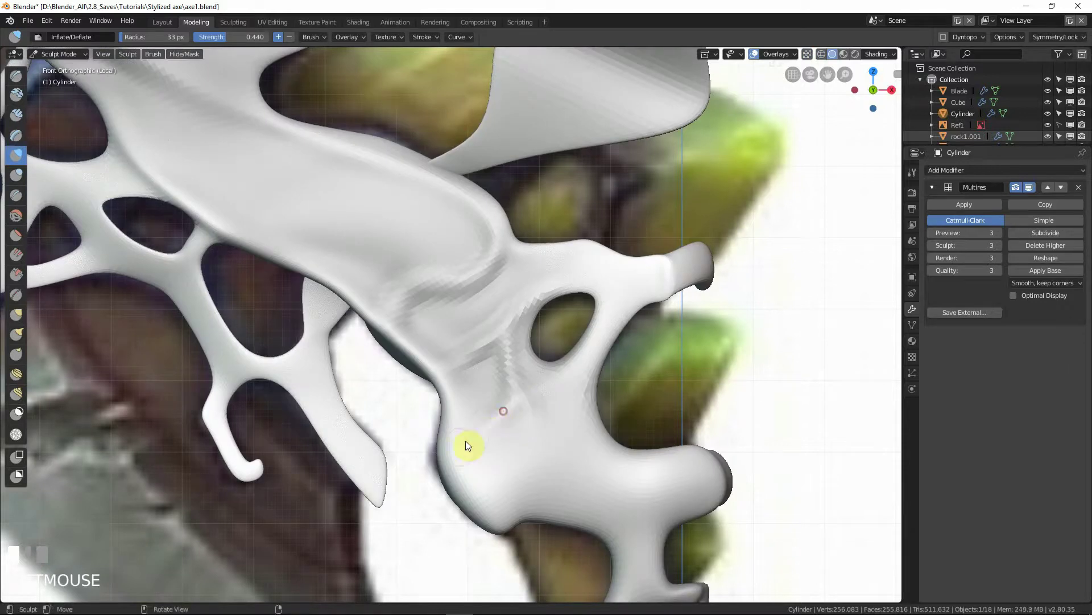
{"action": "left_click_drag", "start_coordinate": [498, 412], "coordinate": [450, 455]}
{"action": "left_click_drag", "start_coordinate": [449, 454], "coordinate": [504, 409]}
Step: Following the reference, sculpt the lower border of the rounded panel beneath the diagonal fold with the 33 px Inflate brush
{"action": "key", "text": "shift+z"}
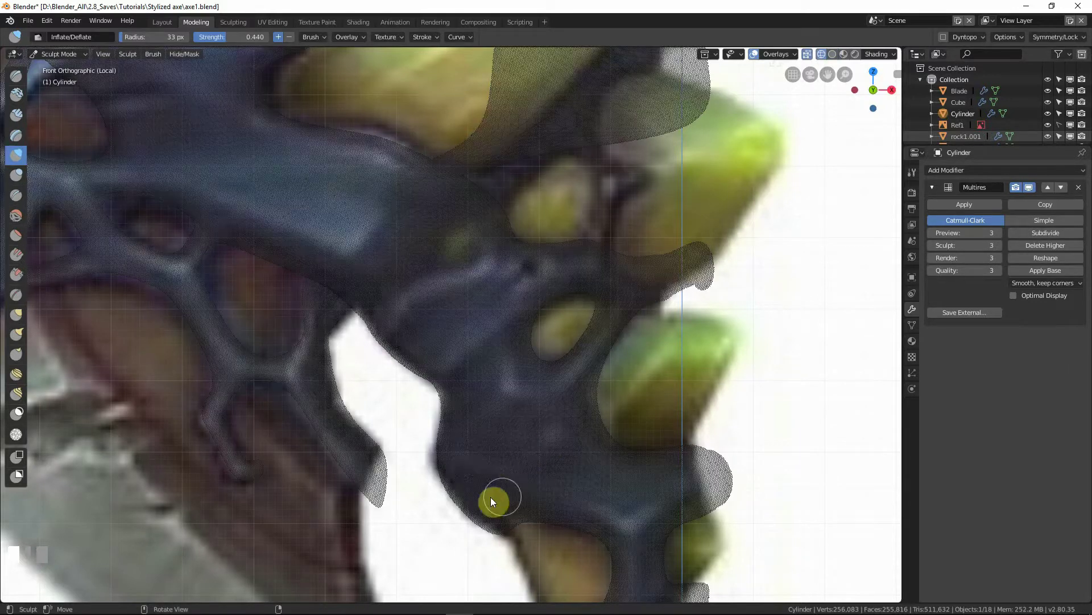
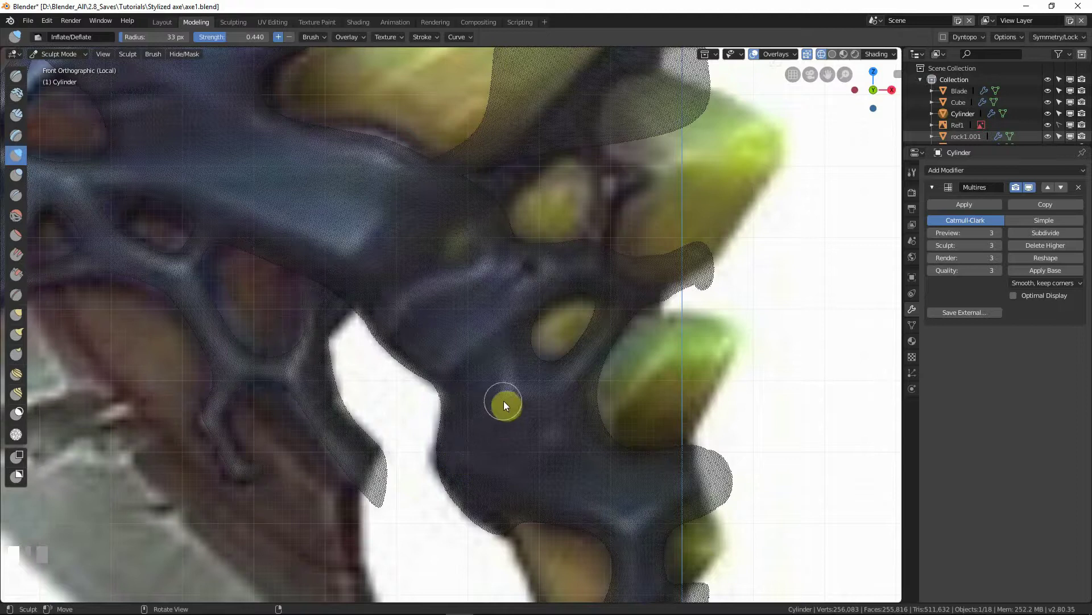
{"action": "key", "text": "alt+z"}
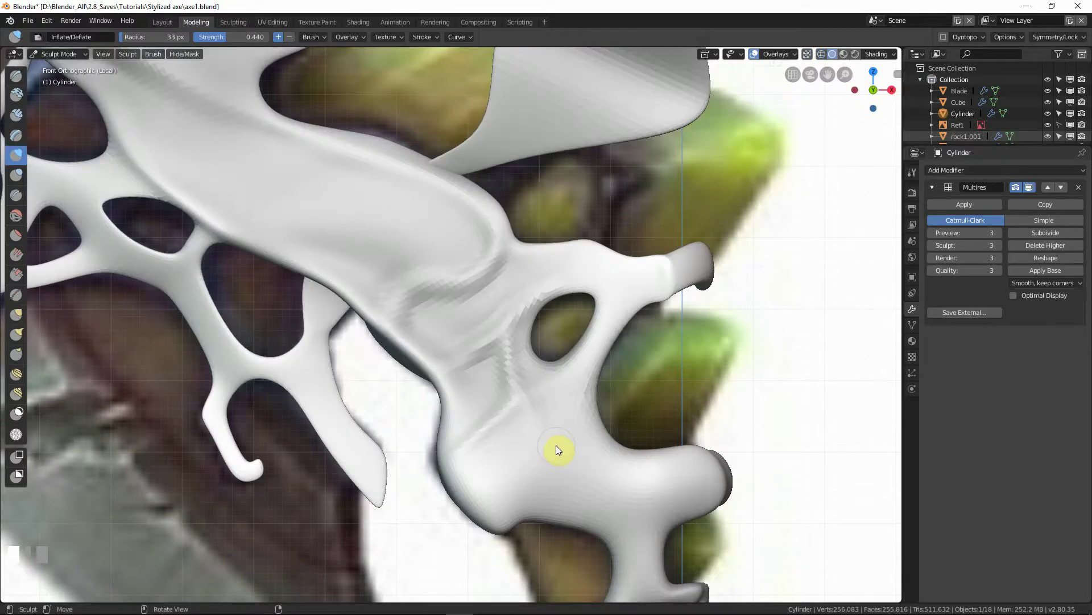
{"action": "key", "text": "alt+z"}
{"action": "key", "text": "shift+z"}
{"action": "mouse_move", "coordinate": [463, 467]}
{"action": "left_mouse_down"}
{"action": "mouse_move", "coordinate": [497, 486]}
{"action": "mouse_move", "coordinate": [458, 461]}
{"action": "left_mouse_up"}
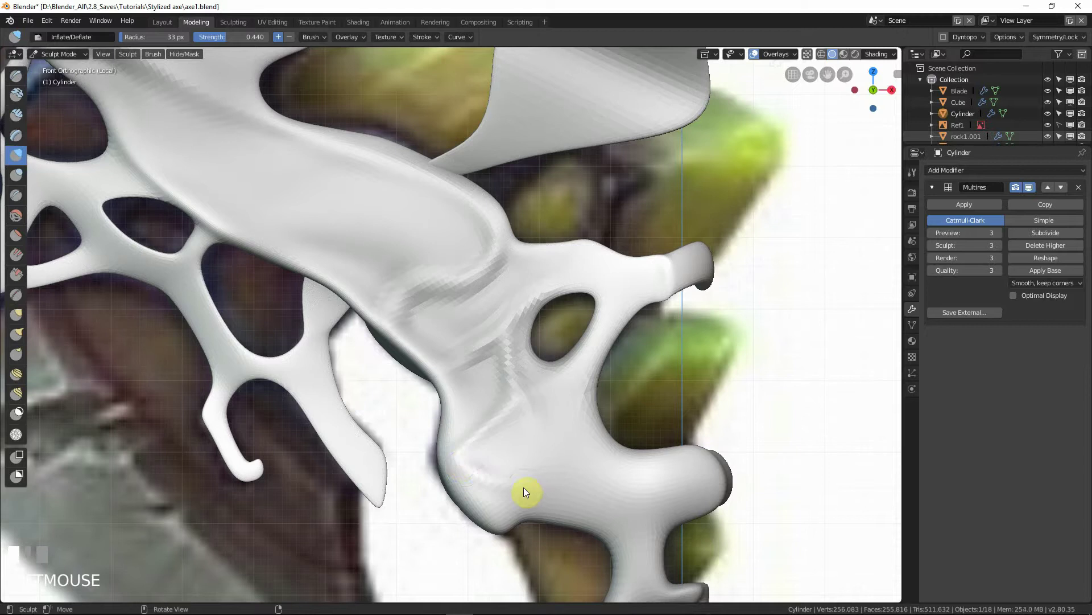
{"action": "key", "text": "alt+z"}
{"action": "key", "text": "shift+z"}
{"action": "mouse_move", "coordinate": [544, 457]}
{"action": "left_mouse_down"}
{"action": "mouse_move", "coordinate": [508, 482]}
{"action": "mouse_move", "coordinate": [544, 452]}
{"action": "mouse_move", "coordinate": [520, 472]}
{"action": "left_mouse_up"}
{"action": "key", "text": "shift+z"}
{"action": "key", "text": "shift+z"}
{"action": "left_click_drag", "start_coordinate": [548, 444], "coordinate": [519, 474]}
Step: Define the panel's inner edge below the oval hole with a 19 px Inflate brush
{"action": "key", "text": "f"}
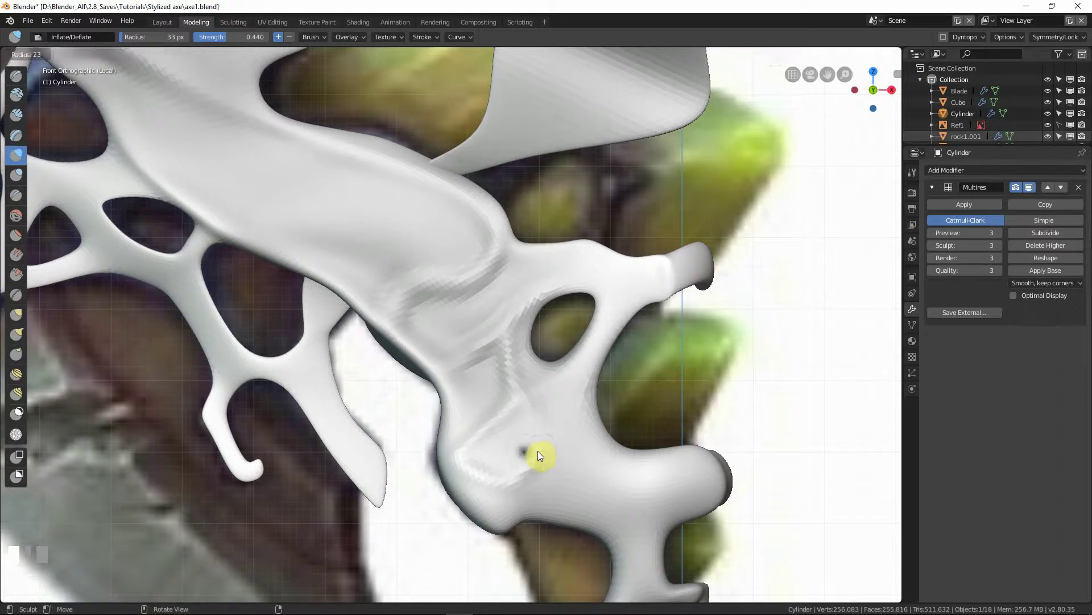
{"action": "left_click", "coordinate": [535, 452]}
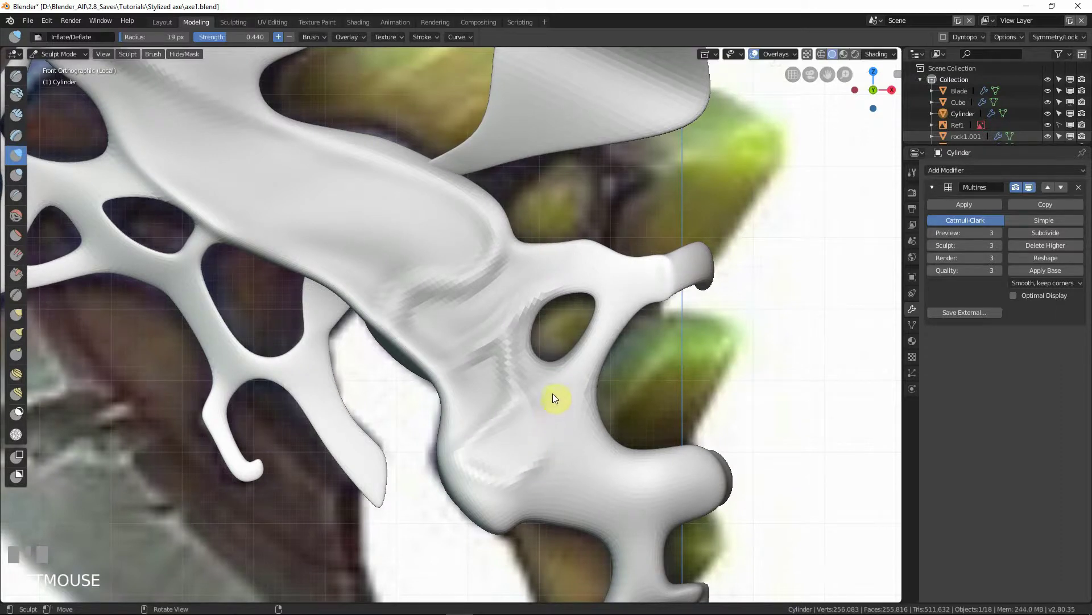
{"action": "mouse_move", "coordinate": [553, 395]}
{"action": "left_mouse_down"}
{"action": "mouse_move", "coordinate": [539, 459]}
{"action": "mouse_move", "coordinate": [550, 407]}
{"action": "mouse_move", "coordinate": [539, 422]}
{"action": "mouse_move", "coordinate": [529, 412]}
{"action": "left_mouse_up"}
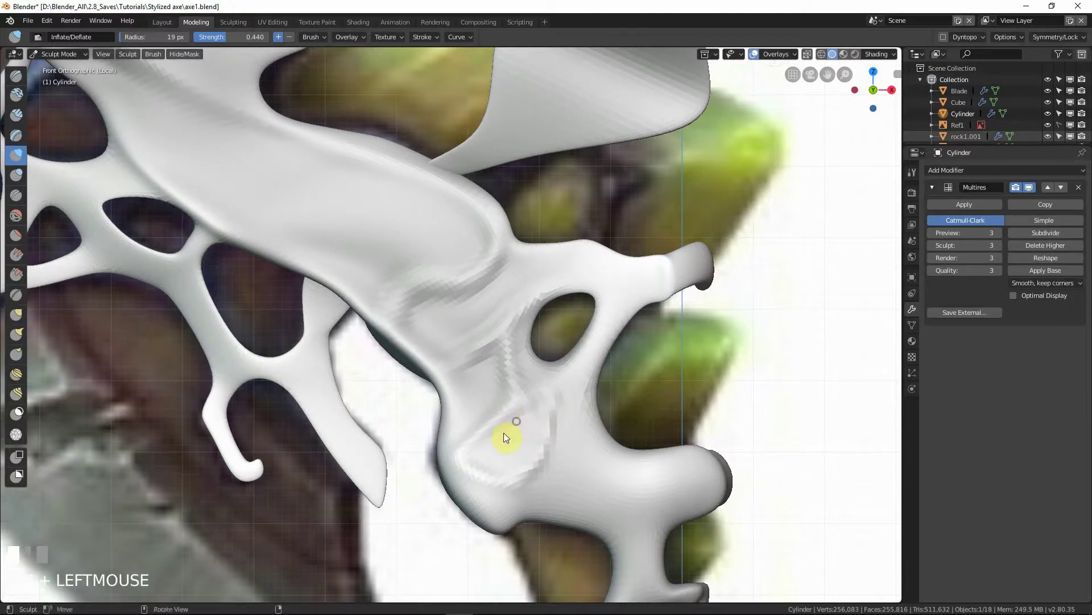
Step: Build up the panel's inner edge from an angled view with a 30 px Inflate brush and return to front view
{"action": "middle_click_drag", "start_coordinate": [493, 465], "coordinate": [562, 431]}
{"action": "key", "text": "f"}
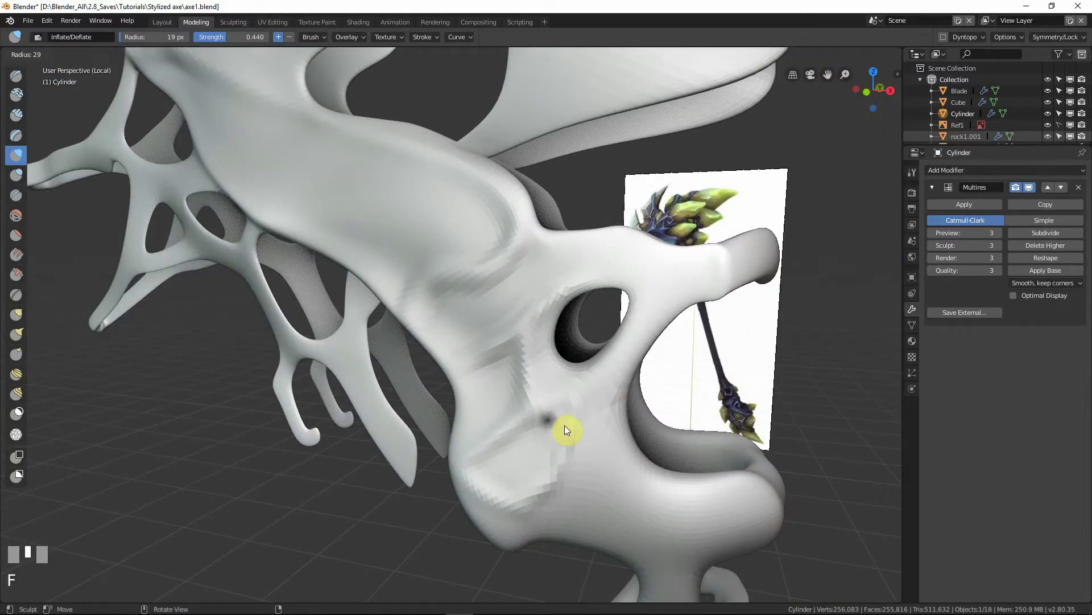
{"action": "left_click", "coordinate": [559, 428]}
{"action": "mouse_move", "coordinate": [554, 468]}
{"action": "middle_mouse_down"}
{"action": "mouse_move", "coordinate": [583, 409]}
{"action": "mouse_move", "coordinate": [558, 429]}
{"action": "middle_mouse_up"}
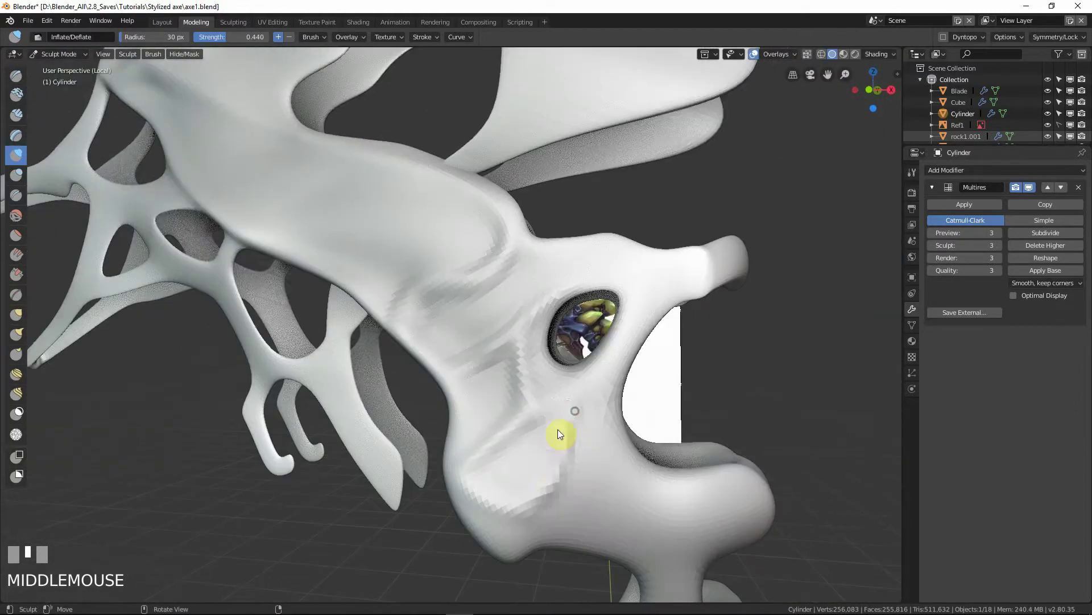
{"action": "mouse_move", "coordinate": [573, 410]}
{"action": "left_mouse_down"}
{"action": "mouse_move", "coordinate": [571, 402]}
{"action": "mouse_move", "coordinate": [558, 474]}
{"action": "left_mouse_up"}
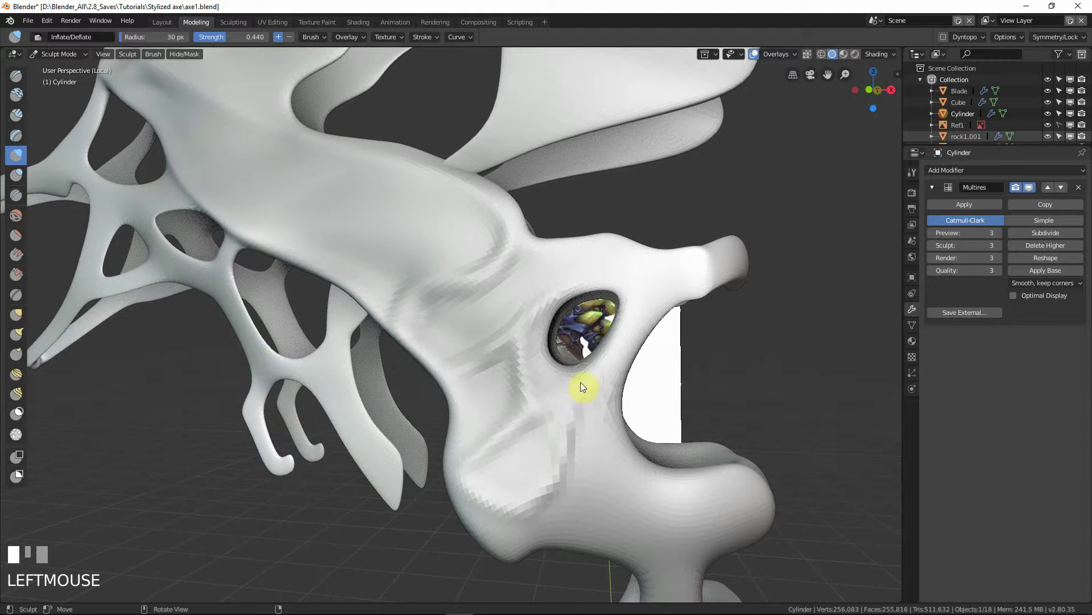
{"action": "key", "text": "KP_1"}
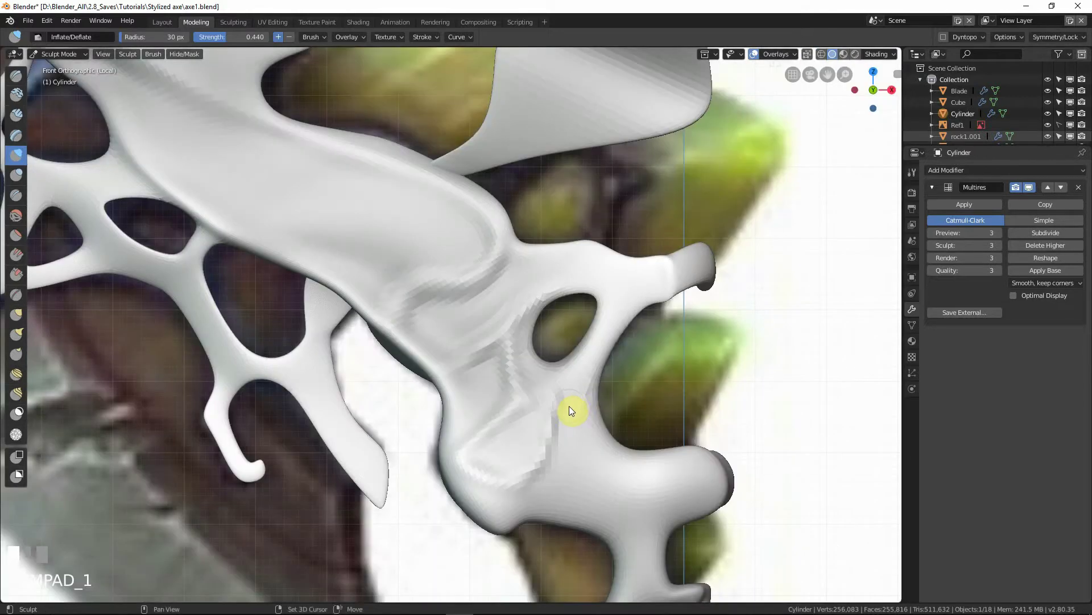
Step: Extend the diagonal fold toward the strut below the oval hole with the 30 px Inflate brush, checking it against the reference
{"action": "key", "text": "shift+z"}
{"action": "key", "text": "shift+z"}
{"action": "left_click_drag", "start_coordinate": [528, 397], "coordinate": [564, 383]}
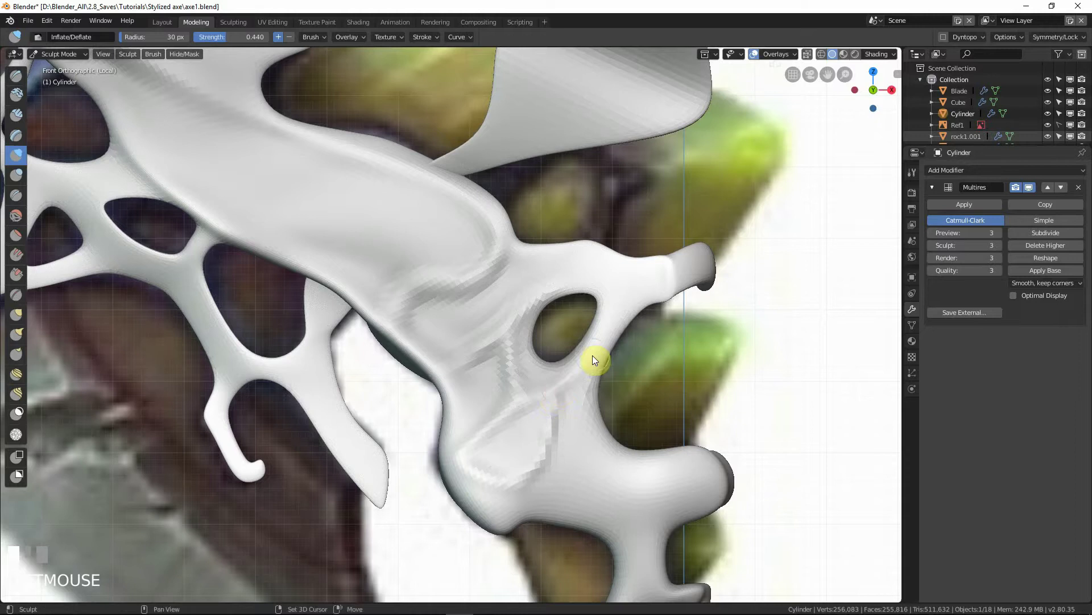
{"action": "key", "text": "shift+z"}
{"action": "key", "text": "shift+z"}
Step: Inflate the strut along the outer side of the oval hole with a 37 px brush and compare it with the reference
{"action": "key", "text": "f"}
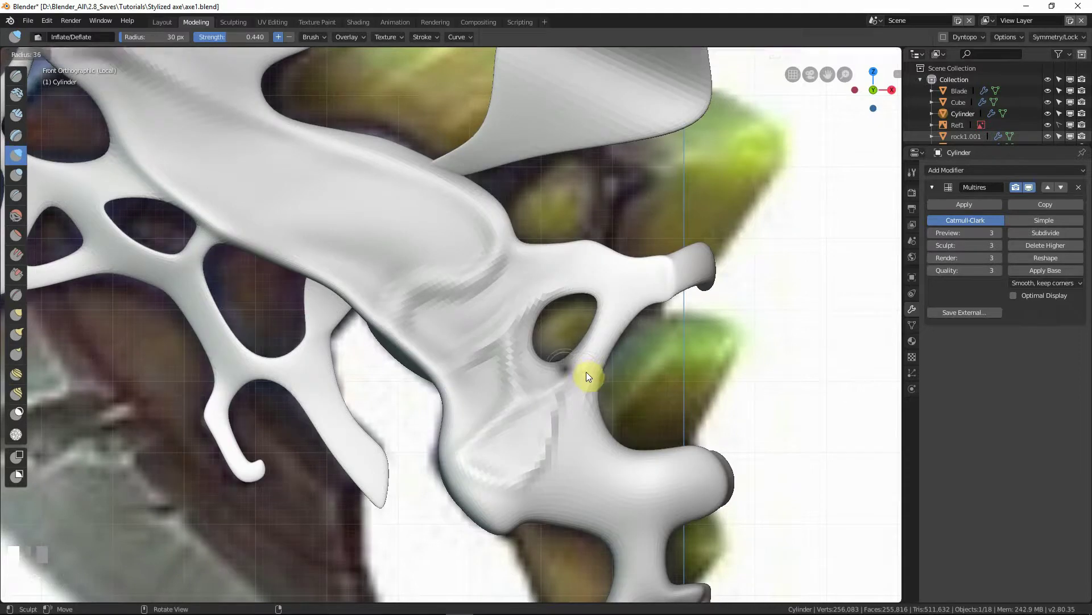
{"action": "left_click", "coordinate": [586, 371]}
{"action": "left_click", "coordinate": [588, 363]}
{"action": "left_click_drag", "start_coordinate": [581, 376], "coordinate": [620, 319]}
{"action": "left_click_drag", "start_coordinate": [566, 386], "coordinate": [601, 340]}
{"action": "left_click_drag", "start_coordinate": [597, 344], "coordinate": [543, 454]}
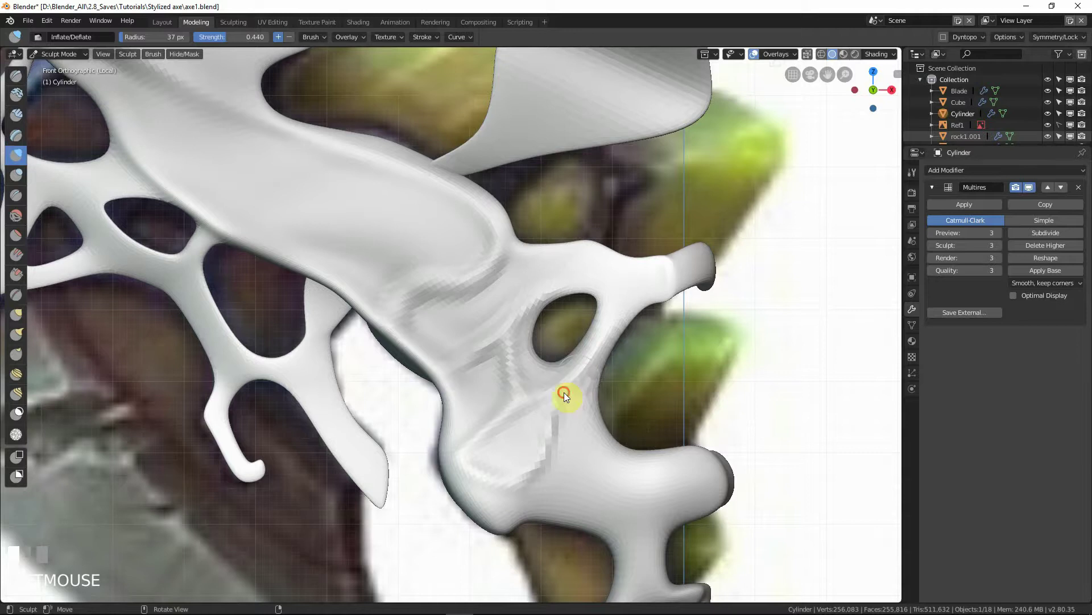
{"action": "left_click_drag", "start_coordinate": [564, 391], "coordinate": [621, 319]}
{"action": "key", "text": "shift+z"}
{"action": "key", "text": "shift+z"}
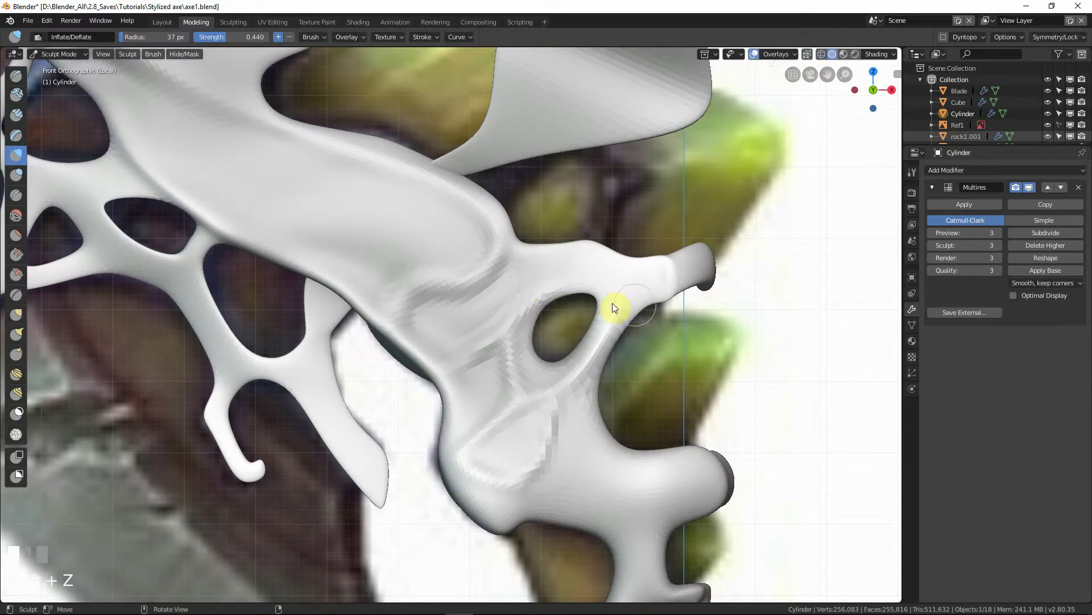
Step: Inflate the band above the oval hole with a 48 px brush
{"action": "key", "text": "f"}
{"action": "left_click", "coordinate": [549, 282]}
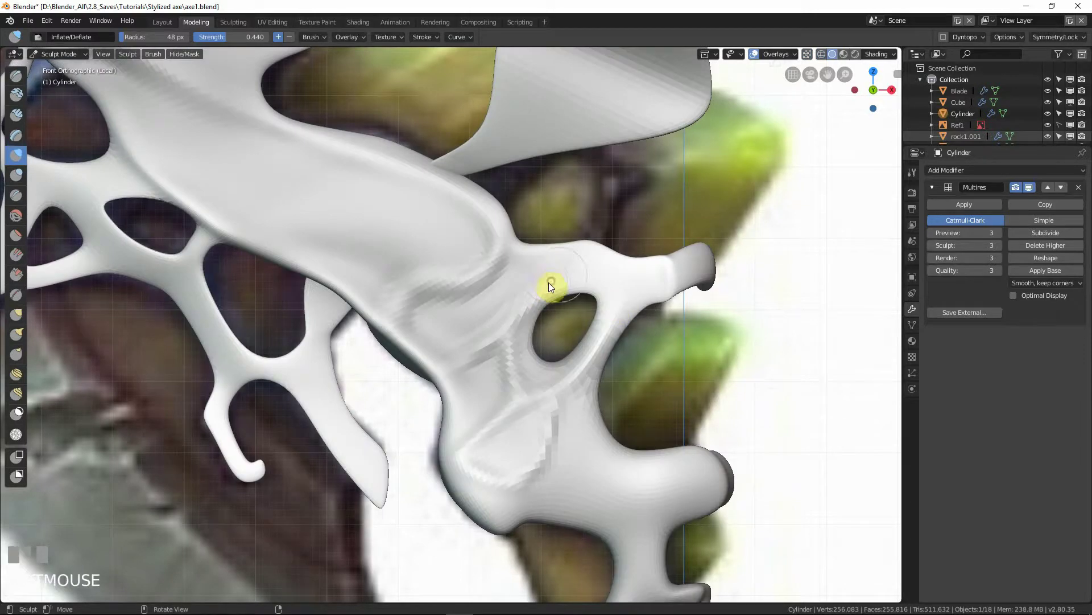
{"action": "mouse_move", "coordinate": [534, 290]}
{"action": "left_mouse_down"}
{"action": "mouse_move", "coordinate": [582, 263]}
{"action": "mouse_move", "coordinate": [616, 266]}
{"action": "left_mouse_up"}
{"action": "left_click_drag", "start_coordinate": [551, 278], "coordinate": [621, 273]}
{"action": "left_click_drag", "start_coordinate": [605, 275], "coordinate": [543, 279]}
{"action": "mouse_move", "coordinate": [561, 275]}
{"action": "left_mouse_down"}
{"action": "mouse_move", "coordinate": [610, 282]}
{"action": "mouse_move", "coordinate": [563, 273]}
{"action": "mouse_move", "coordinate": [614, 287]}
{"action": "mouse_move", "coordinate": [610, 315]}
{"action": "mouse_move", "coordinate": [610, 291]}
{"action": "mouse_move", "coordinate": [571, 282]}
{"action": "mouse_move", "coordinate": [540, 302]}
{"action": "mouse_move", "coordinate": [562, 280]}
{"action": "mouse_move", "coordinate": [505, 253]}
{"action": "left_mouse_up"}
Step: Sharpen the ridge above the oval hole toward the protruding prong with a 33 px Inflate brush
{"action": "key", "text": "f"}
{"action": "left_click", "coordinate": [549, 283]}
{"action": "left_click_drag", "start_coordinate": [507, 251], "coordinate": [560, 273]}
{"action": "mouse_move", "coordinate": [526, 262]}
{"action": "left_mouse_down"}
{"action": "mouse_move", "coordinate": [596, 266]}
{"action": "mouse_move", "coordinate": [634, 286]}
{"action": "mouse_move", "coordinate": [625, 280]}
{"action": "mouse_move", "coordinate": [657, 279]}
{"action": "left_mouse_up"}
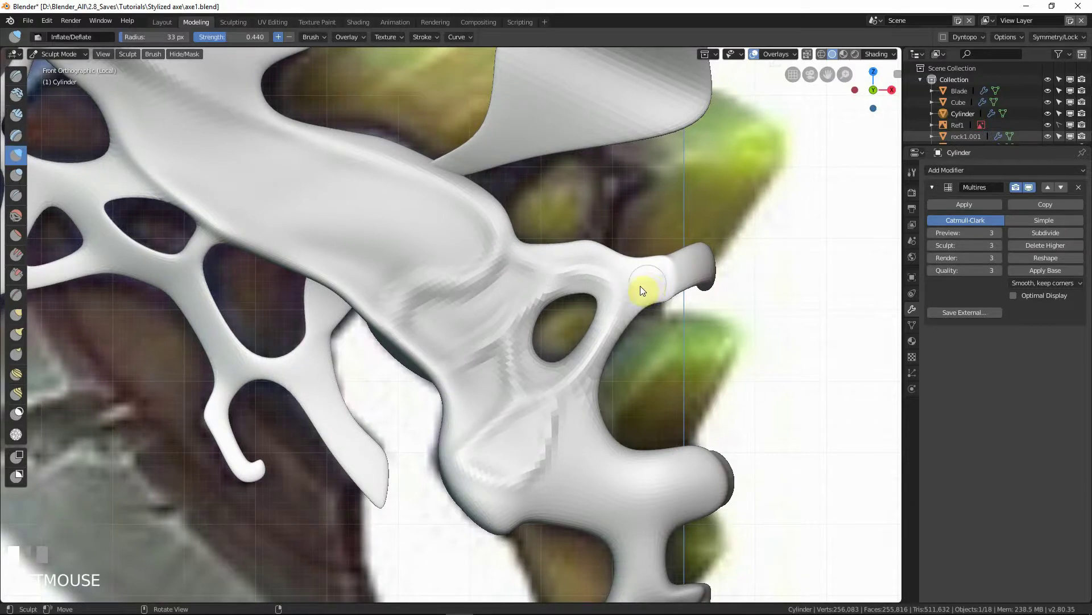
Step: Inflate the protruding prong beside the oval hole from several angles with a 55 px brush
{"action": "key", "text": "f"}
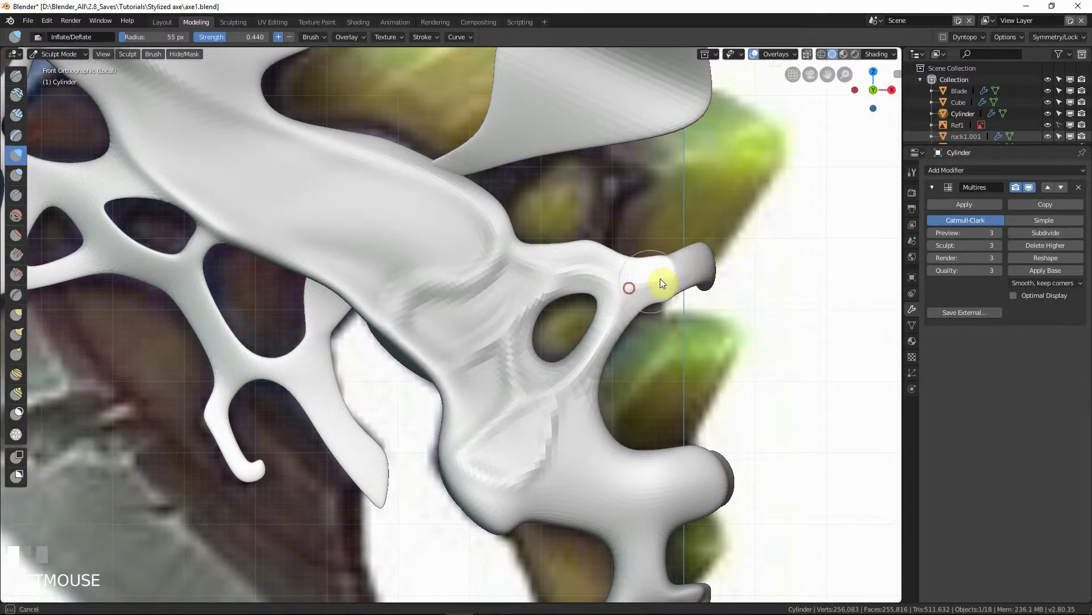
{"action": "left_click", "coordinate": [661, 282]}
{"action": "mouse_move", "coordinate": [682, 265]}
{"action": "middle_mouse_down"}
{"action": "mouse_move", "coordinate": [645, 278]}
{"action": "mouse_move", "coordinate": [657, 282]}
{"action": "mouse_move", "coordinate": [623, 275]}
{"action": "middle_mouse_up"}
{"action": "left_click", "coordinate": [658, 279]}
{"action": "left_click", "coordinate": [623, 275]}
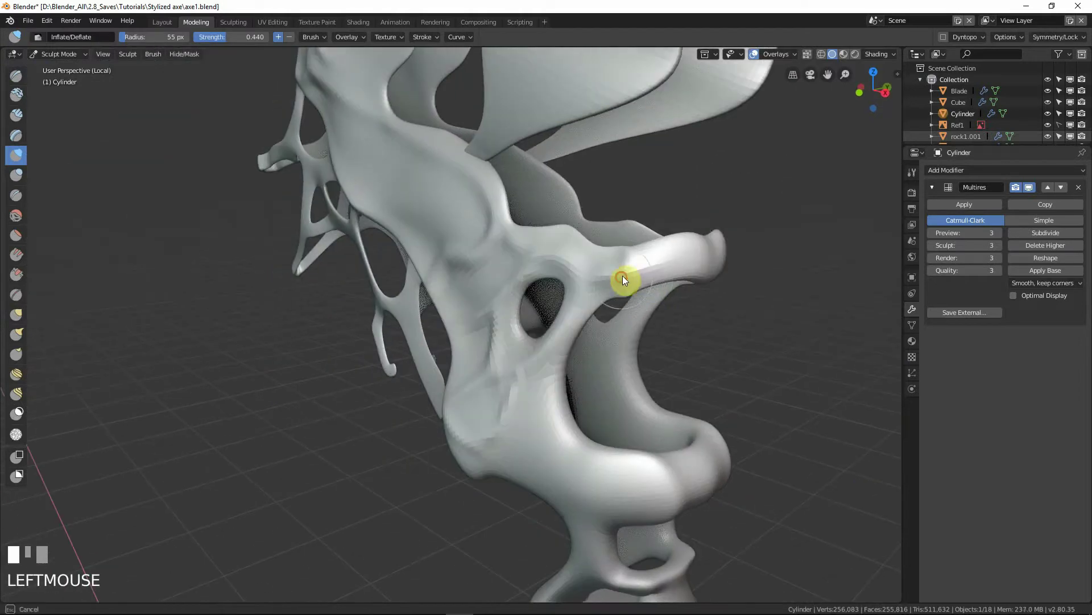
{"action": "left_click_drag", "start_coordinate": [623, 275], "coordinate": [645, 266]}
{"action": "middle_click_drag", "start_coordinate": [646, 265], "coordinate": [651, 276]}
{"action": "mouse_move", "coordinate": [651, 275]}
{"action": "left_mouse_down"}
{"action": "mouse_move", "coordinate": [660, 261]}
{"action": "mouse_move", "coordinate": [650, 257]}
{"action": "mouse_move", "coordinate": [768, 261]}
{"action": "left_mouse_up"}
Step: Turn on X-axis mirroring in the sculpt symmetry settings for the axe mesh
{"action": "left_click", "coordinate": [912, 171]}
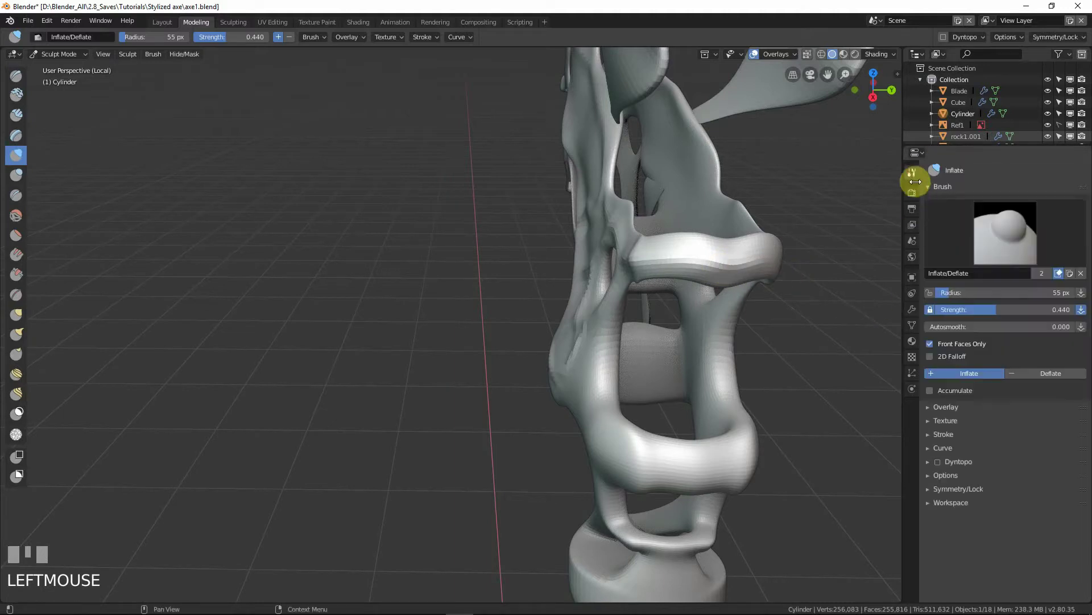
{"action": "left_click", "coordinate": [947, 488]}
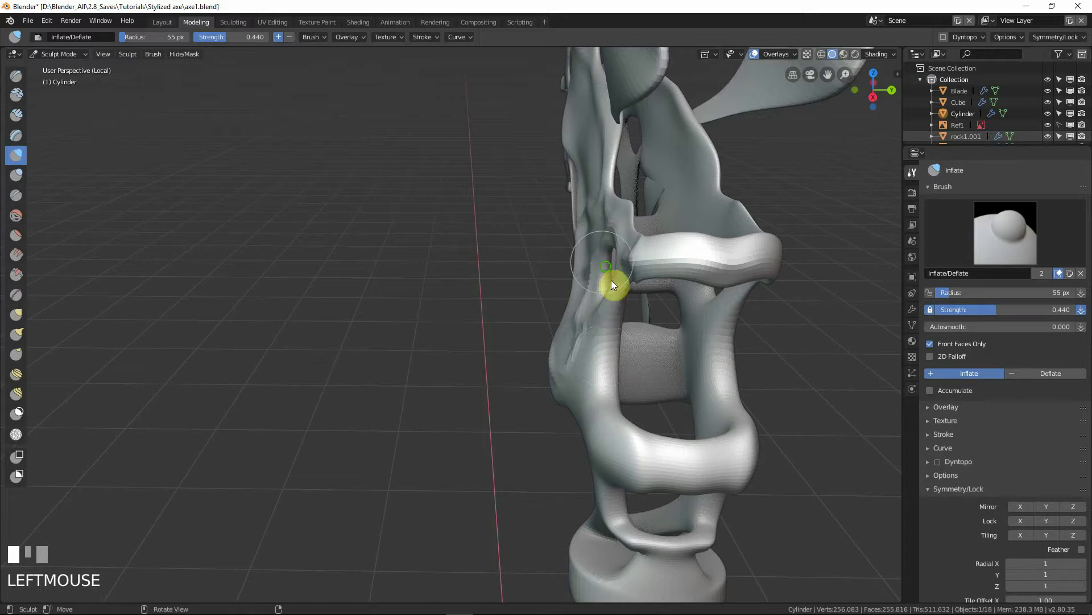
{"action": "middle_click_drag", "start_coordinate": [611, 279], "coordinate": [688, 261]}
{"action": "middle_click_drag", "start_coordinate": [605, 270], "coordinate": [577, 371], "text": "ctrl"}
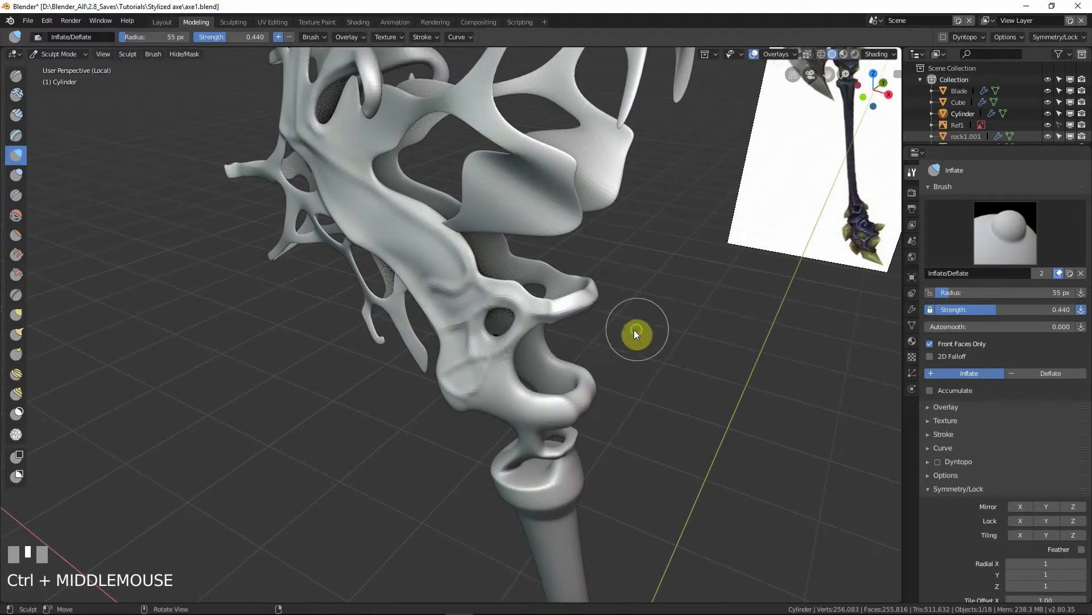
{"action": "mouse_move", "coordinate": [636, 332]}
{"action": "middle_mouse_down"}
{"action": "mouse_move", "coordinate": [434, 324]}
{"action": "mouse_move", "coordinate": [517, 331]}
{"action": "mouse_move", "coordinate": [756, 308]}
{"action": "mouse_move", "coordinate": [626, 355]}
{"action": "middle_mouse_up"}
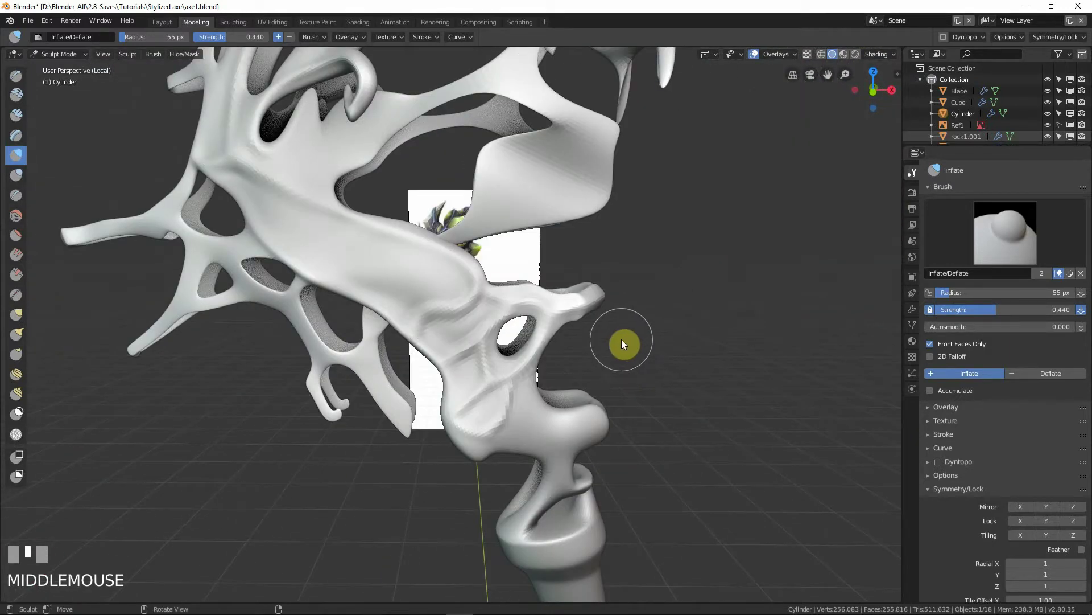
{"action": "scroll", "coordinate": [1030, 530], "scroll_direction": "down", "scroll_amount": 2}
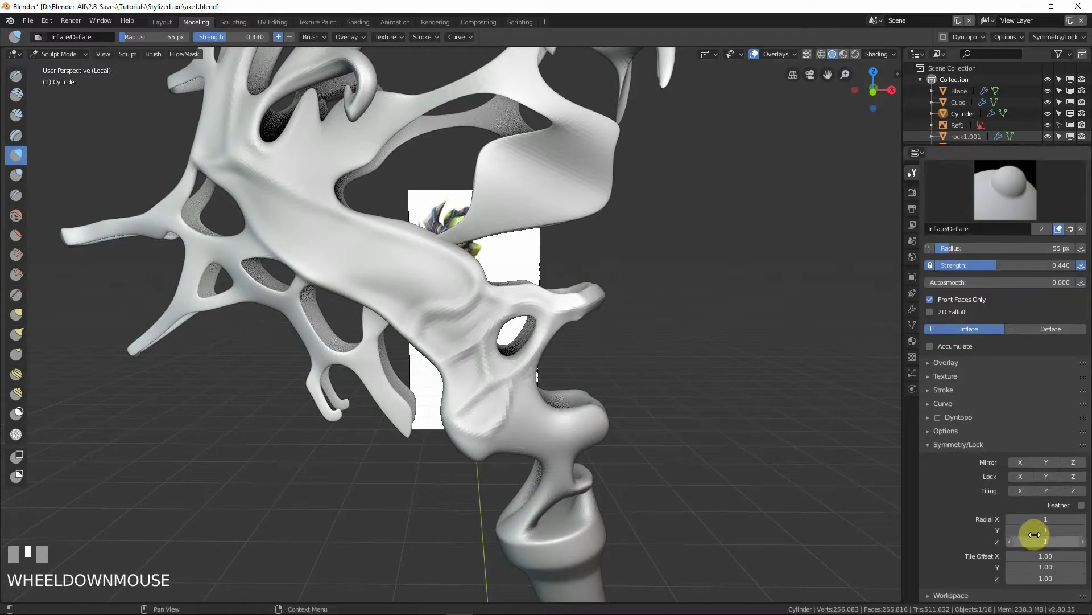
{"action": "left_click", "coordinate": [946, 431]}
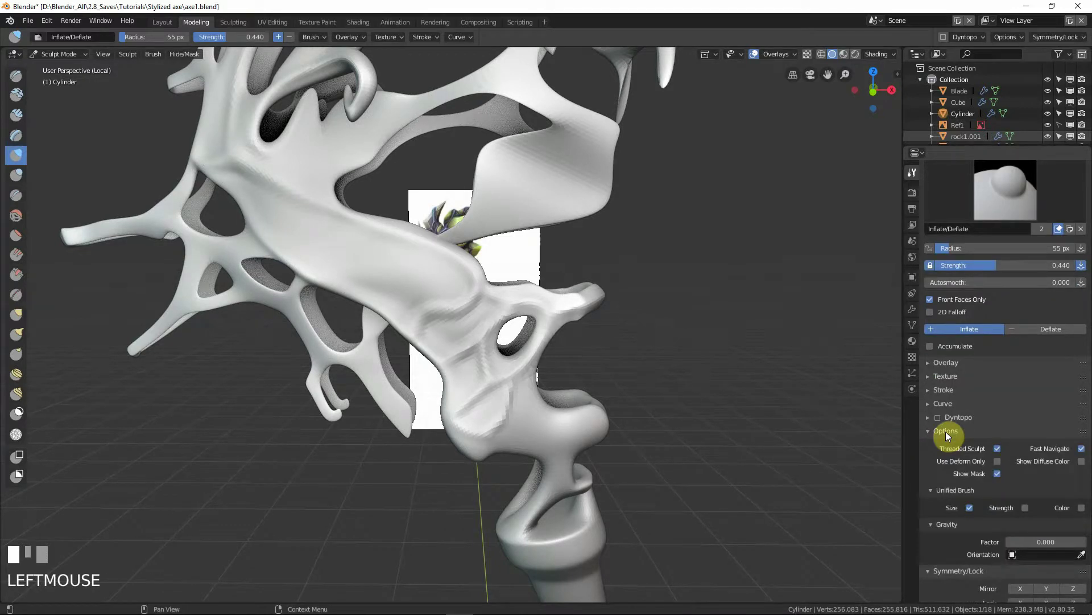
{"action": "left_click", "coordinate": [946, 432]}
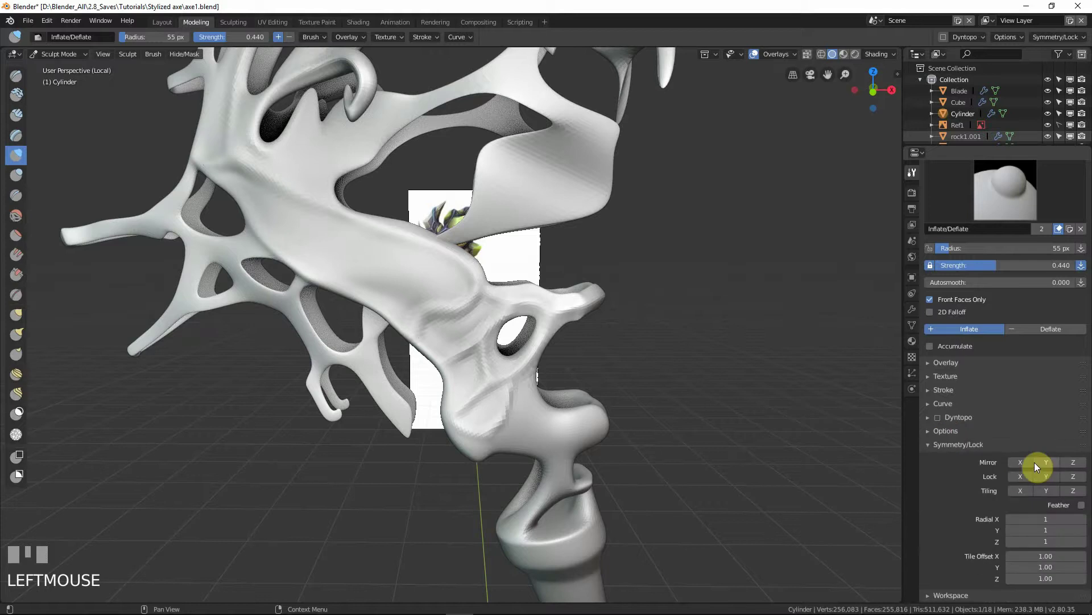
{"action": "left_click", "coordinate": [1023, 462]}
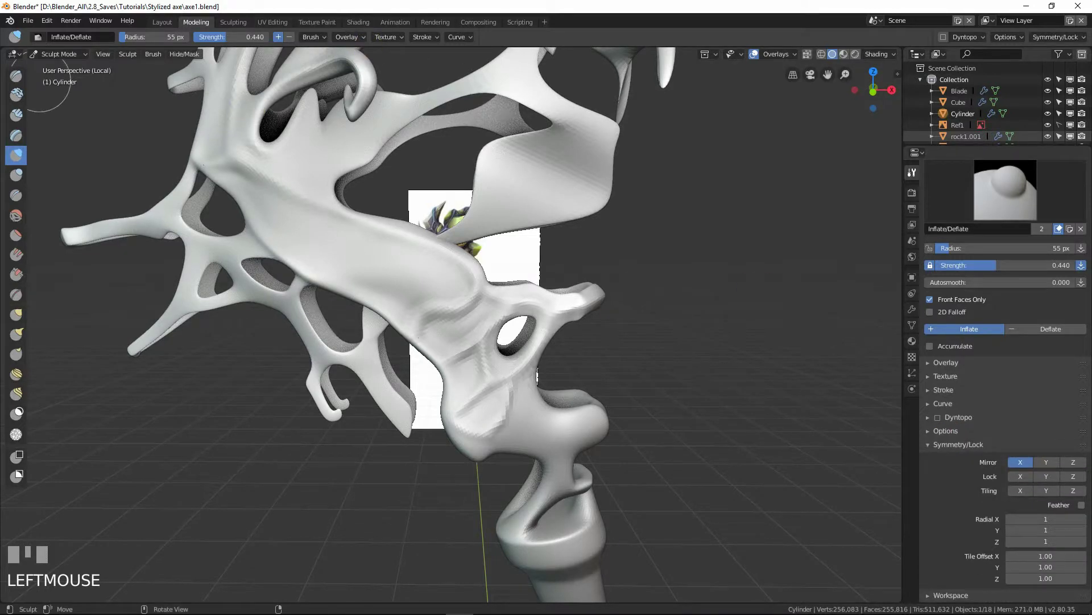
{"action": "middle_click_drag", "start_coordinate": [489, 239], "coordinate": [500, 285]}
{"action": "scroll", "coordinate": [969, 481], "scroll_direction": "down", "scroll_amount": 1}
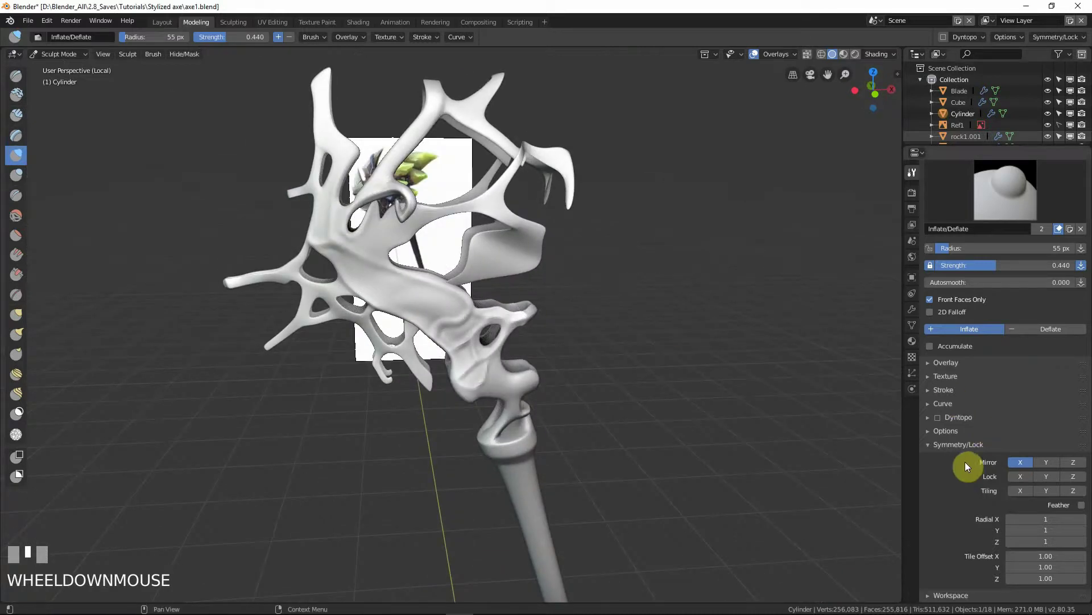
Step: Look through the Dyntopo, Options and Symmetry/Lock settings of the Inflate brush
{"action": "left_click", "coordinate": [926, 445]}
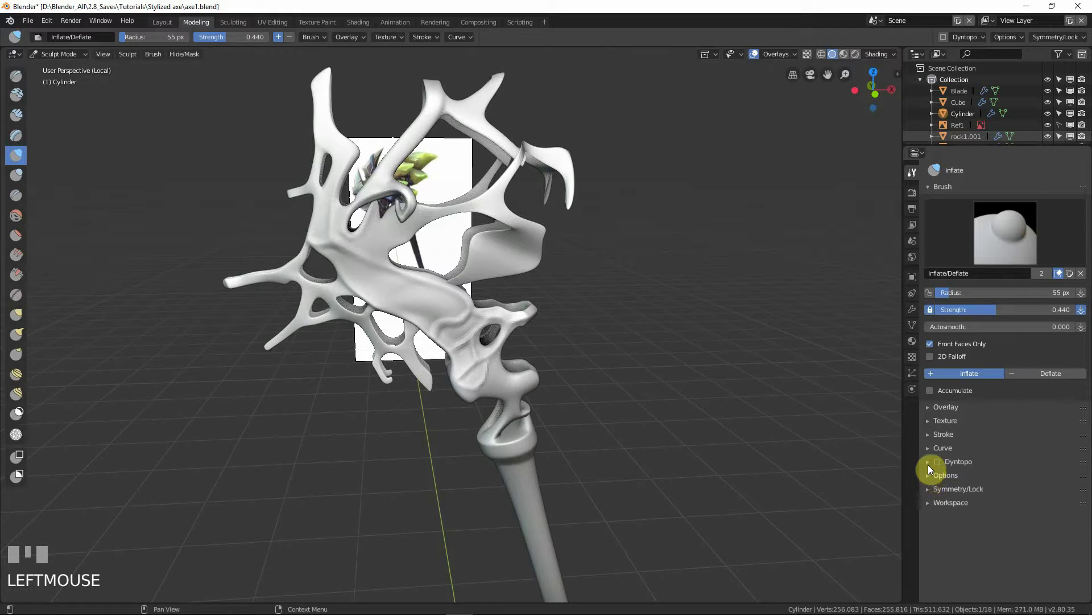
{"action": "left_click", "coordinate": [928, 464]}
{"action": "left_click", "coordinate": [928, 463]}
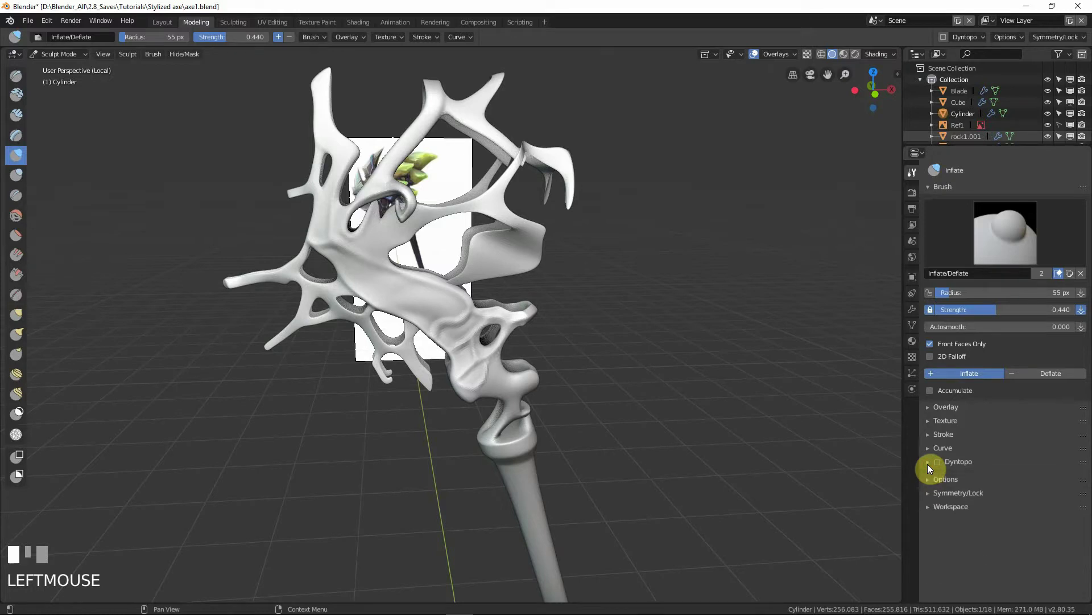
{"action": "left_click", "coordinate": [927, 474]}
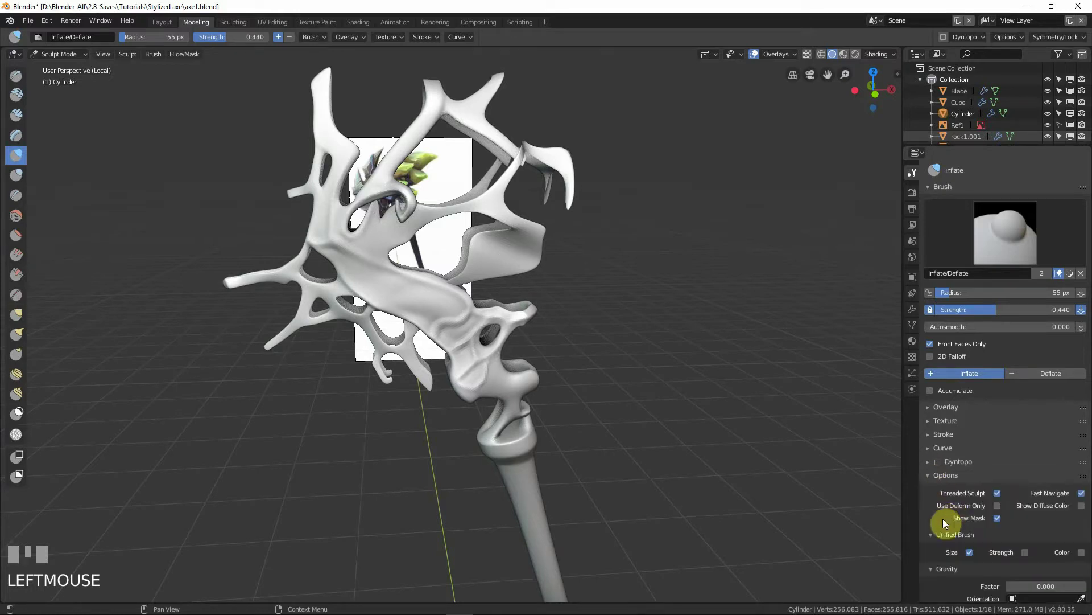
{"action": "scroll", "coordinate": [934, 530], "scroll_direction": "down", "scroll_amount": 2}
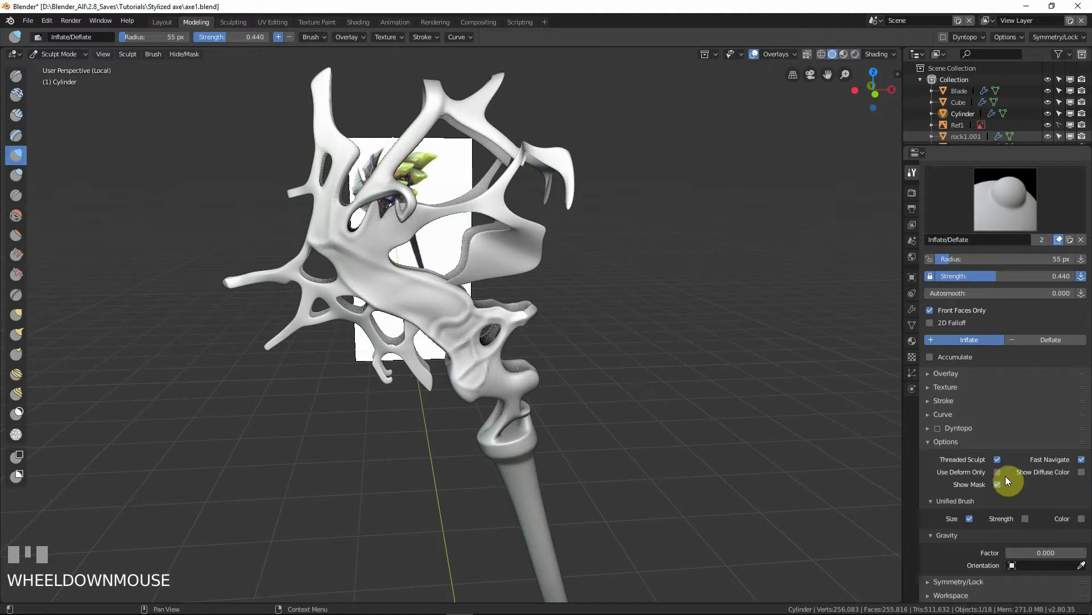
{"action": "left_click", "coordinate": [937, 443]}
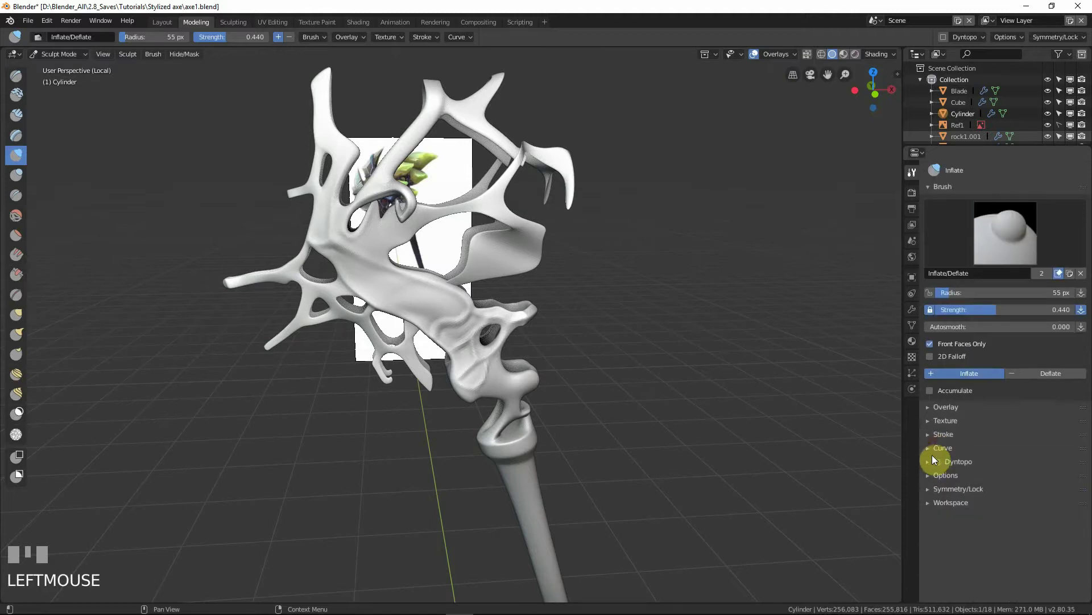
{"action": "left_click", "coordinate": [929, 484]}
{"action": "scroll", "coordinate": [947, 541], "scroll_direction": "down", "scroll_amount": 2}
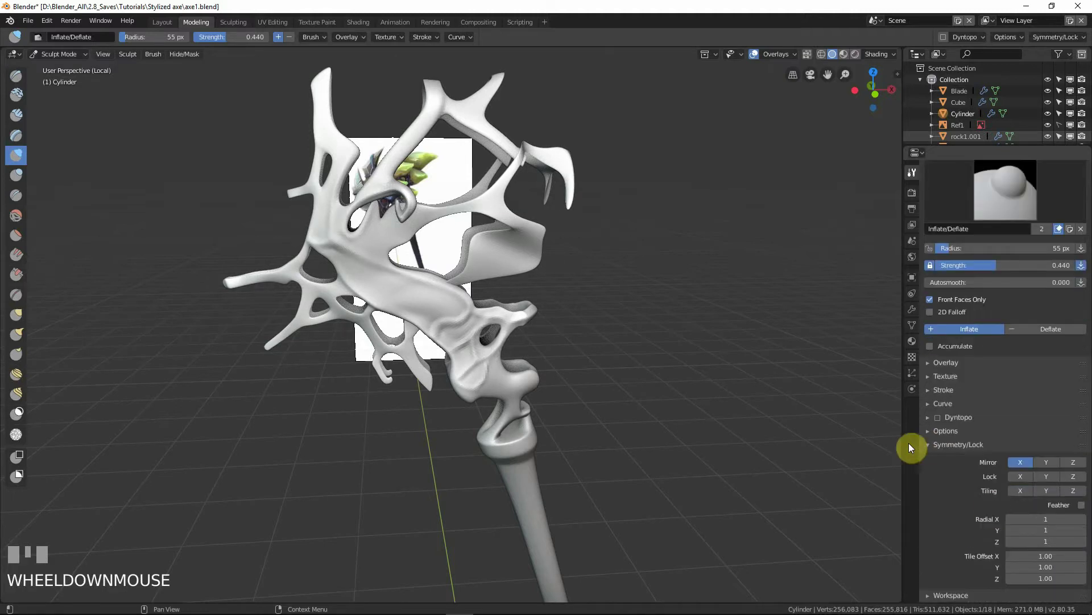
{"action": "left_click", "coordinate": [929, 444]}
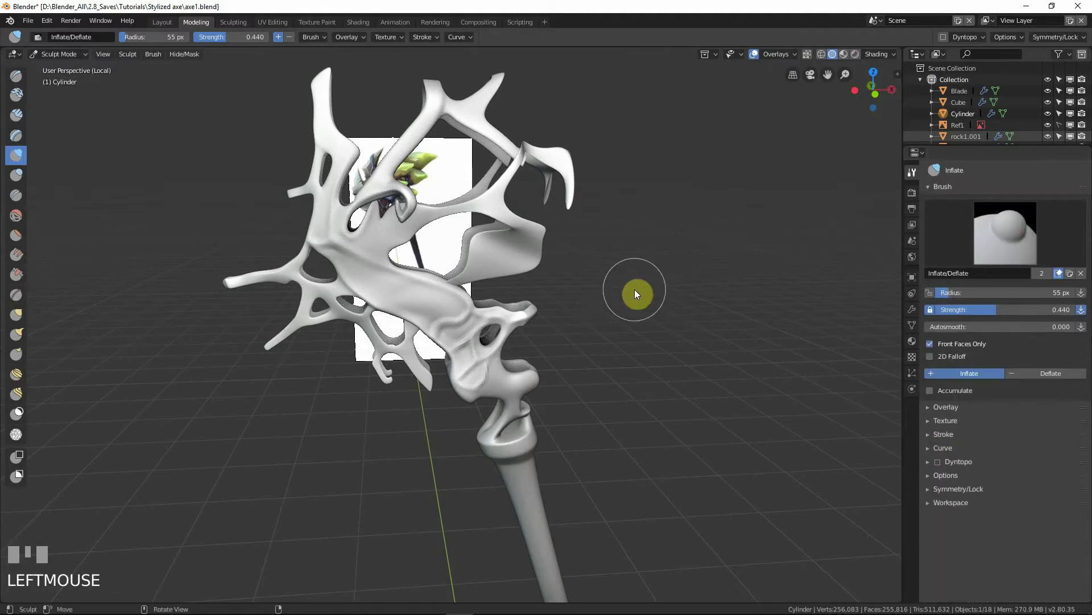
Step: Switch the axe from Sculpt Mode to Edit Mode and select its entire mesh
{"action": "middle_click_drag", "start_coordinate": [569, 295], "coordinate": [618, 298]}
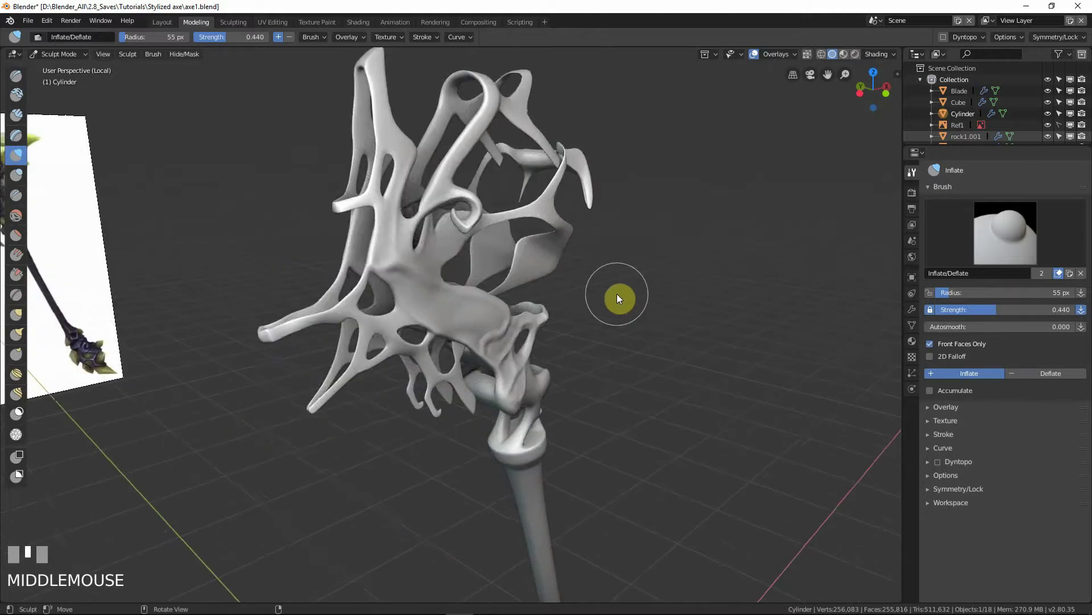
{"action": "scroll", "coordinate": [617, 294], "scroll_direction": "down", "scroll_amount": 3}
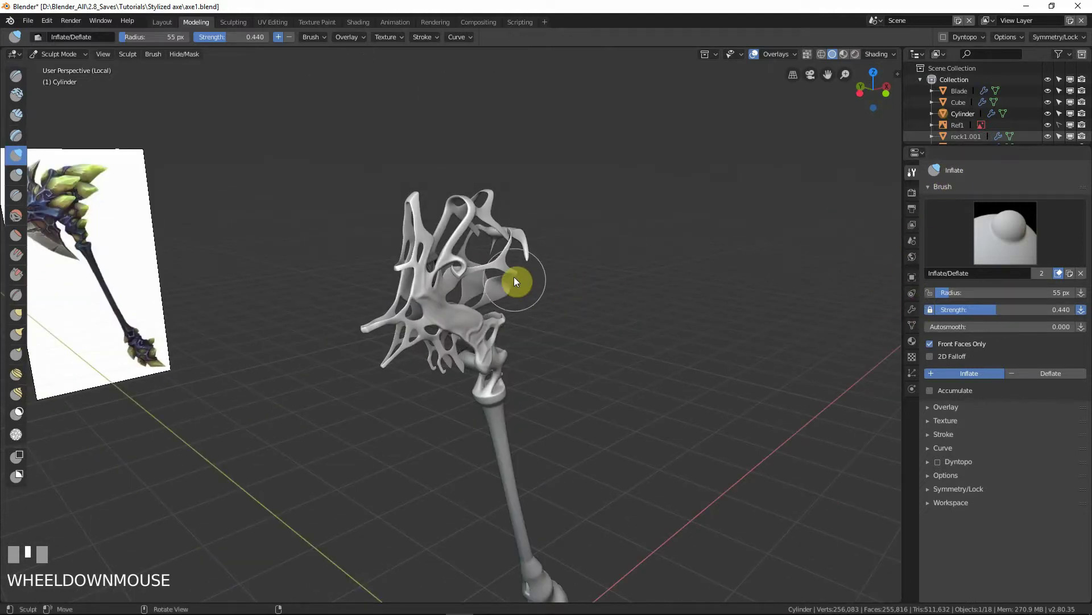
{"action": "key", "text": "Tab"}
{"action": "scroll", "coordinate": [516, 290], "scroll_direction": "up", "scroll_amount": 2}
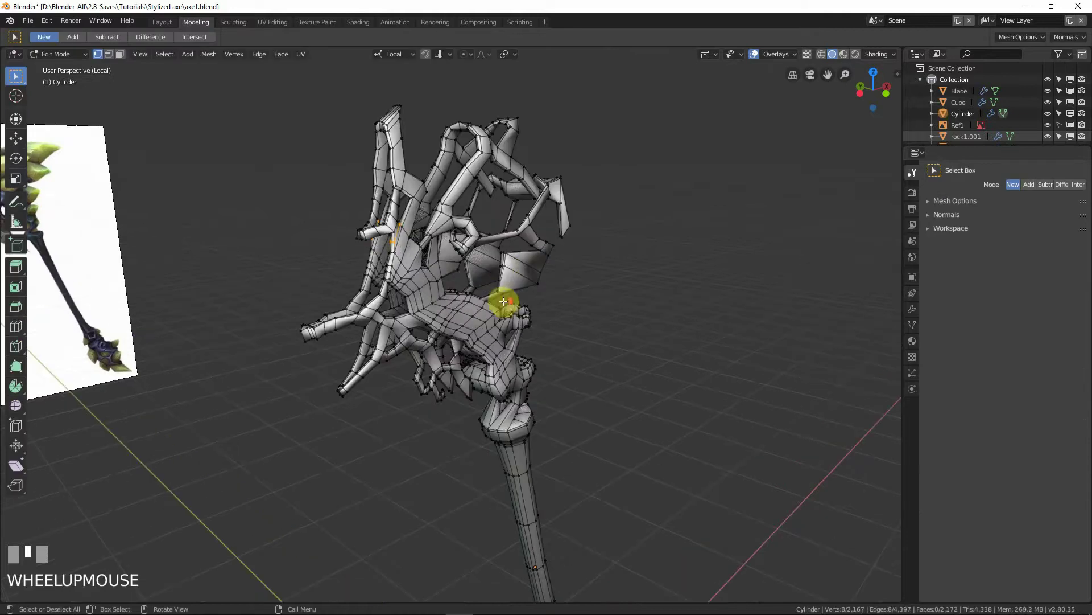
{"action": "middle_click_drag", "start_coordinate": [519, 301], "coordinate": [563, 307]}
{"action": "key", "text": "a"}
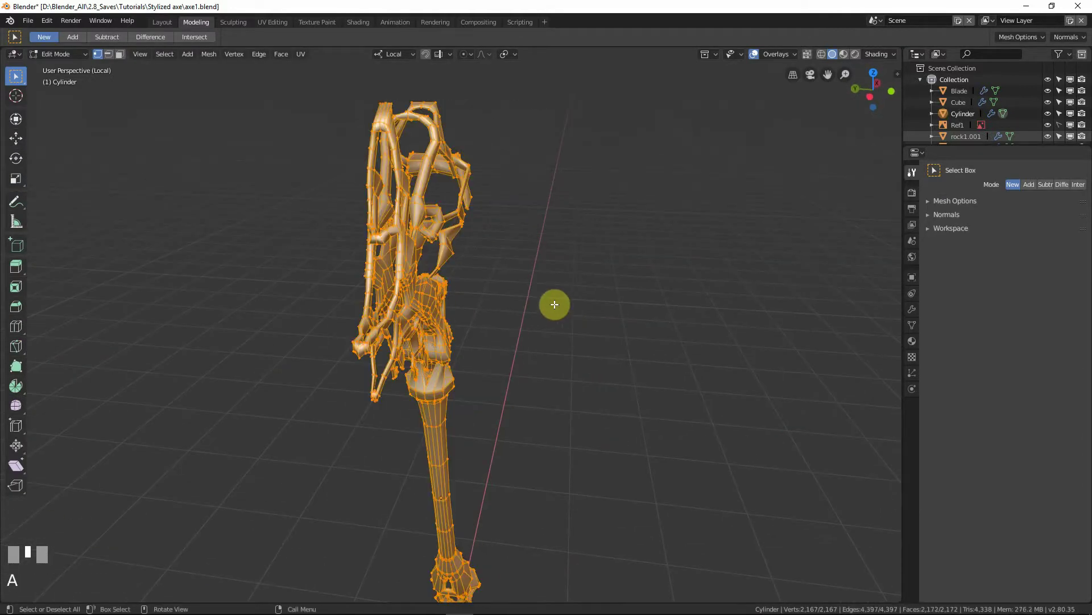
Step: Inspect the selected mesh edge-on, return the axe to Sculpt Mode and save the file
{"action": "middle_click_drag", "start_coordinate": [554, 385], "coordinate": [554, 265], "text": "shift"}
{"action": "middle_click_drag", "start_coordinate": [524, 346], "coordinate": [688, 54]}
{"action": "middle_click_drag", "start_coordinate": [586, 222], "coordinate": [492, 331]}
{"action": "scroll", "coordinate": [565, 204], "scroll_direction": "down", "scroll_amount": 3}
{"action": "scroll", "coordinate": [542, 244], "scroll_direction": "up", "scroll_amount": 3}
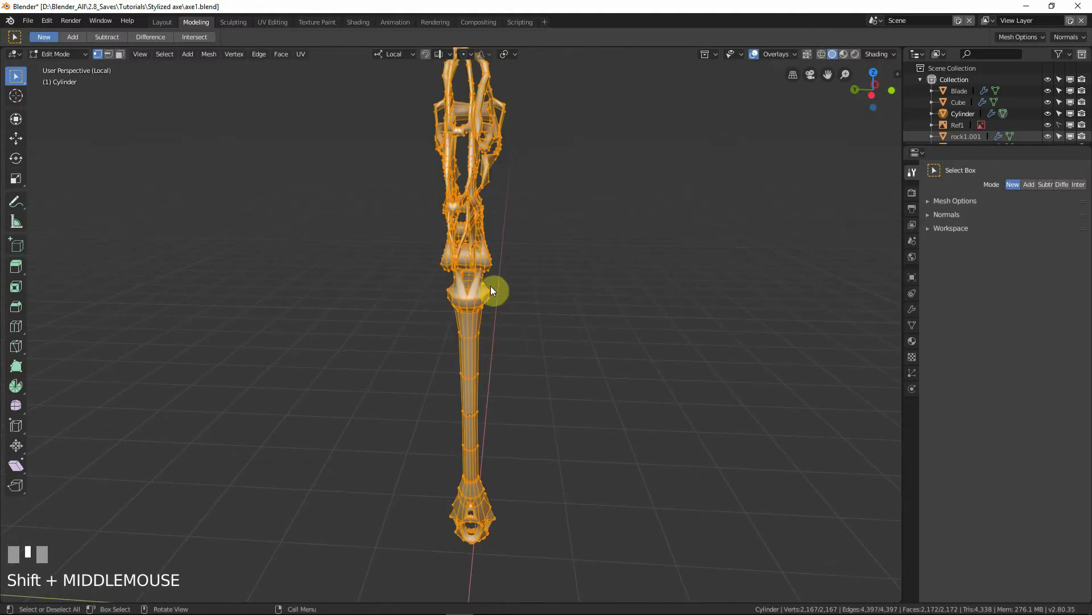
{"action": "key", "text": "Tab"}
{"action": "key", "text": "Tab"}
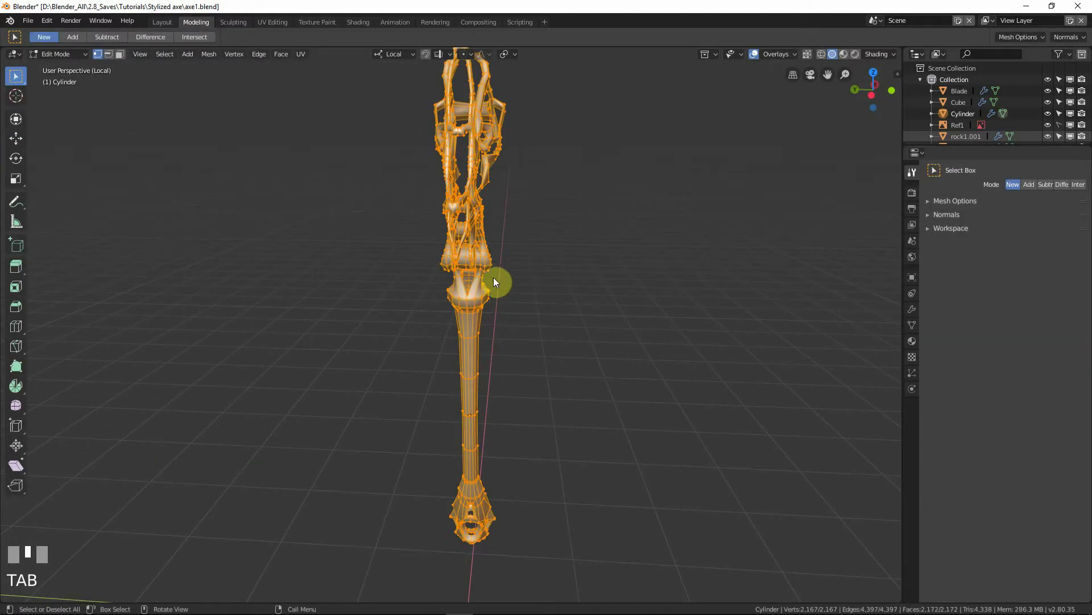
{"action": "key", "text": "Tab"}
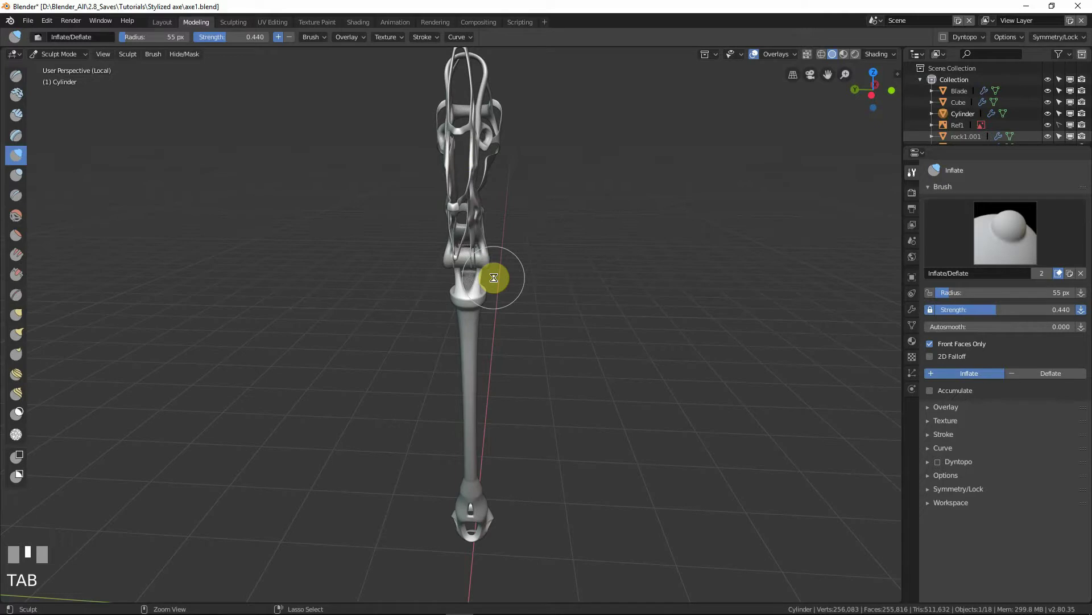
{"action": "key", "text": "ctrl+s"}
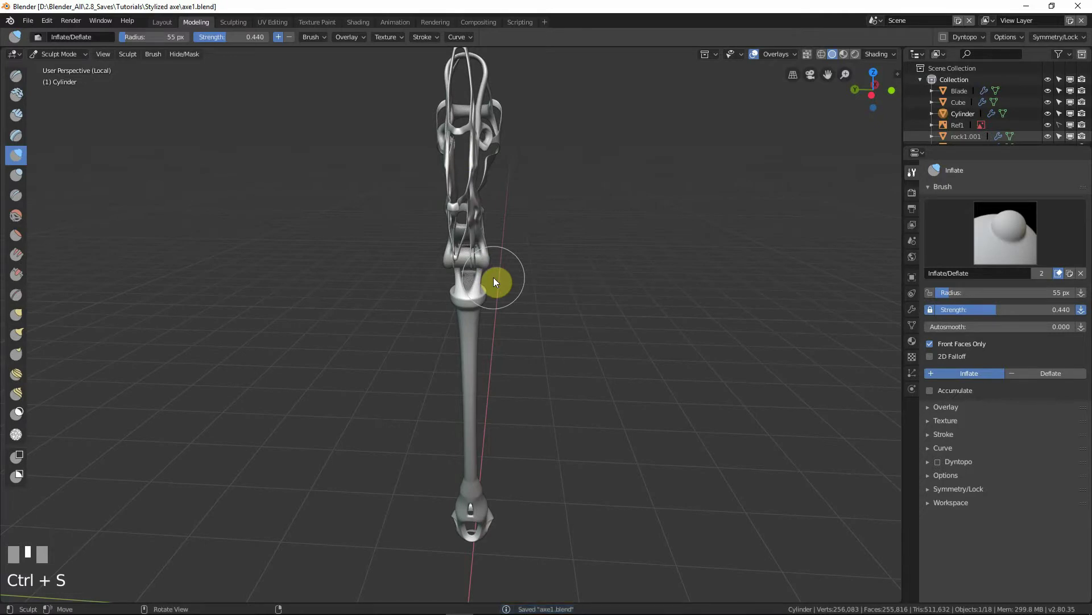
Step: Compare the axe frame in Sculpt Mode and Edit Mode, ending in Edit Mode with the whole mesh selected
{"action": "key", "text": "Tab"}
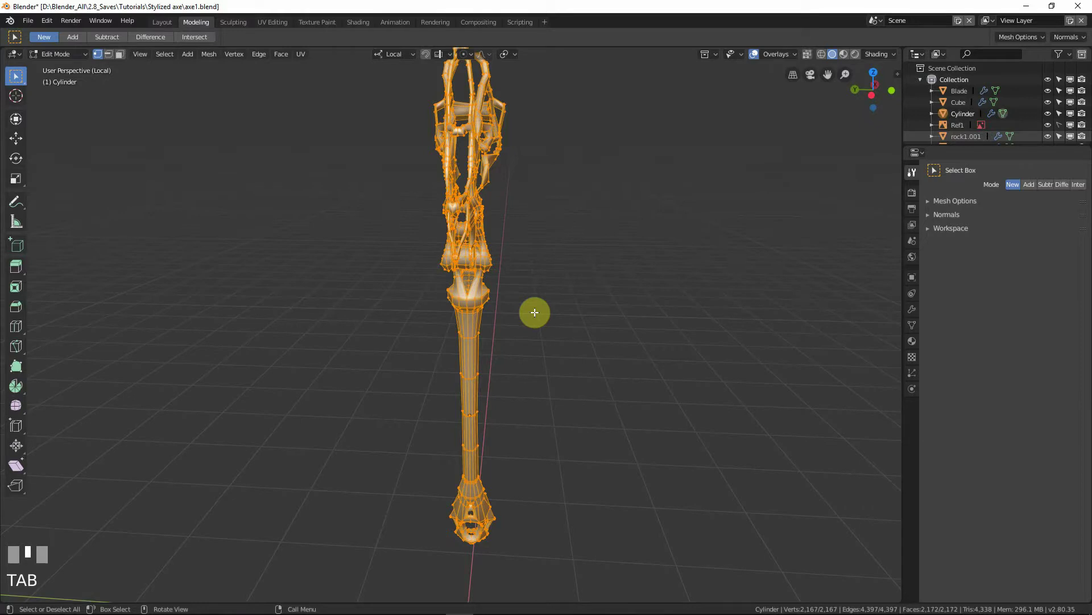
{"action": "key", "text": "Tab"}
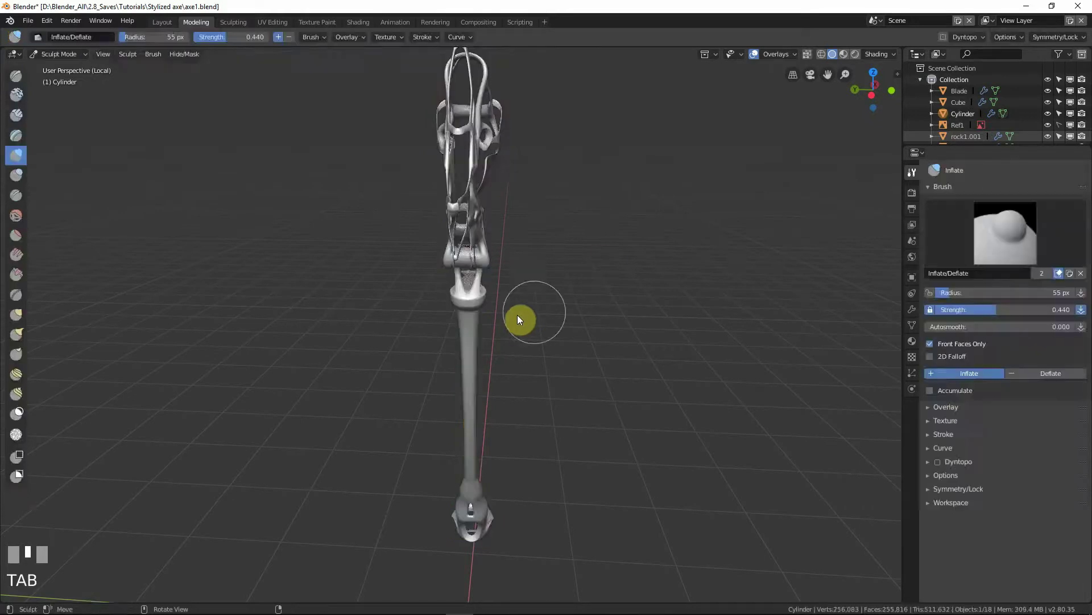
{"action": "key", "text": "Tab"}
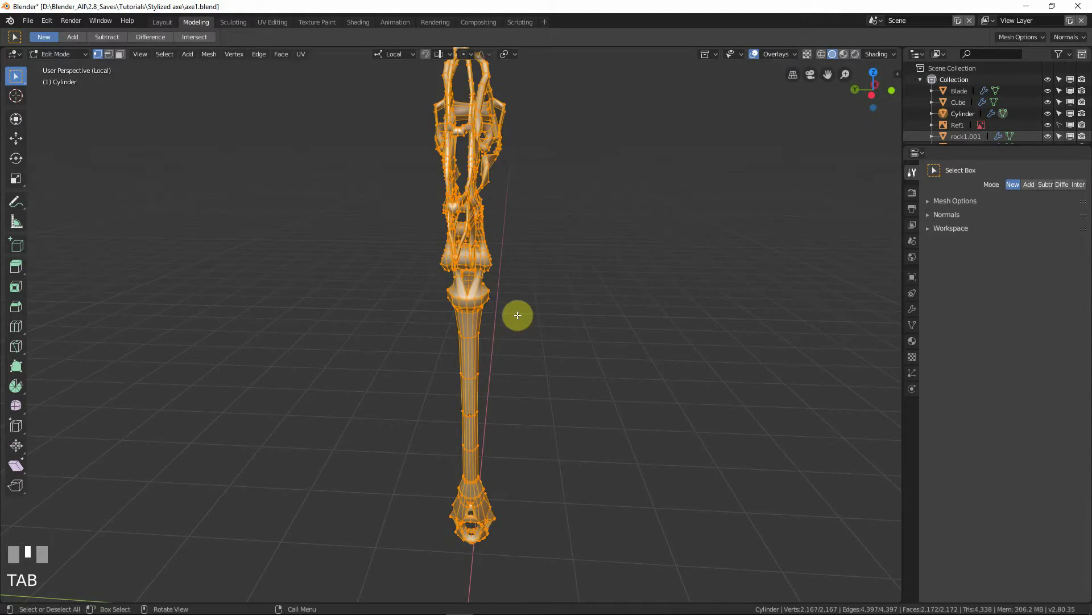
{"action": "key", "text": "space"}
{"action": "key", "text": "space"}
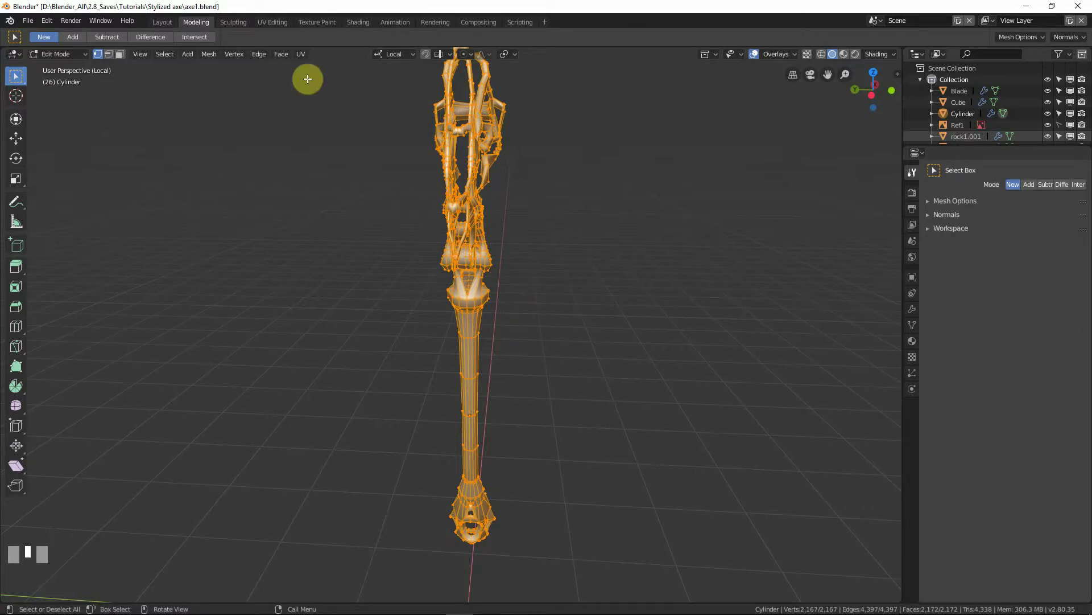
Step: Try to mirror the entire selected axe mesh along the global Y axis
{"action": "left_click", "coordinate": [170, 54]}
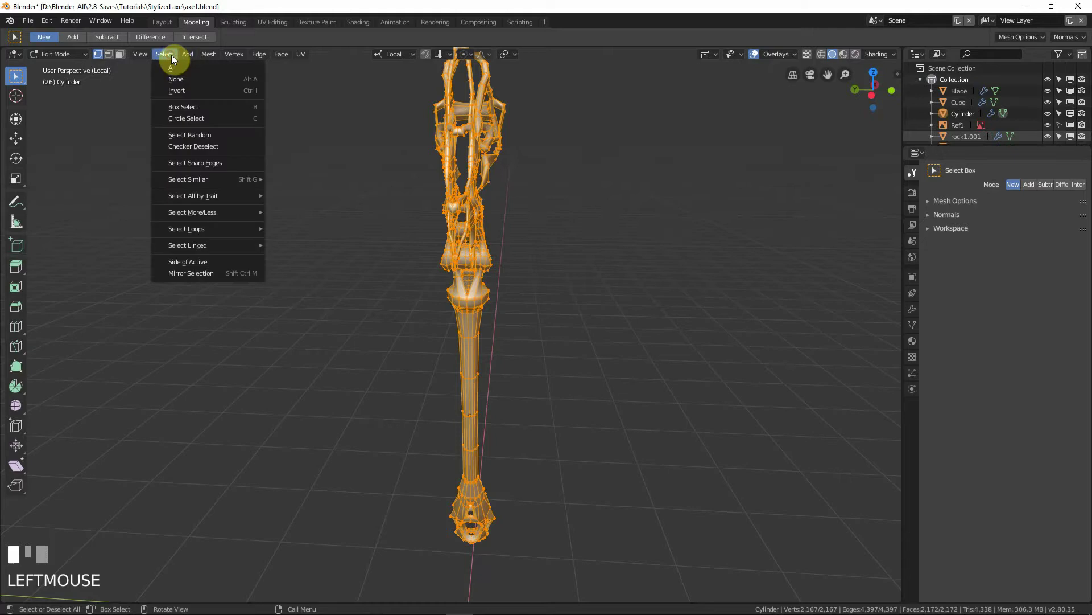
{"action": "mouse_move", "coordinate": [207, 55]}
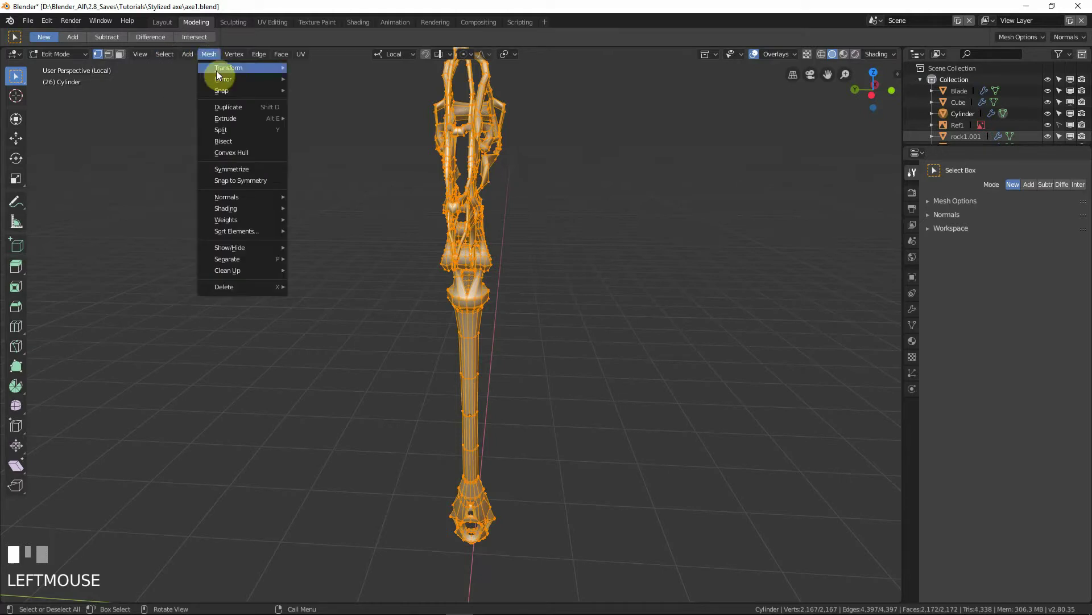
{"action": "mouse_move", "coordinate": [230, 77]}
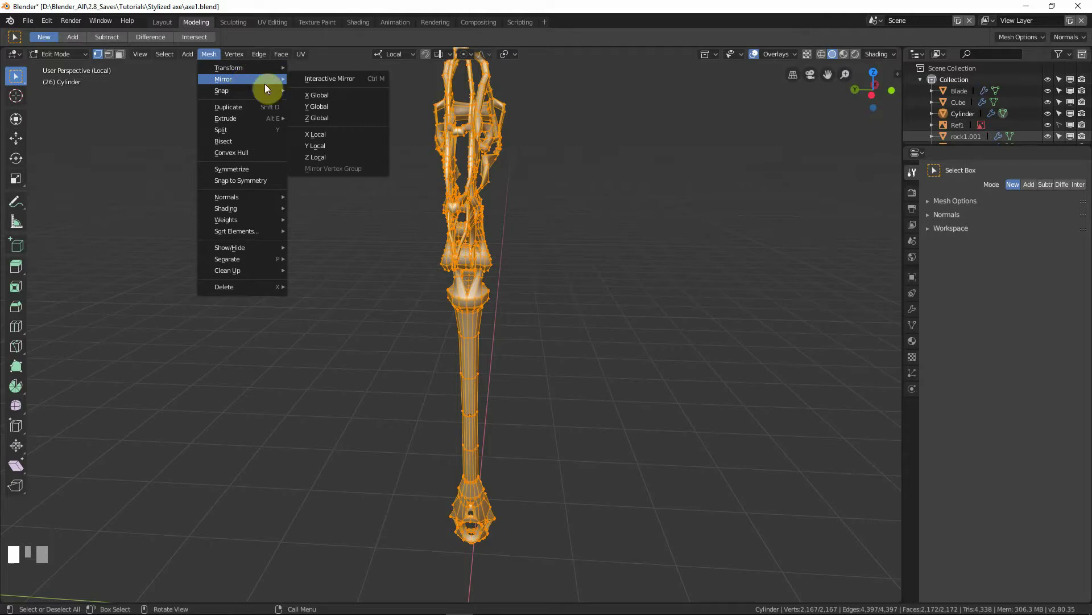
{"action": "left_click", "coordinate": [333, 97]}
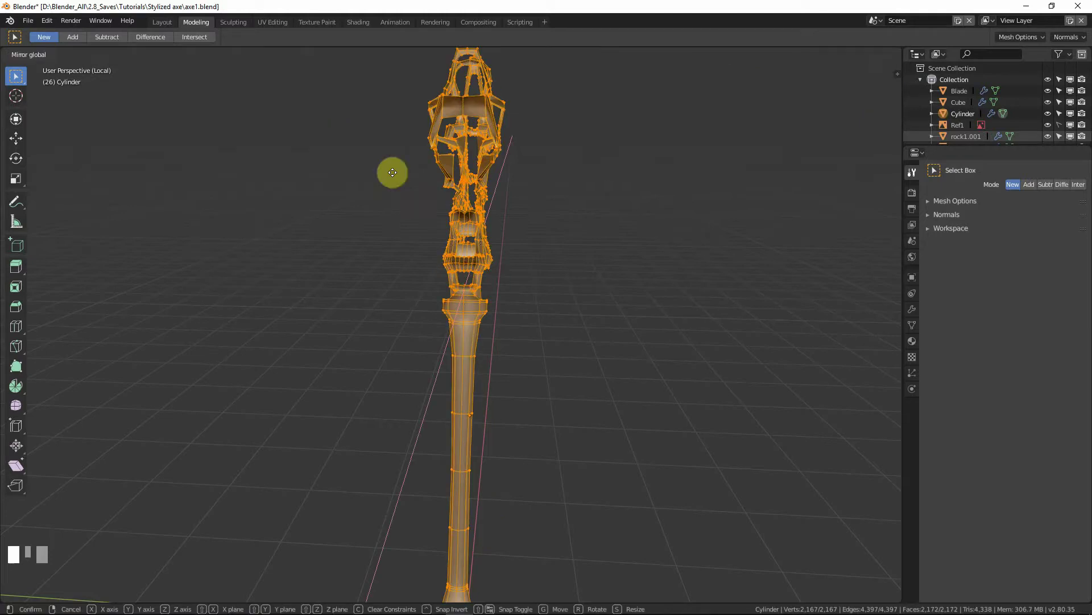
{"action": "key", "text": "z"}
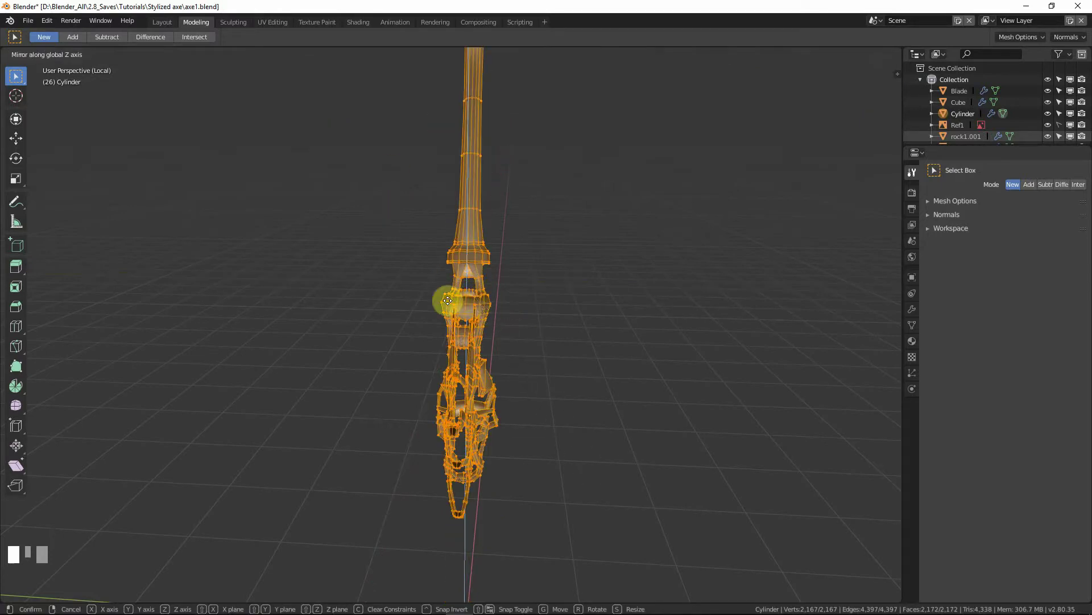
{"action": "key", "text": "y"}
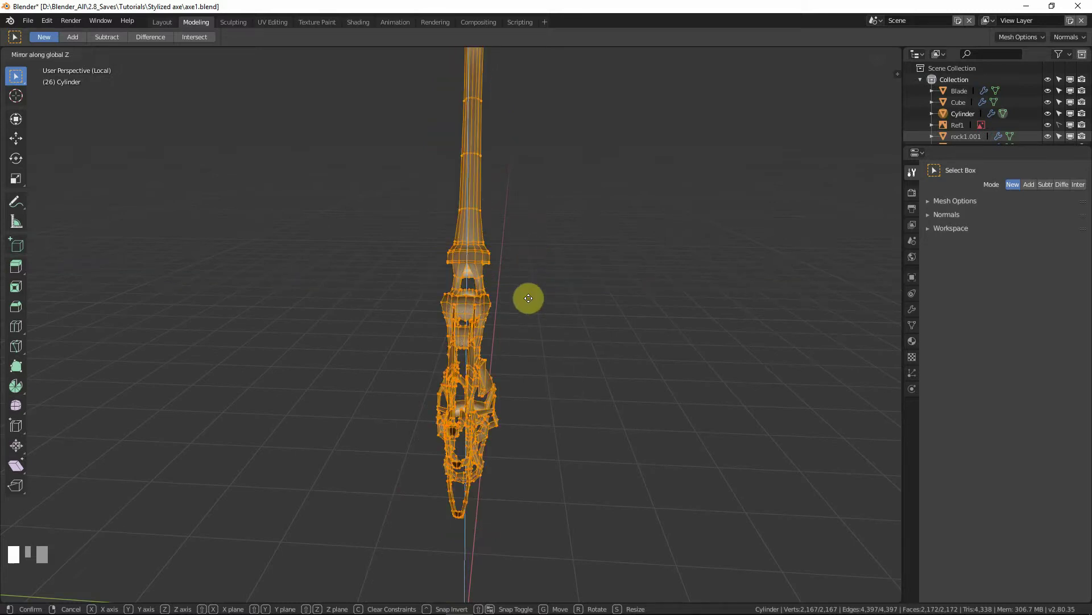
{"action": "key", "text": "y"}
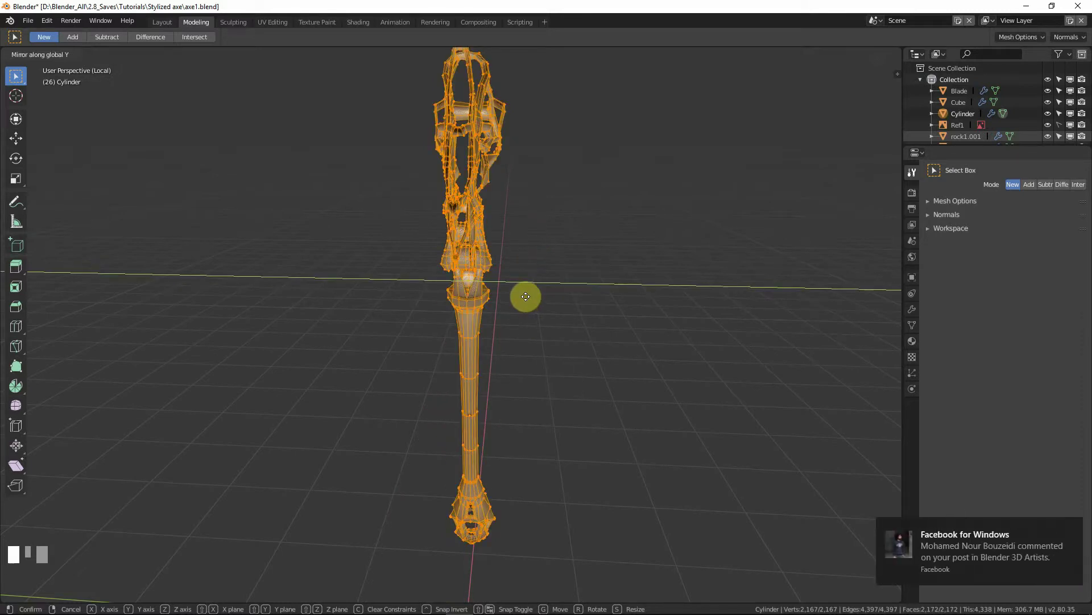
{"action": "left_click", "coordinate": [495, 279]}
Step: Check the mirrored axe head in Sculpt Mode, then undo the mirroring
{"action": "mouse_move", "coordinate": [495, 278]}
{"action": "middle_mouse_down"}
{"action": "mouse_move", "coordinate": [398, 292]}
{"action": "mouse_move", "coordinate": [455, 191]}
{"action": "mouse_move", "coordinate": [487, 341]}
{"action": "mouse_move", "coordinate": [568, 332]}
{"action": "mouse_move", "coordinate": [688, 353]}
{"action": "mouse_move", "coordinate": [372, 330]}
{"action": "mouse_move", "coordinate": [422, 309]}
{"action": "middle_mouse_up"}
{"action": "scroll", "coordinate": [489, 309], "scroll_direction": "up", "scroll_amount": 2}
{"action": "key", "text": "Tab"}
{"action": "scroll", "coordinate": [469, 272], "scroll_direction": "up", "scroll_amount": 2}
{"action": "scroll", "coordinate": [392, 322], "scroll_direction": "up", "scroll_amount": 2}
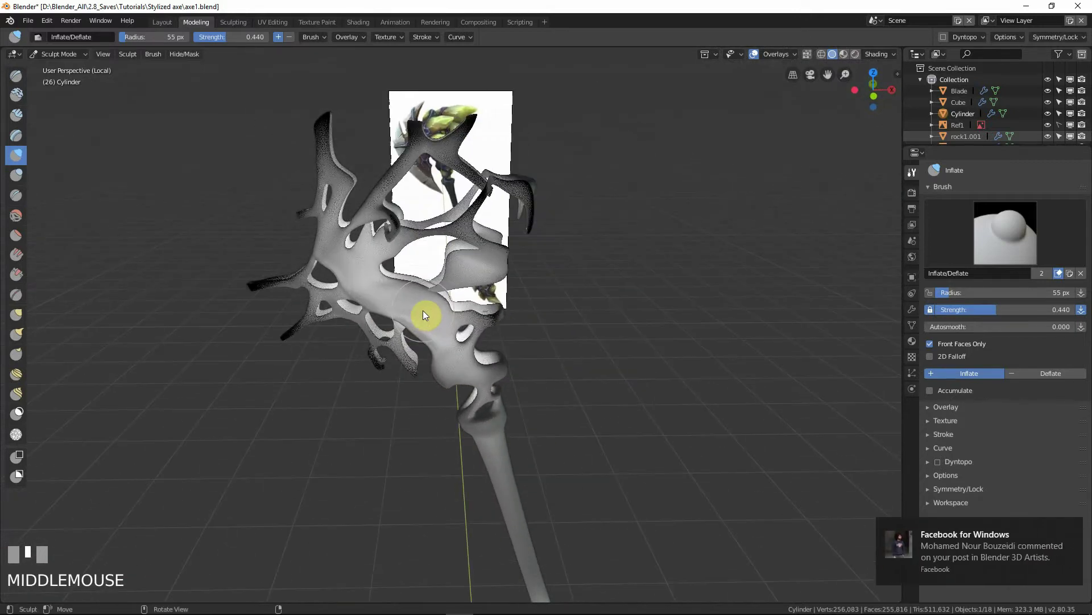
{"action": "key", "text": "ctrl+z"}
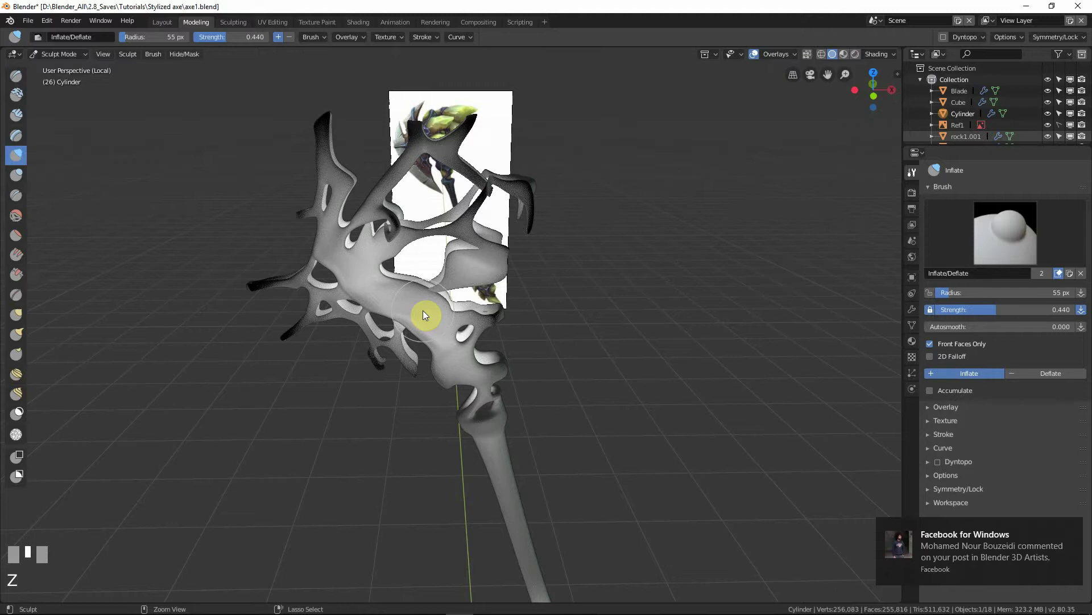
{"action": "key", "text": "ctrl+z"}
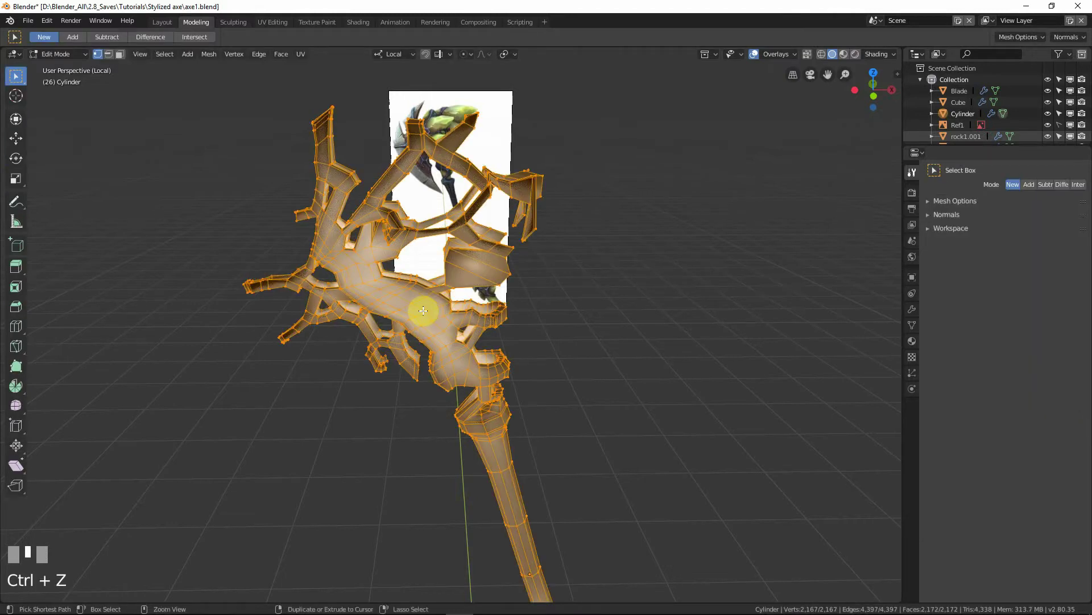
{"action": "key", "text": "ctrl+z"}
Step: Switch the axe frame to Object Mode and turn off the viewport display of its Multires modifier
{"action": "key", "text": "Tab"}
{"action": "scroll", "coordinate": [423, 309], "scroll_direction": "down", "scroll_amount": 2}
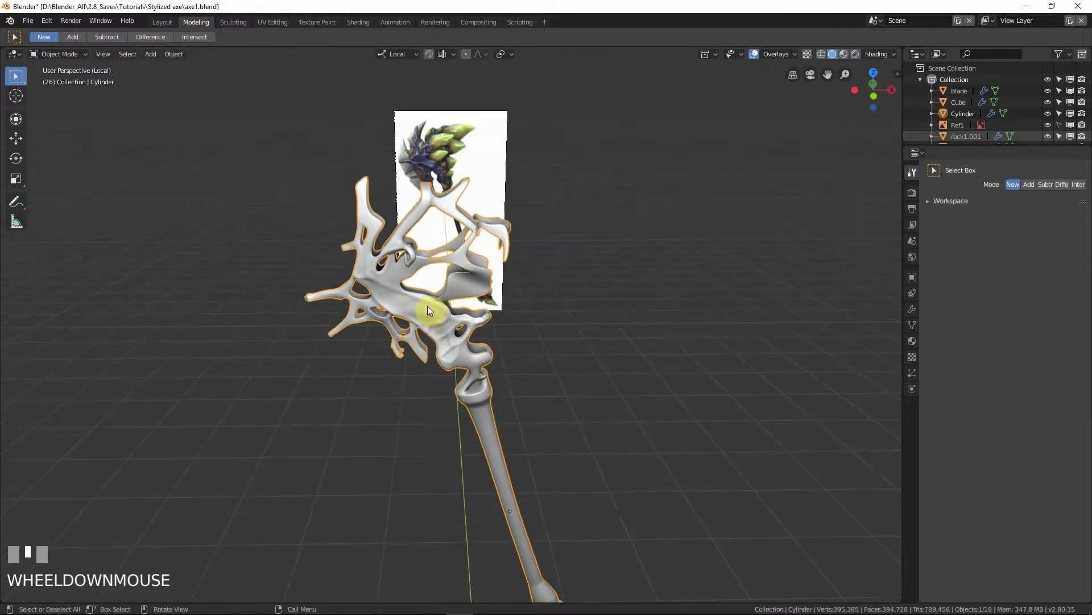
{"action": "middle_click_drag", "start_coordinate": [428, 306], "coordinate": [441, 304]}
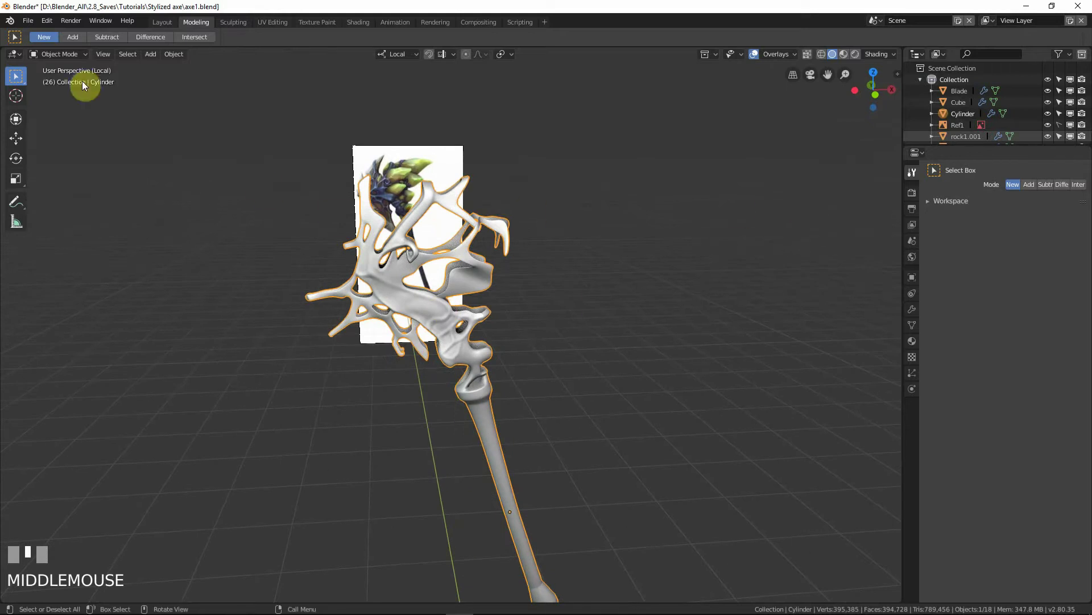
{"action": "left_click", "coordinate": [57, 53]}
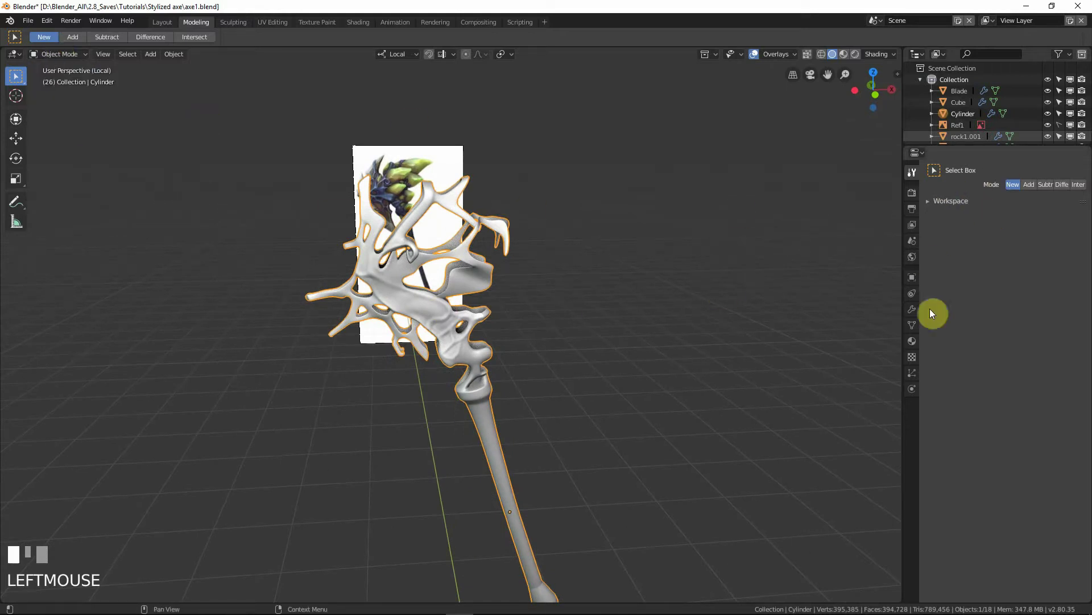
{"action": "left_click", "coordinate": [915, 325]}
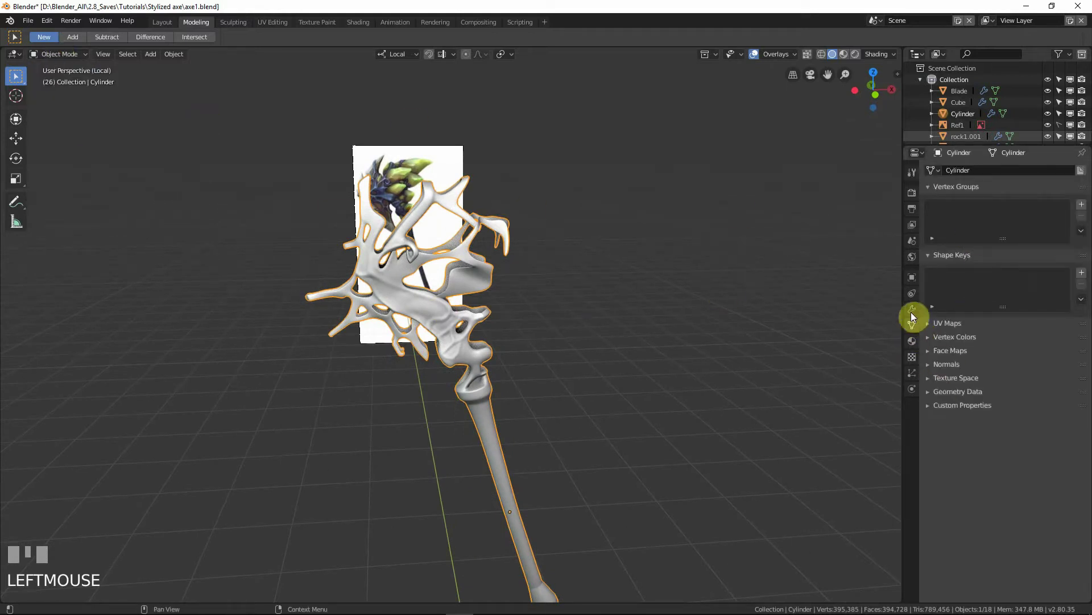
{"action": "left_click", "coordinate": [911, 312]}
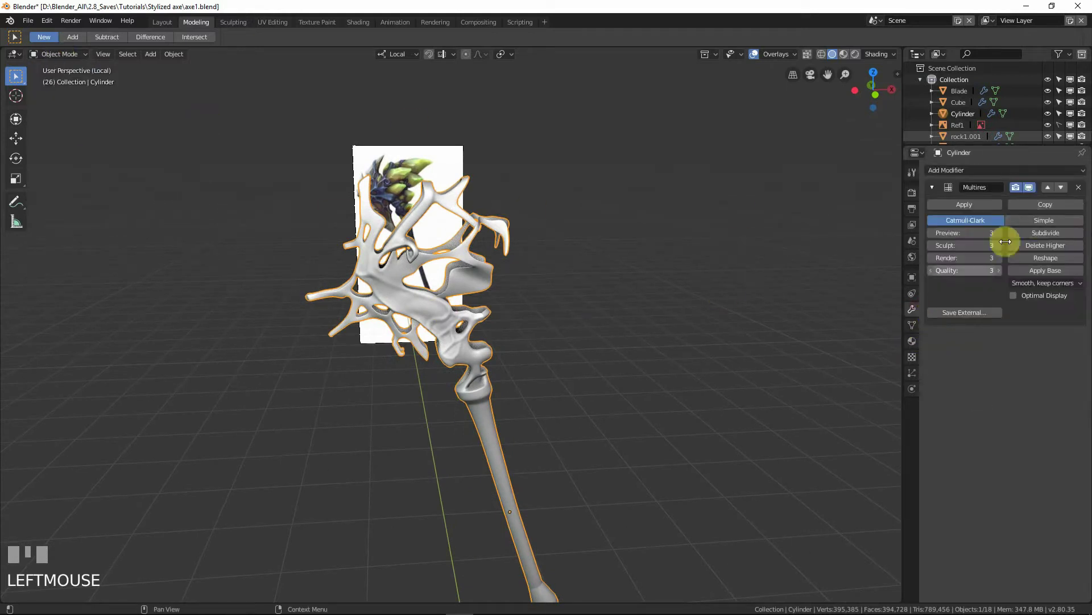
{"action": "left_click", "coordinate": [1029, 187]}
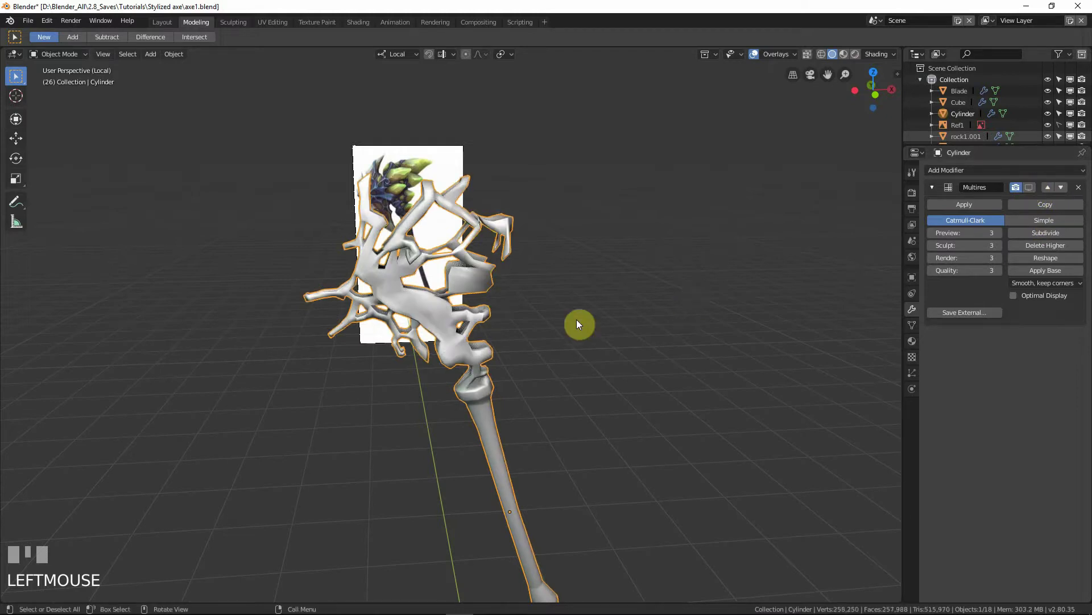
Step: Leave local view and look over the complete axe against the reference image from the front
{"action": "scroll", "coordinate": [544, 318], "scroll_direction": "up", "scroll_amount": 2}
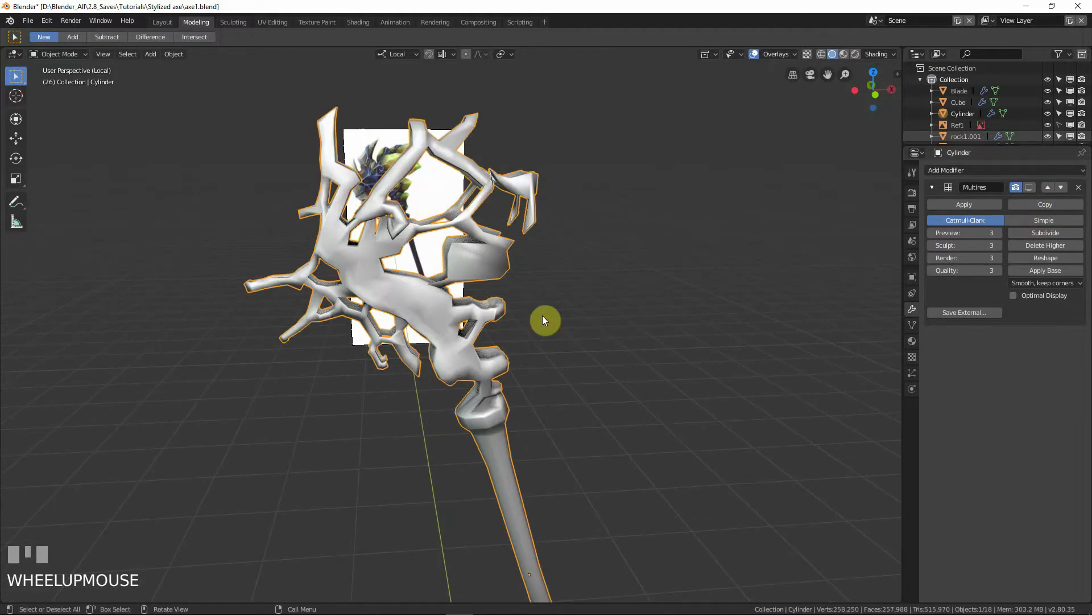
{"action": "key", "text": "KP_Divide"}
{"action": "scroll", "coordinate": [542, 315], "scroll_direction": "up", "scroll_amount": 2}
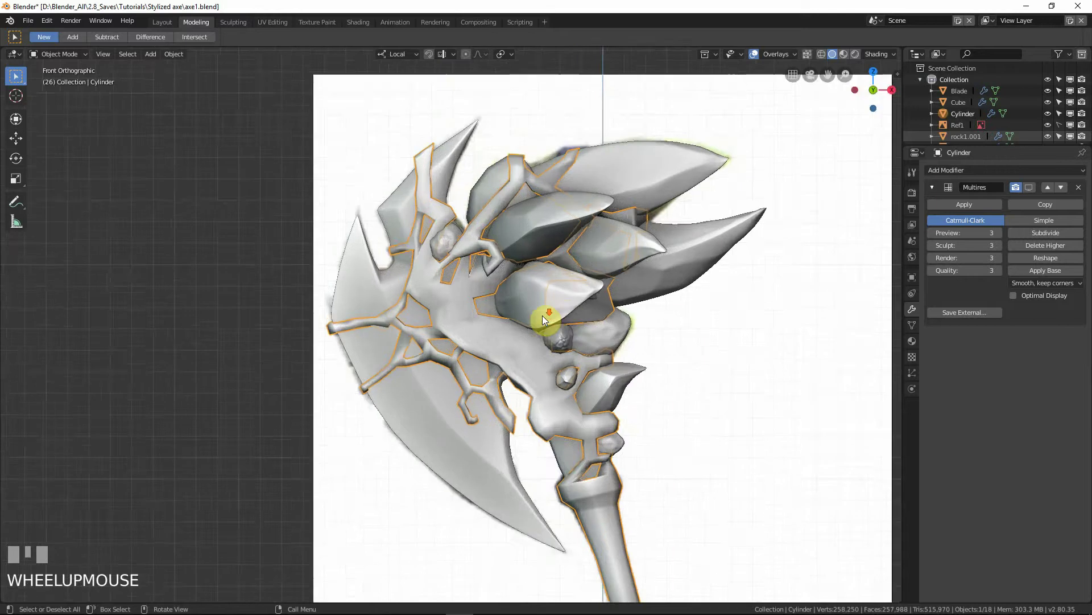
{"action": "scroll", "coordinate": [544, 330], "scroll_direction": "down", "scroll_amount": 4}
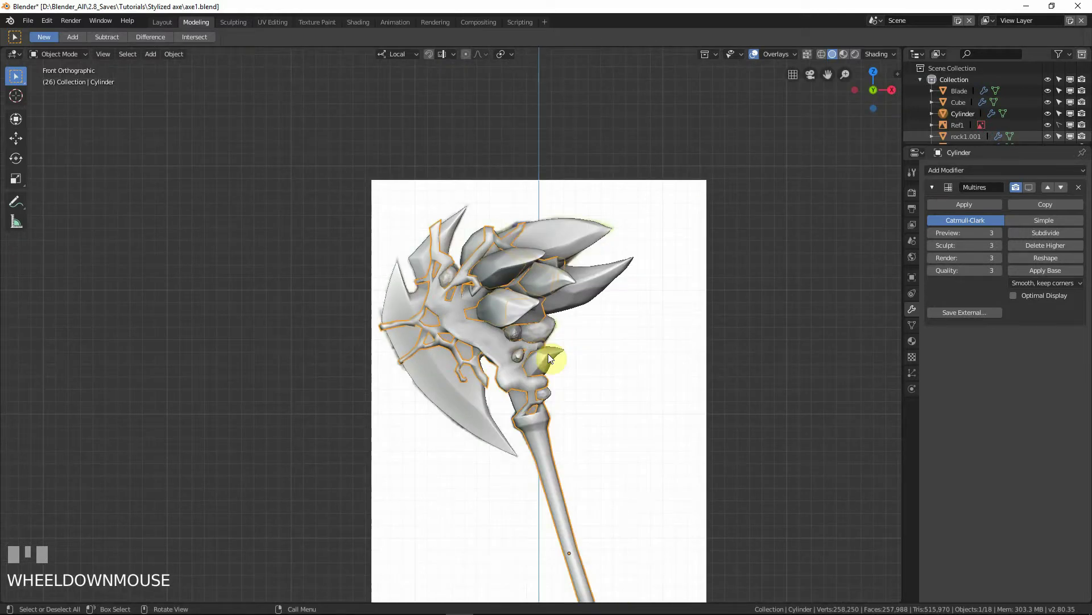
{"action": "mouse_move", "coordinate": [542, 352]}
{"action": "middle_mouse_down"}
{"action": "mouse_move", "coordinate": [544, 363]}
{"action": "mouse_move", "coordinate": [657, 376]}
{"action": "mouse_move", "coordinate": [654, 364]}
{"action": "mouse_move", "coordinate": [538, 369]}
{"action": "middle_mouse_up"}
Step: Isolate the axe frame in local view and show it in wireframe from the right orthographic view
{"action": "key", "text": "KP_Divide"}
{"action": "key", "text": "KP_3"}
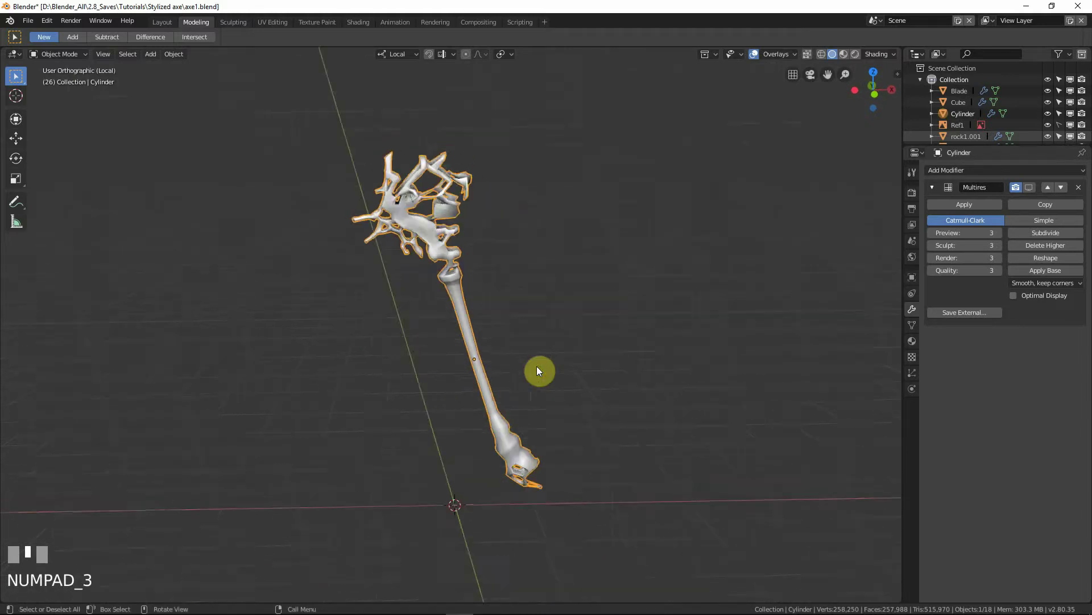
{"action": "key", "text": "shift+z"}
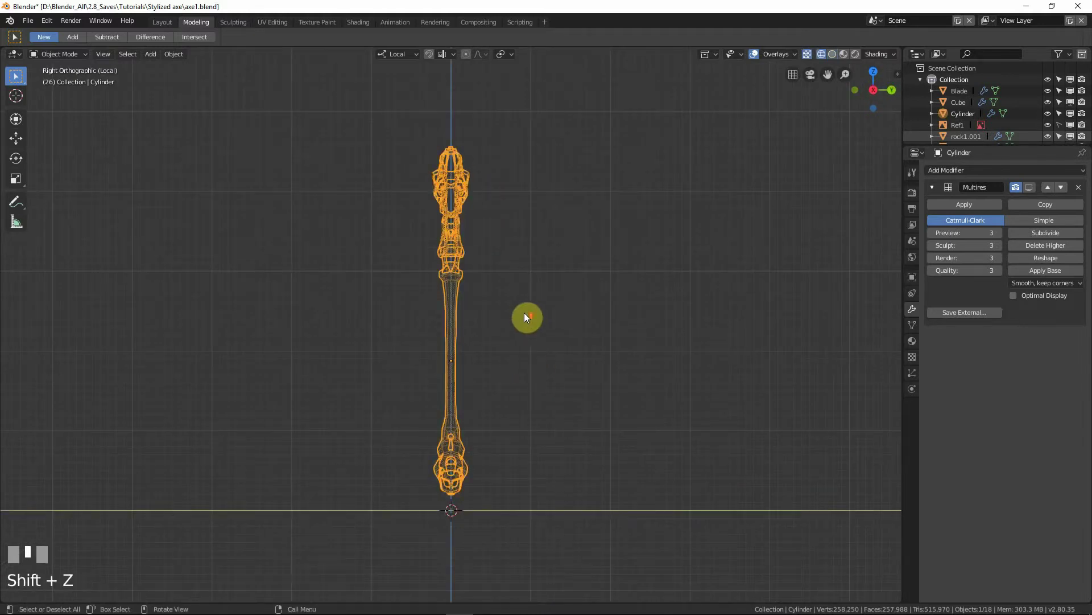
Step: In Edit Mode, select the vertices on the positive Y side of the axe's center line and delete them
{"action": "key", "text": "Tab"}
{"action": "scroll", "coordinate": [534, 322], "scroll_direction": "down", "scroll_amount": 1}
{"action": "left_click", "coordinate": [545, 300]}
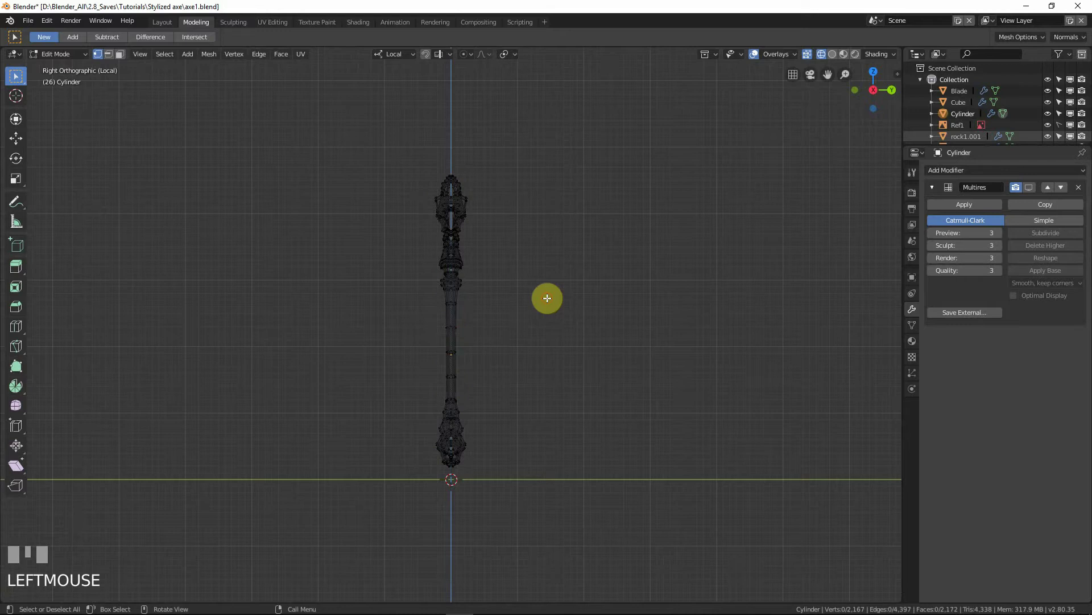
{"action": "key", "text": "b"}
{"action": "left_click_drag", "start_coordinate": [559, 113], "coordinate": [452, 504]}
{"action": "scroll", "coordinate": [478, 373], "scroll_direction": "up", "scroll_amount": 5}
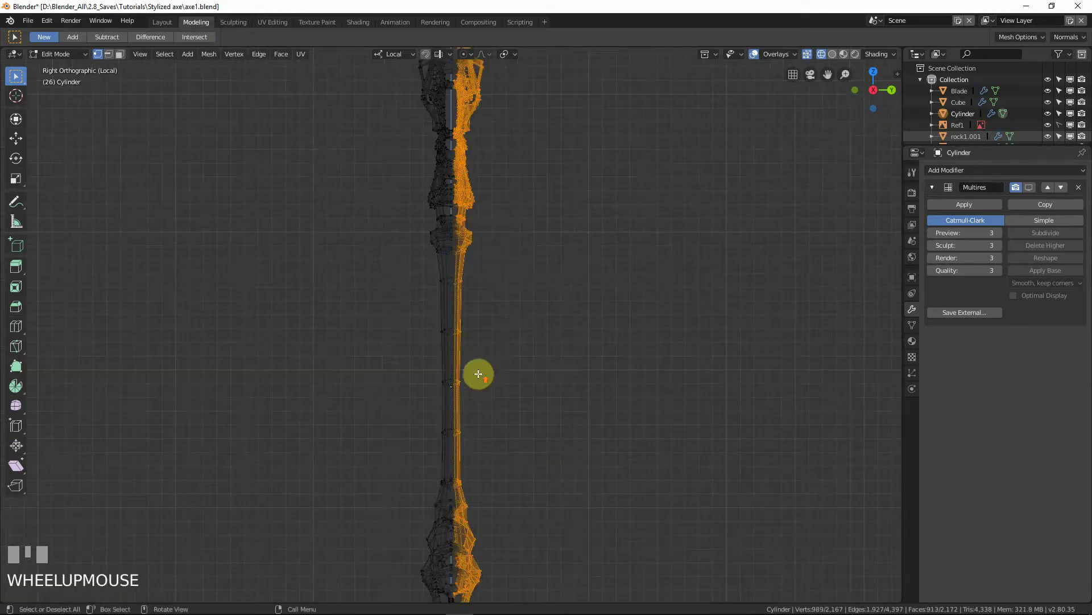
{"action": "middle_click_drag", "start_coordinate": [498, 208], "coordinate": [539, 376], "text": "shift"}
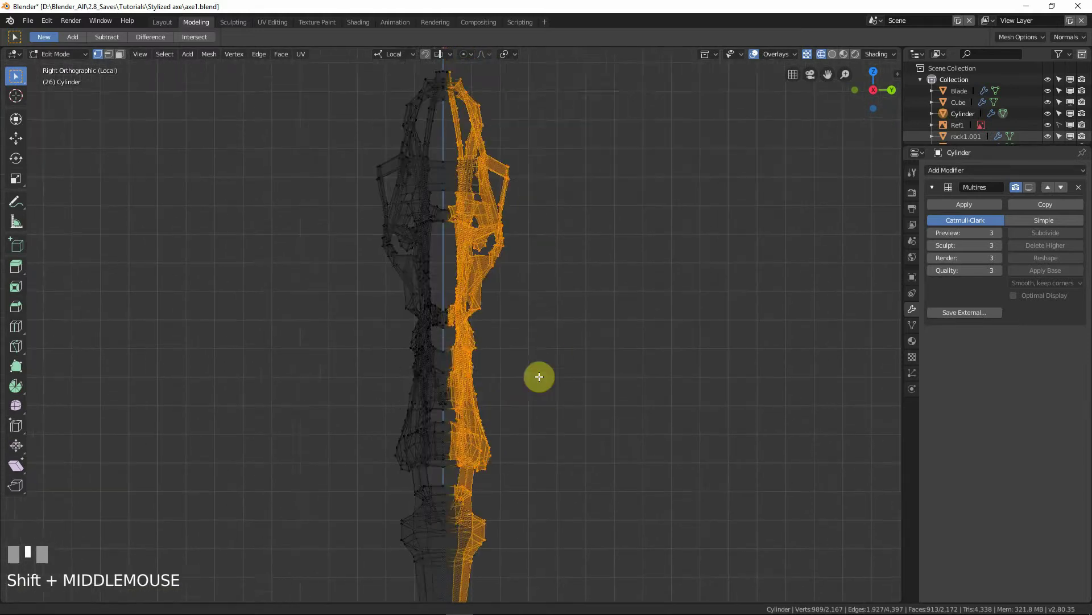
{"action": "scroll", "coordinate": [539, 393], "scroll_direction": "up", "scroll_amount": 2}
{"action": "key", "text": "x"}
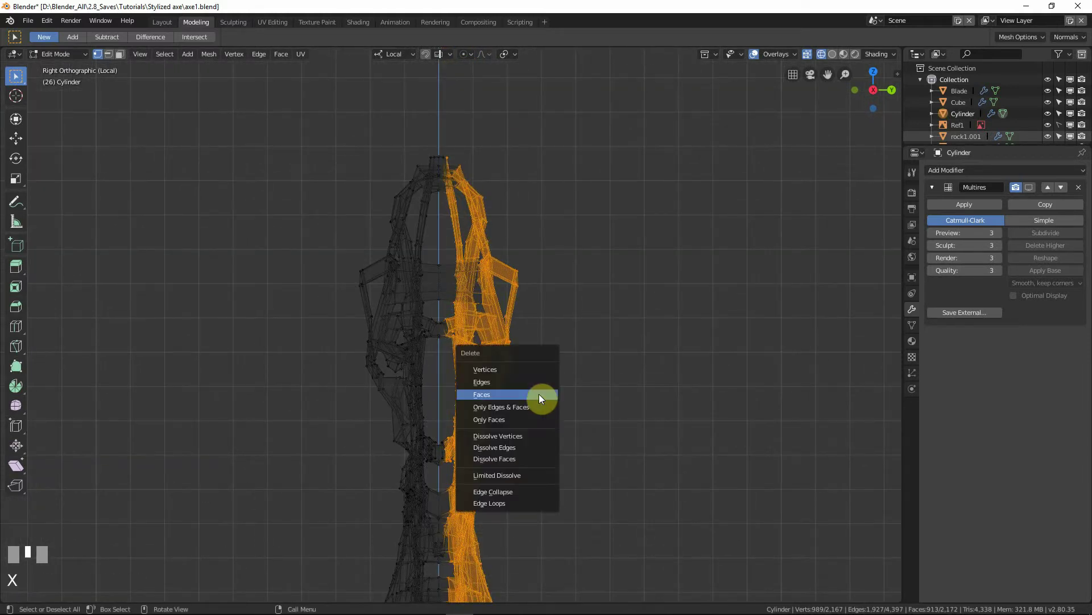
{"action": "left_click", "coordinate": [516, 370]}
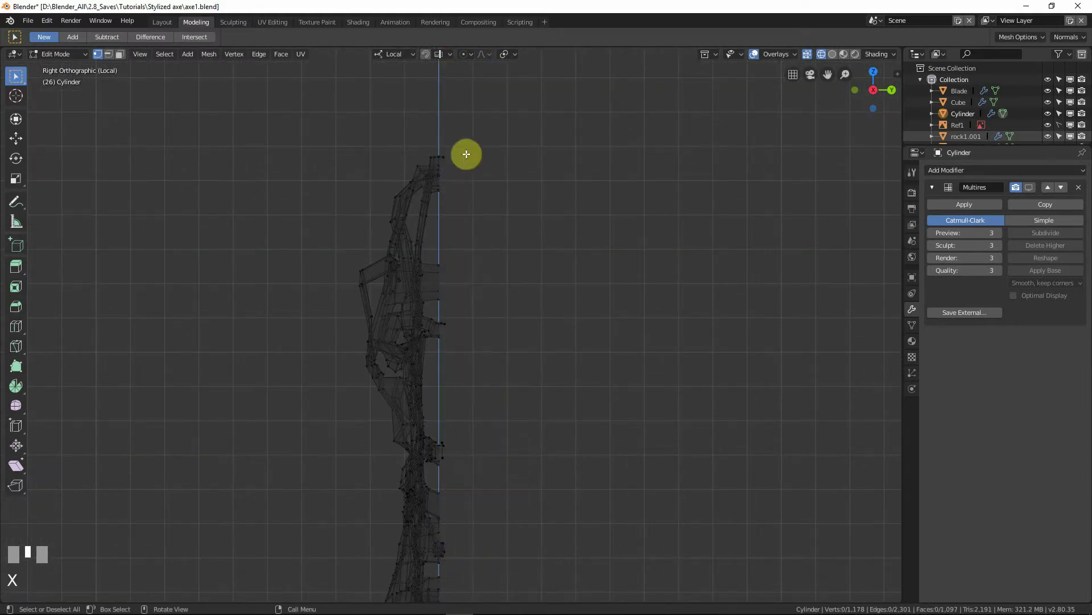
Step: Delete the stray vertex that extends past the center line at the upper tip of the axe head
{"action": "left_click", "coordinate": [445, 155]}
{"action": "key", "text": "x"}
{"action": "left_click", "coordinate": [454, 157]}
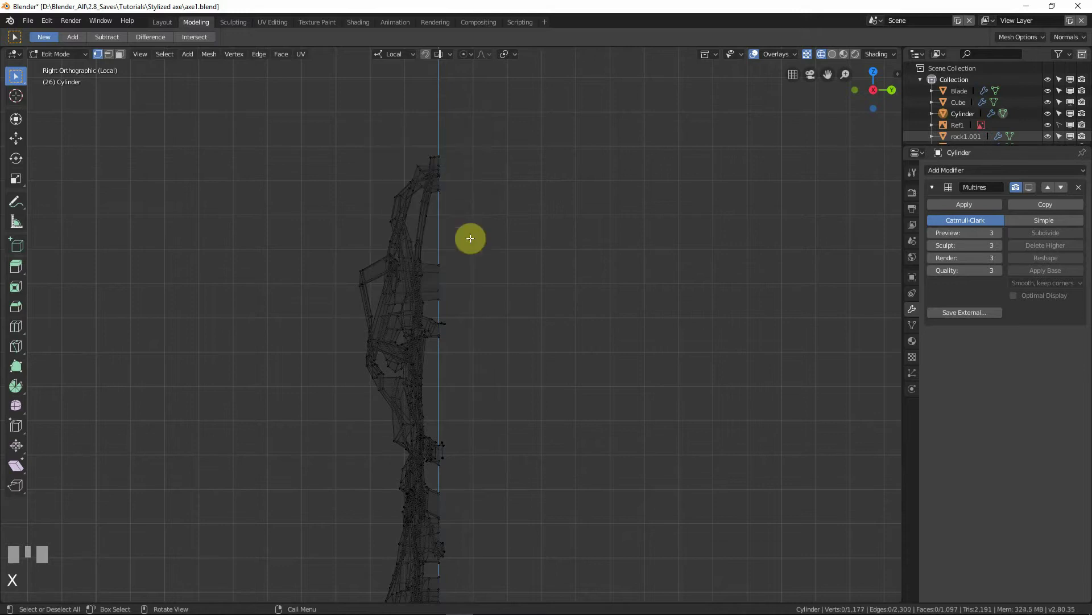
Step: Select all stray vertices extending past the center line, from the axe head down to the handle's lower end, and delete them
{"action": "scroll", "coordinate": [444, 307], "scroll_direction": "up", "scroll_amount": 4}
{"action": "scroll", "coordinate": [455, 280], "scroll_direction": "up", "scroll_amount": 2}
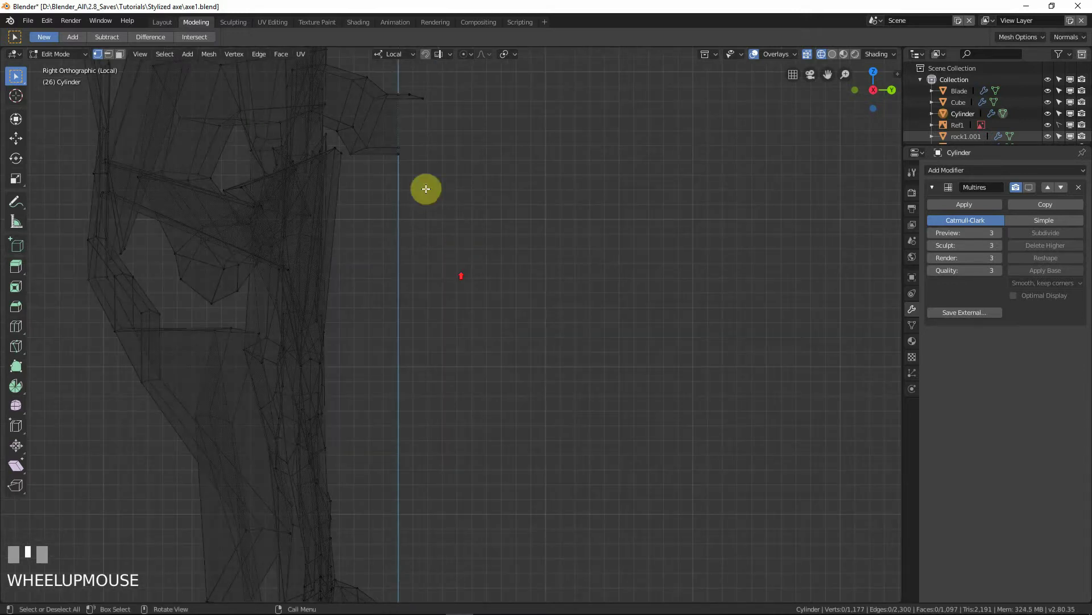
{"action": "middle_click_drag", "start_coordinate": [425, 188], "coordinate": [449, 237], "text": "shift"}
{"action": "left_click", "coordinate": [427, 157]}
{"action": "left_click", "coordinate": [425, 158], "text": "shift"}
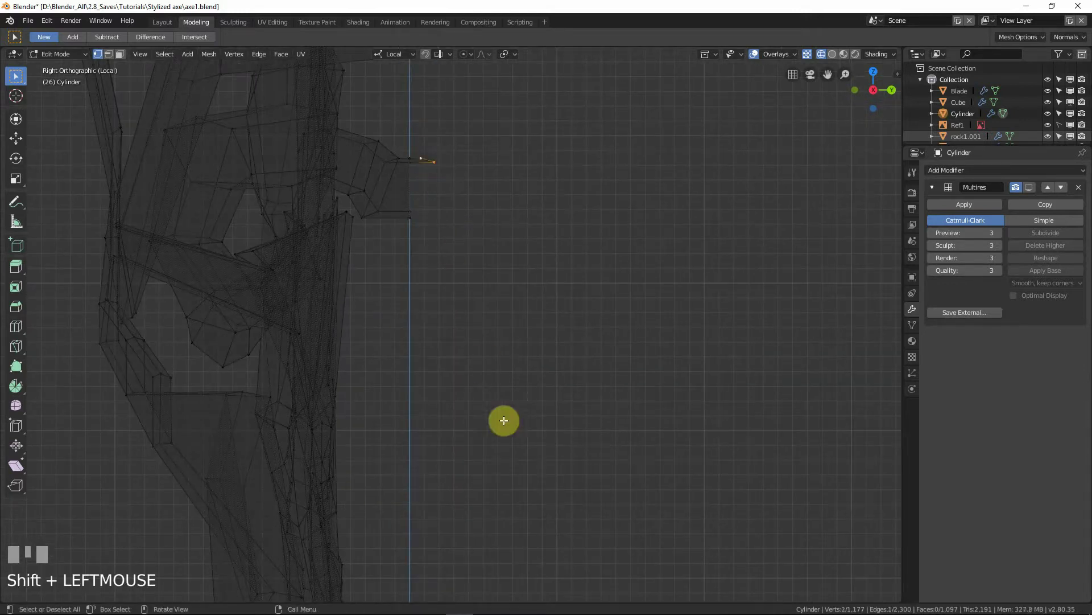
{"action": "middle_click_drag", "start_coordinate": [503, 422], "coordinate": [522, 270], "text": "shift"}
{"action": "scroll", "coordinate": [503, 251], "scroll_direction": "down", "scroll_amount": 1}
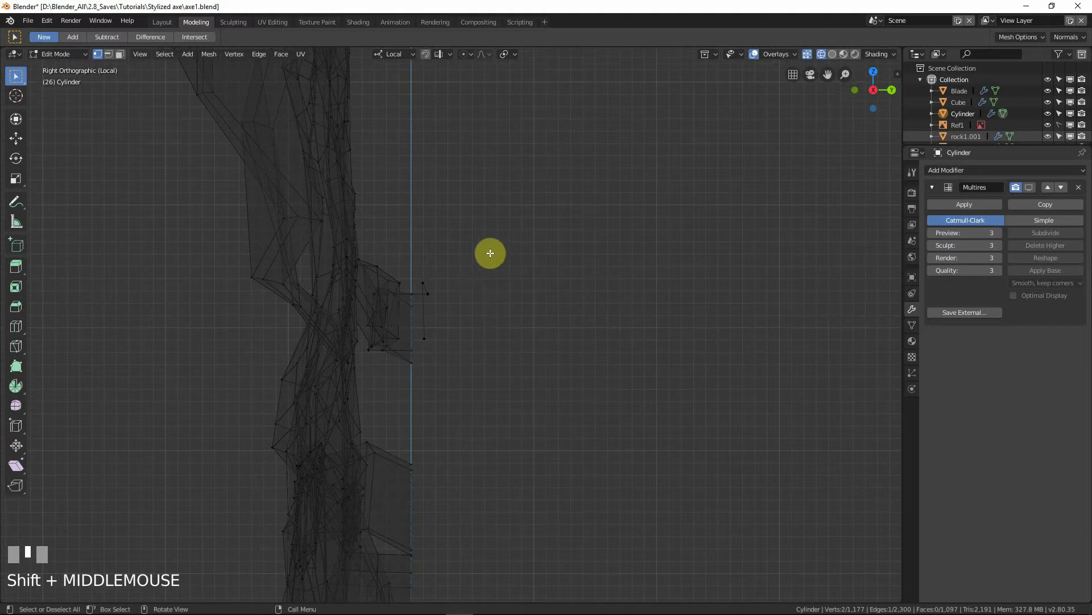
{"action": "key", "text": "b"}
{"action": "left_click_drag", "start_coordinate": [487, 218], "coordinate": [424, 408]}
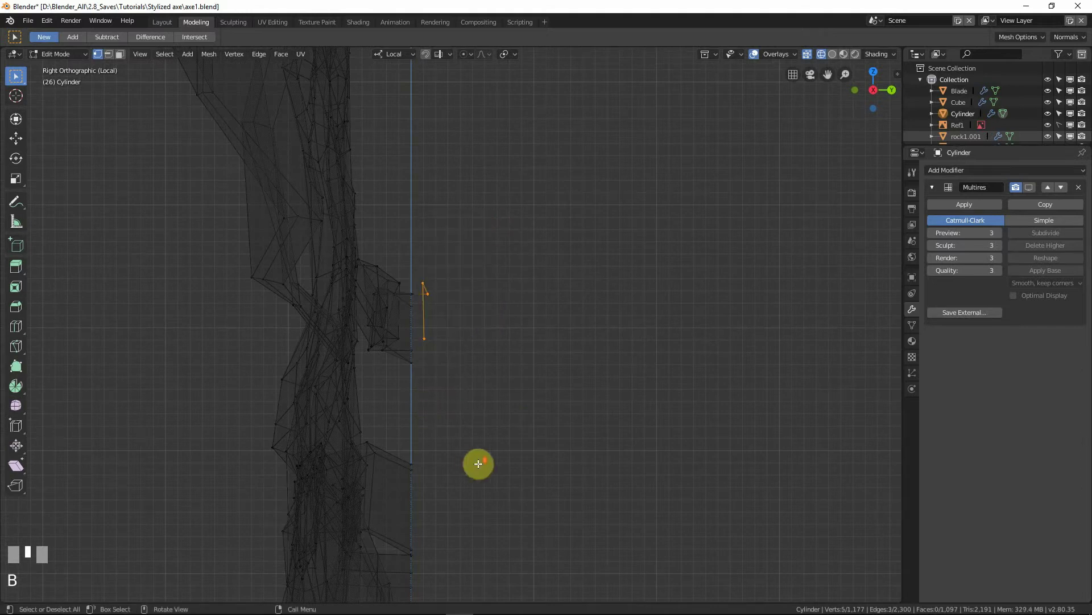
{"action": "middle_click_drag", "start_coordinate": [478, 461], "coordinate": [505, 164], "text": "shift"}
{"action": "middle_click_drag", "start_coordinate": [516, 379], "coordinate": [502, 281], "text": "shift"}
{"action": "key", "text": "b"}
{"action": "left_click_drag", "start_coordinate": [494, 206], "coordinate": [424, 363]}
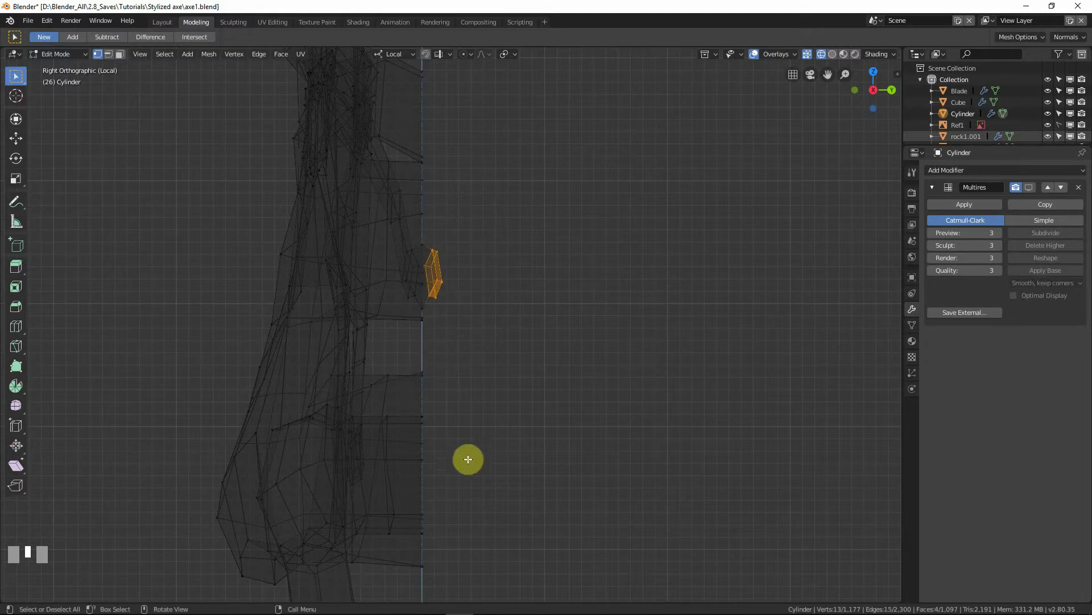
{"action": "middle_click_drag", "start_coordinate": [466, 456], "coordinate": [495, 170], "text": "shift"}
{"action": "middle_click_drag", "start_coordinate": [502, 359], "coordinate": [519, 271], "text": "shift"}
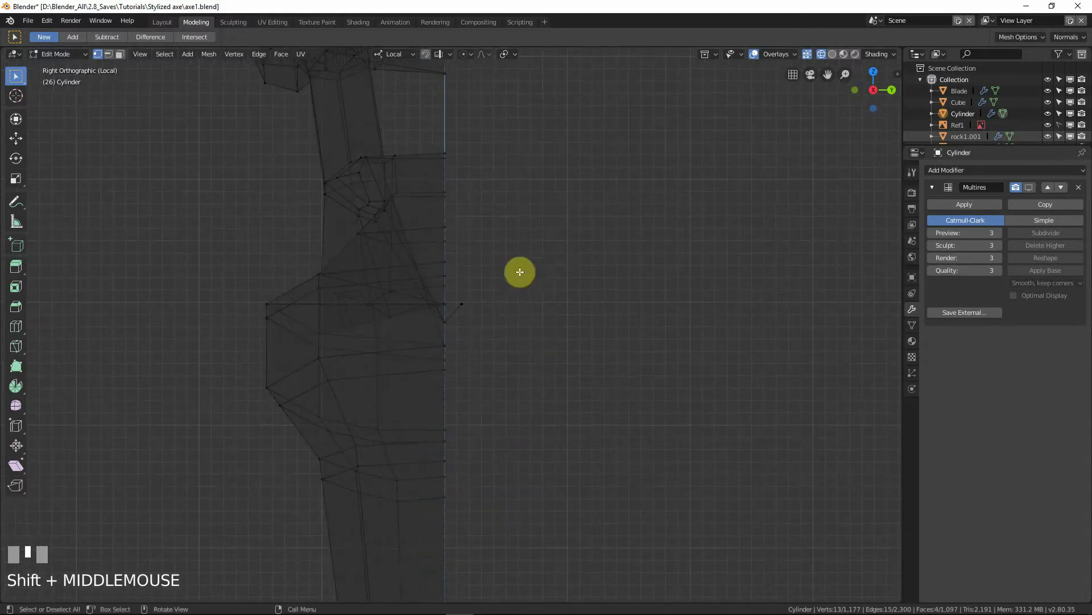
{"action": "key", "text": "b"}
{"action": "left_click_drag", "start_coordinate": [488, 251], "coordinate": [458, 361]}
{"action": "middle_click_drag", "start_coordinate": [495, 429], "coordinate": [512, 147], "text": "shift"}
{"action": "middle_click_drag", "start_coordinate": [532, 397], "coordinate": [513, 336], "text": "shift"}
{"action": "scroll", "coordinate": [539, 351], "scroll_direction": "down", "scroll_amount": 2}
{"action": "middle_click_drag", "start_coordinate": [527, 466], "coordinate": [536, 350], "text": "shift"}
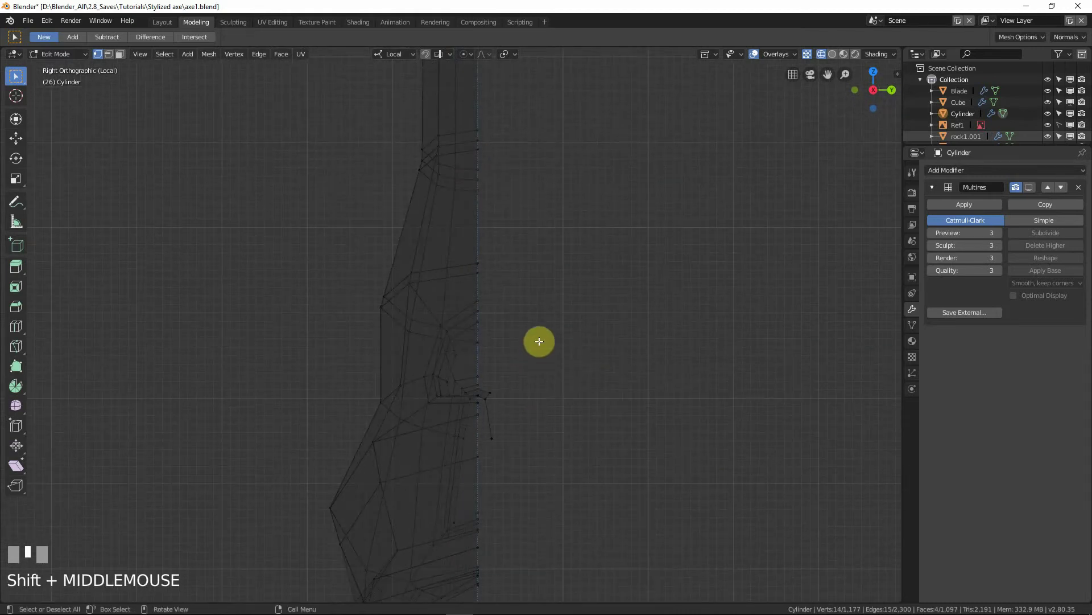
{"action": "key", "text": "b"}
{"action": "left_click_drag", "start_coordinate": [539, 342], "coordinate": [484, 470]}
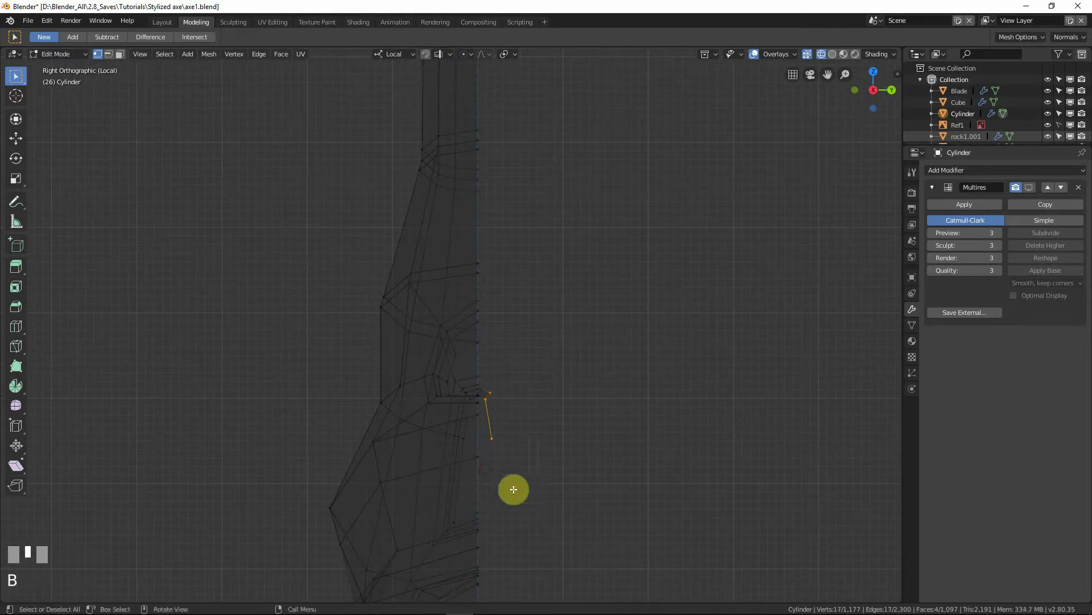
{"action": "middle_click_drag", "start_coordinate": [514, 489], "coordinate": [521, 236], "text": "shift"}
{"action": "middle_click_drag", "start_coordinate": [549, 444], "coordinate": [552, 371], "text": "shift"}
{"action": "middle_click_drag", "start_coordinate": [535, 478], "coordinate": [528, 400], "text": "shift"}
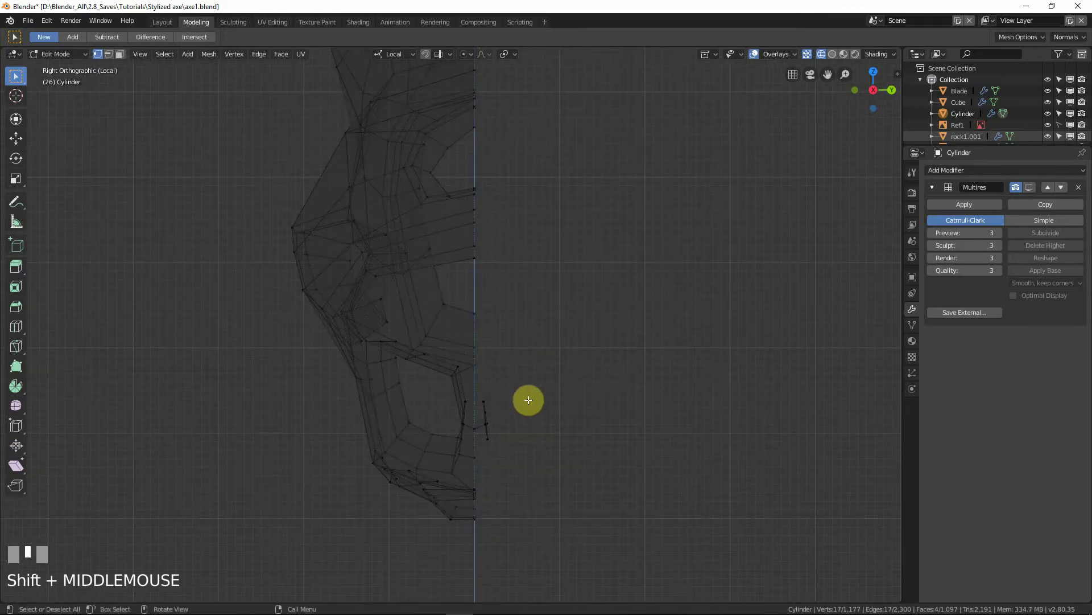
{"action": "key", "text": "b"}
{"action": "left_click_drag", "start_coordinate": [518, 388], "coordinate": [483, 462]}
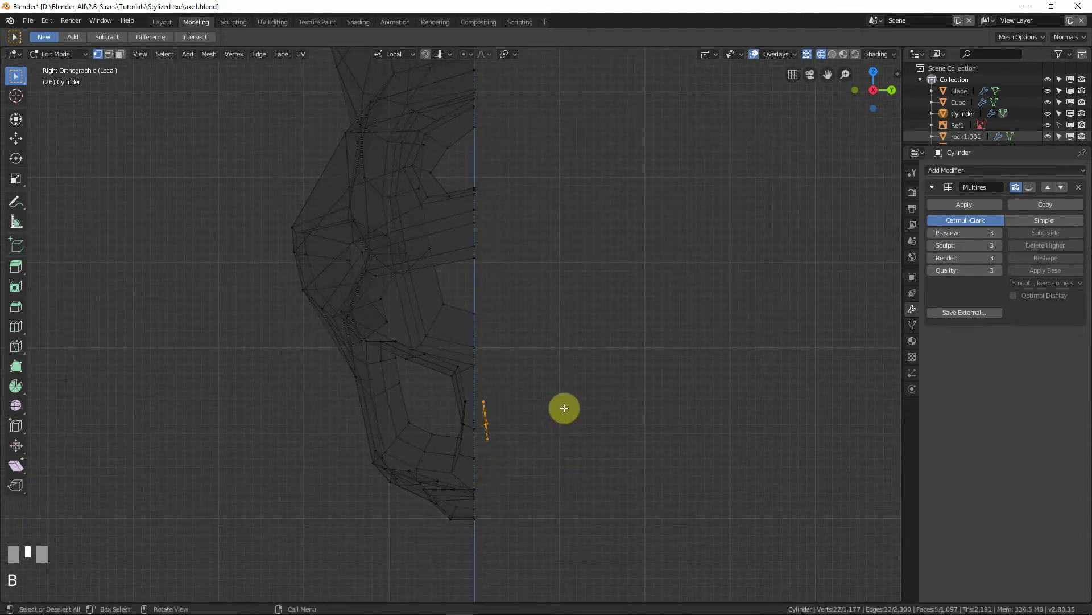
{"action": "key", "text": "x"}
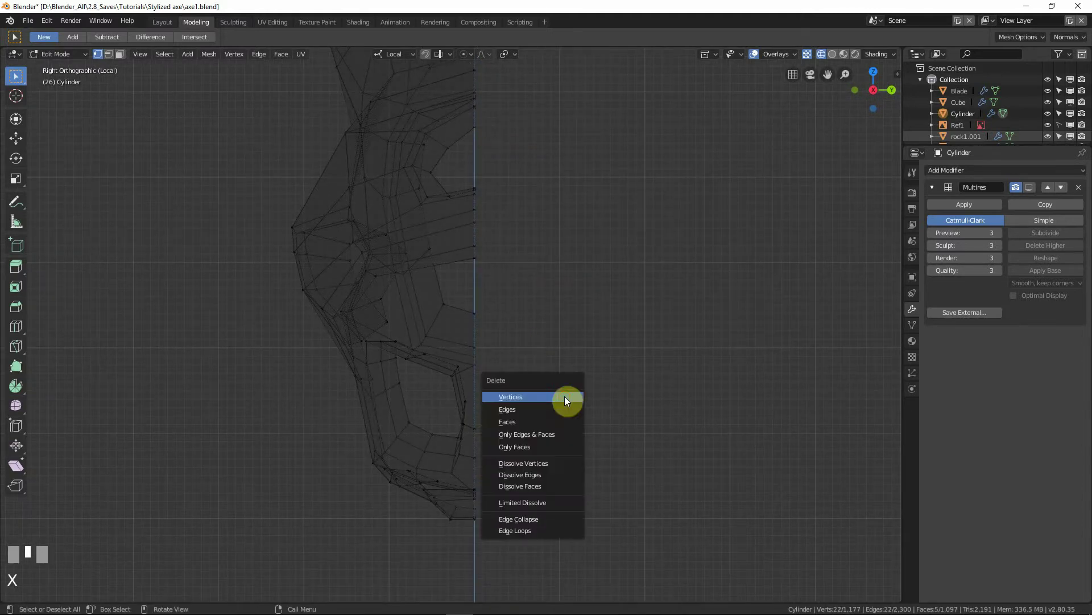
{"action": "left_click", "coordinate": [565, 396]}
Step: Return to Object Mode with solid shading and look over the remaining half of the axe frame
{"action": "key", "text": "Tab"}
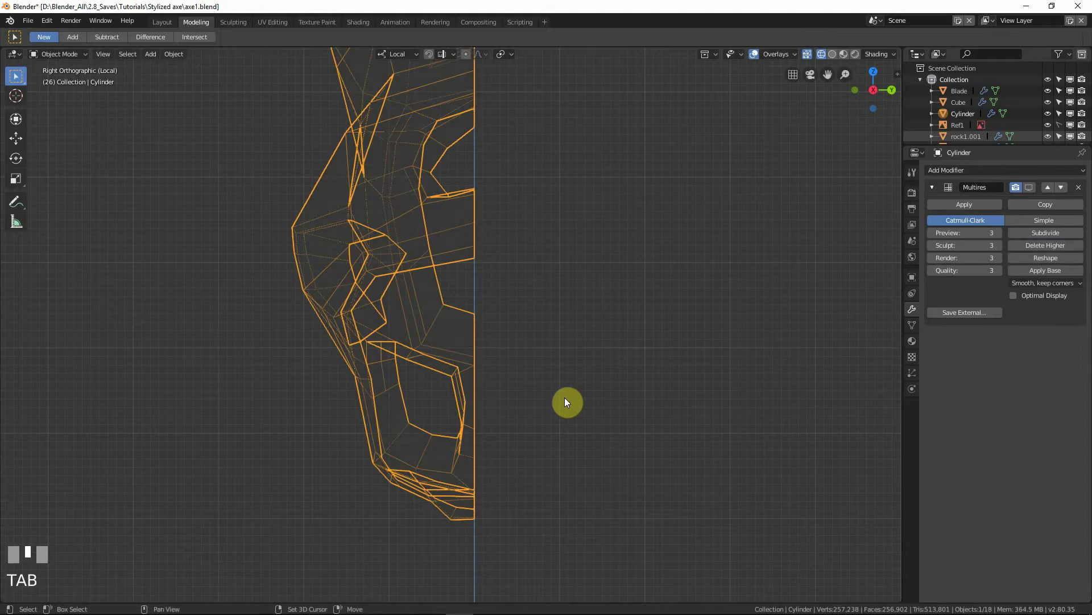
{"action": "key", "text": "shift+z"}
{"action": "middle_click_drag", "start_coordinate": [562, 436], "coordinate": [542, 443]}
{"action": "scroll", "coordinate": [549, 432], "scroll_direction": "down", "scroll_amount": 5}
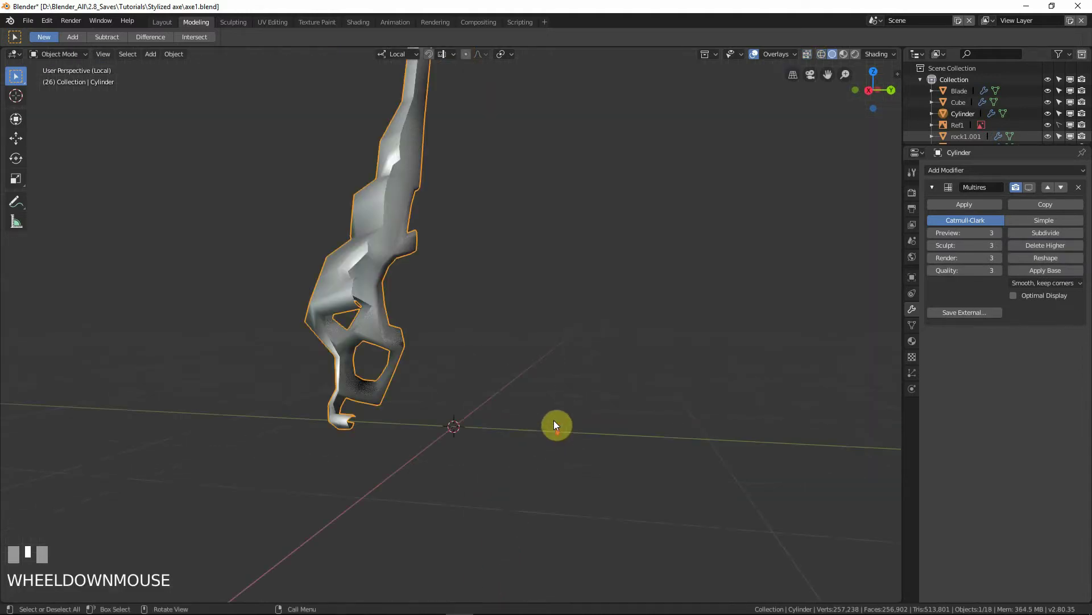
{"action": "middle_click_drag", "start_coordinate": [542, 392], "coordinate": [562, 416]}
{"action": "scroll", "coordinate": [556, 239], "scroll_direction": "down", "scroll_amount": 3}
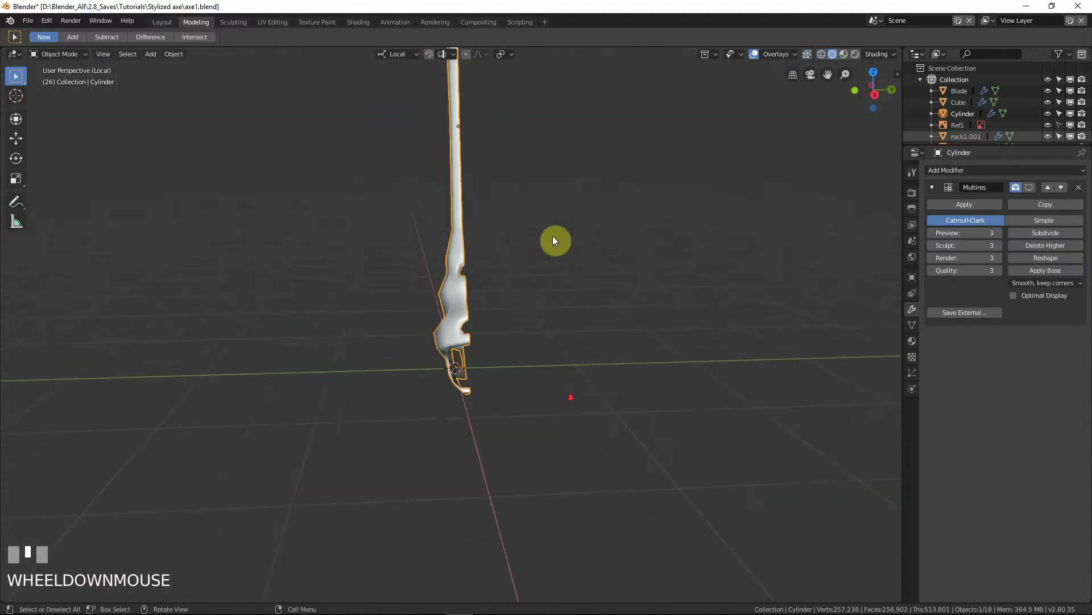
{"action": "middle_click_drag", "start_coordinate": [556, 239], "coordinate": [584, 293], "text": "shift"}
{"action": "scroll", "coordinate": [583, 393], "scroll_direction": "up", "scroll_amount": 4}
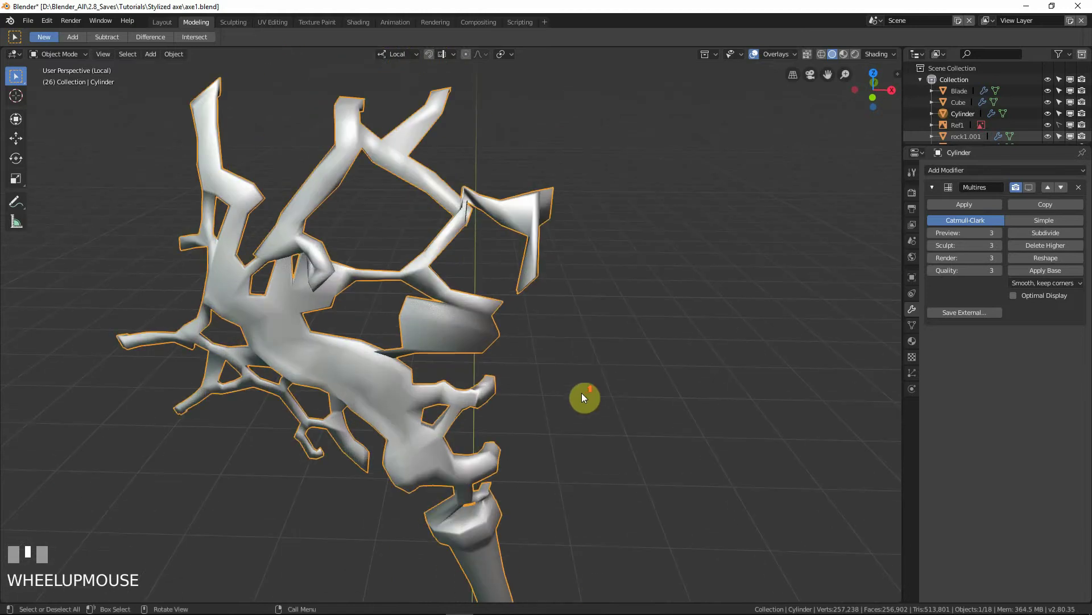
{"action": "middle_click_drag", "start_coordinate": [582, 392], "coordinate": [654, 353]}
Step: Add a Mirror modifier to the axe frame and mirror it across the Y axis only
{"action": "left_click", "coordinate": [960, 170]}
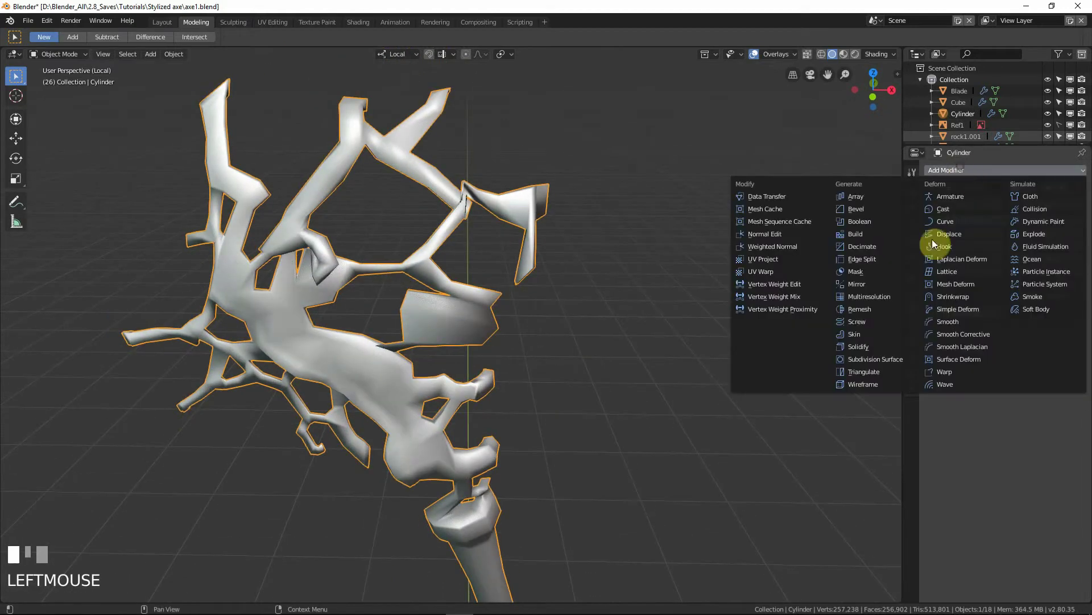
{"action": "left_click", "coordinate": [879, 288]}
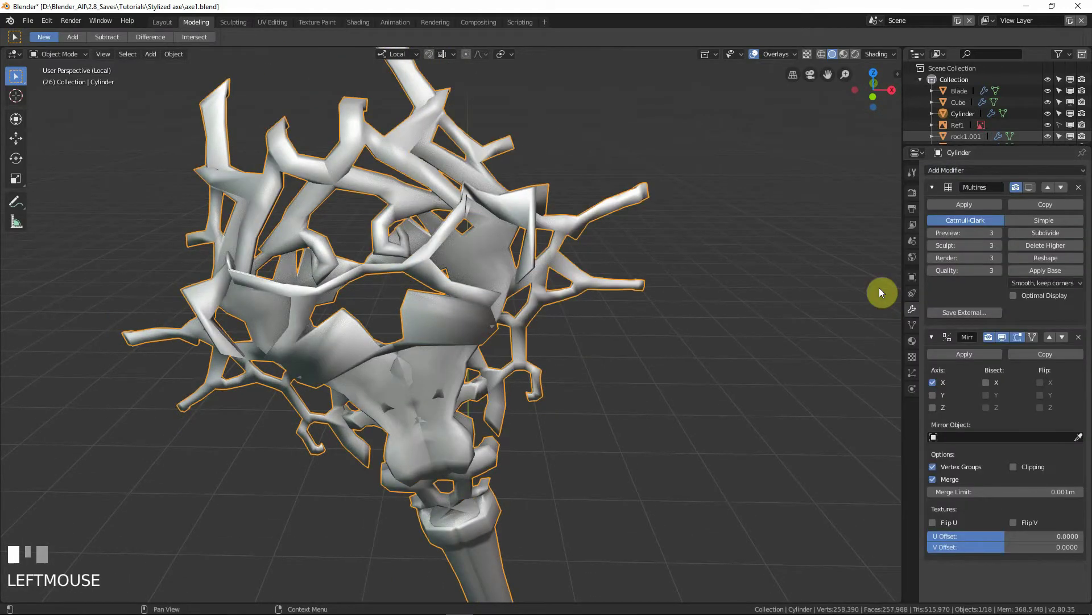
{"action": "left_click", "coordinate": [934, 395]}
{"action": "left_click", "coordinate": [933, 383]}
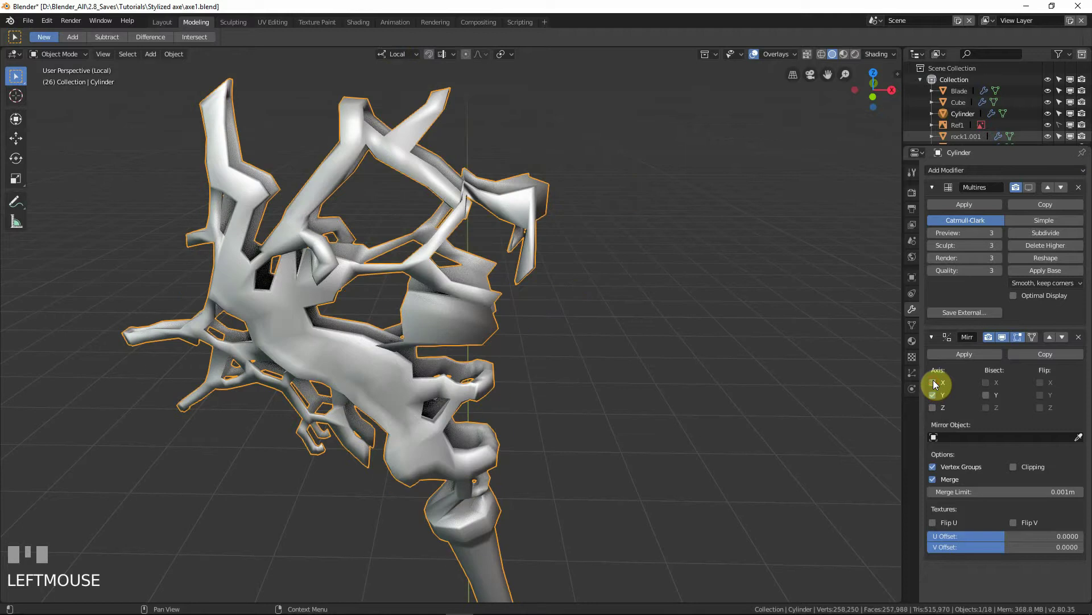
{"action": "scroll", "coordinate": [740, 330], "scroll_direction": "down", "scroll_amount": 2}
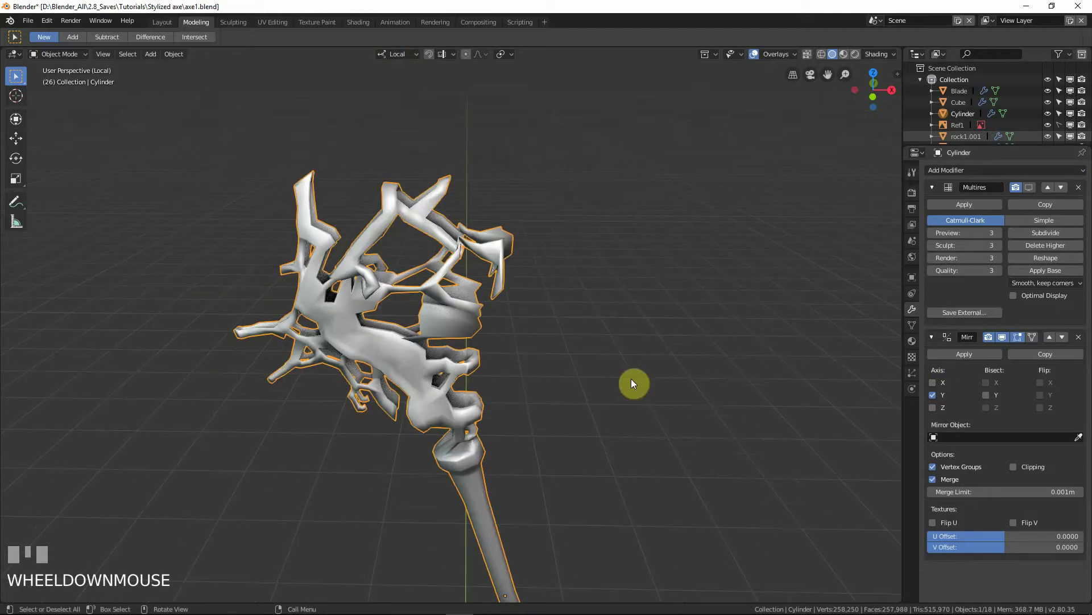
{"action": "middle_click_drag", "start_coordinate": [631, 379], "coordinate": [1073, 190]}
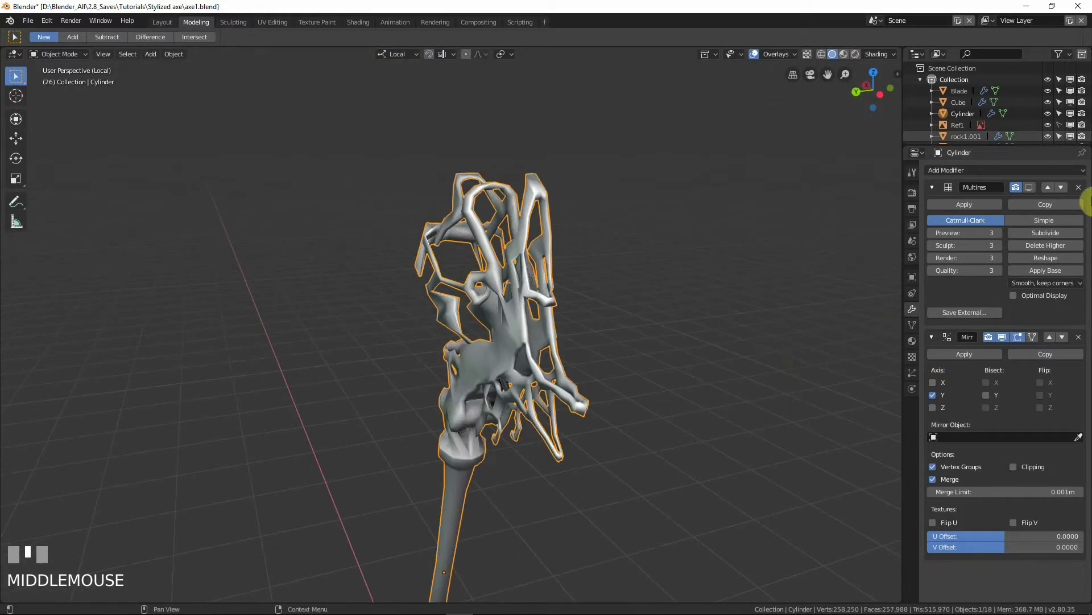
Step: Turn on the Multires modifier's viewport display and inspect the mirrored axe frame from both sides
{"action": "left_click", "coordinate": [1031, 187]}
{"action": "middle_click_drag", "start_coordinate": [703, 353], "coordinate": [524, 341]}
{"action": "scroll", "coordinate": [524, 337], "scroll_direction": "up", "scroll_amount": 3}
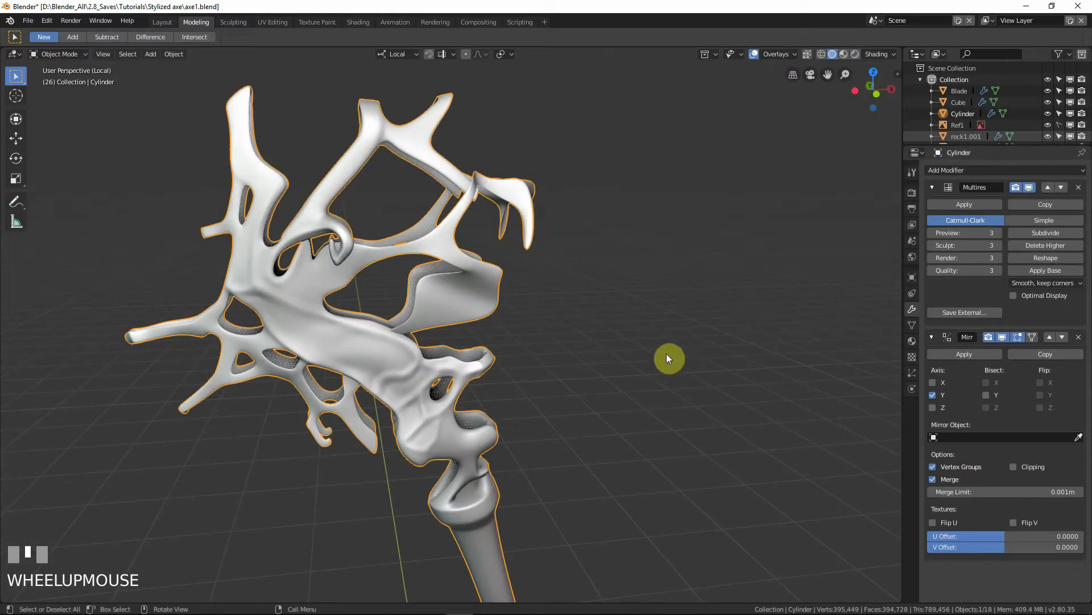
{"action": "scroll", "coordinate": [654, 358], "scroll_direction": "down", "scroll_amount": 3}
{"action": "middle_click_drag", "start_coordinate": [644, 363], "coordinate": [903, 403]}
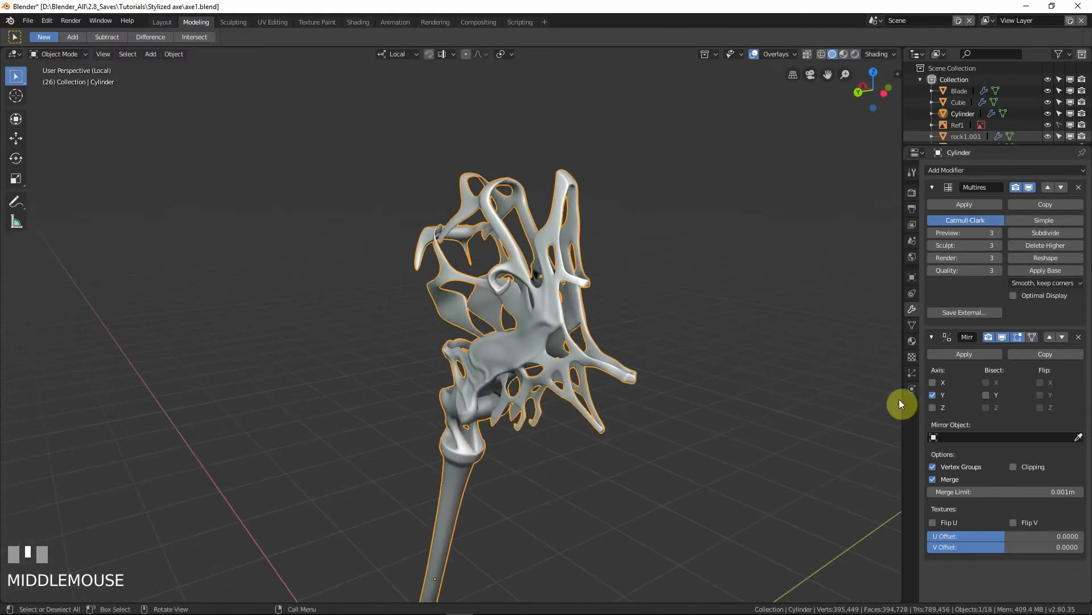
Step: Try applying the Mirror modifier with the Multires viewport display on, inspect the frame's surface, and undo it
{"action": "left_click", "coordinate": [954, 354]}
{"action": "middle_click_drag", "start_coordinate": [734, 370], "coordinate": [456, 371]}
{"action": "scroll", "coordinate": [660, 386], "scroll_direction": "up", "scroll_amount": 4}
{"action": "scroll", "coordinate": [664, 385], "scroll_direction": "down", "scroll_amount": 3}
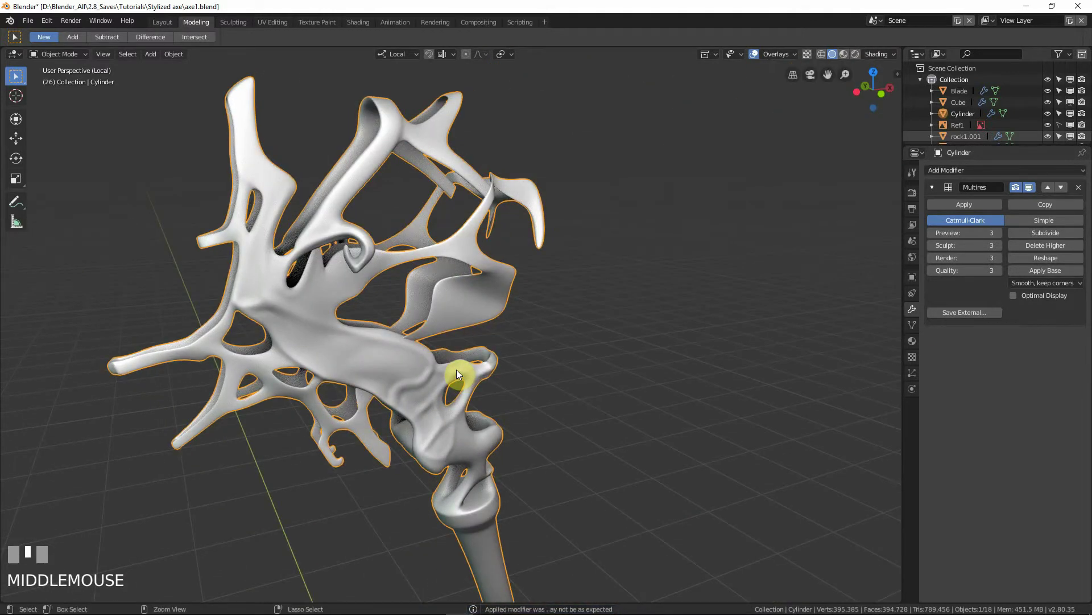
{"action": "key", "text": "ctrl+z"}
{"action": "scroll", "coordinate": [512, 415], "scroll_direction": "down", "scroll_amount": 3}
{"action": "middle_click_drag", "start_coordinate": [512, 415], "coordinate": [749, 397]}
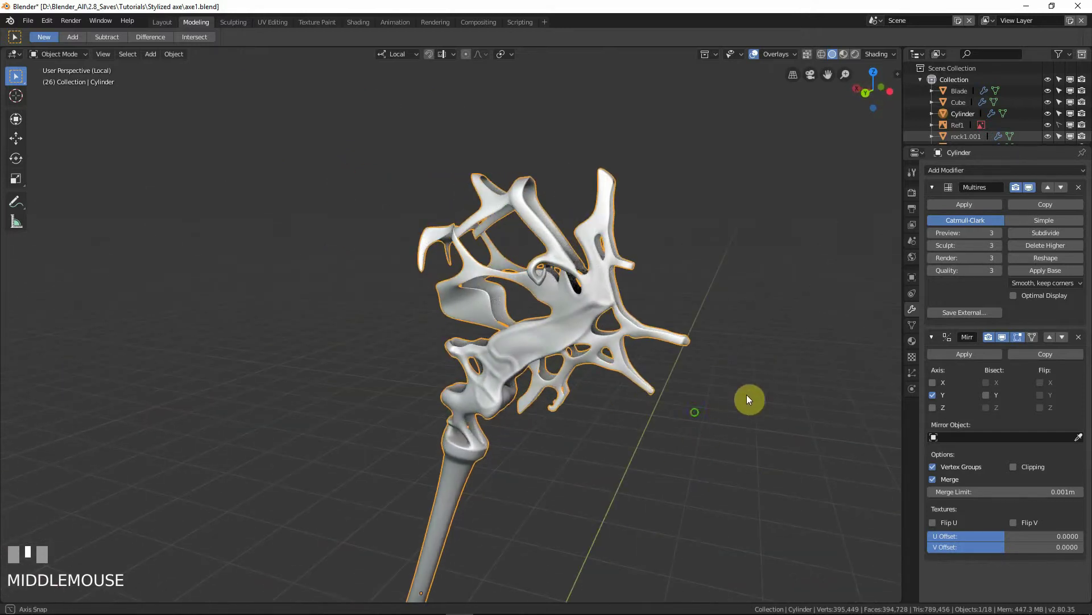
Step: Try applying the Mirror modifier with the Multires viewport display off, undo it, and turn the Multires display back on
{"action": "left_click", "coordinate": [1031, 188]}
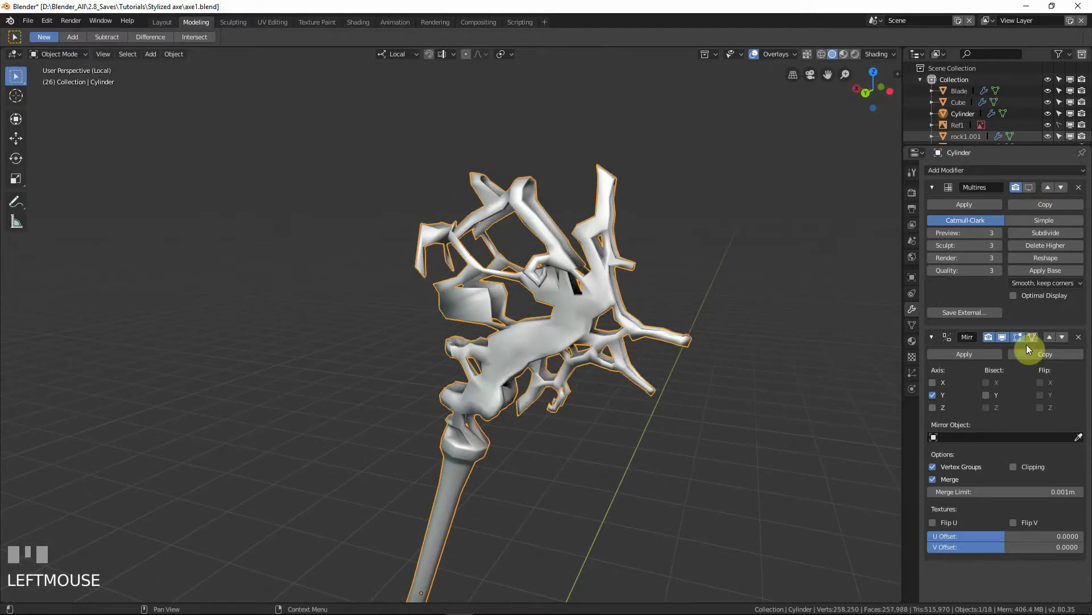
{"action": "left_click", "coordinate": [982, 354]}
{"action": "left_click", "coordinate": [1030, 187]}
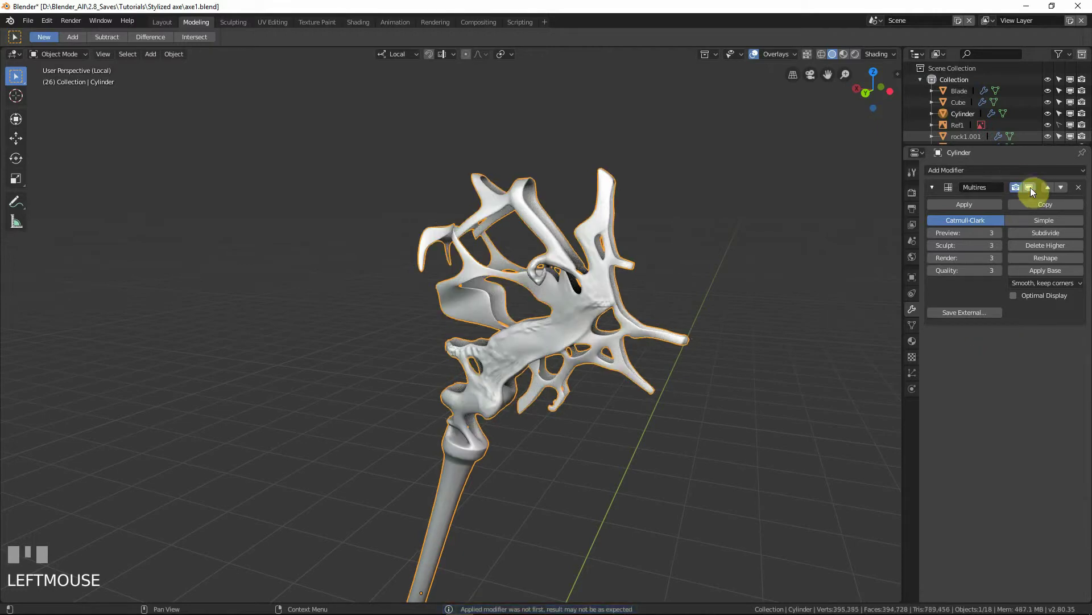
{"action": "key", "text": "ctrl+z"}
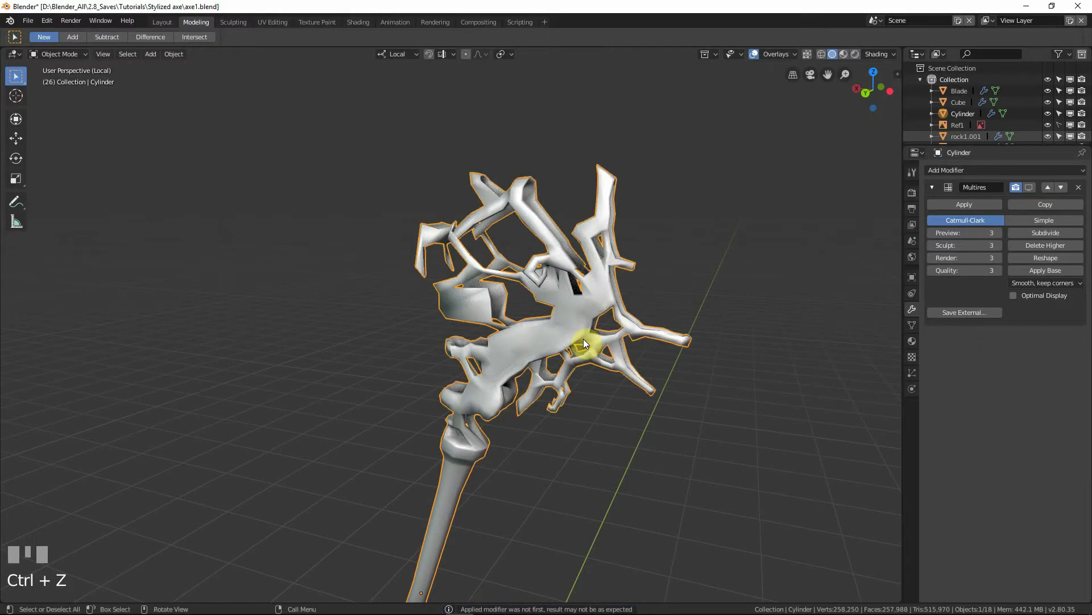
{"action": "key", "text": "ctrl+z"}
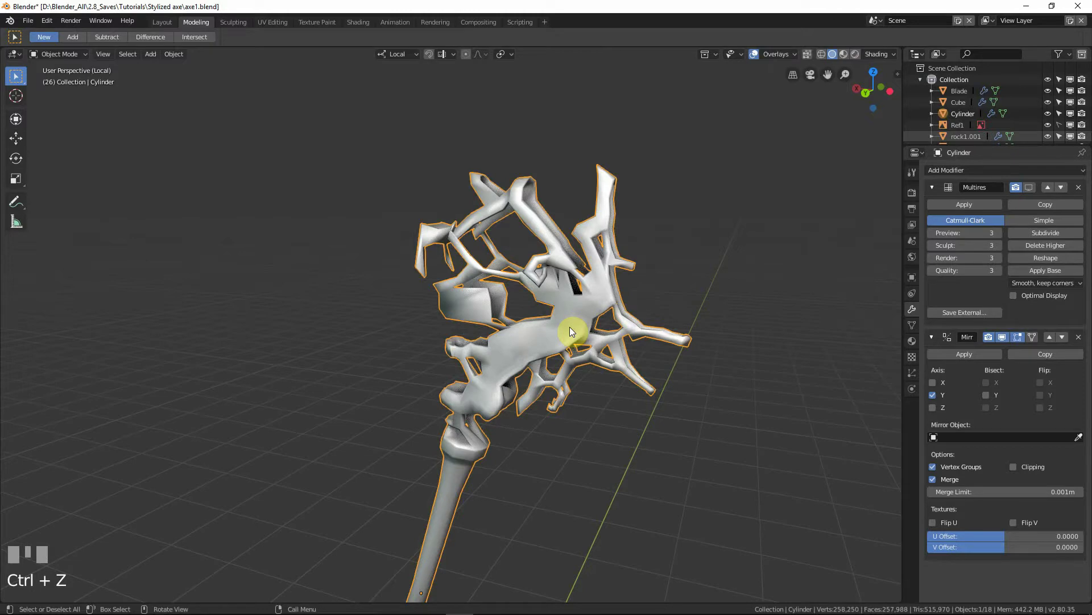
{"action": "scroll", "coordinate": [575, 322], "scroll_direction": "up", "scroll_amount": 2}
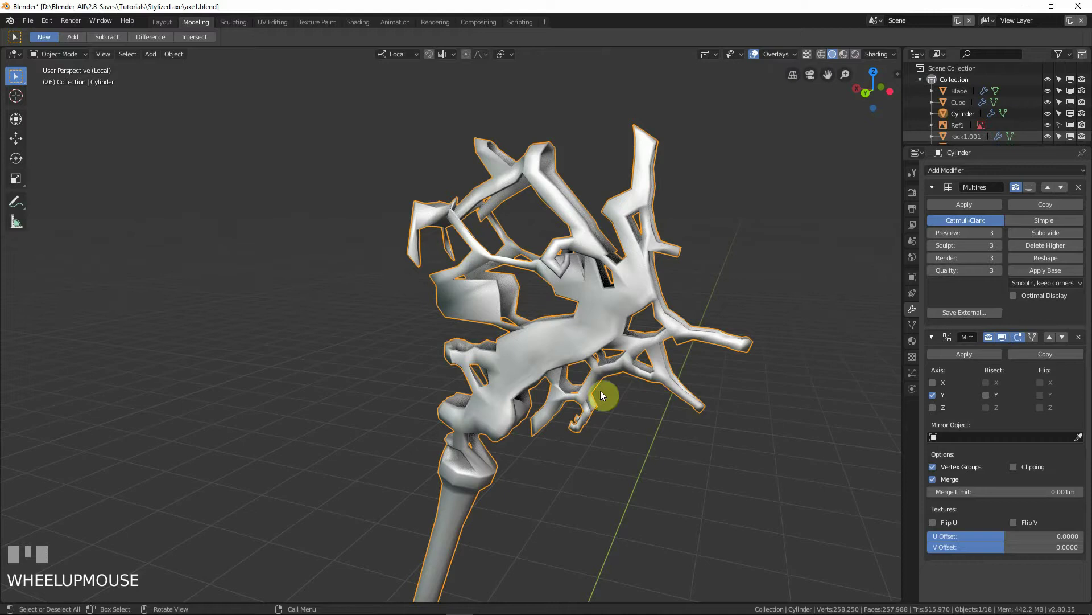
{"action": "left_click", "coordinate": [1027, 188]}
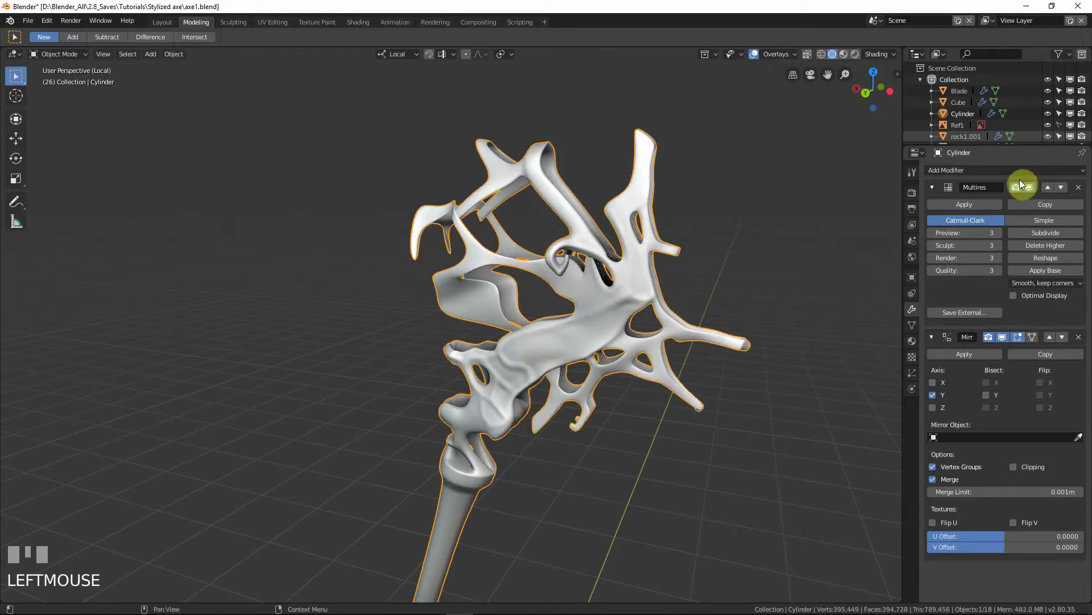
Step: Inspect the mirrored axe frame's surface from both sides with the Multires and Mirror modifiers displayed
{"action": "middle_click_drag", "start_coordinate": [483, 368], "coordinate": [406, 307]}
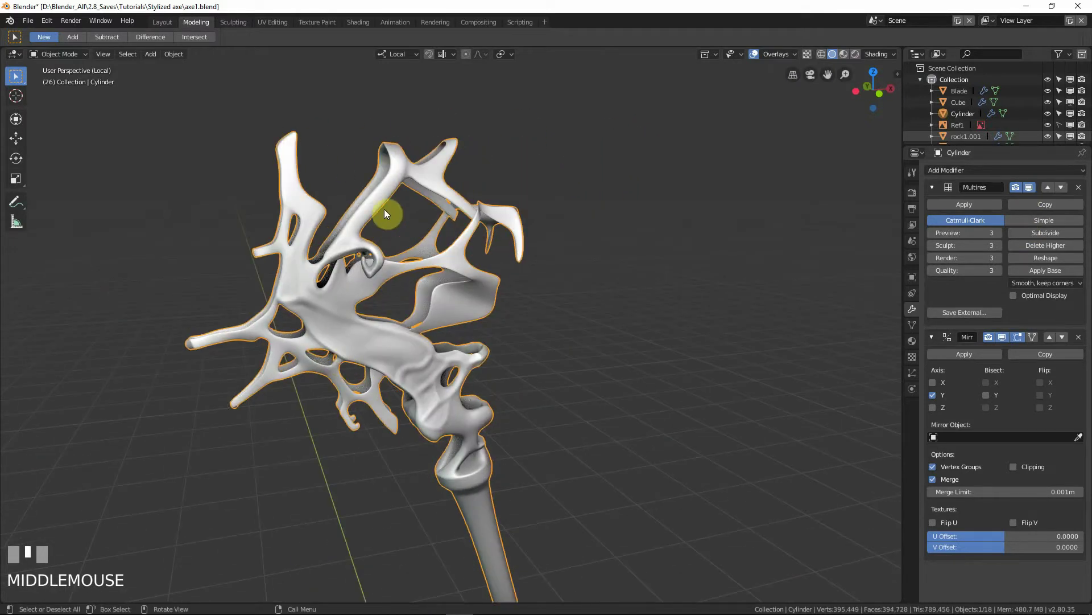
{"action": "middle_click_drag", "start_coordinate": [419, 273], "coordinate": [451, 284]}
{"action": "scroll", "coordinate": [423, 264], "scroll_direction": "up", "scroll_amount": 3}
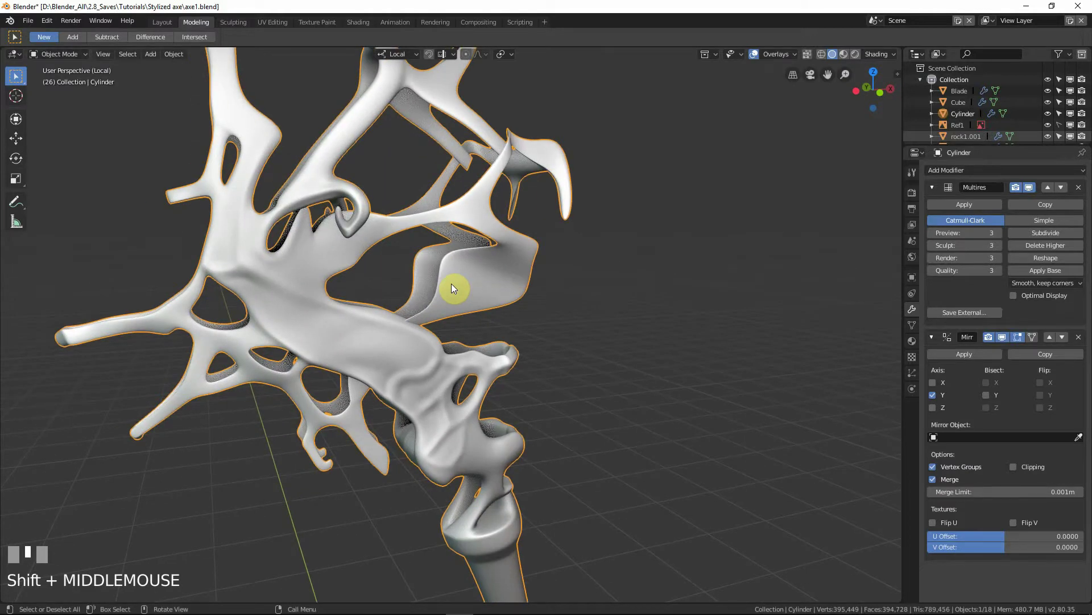
{"action": "scroll", "coordinate": [454, 290], "scroll_direction": "down", "scroll_amount": 3}
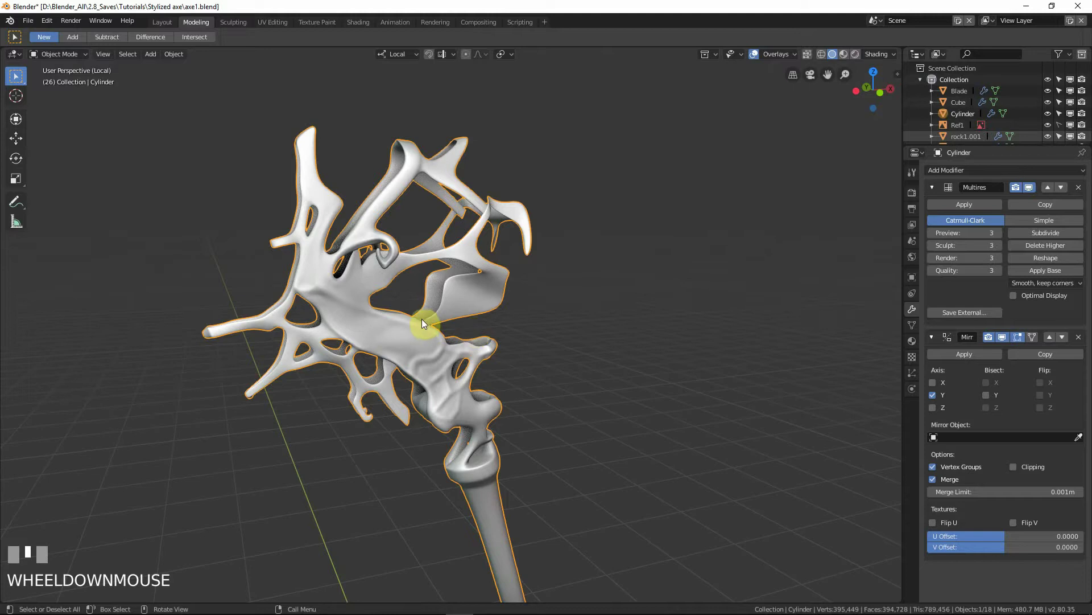
{"action": "middle_click_drag", "start_coordinate": [433, 326], "coordinate": [475, 295]}
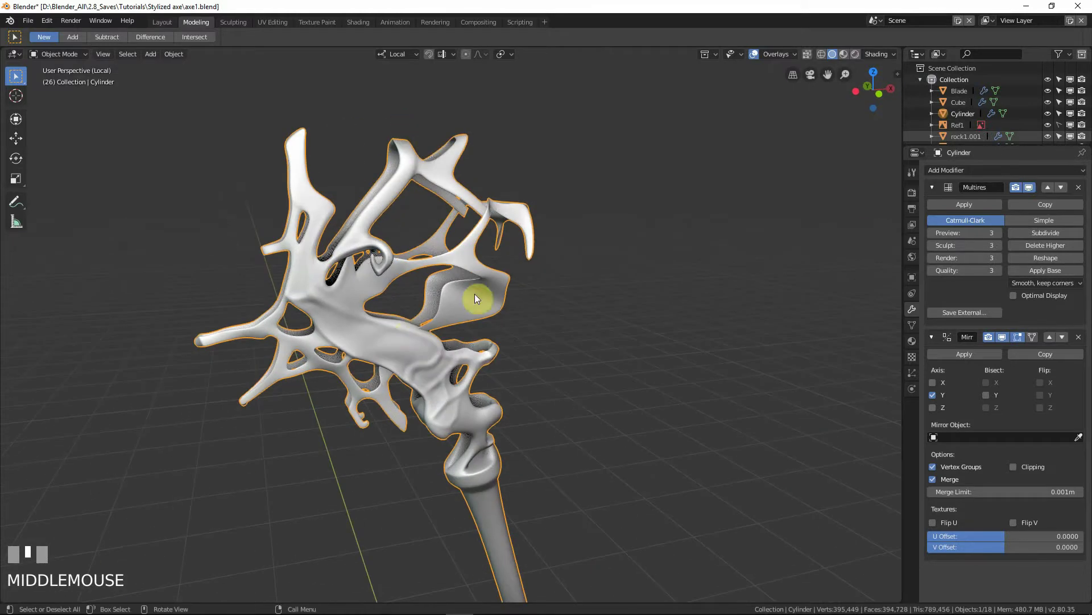
Step: Enter Sculpt Mode on the axe frame and examine its joint with the handle in front view
{"action": "left_click", "coordinate": [55, 54]}
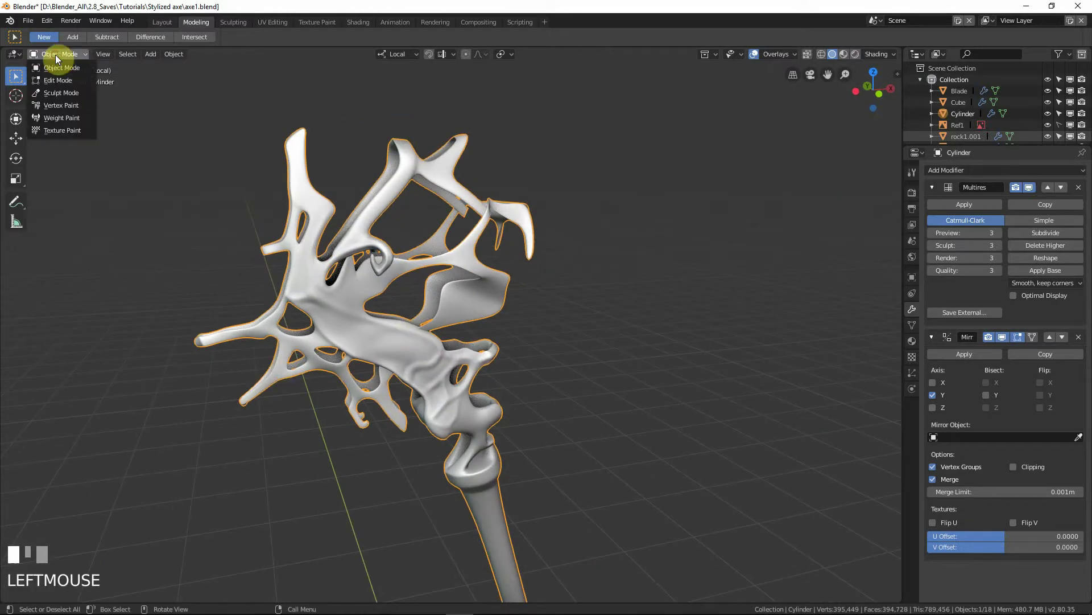
{"action": "left_click", "coordinate": [74, 92]}
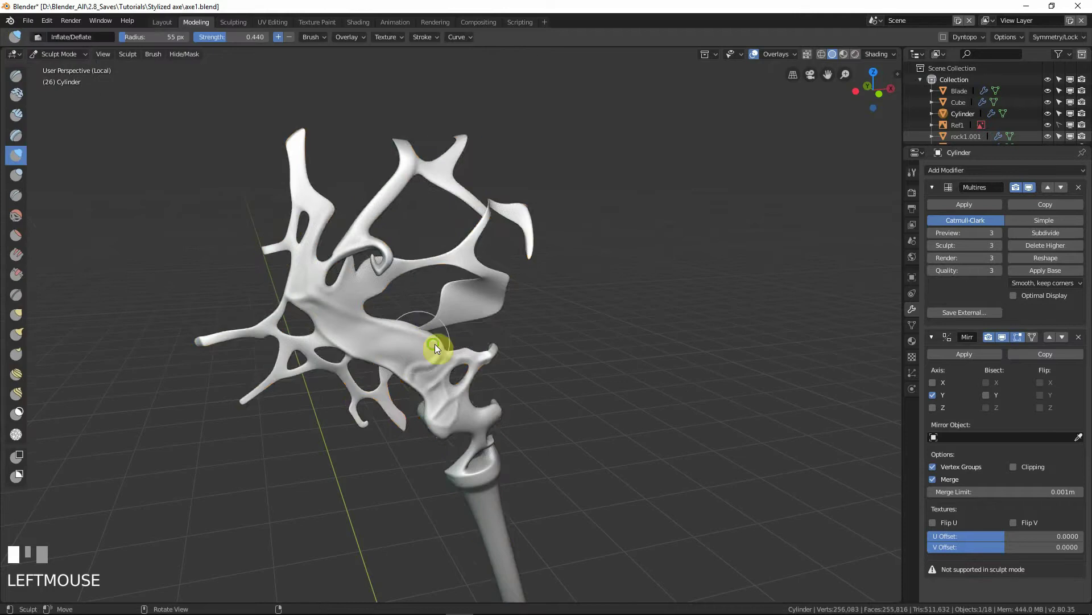
{"action": "mouse_move", "coordinate": [435, 344]}
{"action": "middle_mouse_down"}
{"action": "mouse_move", "coordinate": [586, 347]}
{"action": "mouse_move", "coordinate": [448, 347]}
{"action": "middle_mouse_up"}
{"action": "key", "text": "KP_1"}
{"action": "scroll", "coordinate": [383, 312], "scroll_direction": "up", "scroll_amount": 2}
{"action": "middle_click_drag", "start_coordinate": [383, 313], "coordinate": [514, 350], "text": "shift"}
{"action": "scroll", "coordinate": [492, 353], "scroll_direction": "up", "scroll_amount": 4}
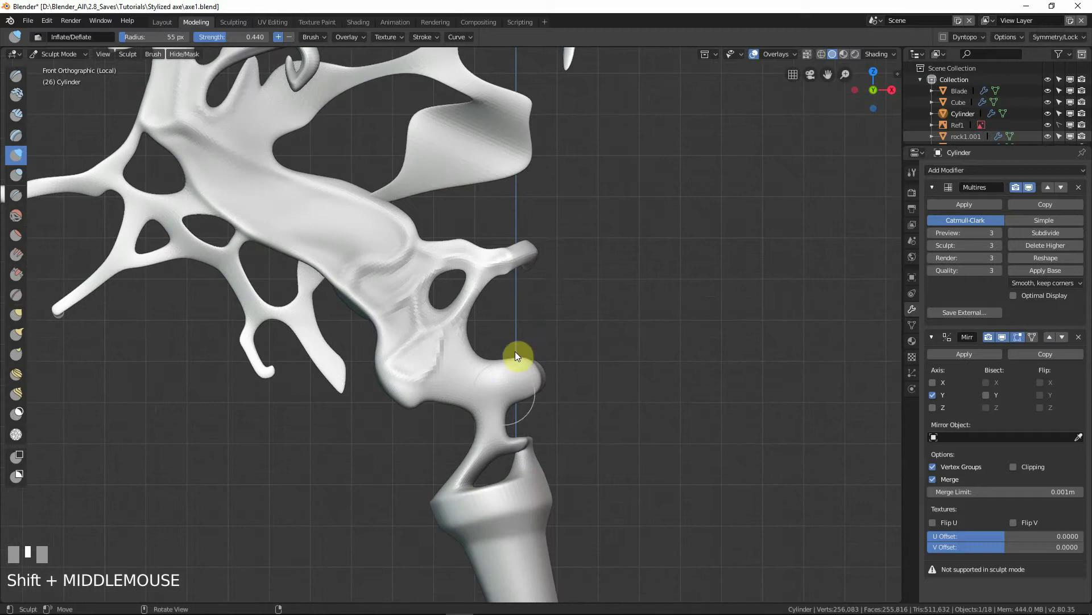
{"action": "scroll", "coordinate": [545, 276], "scroll_direction": "down", "scroll_amount": 2}
{"action": "scroll", "coordinate": [545, 276], "scroll_direction": "down", "scroll_amount": 2}
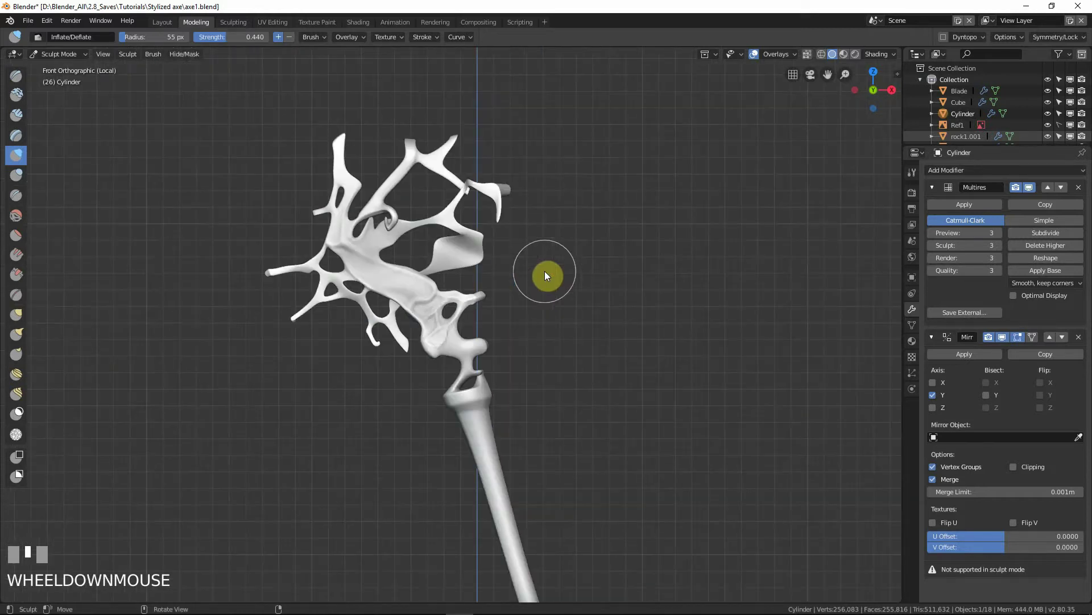
Step: Leave the isolated view, make the Ref1 reference image selectable and select it
{"action": "key", "text": "KP_Divide"}
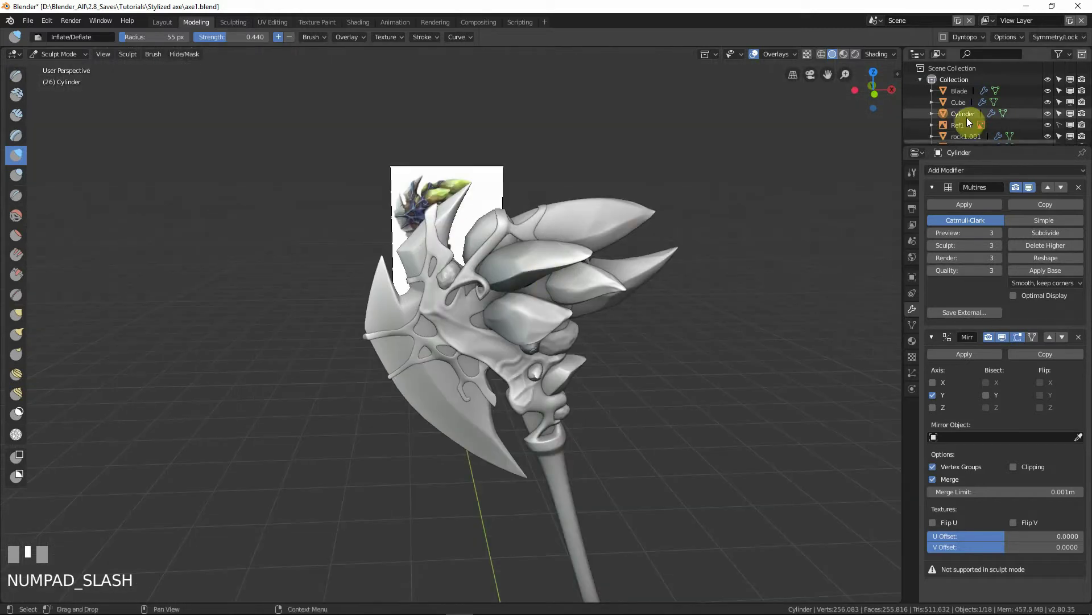
{"action": "left_click", "coordinate": [1060, 125]}
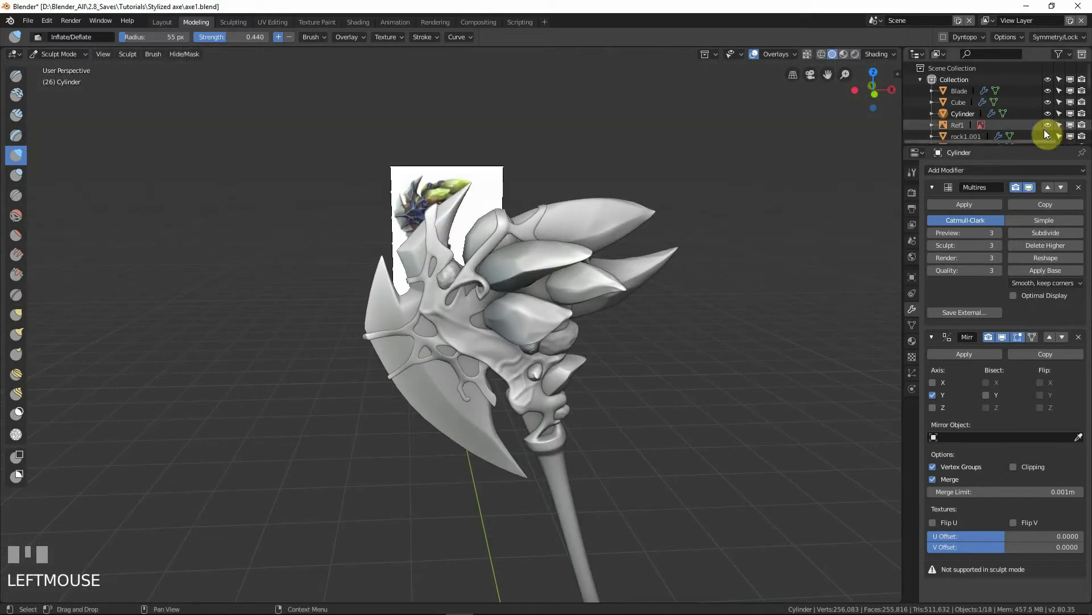
{"action": "left_click", "coordinate": [961, 124], "text": "shift"}
Step: Try to isolate the axe frame together with the Ref1 image while in Sculpt Mode
{"action": "key", "text": "KP_Divide"}
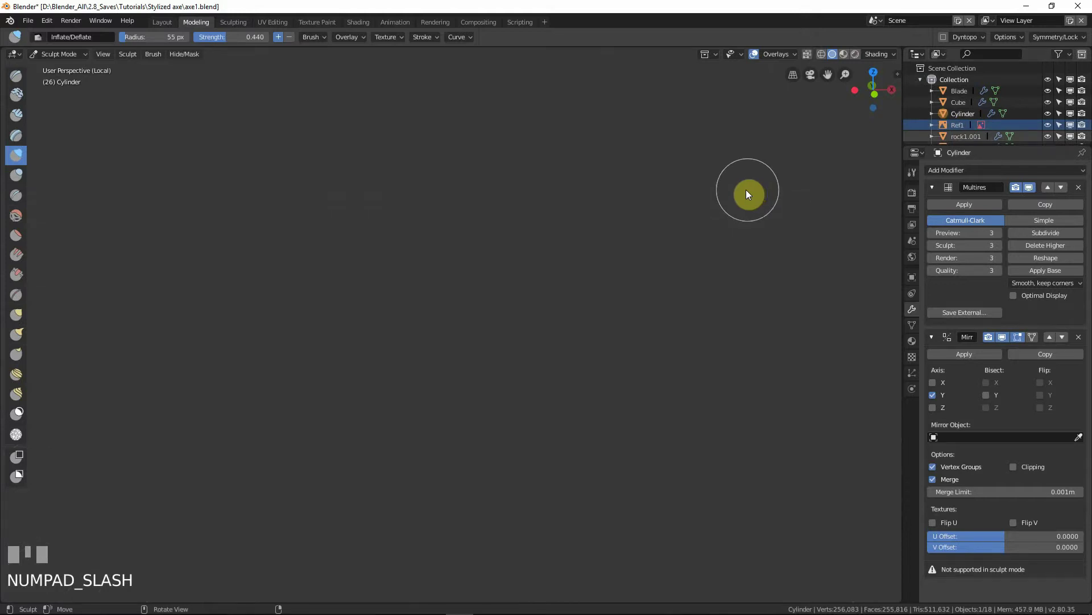
{"action": "scroll", "coordinate": [678, 329], "scroll_direction": "down", "scroll_amount": 2}
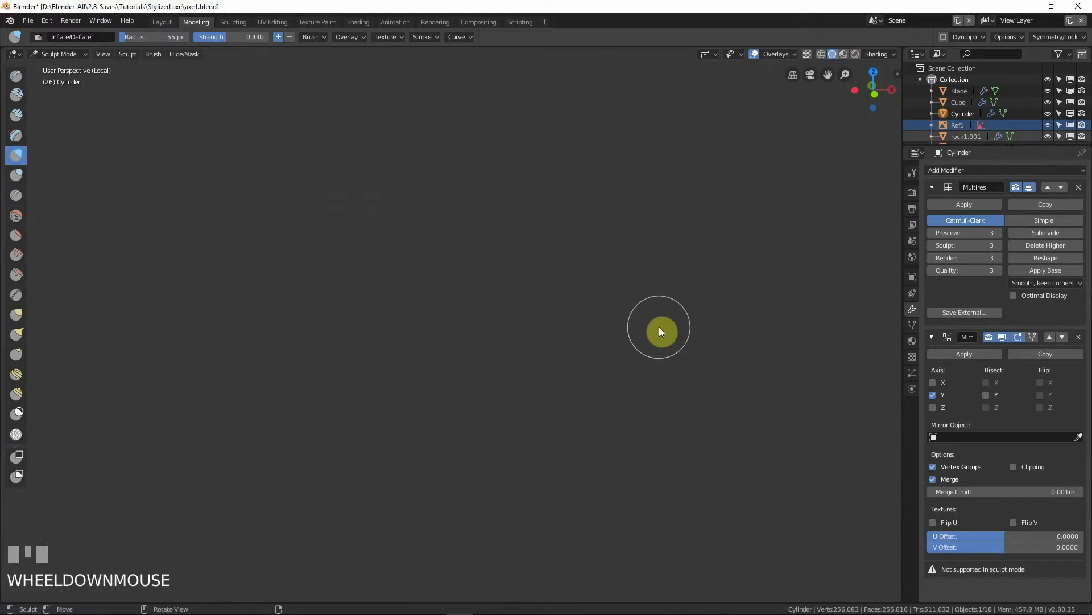
{"action": "key", "text": "KP_Divide"}
{"action": "key", "text": "KP_Divide"}
{"action": "key", "text": "KP_Divide"}
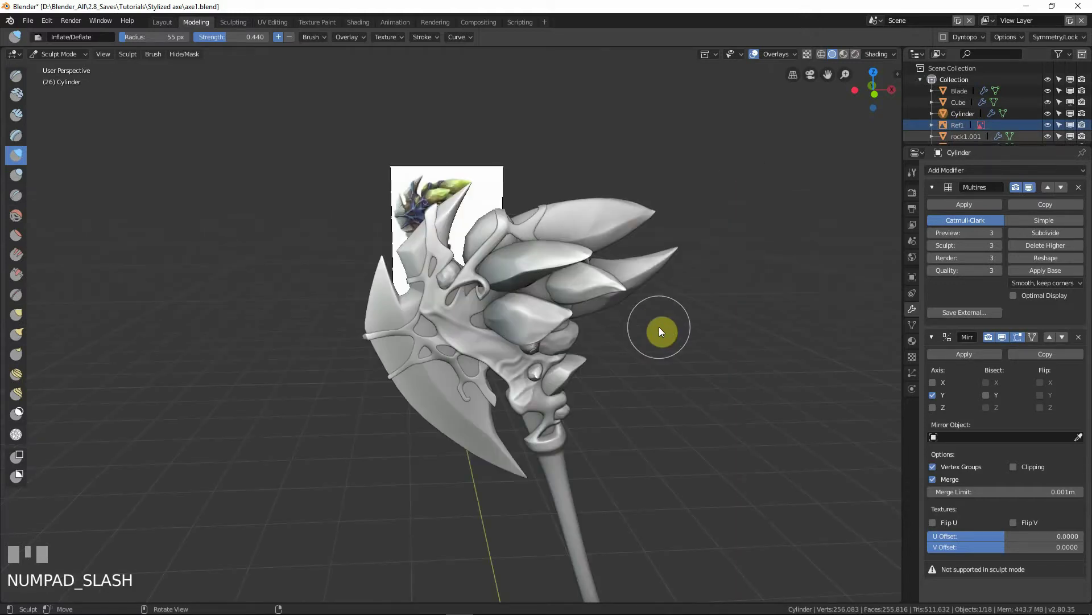
Step: Return to Object Mode, select the axe frame together with the Ref1 image, and isolate both in local view
{"action": "left_click", "coordinate": [63, 55]}
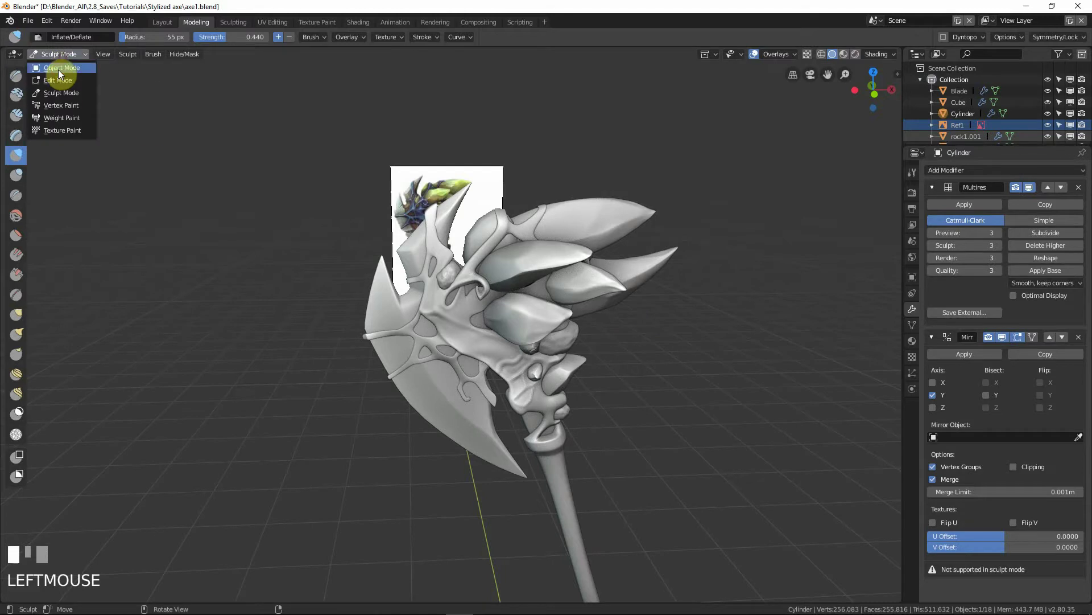
{"action": "left_click", "coordinate": [58, 68]}
{"action": "left_click", "coordinate": [449, 322]}
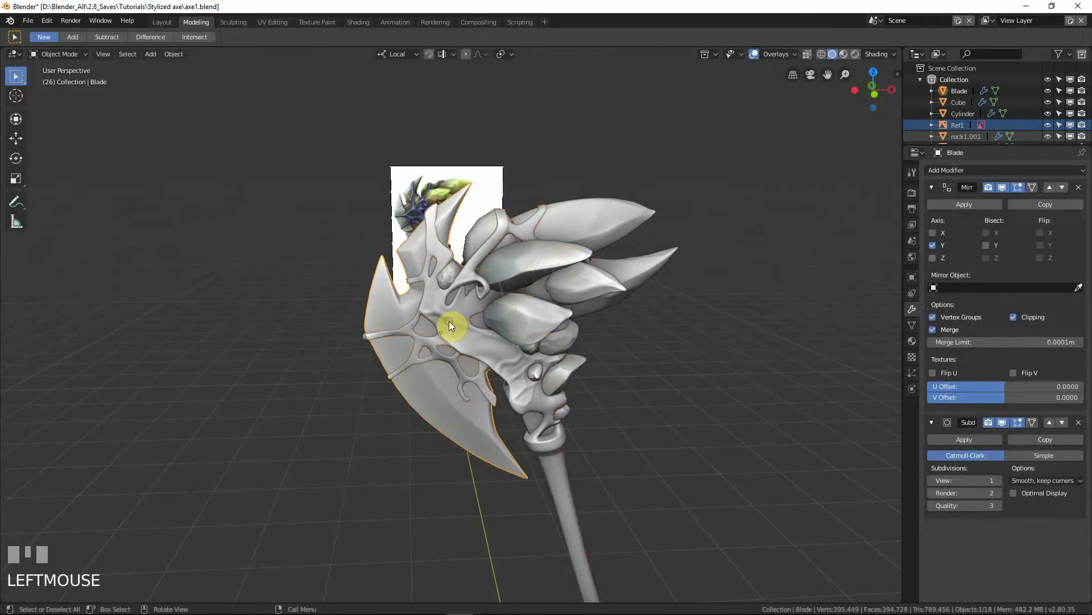
{"action": "left_click", "coordinate": [449, 321]}
{"action": "left_click", "coordinate": [956, 125], "text": "shift"}
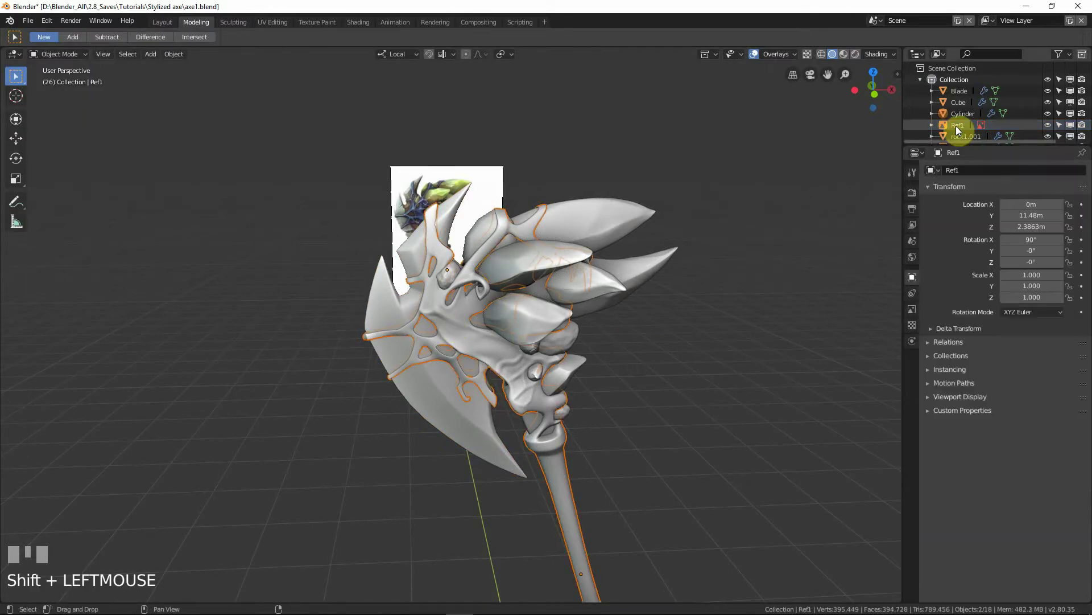
{"action": "key", "text": "KP_Divide"}
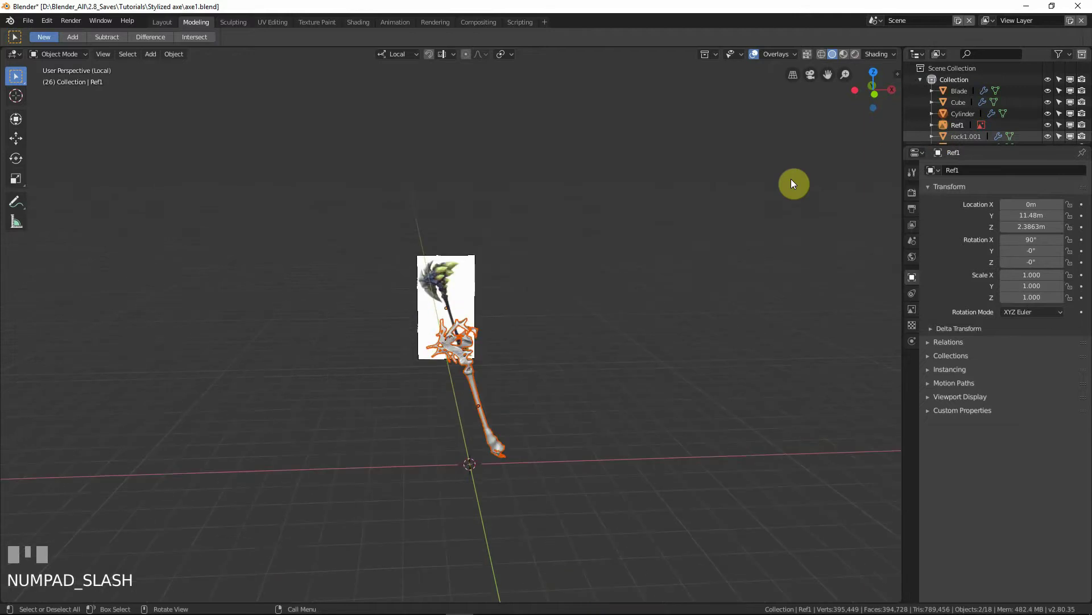
Step: Show the isolated objects in front view, select only the axe frame and switch it to Sculpt Mode
{"action": "key", "text": "KP_1"}
{"action": "scroll", "coordinate": [780, 172], "scroll_direction": "up", "scroll_amount": 3}
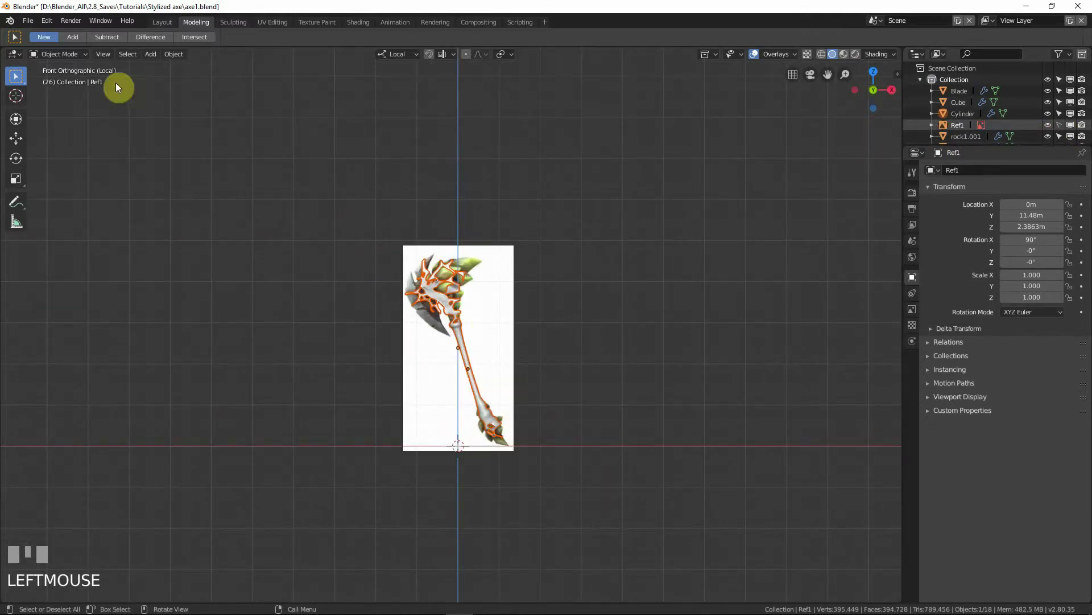
{"action": "scroll", "coordinate": [463, 319], "scroll_direction": "down", "scroll_amount": 2}
{"action": "left_click", "coordinate": [455, 307]}
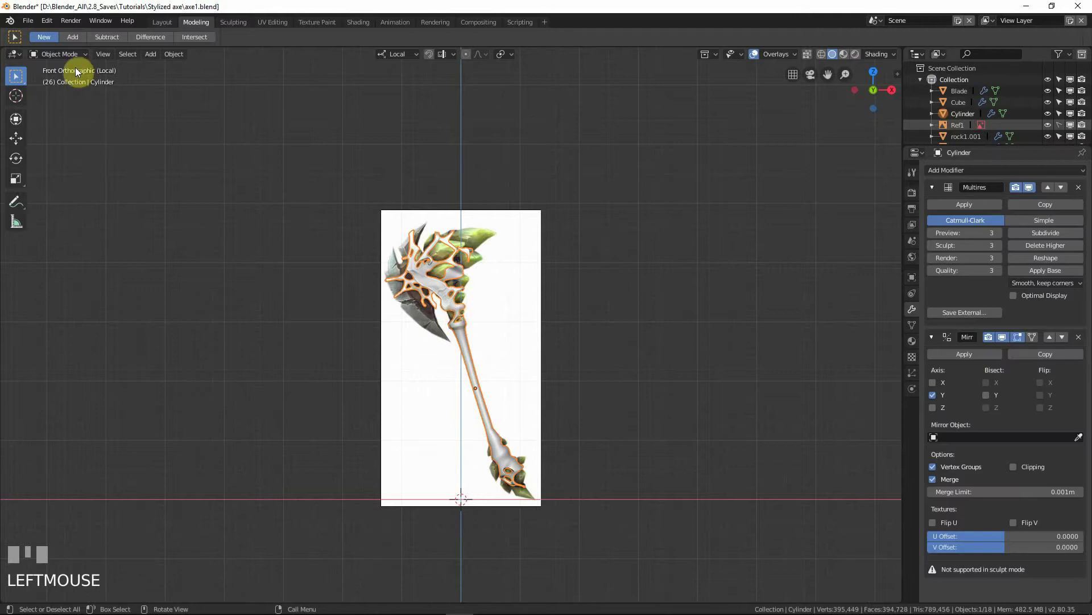
{"action": "left_click", "coordinate": [56, 54]}
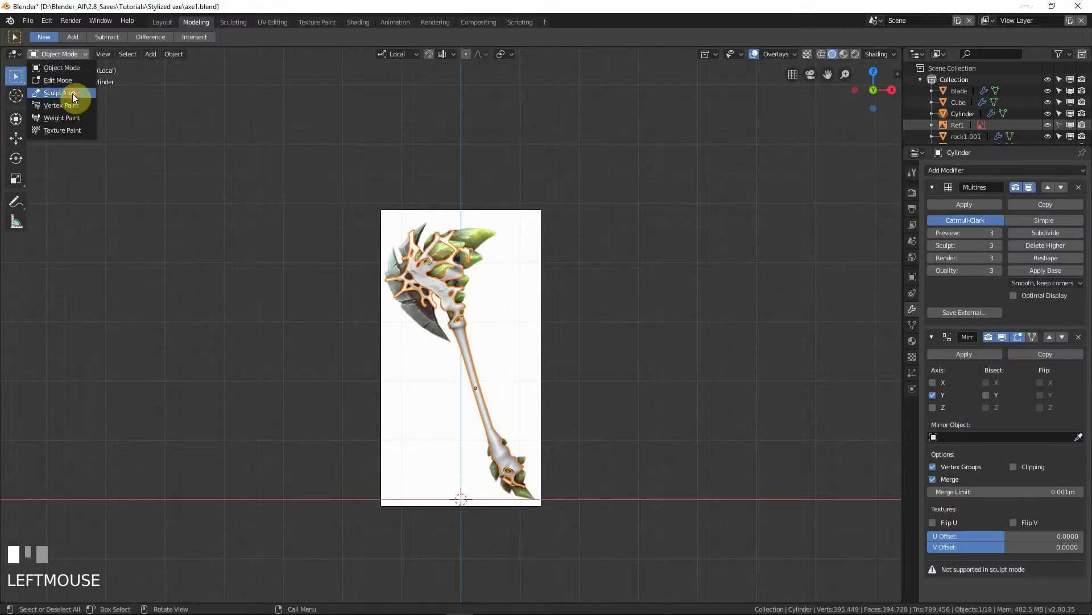
{"action": "left_click", "coordinate": [61, 92]}
Step: Compare the folds above the handle collar with the reference image by alternating between wireframe and solid shading
{"action": "scroll", "coordinate": [451, 307], "scroll_direction": "up", "scroll_amount": 5}
{"action": "scroll", "coordinate": [451, 301], "scroll_direction": "up", "scroll_amount": 4}
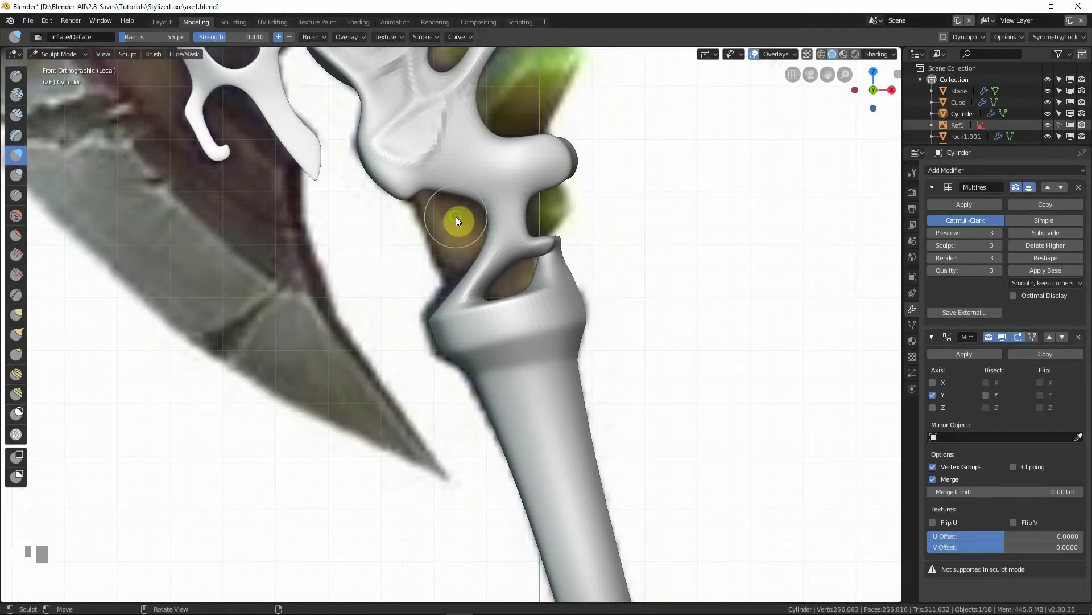
{"action": "left_click_drag", "start_coordinate": [447, 327], "coordinate": [442, 316]}
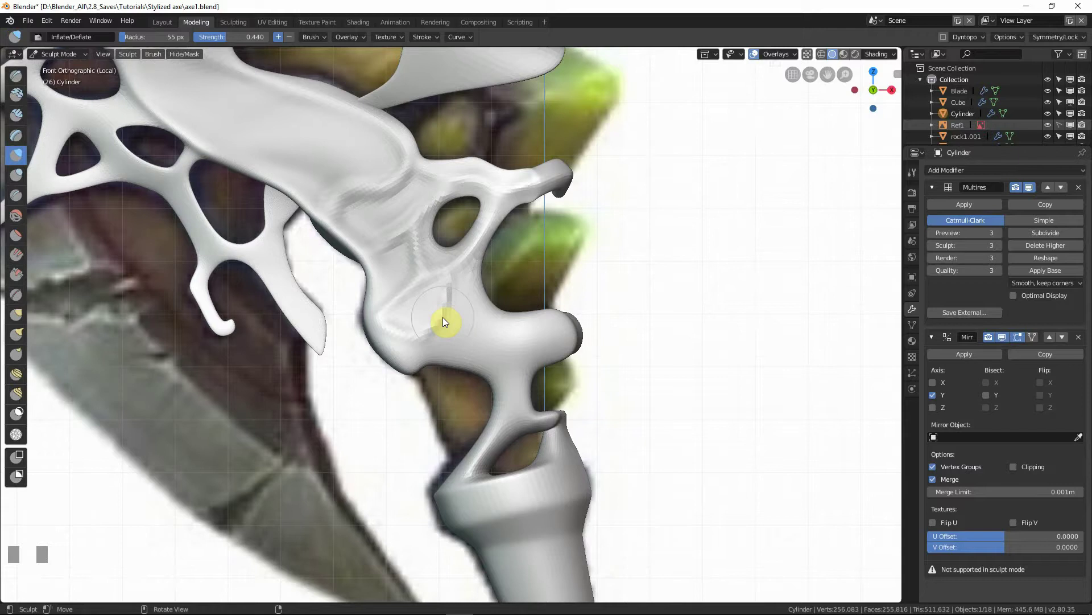
{"action": "key", "text": "shift+z"}
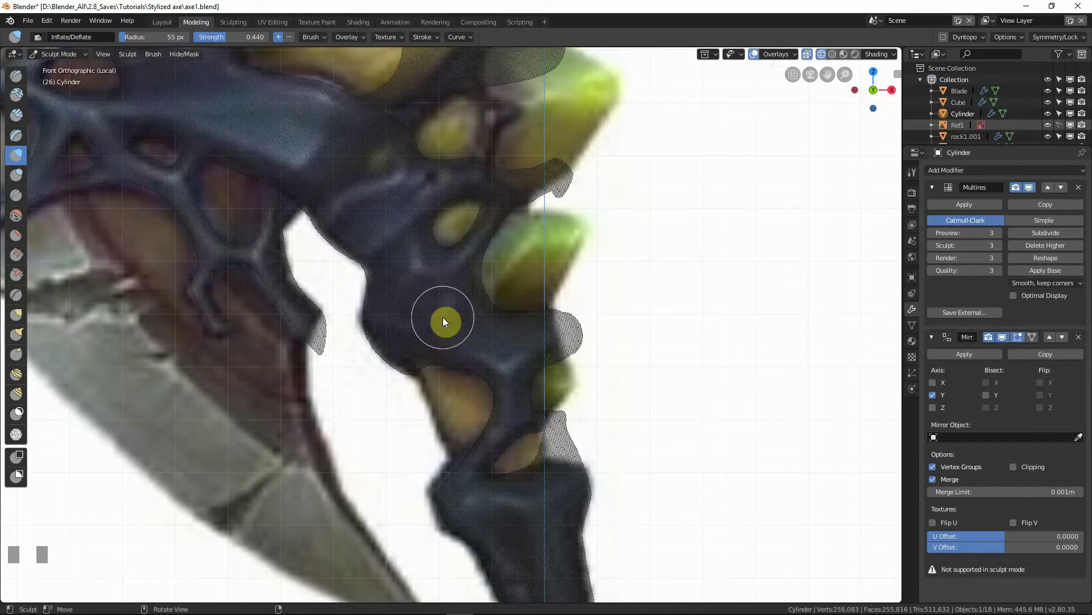
{"action": "key", "text": "shift+z"}
{"action": "key", "text": "shift+z"}
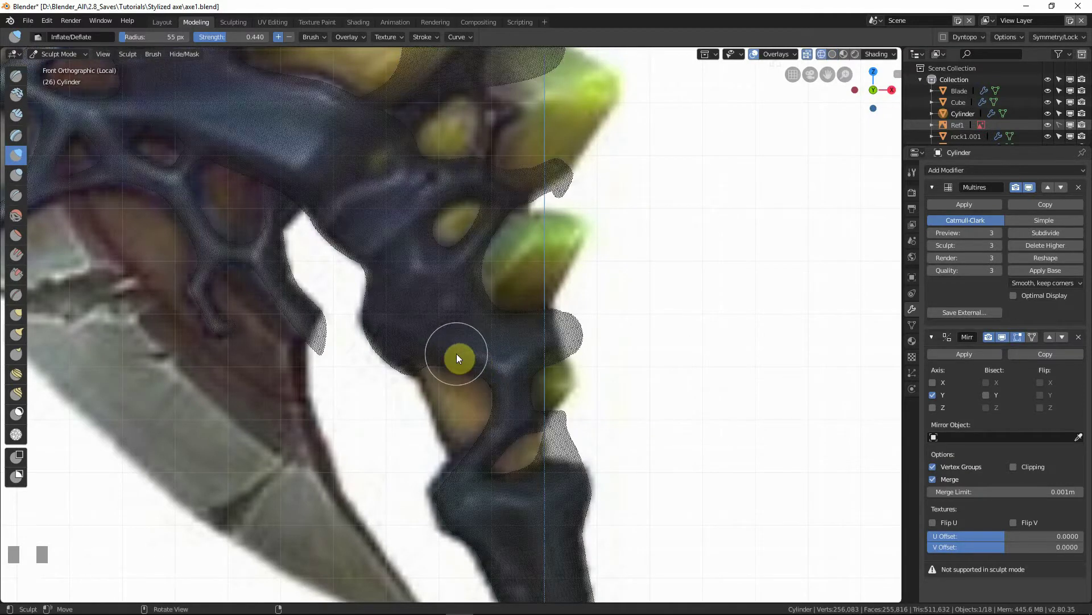
{"action": "key", "text": "shift+z"}
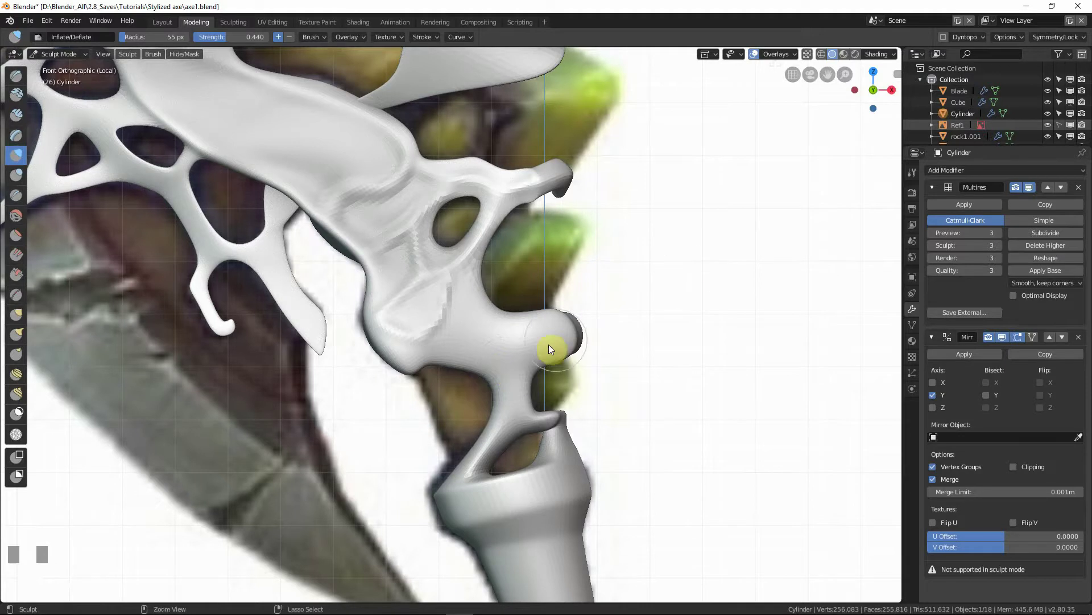
Step: Inflate a raised fold where the frame branches meet above the handle collar, checking it against the reference, and smooth it
{"action": "scroll", "coordinate": [520, 313], "scroll_direction": "up", "scroll_amount": 1}
{"action": "mouse_move", "coordinate": [520, 360]}
{"action": "middle_mouse_down", "text": "ctrl"}
{"action": "mouse_move", "coordinate": [523, 330]}
{"action": "mouse_move", "coordinate": [528, 360]}
{"action": "middle_mouse_up", "text": "ctrl"}
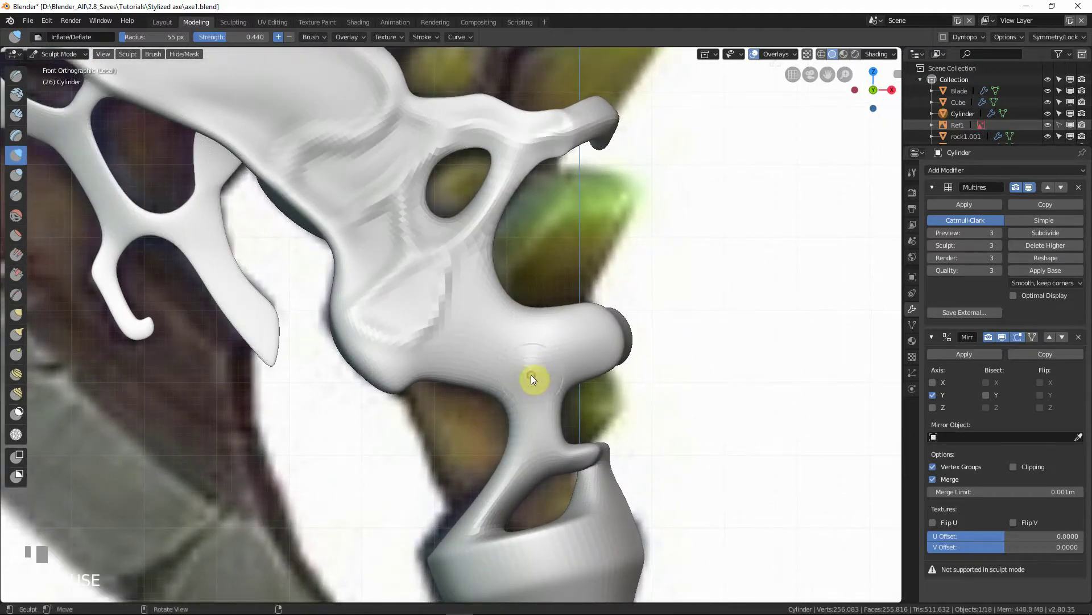
{"action": "mouse_move", "coordinate": [512, 361]}
{"action": "left_mouse_down"}
{"action": "mouse_move", "coordinate": [568, 359]}
{"action": "mouse_move", "coordinate": [547, 368]}
{"action": "mouse_move", "coordinate": [532, 399]}
{"action": "mouse_move", "coordinate": [533, 380]}
{"action": "mouse_move", "coordinate": [481, 339]}
{"action": "mouse_move", "coordinate": [548, 362]}
{"action": "mouse_move", "coordinate": [523, 333]}
{"action": "mouse_move", "coordinate": [524, 382]}
{"action": "mouse_move", "coordinate": [528, 360]}
{"action": "mouse_move", "coordinate": [529, 373]}
{"action": "left_mouse_up"}
{"action": "key", "text": "alt+z"}
{"action": "key", "text": "alt+z"}
{"action": "key", "text": "alt+z"}
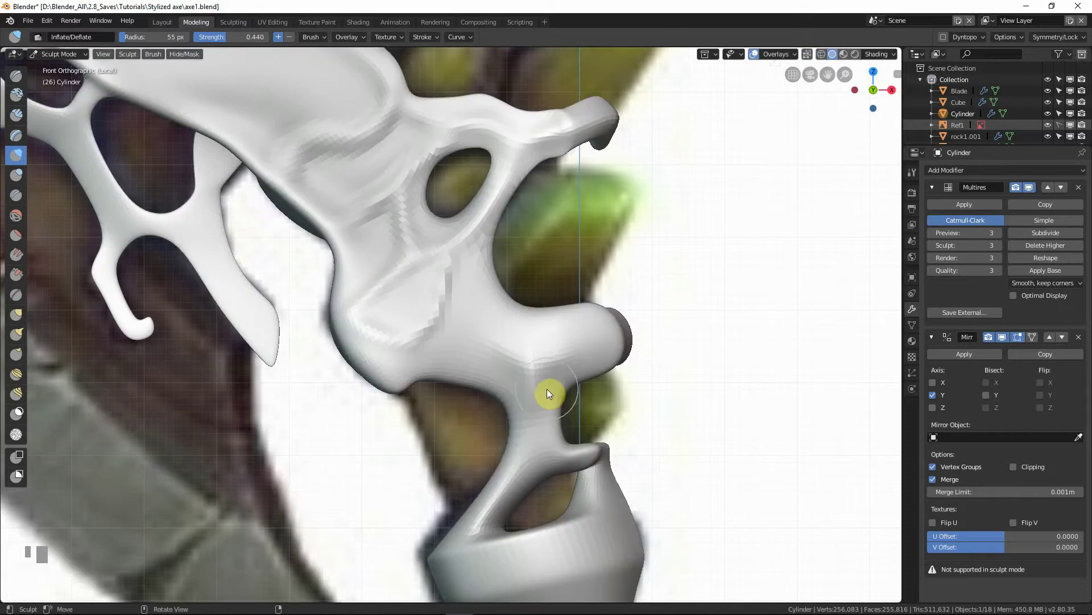
{"action": "key", "text": "alt+z"}
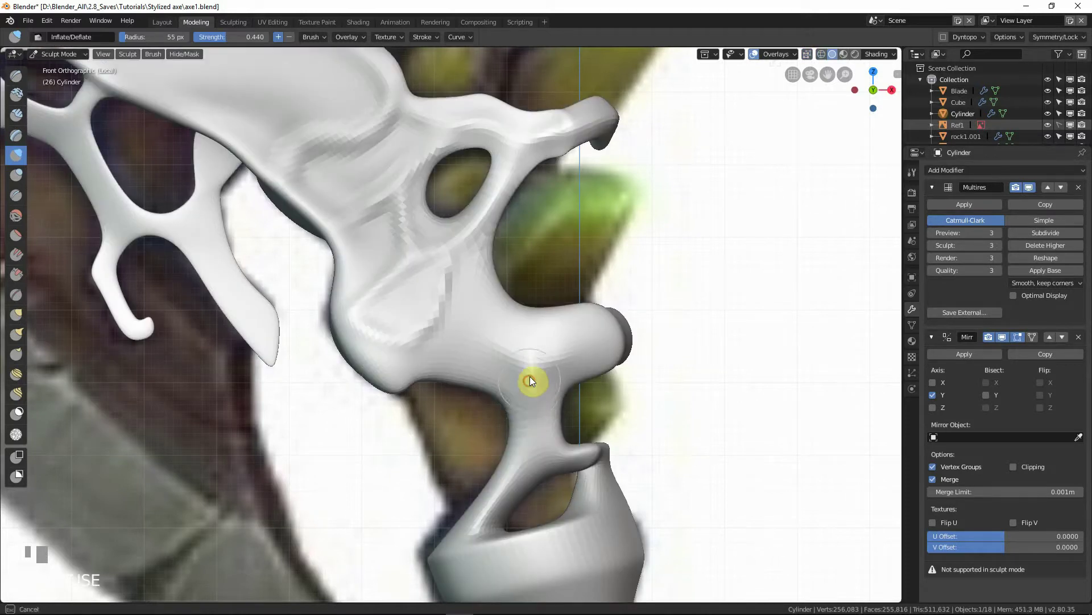
{"action": "mouse_move", "coordinate": [523, 382]}
{"action": "left_mouse_down", "text": "shift"}
{"action": "mouse_move", "coordinate": [485, 361]}
{"action": "mouse_move", "coordinate": [541, 380]}
{"action": "mouse_move", "coordinate": [522, 369]}
{"action": "mouse_move", "coordinate": [525, 377]}
{"action": "left_mouse_up", "text": "shift"}
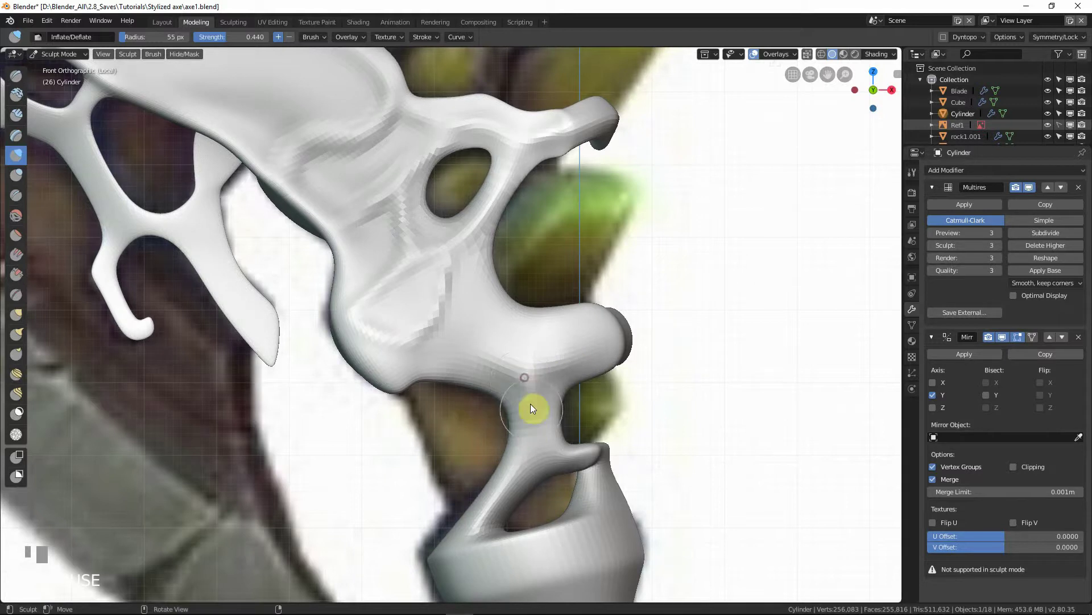
Step: Reduce the Inflate/Deflate brush radius to 34 px and sculpt a fold along the frame's lower lobe, following the reference
{"action": "key", "text": "f"}
{"action": "left_click", "coordinate": [473, 356]}
{"action": "key", "text": "alt+z"}
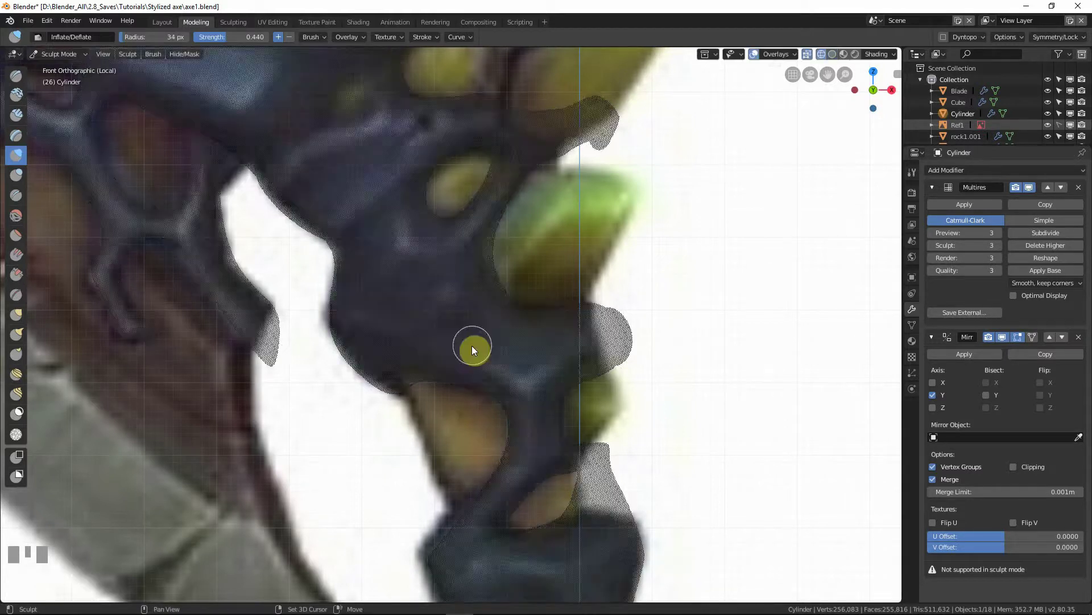
{"action": "key", "text": "alt+z"}
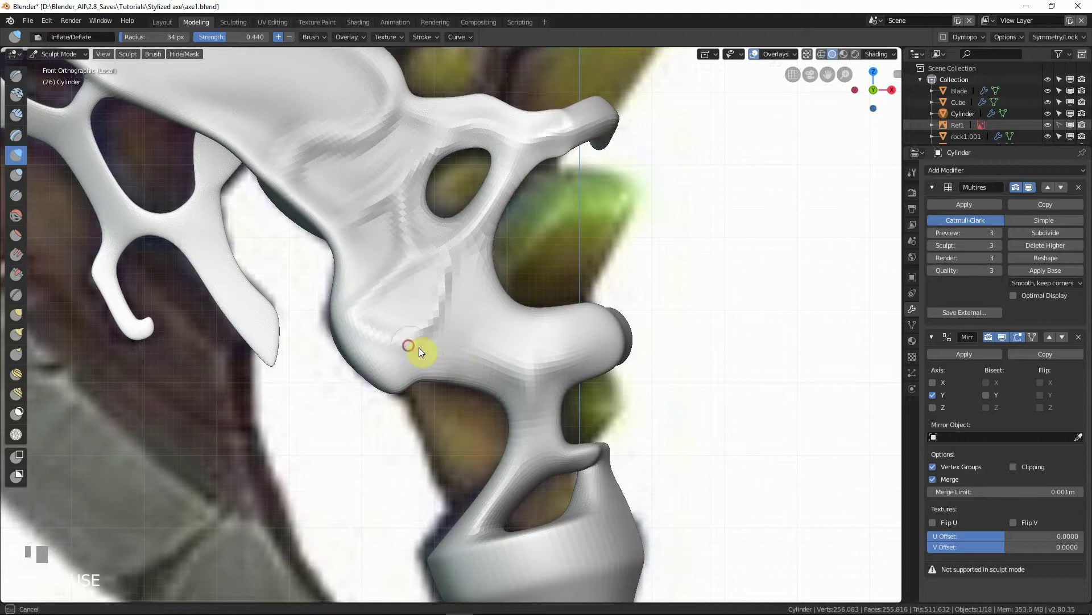
{"action": "mouse_move", "coordinate": [415, 349]}
{"action": "left_mouse_down"}
{"action": "mouse_move", "coordinate": [405, 346]}
{"action": "mouse_move", "coordinate": [419, 348]}
{"action": "left_mouse_up"}
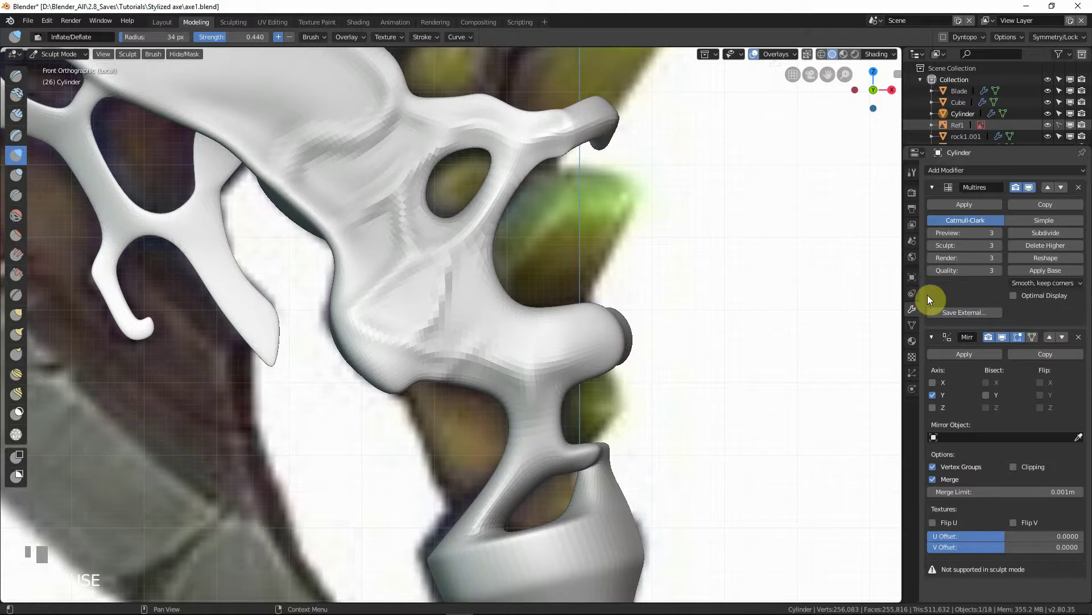
Step: Check the mirror axes in the Inflate/Deflate brush's Symmetry/Lock settings
{"action": "left_click", "coordinate": [912, 172]}
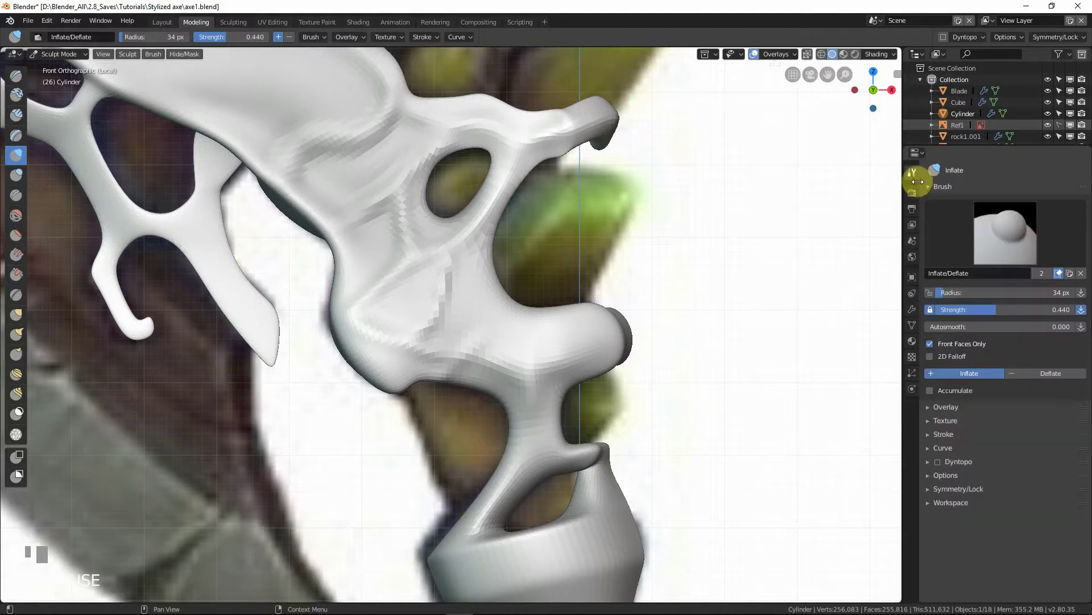
{"action": "left_click", "coordinate": [955, 489]}
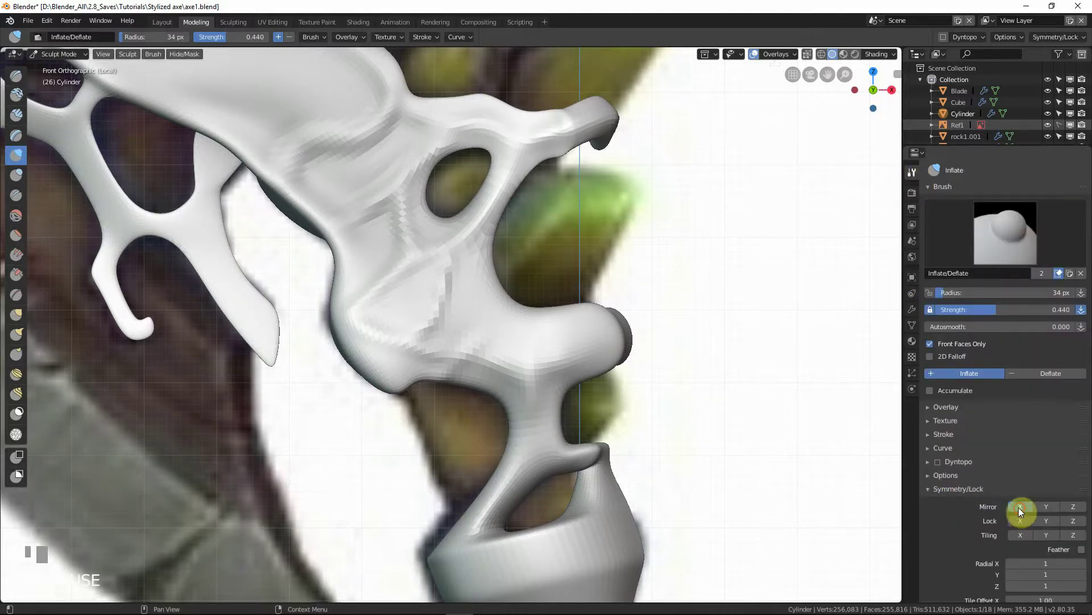
{"action": "left_click", "coordinate": [949, 488]}
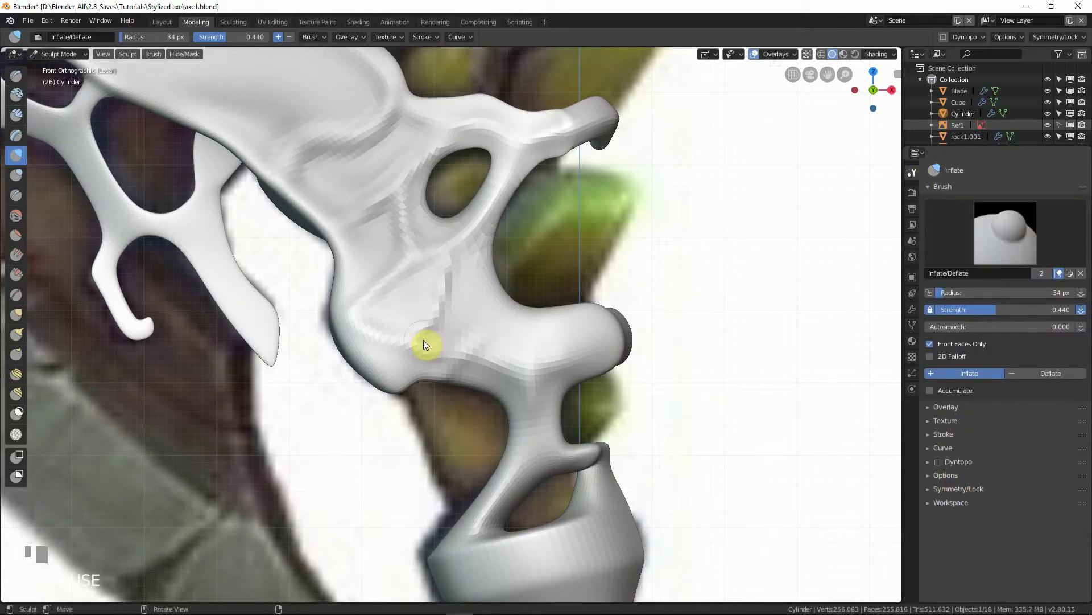
Step: Inflate a fold along the frame's lower edge towards the narrow neck above the handle collar, checking it against the reference image
{"action": "mouse_move", "coordinate": [477, 367]}
{"action": "left_mouse_down"}
{"action": "mouse_move", "coordinate": [508, 378]}
{"action": "mouse_move", "coordinate": [451, 375]}
{"action": "mouse_move", "coordinate": [434, 356]}
{"action": "mouse_move", "coordinate": [508, 345]}
{"action": "mouse_move", "coordinate": [448, 307]}
{"action": "left_mouse_up"}
{"action": "mouse_move", "coordinate": [477, 344]}
{"action": "middle_mouse_down"}
{"action": "mouse_move", "coordinate": [473, 354]}
{"action": "mouse_move", "coordinate": [470, 336]}
{"action": "mouse_move", "coordinate": [535, 339]}
{"action": "mouse_move", "coordinate": [486, 336]}
{"action": "middle_mouse_up"}
{"action": "key", "text": "KP_Decimal"}
{"action": "left_click", "coordinate": [503, 336]}
{"action": "left_click_drag", "start_coordinate": [525, 342], "coordinate": [564, 383]}
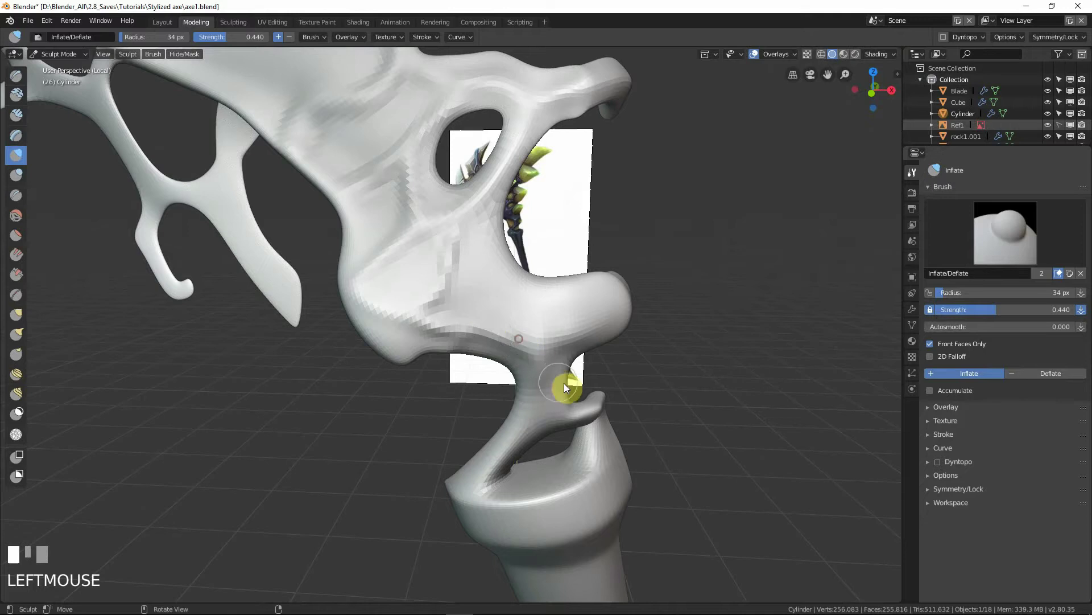
{"action": "key", "text": "KP_1"}
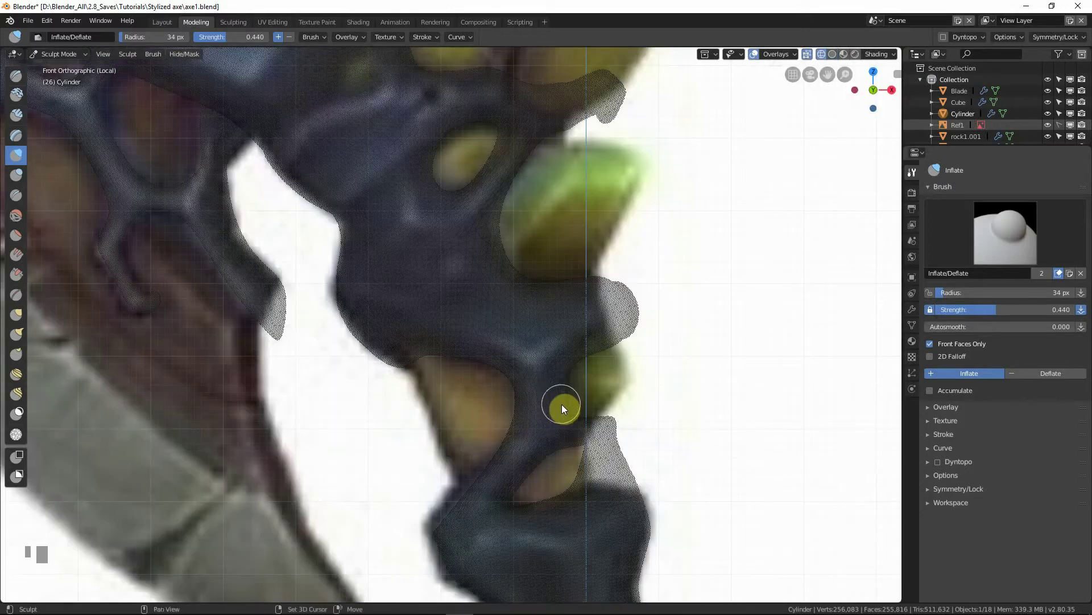
{"action": "middle_click_drag", "start_coordinate": [562, 404], "coordinate": [539, 336], "text": "shift"}
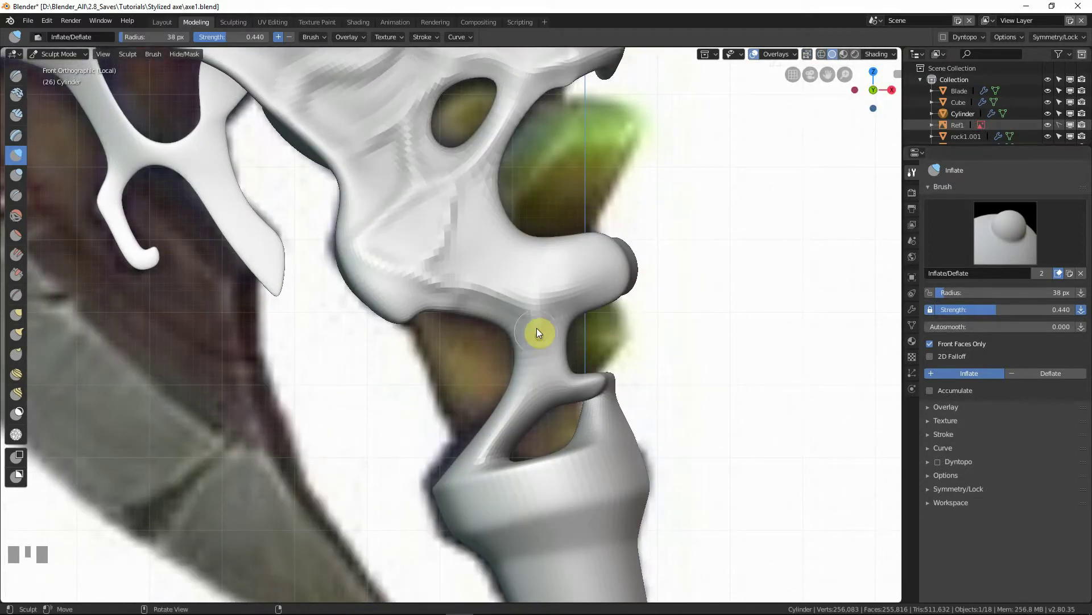
Step: Set the Inflate/Deflate brush radius to 38 px and raise a ridge down the neck and its diagonal strut to the handle collar
{"action": "key", "text": "f"}
{"action": "mouse_move", "coordinate": [538, 325]}
{"action": "left_mouse_down"}
{"action": "mouse_move", "coordinate": [532, 390]}
{"action": "mouse_move", "coordinate": [477, 447]}
{"action": "left_mouse_up"}
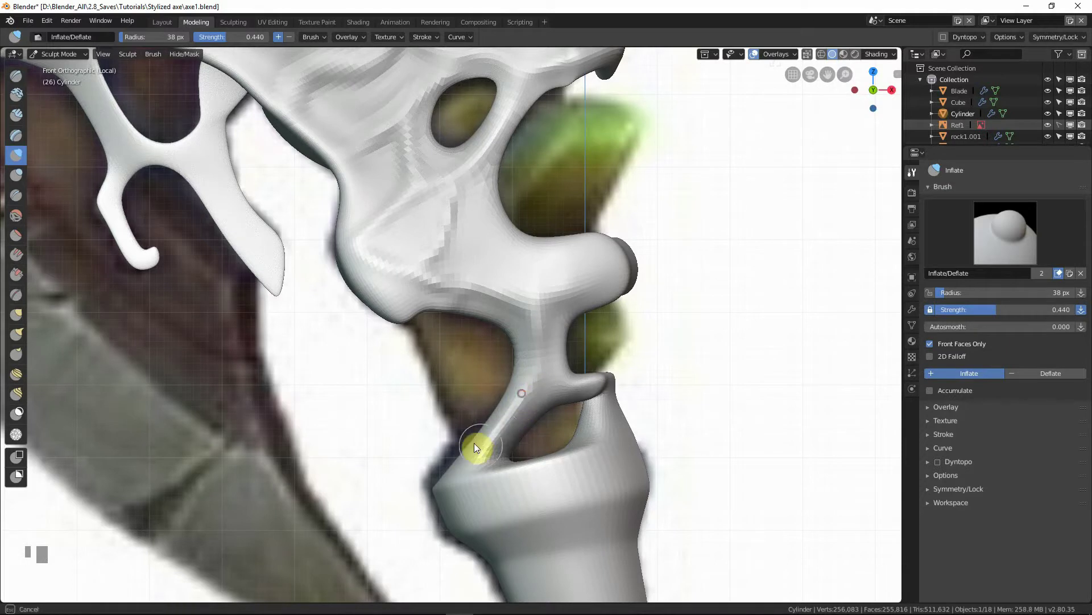
{"action": "middle_click_drag", "start_coordinate": [473, 443], "coordinate": [541, 439]}
{"action": "left_click_drag", "start_coordinate": [518, 390], "coordinate": [484, 437]}
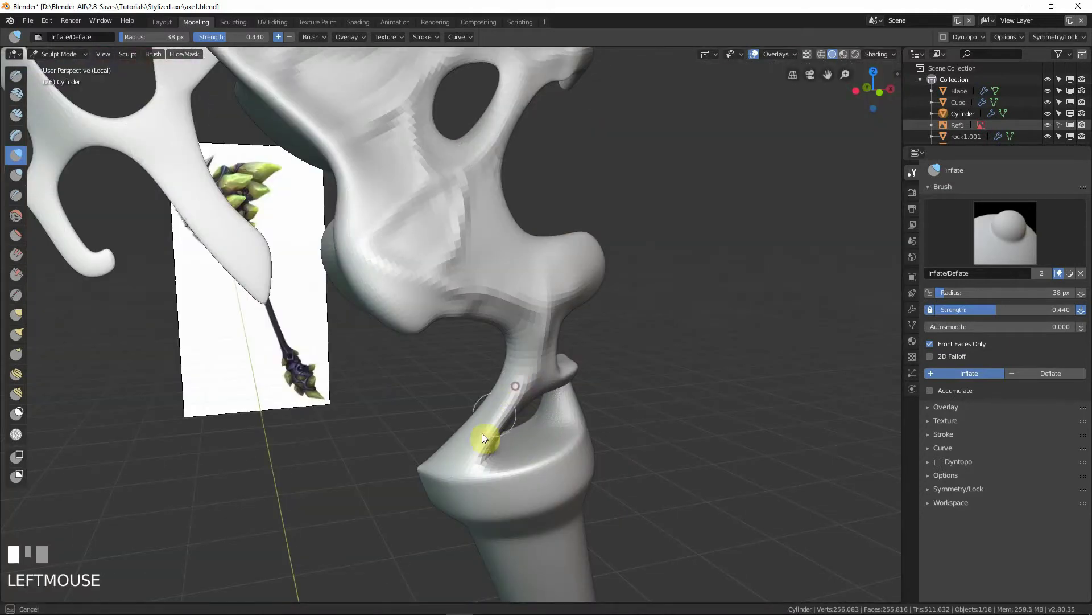
Step: Build up the diagonal strut's ridge where it meets the collar rim, working around it from several angles and checking its back side
{"action": "middle_click_drag", "start_coordinate": [549, 392], "coordinate": [476, 423]}
{"action": "mouse_move", "coordinate": [460, 385]}
{"action": "left_mouse_down"}
{"action": "mouse_move", "coordinate": [473, 480]}
{"action": "mouse_move", "coordinate": [465, 414]}
{"action": "mouse_move", "coordinate": [473, 471]}
{"action": "left_mouse_up"}
{"action": "middle_click_drag", "start_coordinate": [473, 471], "coordinate": [467, 410]}
{"action": "mouse_move", "coordinate": [468, 409]}
{"action": "left_mouse_down"}
{"action": "mouse_move", "coordinate": [466, 474]}
{"action": "mouse_move", "coordinate": [454, 488]}
{"action": "mouse_move", "coordinate": [478, 397]}
{"action": "left_mouse_up"}
{"action": "middle_click_drag", "start_coordinate": [478, 398], "coordinate": [490, 446]}
{"action": "left_click_drag", "start_coordinate": [450, 417], "coordinate": [446, 392]}
{"action": "middle_click_drag", "start_coordinate": [450, 392], "coordinate": [504, 384]}
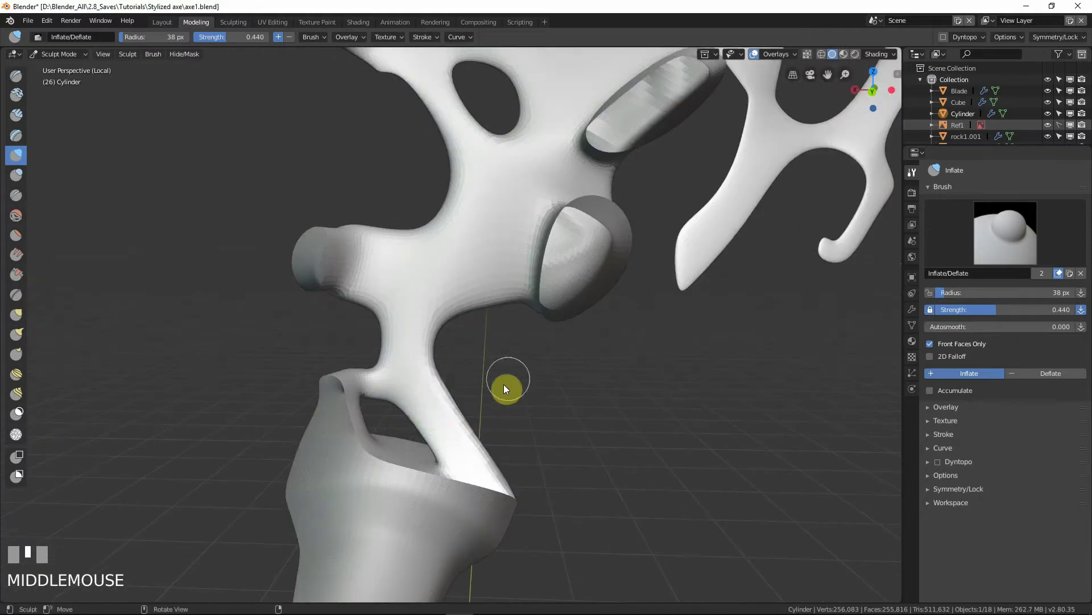
{"action": "mouse_move", "coordinate": [419, 376]}
{"action": "left_mouse_down"}
{"action": "mouse_move", "coordinate": [480, 478]}
{"action": "mouse_move", "coordinate": [442, 409]}
{"action": "mouse_move", "coordinate": [429, 356]}
{"action": "mouse_move", "coordinate": [477, 288]}
{"action": "left_mouse_up"}
{"action": "middle_click_drag", "start_coordinate": [477, 287], "coordinate": [480, 347]}
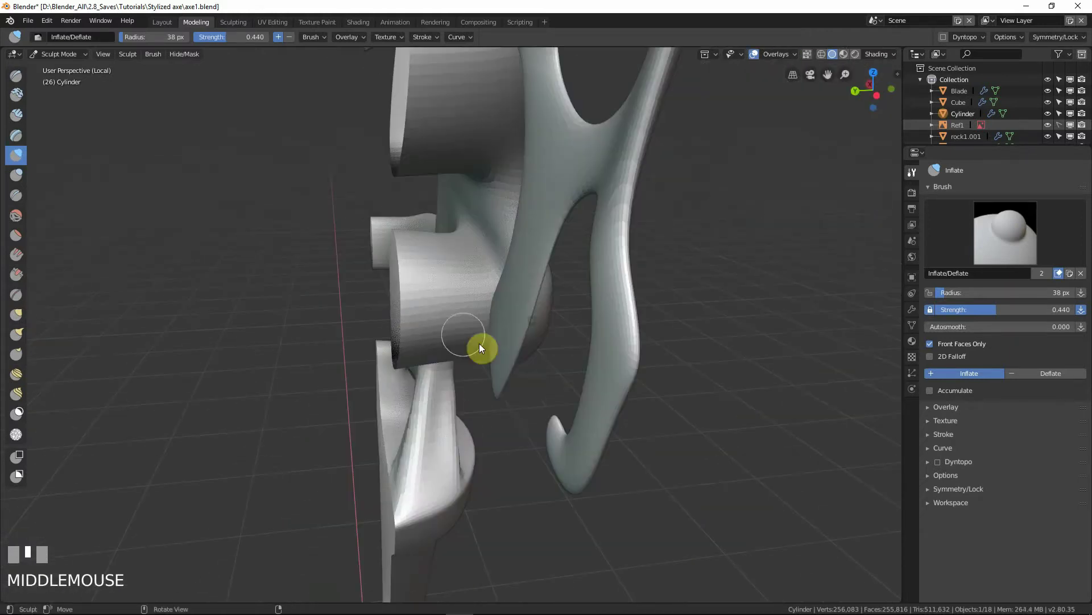
{"action": "middle_click_drag", "start_coordinate": [446, 480], "coordinate": [428, 362]}
{"action": "key", "text": "KP_1"}
Step: Inflate the junction at the base of the neck and extend its ridge along the short branch to the collar's raised tip
{"action": "mouse_move", "coordinate": [422, 358]}
{"action": "left_mouse_down"}
{"action": "mouse_move", "coordinate": [414, 391]}
{"action": "mouse_move", "coordinate": [421, 360]}
{"action": "left_mouse_up"}
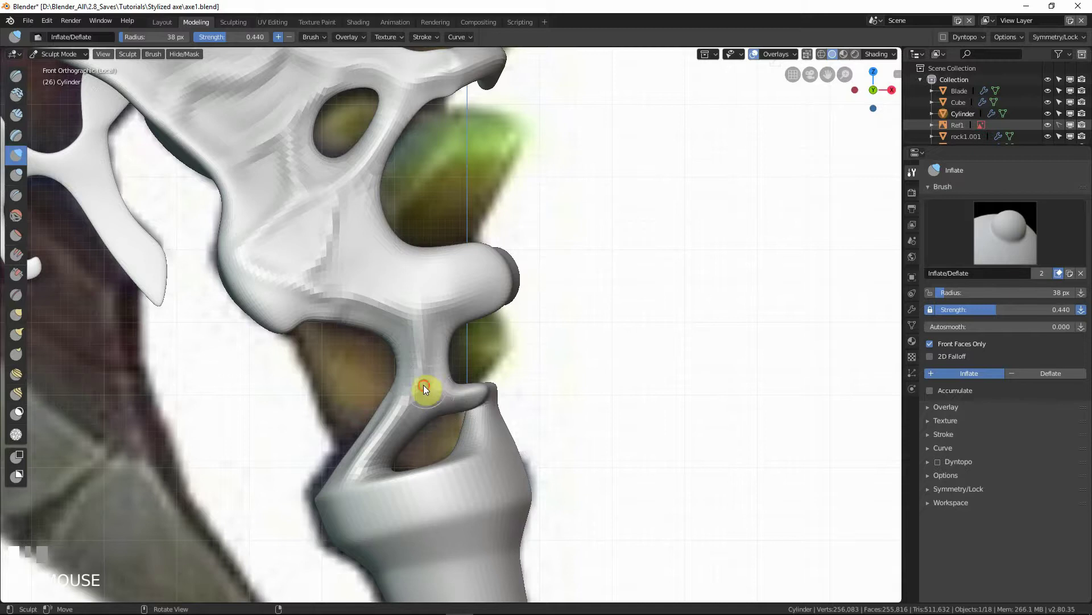
{"action": "mouse_move", "coordinate": [421, 389]}
{"action": "left_mouse_down"}
{"action": "mouse_move", "coordinate": [454, 395]}
{"action": "mouse_move", "coordinate": [431, 398]}
{"action": "left_mouse_up"}
{"action": "mouse_move", "coordinate": [431, 397]}
{"action": "middle_mouse_down"}
{"action": "mouse_move", "coordinate": [469, 405]}
{"action": "mouse_move", "coordinate": [449, 402]}
{"action": "mouse_move", "coordinate": [458, 399]}
{"action": "middle_mouse_up"}
{"action": "left_click_drag", "start_coordinate": [458, 400], "coordinate": [517, 402]}
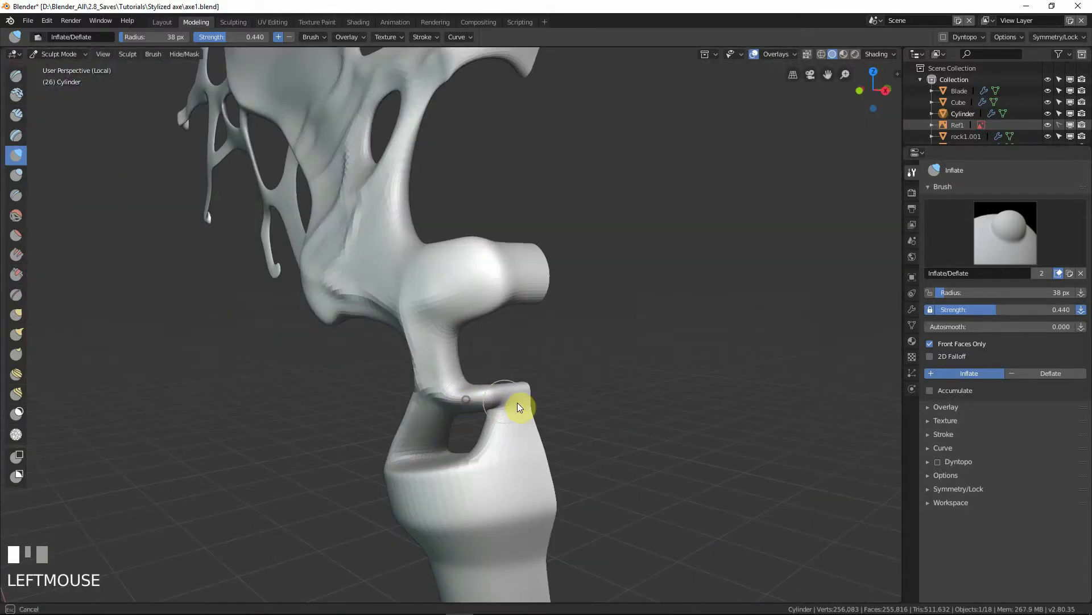
{"action": "middle_click_drag", "start_coordinate": [517, 402], "coordinate": [502, 408]}
{"action": "left_click_drag", "start_coordinate": [503, 408], "coordinate": [527, 403]}
{"action": "mouse_move", "coordinate": [527, 402]}
{"action": "middle_mouse_down"}
{"action": "mouse_move", "coordinate": [580, 410]}
{"action": "mouse_move", "coordinate": [510, 402]}
{"action": "middle_mouse_up"}
{"action": "left_click_drag", "start_coordinate": [510, 403], "coordinate": [496, 401]}
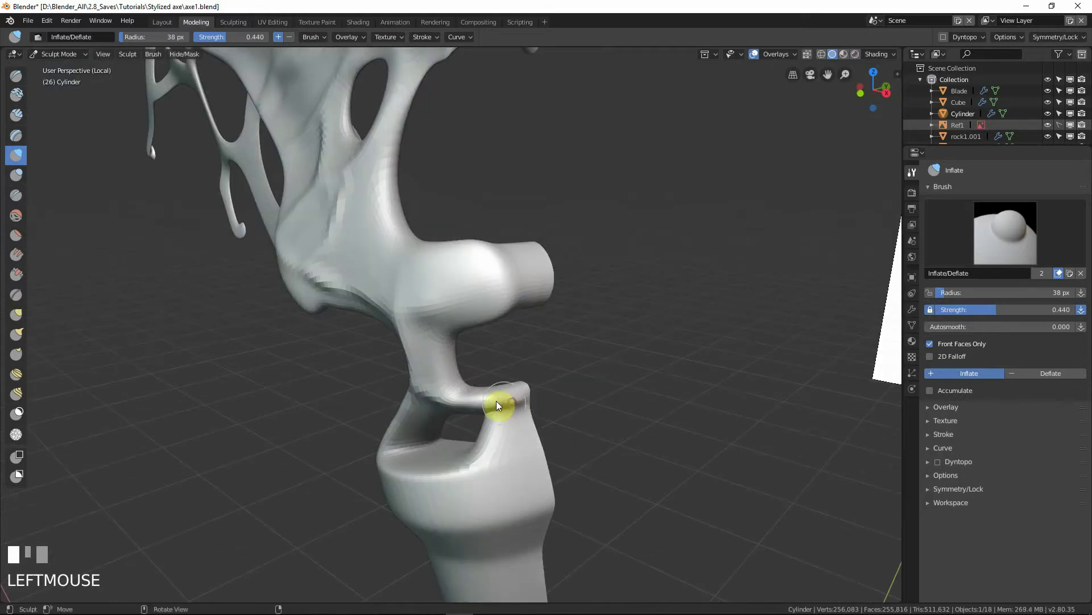
Step: Thicken the neck between the rounded side arm and the short collar branch, and fill out the curve where they join
{"action": "middle_click_drag", "start_coordinate": [477, 397], "coordinate": [467, 391]}
{"action": "left_click_drag", "start_coordinate": [464, 376], "coordinate": [458, 389]}
{"action": "left_click_drag", "start_coordinate": [455, 370], "coordinate": [437, 330]}
{"action": "mouse_move", "coordinate": [442, 333]}
{"action": "left_mouse_down"}
{"action": "mouse_move", "coordinate": [454, 387]}
{"action": "mouse_move", "coordinate": [445, 388]}
{"action": "left_mouse_up"}
{"action": "mouse_move", "coordinate": [444, 314]}
{"action": "left_mouse_down"}
{"action": "mouse_move", "coordinate": [458, 383]}
{"action": "mouse_move", "coordinate": [449, 343]}
{"action": "mouse_move", "coordinate": [480, 317]}
{"action": "mouse_move", "coordinate": [467, 319]}
{"action": "mouse_move", "coordinate": [443, 366]}
{"action": "mouse_move", "coordinate": [442, 343]}
{"action": "left_mouse_up"}
{"action": "middle_click_drag", "start_coordinate": [442, 343], "coordinate": [459, 357]}
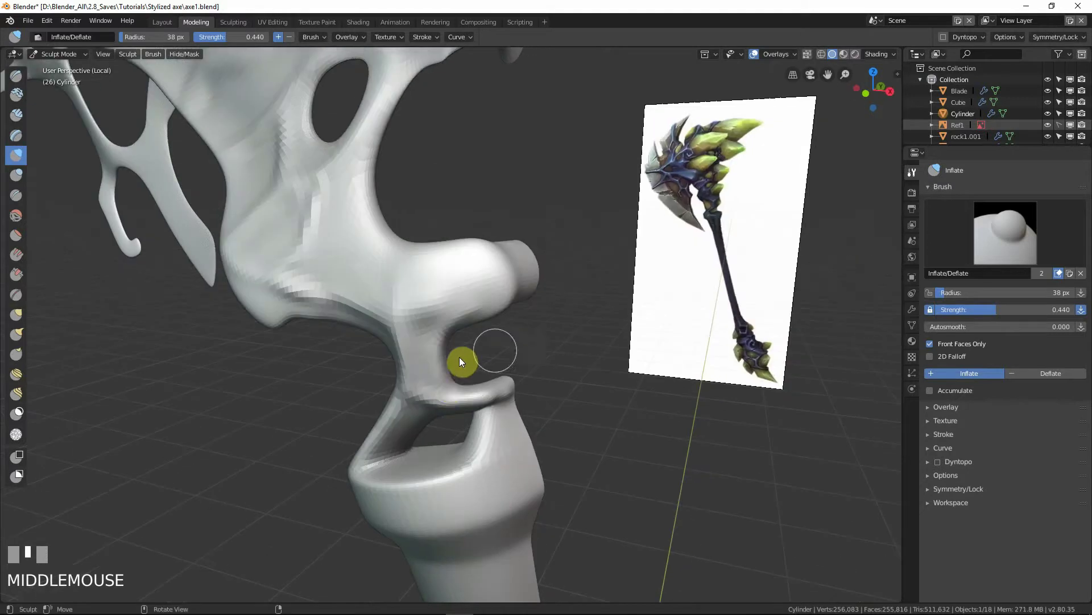
{"action": "left_click_drag", "start_coordinate": [459, 356], "coordinate": [433, 364]}
{"action": "mouse_move", "coordinate": [470, 397]}
{"action": "left_mouse_down"}
{"action": "mouse_move", "coordinate": [456, 400]}
{"action": "mouse_move", "coordinate": [447, 377]}
{"action": "left_mouse_up"}
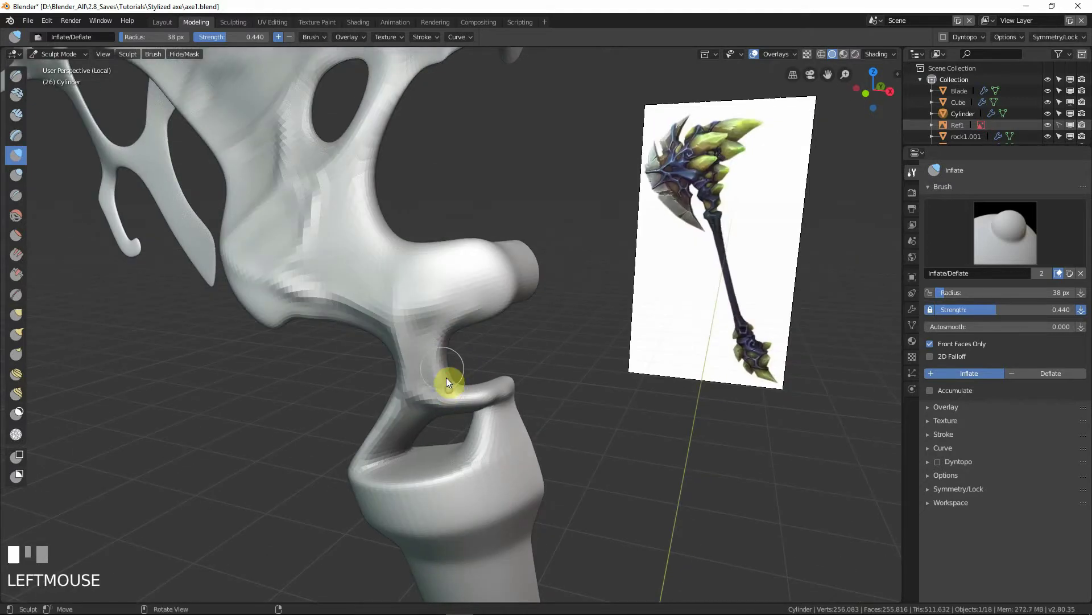
Step: Set the Inflate/Deflate brush radius to 53 px and inflate a ridge along the lower edge of the rounded side arm
{"action": "mouse_move", "coordinate": [467, 331]}
{"action": "middle_mouse_down"}
{"action": "mouse_move", "coordinate": [497, 322]}
{"action": "mouse_move", "coordinate": [479, 312]}
{"action": "middle_mouse_up"}
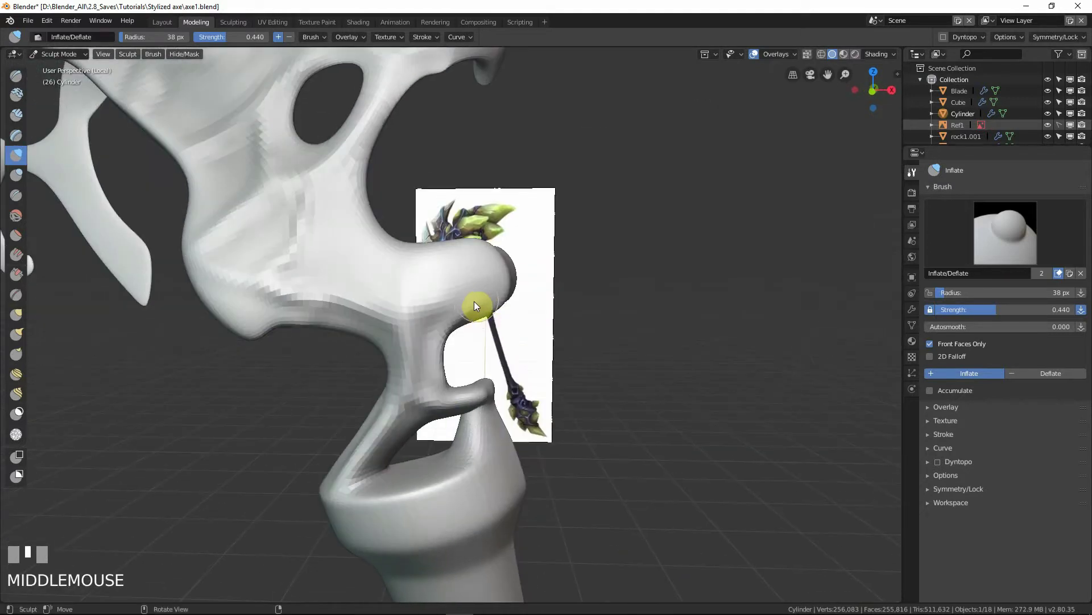
{"action": "key", "text": "f"}
{"action": "left_click", "coordinate": [481, 299]}
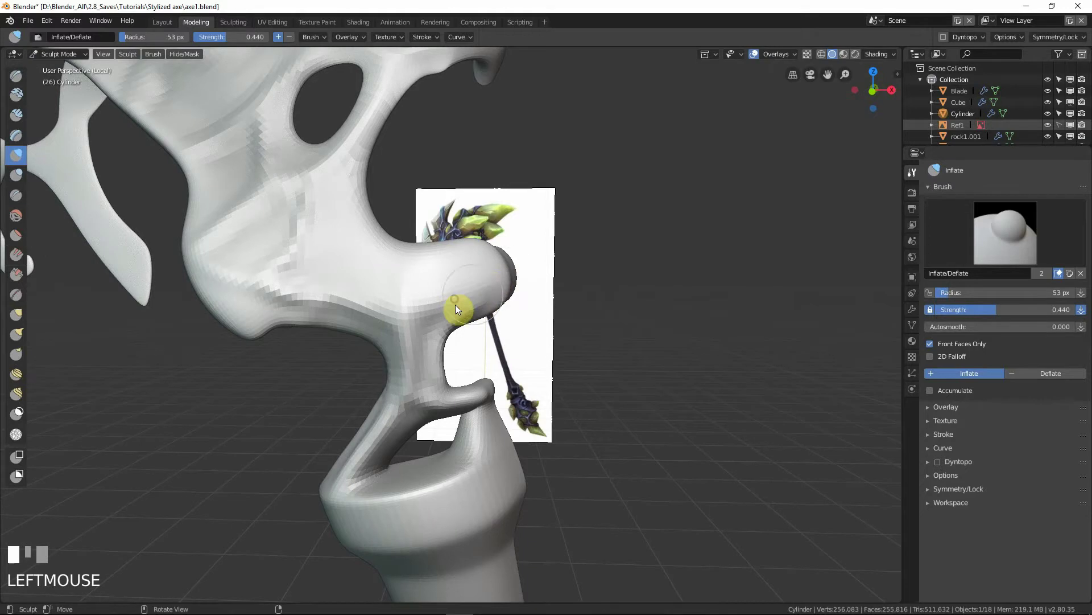
{"action": "mouse_move", "coordinate": [455, 305]}
{"action": "middle_mouse_down"}
{"action": "mouse_move", "coordinate": [500, 285]}
{"action": "mouse_move", "coordinate": [470, 302]}
{"action": "middle_mouse_up"}
{"action": "left_click_drag", "start_coordinate": [471, 302], "coordinate": [512, 279]}
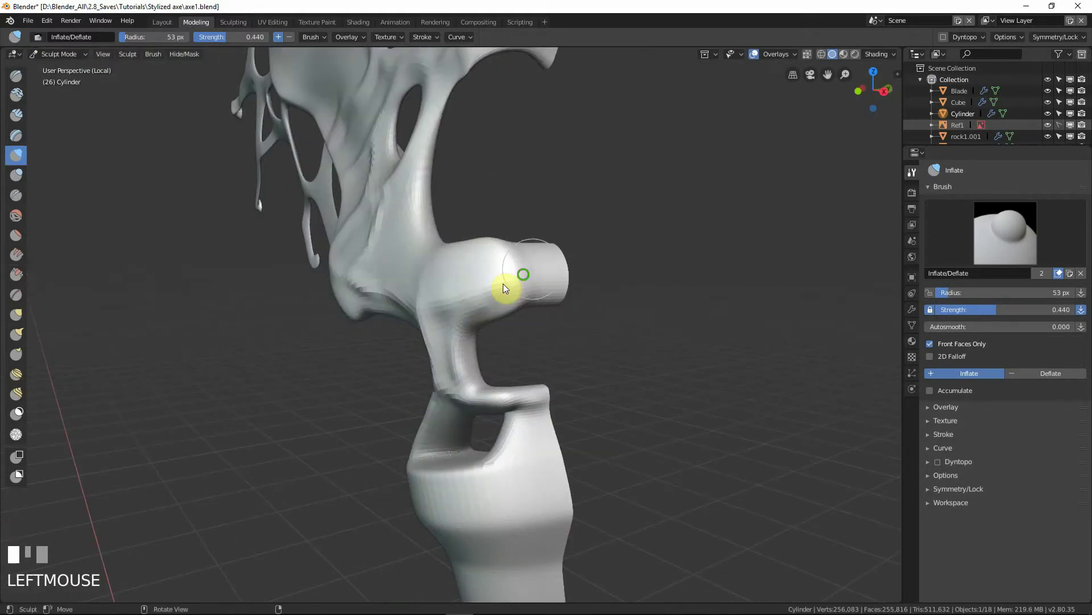
{"action": "middle_click_drag", "start_coordinate": [503, 283], "coordinate": [468, 288]}
{"action": "left_click_drag", "start_coordinate": [468, 289], "coordinate": [576, 290]}
{"action": "middle_click_drag", "start_coordinate": [512, 293], "coordinate": [556, 283]}
{"action": "left_click_drag", "start_coordinate": [503, 299], "coordinate": [445, 309]}
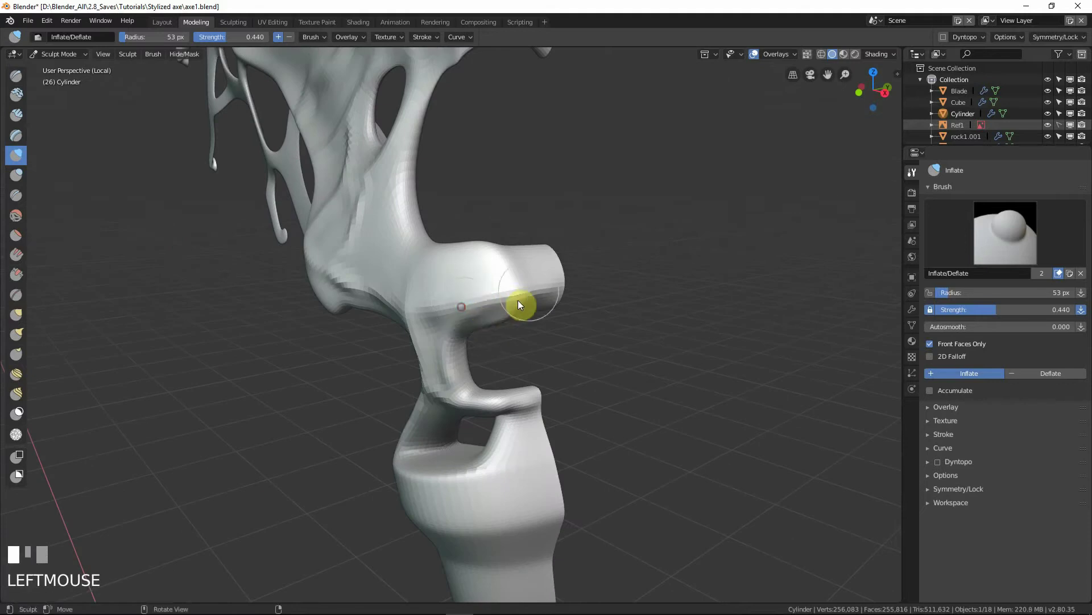
Step: Deflate the underside of the rounded side arm to sharpen the crease below its lower ridge
{"action": "mouse_move", "coordinate": [447, 321]}
{"action": "middle_mouse_down"}
{"action": "mouse_move", "coordinate": [494, 312]}
{"action": "mouse_move", "coordinate": [477, 319]}
{"action": "middle_mouse_up"}
{"action": "mouse_move", "coordinate": [477, 319]}
{"action": "left_mouse_down", "text": "ctrl"}
{"action": "mouse_move", "coordinate": [473, 336]}
{"action": "mouse_move", "coordinate": [533, 311]}
{"action": "left_mouse_up", "text": "ctrl"}
{"action": "middle_click_drag", "start_coordinate": [534, 311], "coordinate": [510, 309]}
{"action": "left_click_drag", "start_coordinate": [503, 306], "coordinate": [550, 297], "text": "ctrl"}
{"action": "middle_click_drag", "start_coordinate": [551, 300], "coordinate": [603, 317]}
Step: Inflate the side arm's front face and lower ridge out to its end to give the arm more volume
{"action": "left_click_drag", "start_coordinate": [541, 275], "coordinate": [531, 275]}
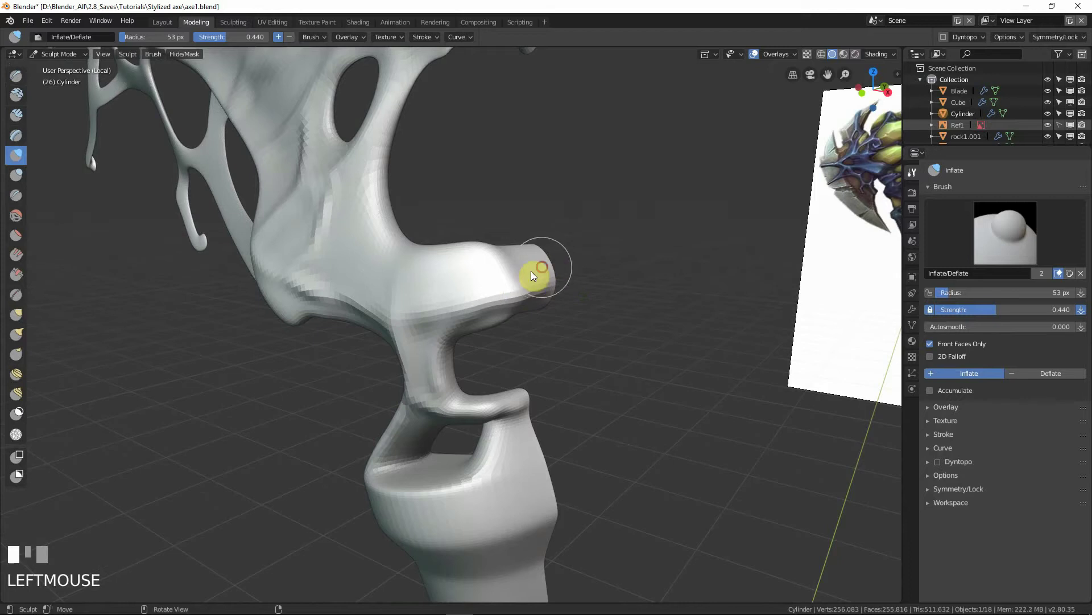
{"action": "middle_click_drag", "start_coordinate": [531, 275], "coordinate": [541, 296]}
{"action": "mouse_move", "coordinate": [541, 296]}
{"action": "left_mouse_down"}
{"action": "mouse_move", "coordinate": [514, 279]}
{"action": "mouse_move", "coordinate": [473, 293]}
{"action": "mouse_move", "coordinate": [500, 278]}
{"action": "left_mouse_up"}
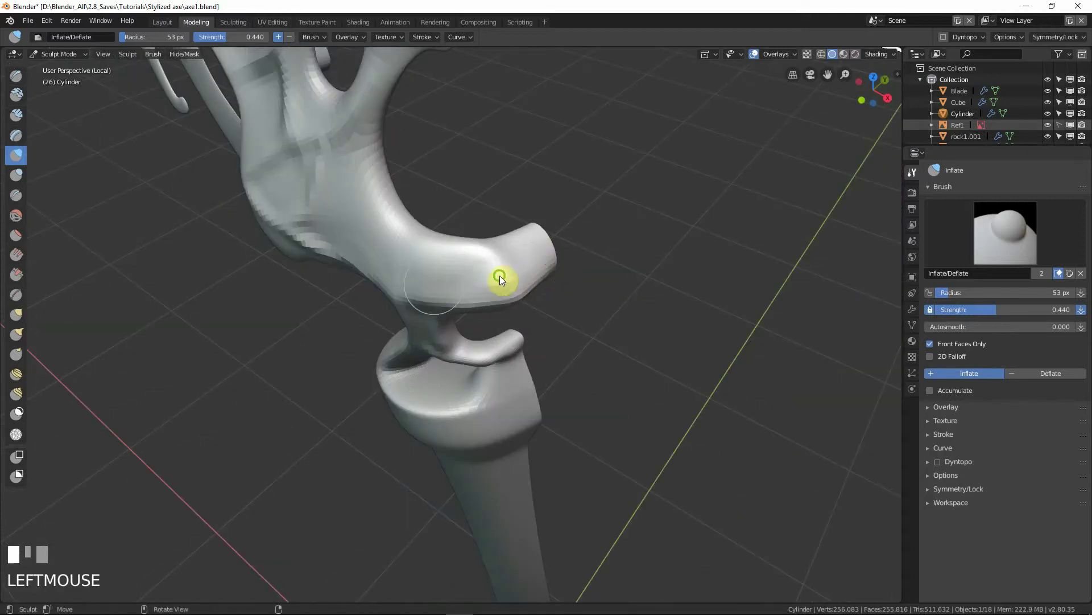
{"action": "middle_click_drag", "start_coordinate": [500, 278], "coordinate": [497, 293]}
{"action": "left_click_drag", "start_coordinate": [496, 293], "coordinate": [531, 268]}
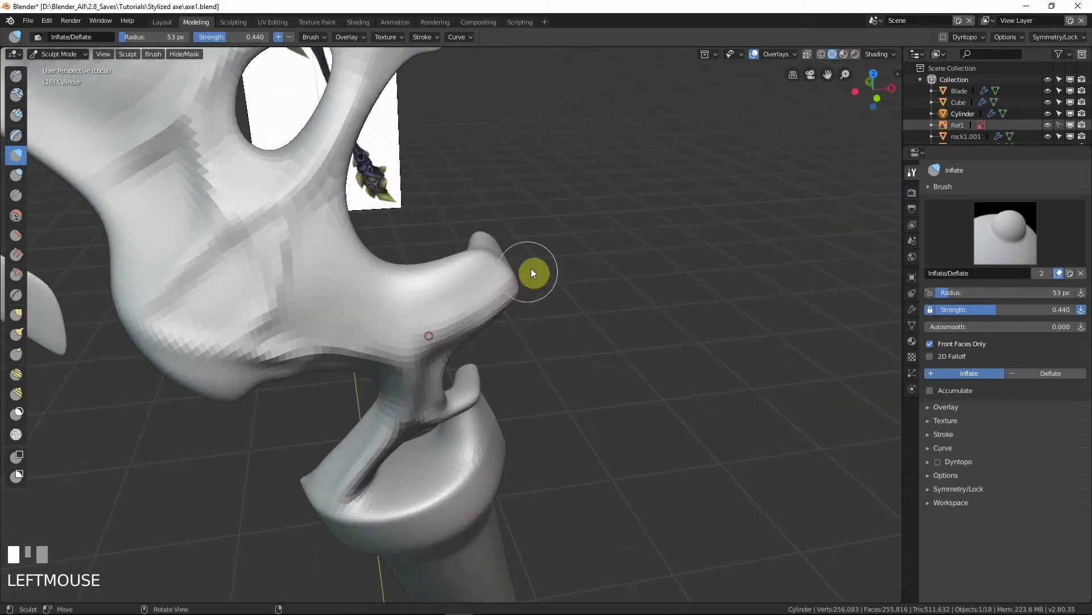
{"action": "middle_click_drag", "start_coordinate": [531, 268], "coordinate": [472, 319]}
{"action": "left_click_drag", "start_coordinate": [472, 319], "coordinate": [490, 326]}
{"action": "mouse_move", "coordinate": [491, 326]}
{"action": "middle_mouse_down"}
{"action": "mouse_move", "coordinate": [541, 293]}
{"action": "mouse_move", "coordinate": [515, 319]}
{"action": "middle_mouse_up"}
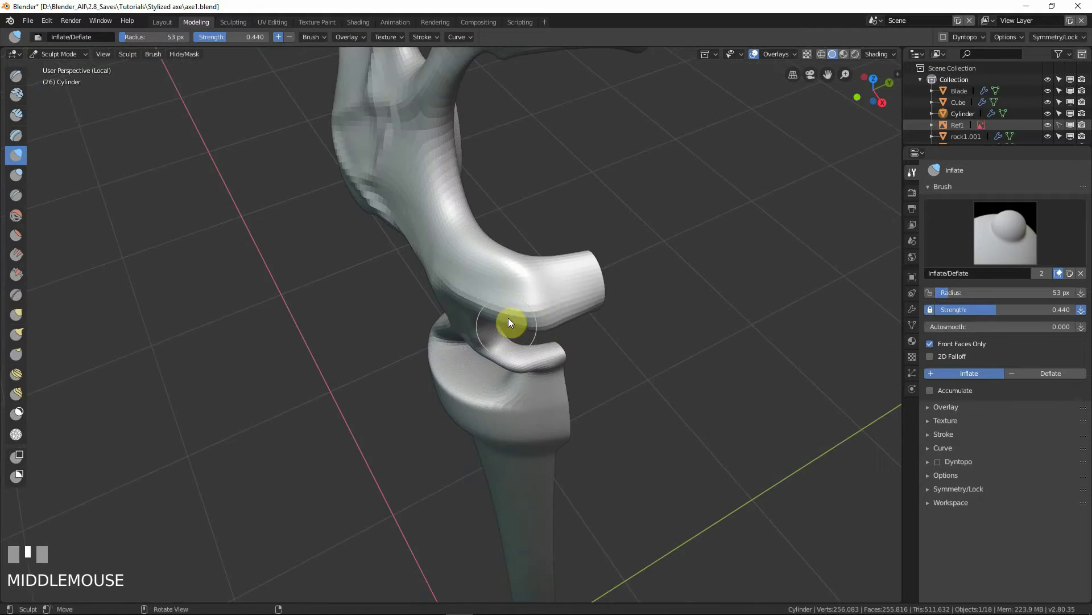
{"action": "mouse_move", "coordinate": [515, 319]}
{"action": "left_mouse_down"}
{"action": "mouse_move", "coordinate": [575, 307]}
{"action": "mouse_move", "coordinate": [527, 303]}
{"action": "mouse_move", "coordinate": [436, 267]}
{"action": "mouse_move", "coordinate": [553, 295]}
{"action": "mouse_move", "coordinate": [526, 291]}
{"action": "left_mouse_up"}
{"action": "middle_click_drag", "start_coordinate": [596, 271], "coordinate": [473, 275]}
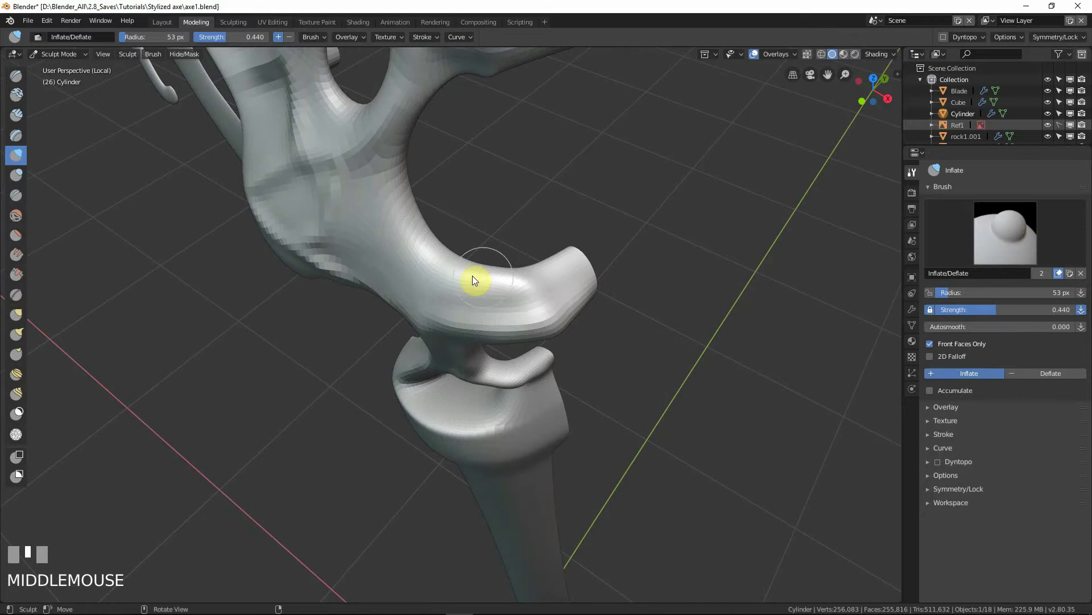
Step: Set the Inflate/Deflate brush radius to 42 px and raise a ridge along the side arm's upper edge
{"action": "key", "text": "f"}
{"action": "left_click", "coordinate": [428, 249]}
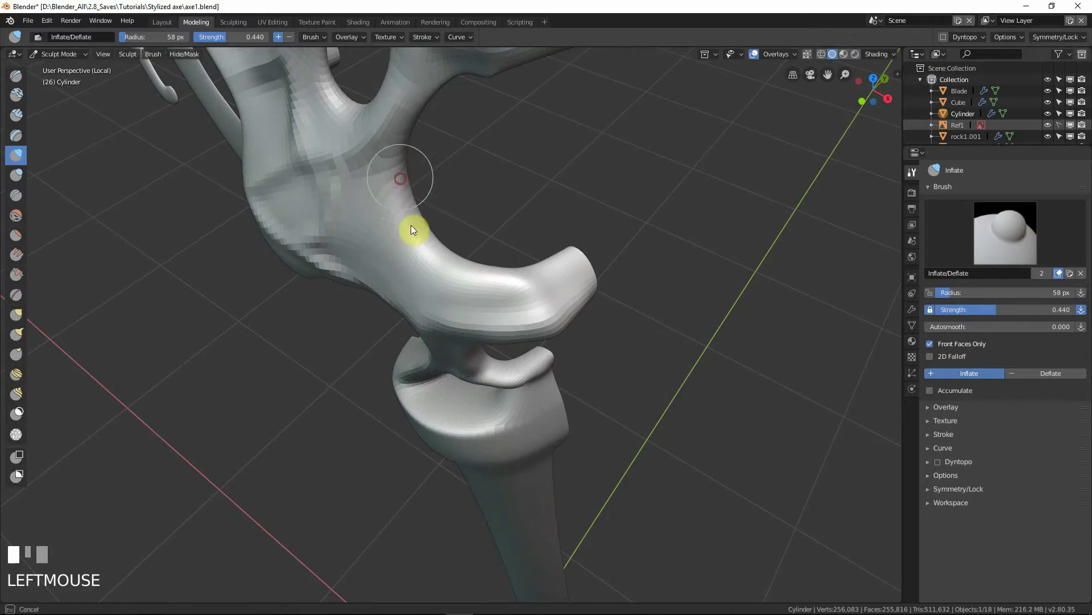
{"action": "key", "text": "f"}
{"action": "left_click", "coordinate": [415, 249]}
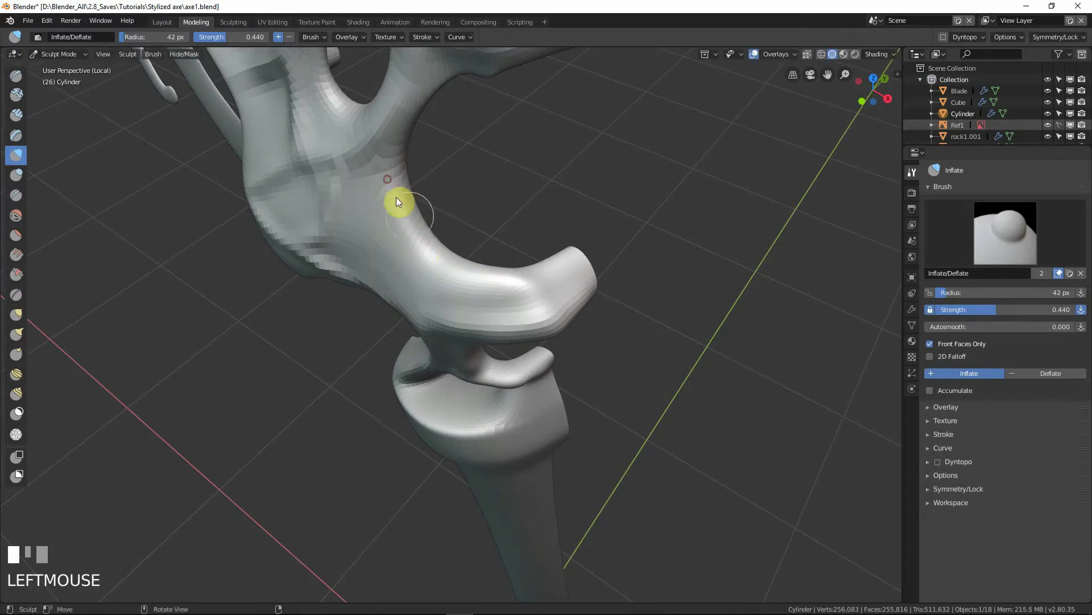
{"action": "mouse_move", "coordinate": [415, 230]}
{"action": "left_mouse_down"}
{"action": "mouse_move", "coordinate": [432, 248]}
{"action": "mouse_move", "coordinate": [513, 274]}
{"action": "left_mouse_up"}
{"action": "middle_click_drag", "start_coordinate": [513, 275], "coordinate": [500, 275]}
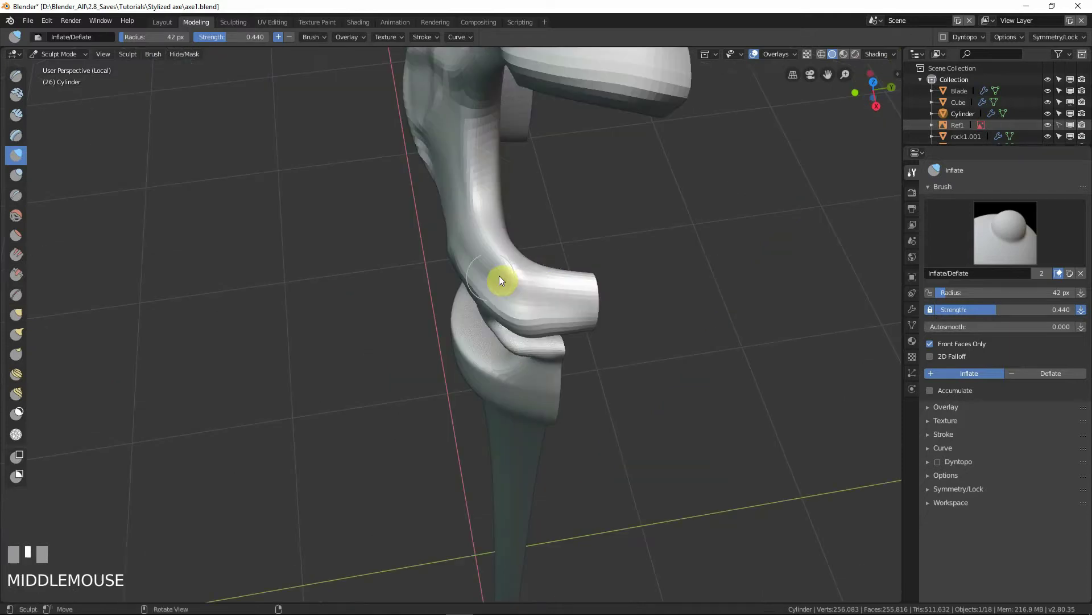
{"action": "mouse_move", "coordinate": [500, 275]}
{"action": "left_mouse_down"}
{"action": "mouse_move", "coordinate": [538, 285]}
{"action": "mouse_move", "coordinate": [627, 278]}
{"action": "left_mouse_up"}
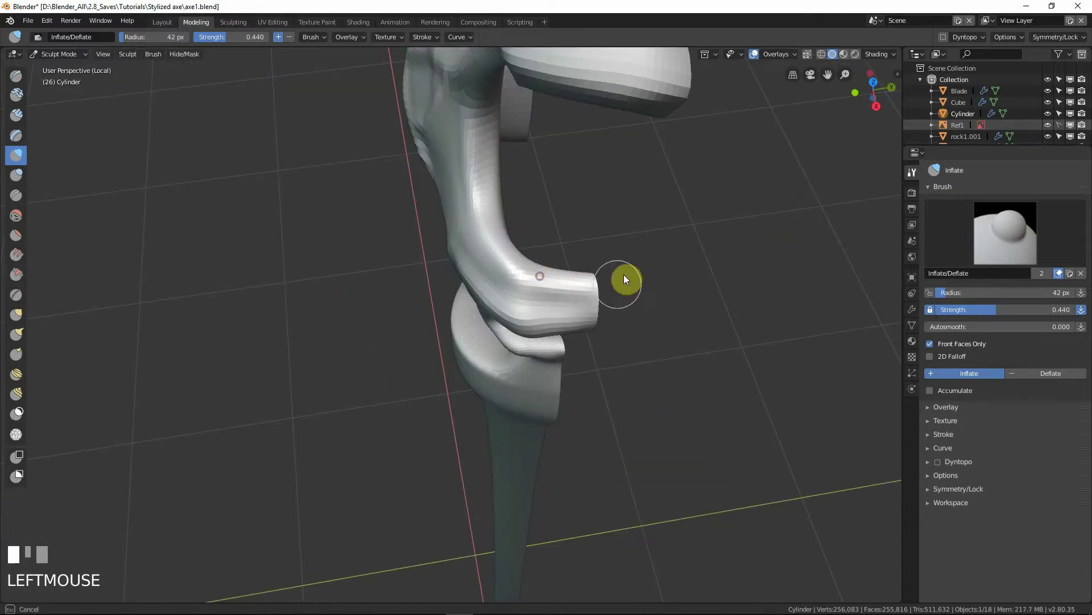
Step: Reinforce the side arm's upper ridge with further Inflate strokes, from its inner bend to its end
{"action": "middle_click_drag", "start_coordinate": [626, 278], "coordinate": [539, 277]}
{"action": "left_click_drag", "start_coordinate": [492, 287], "coordinate": [591, 286]}
{"action": "middle_click_drag", "start_coordinate": [591, 286], "coordinate": [486, 285]}
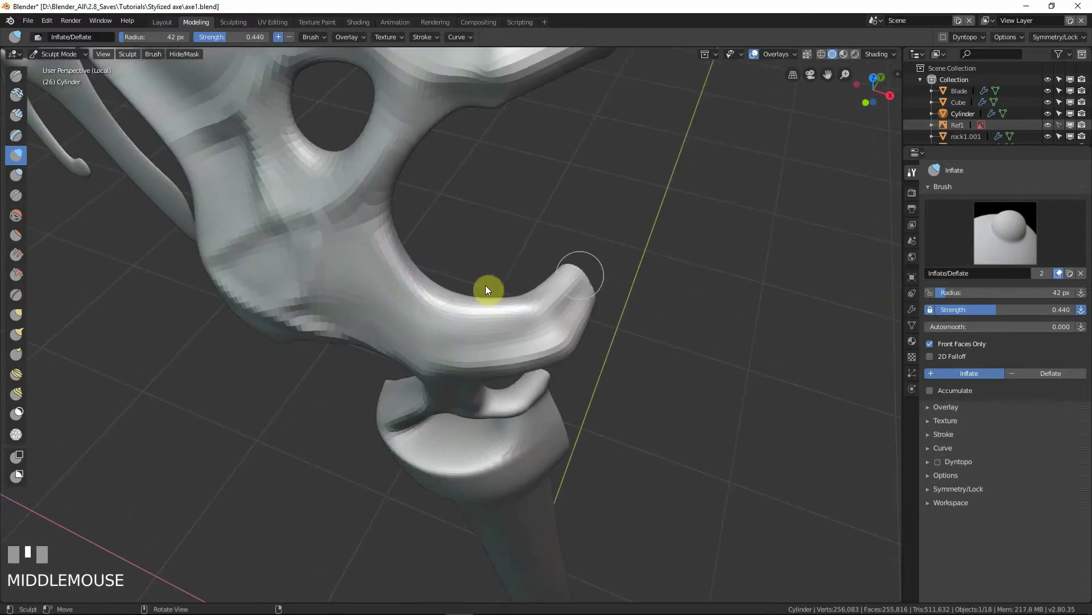
{"action": "left_click_drag", "start_coordinate": [500, 307], "coordinate": [510, 313]}
{"action": "left_click_drag", "start_coordinate": [444, 304], "coordinate": [478, 310]}
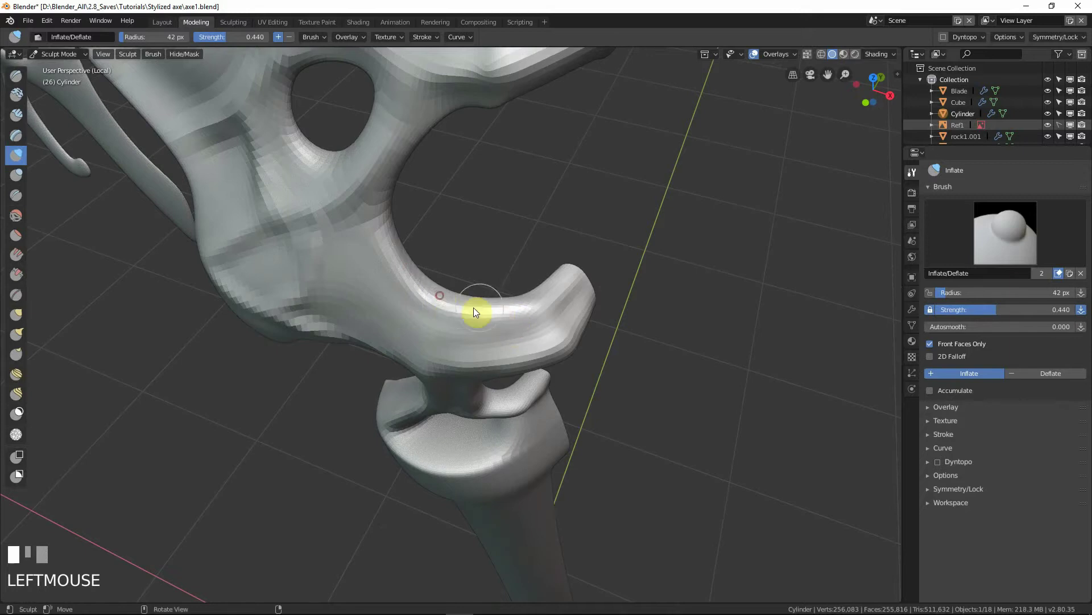
Step: Continue the side arm's upper ridge up the frame's concave inner edge towards the oval hole
{"action": "mouse_move", "coordinate": [419, 275]}
{"action": "middle_mouse_down"}
{"action": "mouse_move", "coordinate": [436, 224]}
{"action": "mouse_move", "coordinate": [395, 229]}
{"action": "middle_mouse_up"}
{"action": "mouse_move", "coordinate": [394, 225]}
{"action": "left_mouse_down"}
{"action": "mouse_move", "coordinate": [391, 137]}
{"action": "mouse_move", "coordinate": [384, 240]}
{"action": "mouse_move", "coordinate": [403, 127]}
{"action": "mouse_move", "coordinate": [419, 232]}
{"action": "left_mouse_up"}
{"action": "mouse_move", "coordinate": [418, 231]}
{"action": "middle_mouse_down"}
{"action": "mouse_move", "coordinate": [432, 247]}
{"action": "mouse_move", "coordinate": [426, 220]}
{"action": "middle_mouse_up"}
{"action": "left_click_drag", "start_coordinate": [388, 180], "coordinate": [374, 200]}
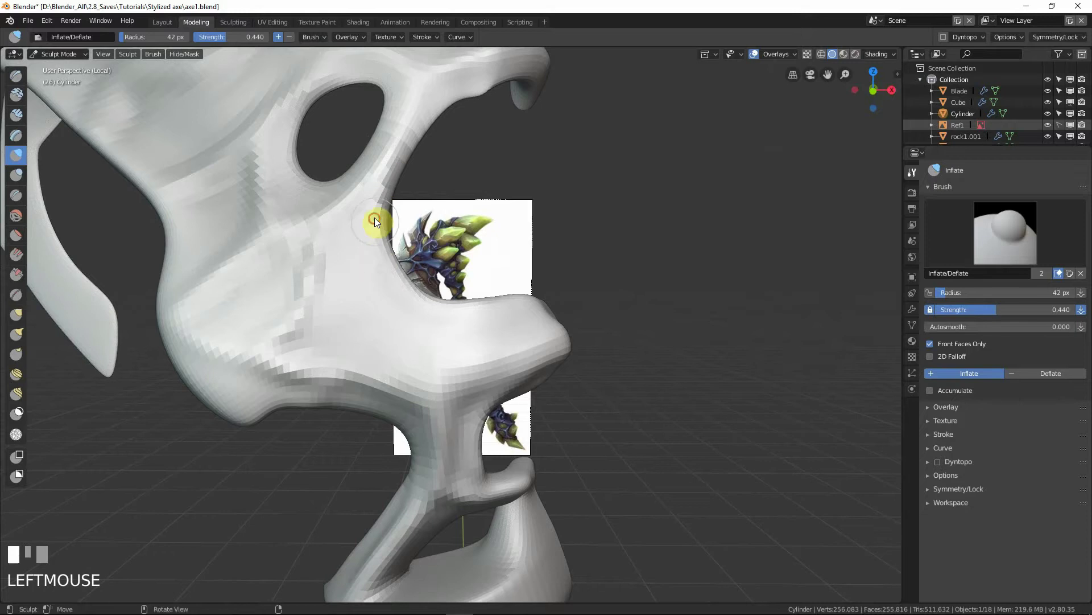
{"action": "middle_click_drag", "start_coordinate": [460, 316], "coordinate": [466, 304]}
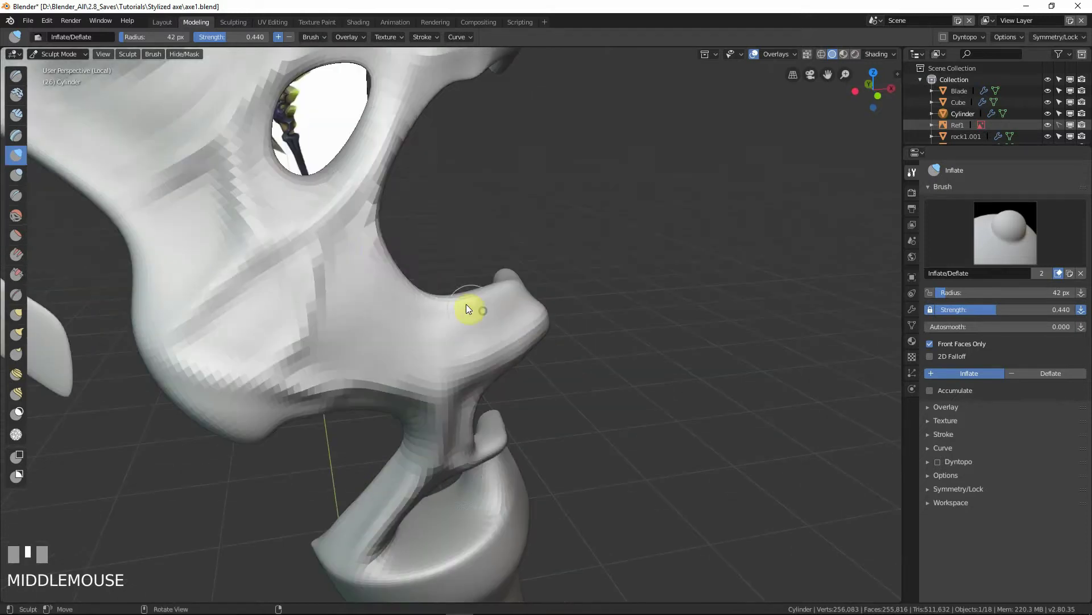
{"action": "left_click_drag", "start_coordinate": [415, 276], "coordinate": [361, 224]}
{"action": "middle_click_drag", "start_coordinate": [379, 269], "coordinate": [412, 312]}
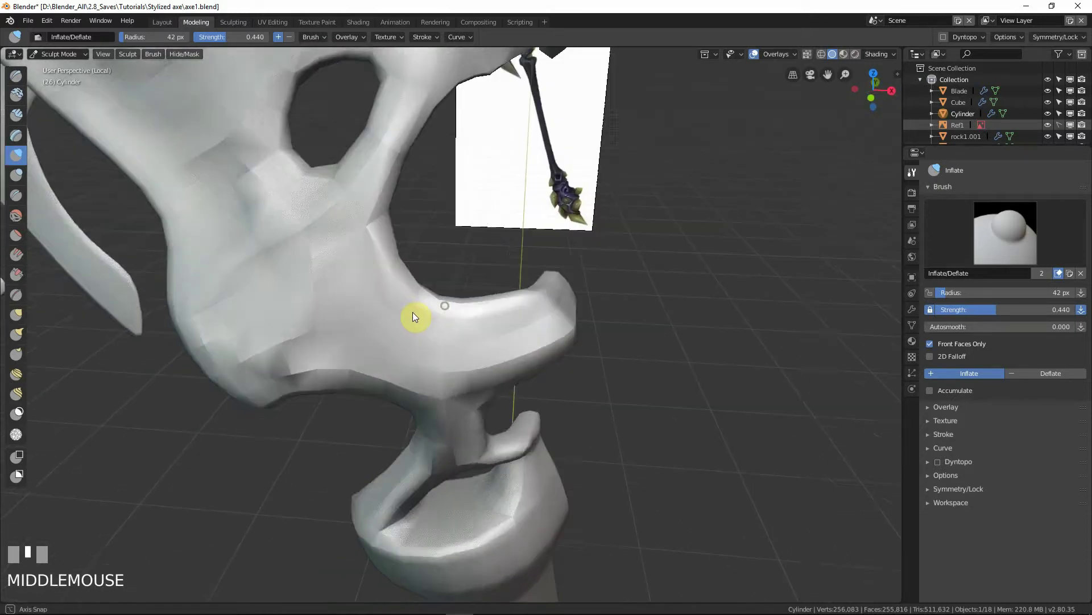
{"action": "mouse_move", "coordinate": [412, 312]}
{"action": "left_mouse_down"}
{"action": "mouse_move", "coordinate": [397, 295]}
{"action": "mouse_move", "coordinate": [450, 317]}
{"action": "mouse_move", "coordinate": [542, 303]}
{"action": "mouse_move", "coordinate": [454, 307]}
{"action": "mouse_move", "coordinate": [366, 183]}
{"action": "left_mouse_up"}
Step: Deflate a groove beside the raised inner edge and along the side arm between its upper and lower ridges
{"action": "mouse_move", "coordinate": [362, 246]}
{"action": "left_mouse_down", "text": "ctrl"}
{"action": "mouse_move", "coordinate": [358, 262]}
{"action": "mouse_move", "coordinate": [351, 237]}
{"action": "mouse_move", "coordinate": [375, 295]}
{"action": "mouse_move", "coordinate": [418, 331]}
{"action": "mouse_move", "coordinate": [529, 322]}
{"action": "left_mouse_up", "text": "ctrl"}
{"action": "middle_click_drag", "start_coordinate": [529, 320], "coordinate": [544, 322]}
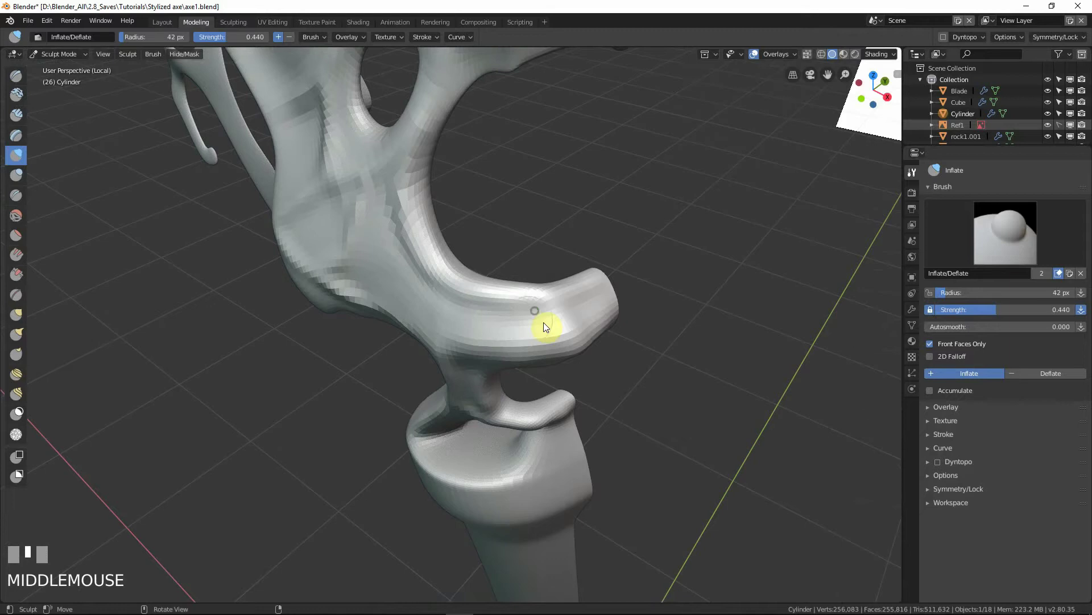
{"action": "left_click_drag", "start_coordinate": [550, 321], "coordinate": [572, 316], "text": "ctrl"}
{"action": "middle_click_drag", "start_coordinate": [573, 316], "coordinate": [634, 281]}
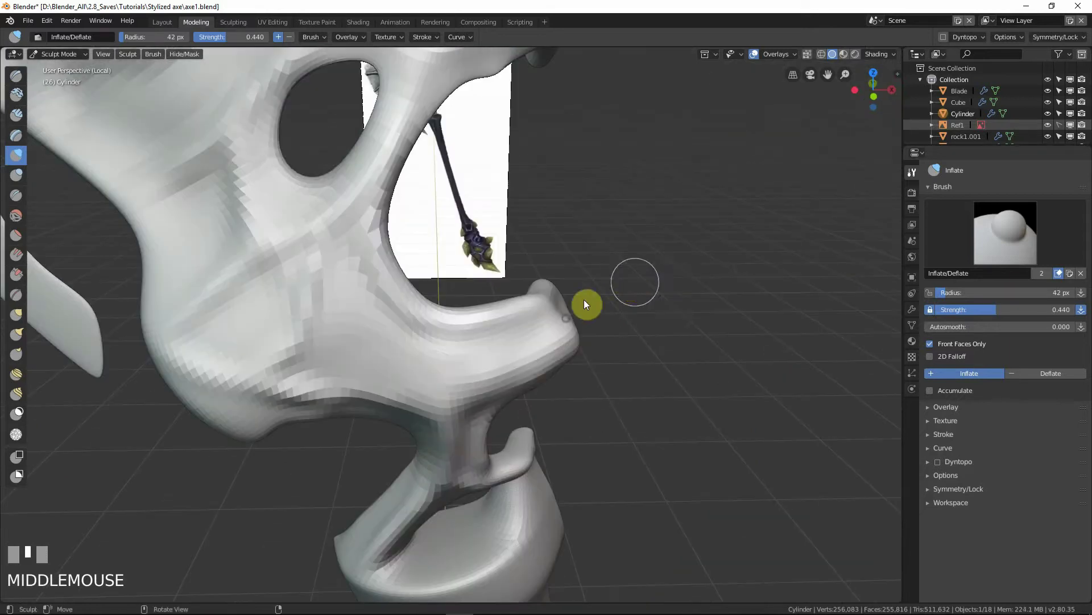
{"action": "left_click_drag", "start_coordinate": [433, 374], "coordinate": [479, 358], "text": "ctrl"}
Step: Deepen the groove between the side arm's ridges with Deflate strokes and carve it back towards the frame's lower lobe
{"action": "middle_click_drag", "start_coordinate": [476, 358], "coordinate": [466, 365]}
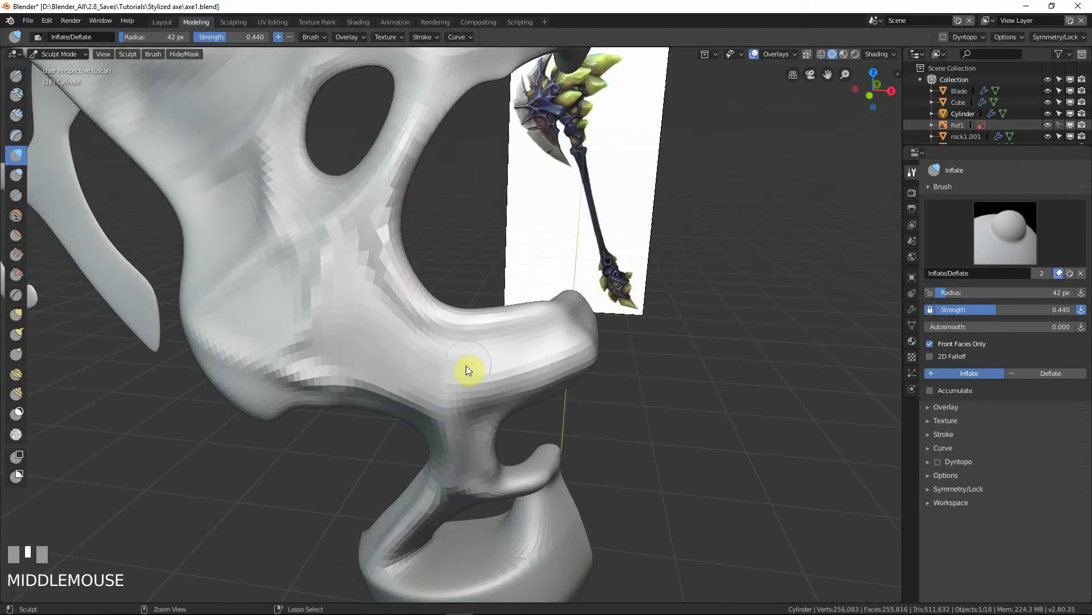
{"action": "mouse_move", "coordinate": [466, 365]}
{"action": "left_mouse_down", "text": "ctrl"}
{"action": "mouse_move", "coordinate": [503, 369]}
{"action": "mouse_move", "coordinate": [550, 347]}
{"action": "left_mouse_up", "text": "ctrl"}
{"action": "middle_click_drag", "start_coordinate": [549, 347], "coordinate": [490, 357]}
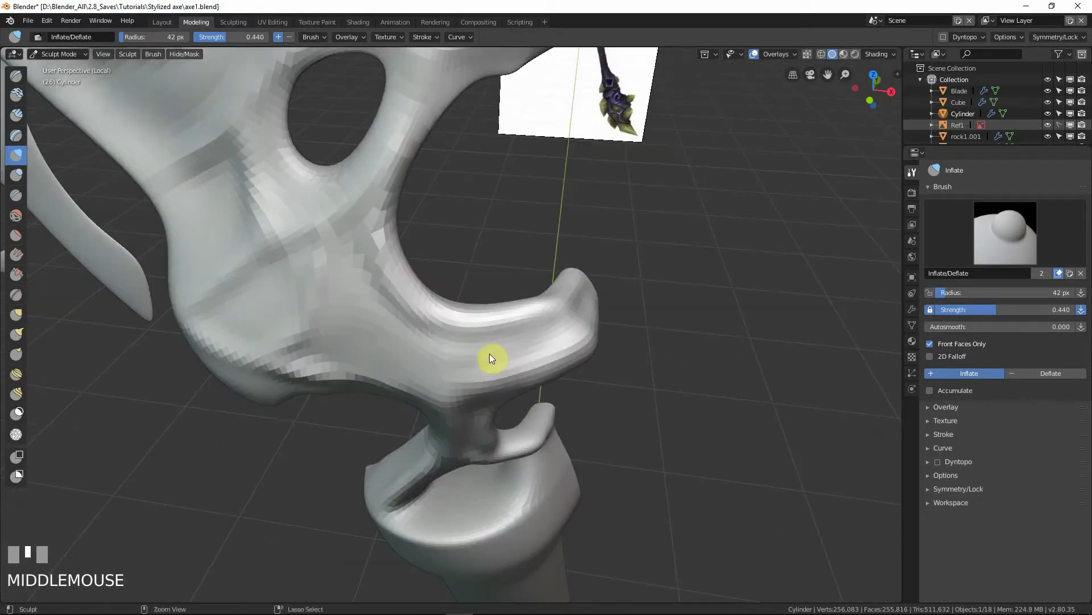
{"action": "mouse_move", "coordinate": [490, 356]}
{"action": "left_mouse_down", "text": "ctrl"}
{"action": "mouse_move", "coordinate": [530, 356]}
{"action": "mouse_move", "coordinate": [572, 329]}
{"action": "left_mouse_up", "text": "ctrl"}
{"action": "middle_click_drag", "start_coordinate": [571, 330], "coordinate": [476, 371]}
{"action": "mouse_move", "coordinate": [476, 371]}
{"action": "left_mouse_down", "text": "ctrl"}
{"action": "mouse_move", "coordinate": [443, 402]}
{"action": "mouse_move", "coordinate": [385, 414]}
{"action": "left_mouse_up", "text": "ctrl"}
{"action": "mouse_move", "coordinate": [385, 414]}
{"action": "middle_mouse_down"}
{"action": "mouse_move", "coordinate": [336, 349]}
{"action": "mouse_move", "coordinate": [370, 376]}
{"action": "middle_mouse_up"}
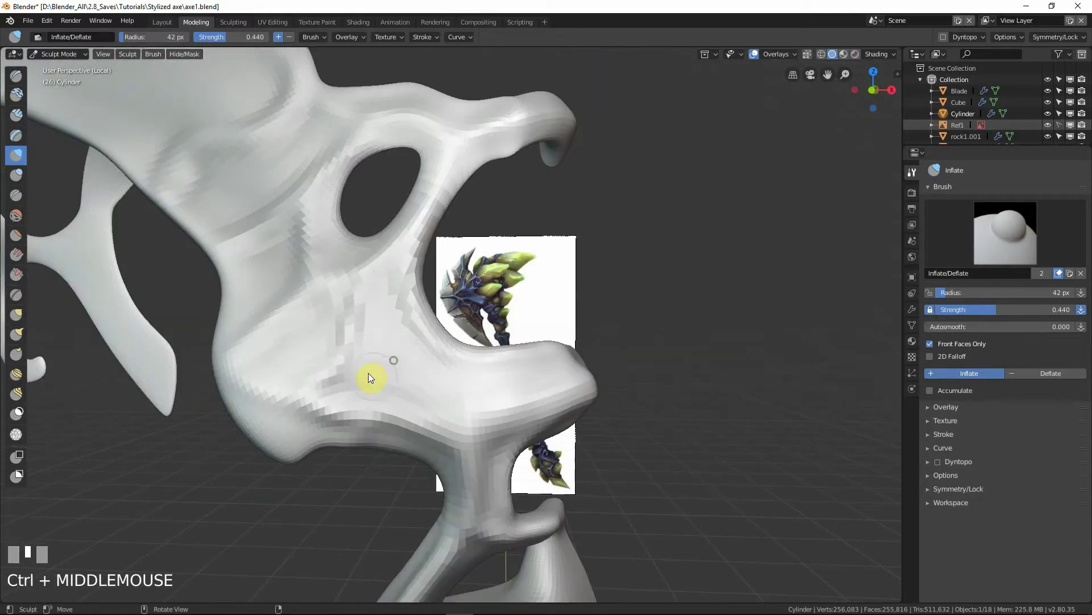
Step: Carve one more Deflate stroke up the frame from the lower lobe towards the oval hole
{"action": "mouse_move", "coordinate": [371, 375]}
{"action": "left_mouse_down", "text": "ctrl"}
{"action": "mouse_move", "coordinate": [349, 373]}
{"action": "mouse_move", "coordinate": [366, 327]}
{"action": "mouse_move", "coordinate": [403, 325]}
{"action": "left_mouse_up", "text": "ctrl"}
{"action": "middle_click_drag", "start_coordinate": [403, 323], "coordinate": [414, 378], "text": "ctrl"}
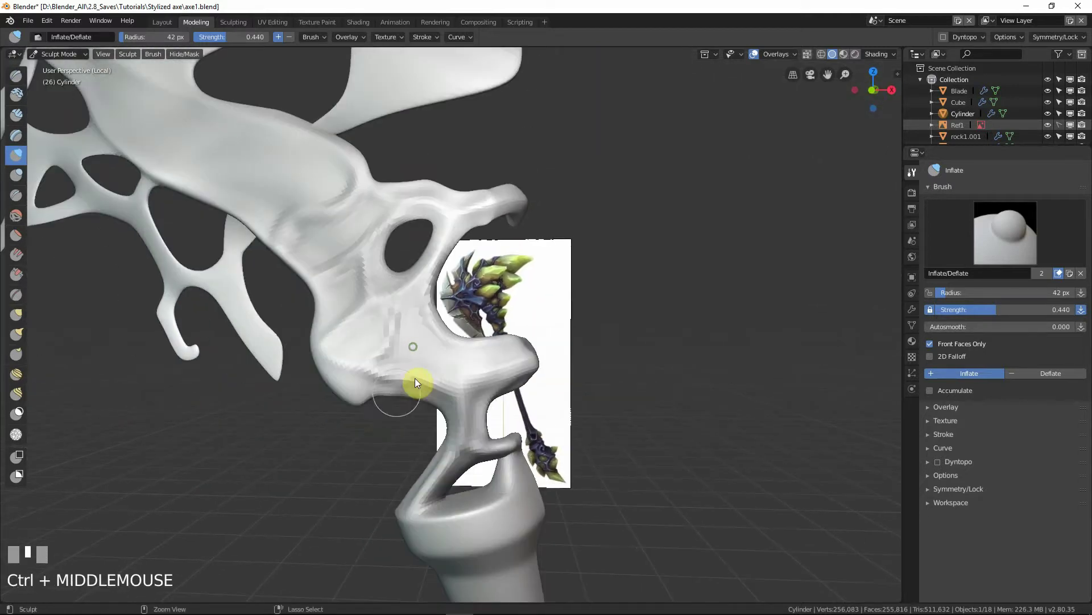
{"action": "key", "text": "KP_1"}
{"action": "middle_click_drag", "start_coordinate": [395, 307], "coordinate": [488, 377], "text": "shift"}
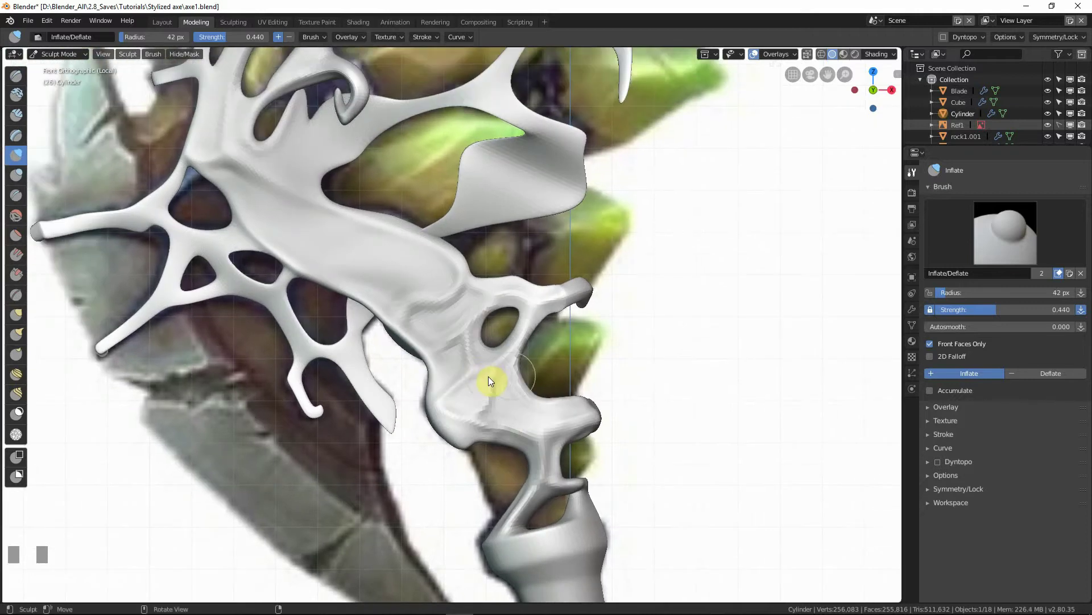
Step: Inflate a small bump near the lower end of the frame's broad central body with a 60 px brush, following the reference
{"action": "key", "text": "shift+z"}
{"action": "key", "text": "shift+z"}
{"action": "mouse_move", "coordinate": [400, 303]}
{"action": "middle_mouse_down", "text": "shift"}
{"action": "mouse_move", "coordinate": [445, 336]}
{"action": "mouse_move", "coordinate": [418, 340]}
{"action": "mouse_move", "coordinate": [408, 300]}
{"action": "middle_mouse_up", "text": "shift"}
{"action": "key", "text": "shift+z"}
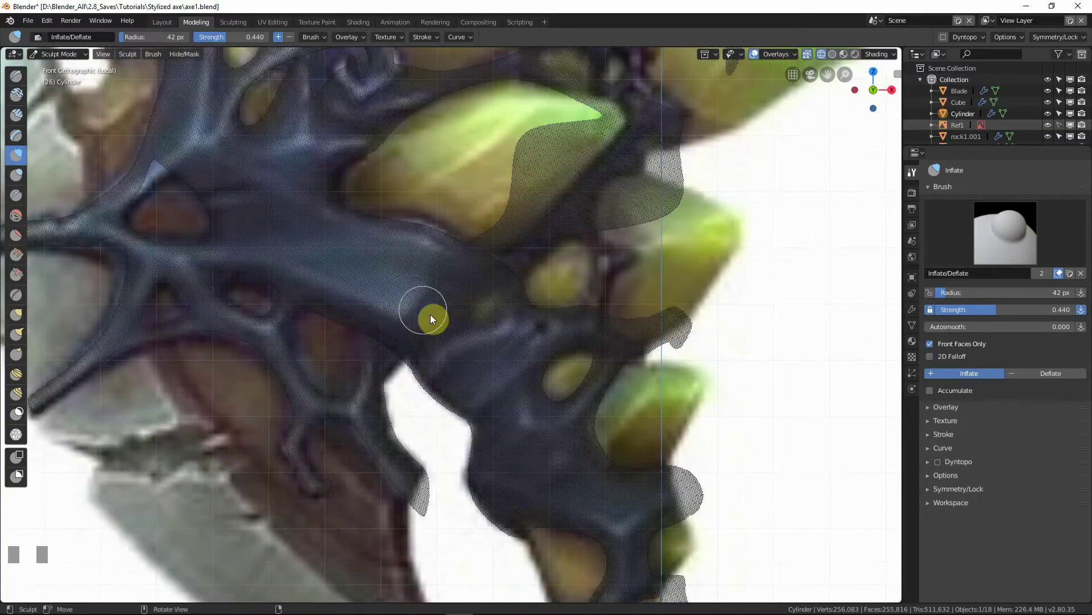
{"action": "mouse_move", "coordinate": [406, 311]}
{"action": "left_mouse_down"}
{"action": "mouse_move", "coordinate": [415, 294]}
{"action": "mouse_move", "coordinate": [409, 303]}
{"action": "left_mouse_up"}
{"action": "key", "text": "shift+z"}
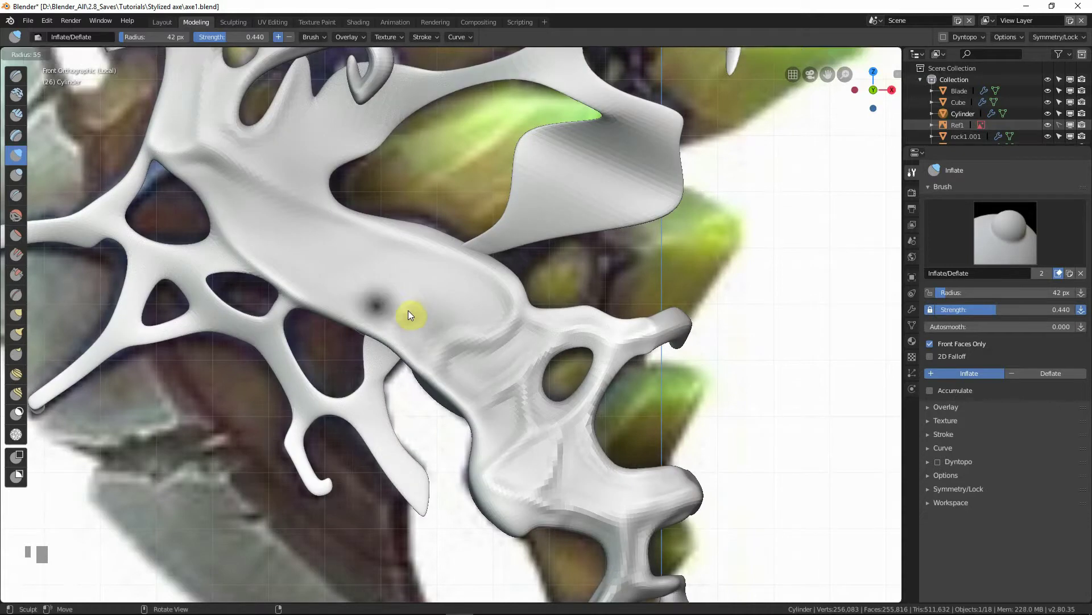
{"action": "key", "text": "f"}
{"action": "left_click", "coordinate": [377, 312]}
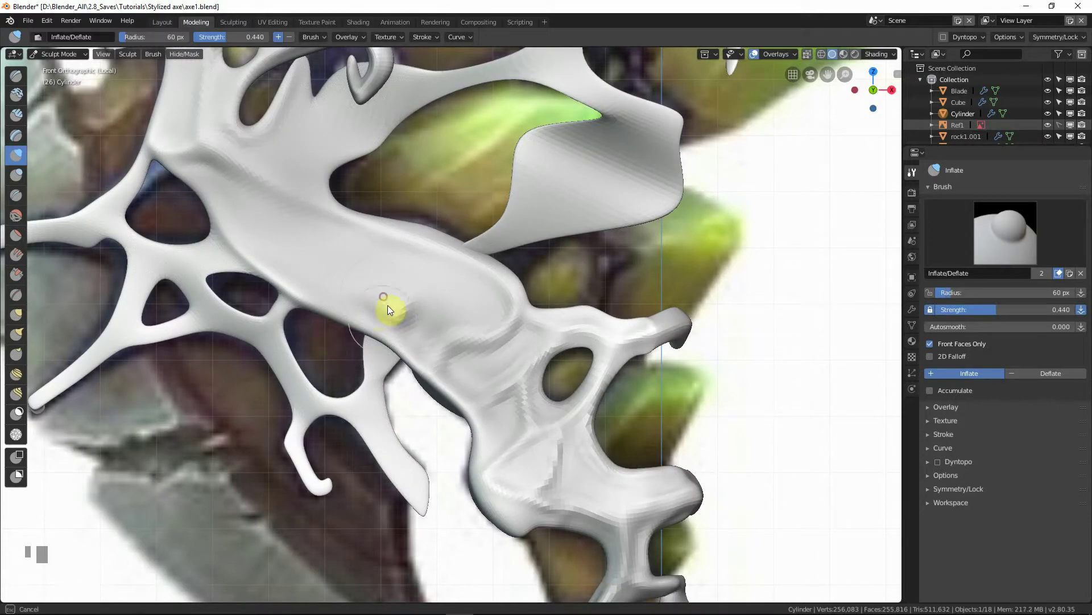
{"action": "left_click_drag", "start_coordinate": [423, 306], "coordinate": [417, 315]}
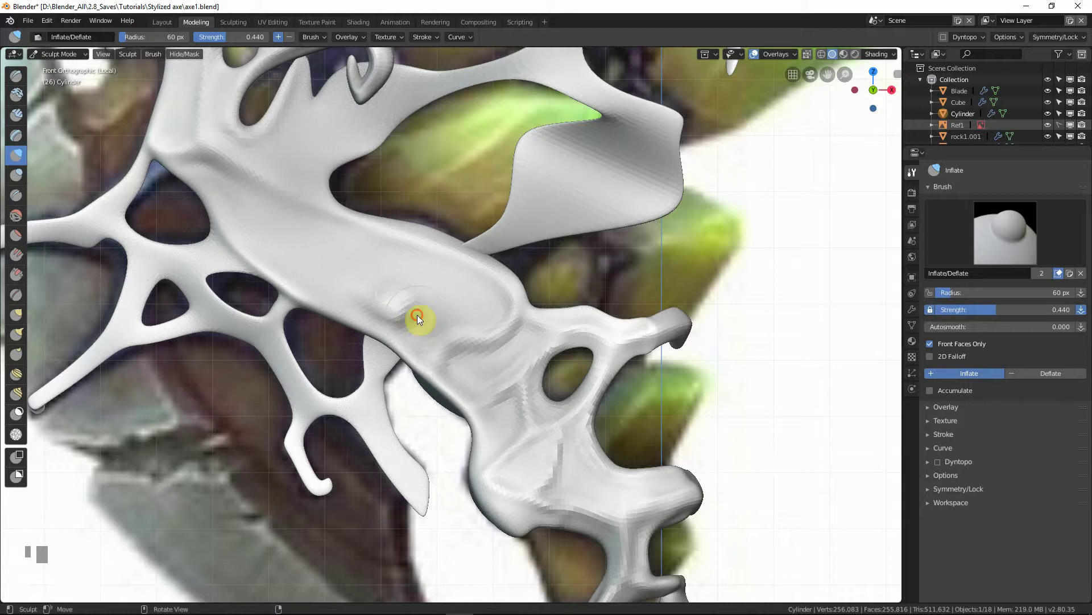
{"action": "key", "text": "f"}
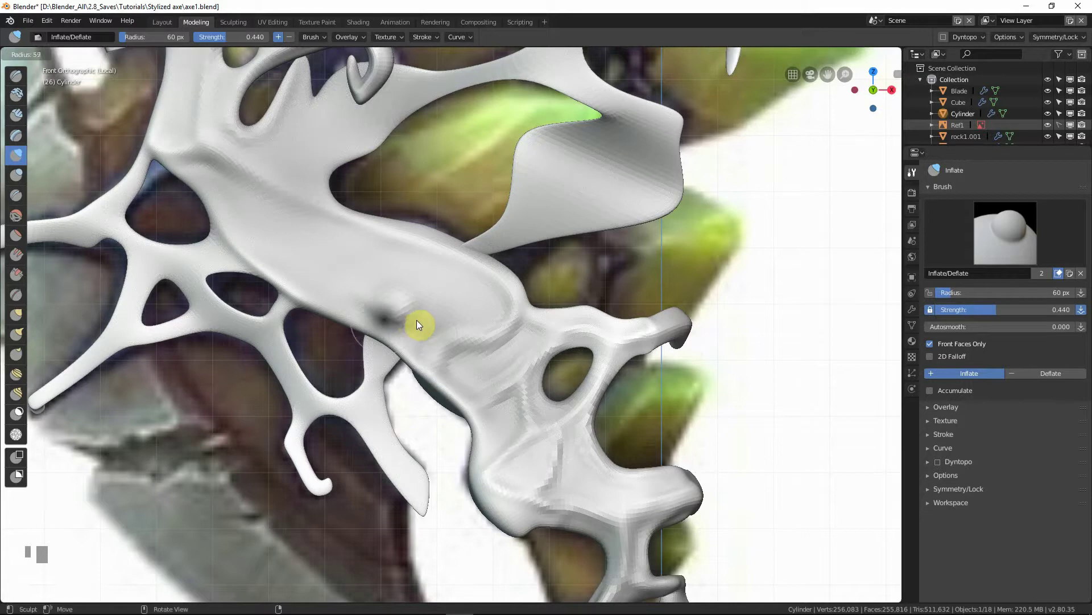
{"action": "left_click", "coordinate": [403, 314]}
{"action": "mouse_move", "coordinate": [403, 314]}
{"action": "left_mouse_down"}
{"action": "mouse_move", "coordinate": [429, 346]}
{"action": "mouse_move", "coordinate": [415, 329]}
{"action": "mouse_move", "coordinate": [428, 342]}
{"action": "mouse_move", "coordinate": [424, 330]}
{"action": "left_mouse_up"}
Step: Inflate a thin ridge along the central body's lower edge between the small bump and the branching struts, using a 34 px brush
{"action": "key", "text": "shift+z"}
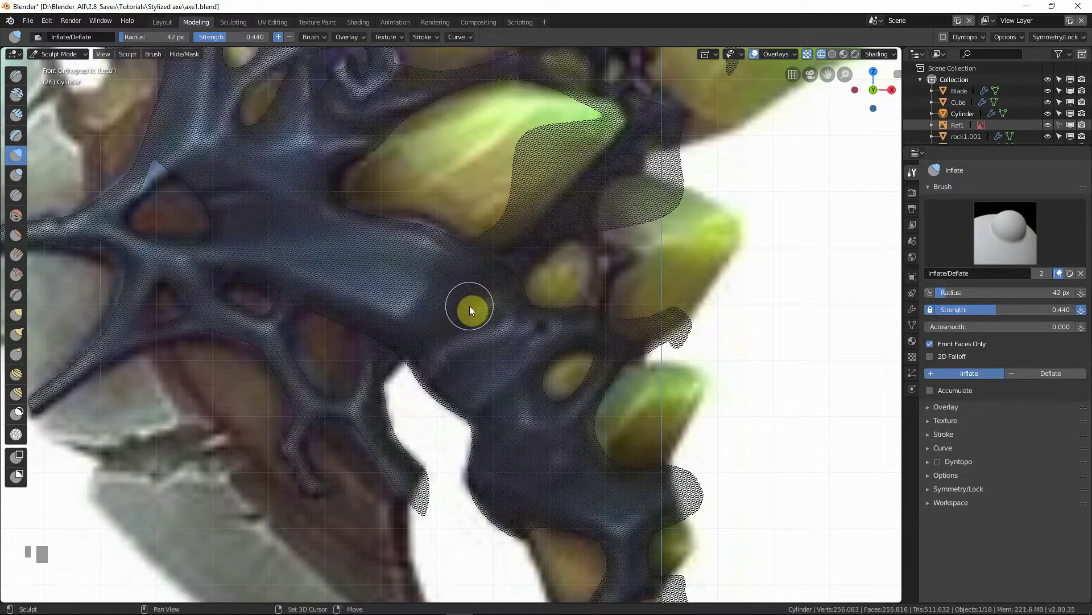
{"action": "key", "text": "shift+z"}
{"action": "key", "text": "bracketleft"}
{"action": "key", "text": "bracketleft"}
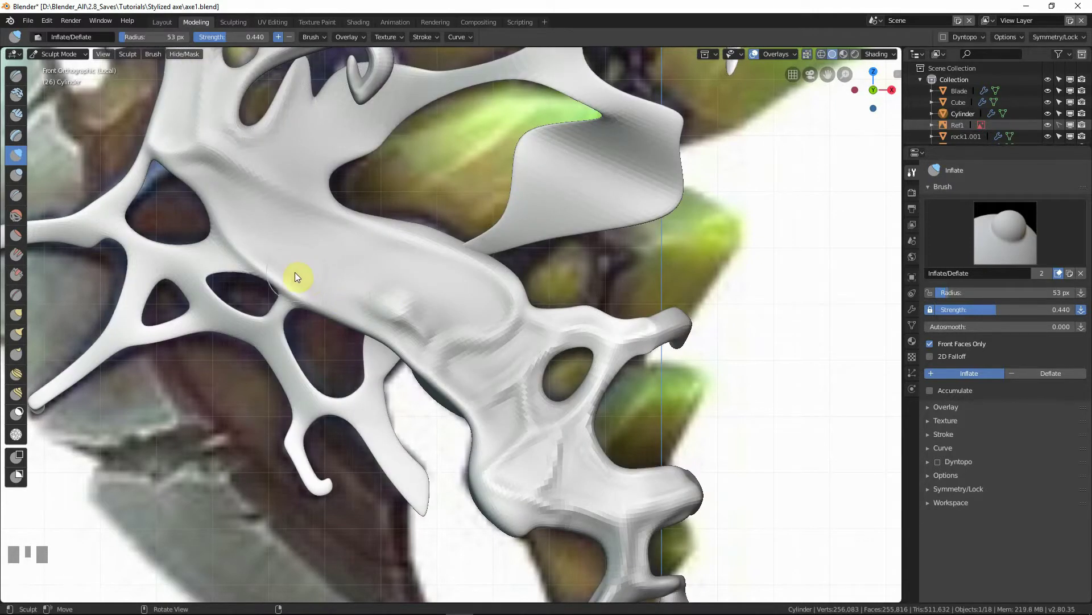
{"action": "left_click", "coordinate": [275, 259]}
{"action": "middle_click_drag", "start_coordinate": [383, 306], "coordinate": [242, 259]}
{"action": "left_click", "coordinate": [248, 257]}
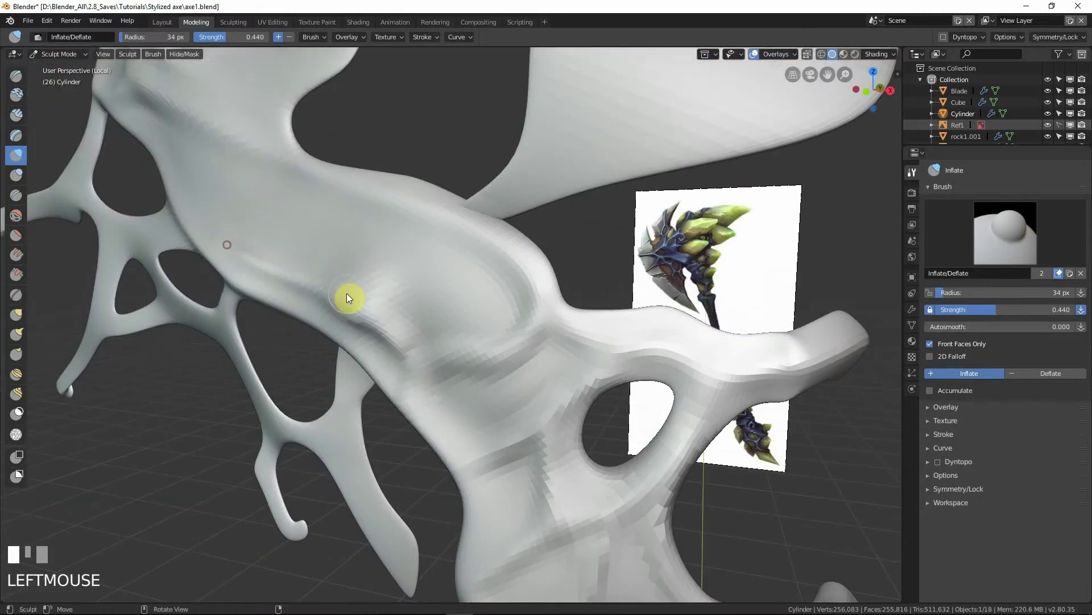
{"action": "key", "text": "KP_1"}
{"action": "scroll", "coordinate": [333, 277], "scroll_direction": "up", "scroll_amount": 2}
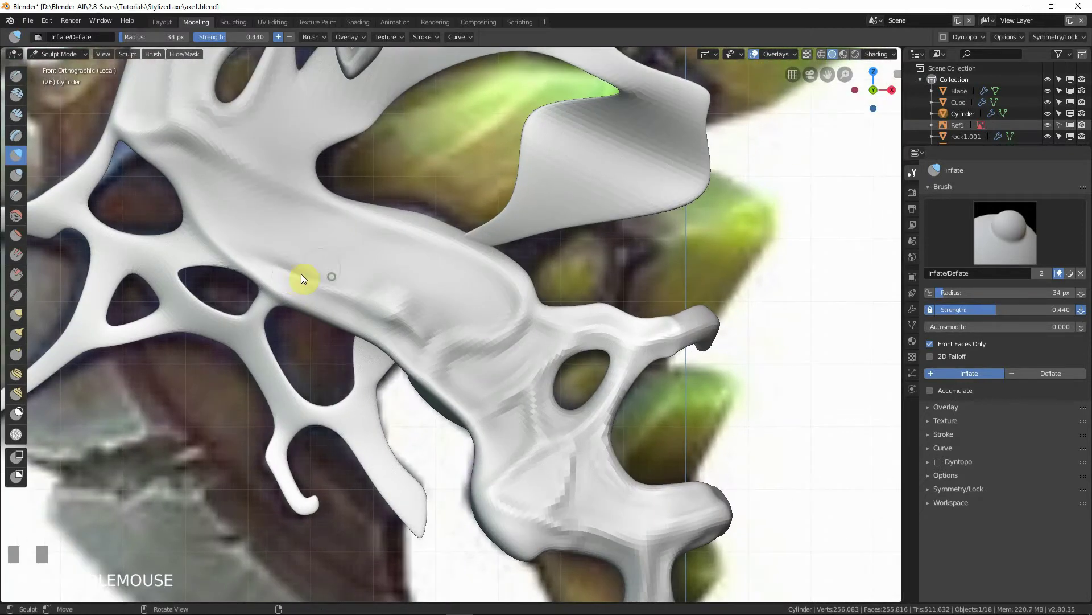
{"action": "mouse_move", "coordinate": [268, 259]}
{"action": "left_mouse_down"}
{"action": "mouse_move", "coordinate": [335, 286]}
{"action": "mouse_move", "coordinate": [353, 280]}
{"action": "left_mouse_up"}
{"action": "mouse_move", "coordinate": [340, 291]}
{"action": "middle_mouse_down"}
{"action": "mouse_move", "coordinate": [418, 307]}
{"action": "mouse_move", "coordinate": [398, 297]}
{"action": "mouse_move", "coordinate": [338, 314]}
{"action": "middle_mouse_up"}
{"action": "mouse_move", "coordinate": [215, 244]}
{"action": "left_mouse_down"}
{"action": "mouse_move", "coordinate": [253, 241]}
{"action": "mouse_move", "coordinate": [241, 242]}
{"action": "mouse_move", "coordinate": [279, 259]}
{"action": "mouse_move", "coordinate": [216, 262]}
{"action": "mouse_move", "coordinate": [288, 261]}
{"action": "left_mouse_up"}
Step: Smooth the central body's lower-edge ridge and reinforce it with an Inflate stroke at a 49 px radius
{"action": "key", "text": "Caps_Lock"}
{"action": "key", "text": "Caps_Lock"}
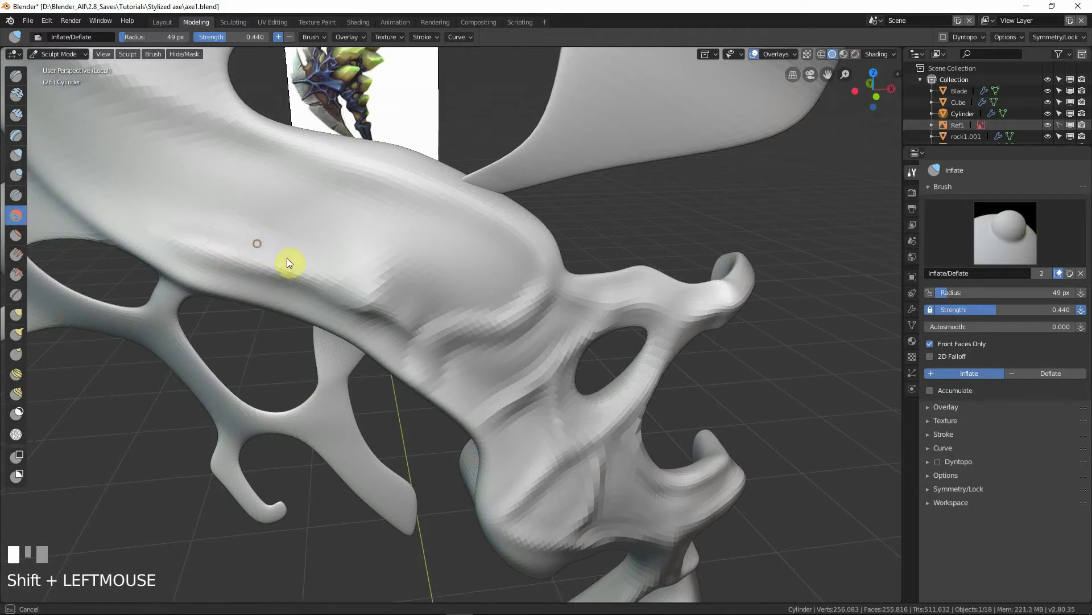
{"action": "key", "text": "KP_1"}
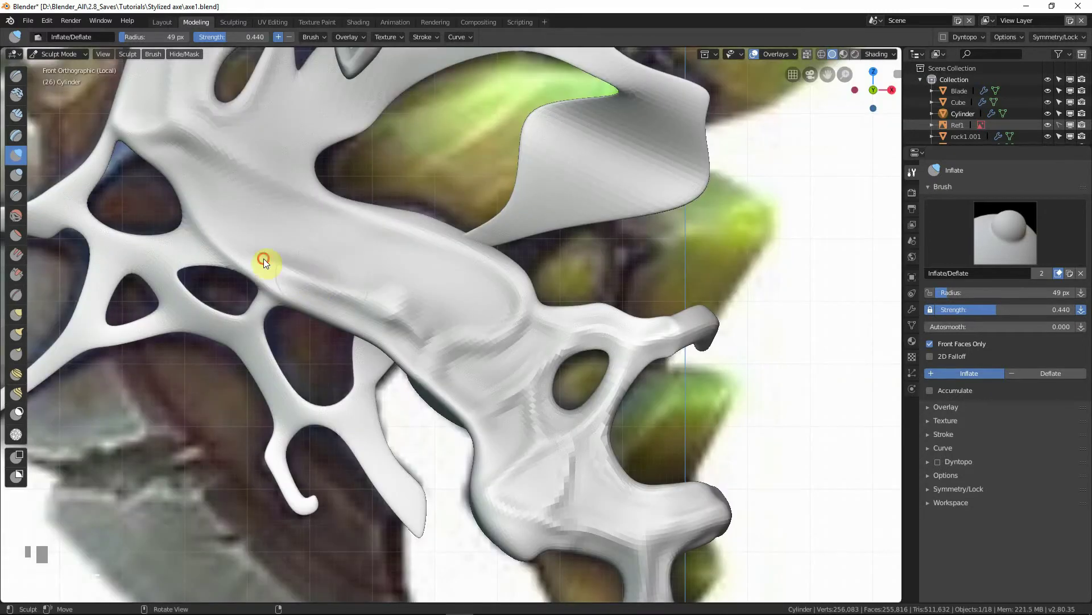
{"action": "mouse_move", "coordinate": [326, 269]}
{"action": "left_mouse_down", "text": "shift"}
{"action": "mouse_move", "coordinate": [305, 259]}
{"action": "mouse_move", "coordinate": [286, 269]}
{"action": "left_mouse_up", "text": "shift"}
{"action": "middle_click_drag", "start_coordinate": [391, 310], "coordinate": [407, 278]}
{"action": "middle_click_drag", "start_coordinate": [293, 264], "coordinate": [243, 283]}
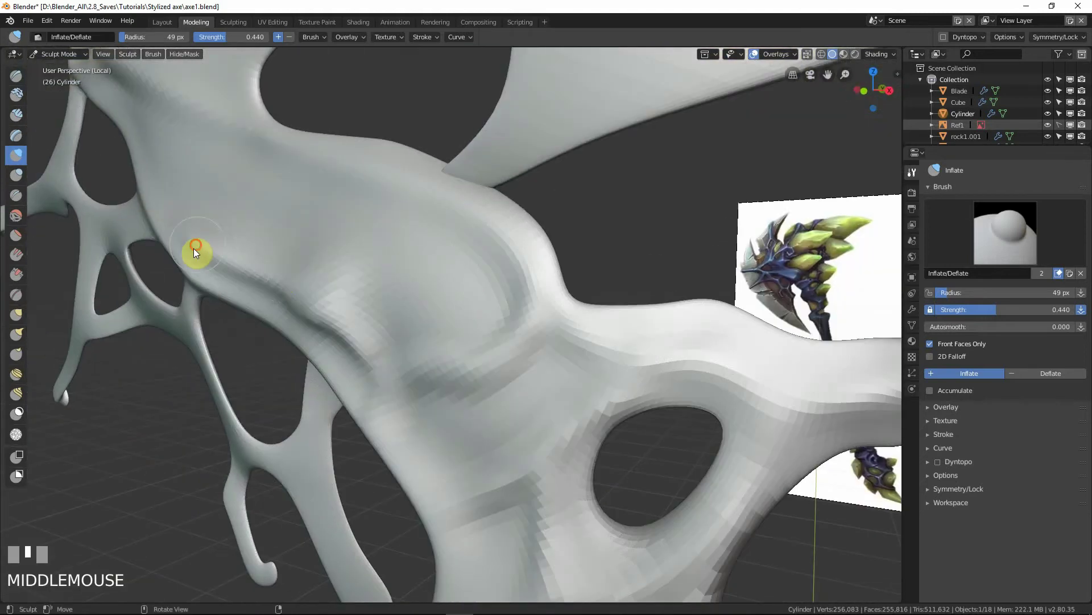
{"action": "left_click_drag", "start_coordinate": [194, 248], "coordinate": [282, 276]}
{"action": "mouse_move", "coordinate": [283, 275]}
{"action": "middle_mouse_down", "text": "ctrl"}
{"action": "mouse_move", "coordinate": [339, 327]}
{"action": "mouse_move", "coordinate": [316, 318]}
{"action": "middle_mouse_up", "text": "ctrl"}
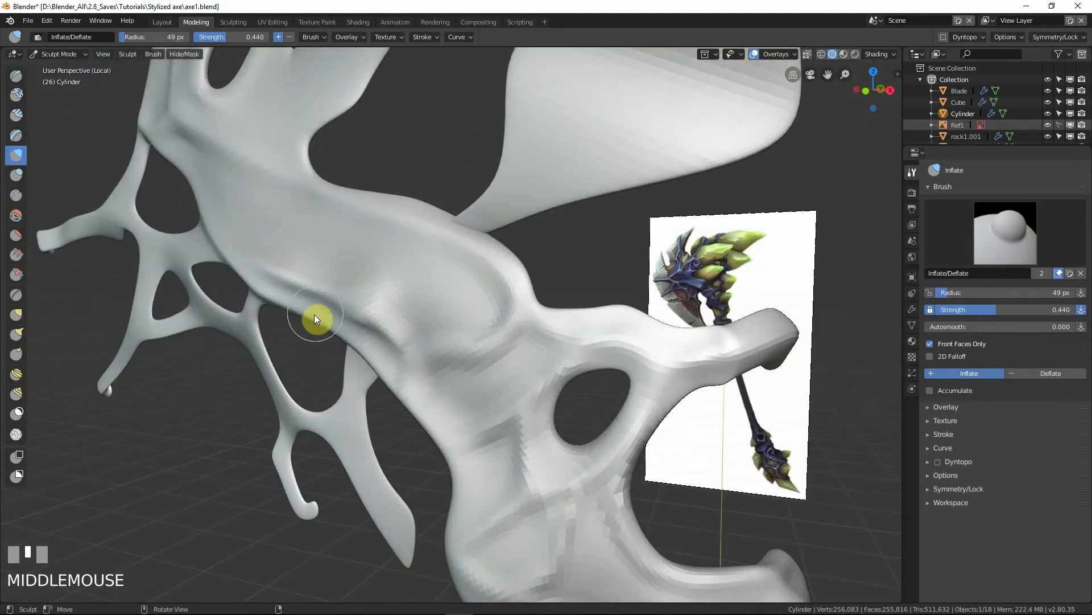
Step: Inflate a ridge from the strut between the two holes onto the central body, reducing the brush radius to 30 px
{"action": "key", "text": "KP_1"}
{"action": "scroll", "coordinate": [381, 319], "scroll_direction": "up", "scroll_amount": 4}
{"action": "middle_click_drag", "start_coordinate": [380, 302], "coordinate": [449, 360], "text": "shift"}
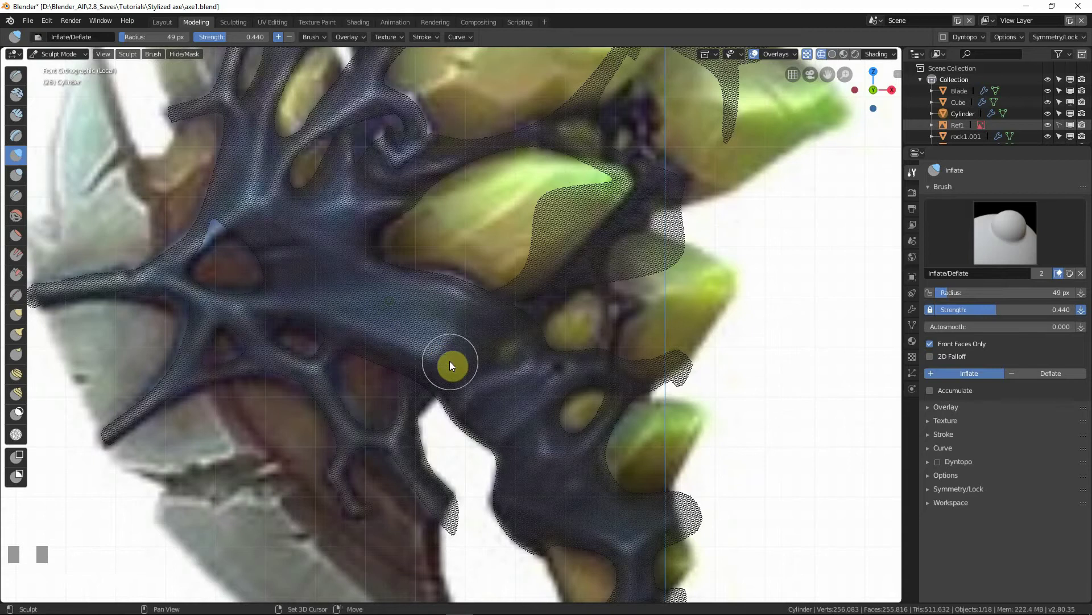
{"action": "key", "text": "alt+z"}
{"action": "scroll", "coordinate": [417, 339], "scroll_direction": "up", "scroll_amount": 1}
{"action": "key", "text": "alt+z"}
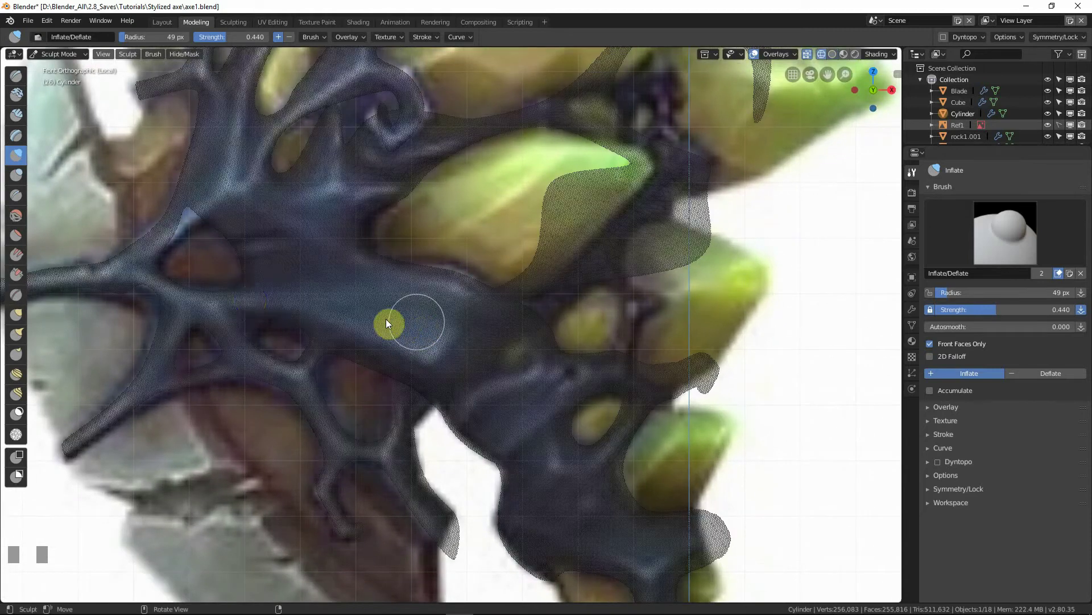
{"action": "key", "text": "alt+z"}
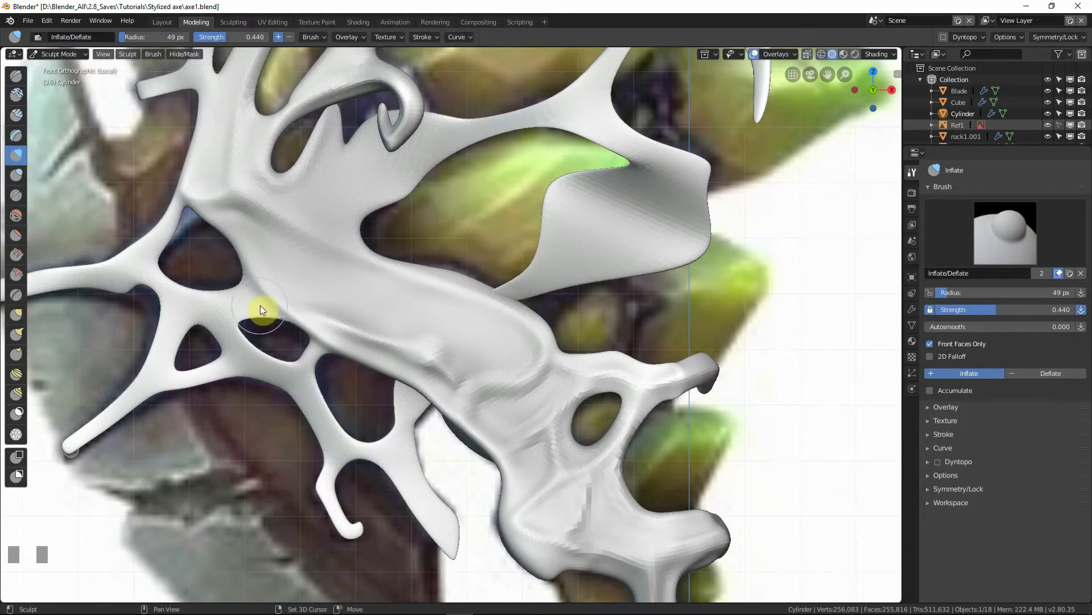
{"action": "key", "text": "f"}
{"action": "left_click", "coordinate": [257, 303]}
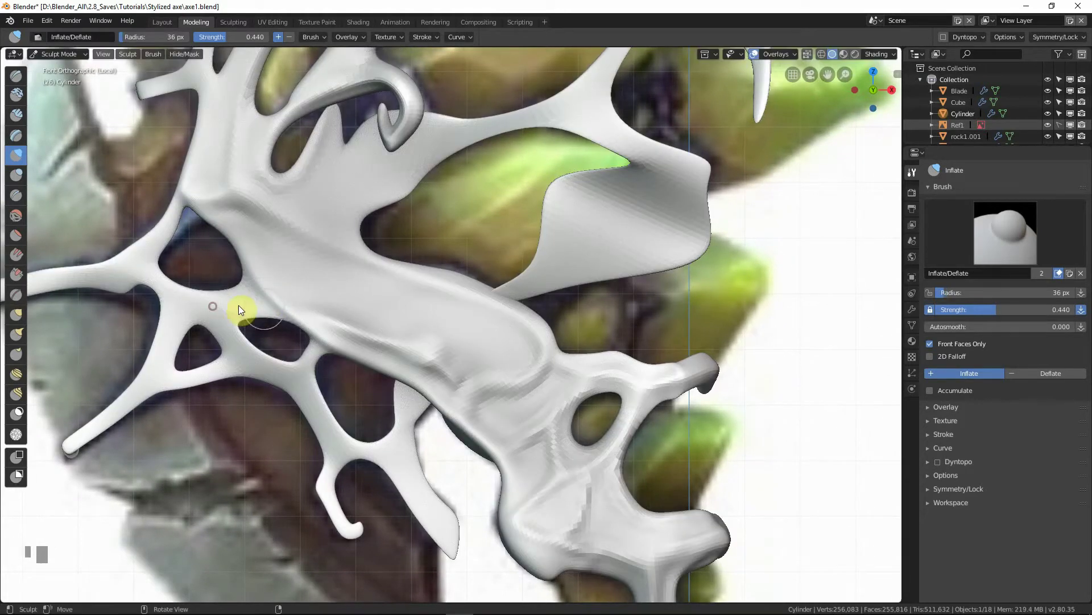
{"action": "key", "text": "f"}
{"action": "left_click", "coordinate": [271, 298]}
{"action": "left_click_drag", "start_coordinate": [225, 298], "coordinate": [281, 301]}
{"action": "key", "text": "f"}
{"action": "left_click", "coordinate": [289, 296]}
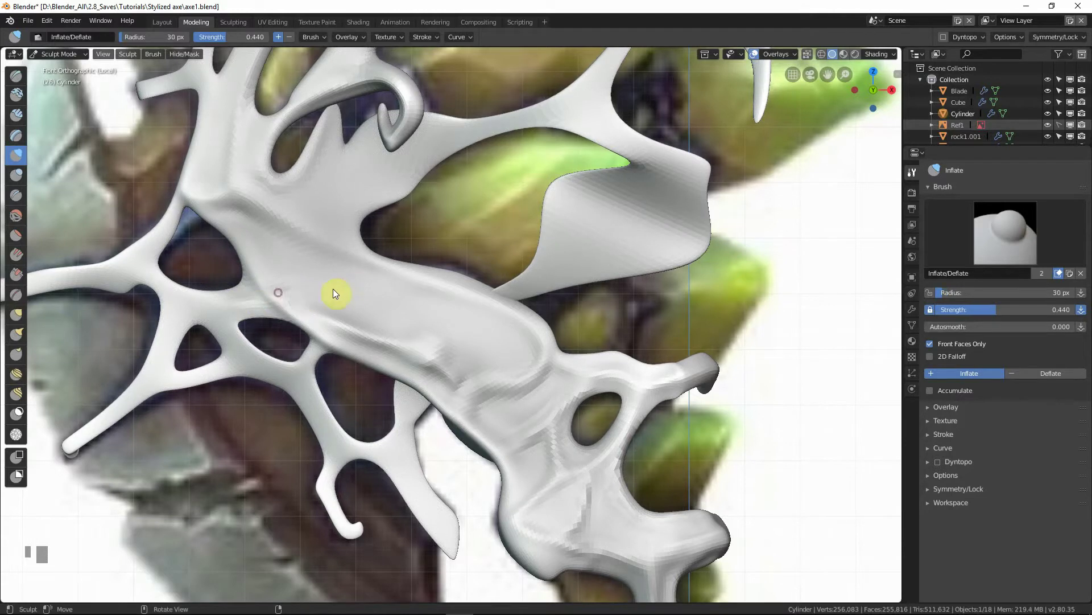
Step: Extend long Inflate ridges from the strut lengthwise across the middle of the central body, following the reference
{"action": "key", "text": "alt+z"}
{"action": "key", "text": "alt+z"}
{"action": "left_click_drag", "start_coordinate": [303, 296], "coordinate": [373, 291]}
{"action": "left_click_drag", "start_coordinate": [301, 291], "coordinate": [424, 293]}
{"action": "left_click_drag", "start_coordinate": [343, 302], "coordinate": [421, 295]}
{"action": "mouse_move", "coordinate": [383, 298]}
{"action": "left_mouse_down"}
{"action": "mouse_move", "coordinate": [398, 294]}
{"action": "mouse_move", "coordinate": [319, 306]}
{"action": "mouse_move", "coordinate": [373, 320]}
{"action": "mouse_move", "coordinate": [435, 312]}
{"action": "left_mouse_up"}
Step: Deflate grooves beside the central body's new ridges and inflate the ridge where the strut meets the body
{"action": "left_click_drag", "start_coordinate": [385, 284], "coordinate": [319, 280], "text": "ctrl"}
{"action": "mouse_move", "coordinate": [374, 285]}
{"action": "left_mouse_down", "text": "ctrl"}
{"action": "mouse_move", "coordinate": [282, 275]}
{"action": "mouse_move", "coordinate": [231, 312]}
{"action": "mouse_move", "coordinate": [221, 305]}
{"action": "mouse_move", "coordinate": [302, 293]}
{"action": "left_mouse_up", "text": "ctrl"}
{"action": "mouse_move", "coordinate": [302, 293]}
{"action": "middle_mouse_down"}
{"action": "mouse_move", "coordinate": [359, 295]}
{"action": "mouse_move", "coordinate": [317, 281]}
{"action": "mouse_move", "coordinate": [273, 324]}
{"action": "middle_mouse_up"}
{"action": "mouse_move", "coordinate": [174, 297]}
{"action": "left_mouse_down"}
{"action": "mouse_move", "coordinate": [161, 275]}
{"action": "mouse_move", "coordinate": [283, 283]}
{"action": "mouse_move", "coordinate": [244, 305]}
{"action": "left_mouse_up"}
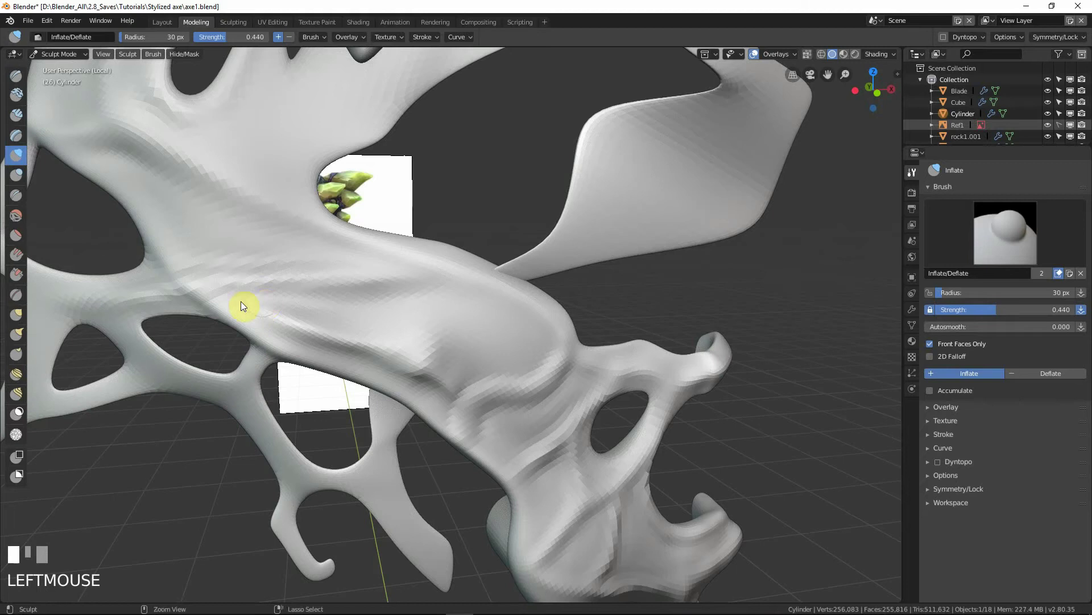
Step: Continue the strut's ridge with Inflate to the junction above the small triangular hole, checking it against the reference
{"action": "middle_click_drag", "start_coordinate": [224, 296], "coordinate": [380, 331], "text": "shift"}
{"action": "key", "text": "z"}
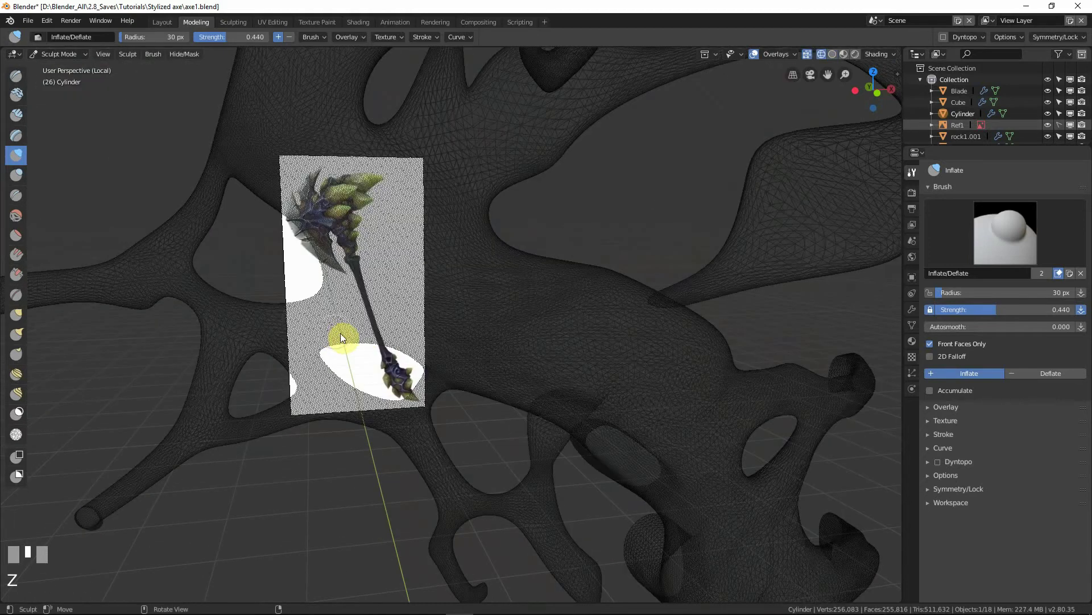
{"action": "key", "text": "KP_1"}
{"action": "key", "text": "shift+z"}
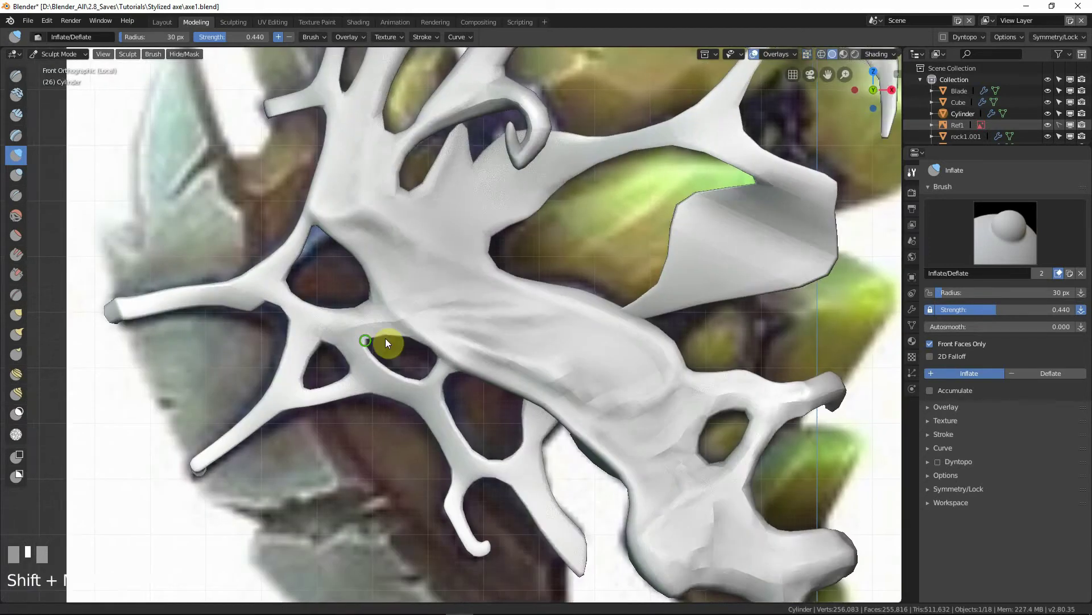
{"action": "key", "text": "shift+z"}
{"action": "key", "text": "z"}
{"action": "key", "text": "shift+z"}
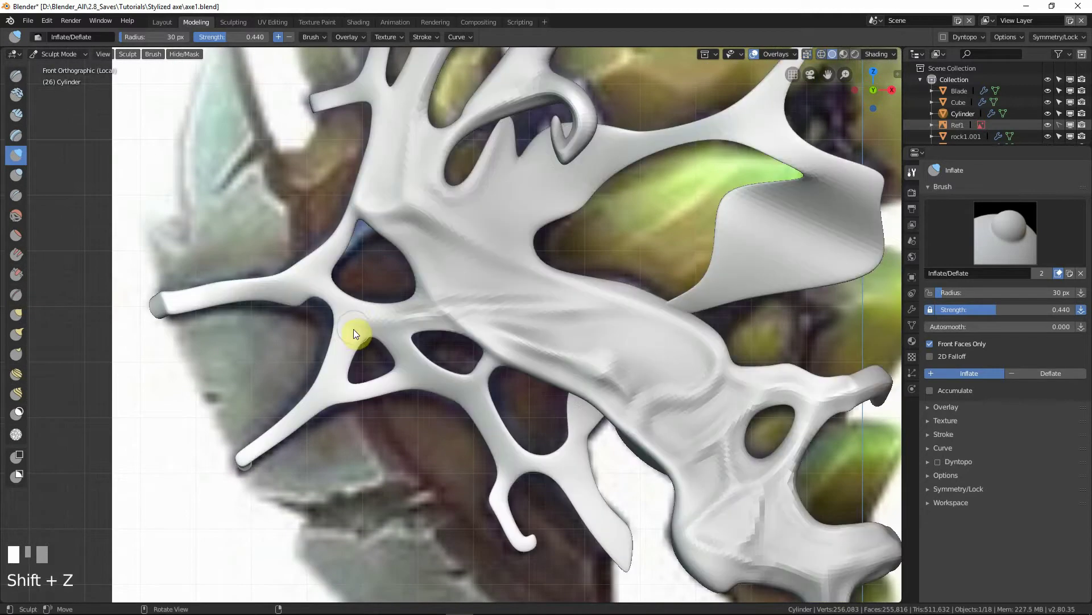
{"action": "mouse_move", "coordinate": [354, 329]}
{"action": "left_mouse_down"}
{"action": "mouse_move", "coordinate": [342, 371]}
{"action": "mouse_move", "coordinate": [347, 328]}
{"action": "mouse_move", "coordinate": [317, 390]}
{"action": "mouse_move", "coordinate": [737, 361]}
{"action": "left_mouse_up"}
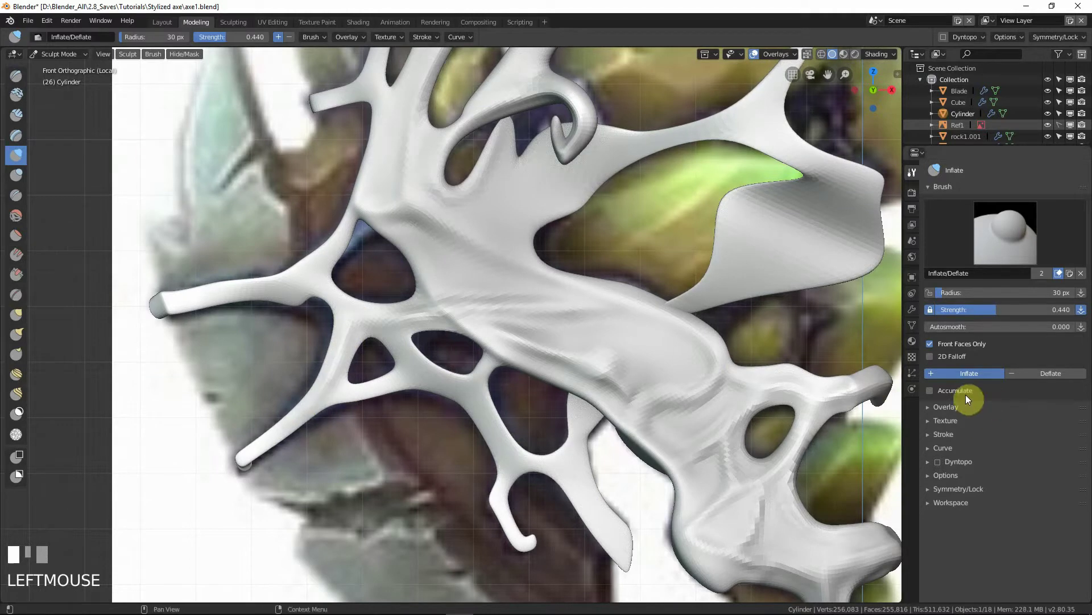
Step: Inflate ridges along the struts around the triangular hole and from the side prong's fork up to the body's upper corner
{"action": "mouse_move", "coordinate": [254, 450]}
{"action": "left_mouse_down"}
{"action": "mouse_move", "coordinate": [241, 458]}
{"action": "mouse_move", "coordinate": [346, 390]}
{"action": "mouse_move", "coordinate": [417, 376]}
{"action": "mouse_move", "coordinate": [391, 334]}
{"action": "mouse_move", "coordinate": [415, 367]}
{"action": "mouse_move", "coordinate": [462, 385]}
{"action": "left_mouse_up"}
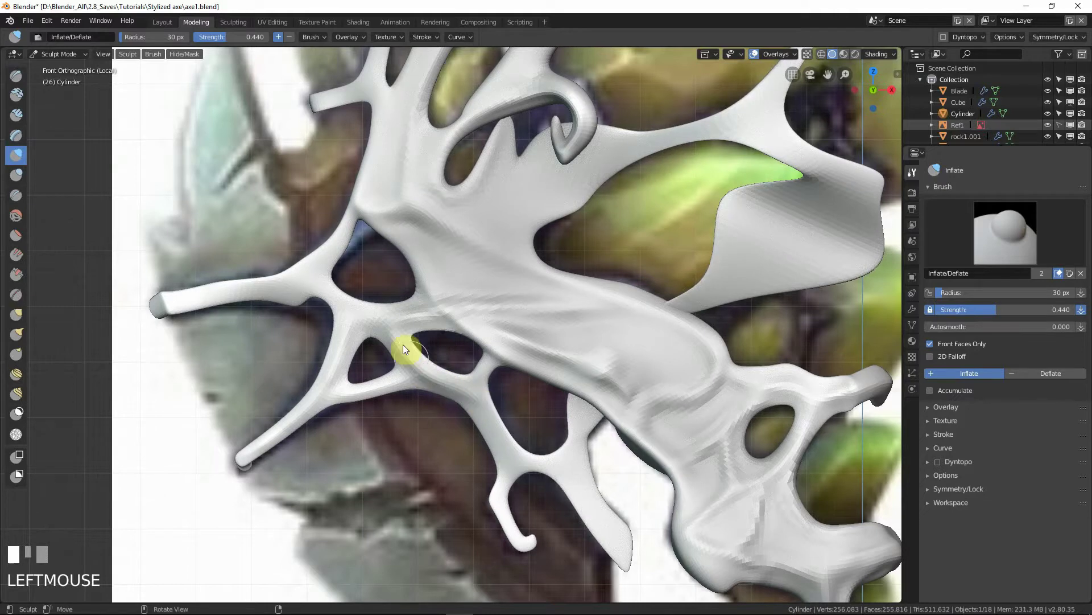
{"action": "mouse_move", "coordinate": [404, 348]}
{"action": "left_mouse_down"}
{"action": "mouse_move", "coordinate": [490, 414]}
{"action": "mouse_move", "coordinate": [496, 463]}
{"action": "mouse_move", "coordinate": [477, 383]}
{"action": "left_mouse_up"}
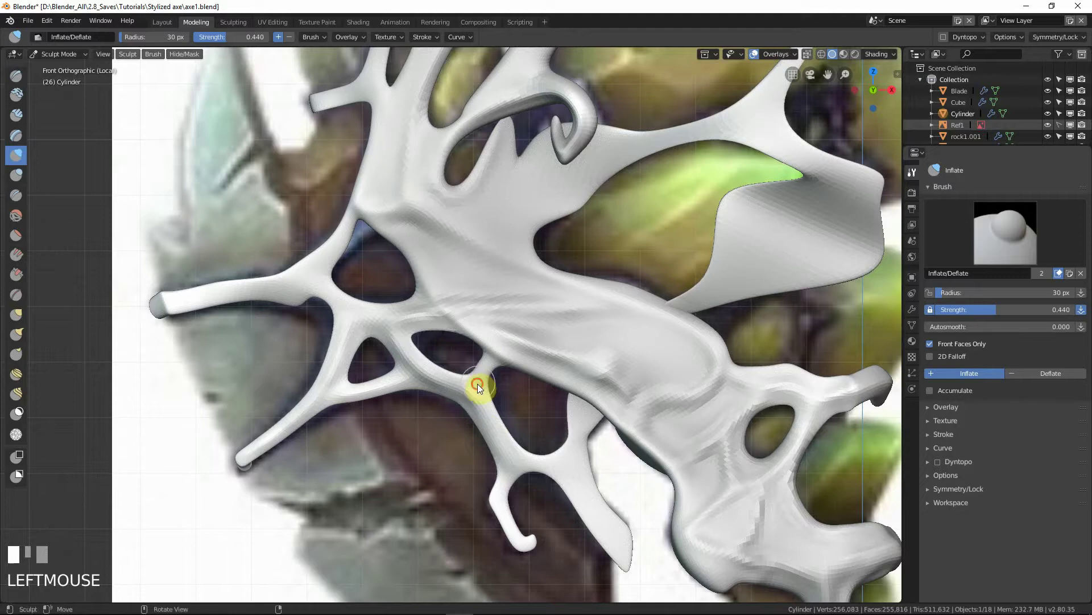
{"action": "left_click_drag", "start_coordinate": [408, 337], "coordinate": [462, 328]}
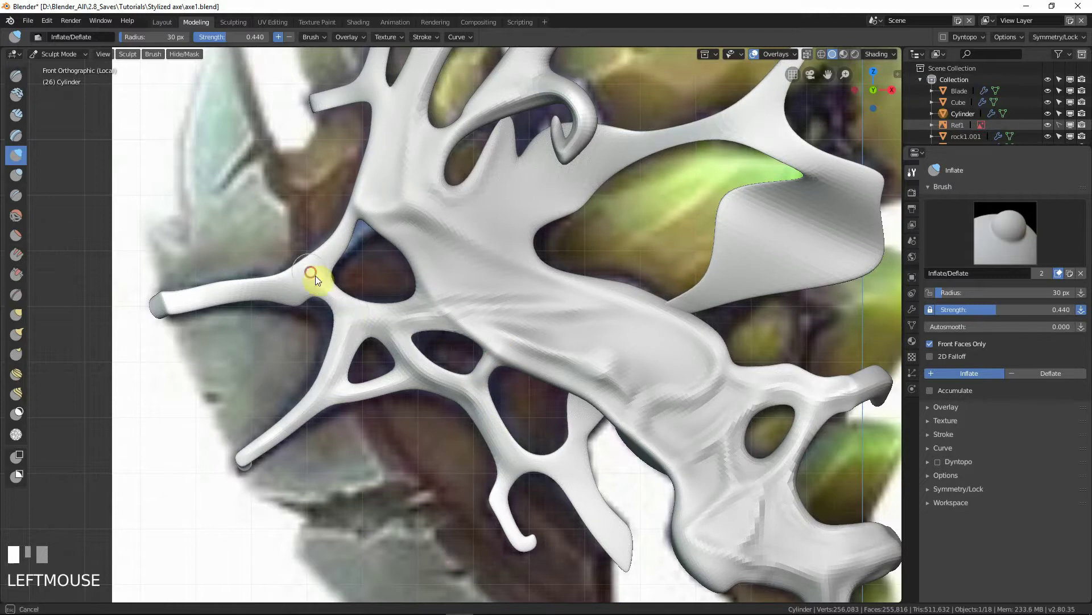
{"action": "mouse_move", "coordinate": [348, 307]}
{"action": "left_mouse_down"}
{"action": "mouse_move", "coordinate": [339, 357]}
{"action": "mouse_move", "coordinate": [351, 321]}
{"action": "left_mouse_up"}
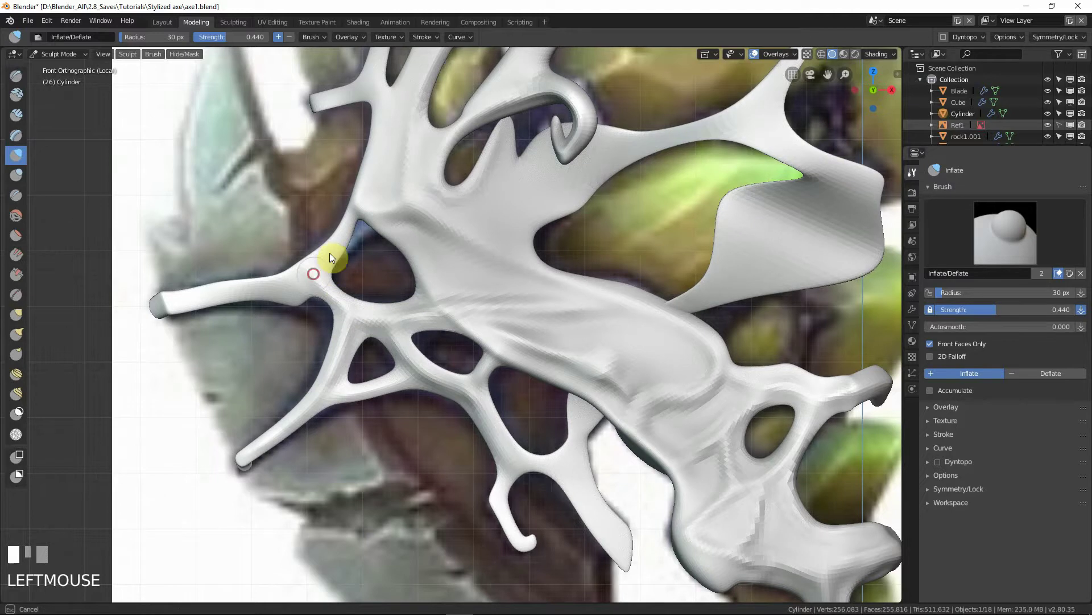
{"action": "mouse_move", "coordinate": [330, 258]}
{"action": "left_mouse_down"}
{"action": "mouse_move", "coordinate": [319, 263]}
{"action": "mouse_move", "coordinate": [352, 229]}
{"action": "left_mouse_up"}
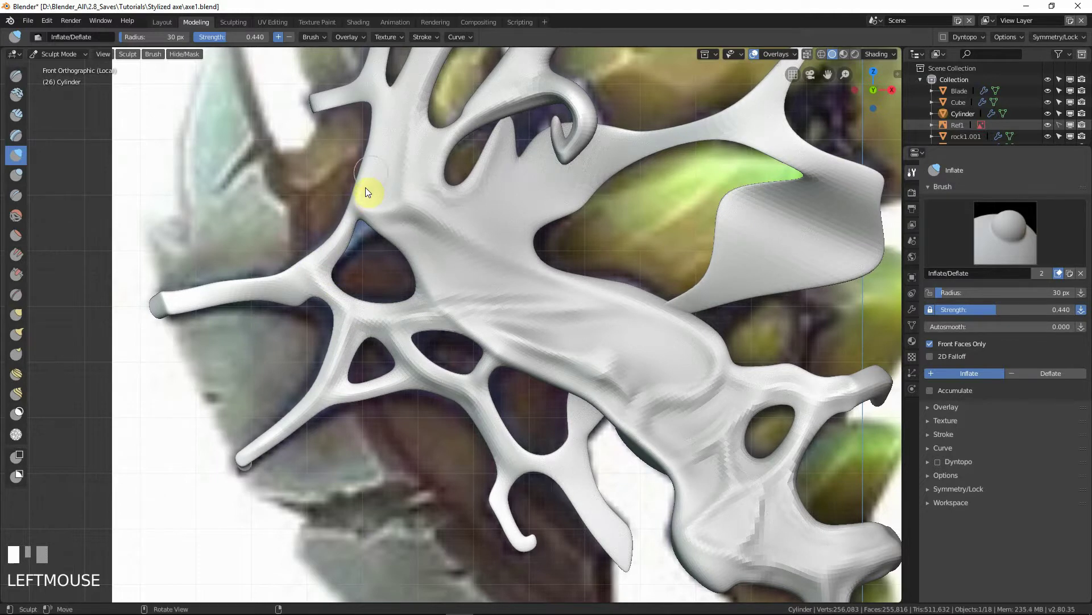
Step: Inflate ridges up the upright branch along the side of its narrow slot-shaped hole
{"action": "middle_click_drag", "start_coordinate": [384, 111], "coordinate": [402, 178], "text": "shift"}
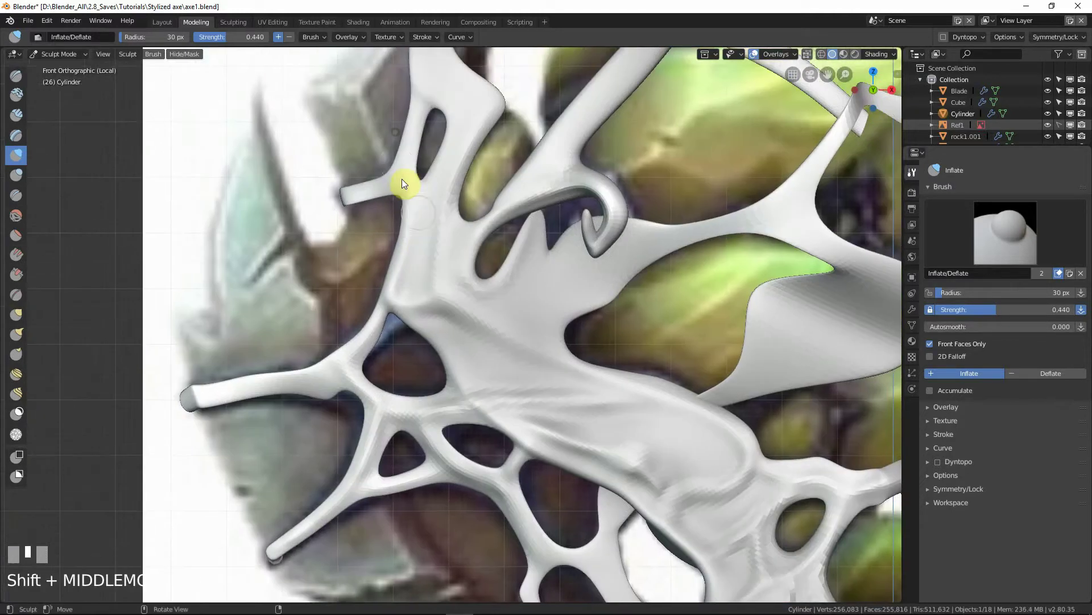
{"action": "mouse_move", "coordinate": [402, 178]}
{"action": "left_mouse_down"}
{"action": "mouse_move", "coordinate": [410, 207]}
{"action": "mouse_move", "coordinate": [422, 92]}
{"action": "left_mouse_up"}
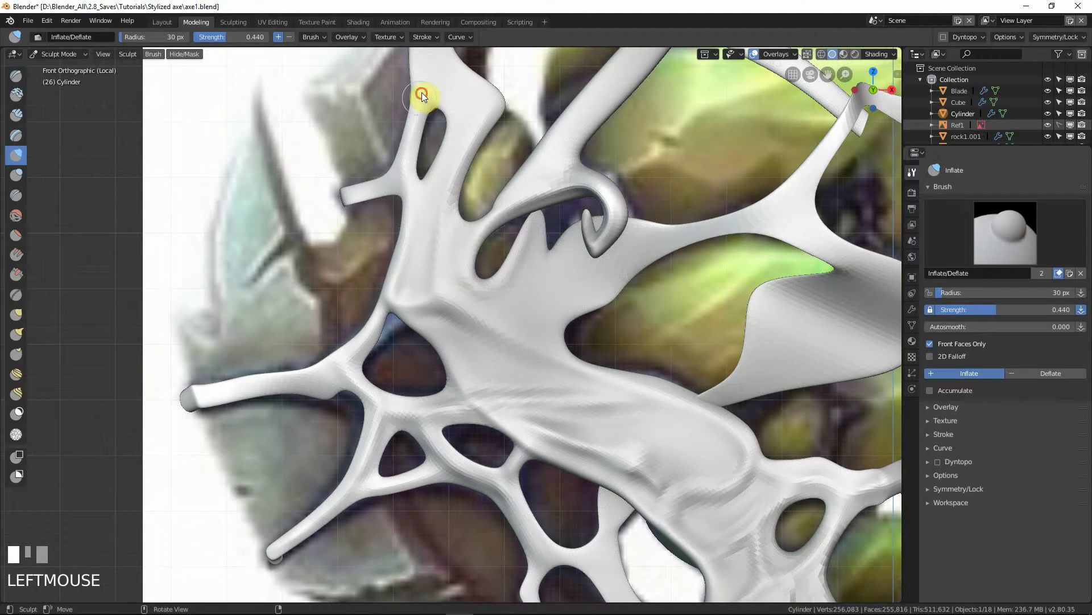
{"action": "mouse_move", "coordinate": [415, 178]}
{"action": "left_mouse_down"}
{"action": "mouse_move", "coordinate": [353, 189]}
{"action": "mouse_move", "coordinate": [409, 169]}
{"action": "mouse_move", "coordinate": [436, 179]}
{"action": "left_mouse_up"}
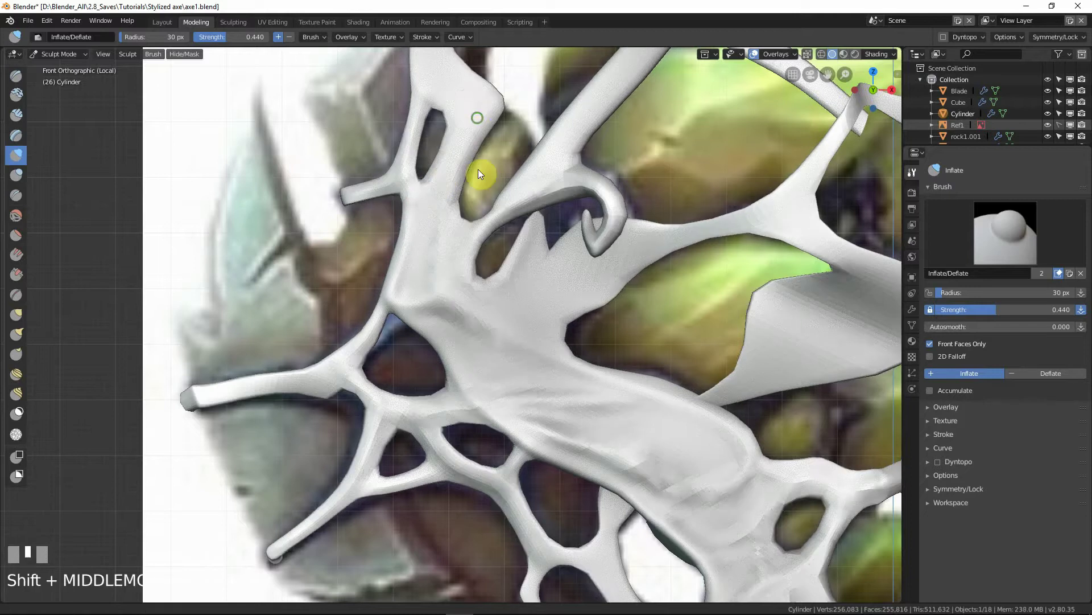
Step: Inflate a ridge along the upright branch's upper tip with the brush radius set to 42 px
{"action": "middle_click_drag", "start_coordinate": [480, 171], "coordinate": [423, 179], "text": "shift"}
{"action": "key", "text": "f"}
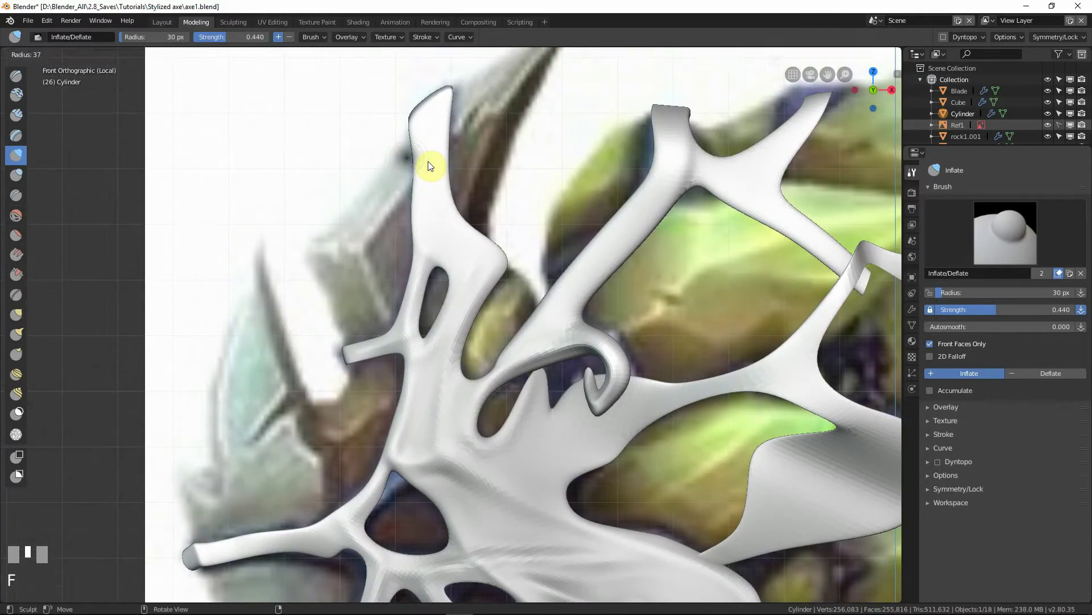
{"action": "left_click", "coordinate": [429, 164]}
{"action": "mouse_move", "coordinate": [429, 117]}
{"action": "left_mouse_down"}
{"action": "mouse_move", "coordinate": [429, 257]}
{"action": "mouse_move", "coordinate": [431, 243]}
{"action": "mouse_move", "coordinate": [478, 280]}
{"action": "mouse_move", "coordinate": [439, 200]}
{"action": "mouse_move", "coordinate": [429, 122]}
{"action": "mouse_move", "coordinate": [433, 131]}
{"action": "left_mouse_up"}
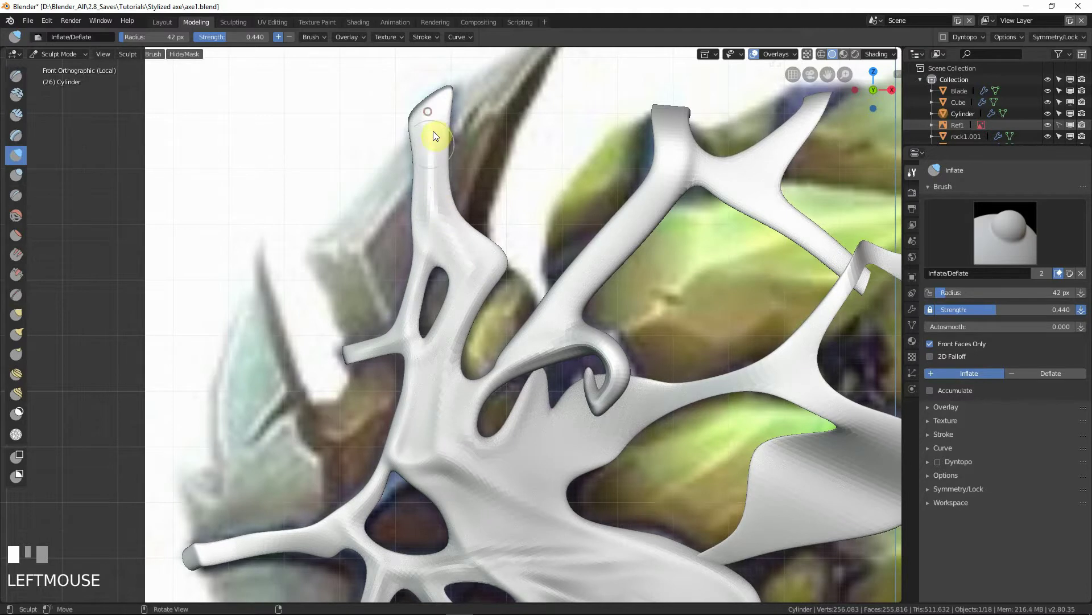
Step: Inflate the upright branch's shoulder and the strip beside its slot-shaped hole, with the brush radius set to 35 px
{"action": "left_click_drag", "start_coordinate": [468, 237], "coordinate": [482, 257]}
{"action": "key", "text": "f"}
{"action": "left_click", "coordinate": [456, 310]}
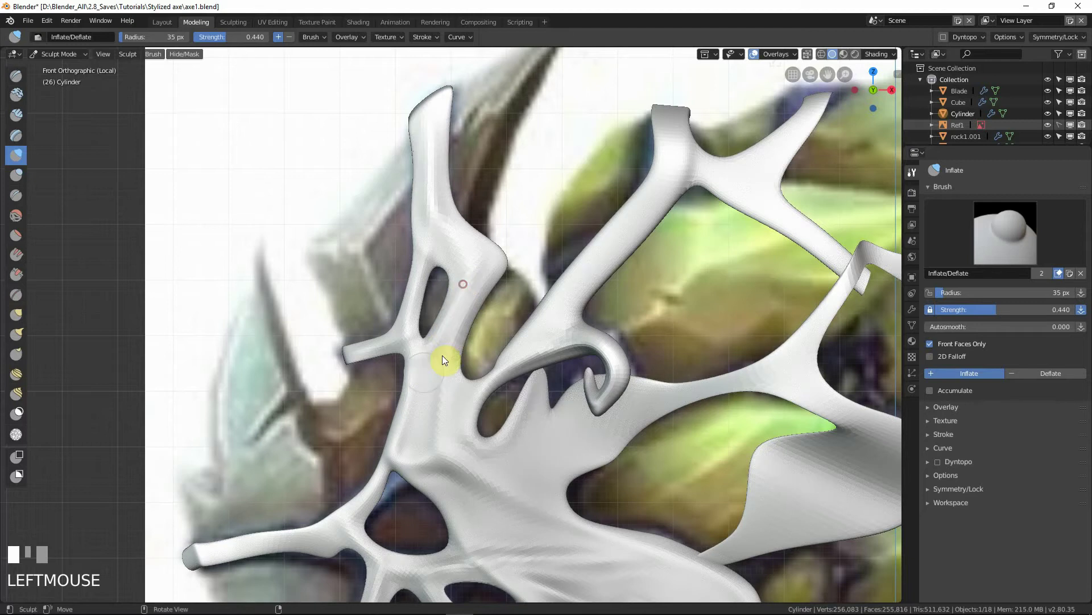
{"action": "middle_click_drag", "start_coordinate": [427, 357], "coordinate": [456, 285], "text": "shift"}
{"action": "mouse_move", "coordinate": [454, 284]}
{"action": "left_mouse_down"}
{"action": "mouse_move", "coordinate": [446, 335]}
{"action": "mouse_move", "coordinate": [460, 281]}
{"action": "left_mouse_up"}
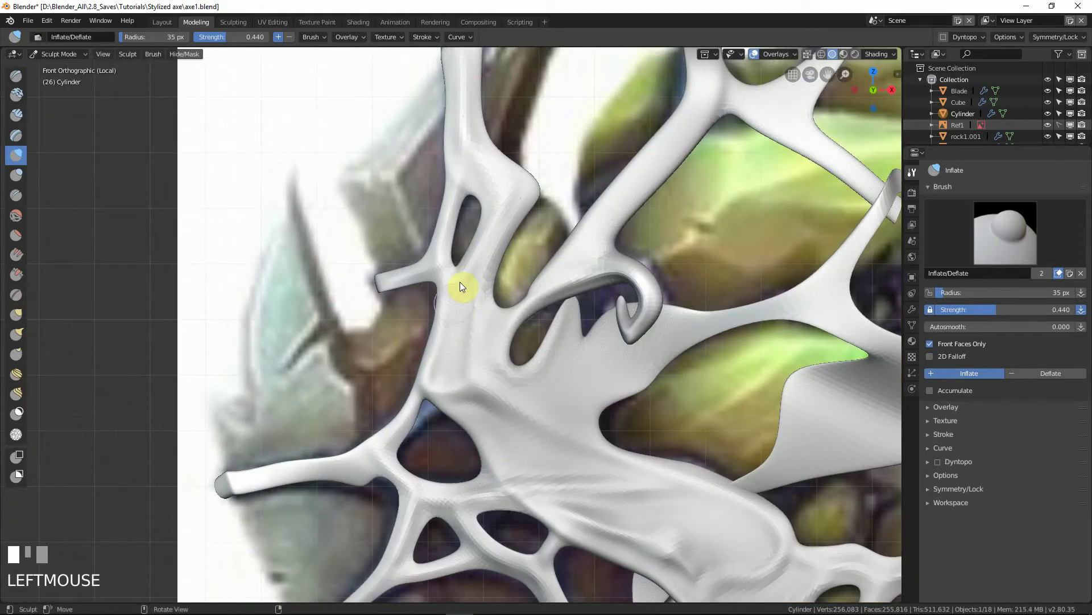
Step: Inflate ridges along the two side prongs from their tips, continuing up to the corner above the triangular hole
{"action": "middle_click_drag", "start_coordinate": [454, 364], "coordinate": [326, 324], "text": "shift"}
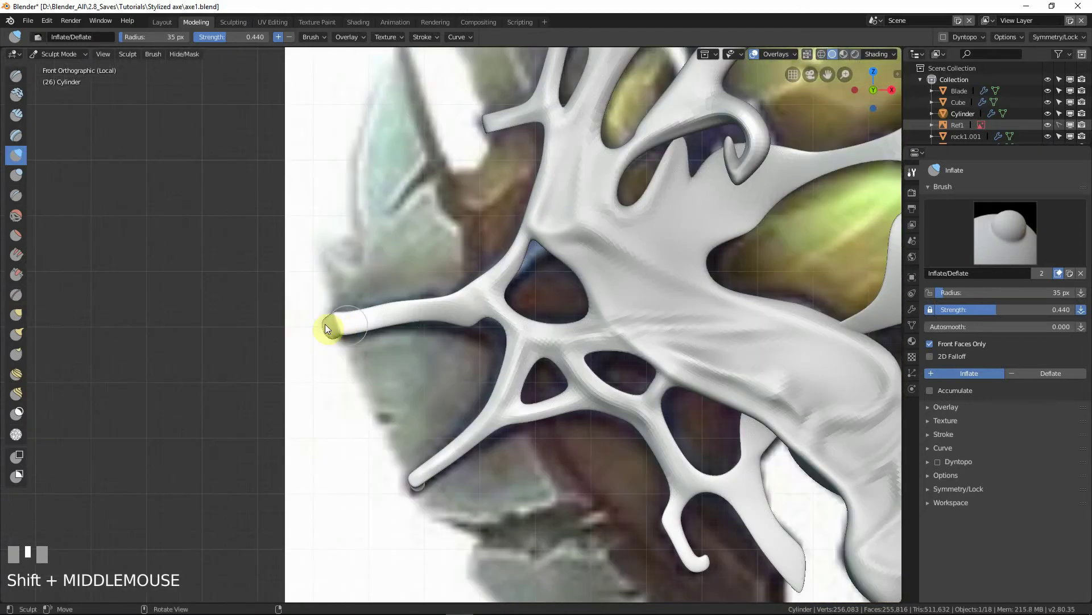
{"action": "mouse_move", "coordinate": [326, 324]}
{"action": "left_mouse_down"}
{"action": "mouse_move", "coordinate": [483, 310]}
{"action": "mouse_move", "coordinate": [495, 286]}
{"action": "mouse_move", "coordinate": [472, 295]}
{"action": "left_mouse_up"}
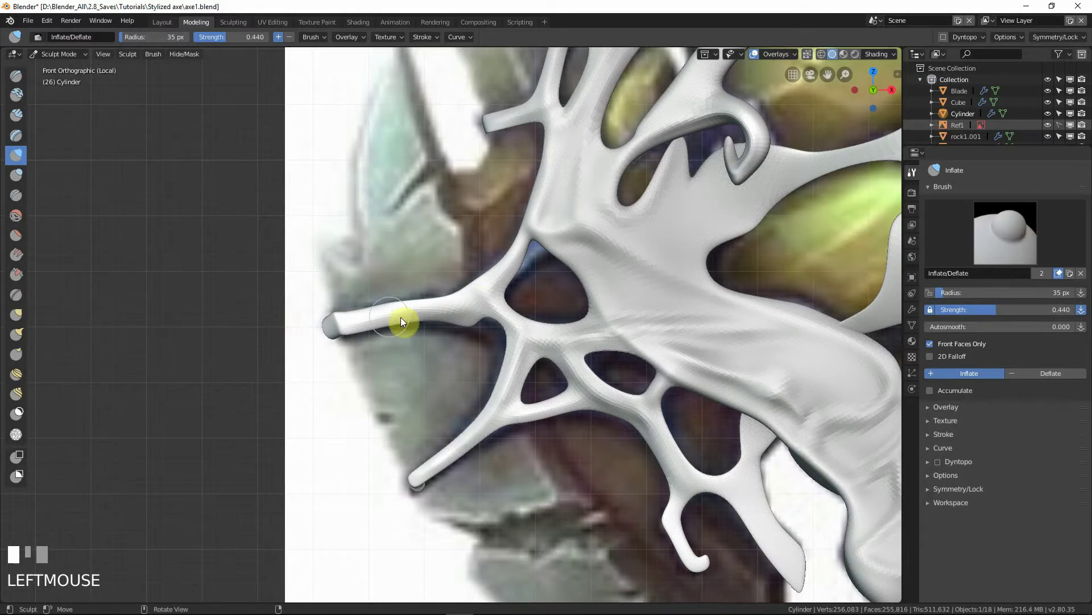
{"action": "left_click_drag", "start_coordinate": [401, 317], "coordinate": [437, 316]}
{"action": "middle_click_drag", "start_coordinate": [426, 479], "coordinate": [415, 415], "text": "shift"}
{"action": "left_click_drag", "start_coordinate": [411, 416], "coordinate": [419, 415]}
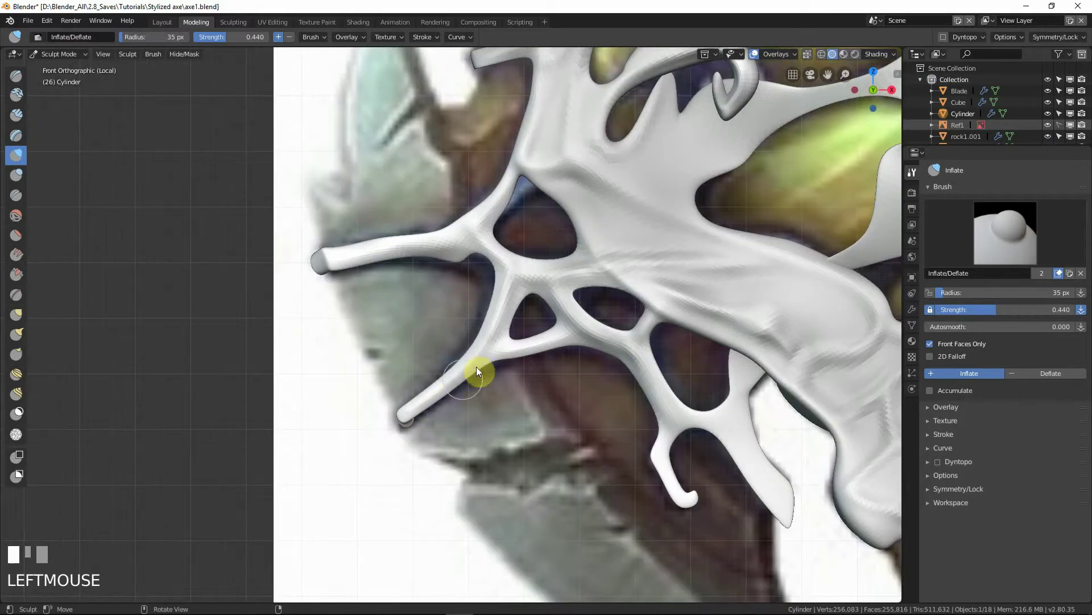
{"action": "mouse_move", "coordinate": [478, 361]}
{"action": "left_mouse_down"}
{"action": "mouse_move", "coordinate": [505, 290]}
{"action": "mouse_move", "coordinate": [513, 306]}
{"action": "mouse_move", "coordinate": [526, 285]}
{"action": "mouse_move", "coordinate": [572, 277]}
{"action": "mouse_move", "coordinate": [593, 249]}
{"action": "mouse_move", "coordinate": [601, 261]}
{"action": "mouse_move", "coordinate": [606, 244]}
{"action": "mouse_move", "coordinate": [581, 190]}
{"action": "mouse_move", "coordinate": [550, 178]}
{"action": "left_mouse_up"}
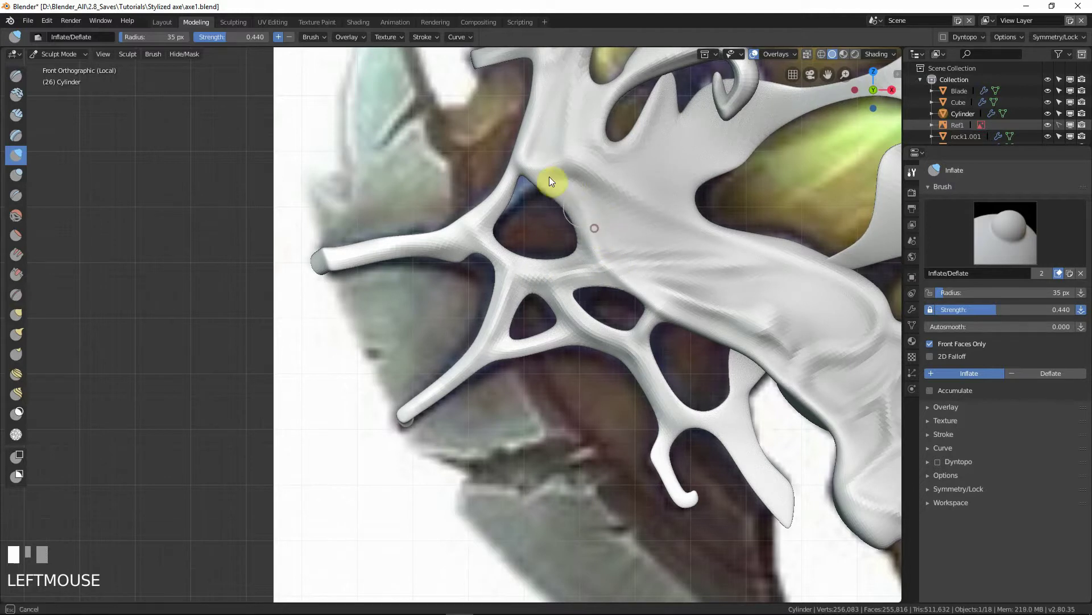
Step: Inflate the folds running diagonally across the central body, from the triangular hole toward the body's lower end
{"action": "left_click_drag", "start_coordinate": [590, 213], "coordinate": [568, 182]}
{"action": "mouse_move", "coordinate": [568, 182]}
{"action": "middle_mouse_down", "text": "shift"}
{"action": "mouse_move", "coordinate": [585, 244]}
{"action": "mouse_move", "coordinate": [512, 227]}
{"action": "middle_mouse_up", "text": "shift"}
{"action": "left_click_drag", "start_coordinate": [504, 235], "coordinate": [618, 241]}
{"action": "middle_click_drag", "start_coordinate": [608, 231], "coordinate": [552, 210], "text": "shift"}
{"action": "mouse_move", "coordinate": [524, 214]}
{"action": "left_mouse_down"}
{"action": "mouse_move", "coordinate": [617, 233]}
{"action": "mouse_move", "coordinate": [646, 283]}
{"action": "left_mouse_up"}
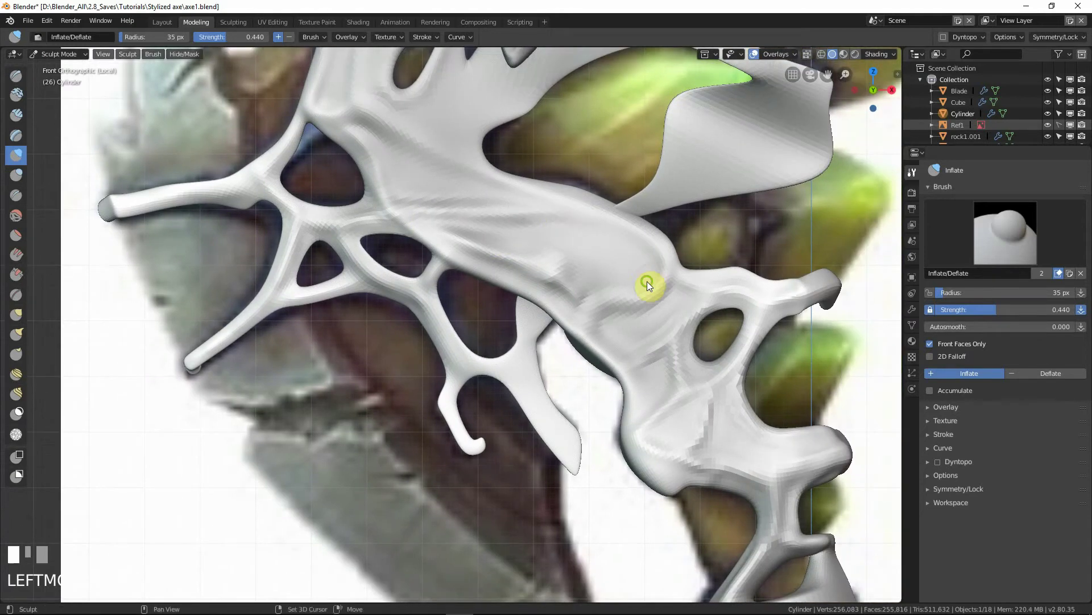
{"action": "middle_click_drag", "start_coordinate": [646, 283], "coordinate": [627, 258], "text": "shift"}
{"action": "mouse_move", "coordinate": [551, 247]}
{"action": "left_mouse_down"}
{"action": "mouse_move", "coordinate": [570, 283]}
{"action": "mouse_move", "coordinate": [562, 307]}
{"action": "mouse_move", "coordinate": [558, 260]}
{"action": "mouse_move", "coordinate": [537, 242]}
{"action": "mouse_move", "coordinate": [580, 276]}
{"action": "mouse_move", "coordinate": [622, 273]}
{"action": "mouse_move", "coordinate": [434, 175]}
{"action": "mouse_move", "coordinate": [400, 174]}
{"action": "mouse_move", "coordinate": [438, 170]}
{"action": "mouse_move", "coordinate": [415, 190]}
{"action": "mouse_move", "coordinate": [469, 190]}
{"action": "mouse_move", "coordinate": [585, 262]}
{"action": "left_mouse_up"}
{"action": "middle_click_drag", "start_coordinate": [585, 262], "coordinate": [585, 361], "text": "shift"}
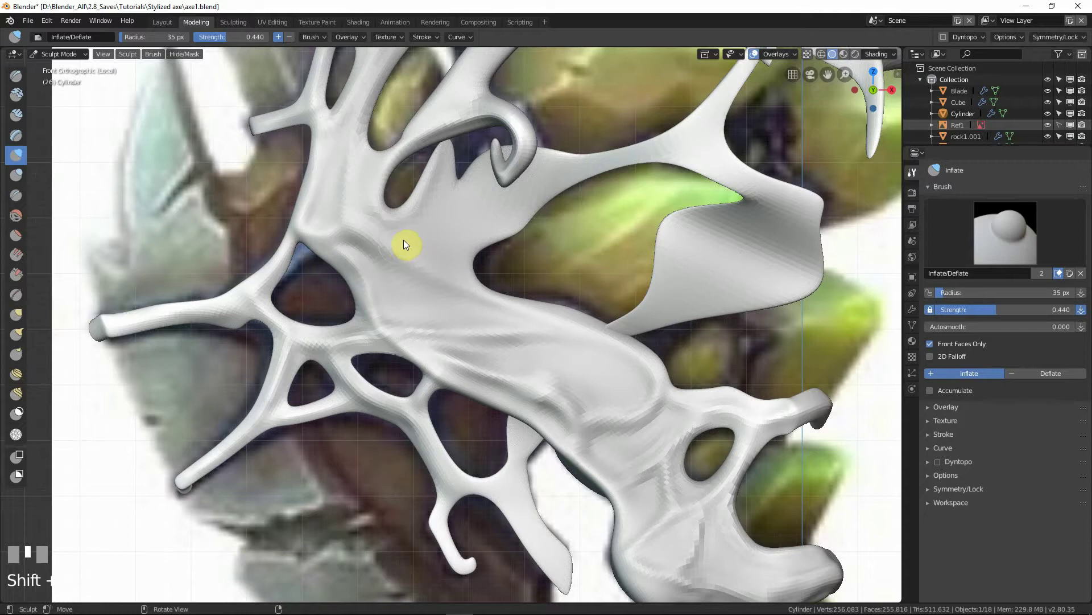
Step: Inflate ridges on the pointed spike and the lobe beneath the curled hook, with the brush radius set to 39 px
{"action": "key", "text": "f"}
{"action": "left_click", "coordinate": [424, 240]}
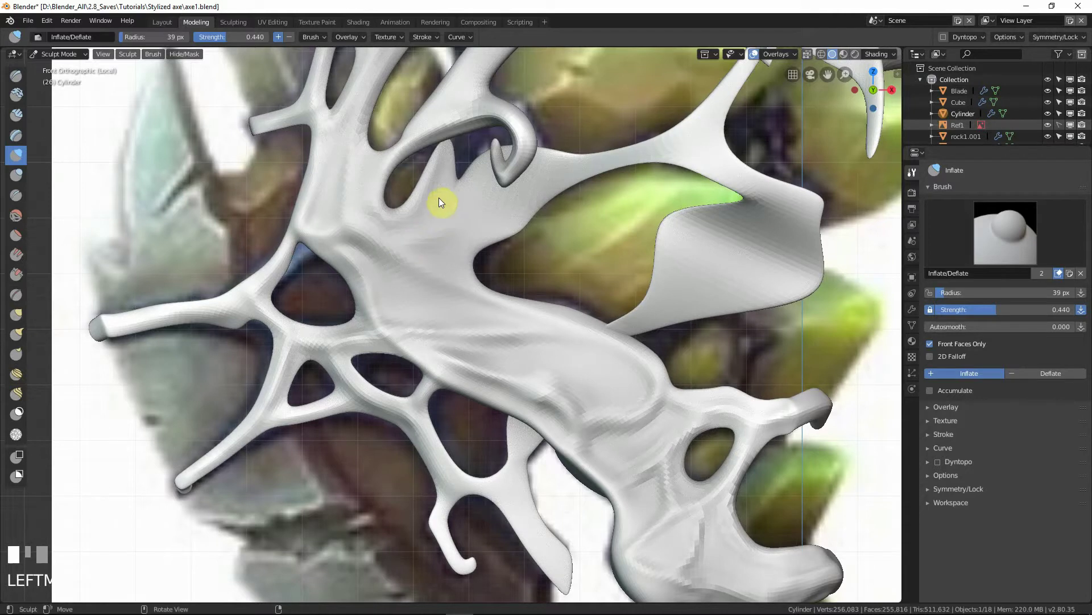
{"action": "left_click_drag", "start_coordinate": [442, 155], "coordinate": [446, 165]}
{"action": "mouse_move", "coordinate": [451, 211]}
{"action": "left_mouse_down"}
{"action": "mouse_move", "coordinate": [454, 251]}
{"action": "mouse_move", "coordinate": [463, 227]}
{"action": "mouse_move", "coordinate": [470, 233]}
{"action": "mouse_move", "coordinate": [443, 246]}
{"action": "mouse_move", "coordinate": [460, 242]}
{"action": "mouse_move", "coordinate": [470, 281]}
{"action": "left_mouse_up"}
{"action": "left_click_drag", "start_coordinate": [468, 233], "coordinate": [559, 176]}
{"action": "left_click_drag", "start_coordinate": [477, 234], "coordinate": [477, 234]}
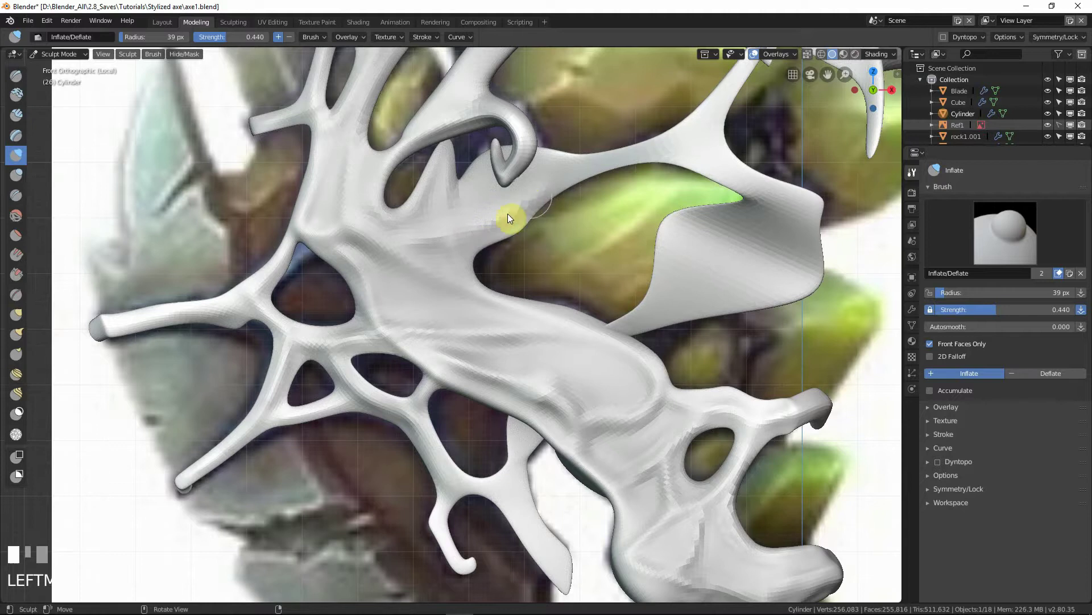
Step: Inflate a ridge along the thin strut running from the lobe to the Y-shaped junction
{"action": "left_click_drag", "start_coordinate": [561, 175], "coordinate": [709, 131]}
{"action": "left_click_drag", "start_coordinate": [590, 163], "coordinate": [707, 130]}
{"action": "middle_click_drag", "start_coordinate": [656, 179], "coordinate": [560, 270], "text": "shift"}
{"action": "left_click_drag", "start_coordinate": [580, 232], "coordinate": [597, 217]}
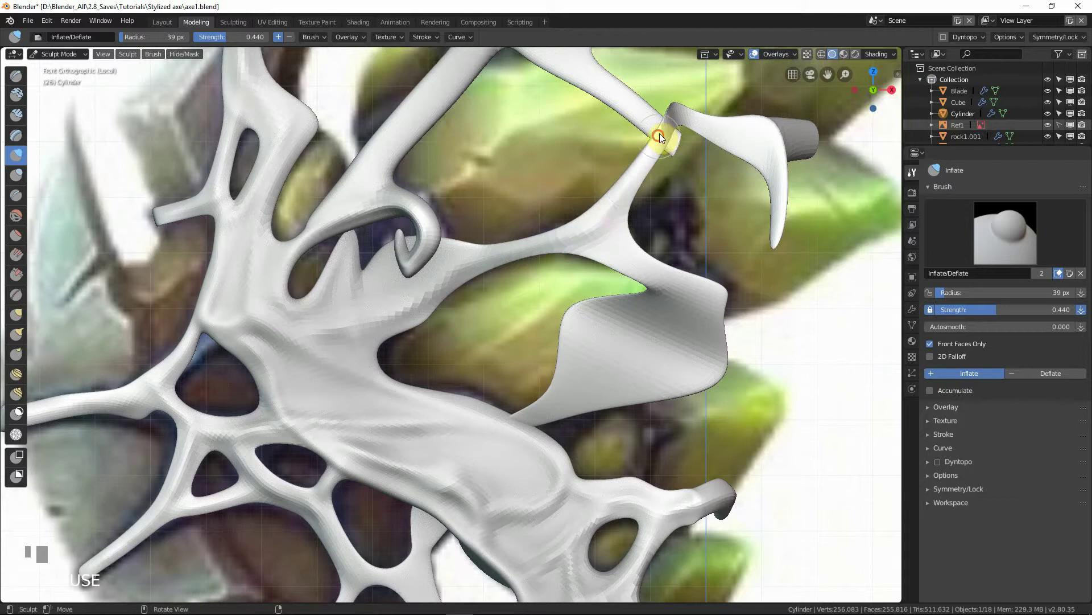
Step: Inflate ridges along the arms of the Y-shaped junction above the wide curved flap
{"action": "mouse_move", "coordinate": [662, 132]}
{"action": "left_mouse_down"}
{"action": "mouse_move", "coordinate": [595, 238]}
{"action": "mouse_move", "coordinate": [653, 275]}
{"action": "left_mouse_up"}
{"action": "left_click_drag", "start_coordinate": [641, 261], "coordinate": [690, 301]}
{"action": "mouse_move", "coordinate": [663, 278]}
{"action": "left_mouse_down"}
{"action": "mouse_move", "coordinate": [718, 323]}
{"action": "mouse_move", "coordinate": [616, 258]}
{"action": "mouse_move", "coordinate": [588, 257]}
{"action": "left_mouse_up"}
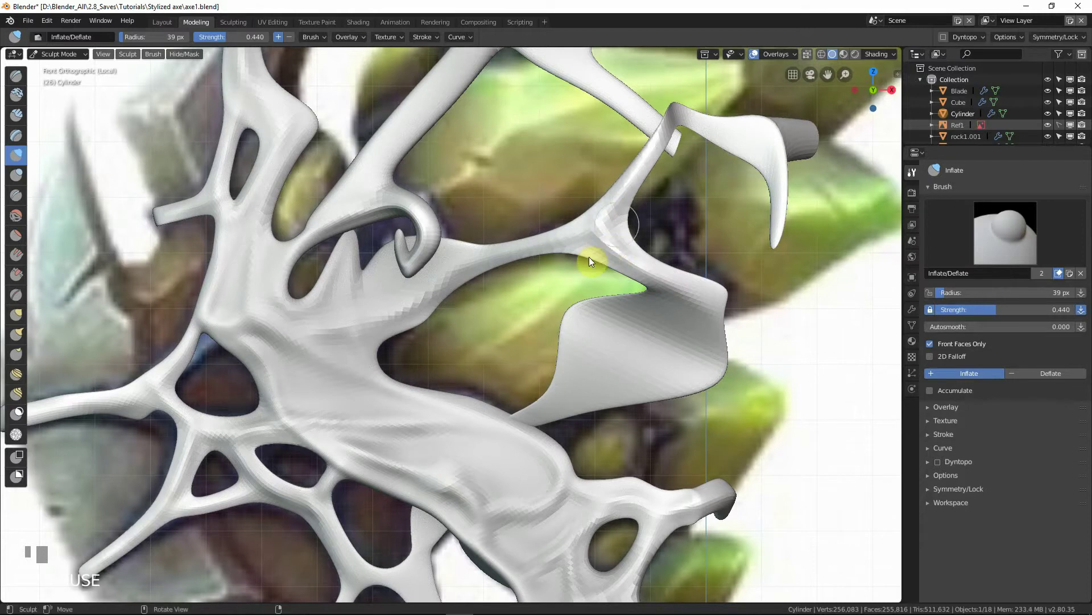
{"action": "middle_click_drag", "start_coordinate": [589, 257], "coordinate": [577, 285], "text": "shift"}
{"action": "mouse_move", "coordinate": [631, 257]}
{"action": "left_mouse_down"}
{"action": "mouse_move", "coordinate": [655, 244]}
{"action": "mouse_move", "coordinate": [670, 258]}
{"action": "mouse_move", "coordinate": [641, 229]}
{"action": "left_mouse_up"}
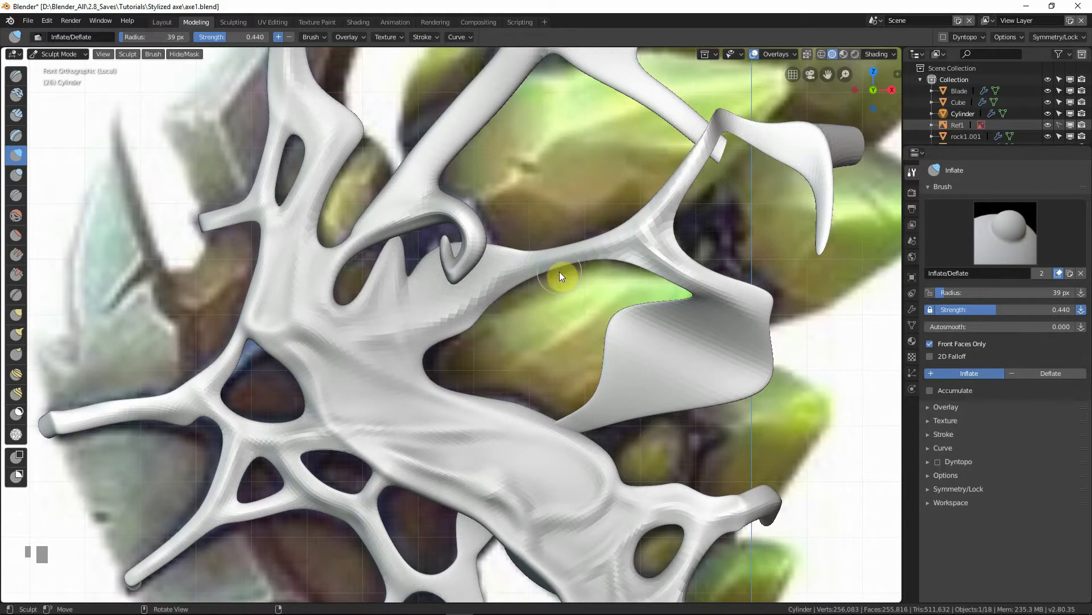
Step: Inflate the surface between the spike and the lobe and the area behind the curled hook from several viewing angles
{"action": "middle_click_drag", "start_coordinate": [468, 292], "coordinate": [470, 279], "text": "shift"}
{"action": "left_click_drag", "start_coordinate": [443, 316], "coordinate": [452, 310]}
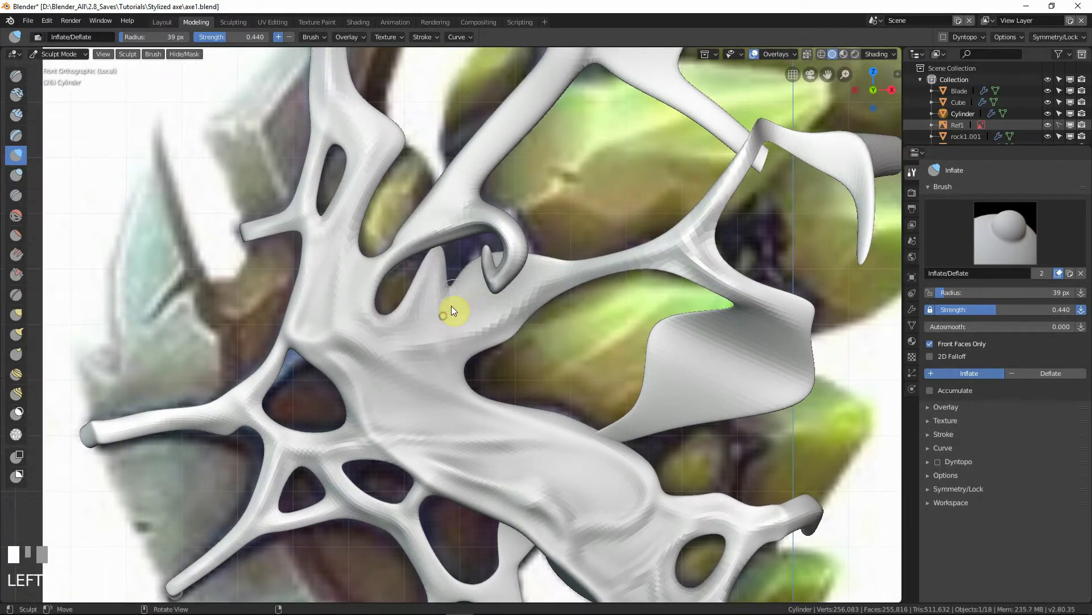
{"action": "middle_click_drag", "start_coordinate": [467, 301], "coordinate": [483, 285]}
{"action": "left_click_drag", "start_coordinate": [483, 285], "coordinate": [487, 268]}
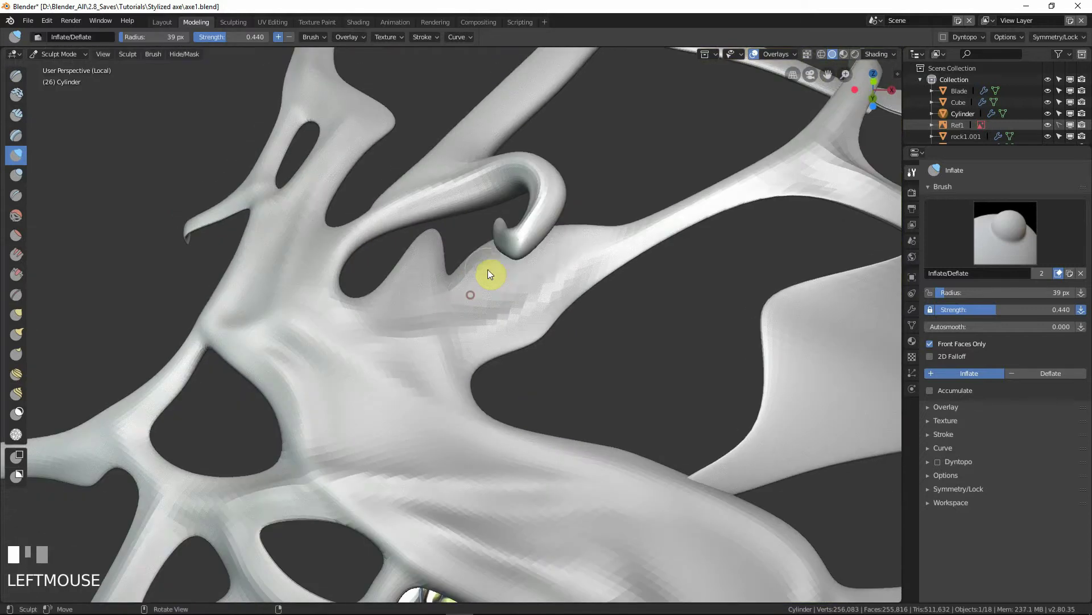
{"action": "middle_click_drag", "start_coordinate": [511, 266], "coordinate": [556, 256]}
{"action": "left_click_drag", "start_coordinate": [550, 238], "coordinate": [601, 245]}
{"action": "middle_click_drag", "start_coordinate": [601, 244], "coordinate": [677, 227]}
{"action": "left_click_drag", "start_coordinate": [466, 245], "coordinate": [439, 281]}
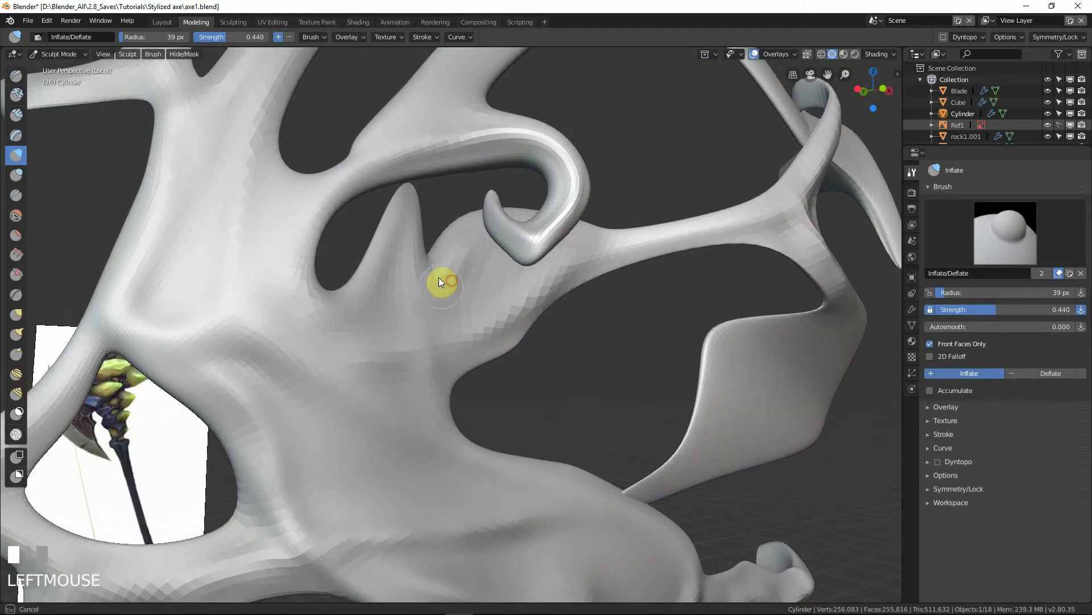
{"action": "middle_click_drag", "start_coordinate": [439, 281], "coordinate": [520, 258]}
{"action": "mouse_move", "coordinate": [519, 259]}
{"action": "left_mouse_down"}
{"action": "mouse_move", "coordinate": [578, 205]}
{"action": "mouse_move", "coordinate": [603, 205]}
{"action": "left_mouse_up"}
{"action": "middle_click_drag", "start_coordinate": [602, 205], "coordinate": [536, 211]}
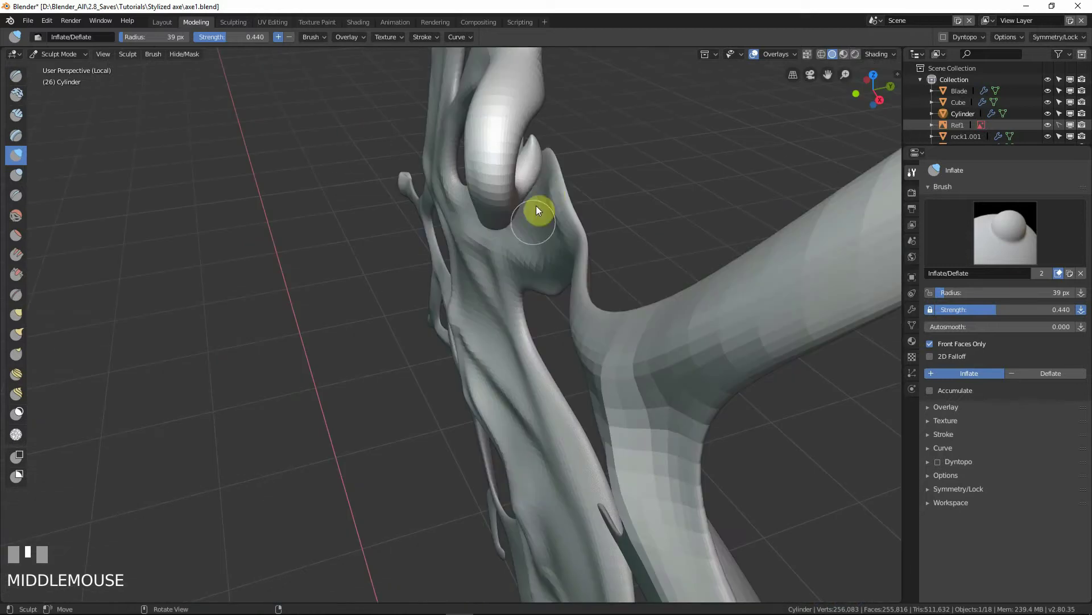
{"action": "mouse_move", "coordinate": [536, 210]}
{"action": "left_mouse_down"}
{"action": "mouse_move", "coordinate": [545, 161]}
{"action": "mouse_move", "coordinate": [558, 217]}
{"action": "left_mouse_up"}
Step: Thicken the long diagonal strut above the curled hook with Inflate at a 54 px radius in front view
{"action": "key", "text": "KP_1"}
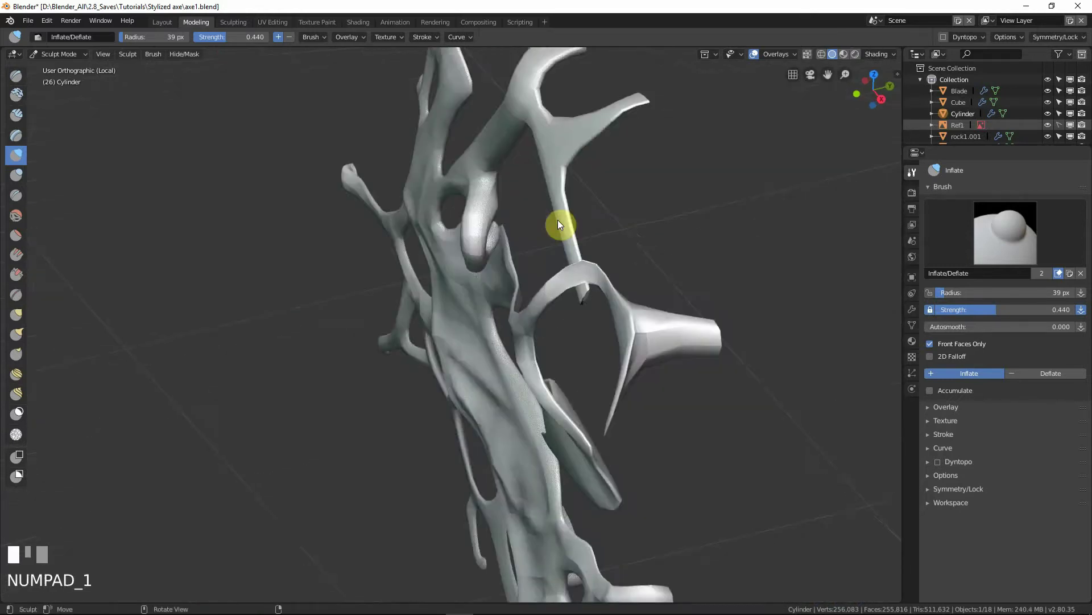
{"action": "middle_click_drag", "start_coordinate": [583, 239], "coordinate": [485, 294], "text": "shift"}
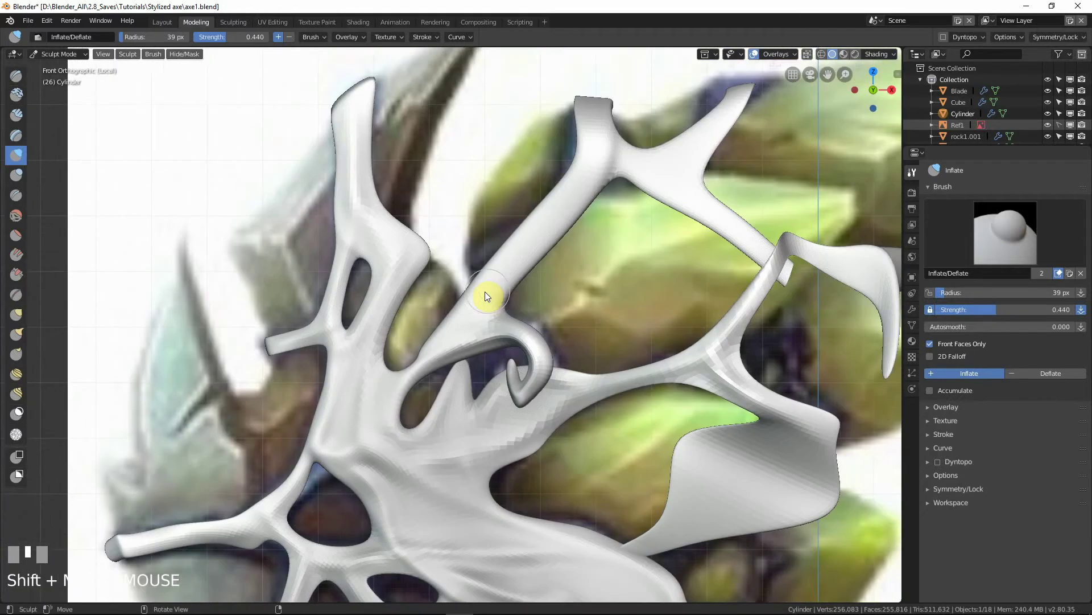
{"action": "key", "text": "f"}
{"action": "left_click", "coordinate": [494, 293]}
{"action": "left_click_drag", "start_coordinate": [443, 332], "coordinate": [540, 229]}
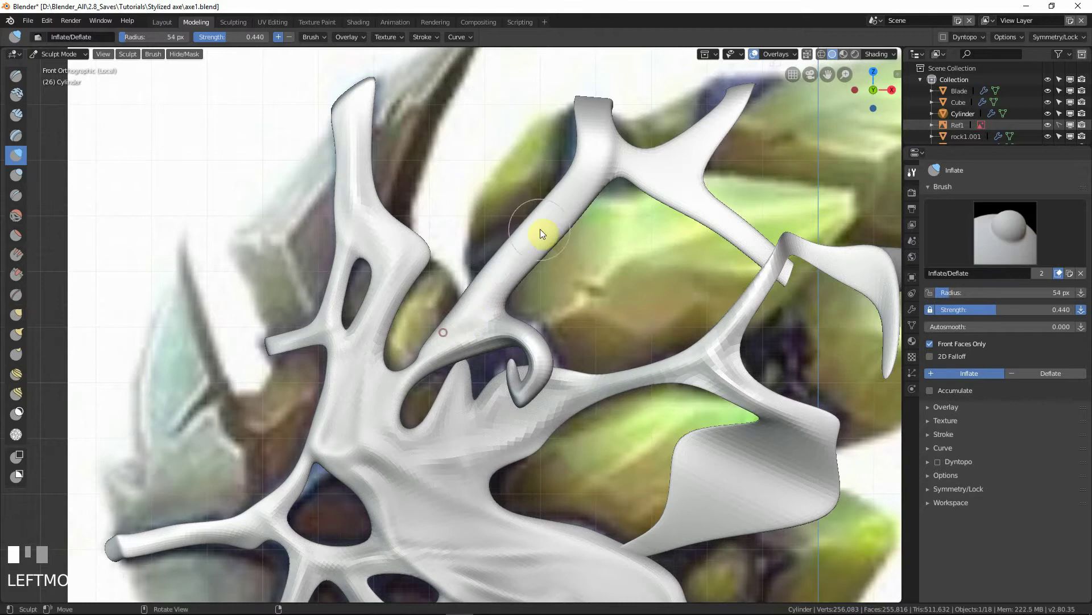
Step: Inflate a ridge along the diagonal strut from its base to the upper stub, with the brush radius set to 40 px
{"action": "key", "text": "f"}
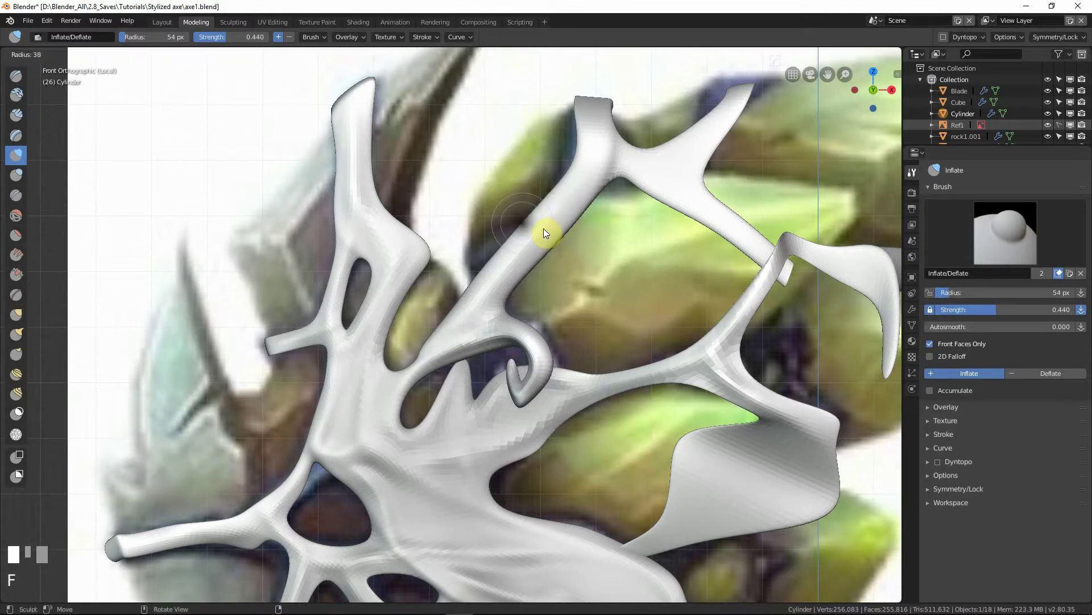
{"action": "left_click", "coordinate": [545, 231]}
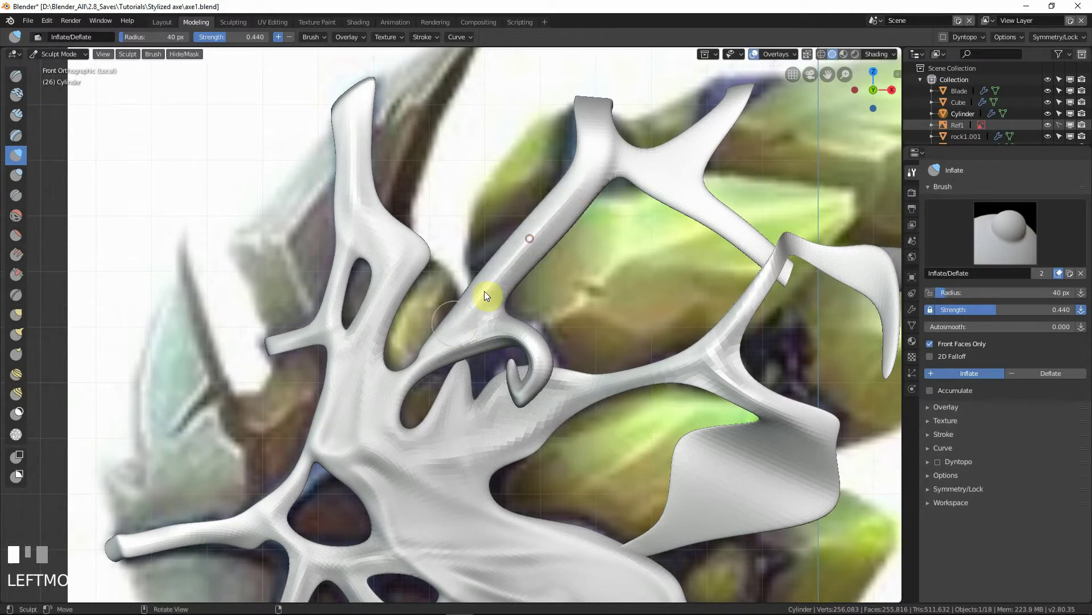
{"action": "left_click_drag", "start_coordinate": [484, 294], "coordinate": [438, 345]}
{"action": "mouse_move", "coordinate": [568, 208]}
{"action": "left_mouse_down"}
{"action": "mouse_move", "coordinate": [585, 188]}
{"action": "mouse_move", "coordinate": [592, 94]}
{"action": "left_mouse_up"}
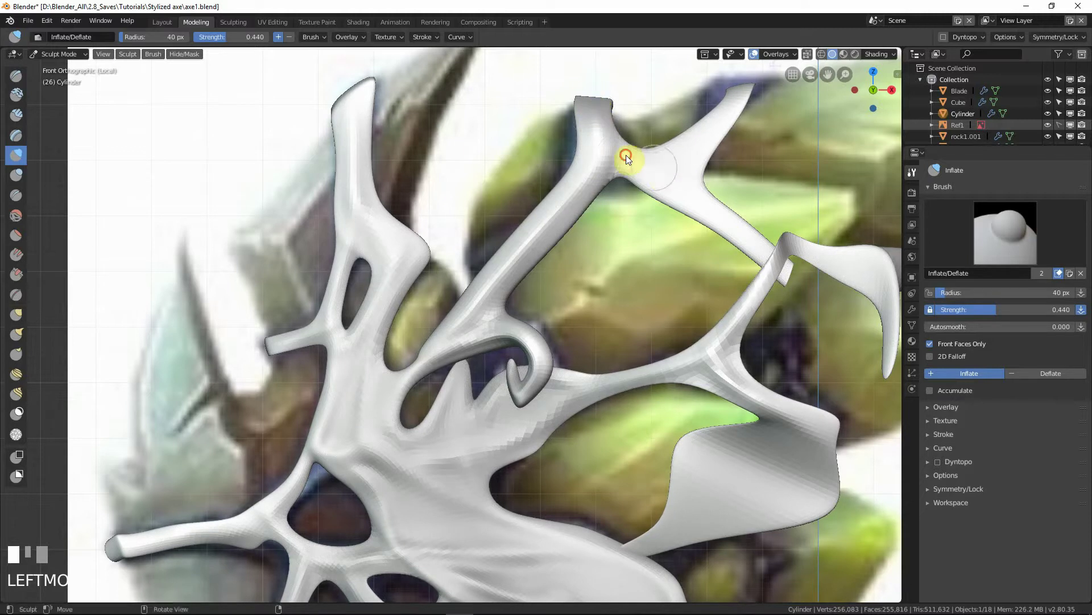
Step: Inflate ridges along the upper cross strut and the pointed prong that branches off it
{"action": "left_click_drag", "start_coordinate": [615, 155], "coordinate": [763, 250]}
{"action": "left_click_drag", "start_coordinate": [702, 200], "coordinate": [700, 208]}
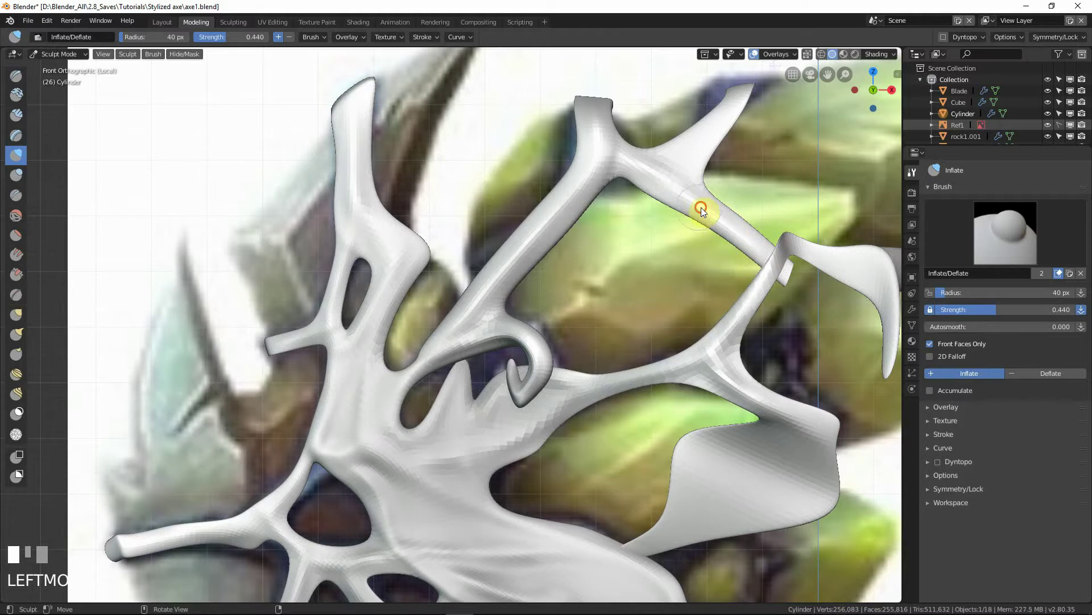
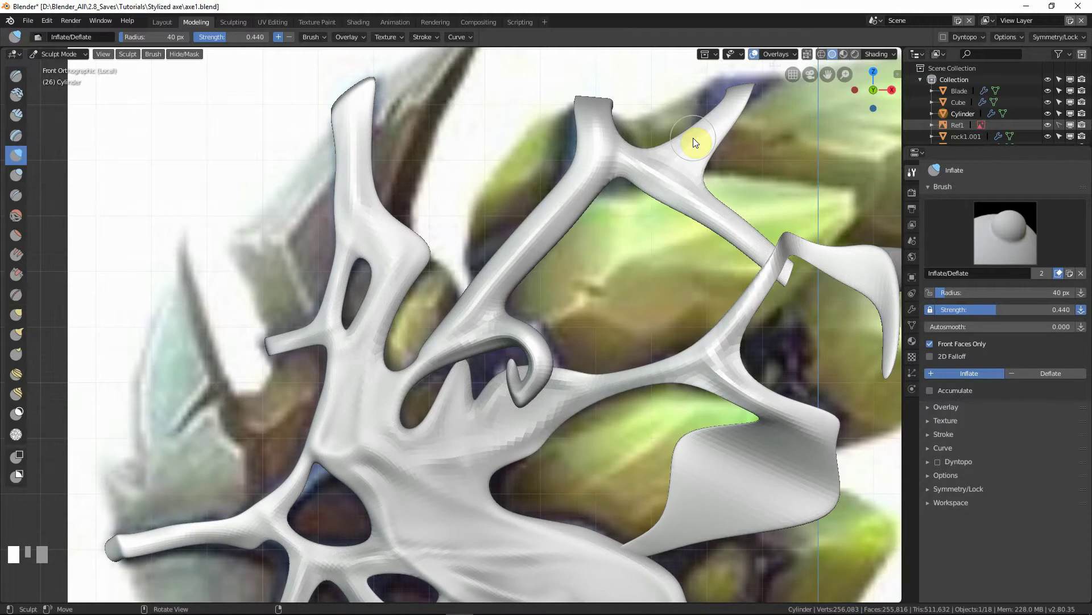
{"action": "middle_click_drag", "start_coordinate": [601, 196], "coordinate": [545, 205], "text": "shift"}
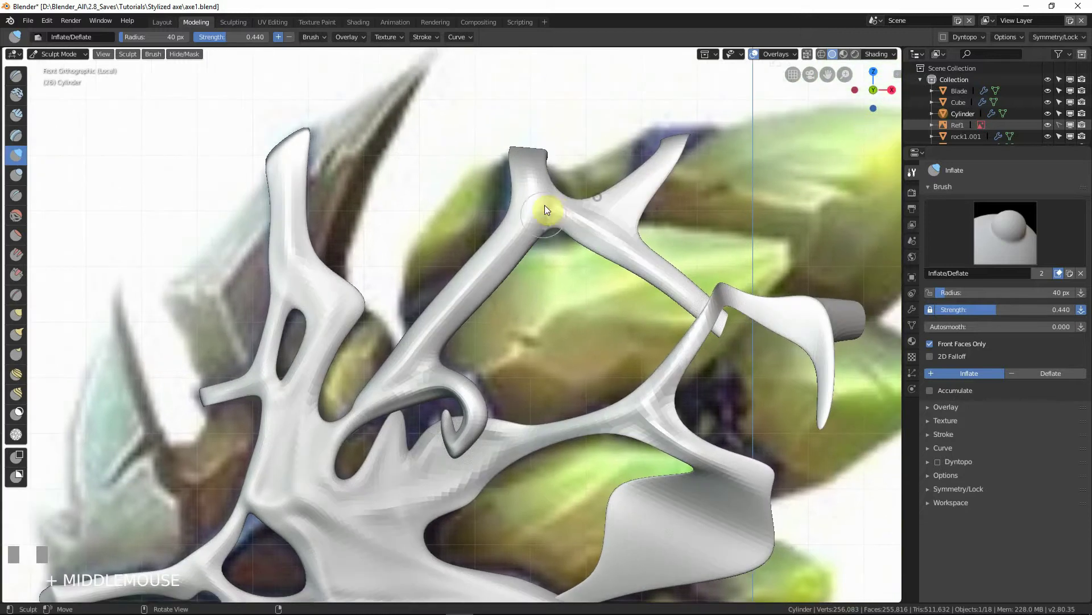
{"action": "mouse_move", "coordinate": [614, 199]}
{"action": "left_mouse_down"}
{"action": "mouse_move", "coordinate": [671, 138]}
{"action": "mouse_move", "coordinate": [609, 222]}
{"action": "mouse_move", "coordinate": [677, 136]}
{"action": "left_mouse_up"}
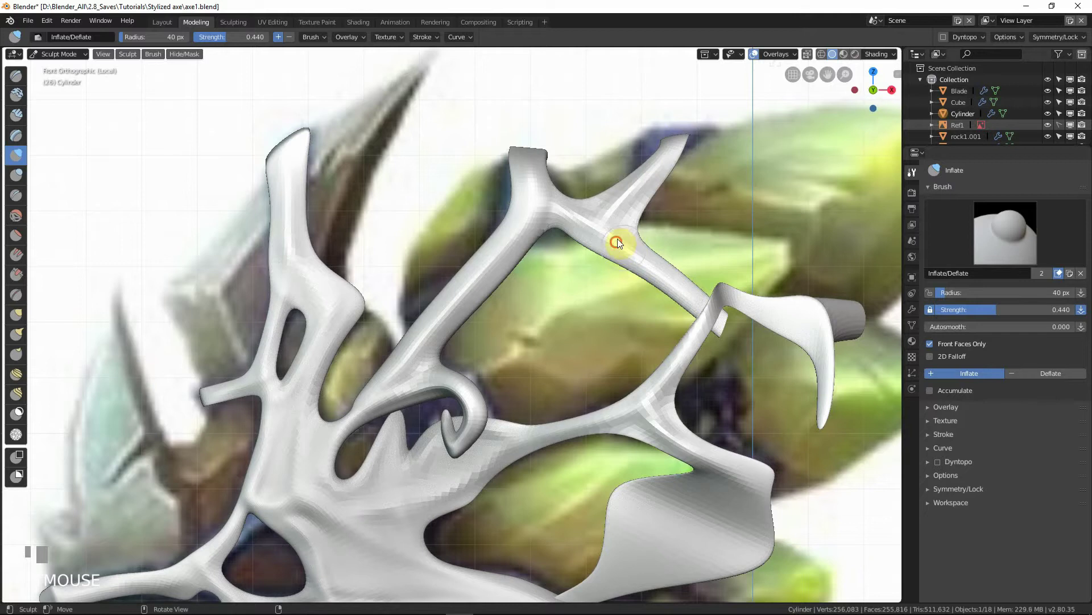
Step: Inflate the sharp bend where the arm from the Y-shaped junction turns into the claw-shaped end
{"action": "mouse_move", "coordinate": [693, 350]}
{"action": "middle_mouse_down", "text": "shift"}
{"action": "mouse_move", "coordinate": [654, 307]}
{"action": "mouse_move", "coordinate": [646, 280]}
{"action": "mouse_move", "coordinate": [640, 323]}
{"action": "mouse_move", "coordinate": [570, 303]}
{"action": "mouse_move", "coordinate": [586, 294]}
{"action": "middle_mouse_up", "text": "shift"}
{"action": "left_click_drag", "start_coordinate": [587, 294], "coordinate": [564, 332]}
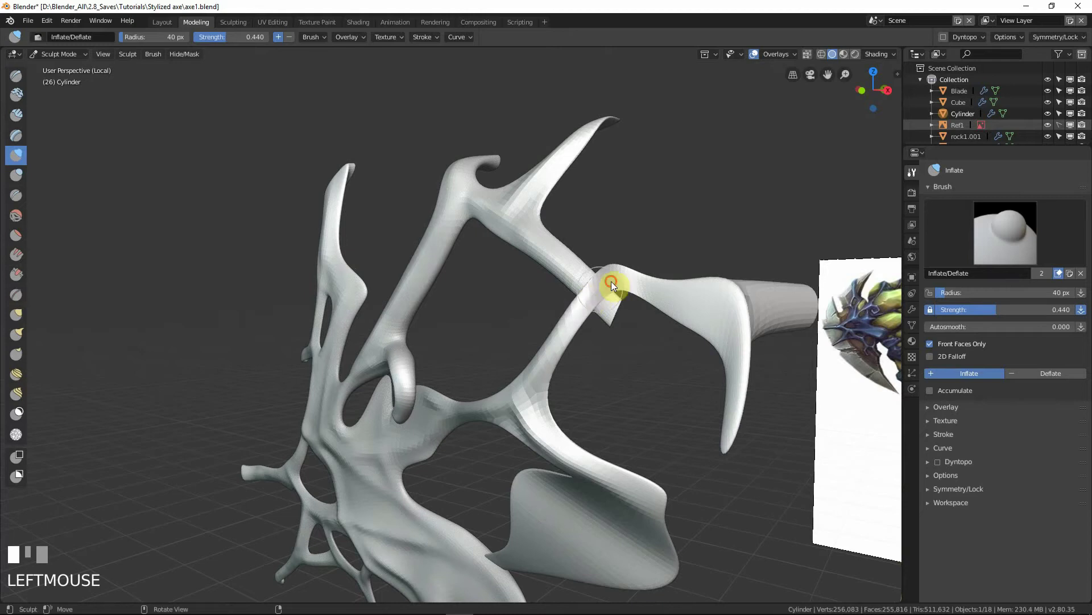
{"action": "left_click_drag", "start_coordinate": [611, 281], "coordinate": [548, 350]}
{"action": "mouse_move", "coordinate": [611, 284]}
{"action": "left_mouse_down"}
{"action": "mouse_move", "coordinate": [650, 289]}
{"action": "mouse_move", "coordinate": [575, 312]}
{"action": "mouse_move", "coordinate": [653, 292]}
{"action": "left_mouse_up"}
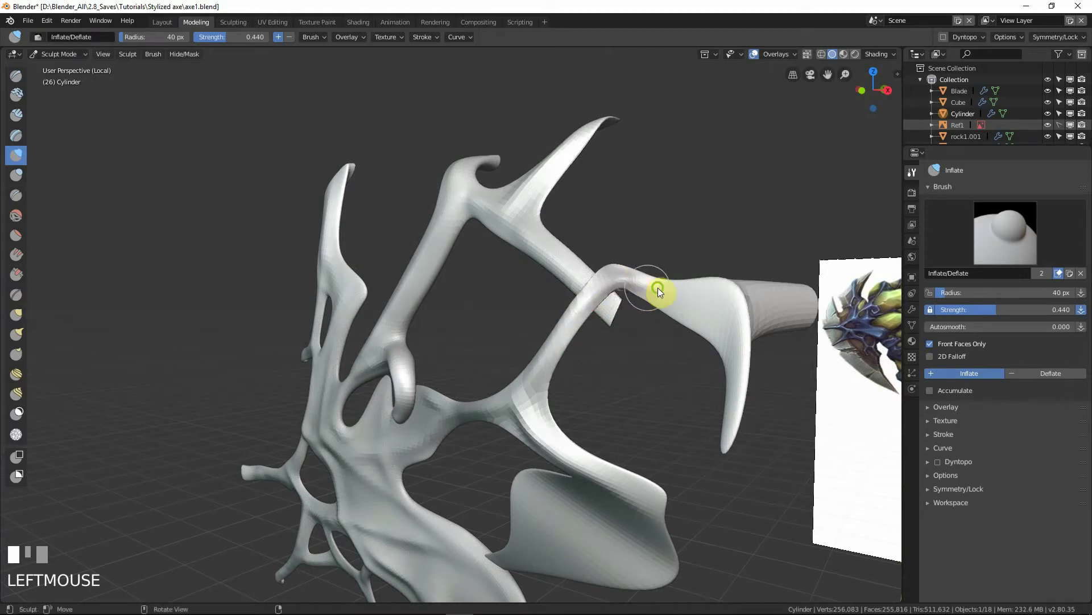
{"action": "middle_click_drag", "start_coordinate": [654, 292], "coordinate": [644, 302]}
{"action": "left_click_drag", "start_coordinate": [643, 302], "coordinate": [682, 306]}
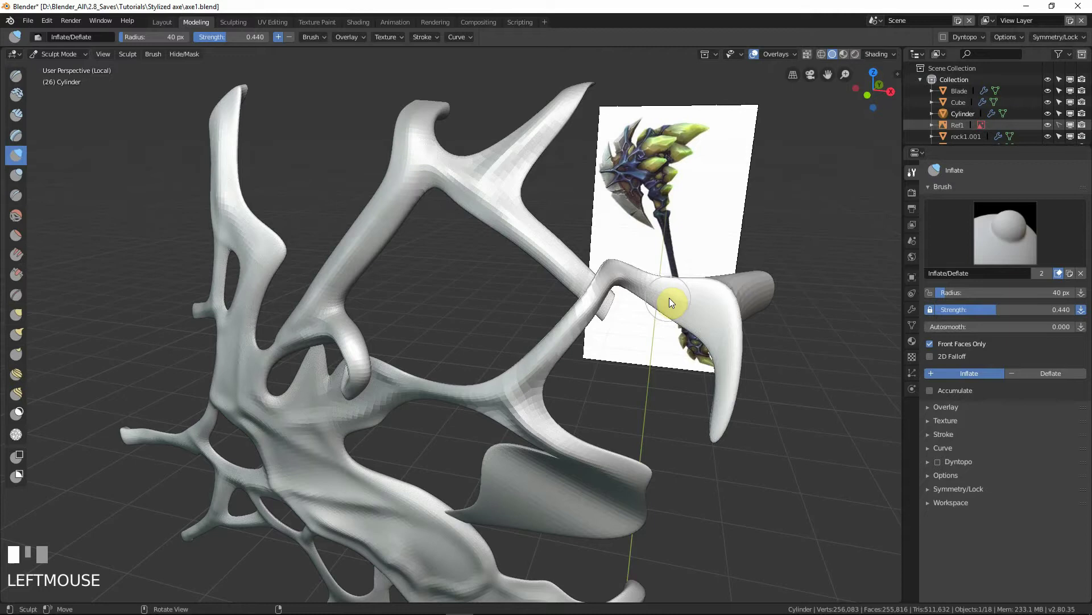
Step: Inflate the claw-shaped end along its arm, corner and downward tip, with the brush radius set to 50 px
{"action": "key", "text": "f"}
{"action": "left_click", "coordinate": [675, 301]}
{"action": "mouse_move", "coordinate": [623, 274]}
{"action": "left_mouse_down"}
{"action": "mouse_move", "coordinate": [726, 317]}
{"action": "mouse_move", "coordinate": [719, 342]}
{"action": "left_mouse_up"}
{"action": "middle_click_drag", "start_coordinate": [719, 341], "coordinate": [728, 310]}
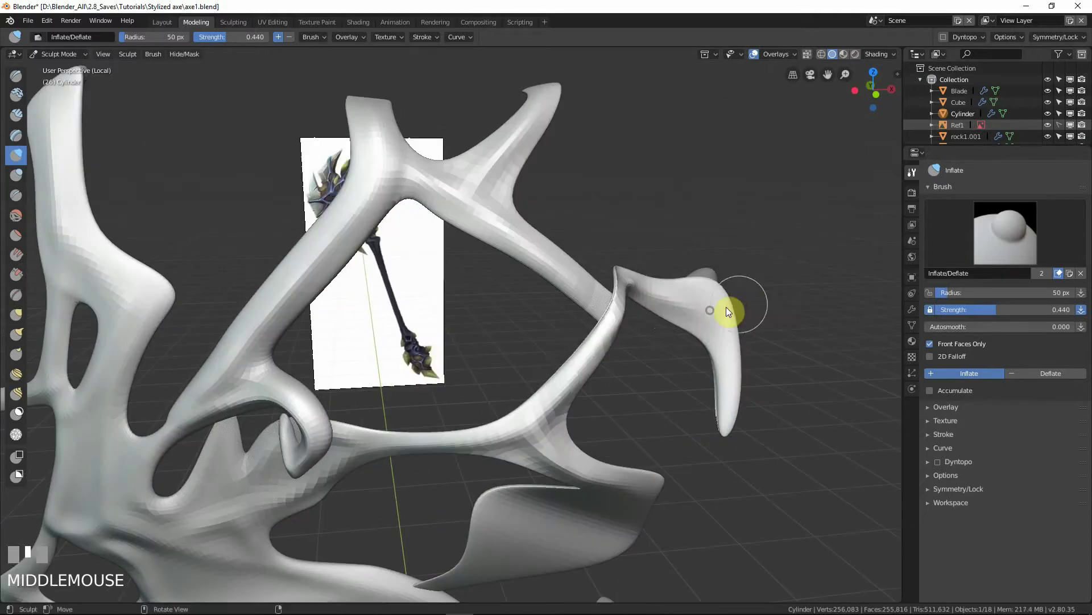
{"action": "mouse_move", "coordinate": [639, 286]}
{"action": "left_mouse_down"}
{"action": "mouse_move", "coordinate": [697, 302]}
{"action": "mouse_move", "coordinate": [718, 338]}
{"action": "left_mouse_up"}
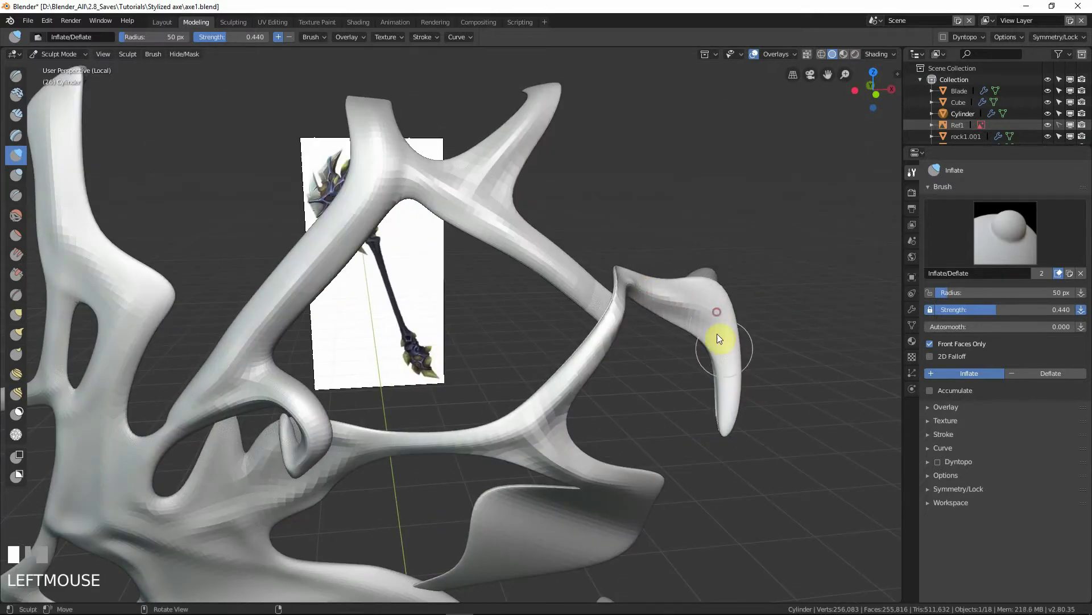
{"action": "mouse_move", "coordinate": [720, 320]}
{"action": "middle_mouse_down"}
{"action": "mouse_move", "coordinate": [698, 373]}
{"action": "mouse_move", "coordinate": [718, 313]}
{"action": "middle_mouse_up"}
{"action": "left_click_drag", "start_coordinate": [718, 312], "coordinate": [714, 434]}
{"action": "mouse_move", "coordinate": [717, 418]}
{"action": "left_mouse_down"}
{"action": "mouse_move", "coordinate": [717, 309]}
{"action": "mouse_move", "coordinate": [697, 296]}
{"action": "mouse_move", "coordinate": [685, 310]}
{"action": "mouse_move", "coordinate": [715, 318]}
{"action": "mouse_move", "coordinate": [660, 296]}
{"action": "left_mouse_up"}
Step: Deflate a groove along the claw-shaped end's arm and around its corner, with the brush radius set to 34 px
{"action": "mouse_move", "coordinate": [655, 303]}
{"action": "middle_mouse_down"}
{"action": "mouse_move", "coordinate": [699, 309]}
{"action": "mouse_move", "coordinate": [738, 266]}
{"action": "mouse_move", "coordinate": [683, 319]}
{"action": "middle_mouse_up"}
{"action": "key", "text": "f"}
{"action": "left_click", "coordinate": [692, 308]}
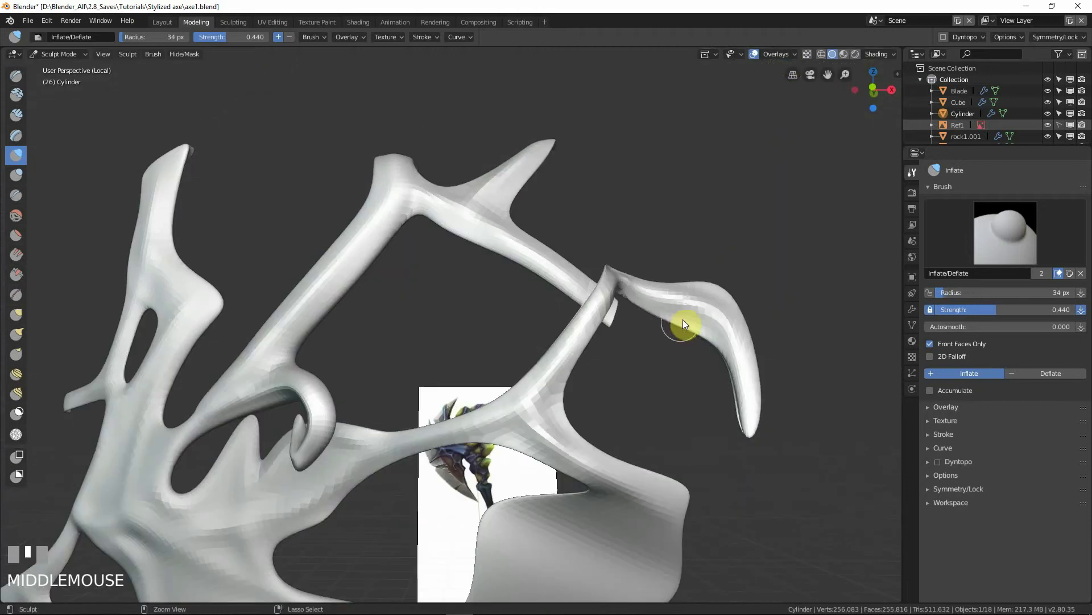
{"action": "left_click_drag", "start_coordinate": [683, 319], "coordinate": [721, 340], "text": "ctrl"}
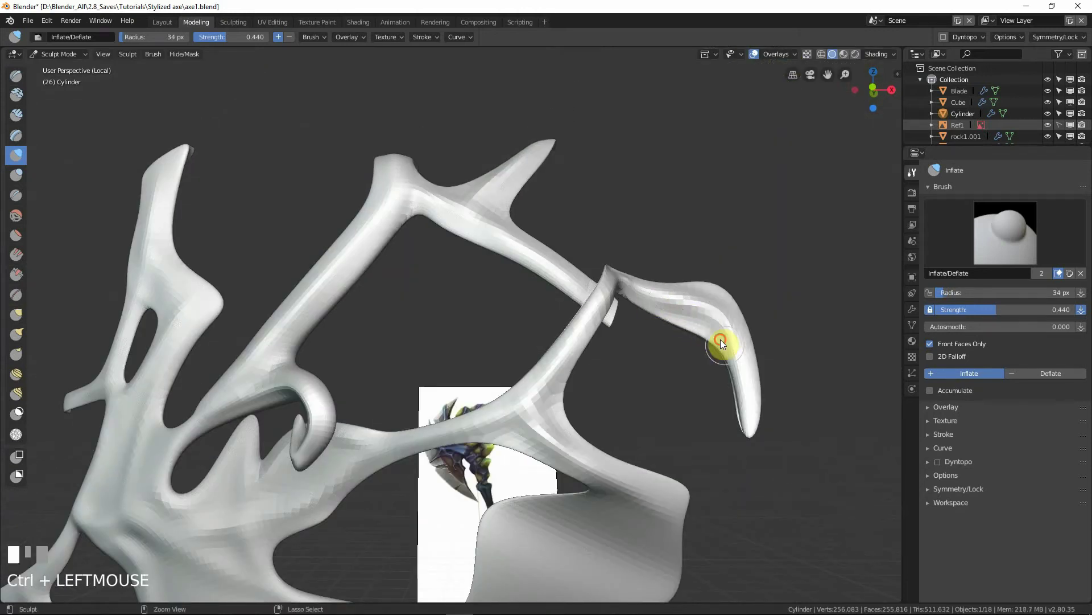
{"action": "middle_click_drag", "start_coordinate": [729, 340], "coordinate": [741, 302]}
{"action": "left_click", "coordinate": [742, 300], "text": "ctrl"}
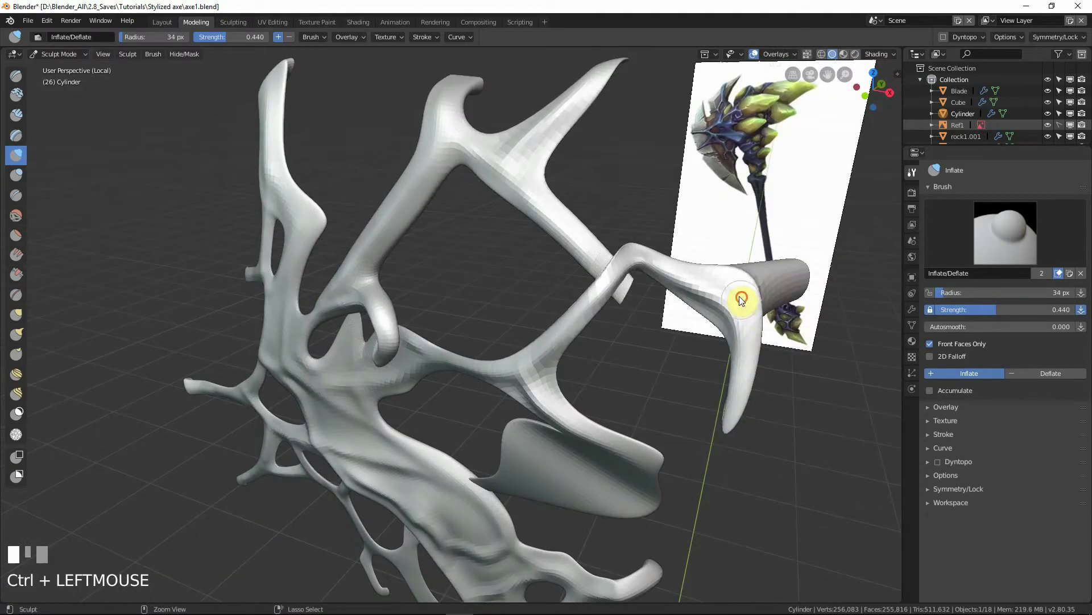
{"action": "mouse_move", "coordinate": [741, 297]}
{"action": "left_mouse_down", "text": "ctrl"}
{"action": "mouse_move", "coordinate": [691, 276]}
{"action": "mouse_move", "coordinate": [746, 344]}
{"action": "mouse_move", "coordinate": [724, 300]}
{"action": "left_mouse_up", "text": "ctrl"}
Step: Deflate grooves along the upper cross strut below the pointed prong and down the upper part of the diagonal strut
{"action": "mouse_move", "coordinate": [627, 278]}
{"action": "middle_mouse_down", "text": "shift"}
{"action": "mouse_move", "coordinate": [630, 255]}
{"action": "mouse_move", "coordinate": [648, 299]}
{"action": "mouse_move", "coordinate": [571, 279]}
{"action": "middle_mouse_up", "text": "shift"}
{"action": "mouse_move", "coordinate": [574, 278]}
{"action": "left_mouse_down", "text": "ctrl"}
{"action": "mouse_move", "coordinate": [540, 253]}
{"action": "mouse_move", "coordinate": [590, 272]}
{"action": "left_mouse_up", "text": "ctrl"}
{"action": "left_click_drag", "start_coordinate": [598, 277], "coordinate": [559, 254], "text": "ctrl"}
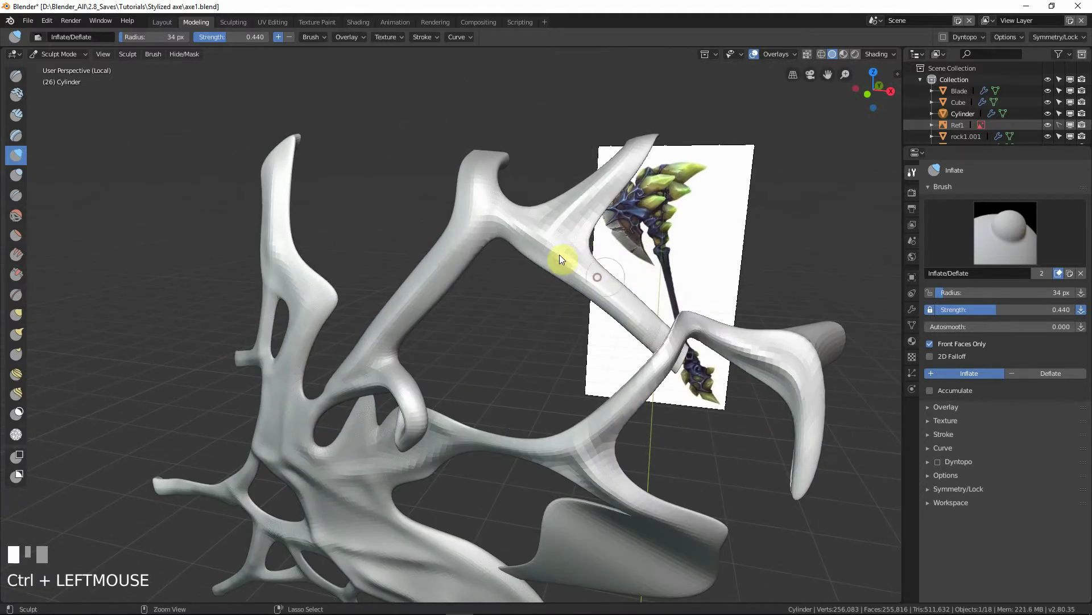
{"action": "mouse_move", "coordinate": [481, 244]}
{"action": "left_mouse_down", "text": "ctrl"}
{"action": "mouse_move", "coordinate": [409, 317]}
{"action": "mouse_move", "coordinate": [438, 287]}
{"action": "mouse_move", "coordinate": [428, 266]}
{"action": "left_mouse_up", "text": "ctrl"}
Step: From the front view, inflate the short side stub beside the narrow oval hole and the long horizontal branch below it
{"action": "mouse_move", "coordinate": [416, 300]}
{"action": "middle_mouse_down", "text": "shift"}
{"action": "mouse_move", "coordinate": [454, 303]}
{"action": "mouse_move", "coordinate": [408, 316]}
{"action": "mouse_move", "coordinate": [379, 273]}
{"action": "mouse_move", "coordinate": [404, 275]}
{"action": "middle_mouse_up", "text": "shift"}
{"action": "key", "text": "KP_1"}
{"action": "left_click", "coordinate": [390, 295]}
{"action": "left_click", "coordinate": [398, 327]}
{"action": "middle_click_drag", "start_coordinate": [398, 327], "coordinate": [421, 281], "text": "shift"}
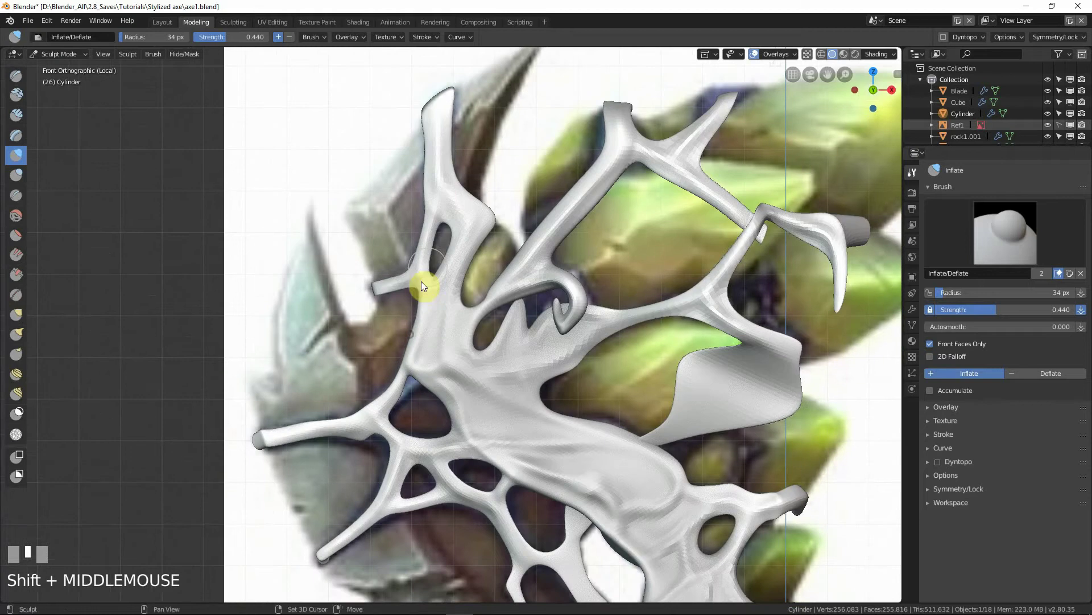
{"action": "left_click", "coordinate": [379, 292]}
{"action": "left_click_drag", "start_coordinate": [379, 292], "coordinate": [405, 286]}
{"action": "middle_click_drag", "start_coordinate": [309, 424], "coordinate": [353, 371], "text": "shift"}
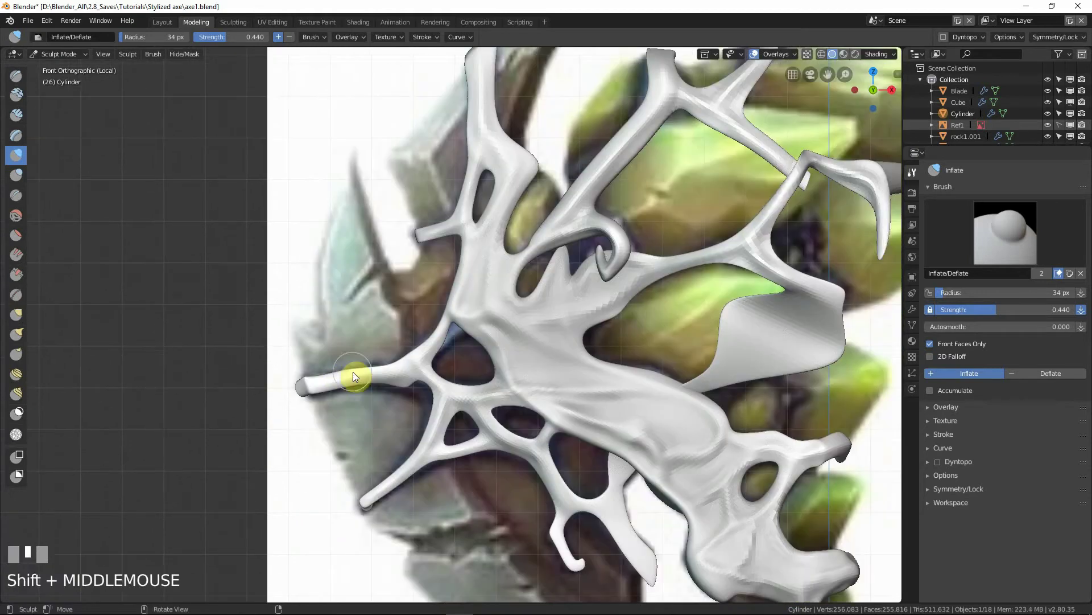
{"action": "left_click_drag", "start_coordinate": [317, 380], "coordinate": [428, 365]}
Step: Inflate the thin lower branches and connecting struts around the small holes, with the brush radius set to 20 px
{"action": "key", "text": "f"}
{"action": "left_click", "coordinate": [331, 382]}
{"action": "middle_click_drag", "start_coordinate": [419, 449], "coordinate": [422, 407], "text": "shift"}
{"action": "mouse_move", "coordinate": [421, 407]}
{"action": "left_mouse_down"}
{"action": "mouse_move", "coordinate": [405, 436]}
{"action": "mouse_move", "coordinate": [470, 402]}
{"action": "left_mouse_up"}
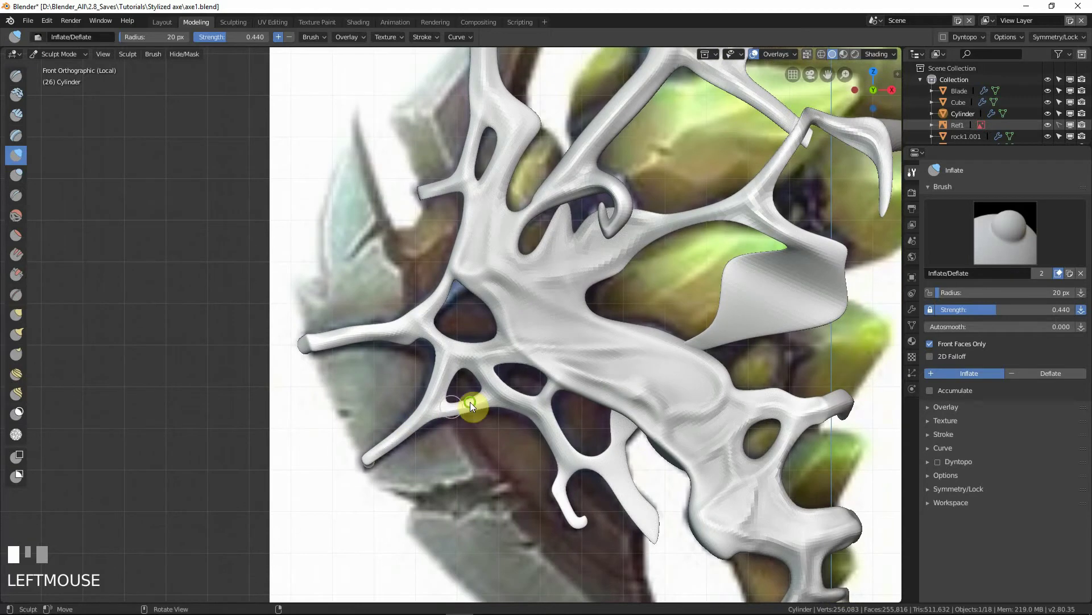
{"action": "middle_click_drag", "start_coordinate": [520, 419], "coordinate": [467, 383], "text": "shift"}
{"action": "mouse_move", "coordinate": [467, 384]}
{"action": "left_mouse_down"}
{"action": "mouse_move", "coordinate": [488, 382]}
{"action": "mouse_move", "coordinate": [527, 489]}
{"action": "mouse_move", "coordinate": [515, 442]}
{"action": "mouse_move", "coordinate": [567, 387]}
{"action": "left_mouse_up"}
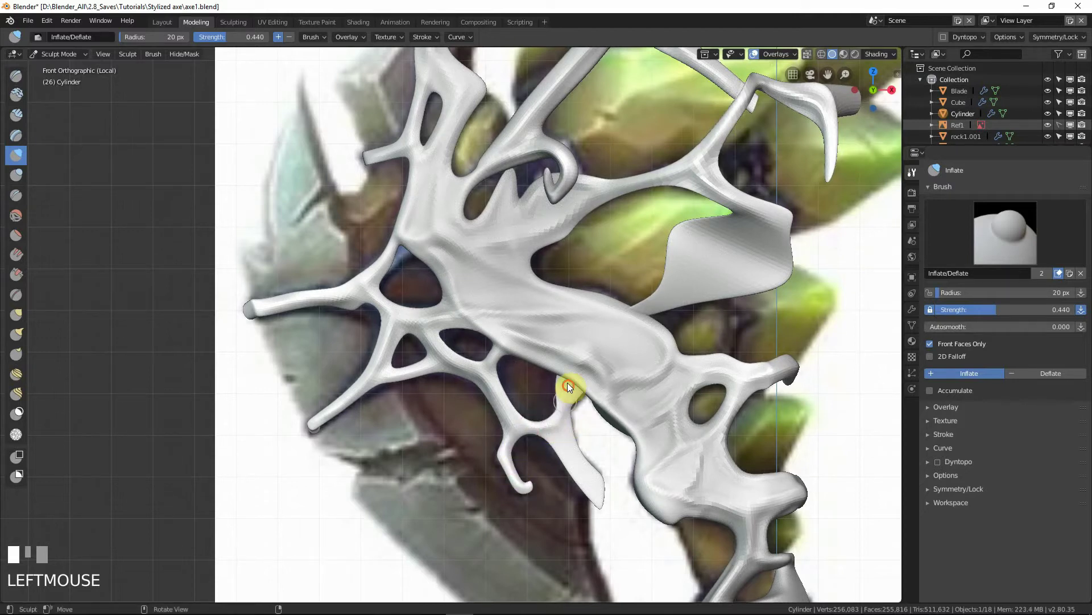
Step: Inflate the flat pointed prong up to the main body and the rounded stub above the handle, with the brush radius set to 37 px
{"action": "mouse_move", "coordinate": [568, 382]}
{"action": "middle_mouse_down", "text": "shift"}
{"action": "mouse_move", "coordinate": [536, 378]}
{"action": "mouse_move", "coordinate": [536, 356]}
{"action": "middle_mouse_up", "text": "shift"}
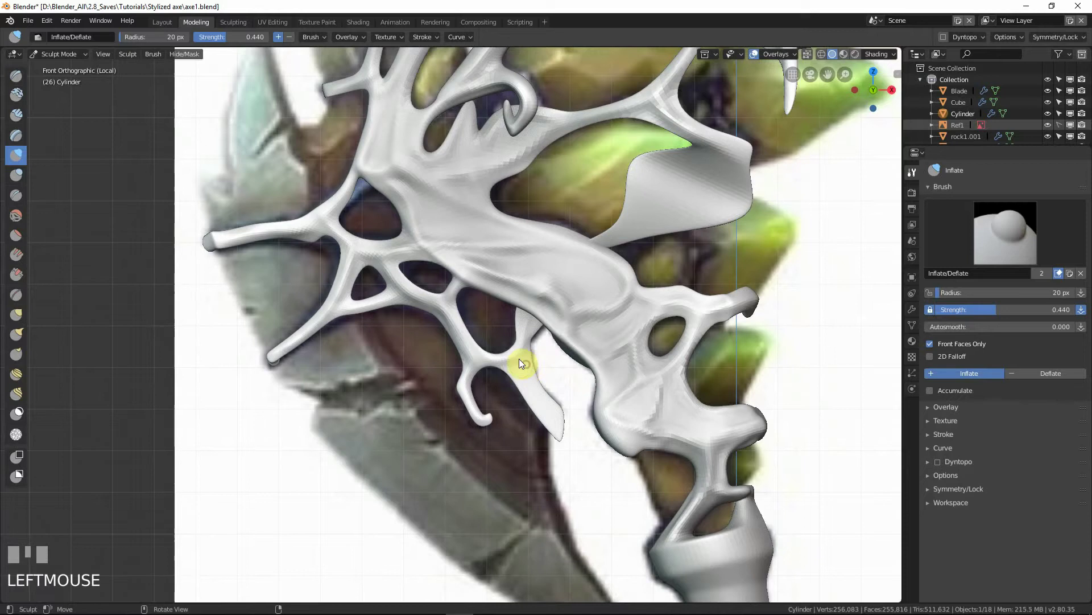
{"action": "key", "text": "f"}
{"action": "left_click", "coordinate": [526, 375]}
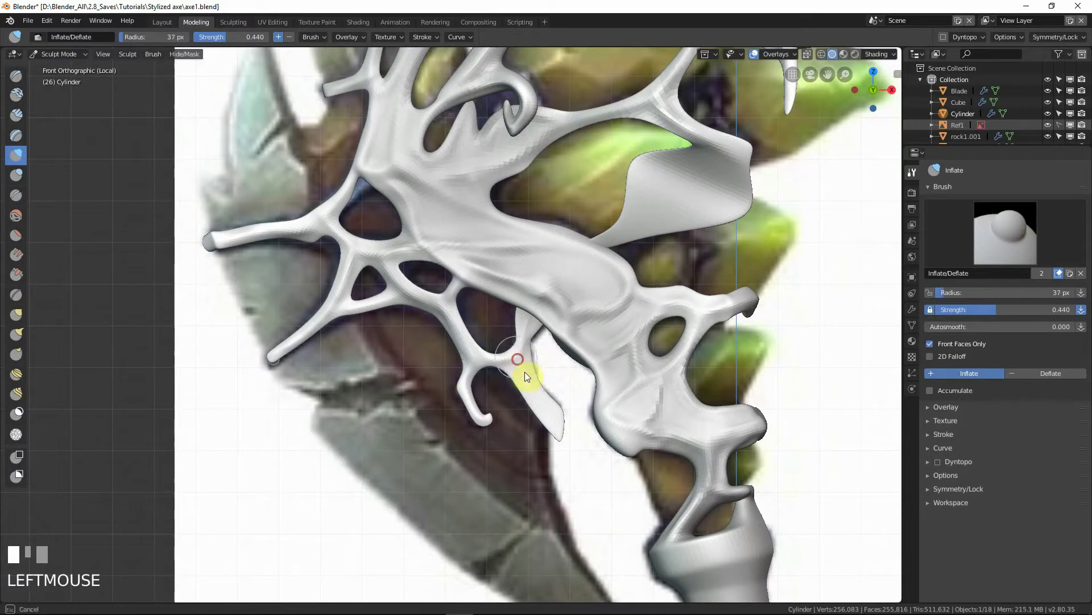
{"action": "mouse_move", "coordinate": [525, 373]}
{"action": "left_mouse_down"}
{"action": "mouse_move", "coordinate": [555, 424]}
{"action": "mouse_move", "coordinate": [524, 341]}
{"action": "mouse_move", "coordinate": [525, 312]}
{"action": "left_mouse_up"}
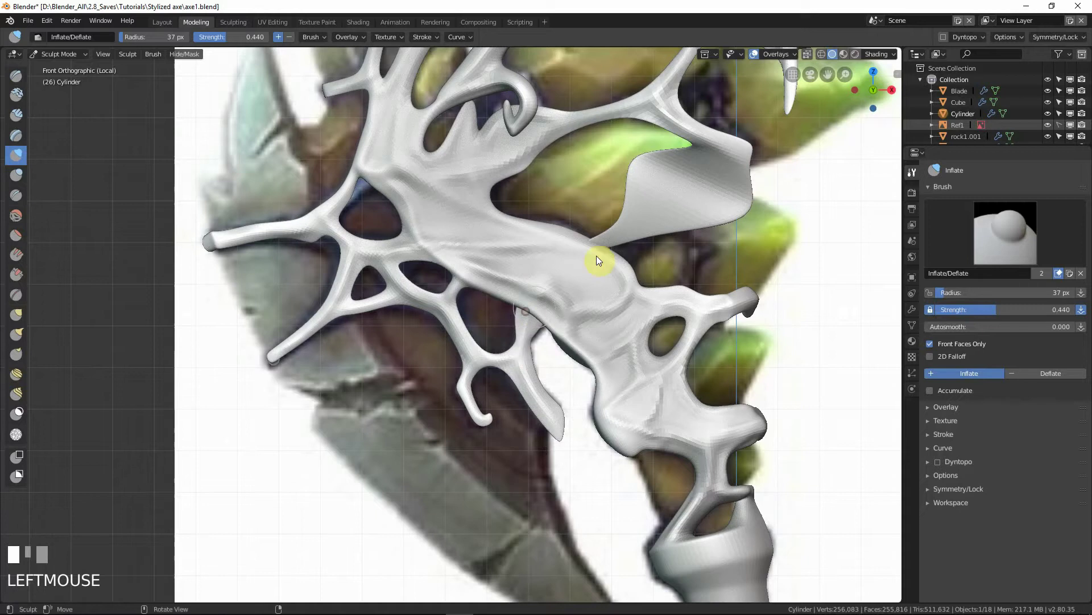
{"action": "middle_click_drag", "start_coordinate": [605, 239], "coordinate": [578, 359], "text": "shift"}
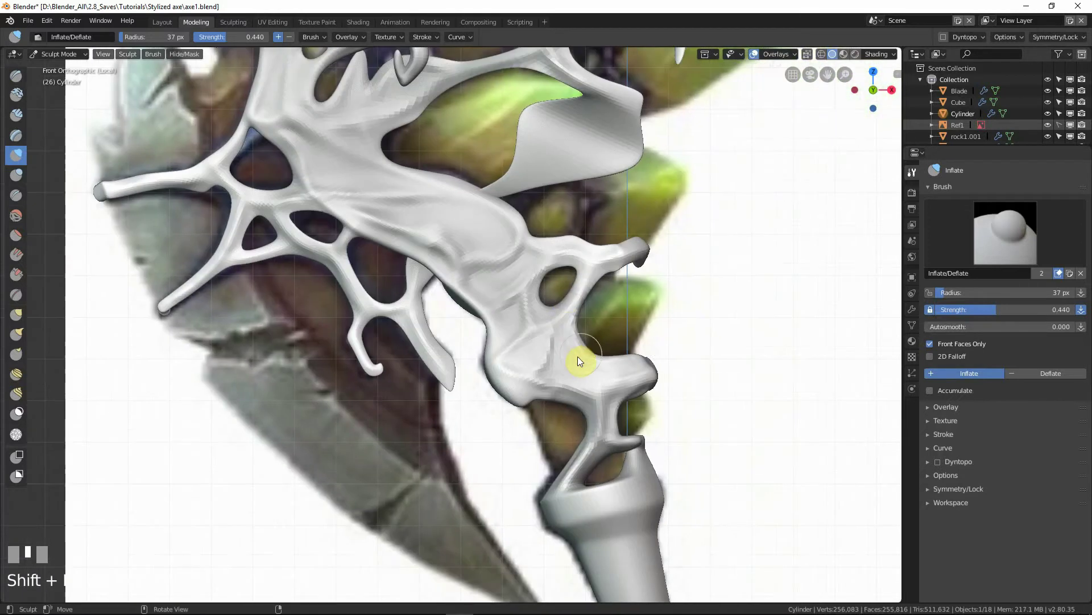
{"action": "left_click_drag", "start_coordinate": [579, 361], "coordinate": [595, 370]}
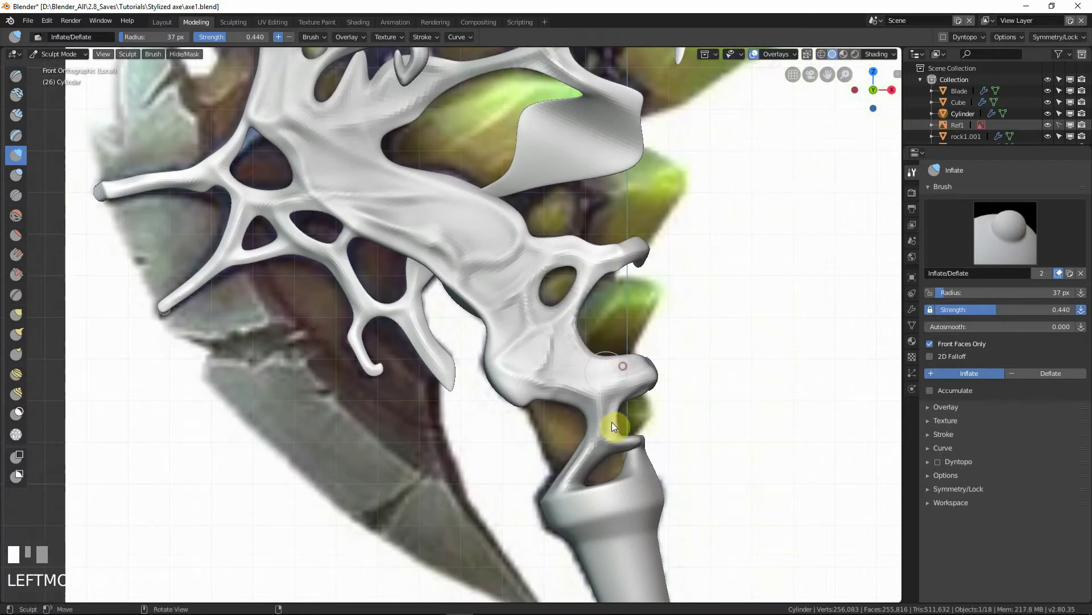
Step: Inflate lengthwise ridges across the curled leaf-shaped plate and deflate a groove between them
{"action": "middle_click_drag", "start_coordinate": [544, 193], "coordinate": [527, 278], "text": "shift"}
{"action": "left_click_drag", "start_coordinate": [484, 280], "coordinate": [618, 228]}
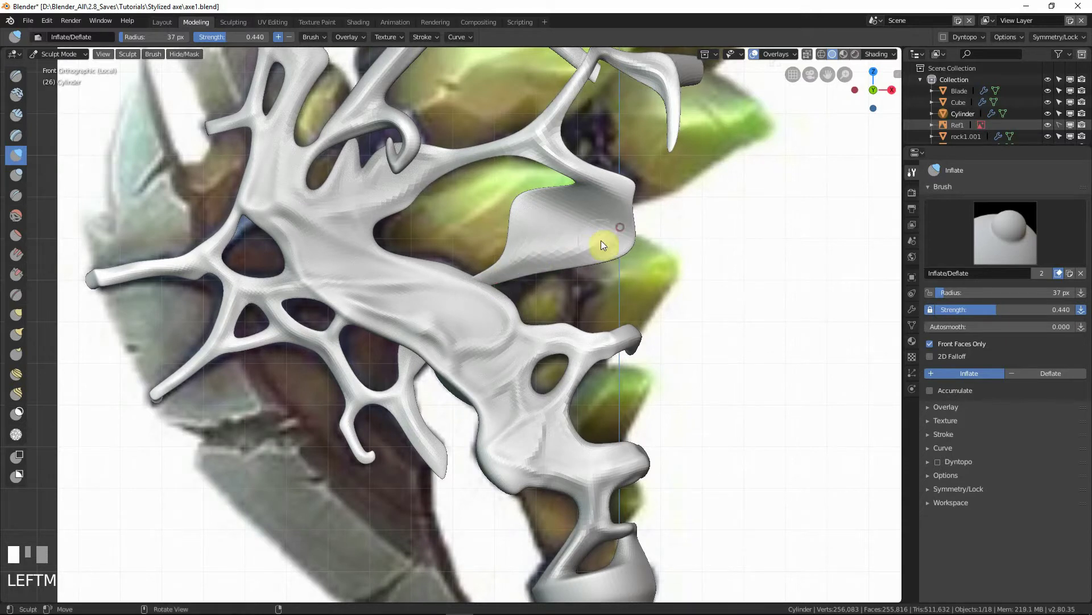
{"action": "left_click_drag", "start_coordinate": [519, 265], "coordinate": [624, 210]}
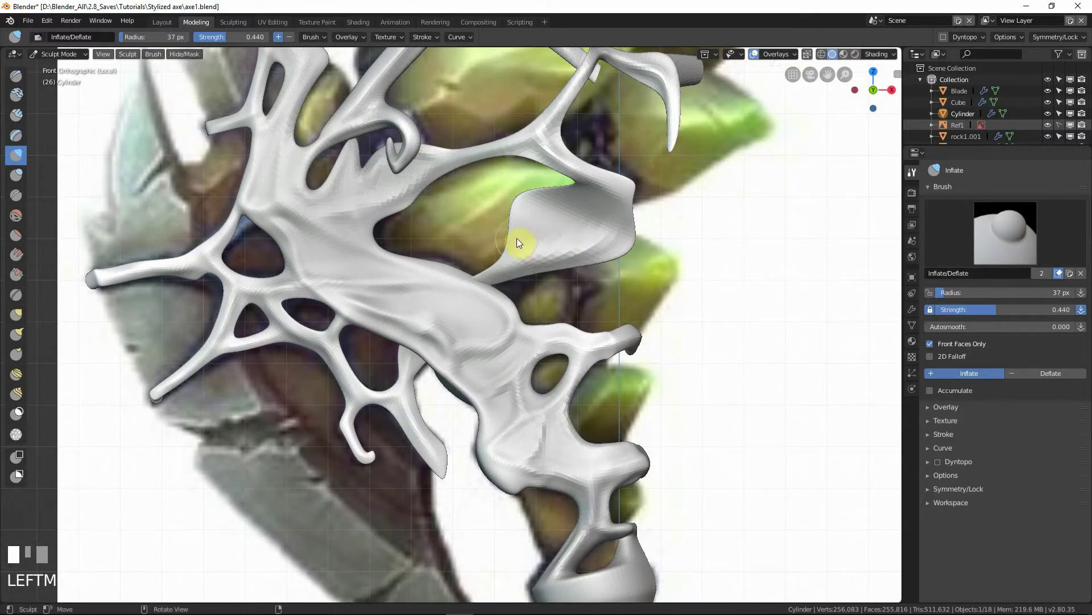
{"action": "left_click_drag", "start_coordinate": [528, 241], "coordinate": [601, 195]}
{"action": "mouse_move", "coordinate": [541, 213]}
{"action": "left_mouse_down"}
{"action": "mouse_move", "coordinate": [609, 189]}
{"action": "mouse_move", "coordinate": [623, 231]}
{"action": "mouse_move", "coordinate": [553, 226]}
{"action": "mouse_move", "coordinate": [594, 218]}
{"action": "left_mouse_up"}
{"action": "left_click_drag", "start_coordinate": [537, 240], "coordinate": [596, 212], "text": "ctrl"}
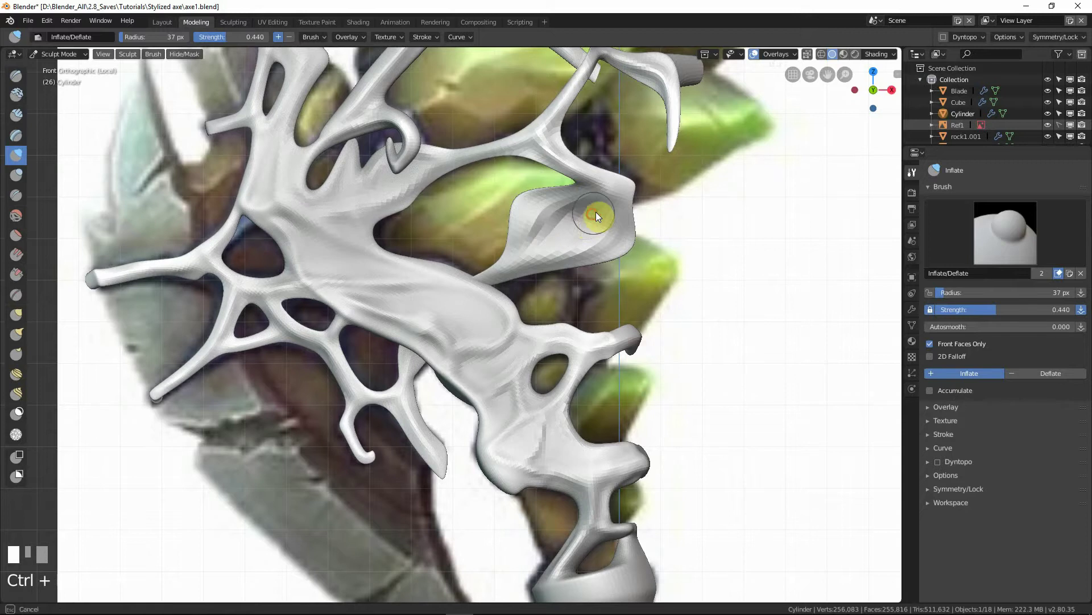
Step: Thicken the creased surface and rim of the leaf-shaped plate with the Inflate brush
{"action": "middle_click_drag", "start_coordinate": [604, 219], "coordinate": [609, 207]}
{"action": "mouse_move", "coordinate": [586, 239]}
{"action": "left_mouse_down"}
{"action": "mouse_move", "coordinate": [628, 227]}
{"action": "mouse_move", "coordinate": [718, 153]}
{"action": "mouse_move", "coordinate": [695, 132]}
{"action": "mouse_move", "coordinate": [721, 154]}
{"action": "mouse_move", "coordinate": [709, 200]}
{"action": "mouse_move", "coordinate": [614, 234]}
{"action": "mouse_move", "coordinate": [674, 201]}
{"action": "left_mouse_up"}
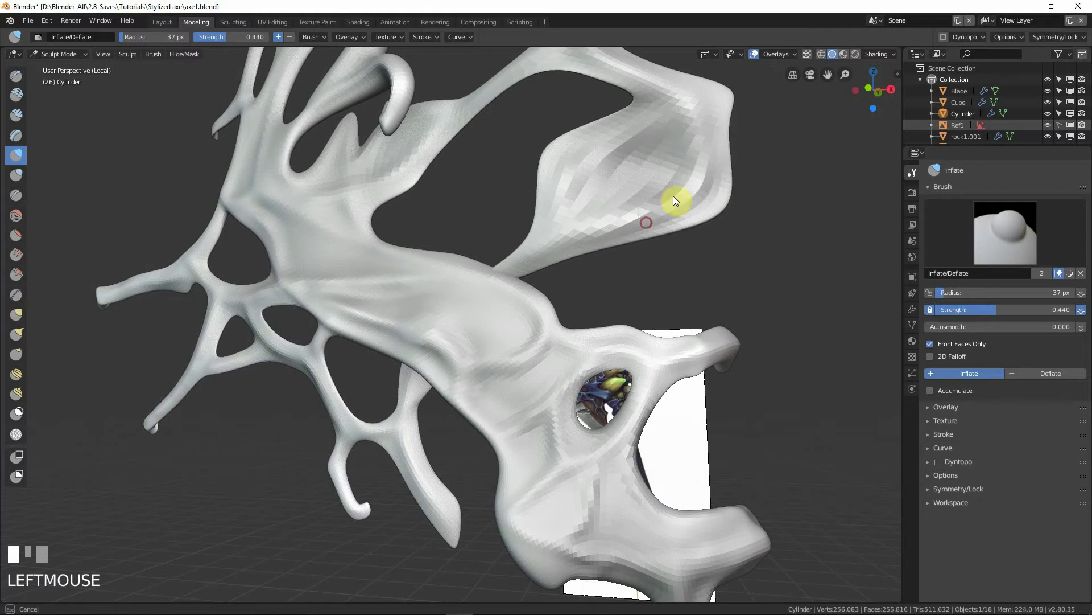
{"action": "mouse_move", "coordinate": [693, 131]}
{"action": "left_mouse_down"}
{"action": "mouse_move", "coordinate": [686, 107]}
{"action": "mouse_move", "coordinate": [695, 176]}
{"action": "mouse_move", "coordinate": [642, 158]}
{"action": "mouse_move", "coordinate": [624, 139]}
{"action": "mouse_move", "coordinate": [592, 165]}
{"action": "mouse_move", "coordinate": [607, 219]}
{"action": "left_mouse_up"}
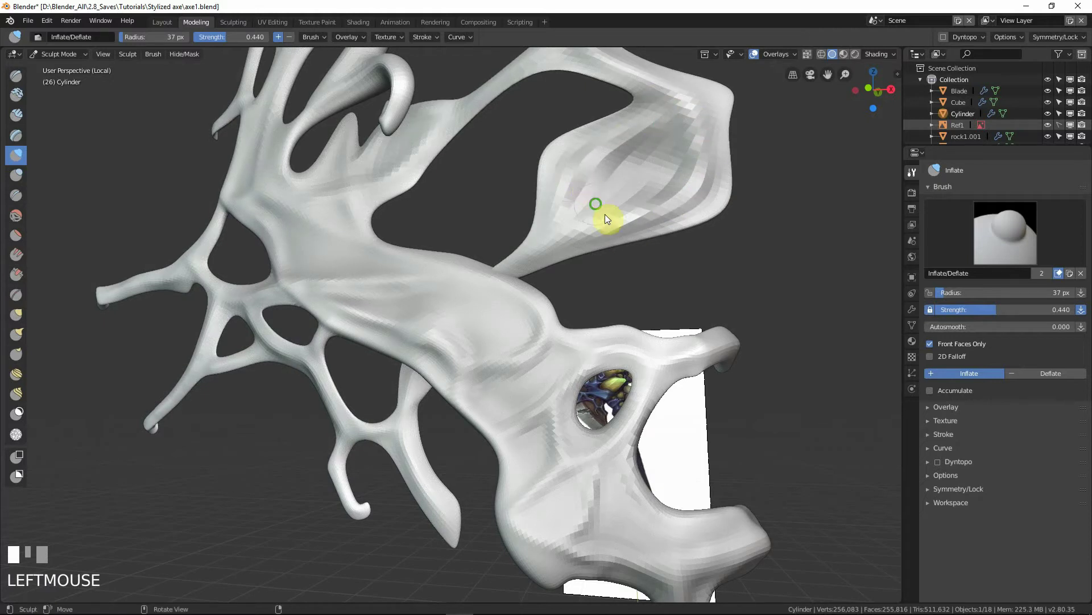
{"action": "middle_click_drag", "start_coordinate": [607, 220], "coordinate": [629, 133]}
{"action": "mouse_move", "coordinate": [629, 132]}
{"action": "left_mouse_down"}
{"action": "mouse_move", "coordinate": [536, 231]}
{"action": "mouse_move", "coordinate": [586, 210]}
{"action": "left_mouse_up"}
Step: Inflate the stub and neighbouring spike at the tip of the upper forked branch
{"action": "mouse_move", "coordinate": [582, 243]}
{"action": "middle_mouse_down", "text": "ctrl"}
{"action": "mouse_move", "coordinate": [564, 255]}
{"action": "mouse_move", "coordinate": [575, 213]}
{"action": "mouse_move", "coordinate": [614, 207]}
{"action": "mouse_move", "coordinate": [453, 215]}
{"action": "mouse_move", "coordinate": [472, 187]}
{"action": "mouse_move", "coordinate": [473, 273]}
{"action": "mouse_move", "coordinate": [407, 268]}
{"action": "mouse_move", "coordinate": [399, 293]}
{"action": "middle_mouse_up", "text": "ctrl"}
{"action": "key", "text": "KP_1"}
{"action": "left_click", "coordinate": [397, 298]}
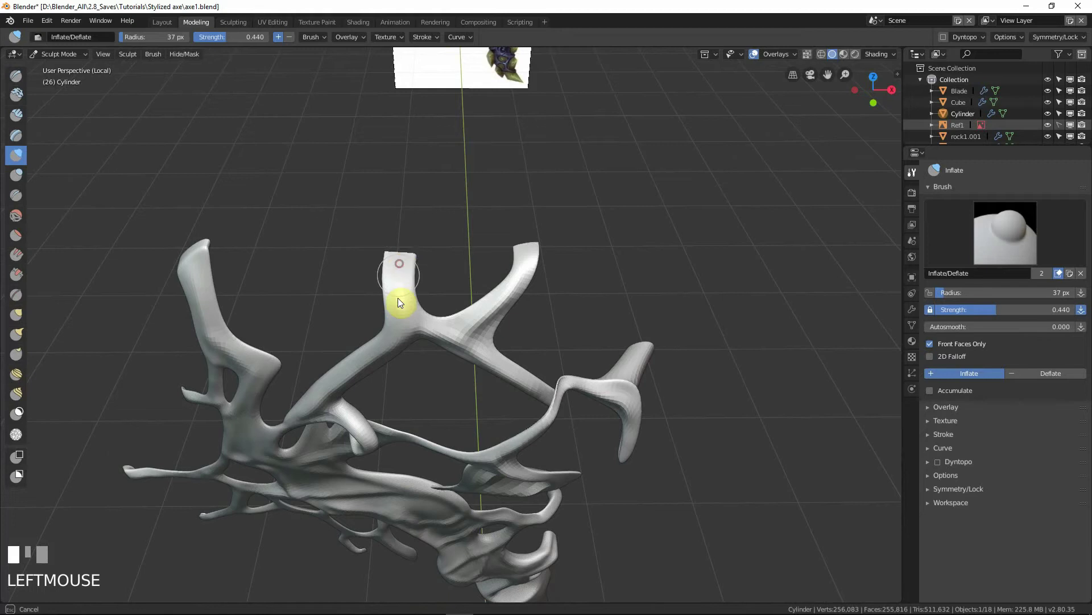
{"action": "mouse_move", "coordinate": [404, 249]}
{"action": "left_mouse_down"}
{"action": "mouse_move", "coordinate": [398, 257]}
{"action": "mouse_move", "coordinate": [436, 268]}
{"action": "mouse_move", "coordinate": [521, 282]}
{"action": "mouse_move", "coordinate": [528, 247]}
{"action": "mouse_move", "coordinate": [519, 288]}
{"action": "left_mouse_up"}
{"action": "mouse_move", "coordinate": [520, 288]}
{"action": "middle_mouse_down"}
{"action": "mouse_move", "coordinate": [575, 317]}
{"action": "mouse_move", "coordinate": [609, 370]}
{"action": "mouse_move", "coordinate": [605, 389]}
{"action": "middle_mouse_up"}
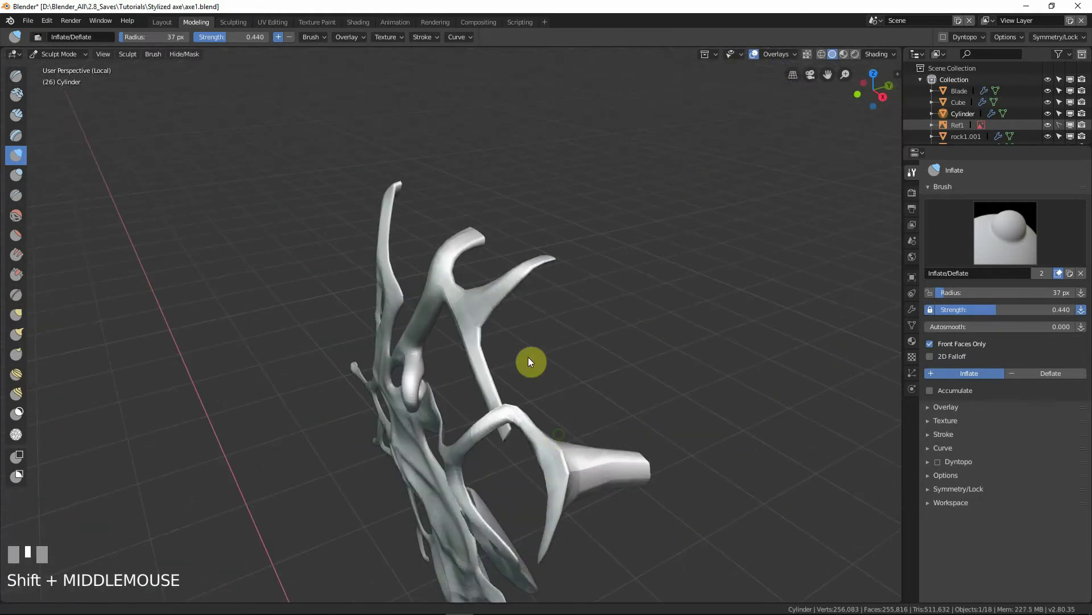
Step: Inflate the side of the claw-shaped horn along its bend and thick base
{"action": "middle_click_drag", "start_coordinate": [527, 361], "coordinate": [504, 290]}
{"action": "left_click_drag", "start_coordinate": [504, 290], "coordinate": [488, 307]}
{"action": "middle_click_drag", "start_coordinate": [488, 307], "coordinate": [497, 251]}
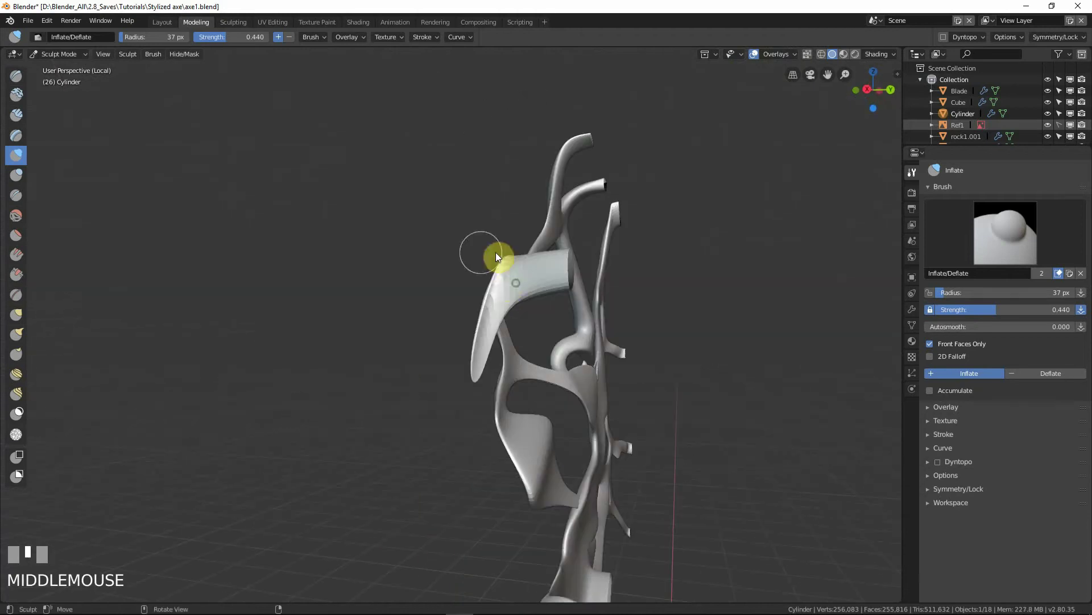
{"action": "mouse_move", "coordinate": [496, 252]}
{"action": "left_mouse_down"}
{"action": "mouse_move", "coordinate": [520, 267]}
{"action": "mouse_move", "coordinate": [484, 313]}
{"action": "mouse_move", "coordinate": [494, 302]}
{"action": "mouse_move", "coordinate": [481, 337]}
{"action": "mouse_move", "coordinate": [531, 265]}
{"action": "left_mouse_up"}
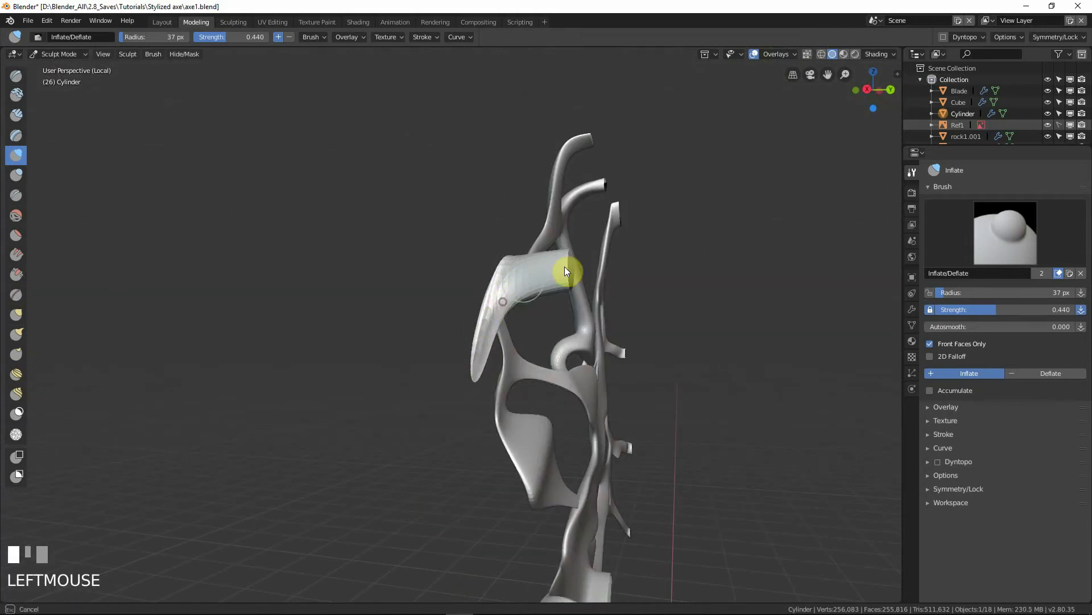
{"action": "middle_click_drag", "start_coordinate": [565, 267], "coordinate": [529, 288]}
{"action": "mouse_move", "coordinate": [518, 277]}
{"action": "left_mouse_down"}
{"action": "mouse_move", "coordinate": [553, 272]}
{"action": "mouse_move", "coordinate": [553, 290]}
{"action": "mouse_move", "coordinate": [573, 268]}
{"action": "left_mouse_up"}
{"action": "middle_click_drag", "start_coordinate": [573, 268], "coordinate": [532, 281]}
{"action": "left_click", "coordinate": [524, 285]}
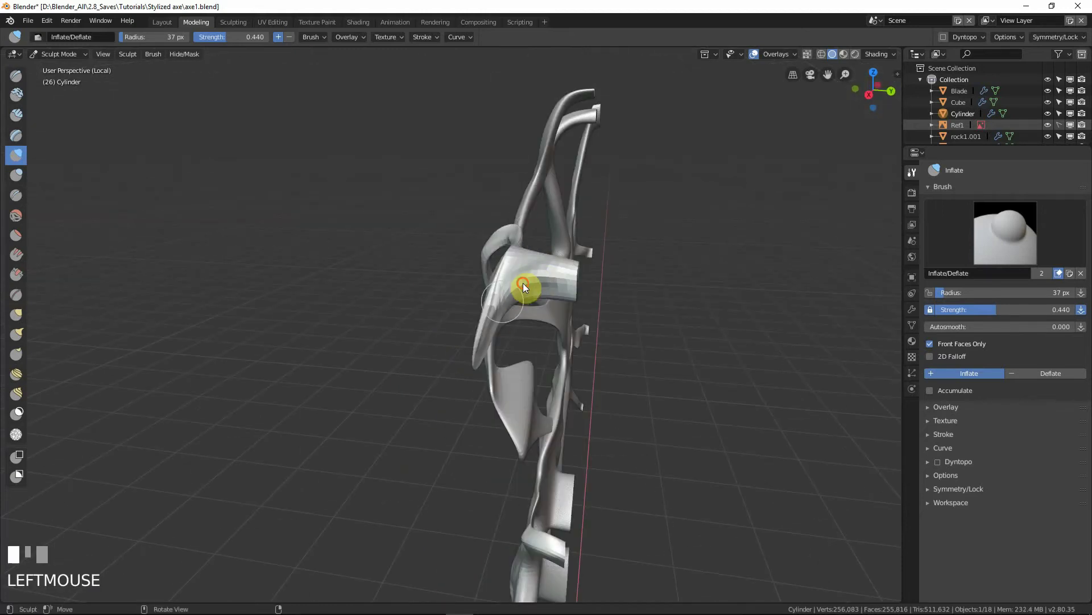
Step: Shape the underside of the claw-shaped horn by alternating inflating and deflating strokes along its base
{"action": "mouse_move", "coordinate": [476, 350]}
{"action": "middle_mouse_down"}
{"action": "mouse_move", "coordinate": [497, 313]}
{"action": "mouse_move", "coordinate": [598, 396]}
{"action": "mouse_move", "coordinate": [505, 361]}
{"action": "mouse_move", "coordinate": [467, 271]}
{"action": "mouse_move", "coordinate": [518, 254]}
{"action": "middle_mouse_up"}
{"action": "left_click", "coordinate": [486, 344]}
{"action": "mouse_move", "coordinate": [517, 256]}
{"action": "left_mouse_down"}
{"action": "mouse_move", "coordinate": [509, 245]}
{"action": "mouse_move", "coordinate": [578, 295]}
{"action": "mouse_move", "coordinate": [531, 244]}
{"action": "mouse_move", "coordinate": [534, 285]}
{"action": "left_mouse_up"}
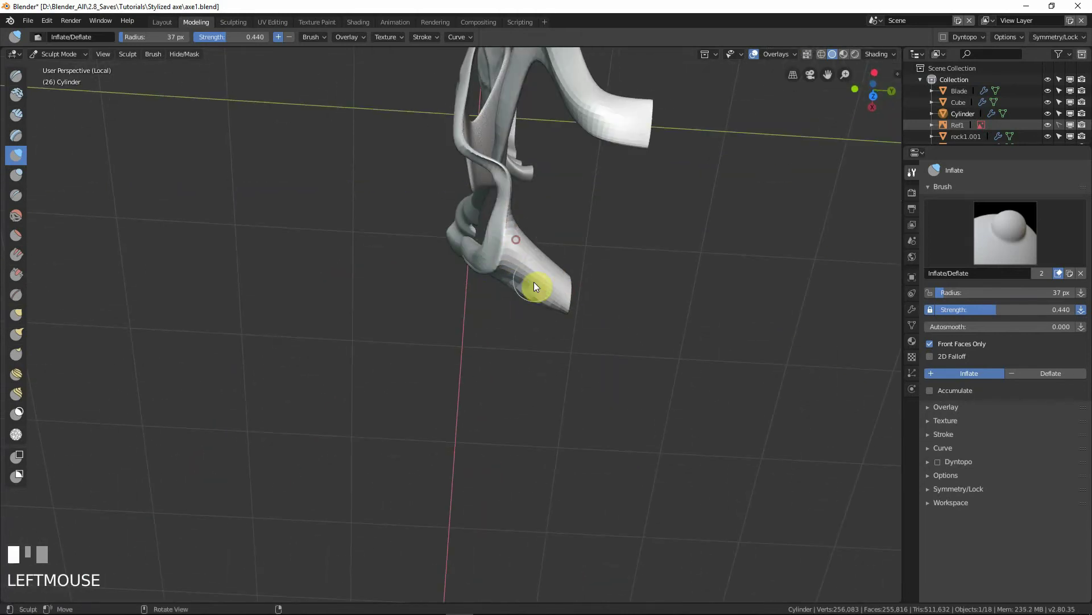
{"action": "left_click", "coordinate": [534, 257], "text": "ctrl"}
{"action": "middle_click_drag", "start_coordinate": [534, 258], "coordinate": [515, 251]}
{"action": "mouse_move", "coordinate": [487, 259]}
{"action": "left_mouse_down"}
{"action": "mouse_move", "coordinate": [558, 242]}
{"action": "mouse_move", "coordinate": [530, 275]}
{"action": "mouse_move", "coordinate": [551, 265]}
{"action": "left_mouse_up"}
{"action": "left_click_drag", "start_coordinate": [539, 269], "coordinate": [576, 229], "text": "ctrl"}
{"action": "mouse_move", "coordinate": [576, 229]}
{"action": "middle_mouse_down"}
{"action": "mouse_move", "coordinate": [550, 240]}
{"action": "mouse_move", "coordinate": [535, 231]}
{"action": "mouse_move", "coordinate": [557, 277]}
{"action": "mouse_move", "coordinate": [549, 219]}
{"action": "mouse_move", "coordinate": [539, 251]}
{"action": "mouse_move", "coordinate": [520, 229]}
{"action": "middle_mouse_up"}
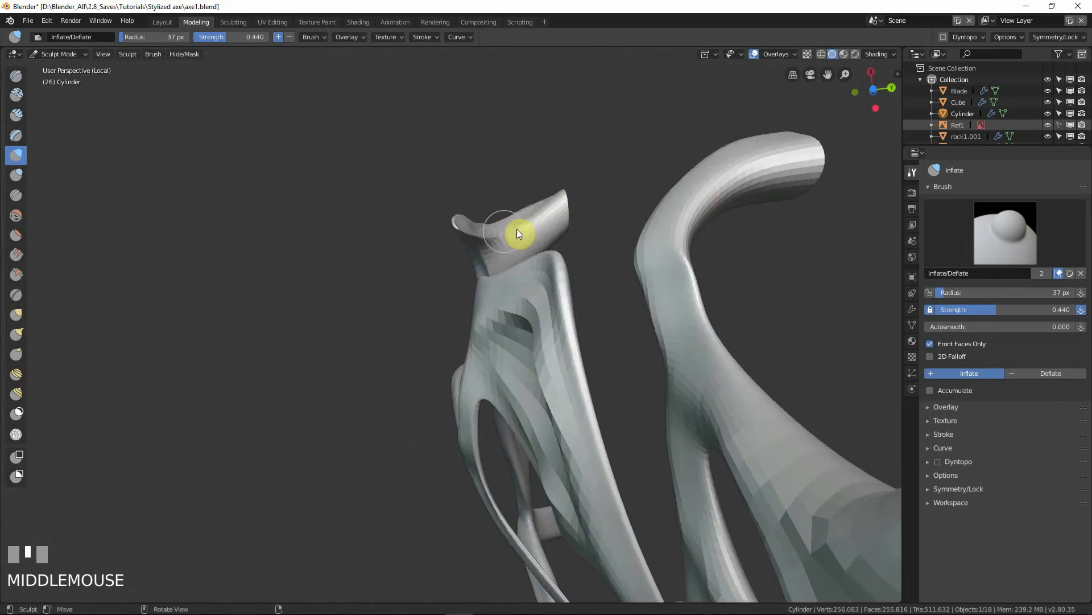
{"action": "left_click_drag", "start_coordinate": [542, 214], "coordinate": [499, 257]}
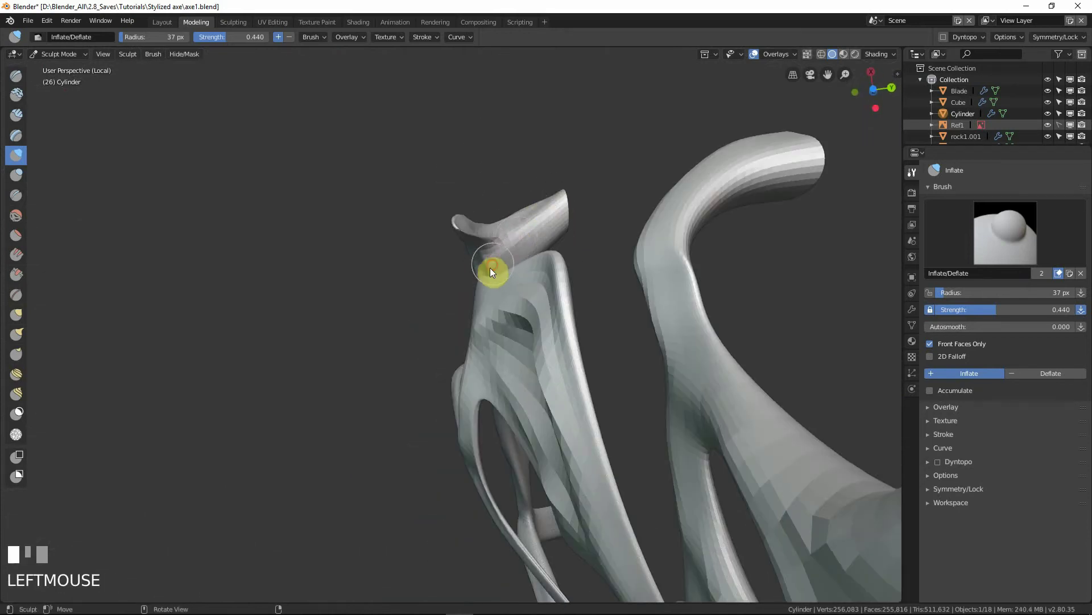
{"action": "mouse_move", "coordinate": [559, 222]}
{"action": "left_mouse_down", "text": "ctrl"}
{"action": "mouse_move", "coordinate": [492, 268]}
{"action": "mouse_move", "coordinate": [556, 235]}
{"action": "left_mouse_up", "text": "ctrl"}
Step: Inflate the upper diagonal strut and the spike rising from it
{"action": "middle_click_drag", "start_coordinate": [555, 234], "coordinate": [637, 287]}
{"action": "middle_click_drag", "start_coordinate": [541, 319], "coordinate": [523, 297]}
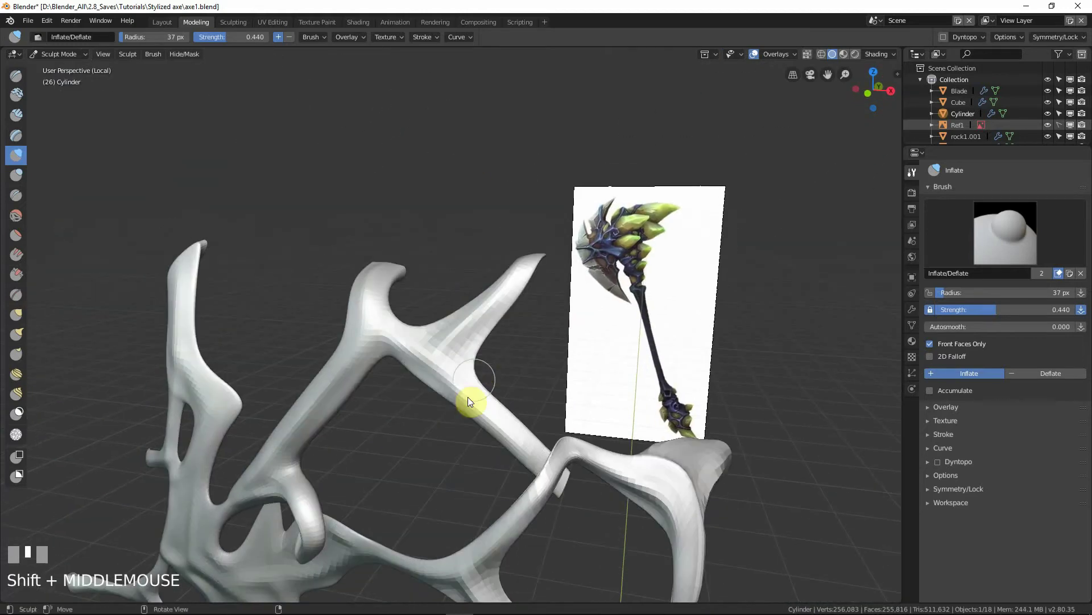
{"action": "mouse_move", "coordinate": [463, 398]}
{"action": "left_mouse_down"}
{"action": "mouse_move", "coordinate": [500, 419]}
{"action": "mouse_move", "coordinate": [450, 354]}
{"action": "mouse_move", "coordinate": [492, 306]}
{"action": "left_mouse_up"}
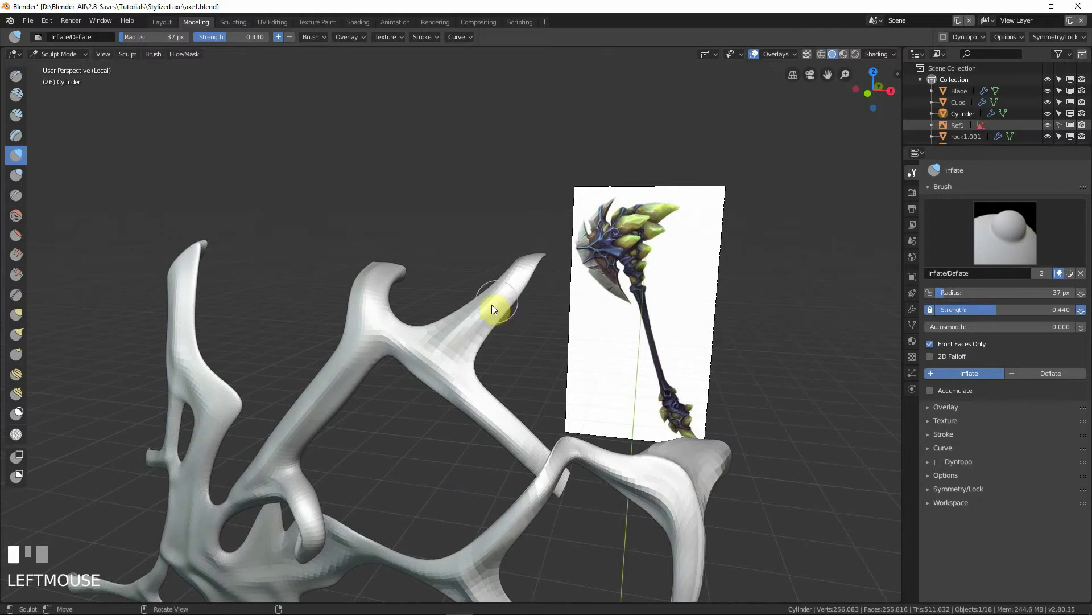
Step: Set the Inflate brush radius to 30 px, build up the upper fork, and deflate the inside of its joint
{"action": "key", "text": "f"}
{"action": "left_click", "coordinate": [482, 310]}
{"action": "middle_click_drag", "start_coordinate": [483, 310], "coordinate": [397, 362]}
{"action": "mouse_move", "coordinate": [397, 362]}
{"action": "left_mouse_down"}
{"action": "mouse_move", "coordinate": [373, 326]}
{"action": "mouse_move", "coordinate": [419, 353]}
{"action": "mouse_move", "coordinate": [367, 275]}
{"action": "mouse_move", "coordinate": [374, 245]}
{"action": "mouse_move", "coordinate": [405, 336]}
{"action": "left_mouse_up"}
{"action": "middle_click_drag", "start_coordinate": [405, 336], "coordinate": [465, 241]}
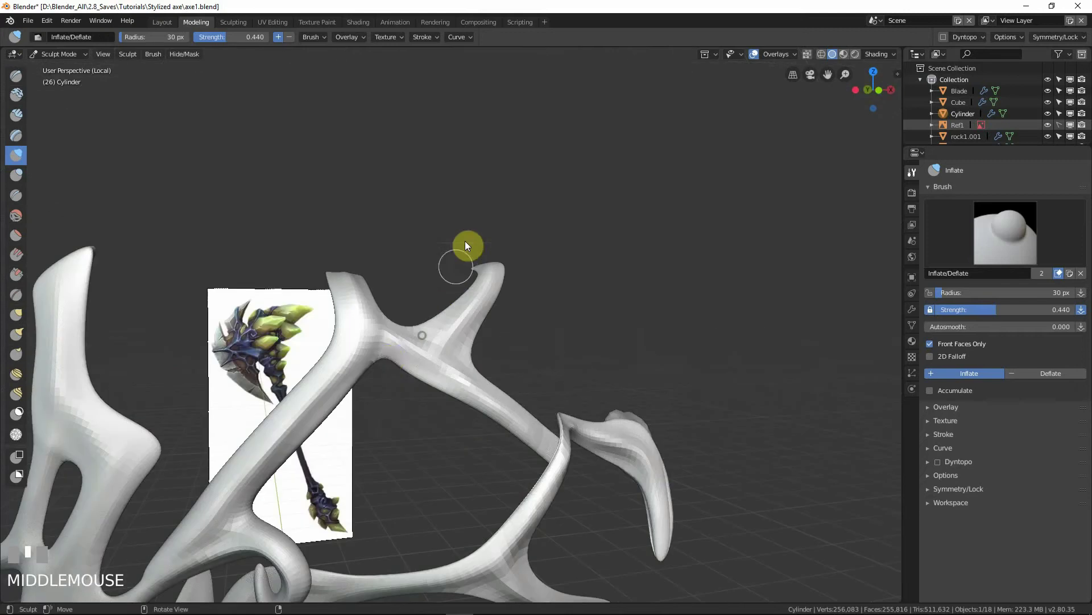
{"action": "left_click_drag", "start_coordinate": [387, 346], "coordinate": [366, 359], "text": "ctrl"}
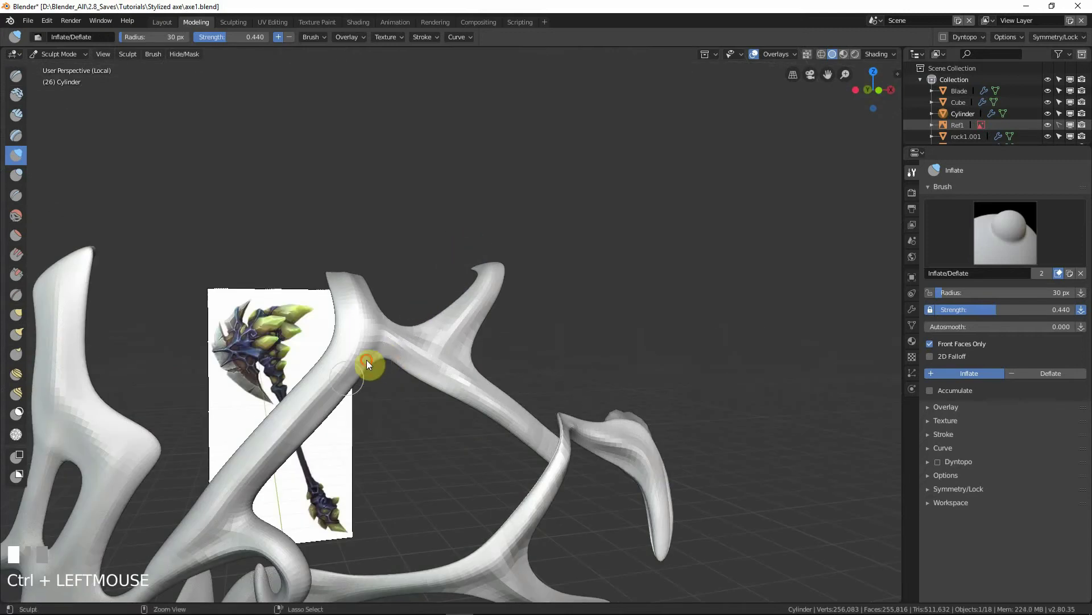
{"action": "mouse_move", "coordinate": [366, 359]}
{"action": "middle_mouse_down", "text": "ctrl"}
{"action": "mouse_move", "coordinate": [378, 410]}
{"action": "mouse_move", "coordinate": [434, 429]}
{"action": "mouse_move", "coordinate": [514, 313]}
{"action": "mouse_move", "coordinate": [470, 328]}
{"action": "middle_mouse_up", "text": "ctrl"}
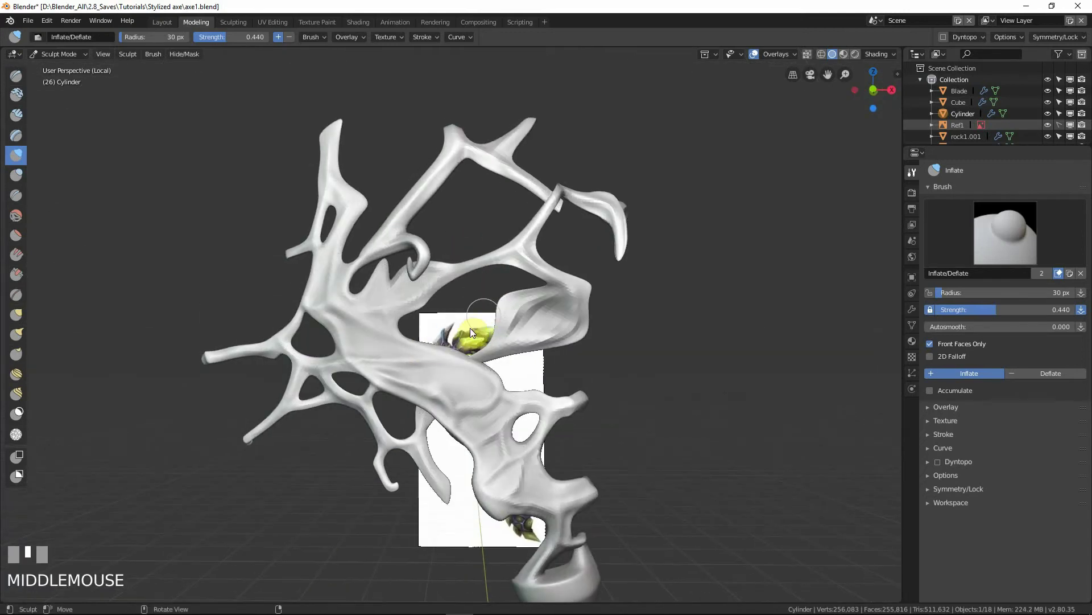
Step: Inflate the edge of the central body around the large opening from the front view, using a 37 px Inflate brush
{"action": "key", "text": "KP_1"}
{"action": "middle_click_drag", "start_coordinate": [422, 381], "coordinate": [408, 294], "text": "ctrl"}
{"action": "key", "text": "g"}
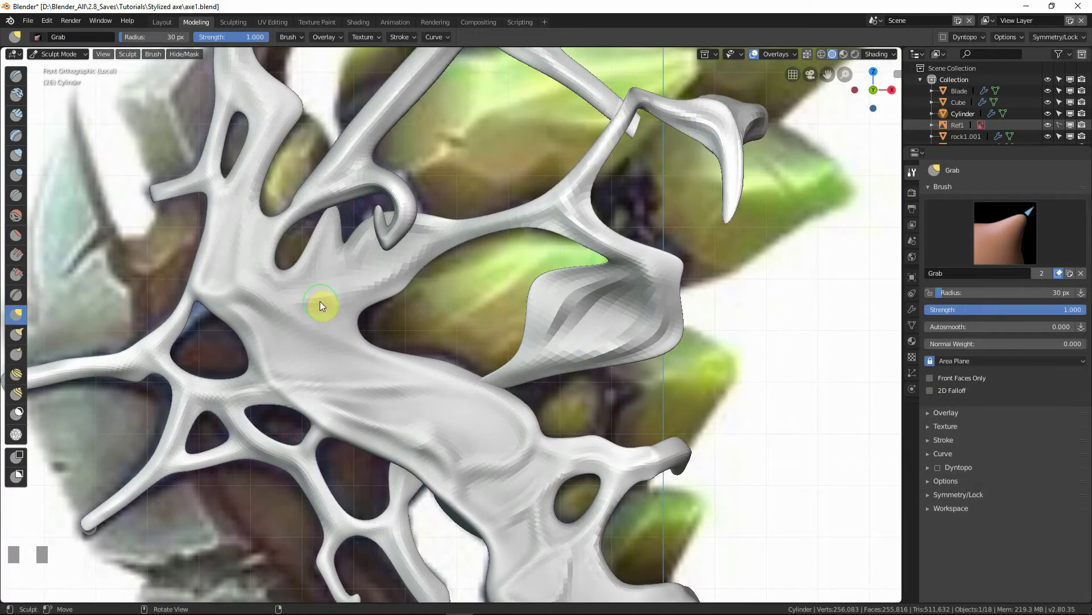
{"action": "key", "text": "f"}
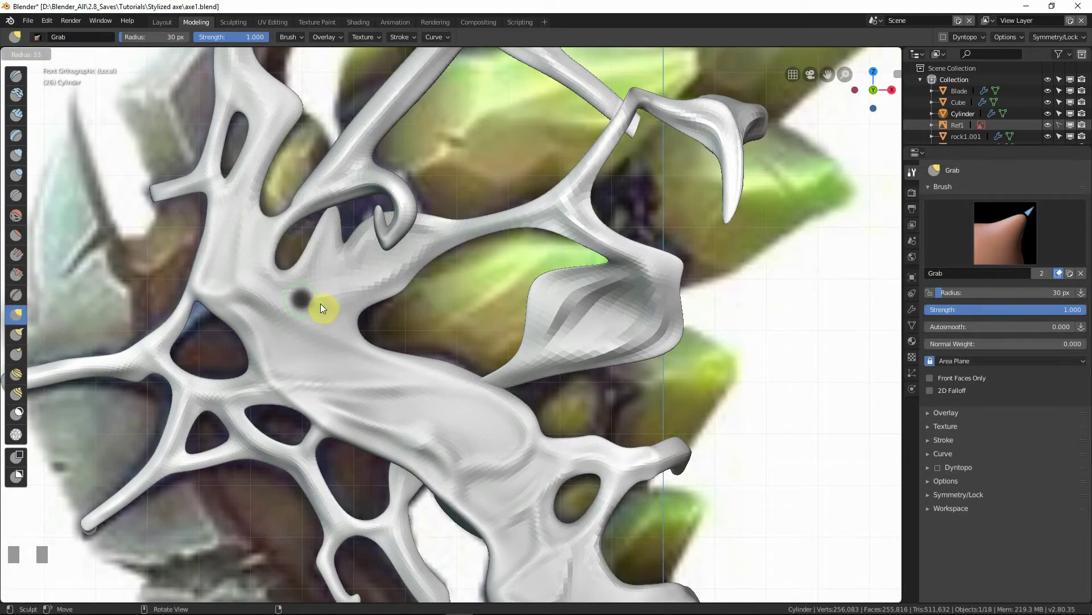
{"action": "left_click", "coordinate": [319, 304]}
{"action": "key", "text": "i"}
{"action": "mouse_move", "coordinate": [292, 302]}
{"action": "left_mouse_down"}
{"action": "mouse_move", "coordinate": [343, 294]}
{"action": "mouse_move", "coordinate": [347, 337]}
{"action": "mouse_move", "coordinate": [421, 366]}
{"action": "left_mouse_up"}
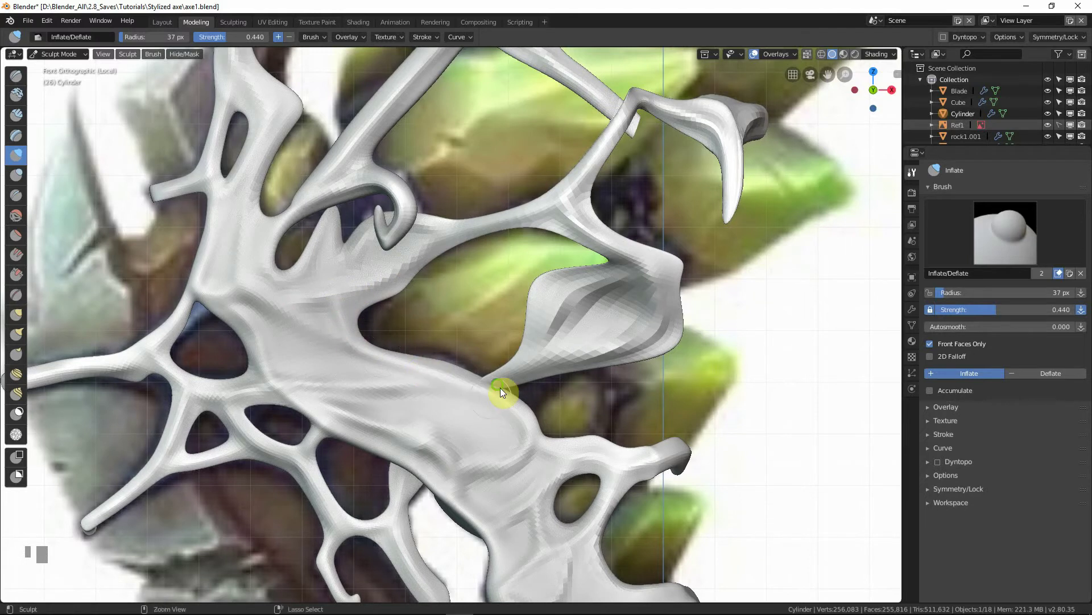
Step: Set the Inflate brush radius to 24 px and inflate the concave edge between the two lower prongs
{"action": "mouse_move", "coordinate": [500, 387]}
{"action": "middle_mouse_down", "text": "ctrl"}
{"action": "mouse_move", "coordinate": [474, 367]}
{"action": "mouse_move", "coordinate": [470, 403]}
{"action": "middle_mouse_up", "text": "ctrl"}
{"action": "key", "text": "KP_1"}
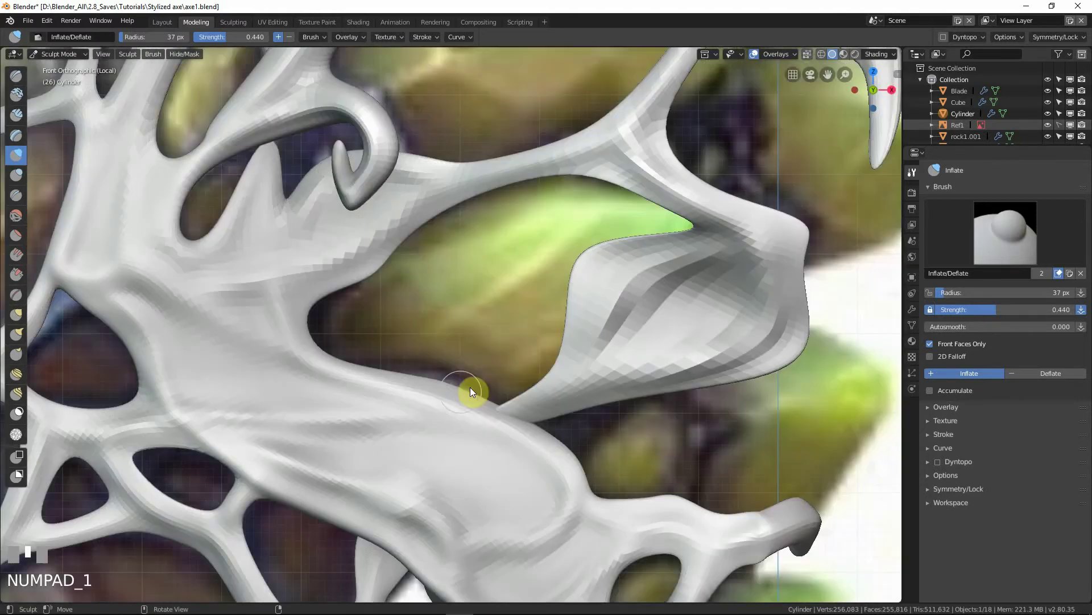
{"action": "middle_click_drag", "start_coordinate": [447, 355], "coordinate": [482, 310], "text": "ctrl"}
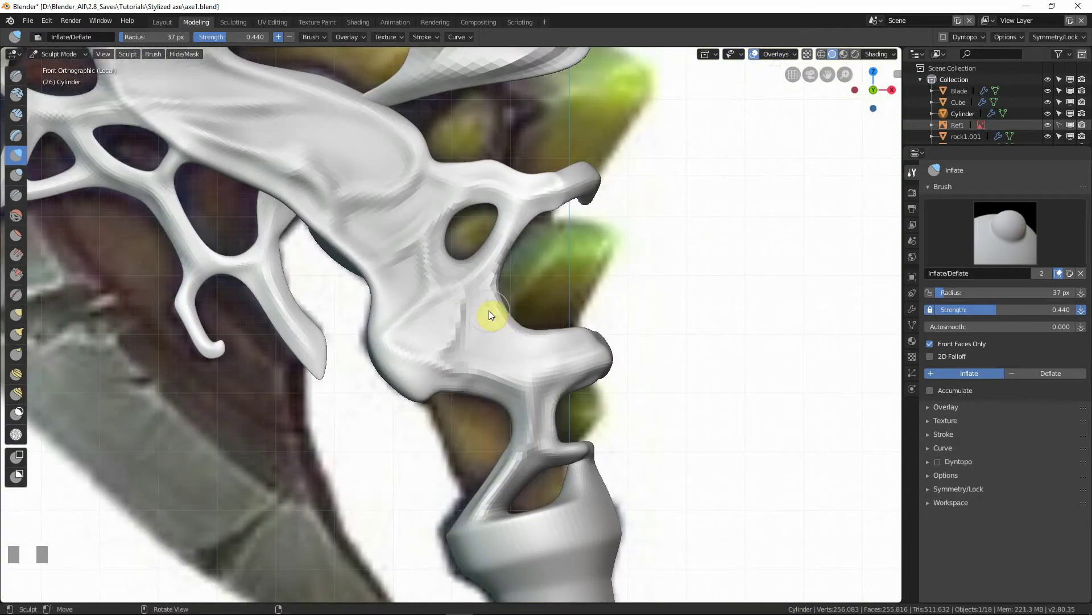
{"action": "key", "text": "f"}
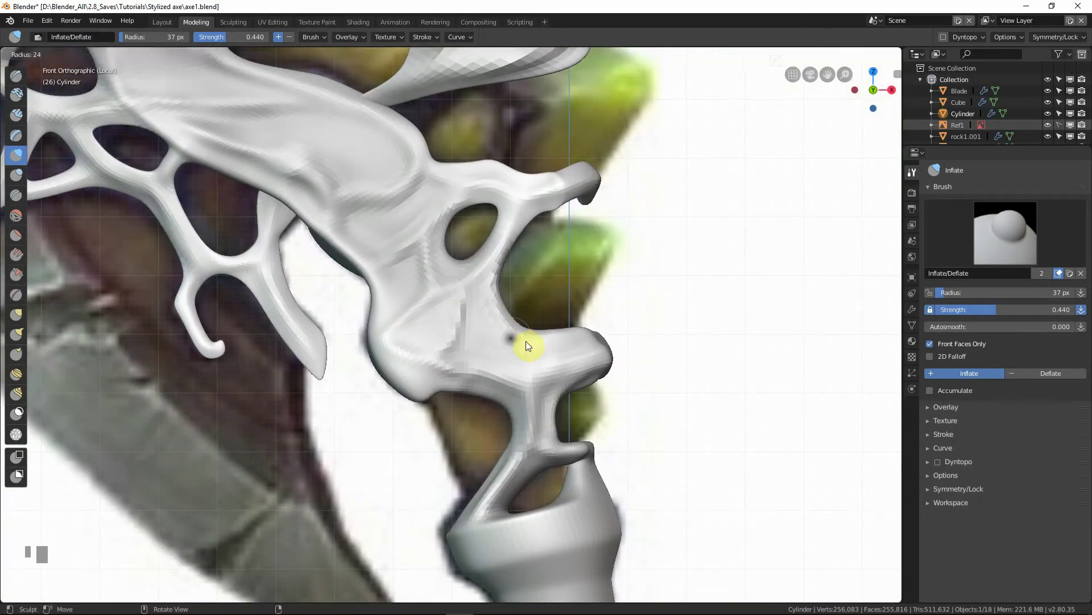
{"action": "left_click", "coordinate": [483, 306]}
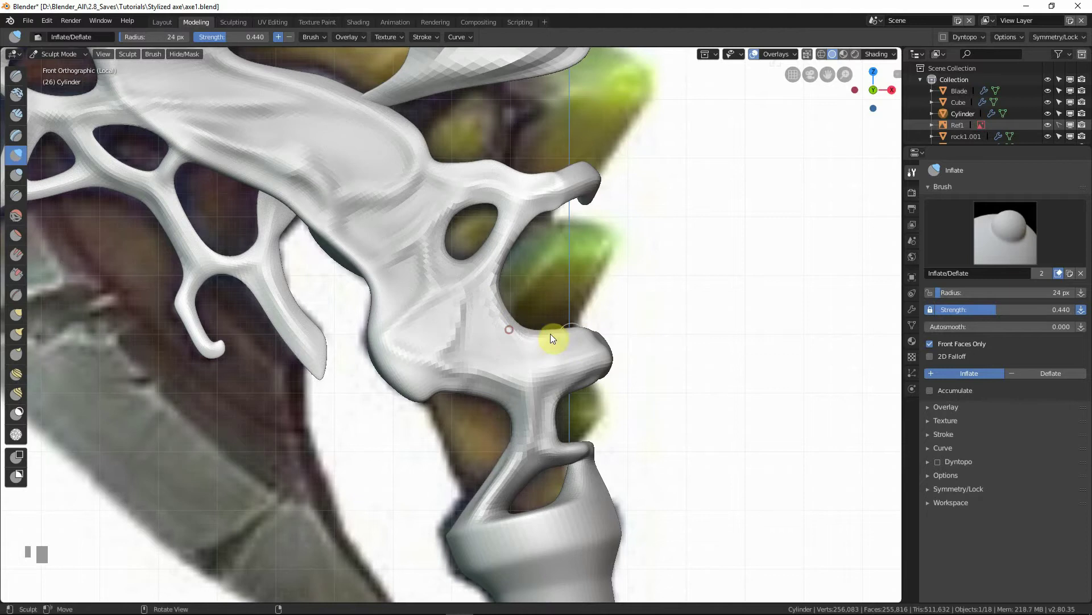
{"action": "left_click_drag", "start_coordinate": [498, 309], "coordinate": [493, 300]}
Step: Inflate the lower prong above the handle collar and the ridge leading into it
{"action": "middle_click_drag", "start_coordinate": [496, 371], "coordinate": [472, 355]}
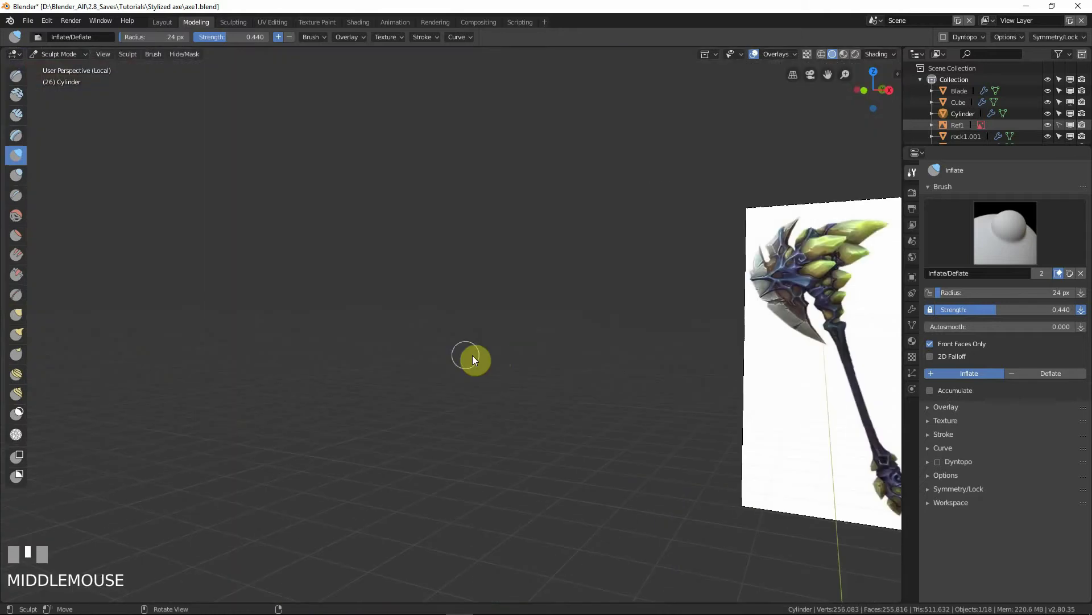
{"action": "key", "text": "KP_Decimal"}
{"action": "middle_click_drag", "start_coordinate": [549, 354], "coordinate": [514, 368]}
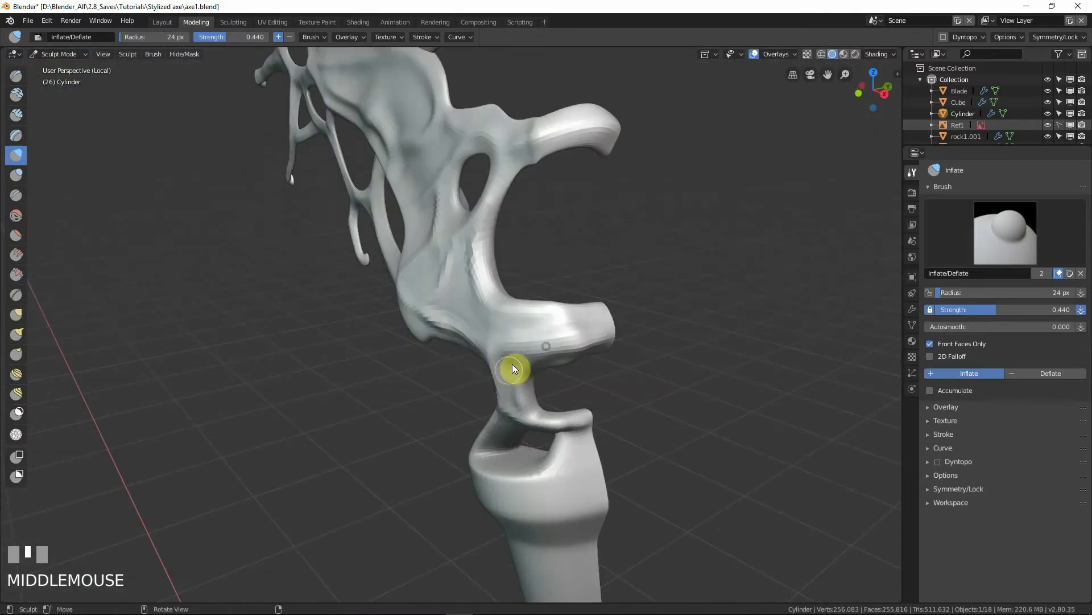
{"action": "left_click_drag", "start_coordinate": [430, 323], "coordinate": [477, 329]}
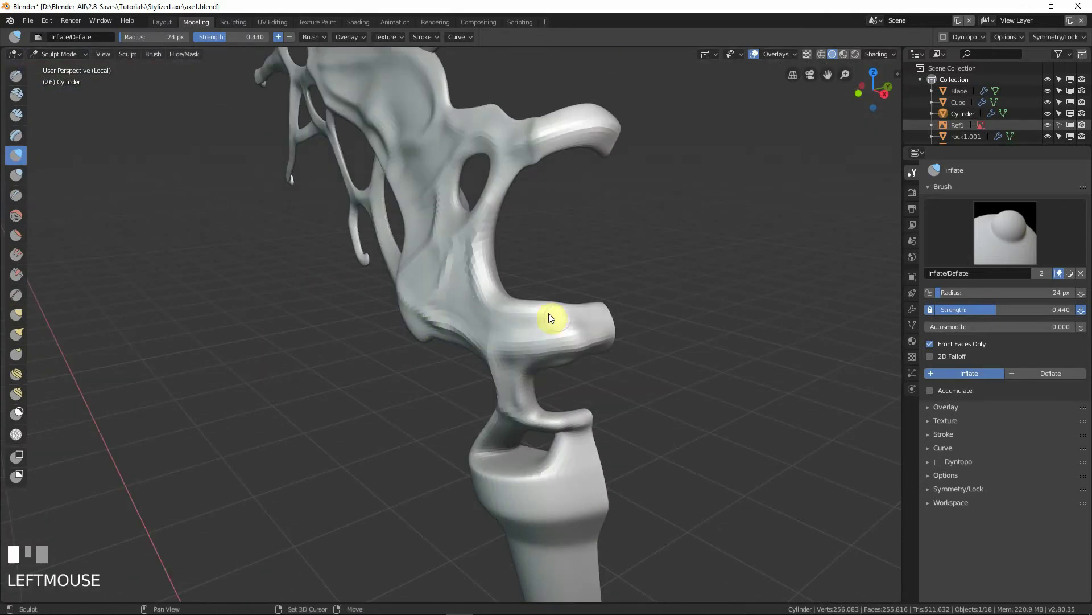
{"action": "mouse_move", "coordinate": [549, 313]}
{"action": "middle_mouse_down"}
{"action": "mouse_move", "coordinate": [545, 364]}
{"action": "mouse_move", "coordinate": [531, 360]}
{"action": "middle_mouse_up"}
{"action": "left_click_drag", "start_coordinate": [533, 361], "coordinate": [576, 377]}
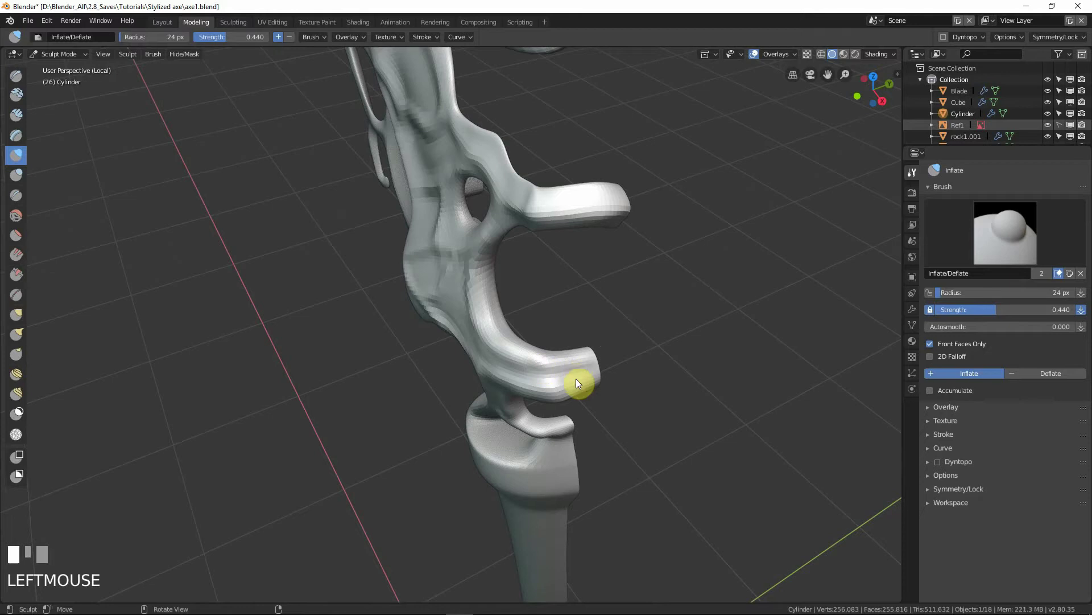
Step: Deflate a groove along the lower prong and inflate the prong above it
{"action": "middle_click_drag", "start_coordinate": [576, 377], "coordinate": [602, 354]}
{"action": "mouse_move", "coordinate": [568, 371]}
{"action": "left_mouse_down", "text": "ctrl"}
{"action": "mouse_move", "coordinate": [468, 401]}
{"action": "mouse_move", "coordinate": [477, 397]}
{"action": "mouse_move", "coordinate": [458, 393]}
{"action": "mouse_move", "coordinate": [516, 340]}
{"action": "left_mouse_up", "text": "ctrl"}
{"action": "mouse_move", "coordinate": [517, 340]}
{"action": "middle_mouse_down", "text": "shift"}
{"action": "mouse_move", "coordinate": [519, 243]}
{"action": "mouse_move", "coordinate": [515, 285]}
{"action": "middle_mouse_up", "text": "shift"}
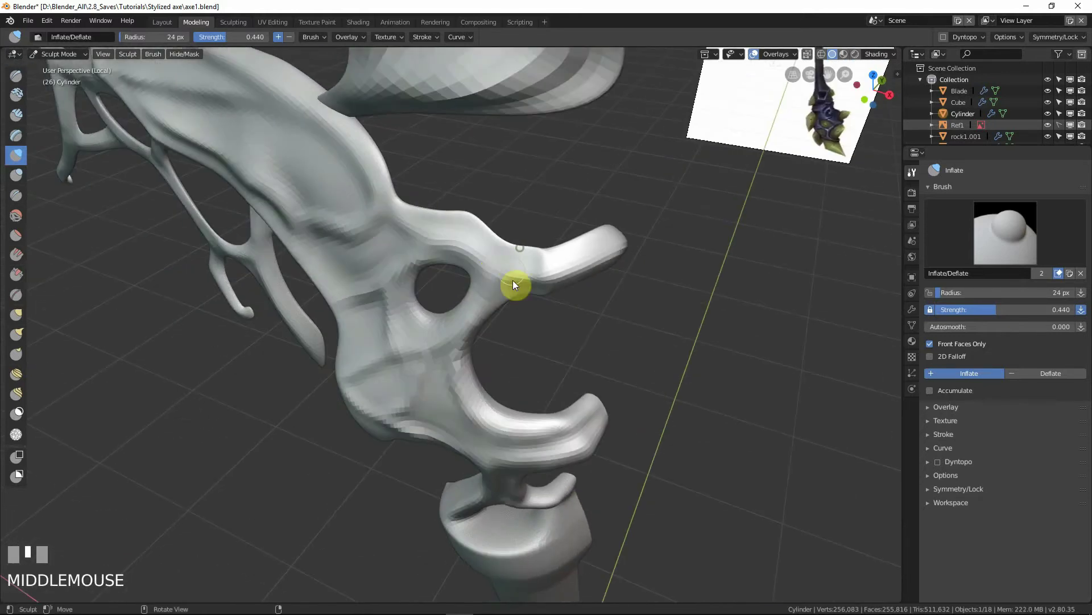
{"action": "mouse_move", "coordinate": [514, 285]}
{"action": "left_mouse_down"}
{"action": "mouse_move", "coordinate": [554, 282]}
{"action": "mouse_move", "coordinate": [585, 258]}
{"action": "left_mouse_up"}
{"action": "mouse_move", "coordinate": [521, 275]}
{"action": "middle_mouse_down"}
{"action": "mouse_move", "coordinate": [471, 244]}
{"action": "mouse_move", "coordinate": [415, 358]}
{"action": "mouse_move", "coordinate": [405, 319]}
{"action": "mouse_move", "coordinate": [328, 295]}
{"action": "mouse_move", "coordinate": [339, 289]}
{"action": "middle_mouse_up"}
{"action": "left_click_drag", "start_coordinate": [339, 289], "coordinate": [345, 301]}
{"action": "middle_click_drag", "start_coordinate": [343, 305], "coordinate": [348, 300], "text": "shift"}
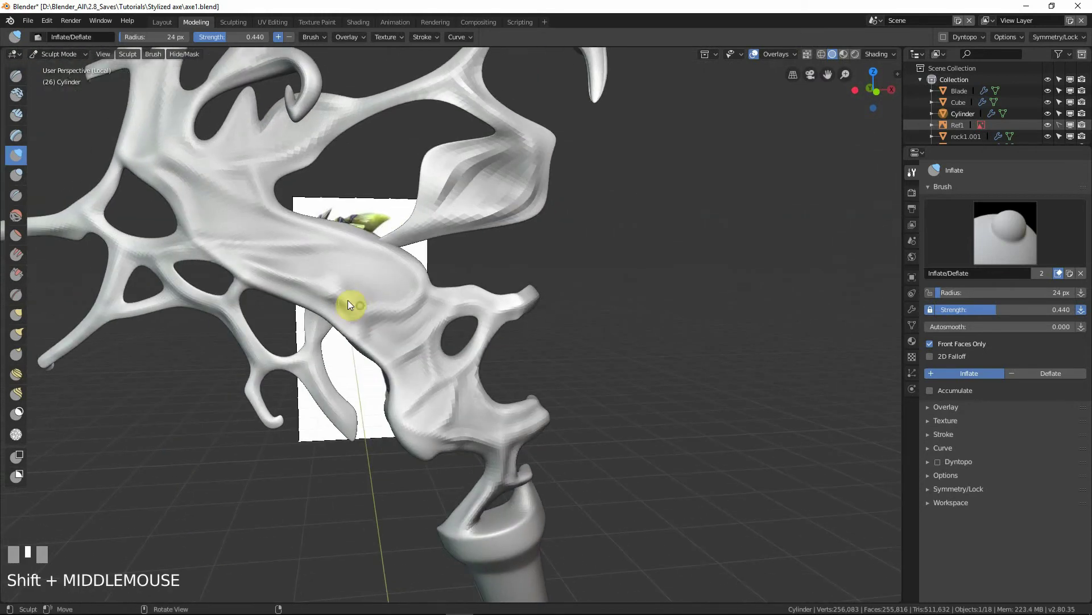
Step: Frame the whole axe head from the front and switch the model from sculpting to Object Mode
{"action": "key", "text": "KP_1"}
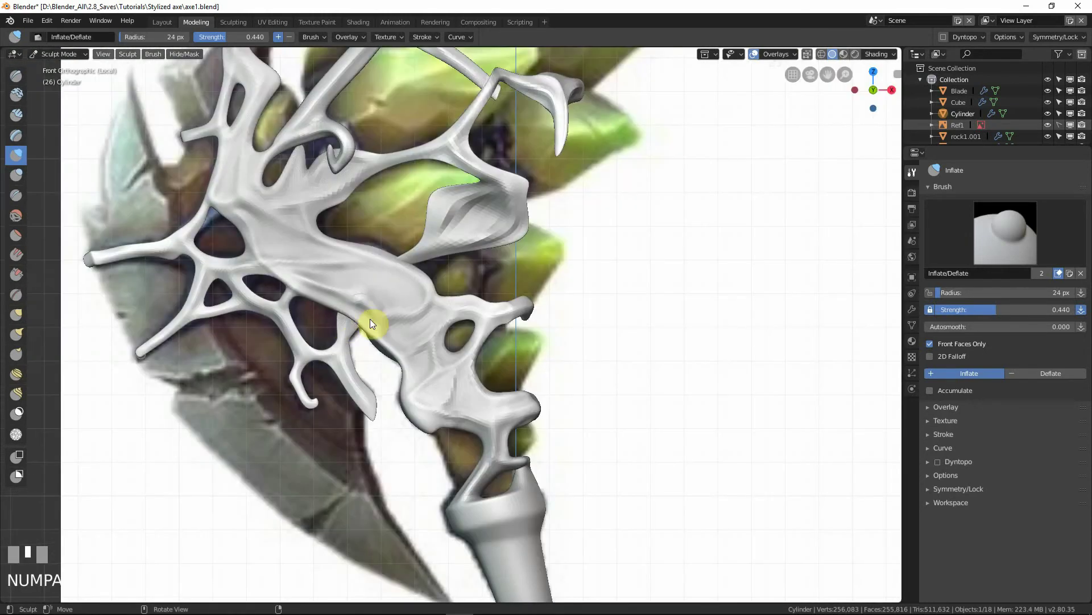
{"action": "middle_click_drag", "start_coordinate": [432, 397], "coordinate": [415, 296], "text": "ctrl"}
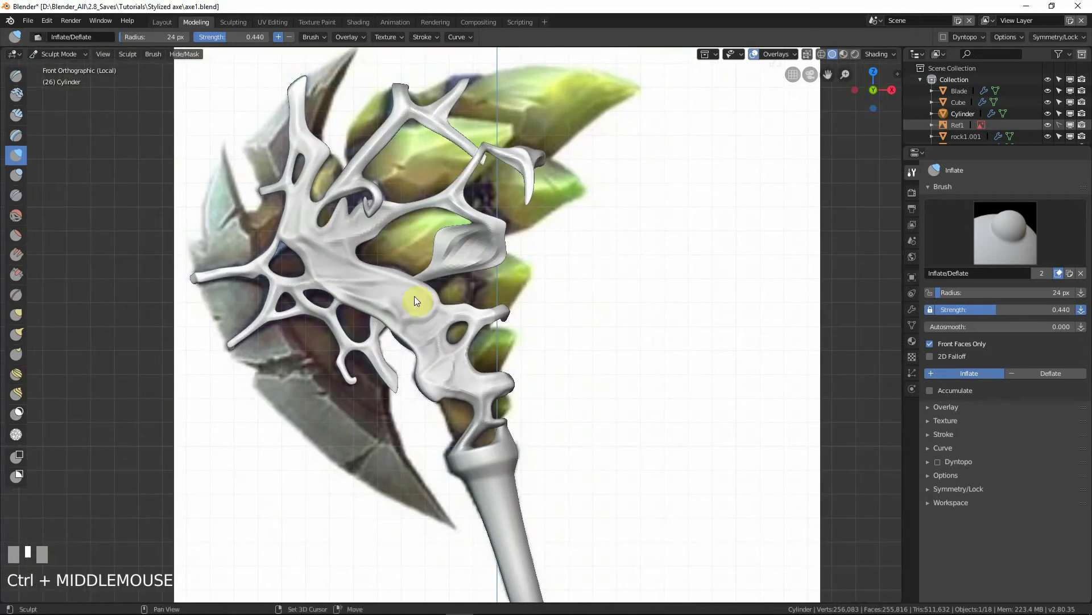
{"action": "middle_click_drag", "start_coordinate": [326, 284], "coordinate": [391, 336], "text": "shift"}
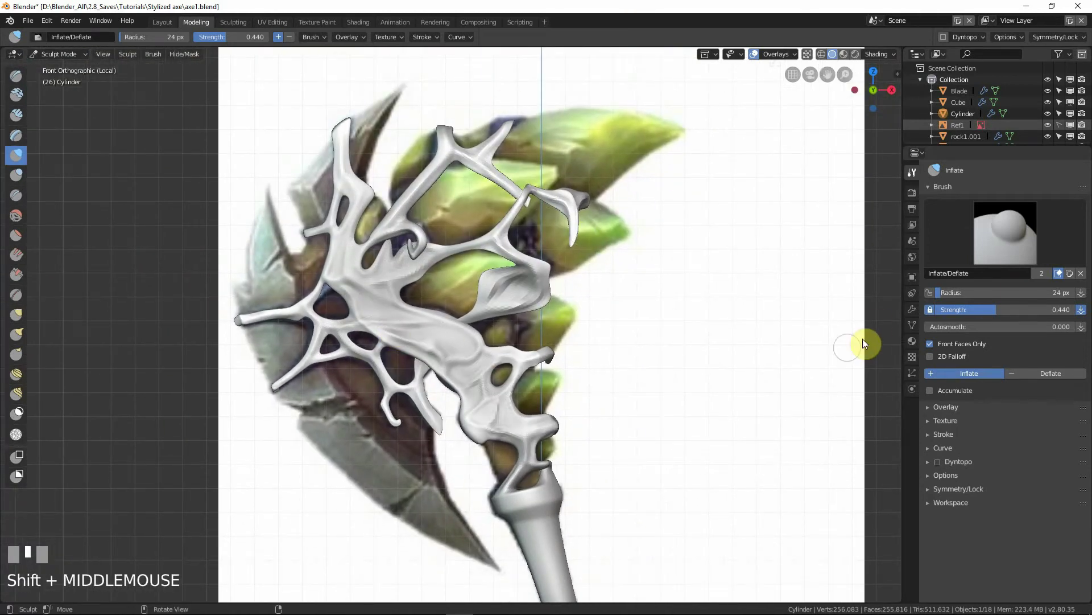
{"action": "left_click", "coordinate": [56, 53]}
{"action": "left_click", "coordinate": [57, 67]}
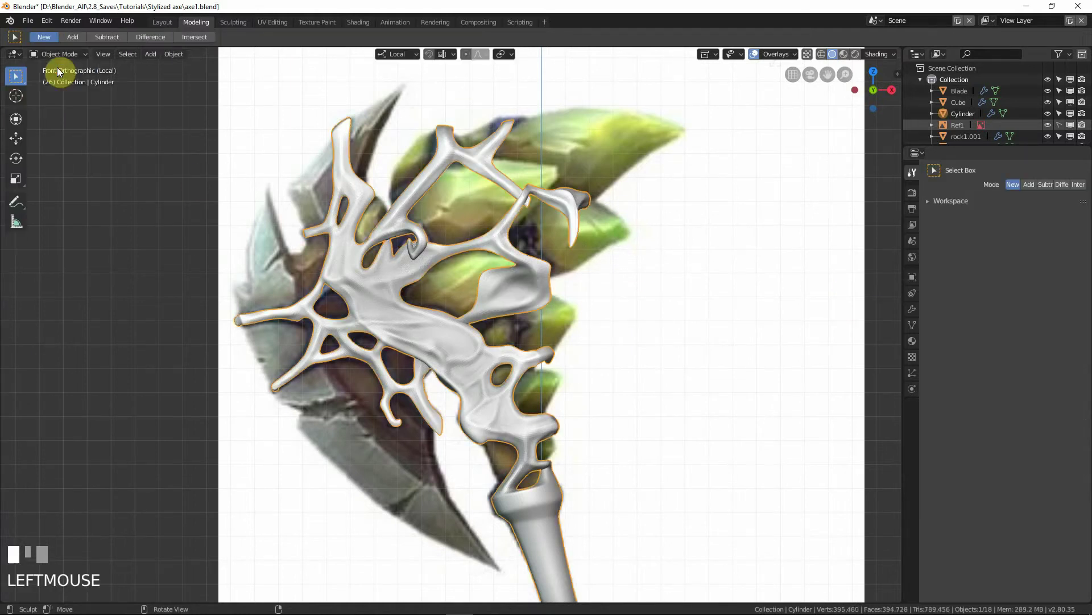
Step: Open the frame's base mesh in Edit Mode and select a vertex near the tip of the prong reaching the blade's cutting edge
{"action": "middle_click_drag", "start_coordinate": [324, 361], "coordinate": [417, 377]}
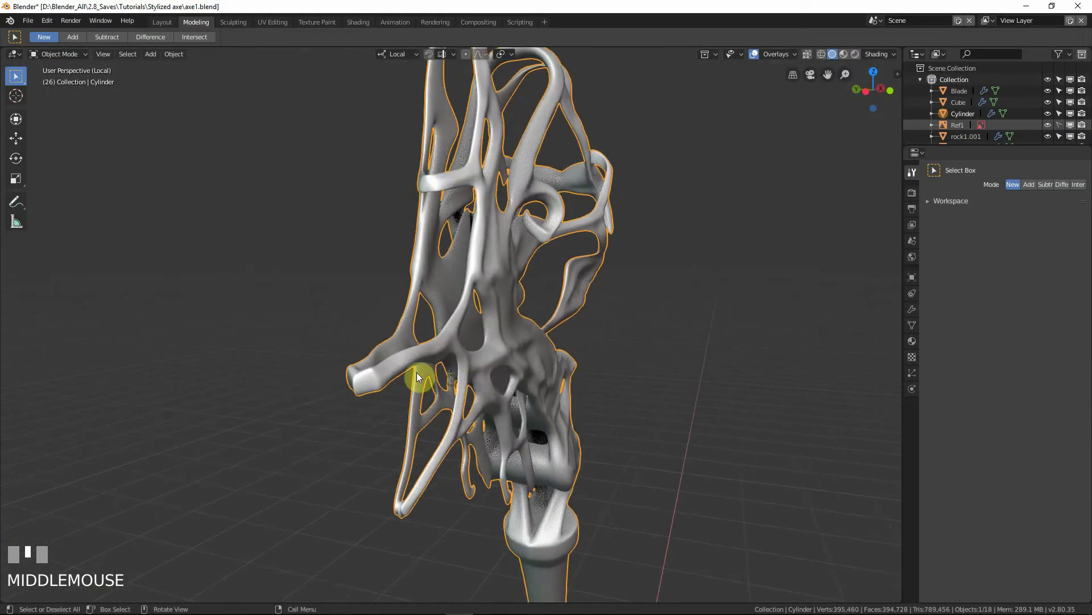
{"action": "scroll", "coordinate": [329, 411], "scroll_direction": "up", "scroll_amount": 3}
{"action": "middle_click_drag", "start_coordinate": [329, 411], "coordinate": [385, 378], "text": "shift"}
{"action": "key", "text": "Tab"}
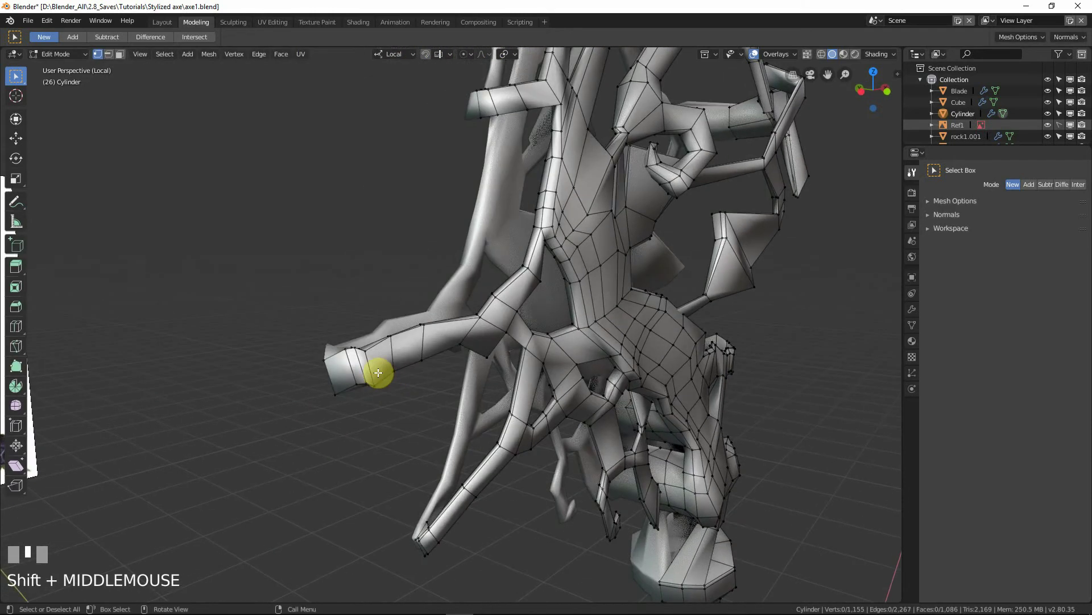
{"action": "left_click", "coordinate": [367, 370]}
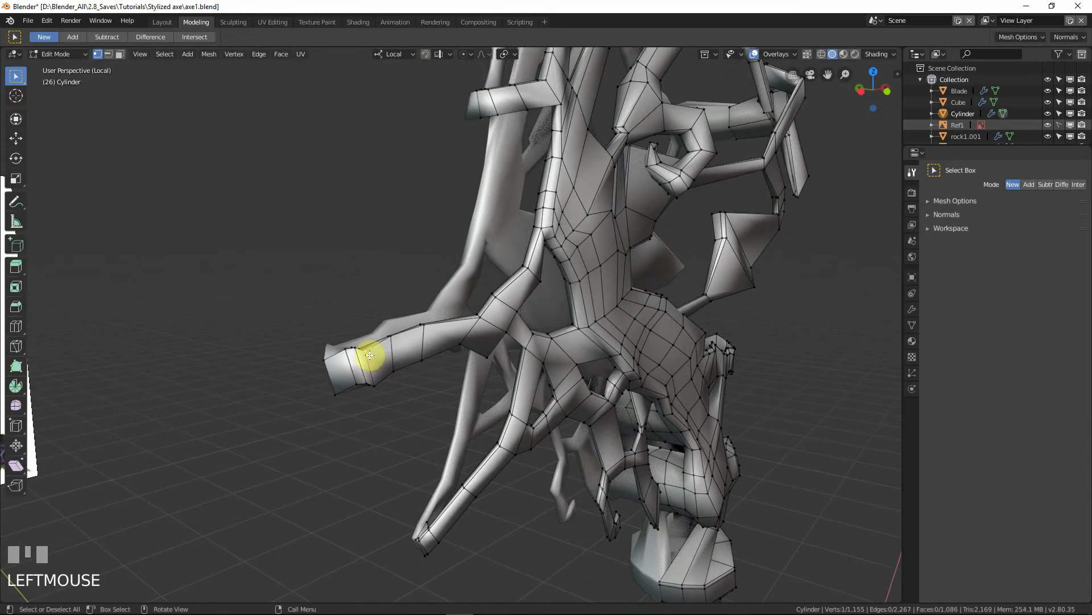
{"action": "key", "text": "KP_Decimal"}
{"action": "scroll", "coordinate": [390, 341], "scroll_direction": "down", "scroll_amount": 2}
{"action": "middle_click_drag", "start_coordinate": [390, 341], "coordinate": [485, 444]}
{"action": "key", "text": "Tab"}
{"action": "key", "text": "Tab"}
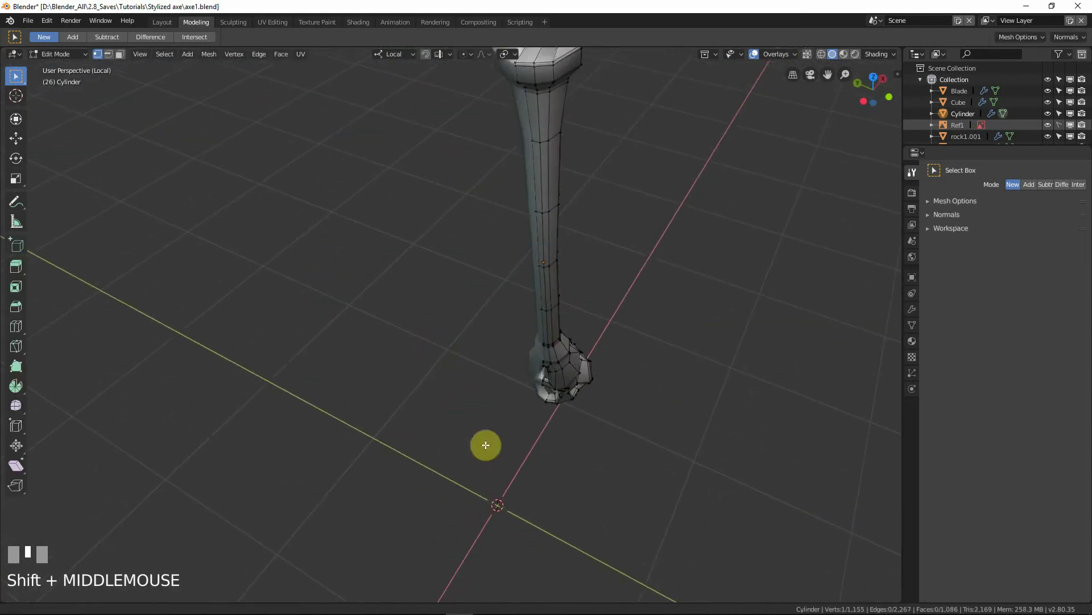
Step: Slide the two-vertex edge behind the prong tip back along the prong, and adjust its position with a free move
{"action": "scroll", "coordinate": [480, 295], "scroll_direction": "down", "scroll_amount": 2}
{"action": "middle_click_drag", "start_coordinate": [480, 296], "coordinate": [461, 371], "text": "shift"}
{"action": "key", "text": "KP_Decimal"}
{"action": "scroll", "coordinate": [488, 375], "scroll_direction": "down", "scroll_amount": 1}
{"action": "left_click", "coordinate": [479, 407], "text": "shift"}
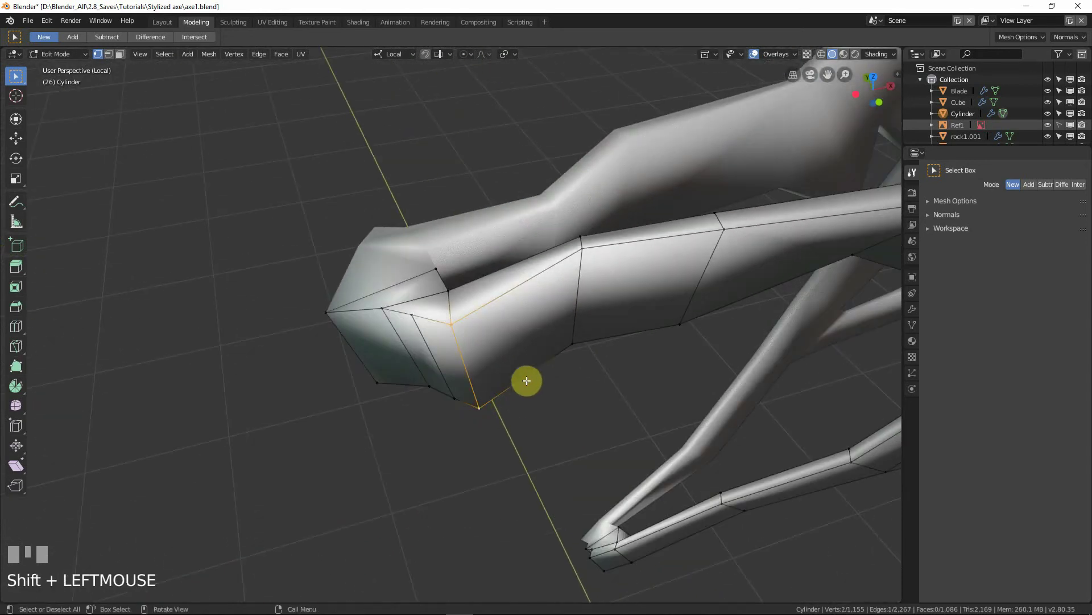
{"action": "key", "text": "g"}
{"action": "key", "text": "g"}
{"action": "left_click", "coordinate": [556, 376]}
{"action": "middle_click_drag", "start_coordinate": [556, 375], "coordinate": [622, 419]}
{"action": "key", "text": "g"}
{"action": "left_click", "coordinate": [586, 428]}
Step: Slide the neighbouring edge closer to the prong tip back along the prong and return to Object Mode
{"action": "left_click", "coordinate": [462, 392]}
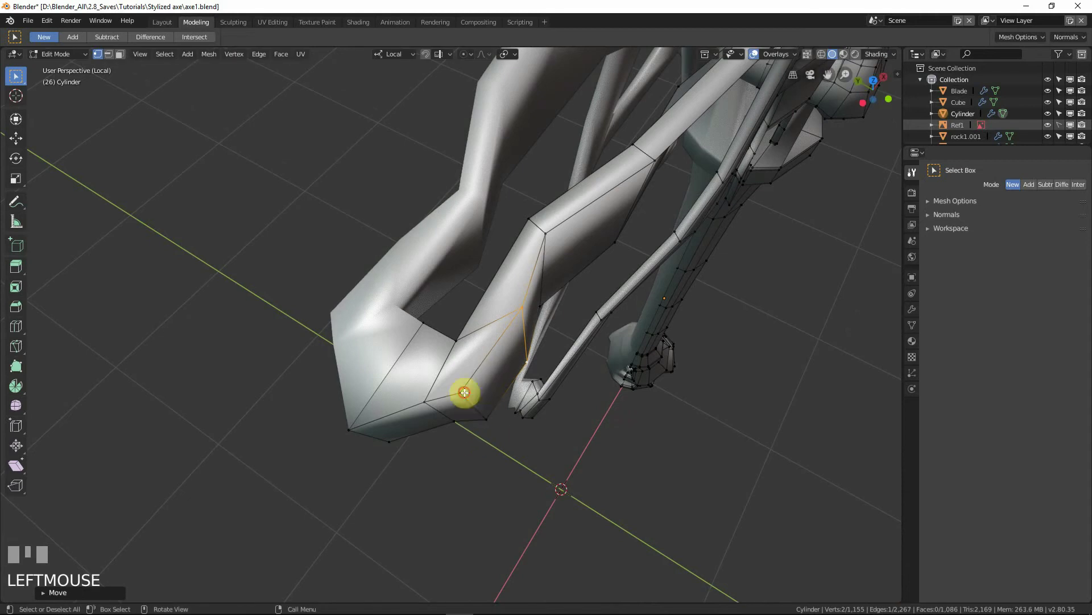
{"action": "left_click", "coordinate": [488, 417], "text": "shift"}
{"action": "key", "text": "g"}
{"action": "key", "text": "g"}
{"action": "left_click", "coordinate": [572, 421]}
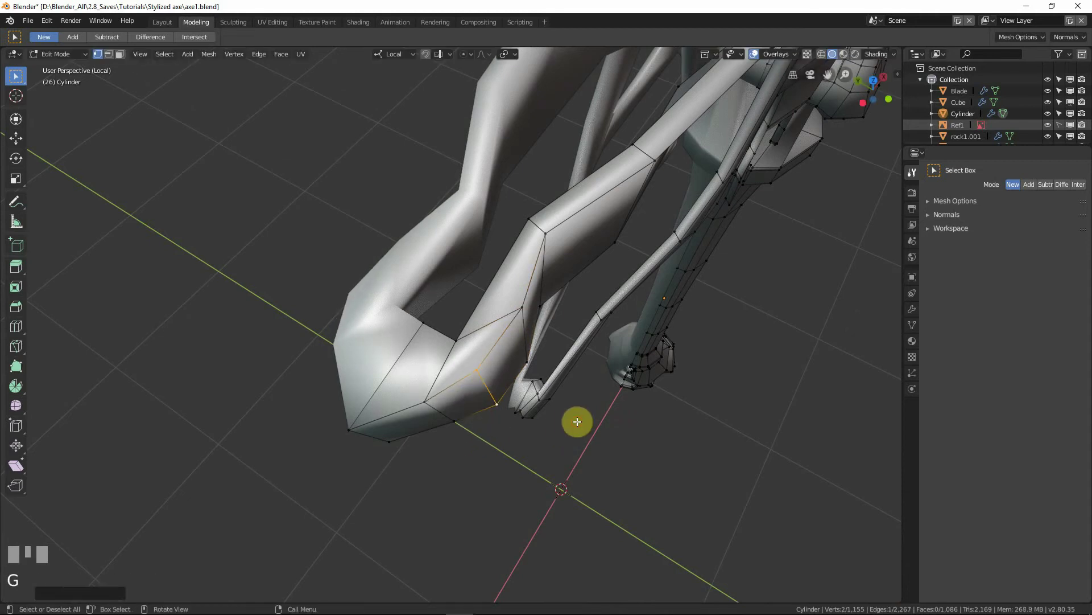
{"action": "key", "text": "Tab"}
Step: Exit local view so all axe parts are shown, and view the whole axe from the front
{"action": "scroll", "coordinate": [572, 422], "scroll_direction": "down", "scroll_amount": 1}
{"action": "middle_click_drag", "start_coordinate": [571, 424], "coordinate": [527, 386]}
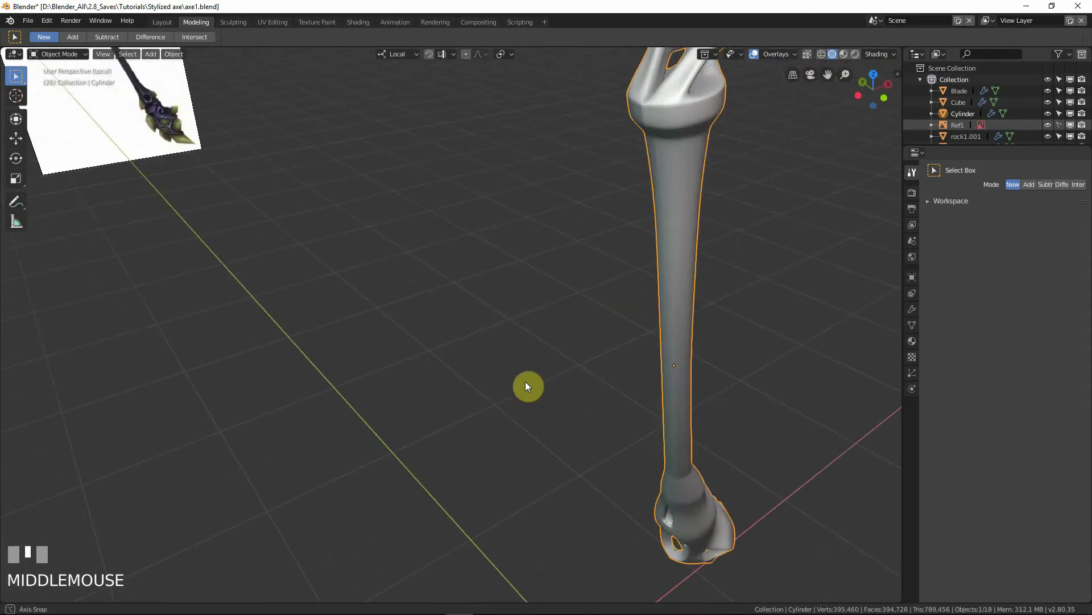
{"action": "scroll", "coordinate": [527, 385], "scroll_direction": "down", "scroll_amount": 3}
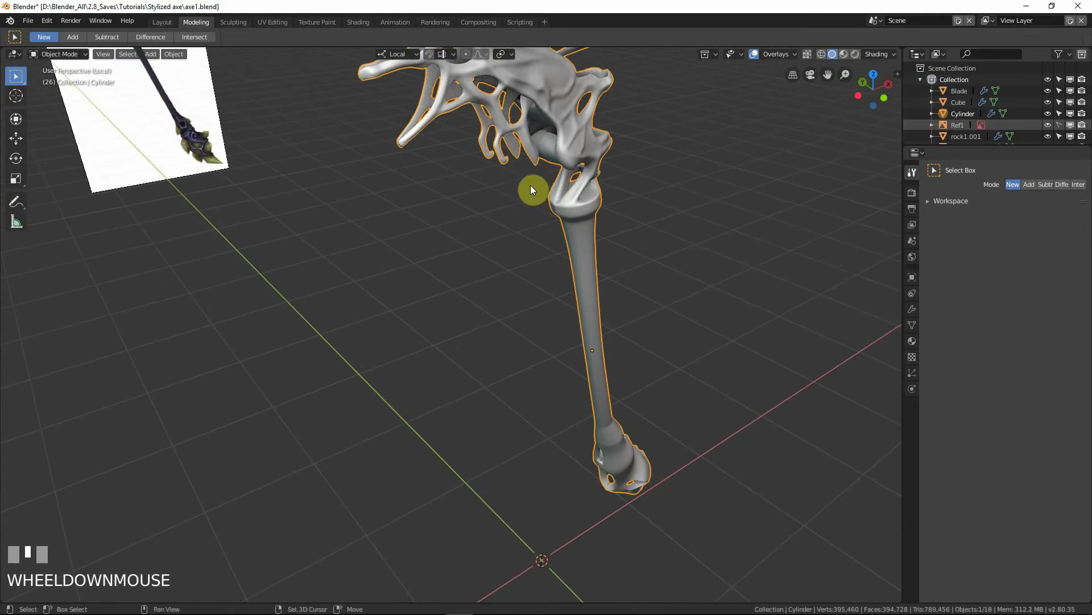
{"action": "middle_click_drag", "start_coordinate": [531, 188], "coordinate": [490, 364], "text": "shift"}
{"action": "scroll", "coordinate": [489, 296], "scroll_direction": "up", "scroll_amount": 2}
{"action": "scroll", "coordinate": [489, 297], "scroll_direction": "down", "scroll_amount": 1}
{"action": "key", "text": "KP_1"}
{"action": "scroll", "coordinate": [459, 283], "scroll_direction": "down", "scroll_amount": 2}
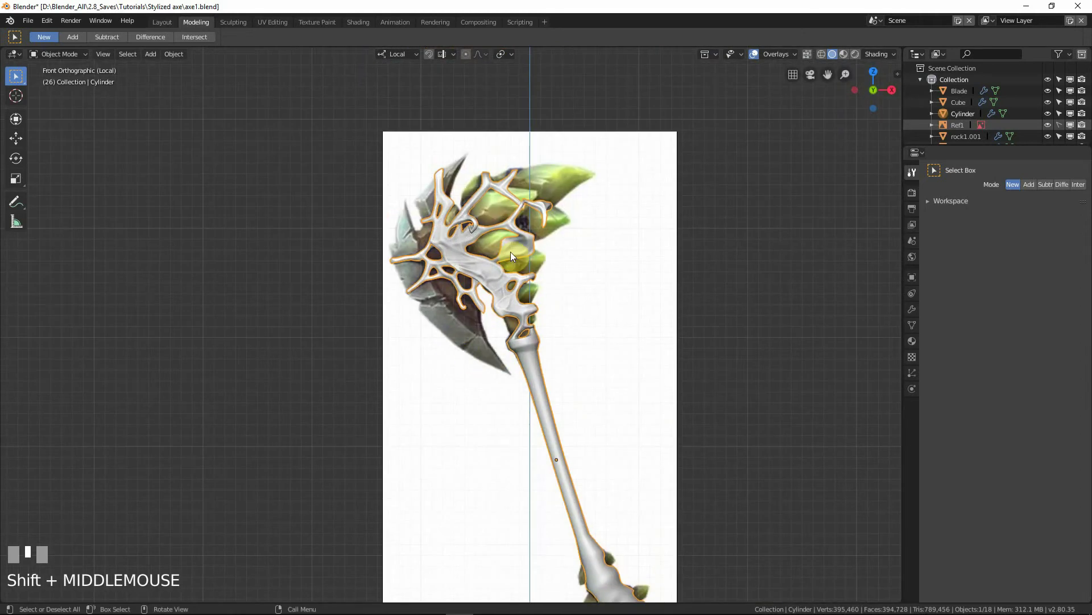
{"action": "key", "text": "KP_Divide"}
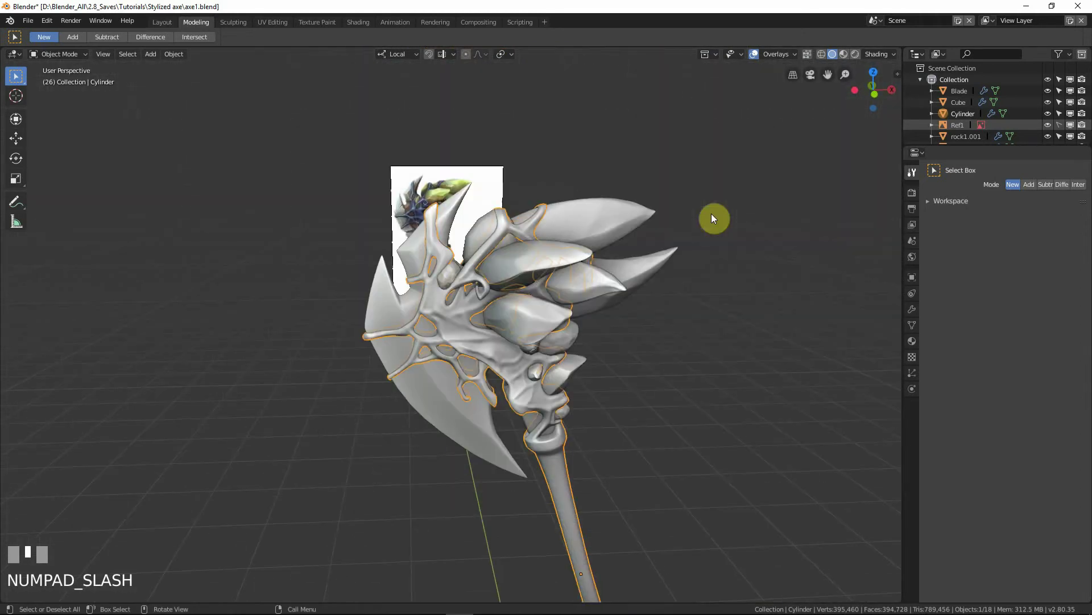
{"action": "key", "text": "KP_1"}
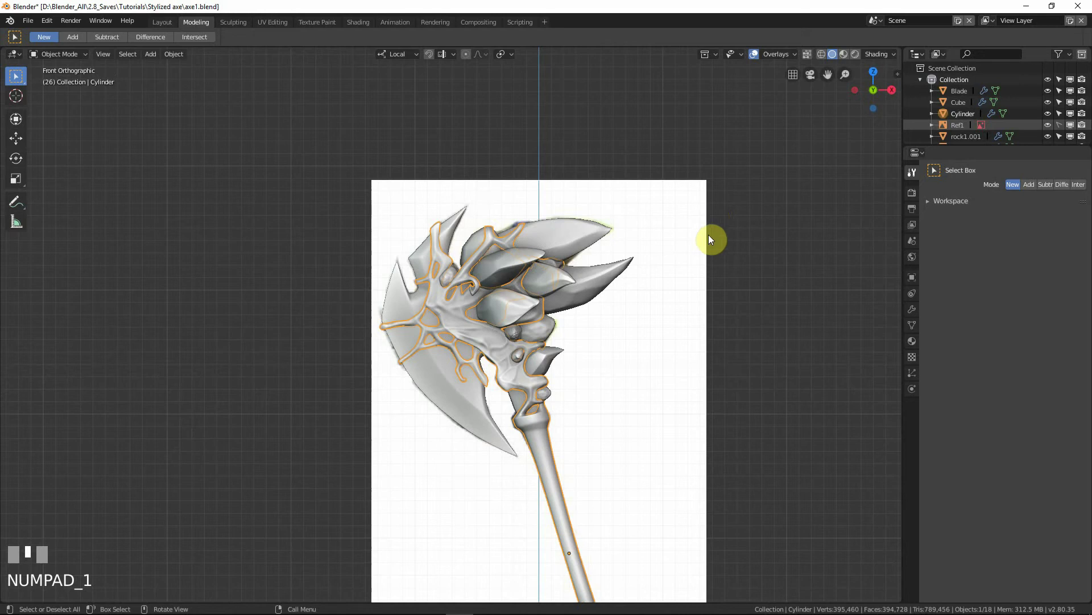
Step: Deselect the frame and examine the complete axe from head to pommel against the reference image
{"action": "scroll", "coordinate": [709, 235], "scroll_direction": "up", "scroll_amount": 4}
{"action": "scroll", "coordinate": [709, 296], "scroll_direction": "down", "scroll_amount": 2}
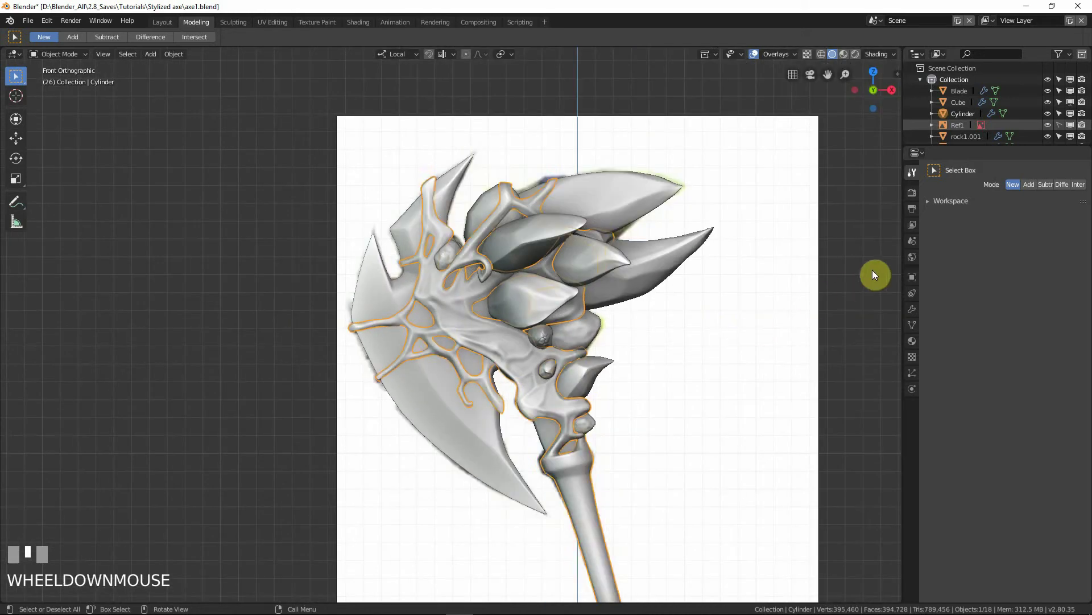
{"action": "left_click", "coordinate": [738, 314]}
{"action": "scroll", "coordinate": [462, 370], "scroll_direction": "down", "scroll_amount": 2}
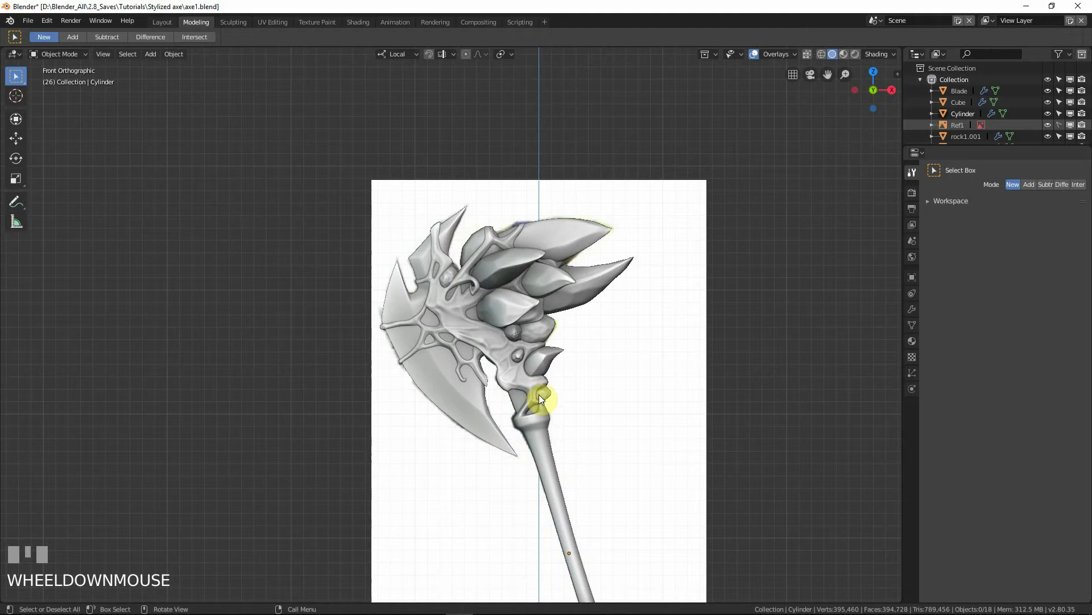
{"action": "middle_click_drag", "start_coordinate": [513, 458], "coordinate": [531, 404], "text": "shift"}
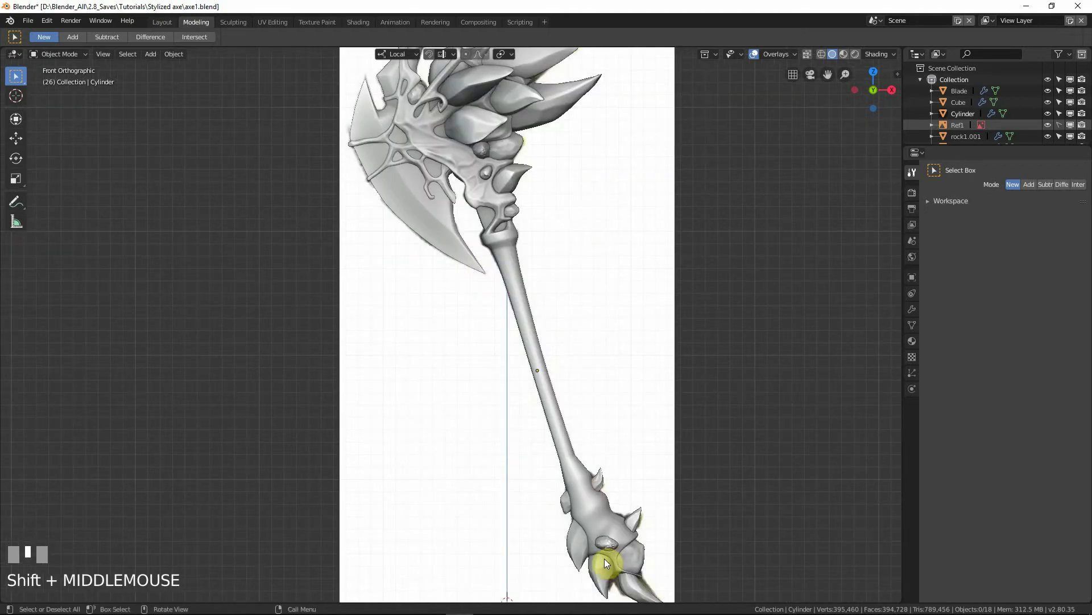
{"action": "middle_click_drag", "start_coordinate": [561, 371], "coordinate": [561, 441], "text": "shift"}
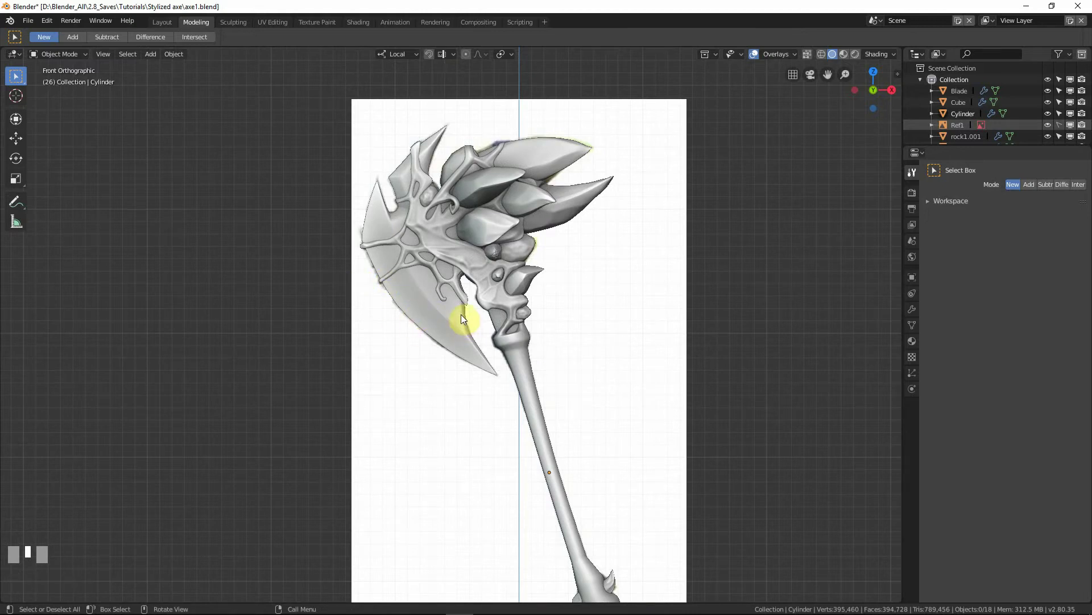
{"action": "scroll", "coordinate": [578, 341], "scroll_direction": "down", "scroll_amount": 3}
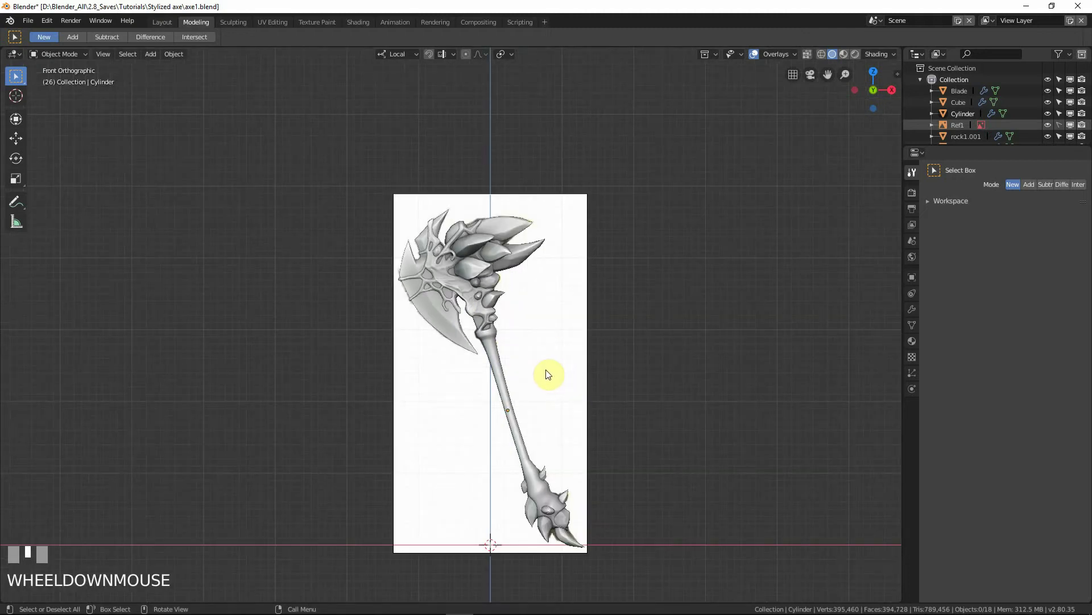
{"action": "scroll", "coordinate": [545, 373], "scroll_direction": "up", "scroll_amount": 4}
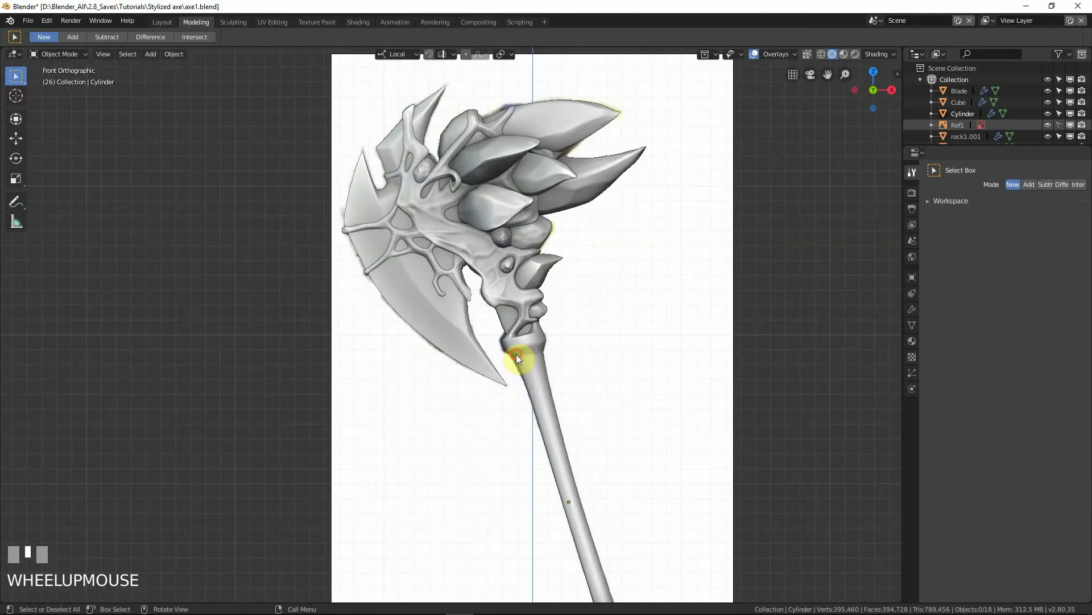
Step: Make the Ref1 image selectable and isolate it together with the metal frame and handle in local view
{"action": "left_click", "coordinate": [516, 354]}
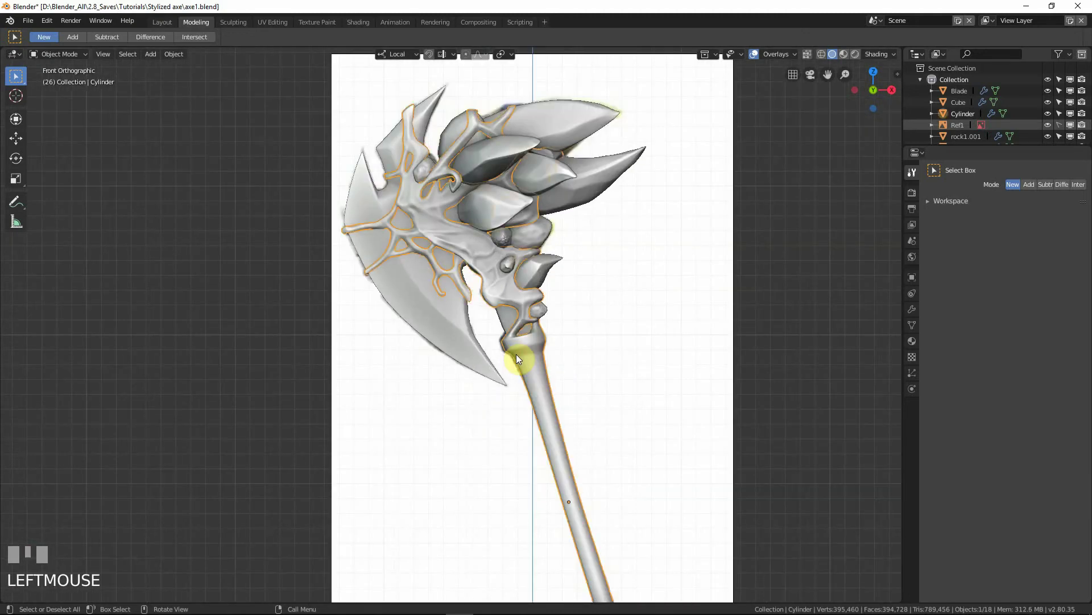
{"action": "left_click", "coordinate": [1059, 124]}
{"action": "left_click", "coordinate": [671, 352], "text": "shift"}
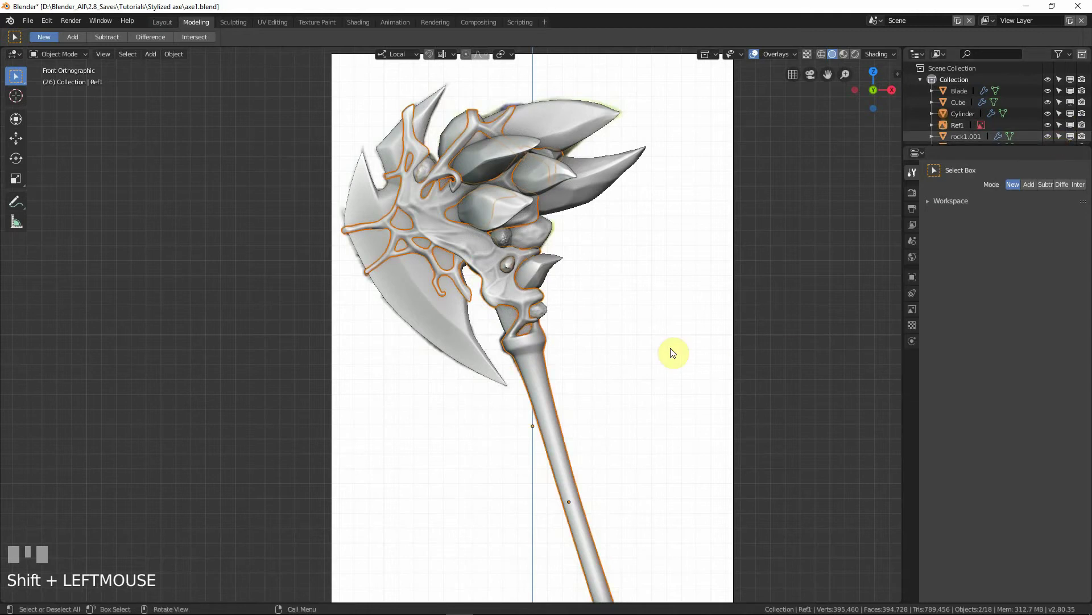
{"action": "key", "text": "KP_Divide"}
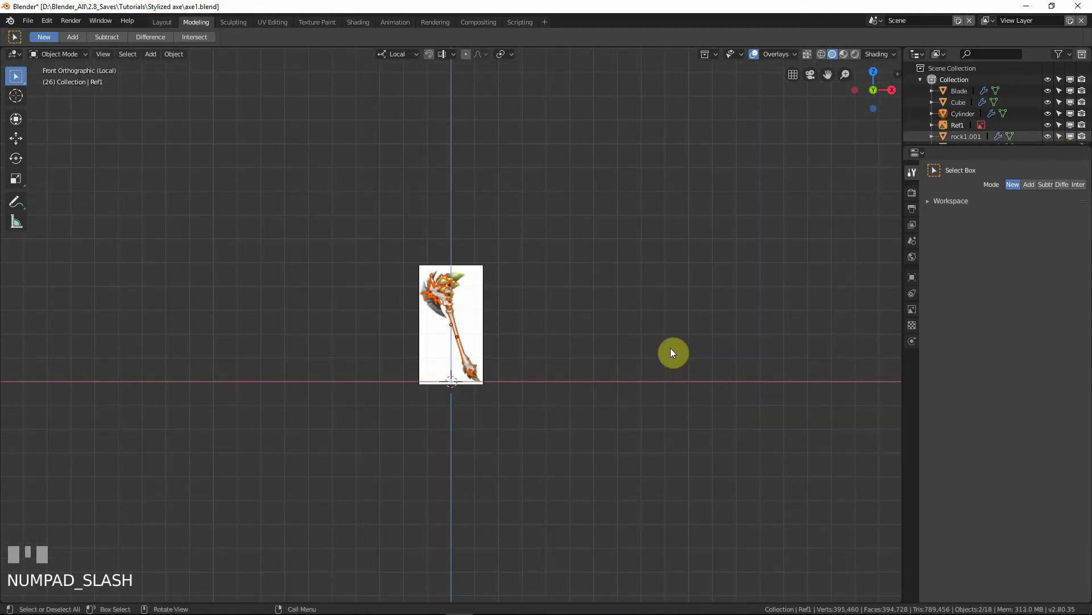
{"action": "scroll", "coordinate": [630, 314], "scroll_direction": "up", "scroll_amount": 3}
{"action": "scroll", "coordinate": [629, 314], "scroll_direction": "up", "scroll_amount": 3}
{"action": "middle_click_drag", "start_coordinate": [630, 315], "coordinate": [515, 342], "text": "shift"}
{"action": "scroll", "coordinate": [508, 331], "scroll_direction": "up", "scroll_amount": 2}
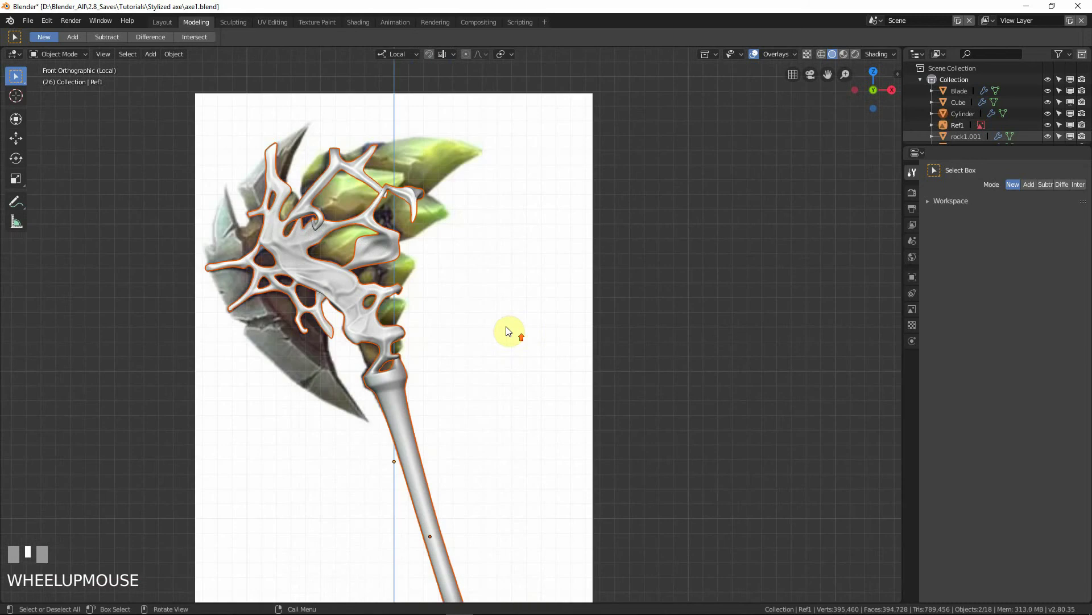
Step: Make Ref1 unselectable again and switch the metal frame and handle to Sculpt Mode
{"action": "left_click", "coordinate": [1059, 126]}
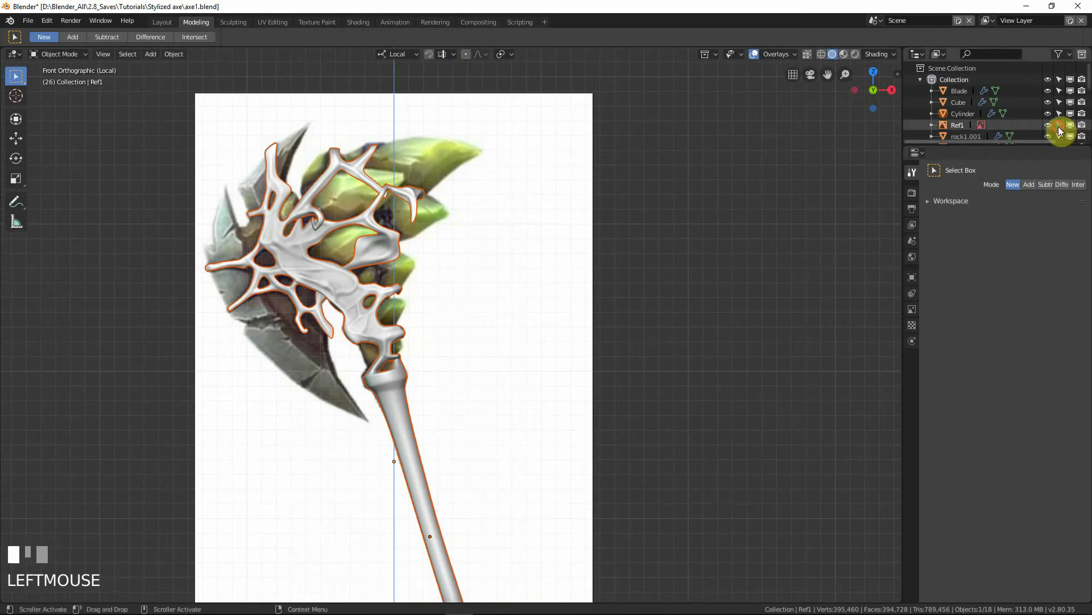
{"action": "middle_click_drag", "start_coordinate": [473, 483], "coordinate": [535, 442], "text": "shift"}
{"action": "left_click", "coordinate": [541, 433]}
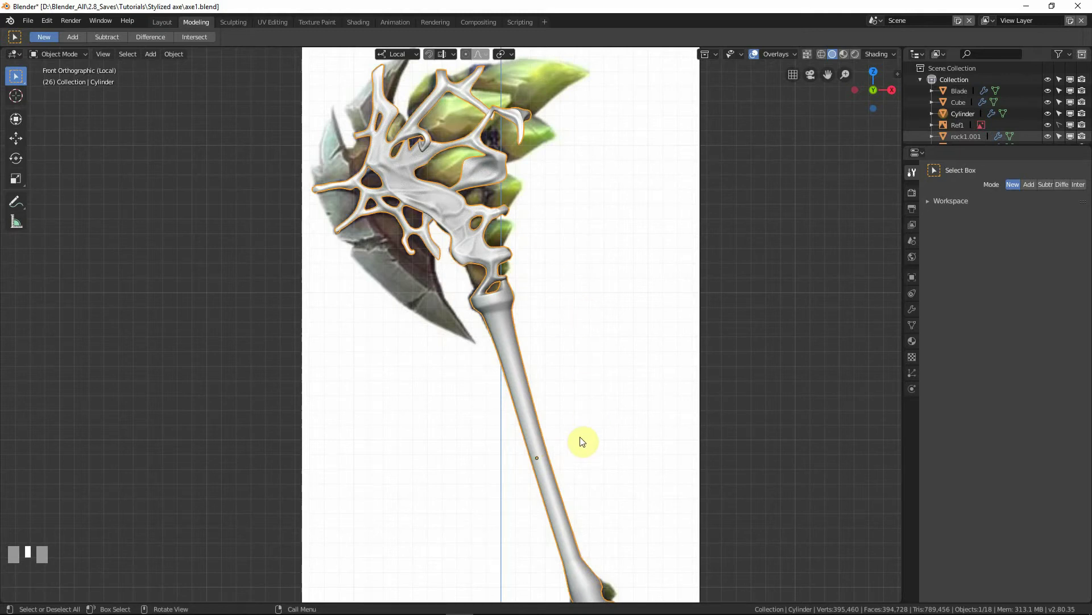
{"action": "middle_click_drag", "start_coordinate": [581, 442], "coordinate": [469, 336], "text": "shift"}
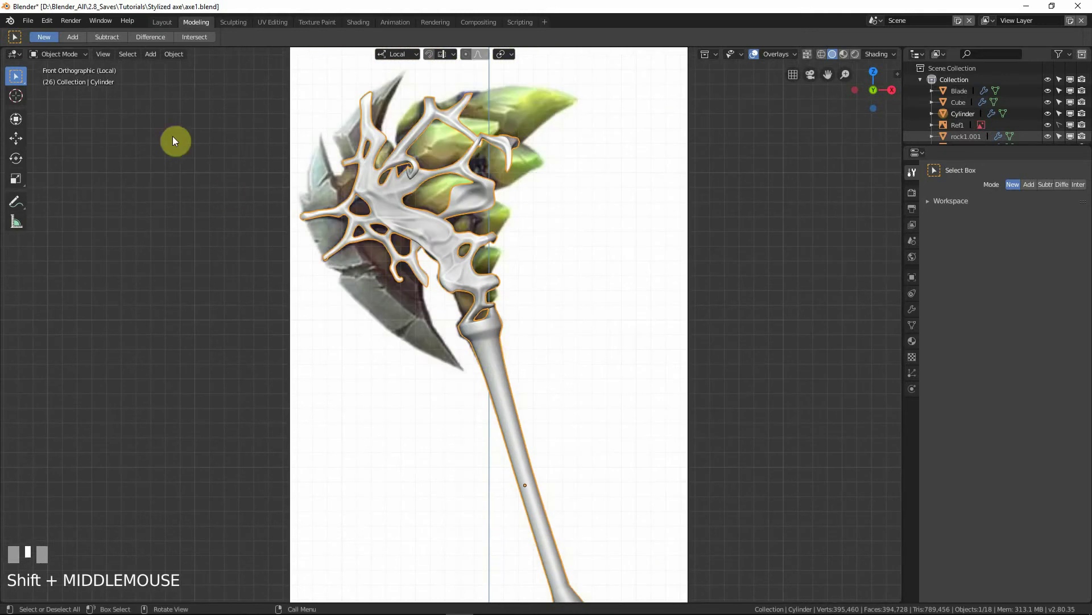
{"action": "left_click", "coordinate": [60, 53]}
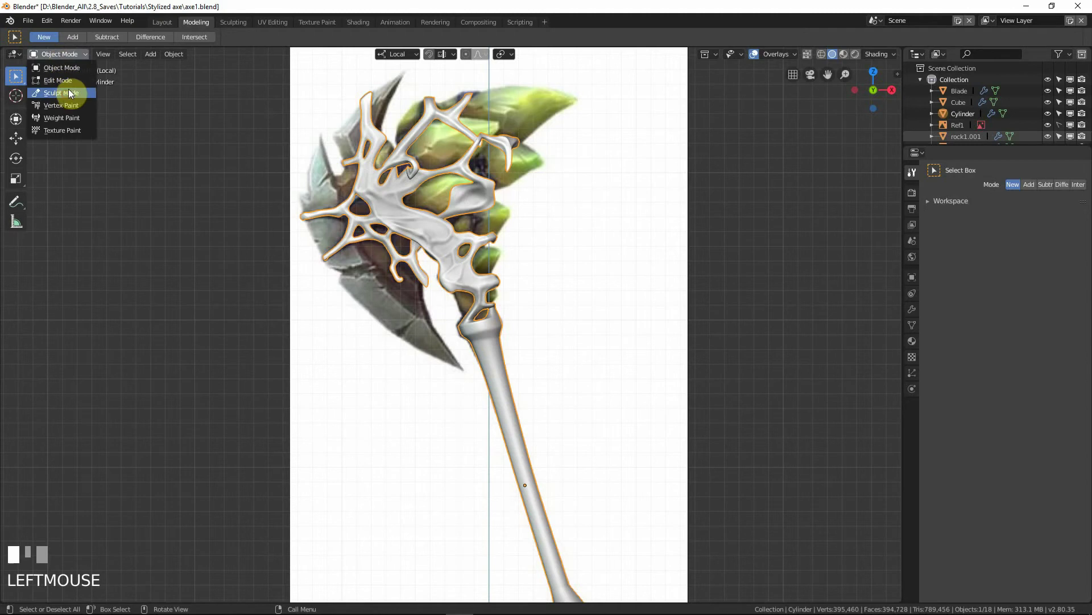
{"action": "left_click", "coordinate": [69, 93]}
Step: Compare the handle and its collar with the reference image using wireframe shading, then restore solid shading
{"action": "middle_click_drag", "start_coordinate": [479, 346], "coordinate": [475, 307], "text": "shift"}
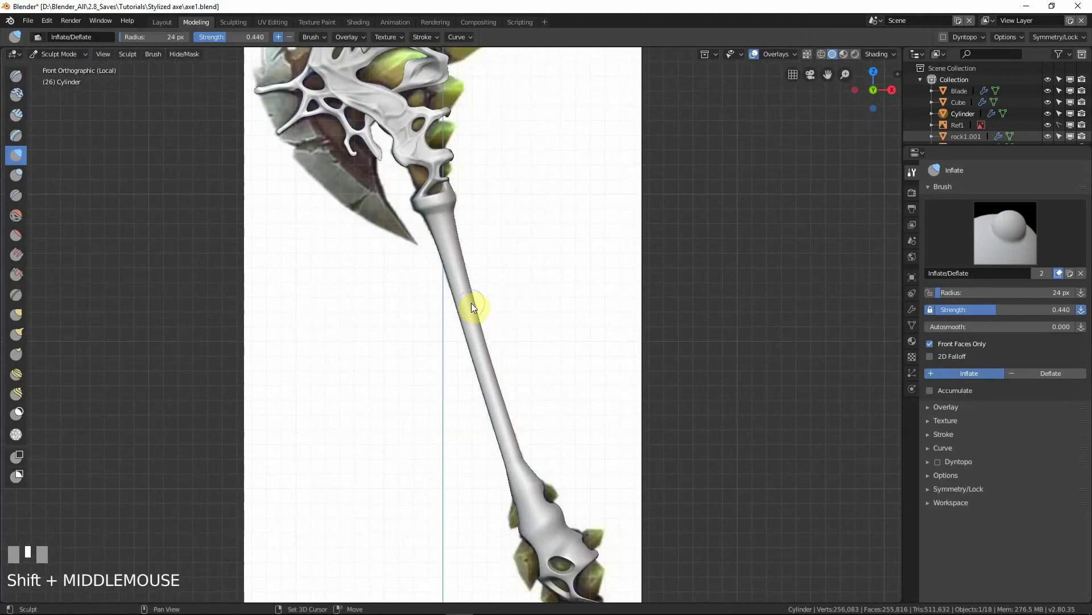
{"action": "key", "text": "shift+z"}
{"action": "mouse_move", "coordinate": [481, 297]}
{"action": "middle_mouse_down", "text": "shift"}
{"action": "mouse_move", "coordinate": [473, 241]}
{"action": "mouse_move", "coordinate": [470, 312]}
{"action": "mouse_move", "coordinate": [451, 276]}
{"action": "mouse_move", "coordinate": [467, 260]}
{"action": "middle_mouse_up", "text": "shift"}
{"action": "middle_click_drag", "start_coordinate": [483, 296], "coordinate": [475, 380], "text": "ctrl"}
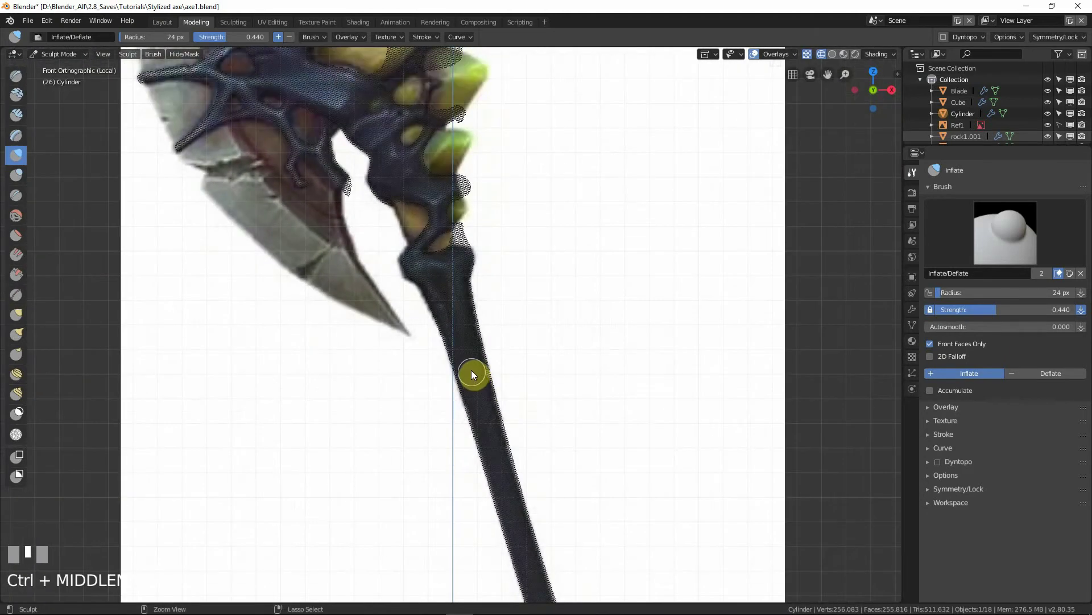
{"action": "key", "text": "ctrl+z"}
{"action": "key", "text": "shift+z"}
Step: Set the Inflate brush radius to 54 px and inflate the pointed blade-side corner of the handle collar
{"action": "middle_click_drag", "start_coordinate": [422, 302], "coordinate": [435, 266]}
{"action": "key", "text": "KP_Decimal"}
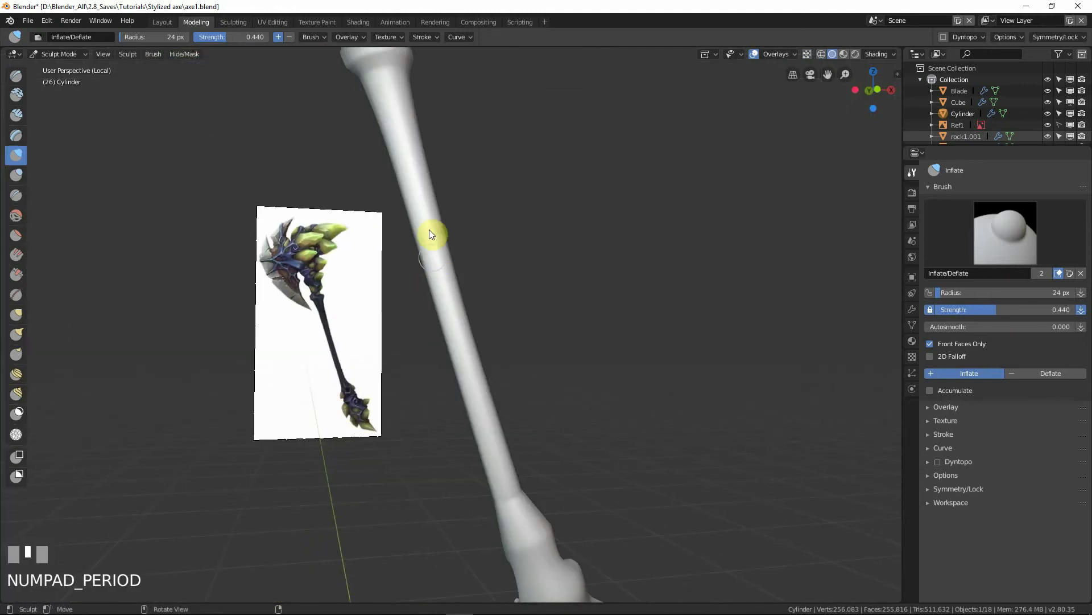
{"action": "mouse_move", "coordinate": [373, 101]}
{"action": "middle_mouse_down", "text": "shift"}
{"action": "mouse_move", "coordinate": [410, 175]}
{"action": "mouse_move", "coordinate": [462, 241]}
{"action": "mouse_move", "coordinate": [489, 210]}
{"action": "mouse_move", "coordinate": [523, 217]}
{"action": "mouse_move", "coordinate": [503, 190]}
{"action": "mouse_move", "coordinate": [497, 235]}
{"action": "mouse_move", "coordinate": [499, 223]}
{"action": "middle_mouse_up", "text": "shift"}
{"action": "key", "text": "f"}
{"action": "left_click", "coordinate": [464, 230]}
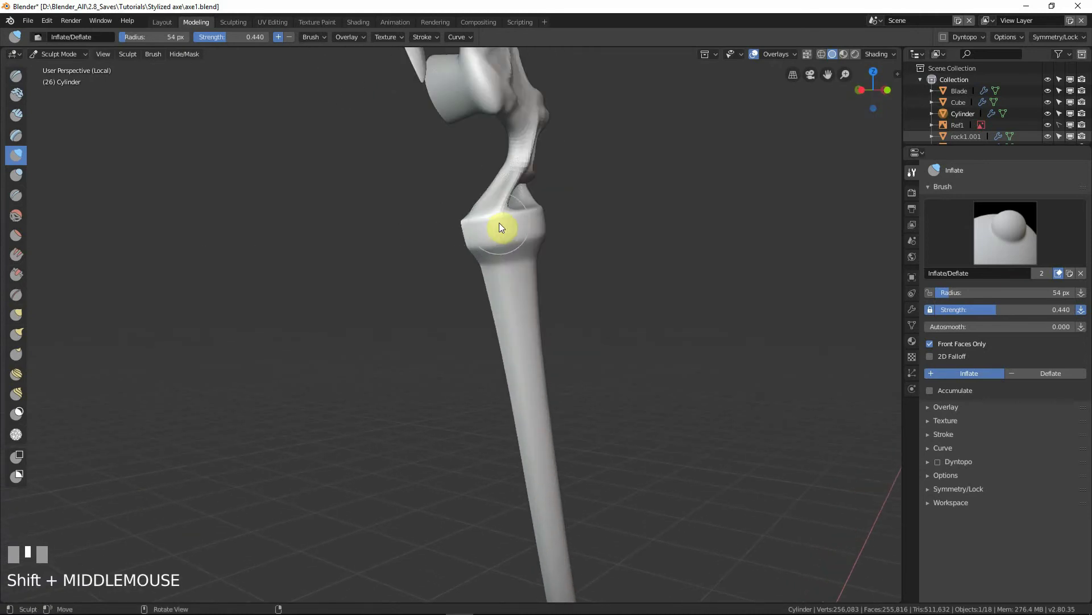
{"action": "left_click_drag", "start_coordinate": [500, 223], "coordinate": [501, 233]}
{"action": "middle_click_drag", "start_coordinate": [503, 232], "coordinate": [463, 223]}
{"action": "left_click_drag", "start_coordinate": [501, 216], "coordinate": [510, 217]}
{"action": "middle_click_drag", "start_coordinate": [511, 219], "coordinate": [503, 245]}
{"action": "left_click_drag", "start_coordinate": [492, 203], "coordinate": [497, 206]}
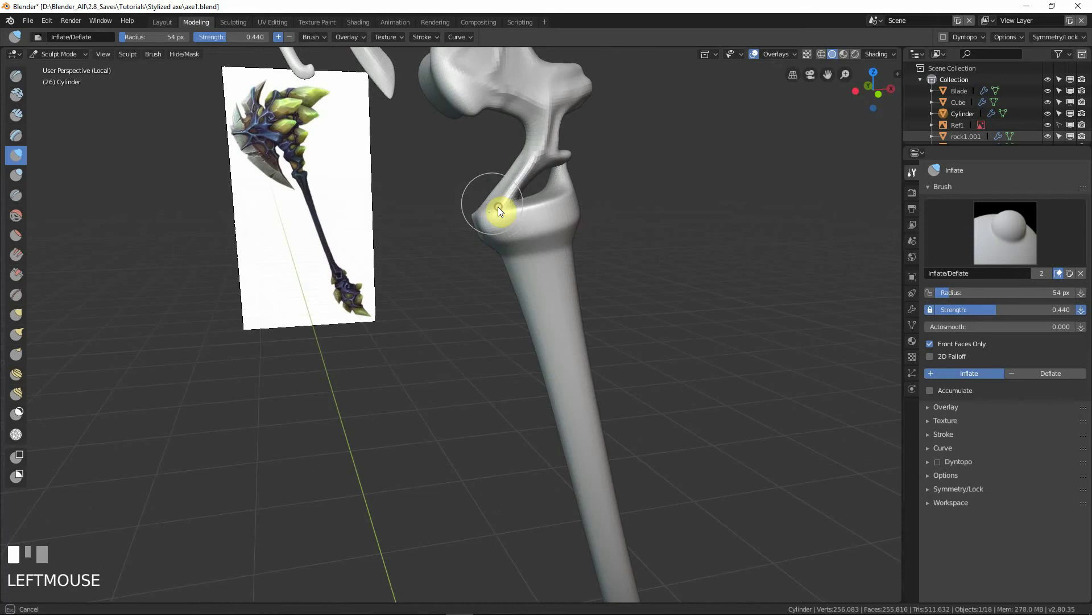
Step: Inflate the lower part of the collar's blade-side corner where it meets the handle shaft
{"action": "middle_click_drag", "start_coordinate": [497, 206], "coordinate": [538, 245]}
{"action": "left_click_drag", "start_coordinate": [485, 218], "coordinate": [483, 214]}
{"action": "mouse_move", "coordinate": [483, 214]}
{"action": "middle_mouse_down"}
{"action": "mouse_move", "coordinate": [520, 147]}
{"action": "mouse_move", "coordinate": [547, 179]}
{"action": "mouse_move", "coordinate": [484, 229]}
{"action": "middle_mouse_up"}
{"action": "mouse_move", "coordinate": [481, 231]}
{"action": "left_mouse_down"}
{"action": "mouse_move", "coordinate": [460, 226]}
{"action": "mouse_move", "coordinate": [496, 247]}
{"action": "left_mouse_up"}
{"action": "middle_click_drag", "start_coordinate": [496, 248], "coordinate": [510, 234]}
{"action": "left_click_drag", "start_coordinate": [507, 232], "coordinate": [509, 248]}
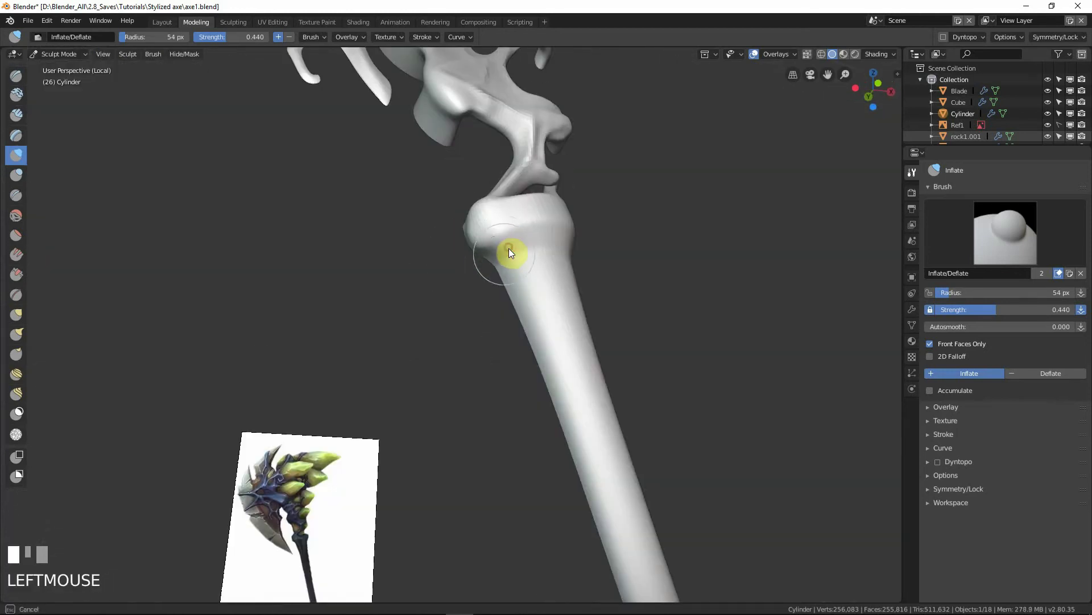
{"action": "middle_click_drag", "start_coordinate": [508, 248], "coordinate": [510, 237]}
{"action": "left_click_drag", "start_coordinate": [510, 237], "coordinate": [497, 231]}
{"action": "mouse_move", "coordinate": [498, 231]}
{"action": "middle_mouse_down"}
{"action": "mouse_move", "coordinate": [511, 227]}
{"action": "mouse_move", "coordinate": [501, 201]}
{"action": "middle_mouse_up"}
Step: Inflate the collar's upper rim, front face and underside to round the blade-side corner into a bulge
{"action": "left_click_drag", "start_coordinate": [500, 201], "coordinate": [501, 202]}
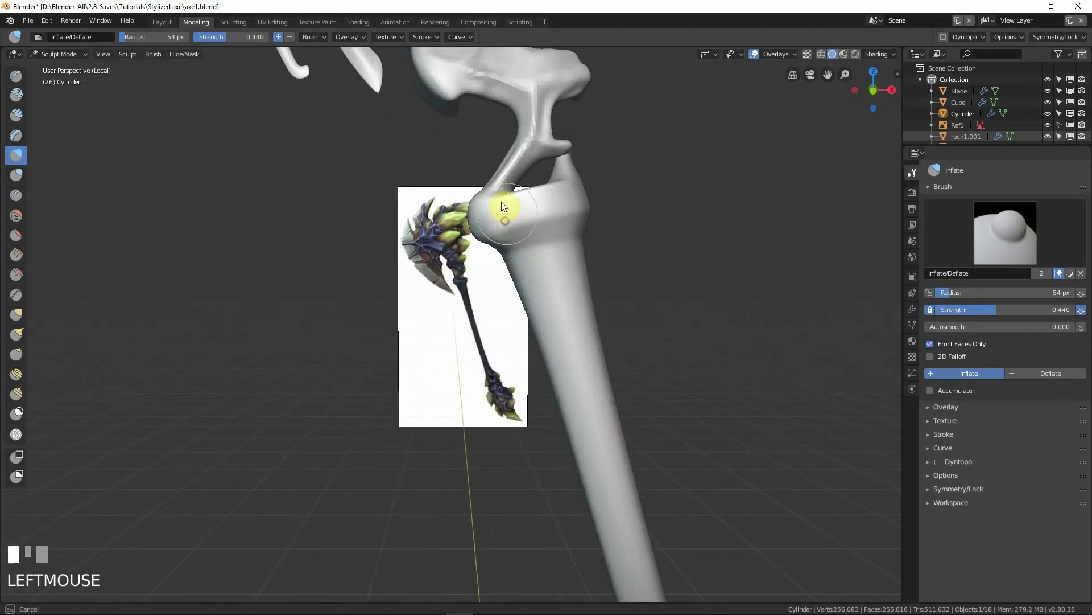
{"action": "middle_click_drag", "start_coordinate": [501, 201], "coordinate": [510, 224]}
{"action": "left_click_drag", "start_coordinate": [500, 203], "coordinate": [538, 196]}
{"action": "middle_click_drag", "start_coordinate": [538, 196], "coordinate": [497, 231]}
{"action": "left_click_drag", "start_coordinate": [498, 231], "coordinate": [525, 230]}
{"action": "middle_click_drag", "start_coordinate": [525, 230], "coordinate": [487, 255]}
{"action": "left_click_drag", "start_coordinate": [487, 255], "coordinate": [483, 268]}
{"action": "middle_click_drag", "start_coordinate": [482, 267], "coordinate": [501, 241]}
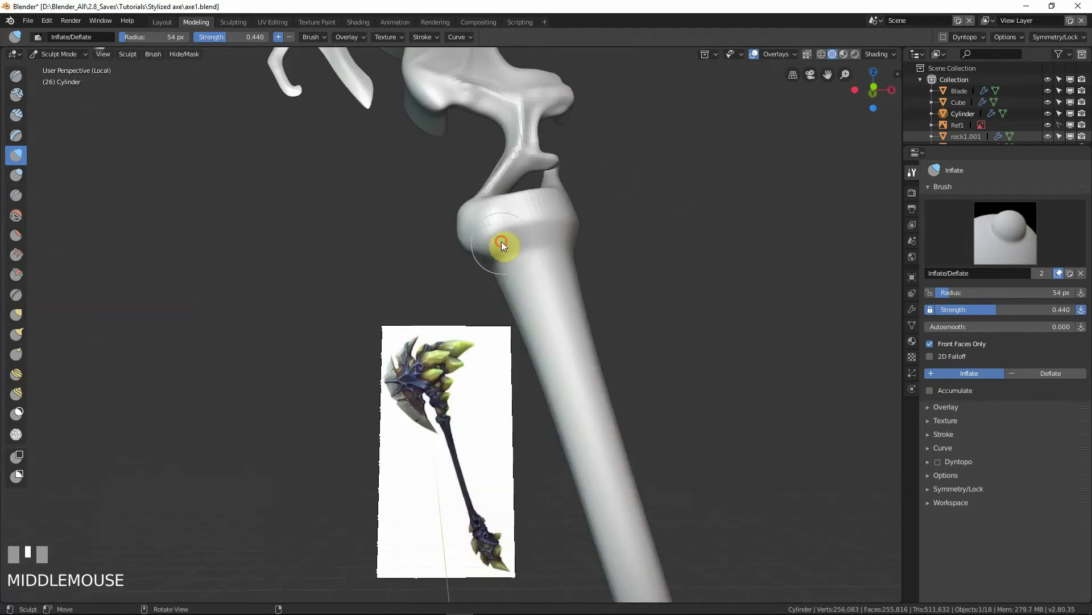
{"action": "mouse_move", "coordinate": [501, 241]}
{"action": "left_mouse_down"}
{"action": "mouse_move", "coordinate": [492, 253]}
{"action": "mouse_move", "coordinate": [477, 227]}
{"action": "left_mouse_up"}
{"action": "middle_click_drag", "start_coordinate": [477, 226], "coordinate": [564, 224]}
{"action": "left_click_drag", "start_coordinate": [477, 219], "coordinate": [464, 225]}
{"action": "mouse_move", "coordinate": [464, 226]}
{"action": "middle_mouse_down"}
{"action": "mouse_move", "coordinate": [555, 280]}
{"action": "mouse_move", "coordinate": [503, 260]}
{"action": "mouse_move", "coordinate": [473, 226]}
{"action": "middle_mouse_up"}
{"action": "middle_click_drag", "start_coordinate": [462, 251], "coordinate": [463, 232]}
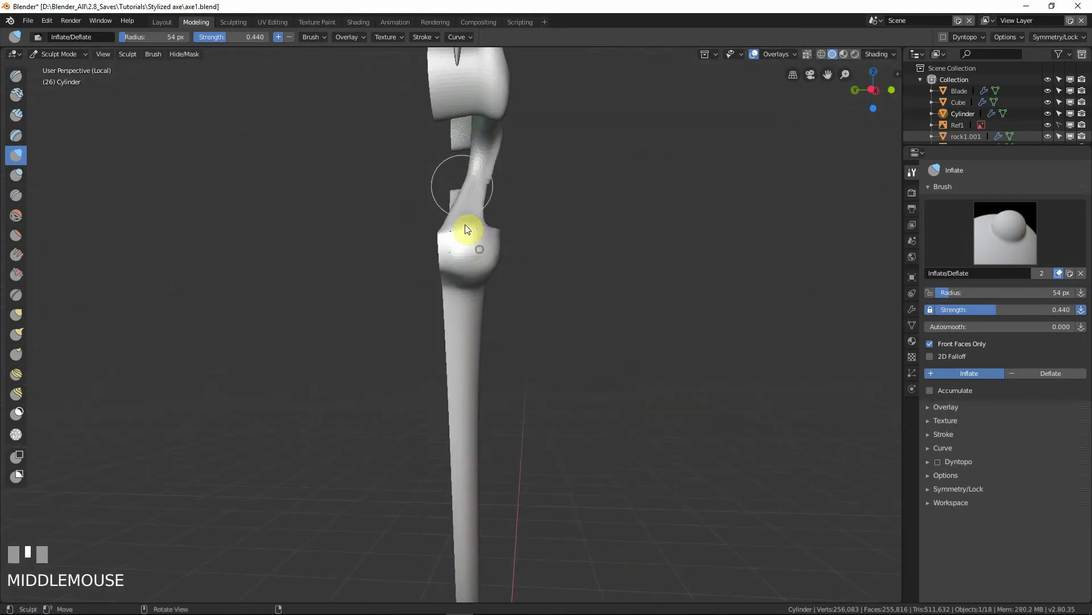
Step: Inflate the blade-side bulge of the handle collar down towards the shaft and smooth its underside
{"action": "left_click_drag", "start_coordinate": [463, 231], "coordinate": [456, 264]}
{"action": "middle_click_drag", "start_coordinate": [456, 263], "coordinate": [473, 236]}
{"action": "mouse_move", "coordinate": [473, 234]}
{"action": "left_mouse_down"}
{"action": "mouse_move", "coordinate": [451, 270]}
{"action": "mouse_move", "coordinate": [464, 281]}
{"action": "left_mouse_up"}
{"action": "middle_click_drag", "start_coordinate": [465, 282], "coordinate": [452, 289]}
{"action": "mouse_move", "coordinate": [453, 289]}
{"action": "left_mouse_down"}
{"action": "mouse_move", "coordinate": [483, 257]}
{"action": "mouse_move", "coordinate": [463, 248]}
{"action": "left_mouse_up"}
{"action": "middle_click_drag", "start_coordinate": [464, 248], "coordinate": [463, 290]}
{"action": "mouse_move", "coordinate": [463, 290]}
{"action": "left_mouse_down", "text": "shift"}
{"action": "mouse_move", "coordinate": [467, 258]}
{"action": "mouse_move", "coordinate": [480, 258]}
{"action": "left_mouse_up", "text": "shift"}
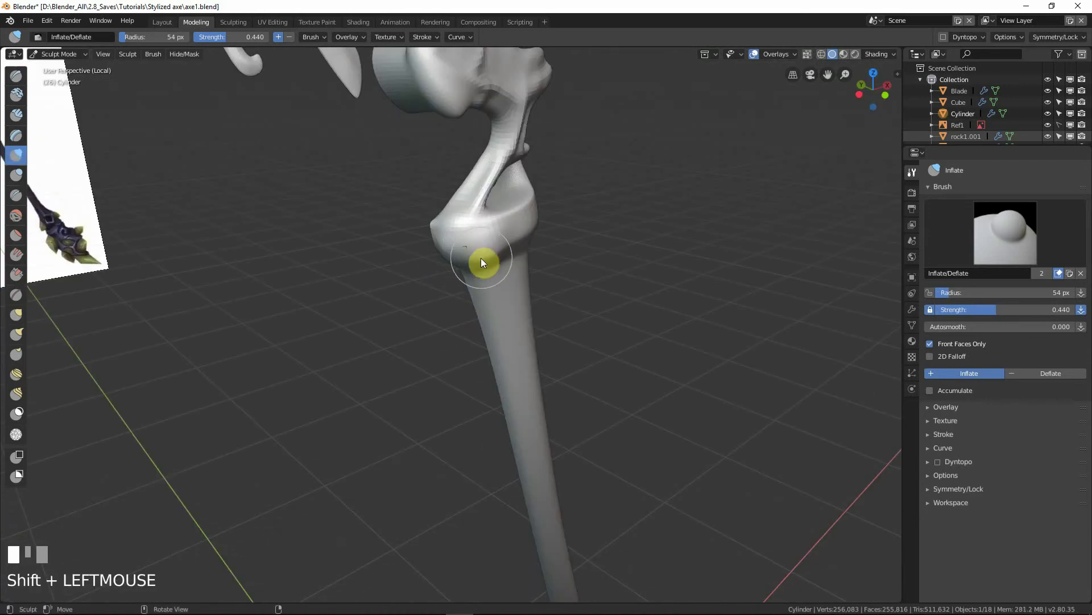
{"action": "key", "text": "Tab"}
{"action": "key", "text": "Tab"}
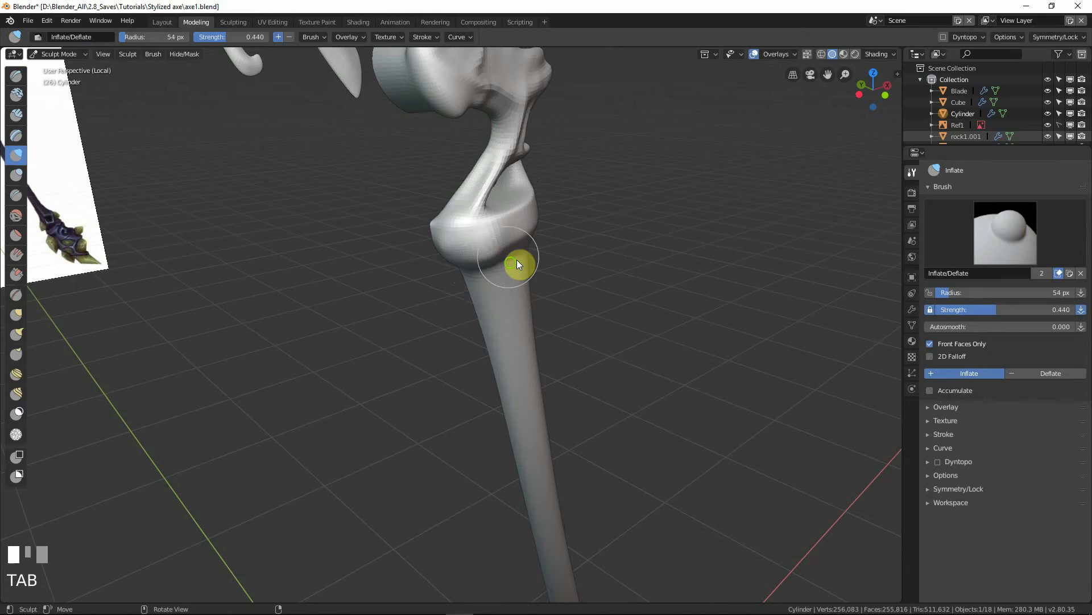
Step: Inflate the collar's side opposite the blade and the top of the shaft just beneath it, using the front reference as a guide
{"action": "middle_click_drag", "start_coordinate": [516, 259], "coordinate": [429, 292]}
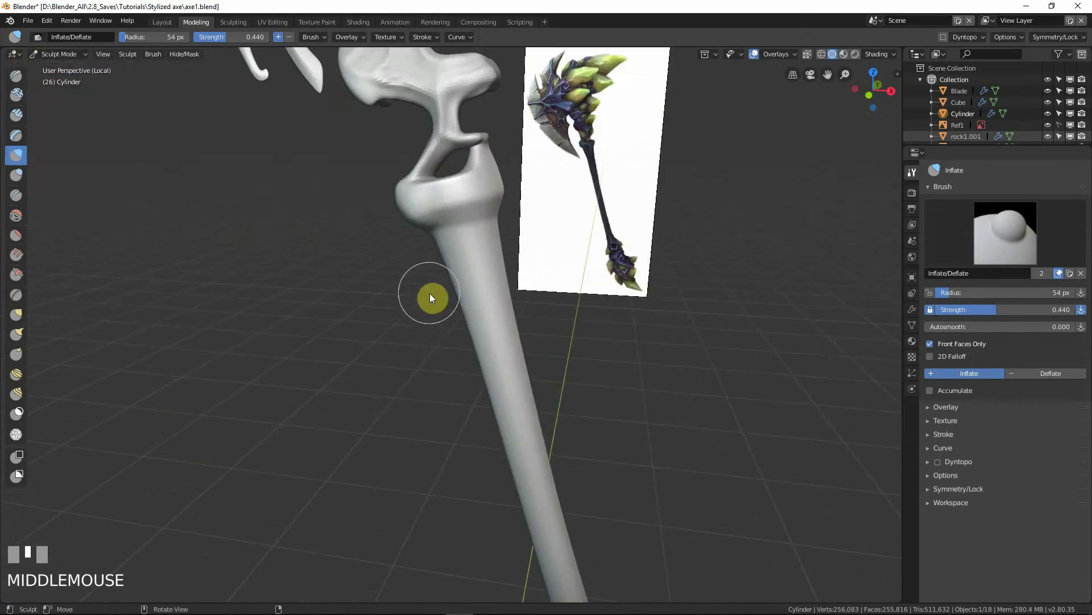
{"action": "key", "text": "KP_1"}
{"action": "key", "text": "shift+z"}
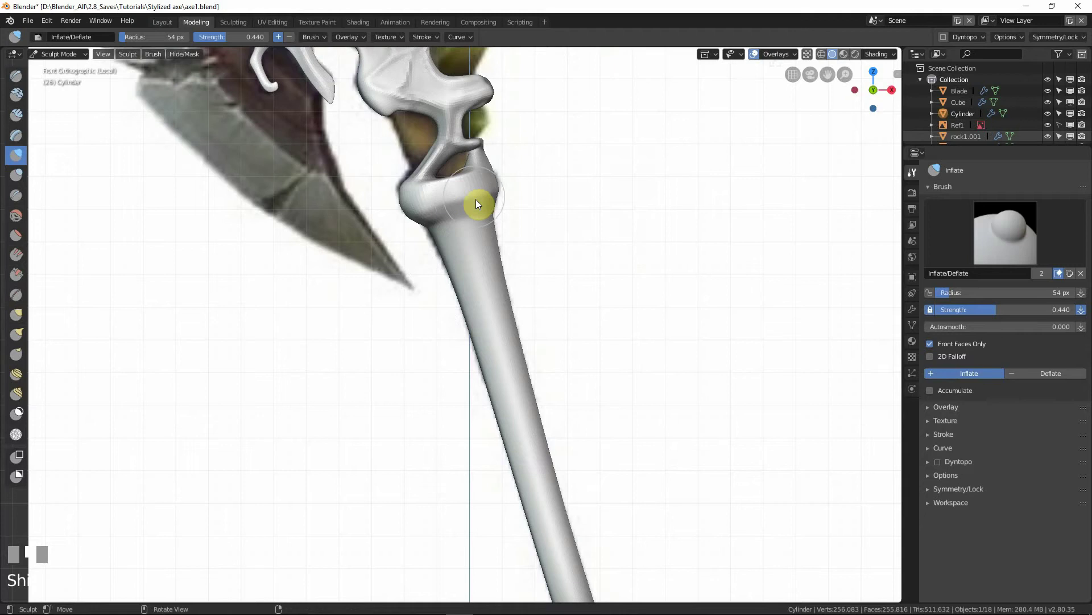
{"action": "mouse_move", "coordinate": [476, 200]}
{"action": "left_mouse_down"}
{"action": "mouse_move", "coordinate": [470, 189]}
{"action": "mouse_move", "coordinate": [493, 199]}
{"action": "left_mouse_up"}
{"action": "mouse_move", "coordinate": [492, 196]}
{"action": "middle_mouse_down"}
{"action": "mouse_move", "coordinate": [465, 224]}
{"action": "mouse_move", "coordinate": [503, 174]}
{"action": "middle_mouse_up"}
{"action": "mouse_move", "coordinate": [503, 174]}
{"action": "left_mouse_down"}
{"action": "mouse_move", "coordinate": [510, 160]}
{"action": "mouse_move", "coordinate": [498, 218]}
{"action": "left_mouse_up"}
{"action": "middle_click_drag", "start_coordinate": [497, 217], "coordinate": [497, 234]}
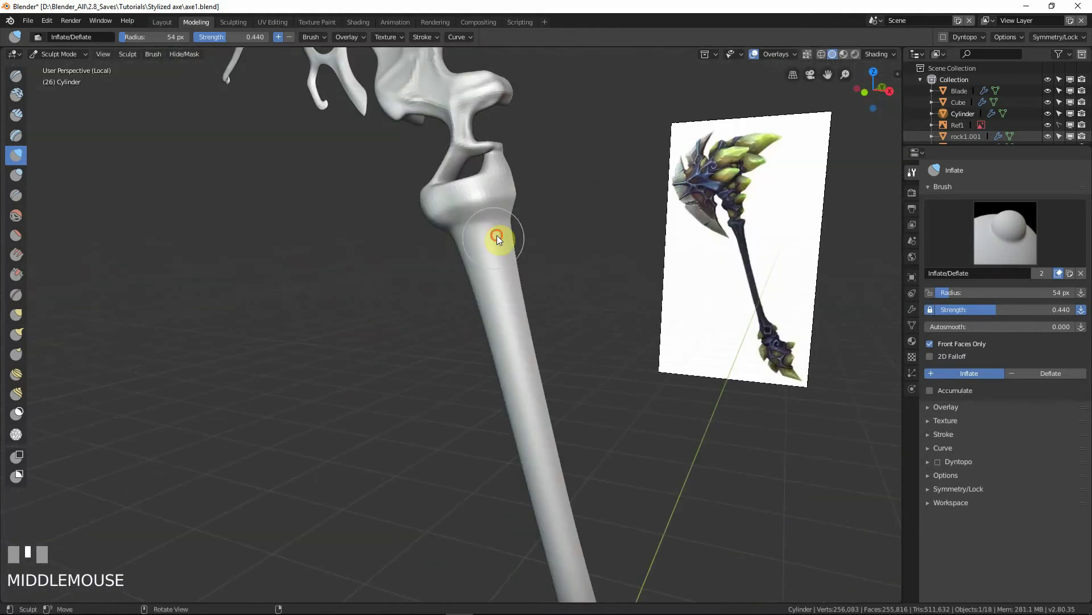
{"action": "left_click_drag", "start_coordinate": [497, 235], "coordinate": [501, 240]}
{"action": "middle_click_drag", "start_coordinate": [501, 240], "coordinate": [476, 260]}
{"action": "left_click_drag", "start_coordinate": [476, 261], "coordinate": [472, 255]}
{"action": "middle_click_drag", "start_coordinate": [472, 255], "coordinate": [449, 247]}
Step: Compare the collar outline with the front reference in wireframe and set the Inflate brush radius to 41 px
{"action": "key", "text": "KP_1"}
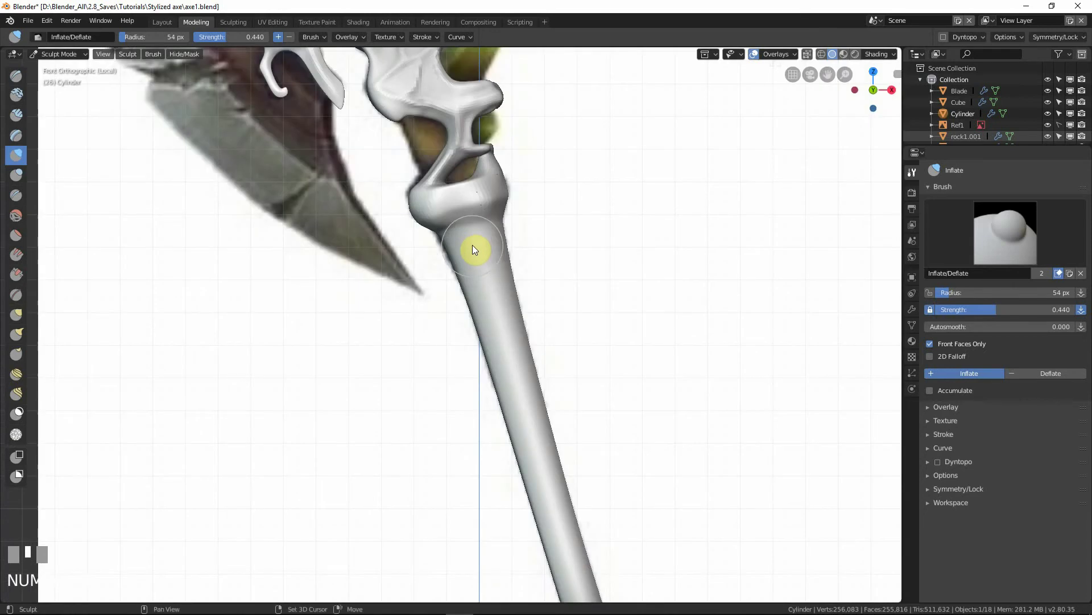
{"action": "key", "text": "shift+z"}
{"action": "scroll", "coordinate": [479, 224], "scroll_direction": "up", "scroll_amount": 3}
{"action": "middle_click_drag", "start_coordinate": [464, 198], "coordinate": [464, 190], "text": "ctrl"}
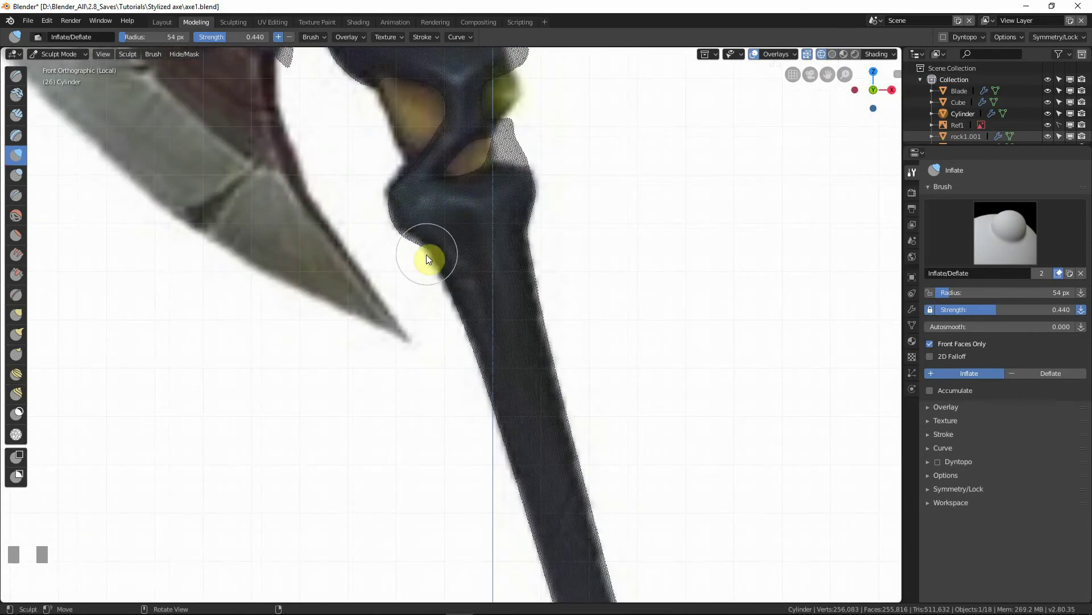
{"action": "key", "text": "f"}
{"action": "left_click", "coordinate": [418, 233]}
{"action": "left_click", "coordinate": [459, 37]}
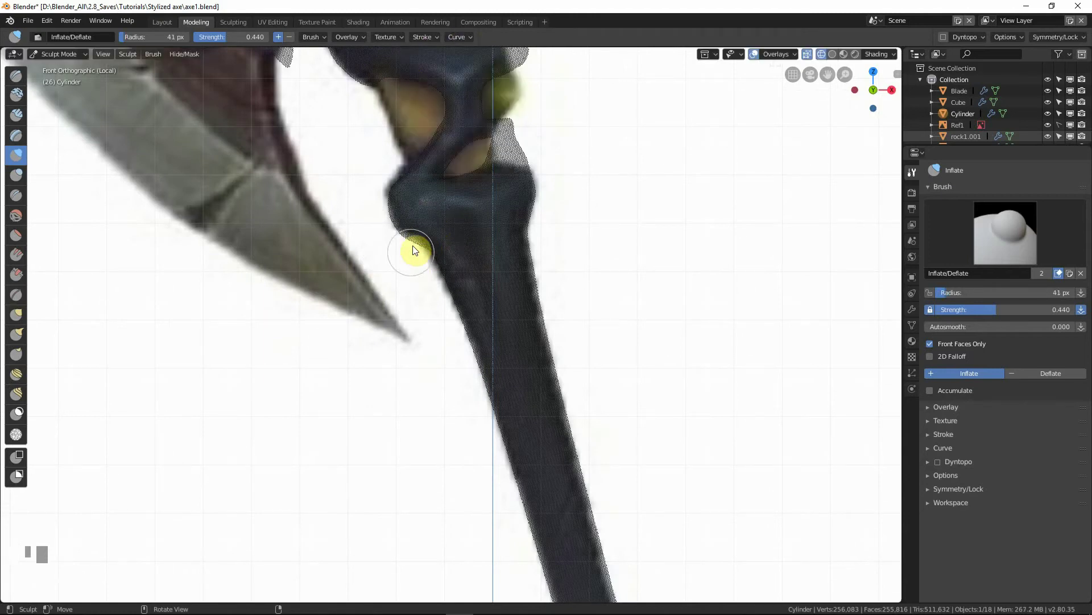
{"action": "key", "text": "shift+z"}
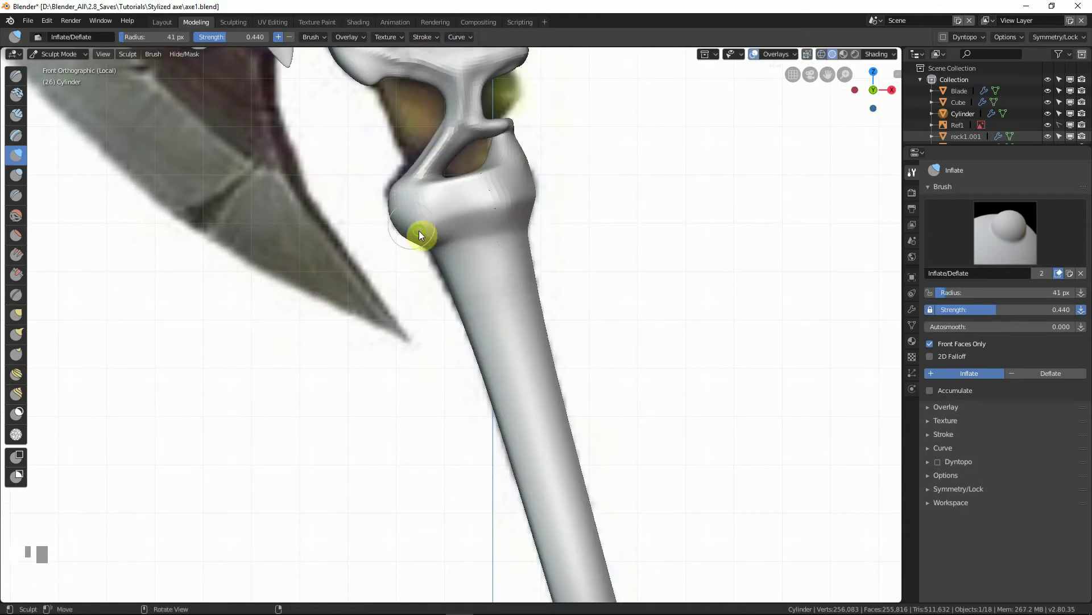
Step: Inflate the collar's blade-side bulge with strokes wrapping around from the blade edge to the front face
{"action": "mouse_move", "coordinate": [420, 235]}
{"action": "middle_mouse_down"}
{"action": "mouse_move", "coordinate": [488, 236]}
{"action": "mouse_move", "coordinate": [479, 224]}
{"action": "mouse_move", "coordinate": [422, 222]}
{"action": "middle_mouse_up"}
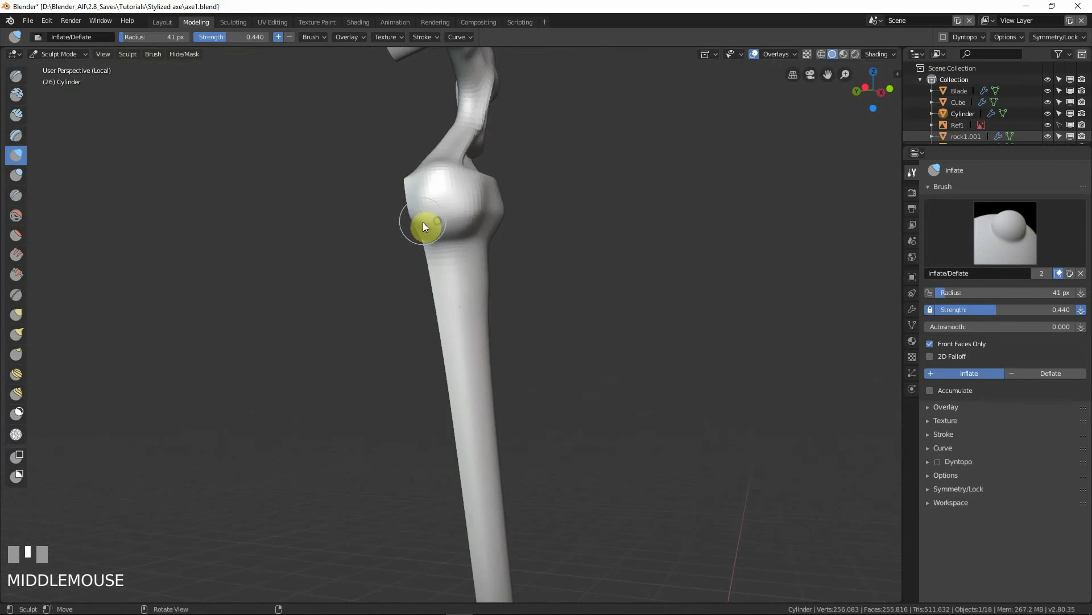
{"action": "left_click_drag", "start_coordinate": [414, 216], "coordinate": [492, 208]}
{"action": "left_click_drag", "start_coordinate": [424, 215], "coordinate": [499, 203]}
{"action": "middle_click_drag", "start_coordinate": [477, 201], "coordinate": [442, 218]}
{"action": "left_click_drag", "start_coordinate": [432, 215], "coordinate": [495, 197]}
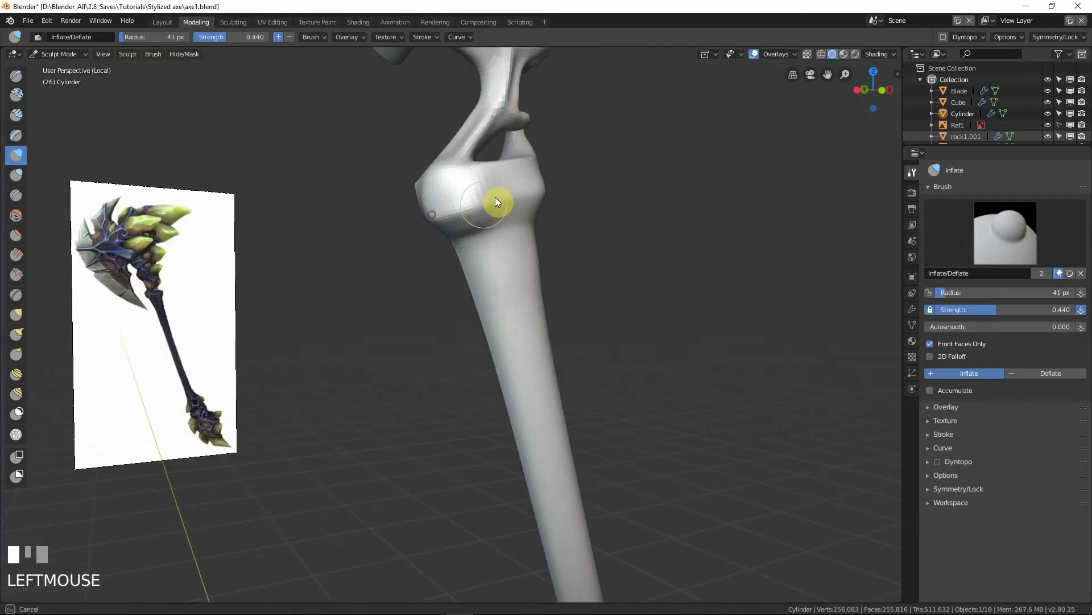
Step: Build up a raised band across the collar's front face with Inflate strokes from the blade-side bulge
{"action": "middle_click_drag", "start_coordinate": [495, 197], "coordinate": [472, 207]}
{"action": "mouse_move", "coordinate": [472, 207]}
{"action": "left_mouse_down"}
{"action": "mouse_move", "coordinate": [499, 182]}
{"action": "mouse_move", "coordinate": [571, 190]}
{"action": "left_mouse_up"}
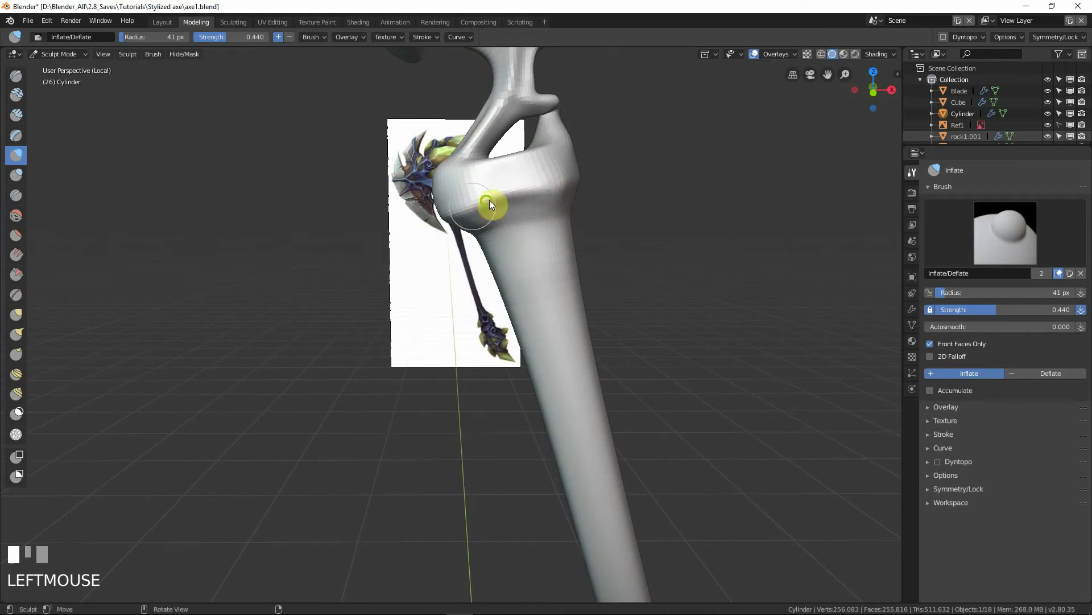
{"action": "middle_click_drag", "start_coordinate": [489, 200], "coordinate": [476, 214]}
{"action": "left_click_drag", "start_coordinate": [476, 214], "coordinate": [435, 229]}
{"action": "mouse_move", "coordinate": [434, 230]}
{"action": "middle_mouse_down"}
{"action": "mouse_move", "coordinate": [478, 244]}
{"action": "mouse_move", "coordinate": [410, 204]}
{"action": "middle_mouse_up"}
{"action": "left_click_drag", "start_coordinate": [410, 205], "coordinate": [501, 199]}
{"action": "middle_click_drag", "start_coordinate": [527, 200], "coordinate": [468, 202]}
{"action": "left_click_drag", "start_coordinate": [461, 203], "coordinate": [530, 180]}
Step: Check the collar against the front reference and extend the inflated band towards the side opposite the blade
{"action": "key", "text": "KP_1"}
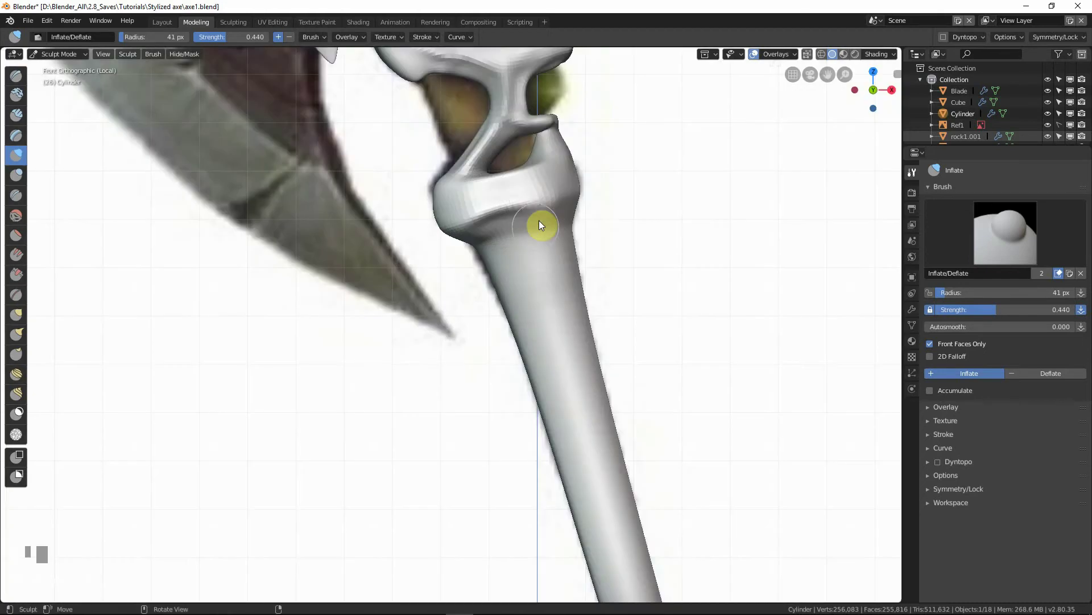
{"action": "key", "text": "shift+z"}
{"action": "key", "text": "shift+z"}
{"action": "left_click_drag", "start_coordinate": [529, 202], "coordinate": [571, 190]}
{"action": "middle_click_drag", "start_coordinate": [571, 190], "coordinate": [541, 196]}
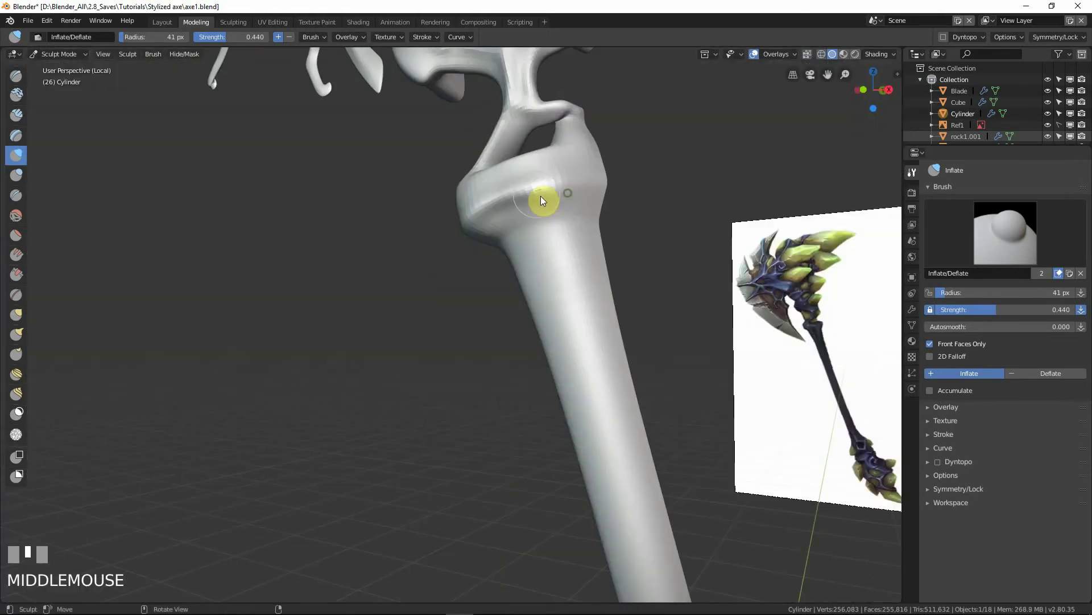
{"action": "left_click_drag", "start_coordinate": [541, 196], "coordinate": [521, 196]}
Step: Inflate the rear part of the collar band where it rises into the upper prong
{"action": "middle_click_drag", "start_coordinate": [521, 195], "coordinate": [564, 191]}
{"action": "mouse_move", "coordinate": [556, 193]}
{"action": "left_mouse_down"}
{"action": "mouse_move", "coordinate": [612, 173]}
{"action": "mouse_move", "coordinate": [574, 180]}
{"action": "left_mouse_up"}
{"action": "left_click_drag", "start_coordinate": [590, 189], "coordinate": [606, 196]}
{"action": "middle_click_drag", "start_coordinate": [606, 196], "coordinate": [550, 181]}
{"action": "mouse_move", "coordinate": [550, 181]}
{"action": "left_mouse_down"}
{"action": "mouse_move", "coordinate": [523, 183]}
{"action": "mouse_move", "coordinate": [595, 176]}
{"action": "left_mouse_up"}
{"action": "middle_click_drag", "start_coordinate": [596, 176], "coordinate": [576, 170]}
{"action": "mouse_move", "coordinate": [576, 170]}
{"action": "left_mouse_down"}
{"action": "mouse_move", "coordinate": [626, 170]}
{"action": "mouse_move", "coordinate": [577, 186]}
{"action": "left_mouse_up"}
{"action": "mouse_move", "coordinate": [577, 186]}
{"action": "middle_mouse_down"}
{"action": "mouse_move", "coordinate": [612, 192]}
{"action": "mouse_move", "coordinate": [585, 176]}
{"action": "mouse_move", "coordinate": [541, 181]}
{"action": "middle_mouse_up"}
Step: Deflate a crease along the underside of the collar band where it meets the handle shaft
{"action": "left_click_drag", "start_coordinate": [541, 181], "coordinate": [511, 186], "text": "ctrl"}
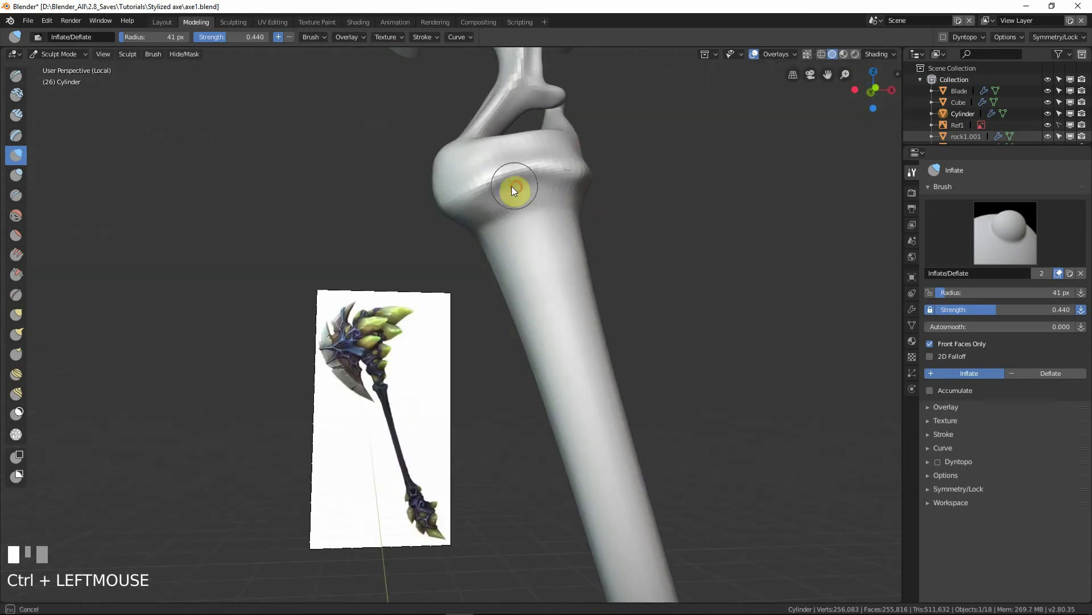
{"action": "middle_click_drag", "start_coordinate": [514, 210], "coordinate": [511, 178], "text": "ctrl"}
{"action": "mouse_move", "coordinate": [511, 183]}
{"action": "left_mouse_down", "text": "ctrl"}
{"action": "mouse_move", "coordinate": [481, 180]}
{"action": "mouse_move", "coordinate": [552, 168]}
{"action": "mouse_move", "coordinate": [601, 195]}
{"action": "left_mouse_up", "text": "ctrl"}
{"action": "middle_click_drag", "start_coordinate": [601, 195], "coordinate": [627, 171]}
{"action": "left_click_drag", "start_coordinate": [627, 171], "coordinate": [625, 161], "text": "ctrl"}
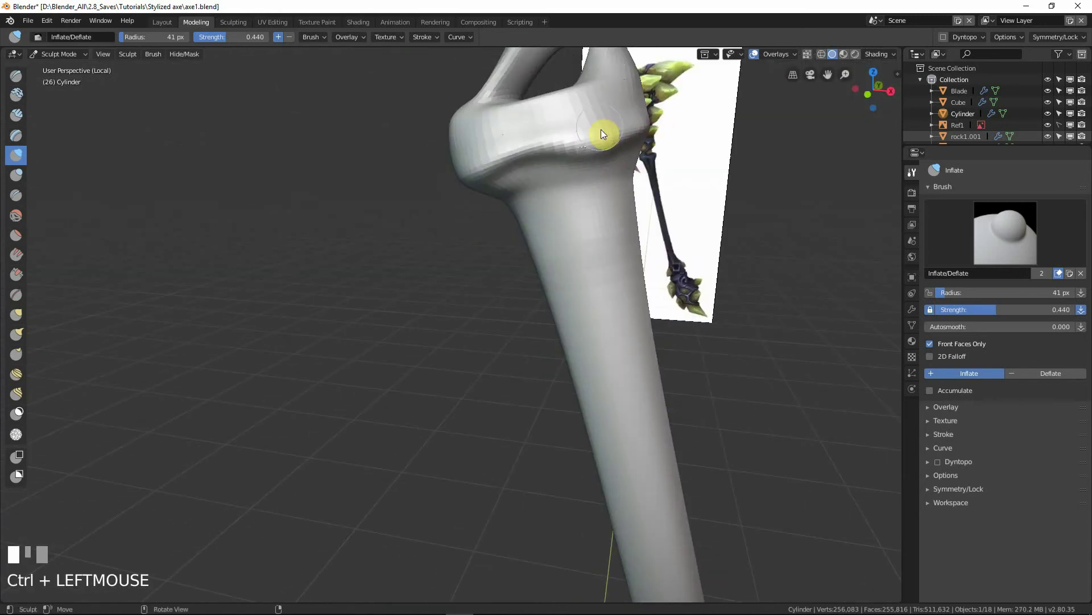
Step: Compare the collar with the reference in wireframe and inflate its upper rim from the blade side to the rear
{"action": "key", "text": "KP_1"}
{"action": "key", "text": "shift+z"}
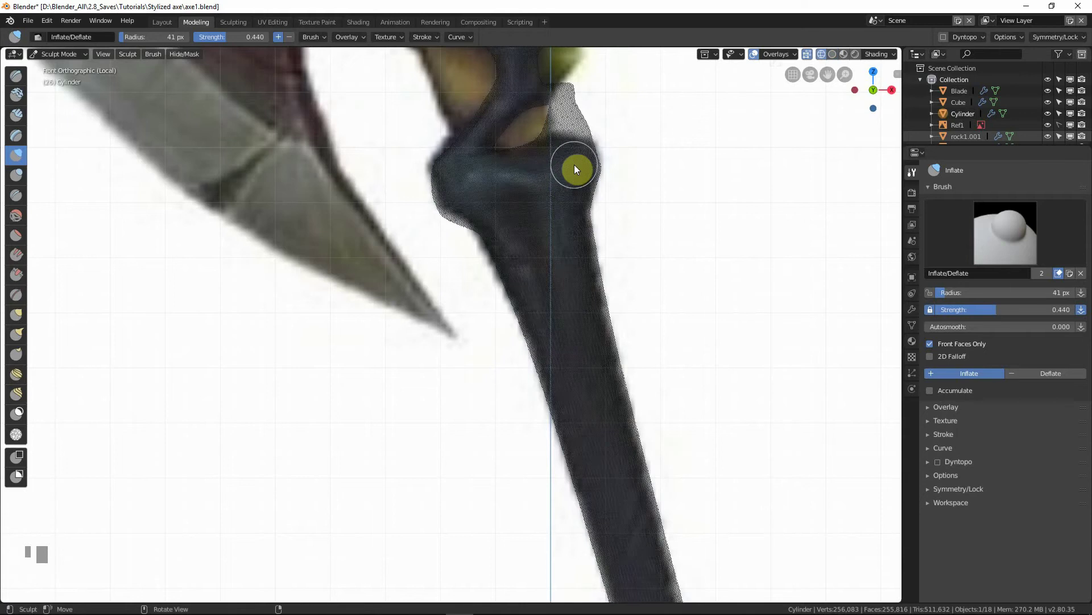
{"action": "key", "text": "shift+z"}
{"action": "middle_click_drag", "start_coordinate": [535, 236], "coordinate": [504, 198]}
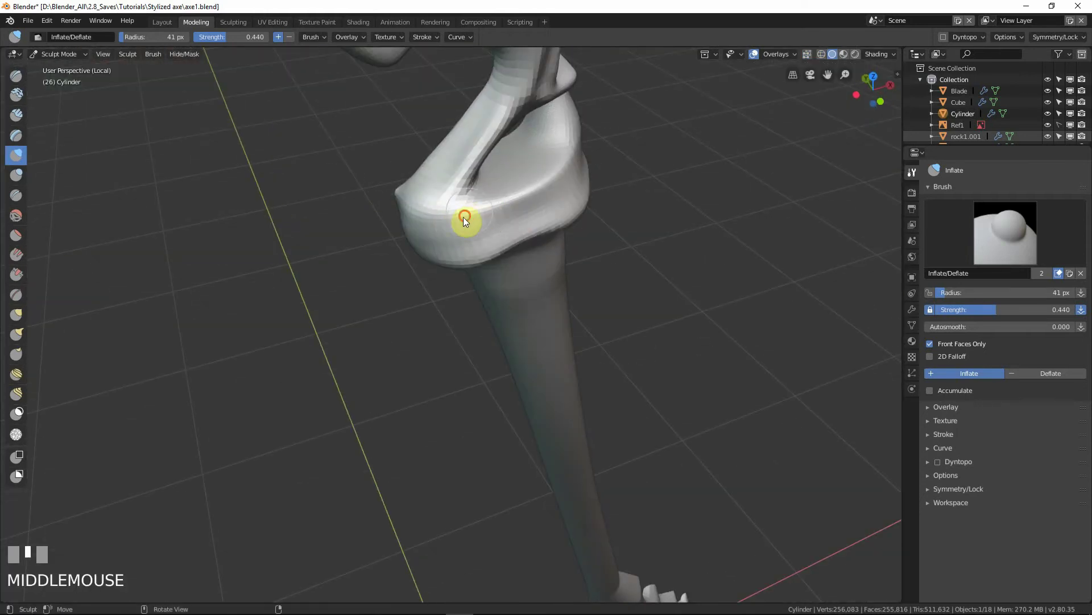
{"action": "mouse_move", "coordinate": [464, 219]}
{"action": "left_mouse_down"}
{"action": "mouse_move", "coordinate": [524, 178]}
{"action": "mouse_move", "coordinate": [516, 187]}
{"action": "mouse_move", "coordinate": [553, 178]}
{"action": "mouse_move", "coordinate": [456, 237]}
{"action": "mouse_move", "coordinate": [579, 182]}
{"action": "left_mouse_up"}
{"action": "middle_click_drag", "start_coordinate": [580, 183], "coordinate": [514, 210]}
{"action": "mouse_move", "coordinate": [515, 210]}
{"action": "left_mouse_down"}
{"action": "mouse_move", "coordinate": [506, 203]}
{"action": "mouse_move", "coordinate": [632, 146]}
{"action": "left_mouse_up"}
{"action": "middle_click_drag", "start_coordinate": [615, 152], "coordinate": [571, 183]}
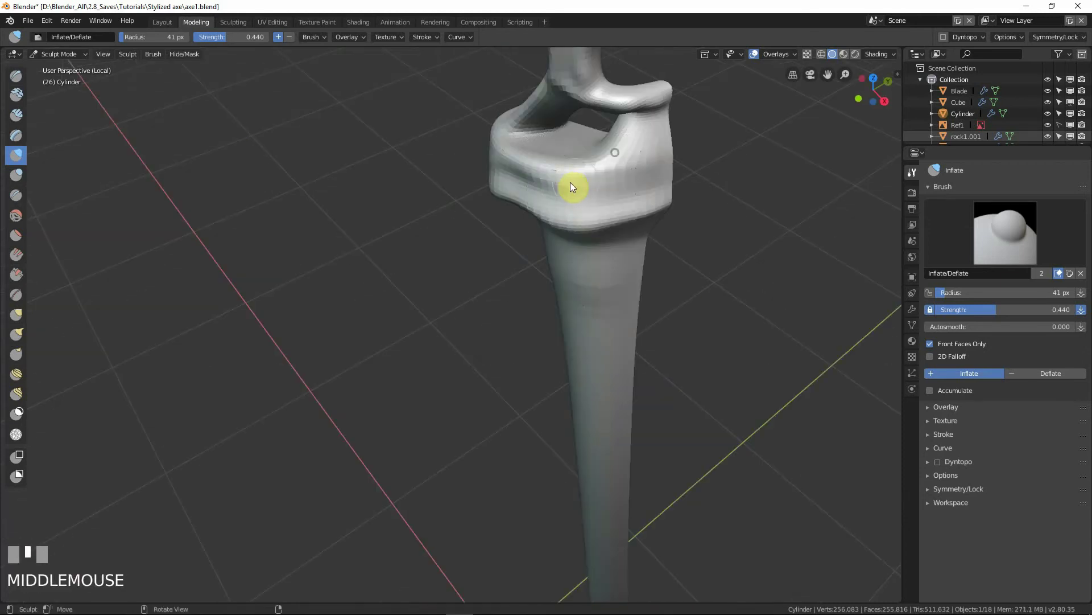
Step: Inflate the collar's rear rim and the prong rising from it, and deflate a groove down the prong's side
{"action": "mouse_move", "coordinate": [571, 182]}
{"action": "left_mouse_down"}
{"action": "mouse_move", "coordinate": [640, 132]}
{"action": "mouse_move", "coordinate": [571, 166]}
{"action": "mouse_move", "coordinate": [608, 157]}
{"action": "left_mouse_up"}
{"action": "mouse_move", "coordinate": [653, 128]}
{"action": "left_mouse_down"}
{"action": "mouse_move", "coordinate": [638, 159]}
{"action": "mouse_move", "coordinate": [654, 139]}
{"action": "mouse_move", "coordinate": [610, 146]}
{"action": "left_mouse_up"}
{"action": "middle_click_drag", "start_coordinate": [609, 146], "coordinate": [585, 178]}
{"action": "left_click_drag", "start_coordinate": [585, 180], "coordinate": [618, 178]}
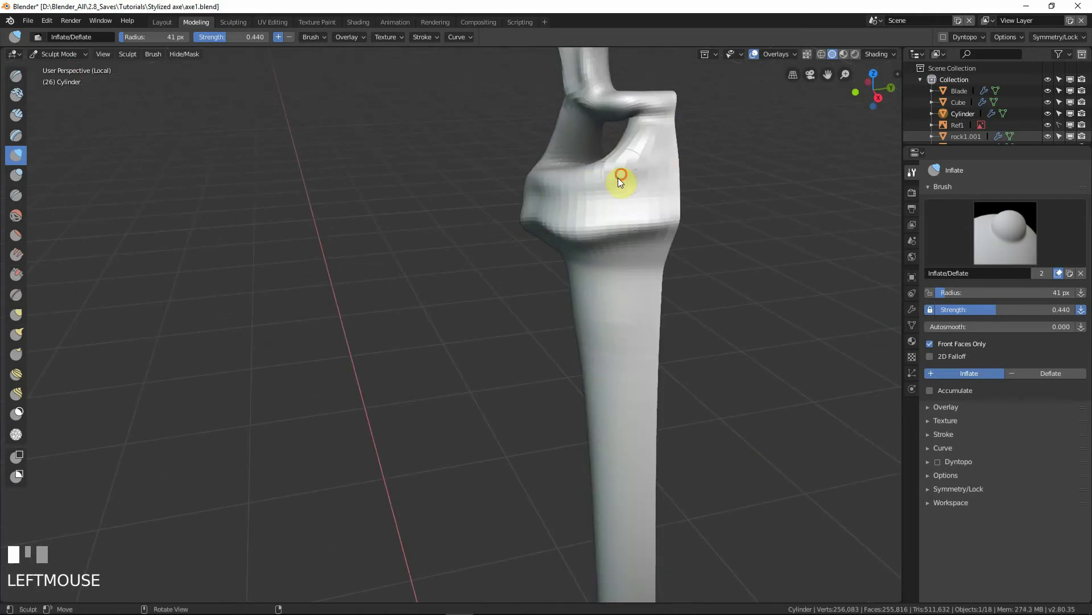
{"action": "middle_click_drag", "start_coordinate": [654, 147], "coordinate": [640, 158]}
{"action": "mouse_move", "coordinate": [663, 138]}
{"action": "left_mouse_down"}
{"action": "mouse_move", "coordinate": [595, 174]}
{"action": "mouse_move", "coordinate": [632, 169]}
{"action": "left_mouse_up"}
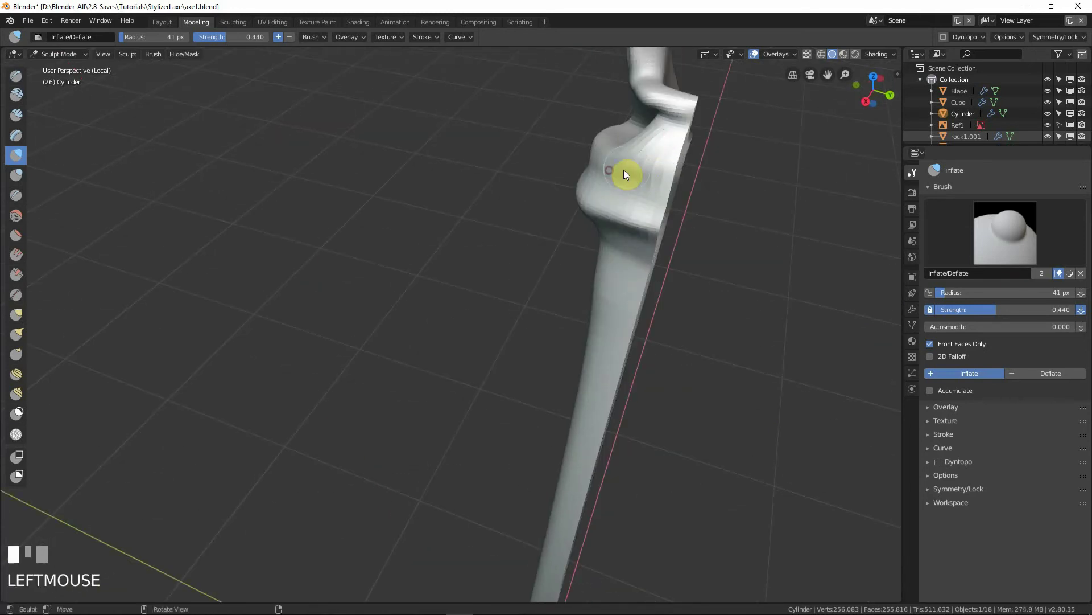
{"action": "mouse_move", "coordinate": [627, 176]}
{"action": "middle_mouse_down"}
{"action": "mouse_move", "coordinate": [734, 170]}
{"action": "mouse_move", "coordinate": [628, 180]}
{"action": "middle_mouse_up"}
{"action": "mouse_move", "coordinate": [657, 136]}
{"action": "left_mouse_down", "text": "ctrl"}
{"action": "mouse_move", "coordinate": [653, 160]}
{"action": "mouse_move", "coordinate": [608, 193]}
{"action": "left_mouse_up", "text": "ctrl"}
Step: Inflate the diagonal strut above the collar and its junction with the blade-side rim
{"action": "mouse_move", "coordinate": [607, 193]}
{"action": "middle_mouse_down"}
{"action": "mouse_move", "coordinate": [657, 192]}
{"action": "mouse_move", "coordinate": [554, 247]}
{"action": "mouse_move", "coordinate": [580, 261]}
{"action": "mouse_move", "coordinate": [508, 283]}
{"action": "middle_mouse_up"}
{"action": "left_click_drag", "start_coordinate": [517, 209], "coordinate": [513, 200]}
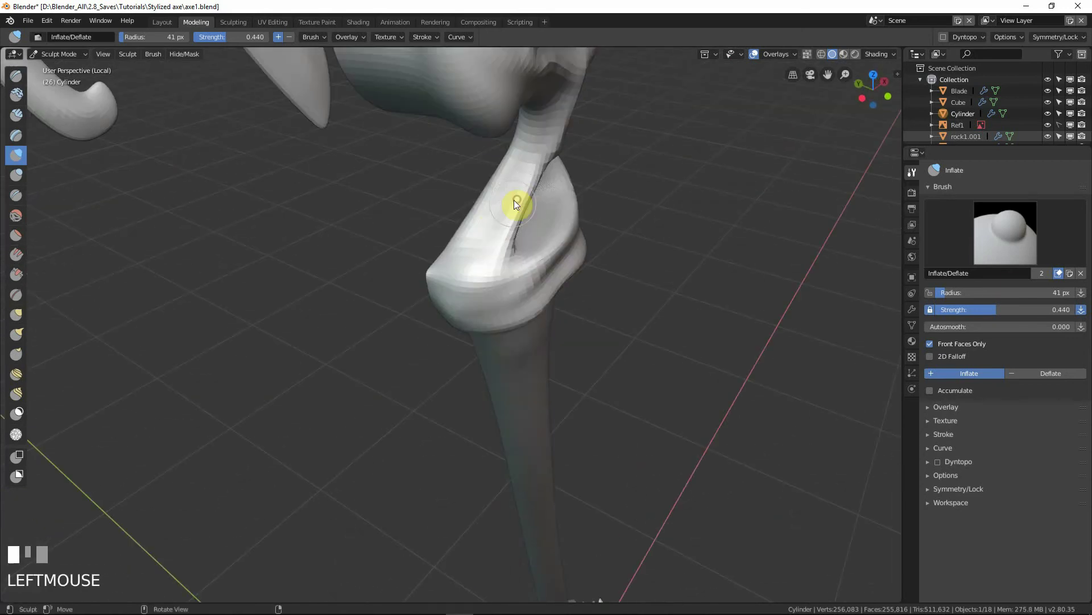
{"action": "middle_click_drag", "start_coordinate": [514, 199], "coordinate": [512, 202]}
{"action": "mouse_move", "coordinate": [512, 203]}
{"action": "left_mouse_down"}
{"action": "mouse_move", "coordinate": [534, 176]}
{"action": "mouse_move", "coordinate": [523, 209]}
{"action": "mouse_move", "coordinate": [511, 212]}
{"action": "mouse_move", "coordinate": [486, 307]}
{"action": "mouse_move", "coordinate": [480, 290]}
{"action": "mouse_move", "coordinate": [498, 250]}
{"action": "mouse_move", "coordinate": [528, 267]}
{"action": "mouse_move", "coordinate": [510, 256]}
{"action": "mouse_move", "coordinate": [515, 231]}
{"action": "mouse_move", "coordinate": [537, 285]}
{"action": "left_mouse_up"}
{"action": "mouse_move", "coordinate": [537, 285]}
{"action": "middle_mouse_down"}
{"action": "mouse_move", "coordinate": [607, 277]}
{"action": "mouse_move", "coordinate": [556, 307]}
{"action": "middle_mouse_up"}
{"action": "left_click", "coordinate": [498, 292]}
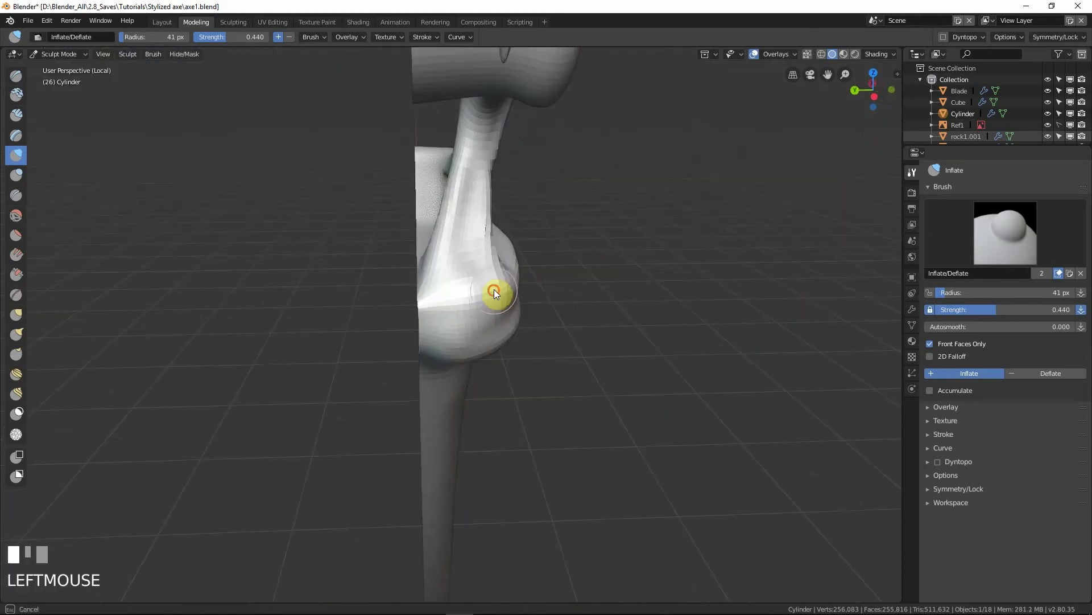
Step: Inflate the collar's blade-side face below the strut to thicken the band
{"action": "mouse_move", "coordinate": [439, 295]}
{"action": "left_mouse_down"}
{"action": "mouse_move", "coordinate": [457, 210]}
{"action": "mouse_move", "coordinate": [445, 251]}
{"action": "mouse_move", "coordinate": [481, 300]}
{"action": "mouse_move", "coordinate": [454, 221]}
{"action": "mouse_move", "coordinate": [428, 339]}
{"action": "left_mouse_up"}
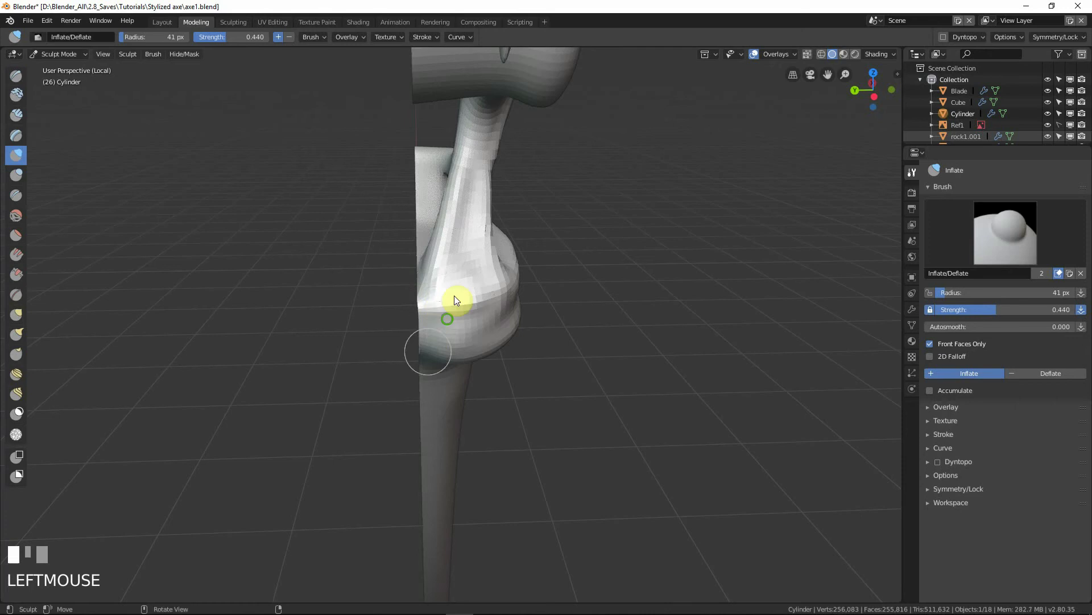
{"action": "middle_click_drag", "start_coordinate": [455, 291], "coordinate": [476, 216]}
{"action": "left_click_drag", "start_coordinate": [439, 324], "coordinate": [465, 343]}
{"action": "middle_click_drag", "start_coordinate": [493, 407], "coordinate": [487, 329]}
{"action": "left_click", "coordinate": [469, 295]}
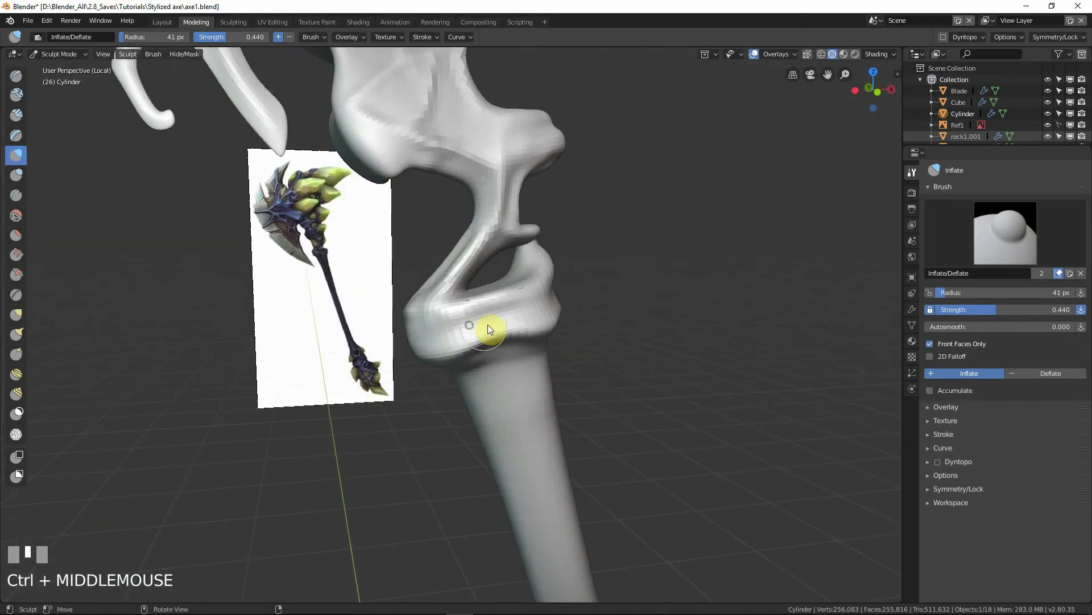
Step: Check the collar and upper handle against the front reference in wireframe, then return to solid shading
{"action": "key", "text": "KP_1"}
{"action": "scroll", "coordinate": [522, 329], "scroll_direction": "up", "scroll_amount": 5}
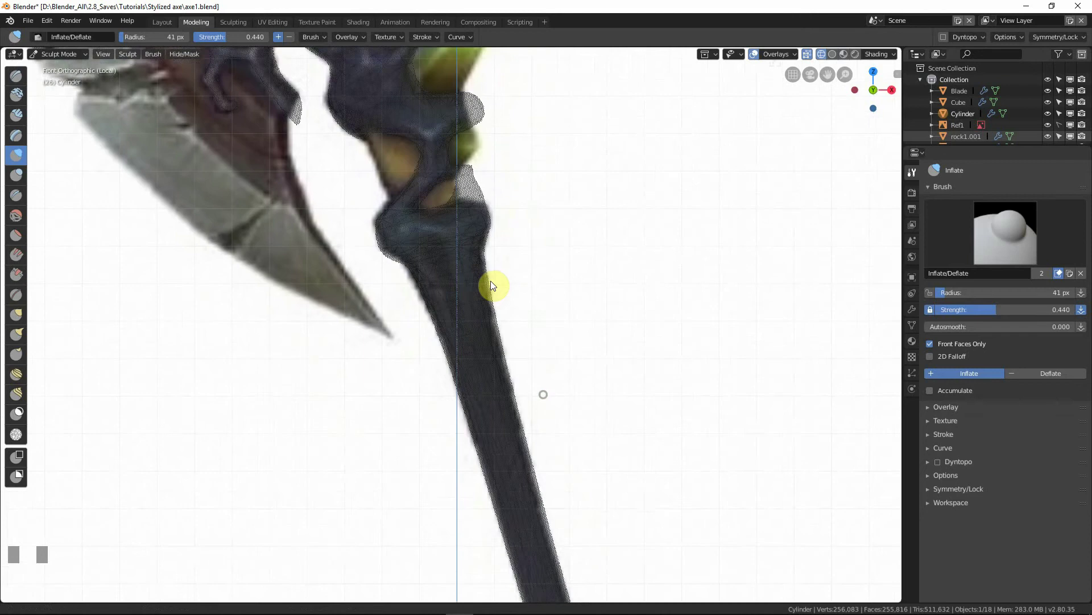
{"action": "key", "text": "shift+z"}
{"action": "mouse_move", "coordinate": [487, 288]}
{"action": "middle_mouse_down", "text": "ctrl"}
{"action": "mouse_move", "coordinate": [488, 403]}
{"action": "mouse_move", "coordinate": [464, 375]}
{"action": "mouse_move", "coordinate": [431, 272]}
{"action": "middle_mouse_up", "text": "ctrl"}
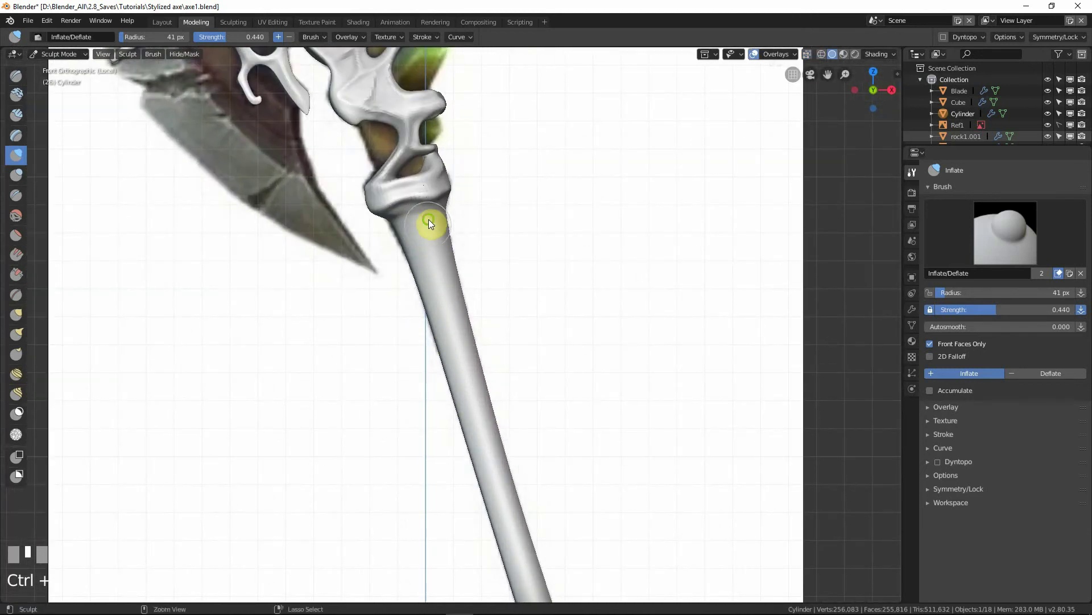
{"action": "middle_click_drag", "start_coordinate": [428, 219], "coordinate": [413, 192], "text": "ctrl"}
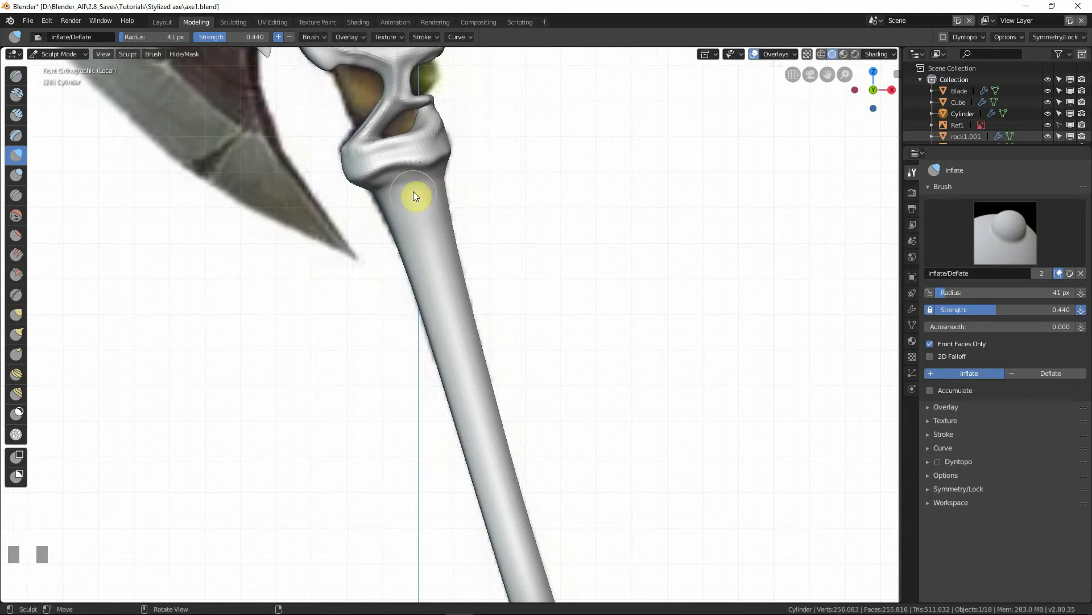
Step: Enable Smooth Stroke for the Inflate brush and reduce its smoothing radius
{"action": "left_click", "coordinate": [437, 36]}
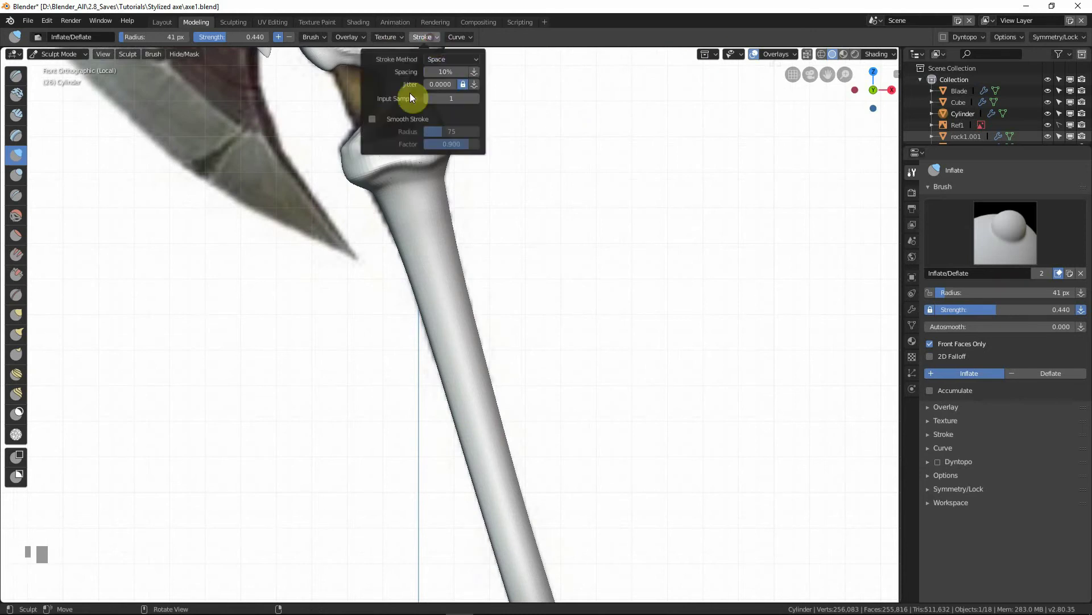
{"action": "left_click", "coordinate": [454, 133]}
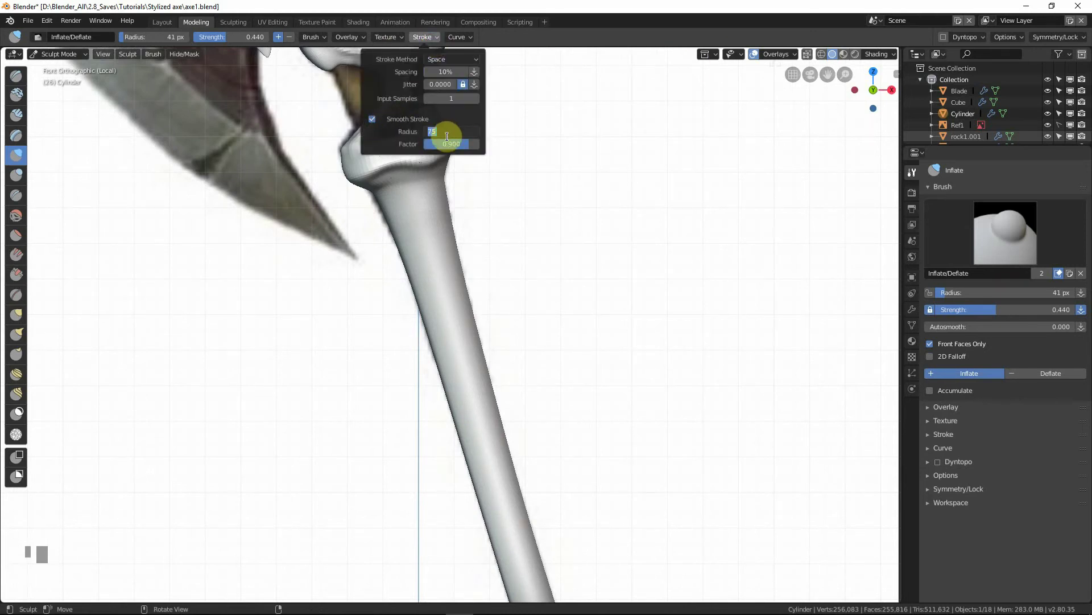
{"action": "type", "text": "3"}
{"action": "key", "text": "Return"}
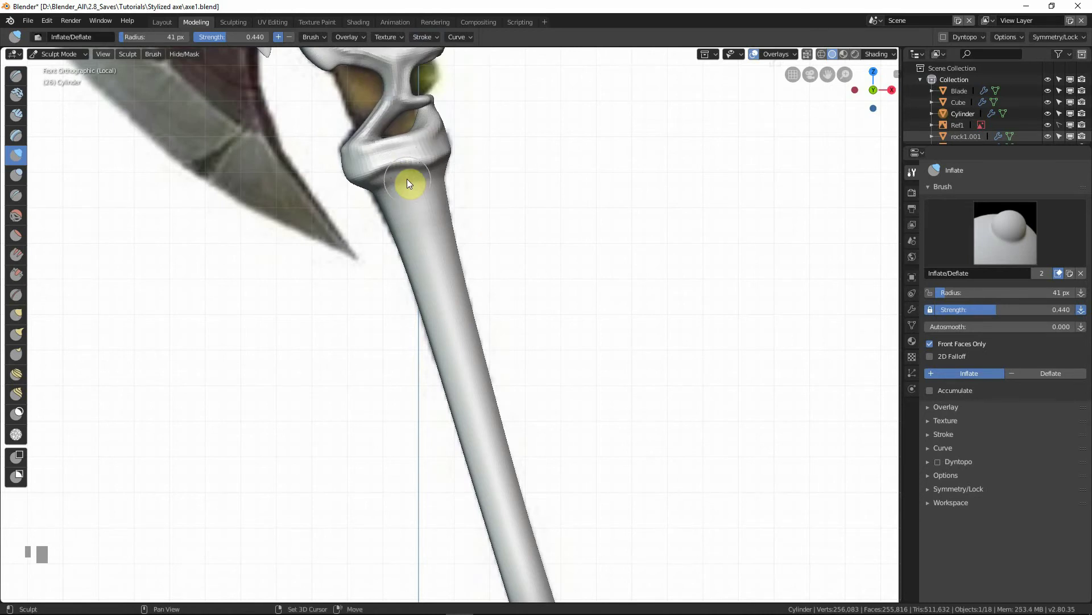
Step: Set the Inflate brush strength to 0.812 and inflate a long ridge down the handle shaft from just below the collar
{"action": "left_click_drag", "start_coordinate": [407, 179], "coordinate": [422, 185]}
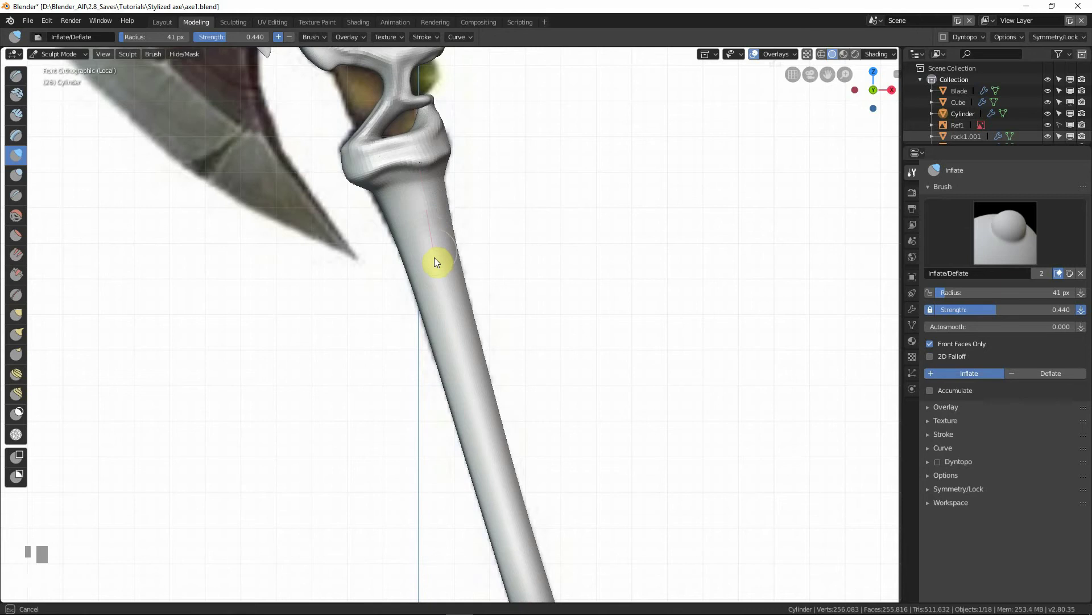
{"action": "left_click_drag", "start_coordinate": [434, 262], "coordinate": [449, 322]}
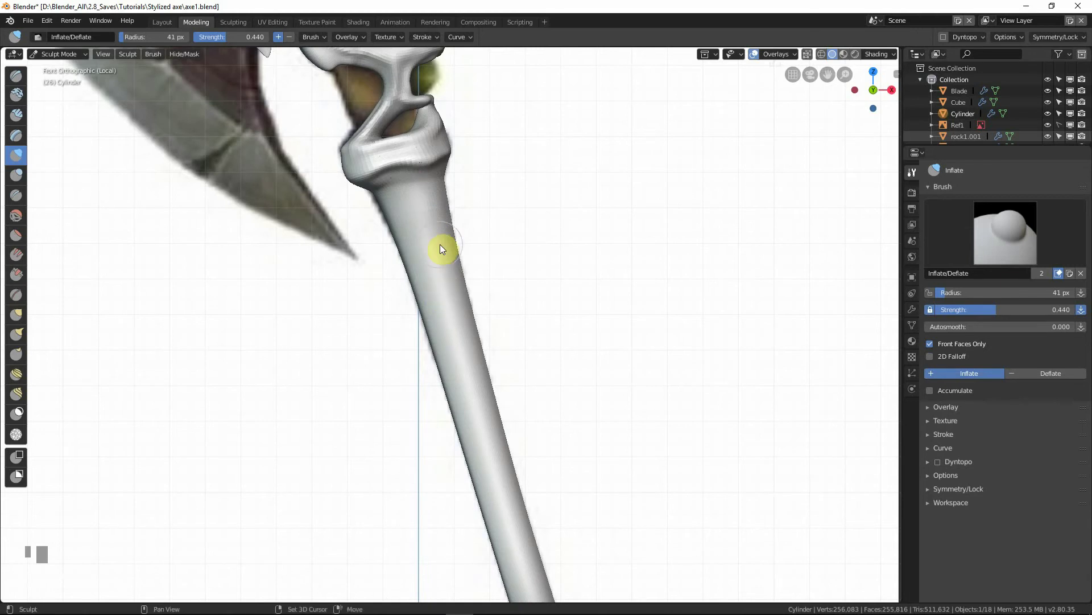
{"action": "key", "text": "shift+f"}
{"action": "left_click", "coordinate": [403, 253]}
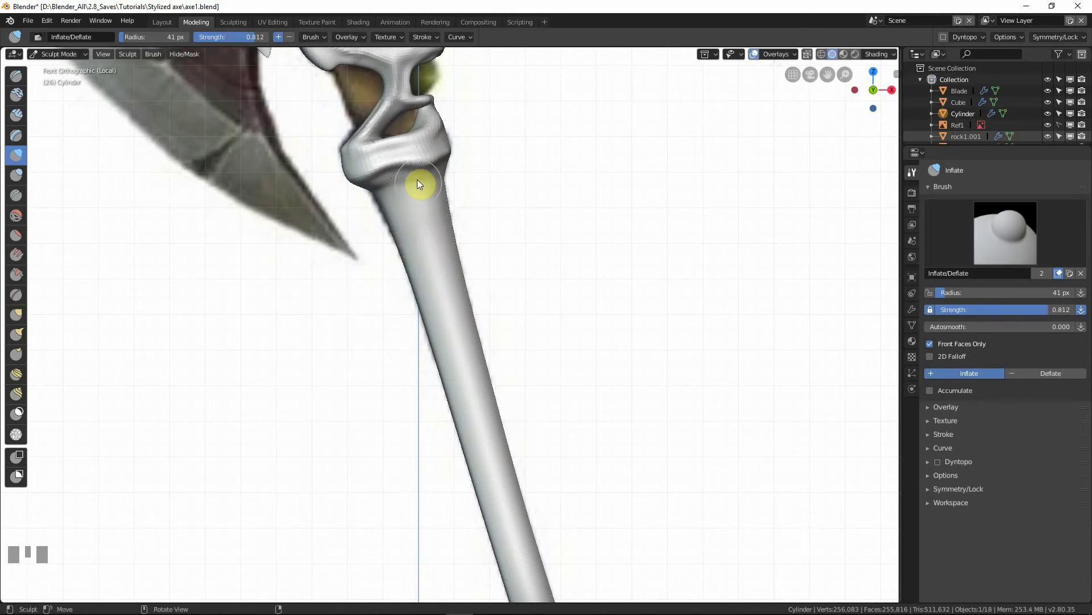
{"action": "left_click_drag", "start_coordinate": [418, 172], "coordinate": [470, 419]}
{"action": "scroll", "coordinate": [466, 295], "scroll_direction": "down", "scroll_amount": 1, "text": "shift"}
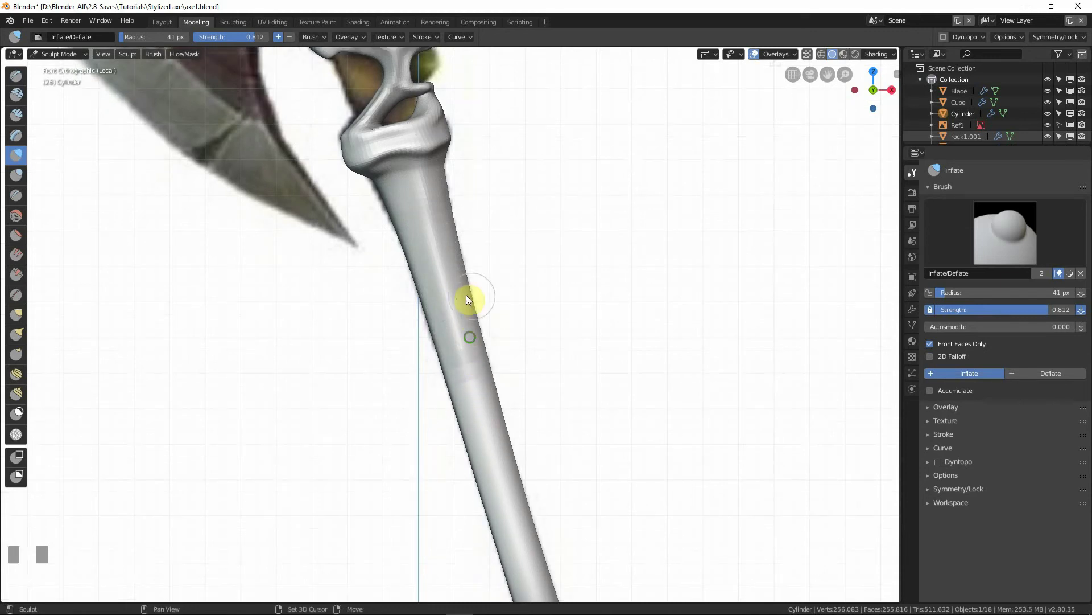
Step: Inflate the ridge on the front of the handle from the collar's underside down the upper shaft
{"action": "mouse_move", "coordinate": [415, 167]}
{"action": "middle_mouse_down"}
{"action": "mouse_move", "coordinate": [420, 152]}
{"action": "mouse_move", "coordinate": [429, 203]}
{"action": "mouse_move", "coordinate": [420, 176]}
{"action": "middle_mouse_up"}
{"action": "left_click", "coordinate": [415, 164]}
{"action": "mouse_move", "coordinate": [416, 164]}
{"action": "left_mouse_down"}
{"action": "mouse_move", "coordinate": [422, 222]}
{"action": "mouse_move", "coordinate": [417, 158]}
{"action": "mouse_move", "coordinate": [415, 173]}
{"action": "left_mouse_up"}
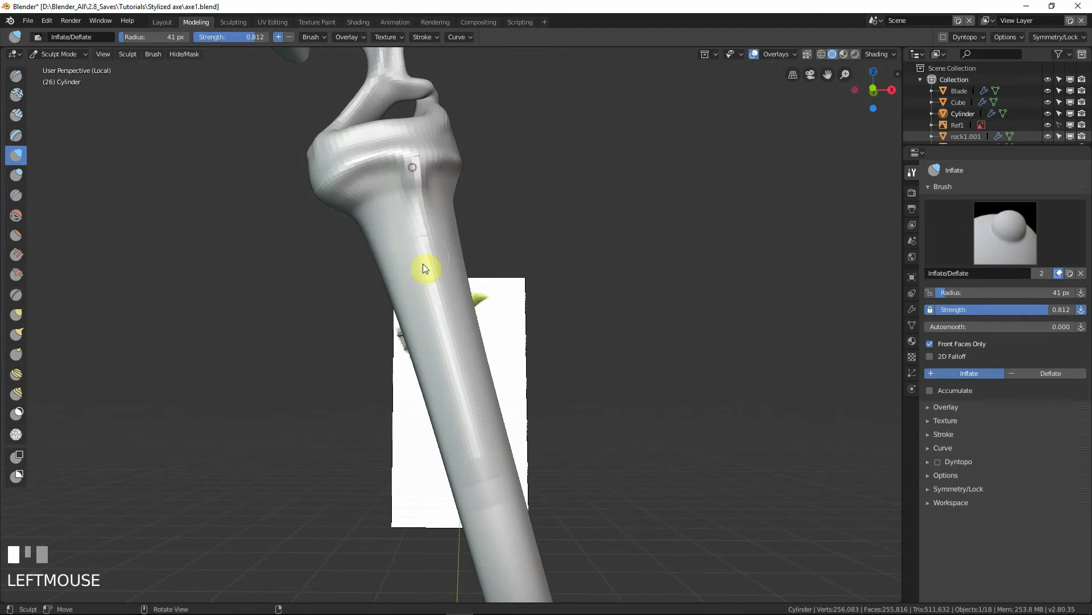
{"action": "key", "text": "KP_1"}
{"action": "left_click_drag", "start_coordinate": [428, 234], "coordinate": [477, 448]}
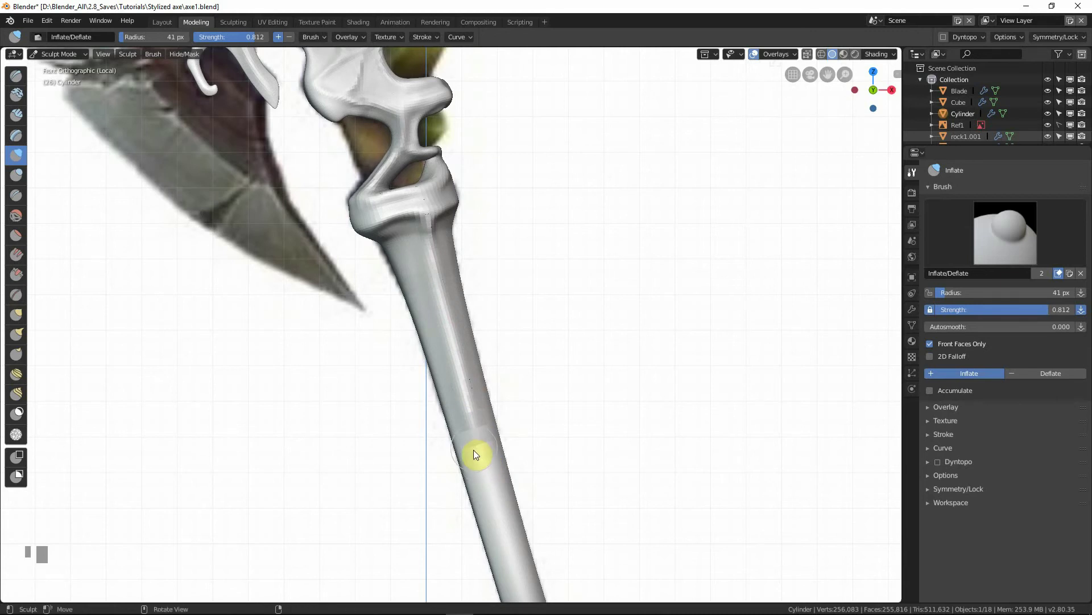
Step: Reduce the Inflate brush radius to 24 px and continue the front ridge down the middle and lower shaft
{"action": "middle_click_drag", "start_coordinate": [476, 454], "coordinate": [434, 285], "text": "shift"}
{"action": "middle_click_drag", "start_coordinate": [464, 349], "coordinate": [445, 305], "text": "shift"}
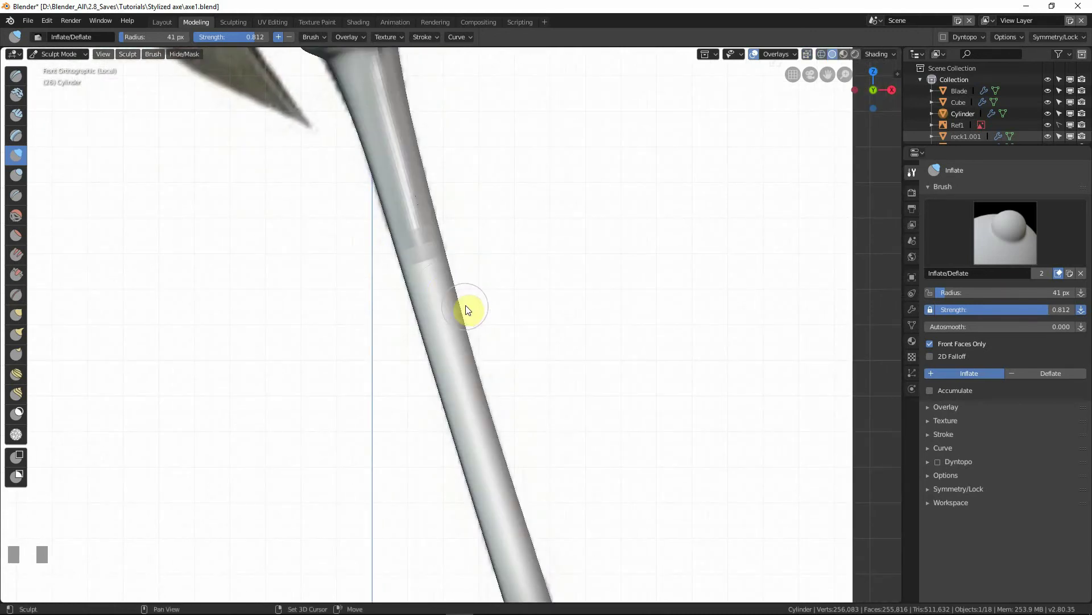
{"action": "left_click", "coordinate": [439, 285]}
{"action": "middle_click_drag", "start_coordinate": [445, 278], "coordinate": [425, 264], "text": "ctrl"}
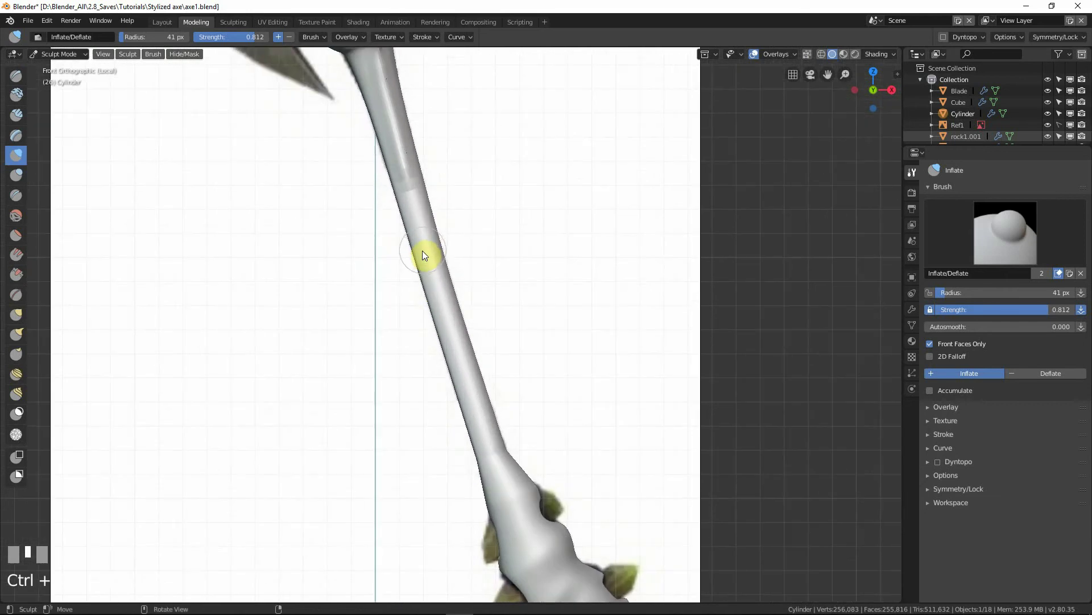
{"action": "key", "text": "f"}
{"action": "left_click", "coordinate": [413, 253]}
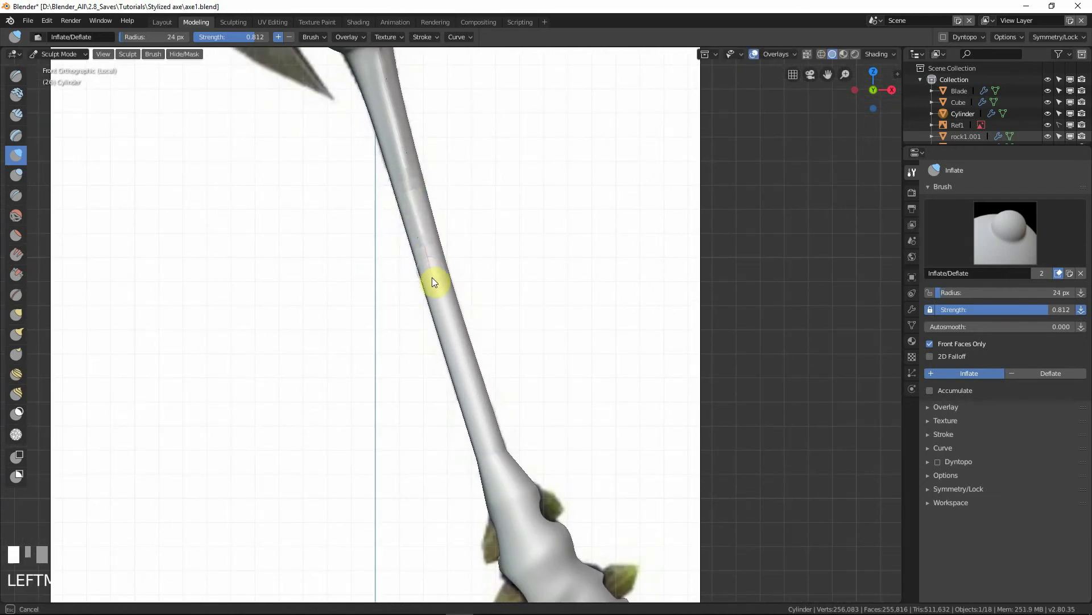
{"action": "left_click_drag", "start_coordinate": [470, 390], "coordinate": [481, 427]}
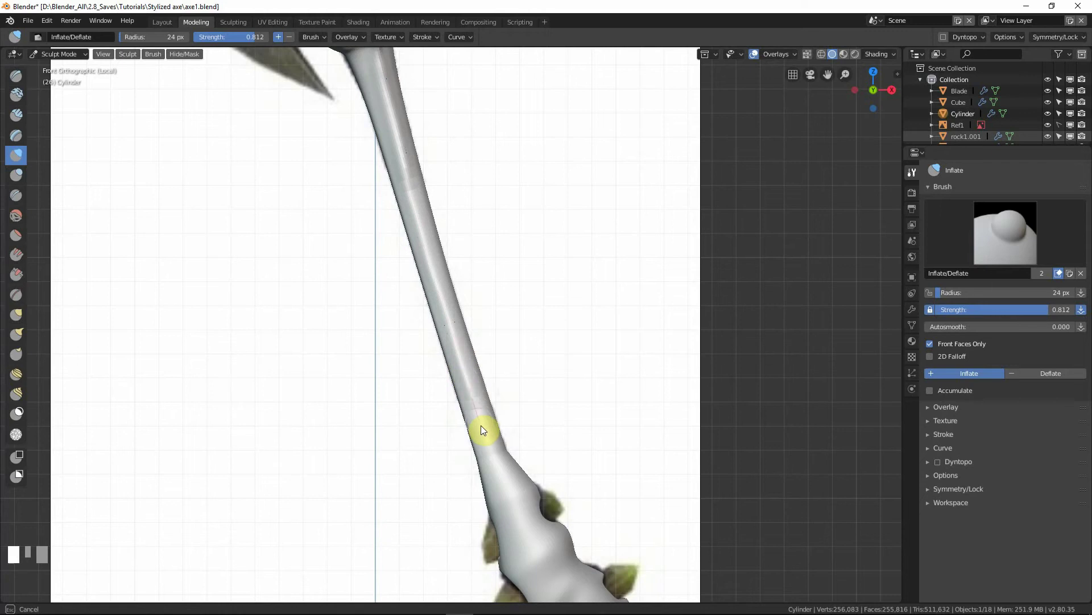
Step: Extend the inflated front ridge from the lower shaft across the flared pommel, passing beside its upper hole
{"action": "middle_click_drag", "start_coordinate": [512, 476], "coordinate": [446, 343], "text": "shift"}
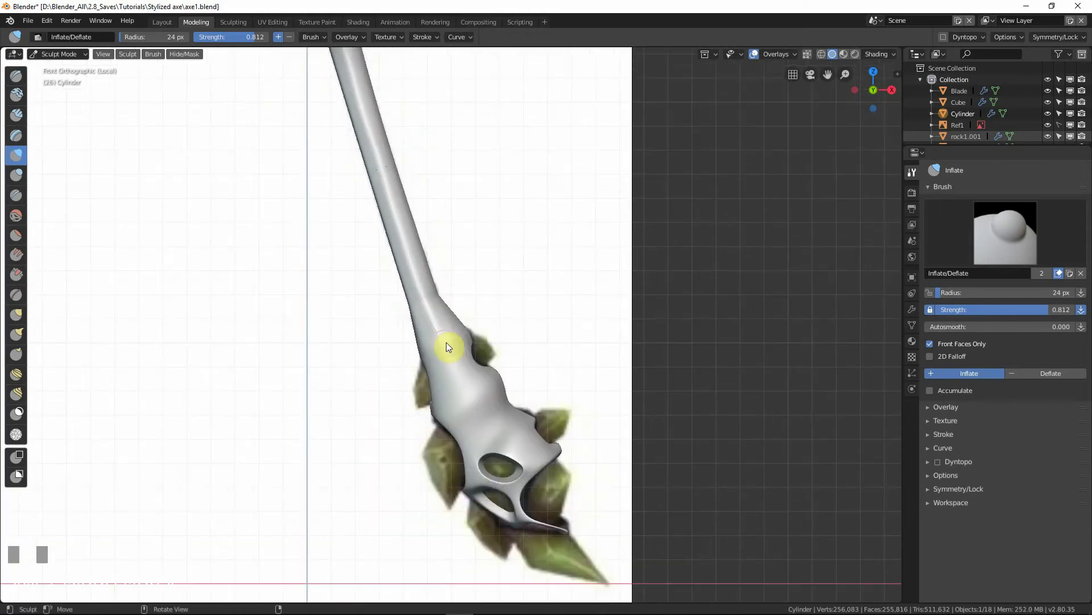
{"action": "left_click_drag", "start_coordinate": [439, 334], "coordinate": [445, 355]}
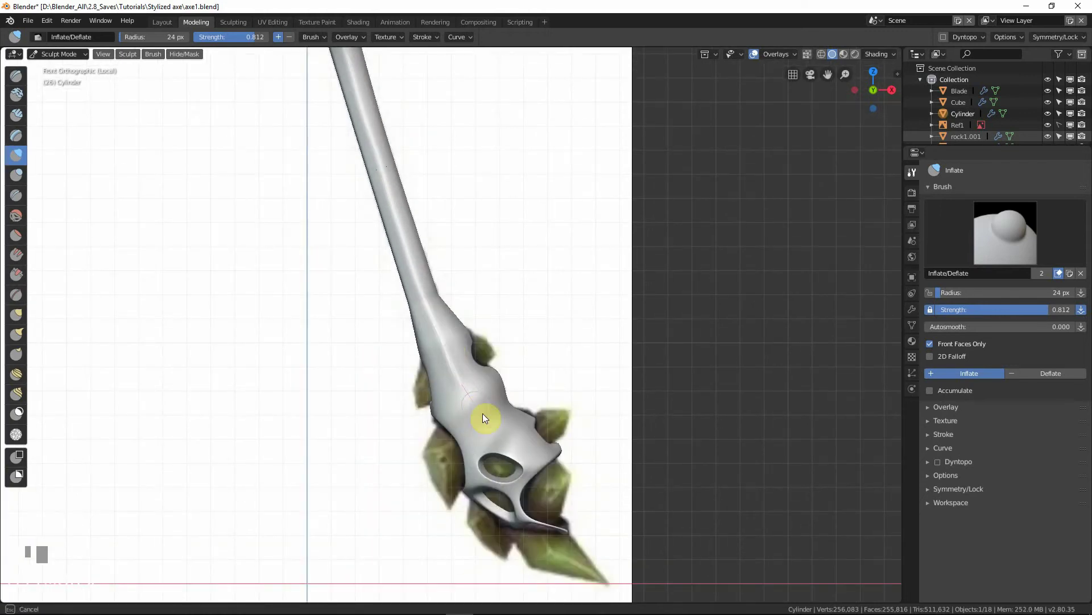
{"action": "left_click_drag", "start_coordinate": [538, 463], "coordinate": [548, 477]}
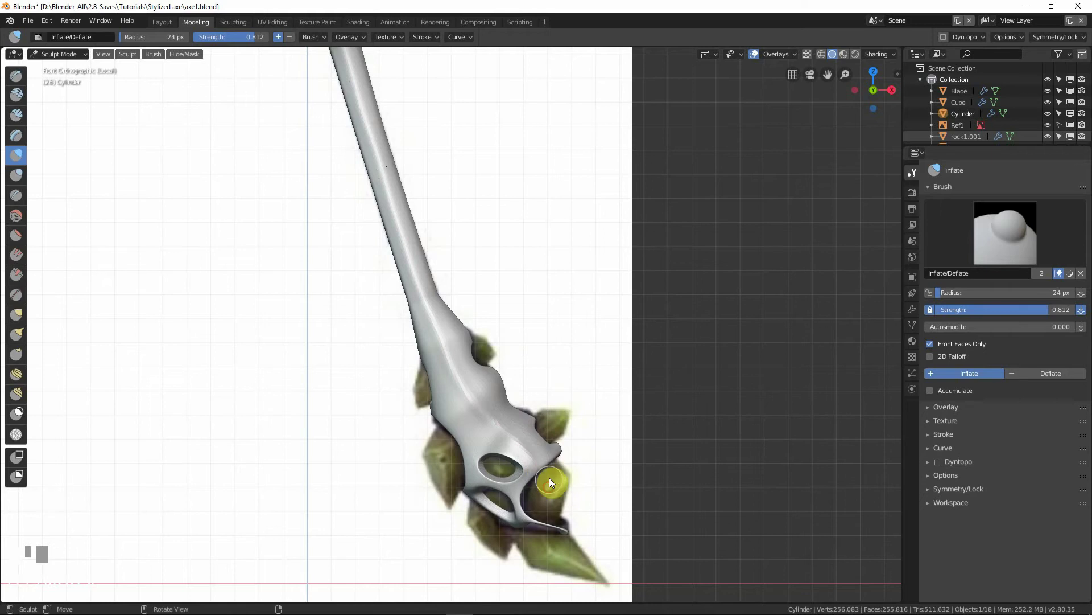
Step: Build up the top end of the front ridge where the shaft meets the collar
{"action": "middle_click_drag", "start_coordinate": [404, 196], "coordinate": [487, 459], "text": "shift"}
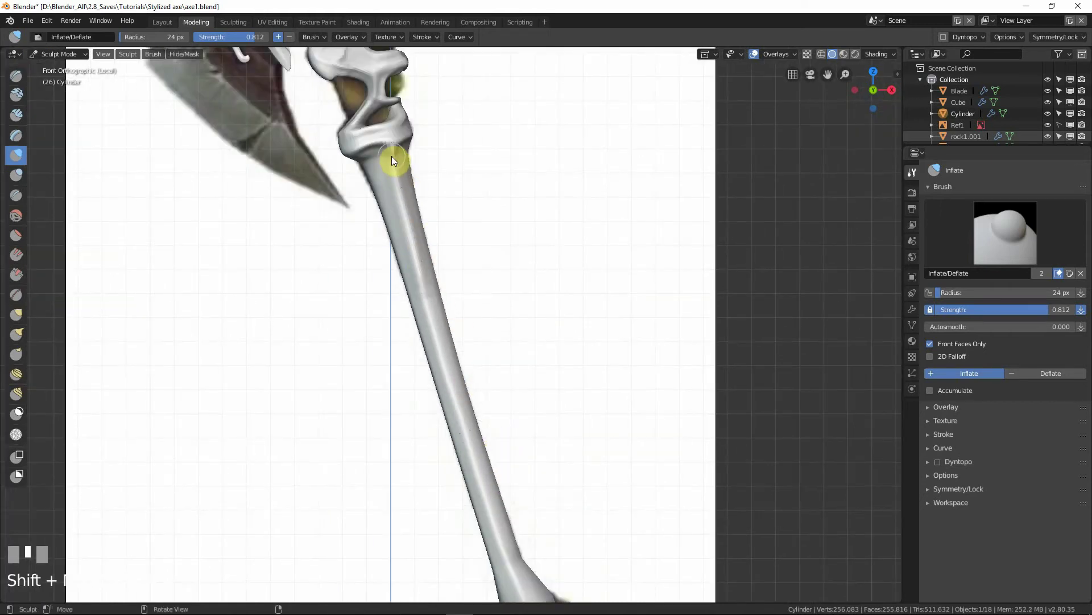
{"action": "scroll", "coordinate": [395, 153], "scroll_direction": "up", "scroll_amount": 3}
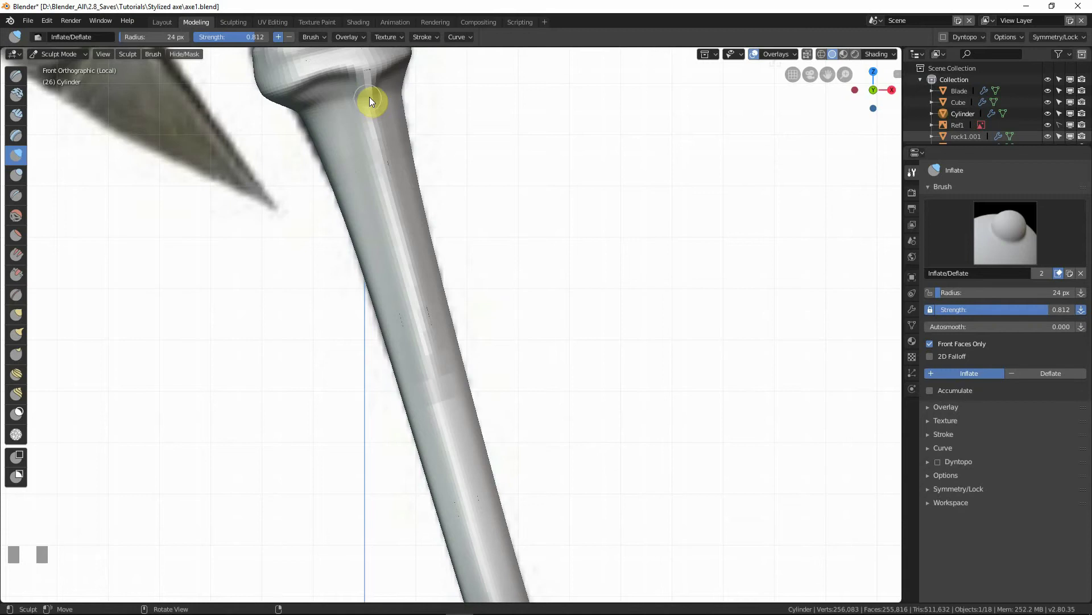
{"action": "left_click_drag", "start_coordinate": [370, 99], "coordinate": [375, 146]}
{"action": "mouse_move", "coordinate": [367, 95]}
{"action": "left_mouse_down"}
{"action": "mouse_move", "coordinate": [368, 109]}
{"action": "mouse_move", "coordinate": [362, 83]}
{"action": "left_mouse_up"}
Step: Deflate a long groove along the blade-facing side of the front ridge, from the collar to the pommel
{"action": "middle_click_drag", "start_coordinate": [364, 117], "coordinate": [421, 220]}
{"action": "left_click_drag", "start_coordinate": [420, 215], "coordinate": [417, 218], "text": "ctrl"}
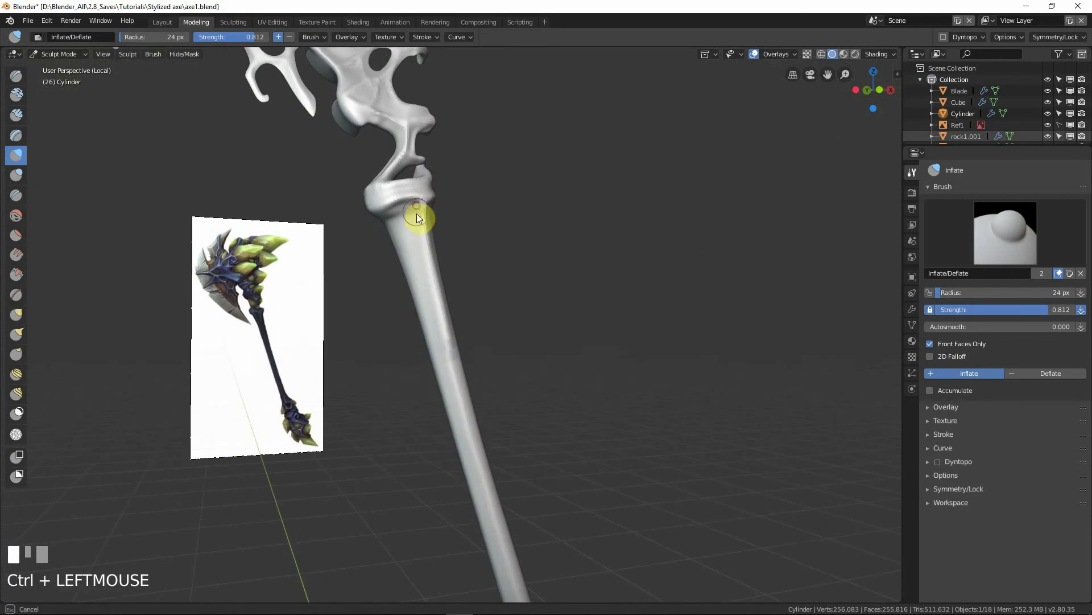
{"action": "left_click_drag", "start_coordinate": [419, 259], "coordinate": [427, 288], "text": "ctrl"}
{"action": "left_click_drag", "start_coordinate": [444, 327], "coordinate": [441, 378], "text": "ctrl"}
{"action": "mouse_move", "coordinate": [442, 378]}
{"action": "middle_mouse_down"}
{"action": "mouse_move", "coordinate": [480, 305]}
{"action": "mouse_move", "coordinate": [449, 268]}
{"action": "middle_mouse_up"}
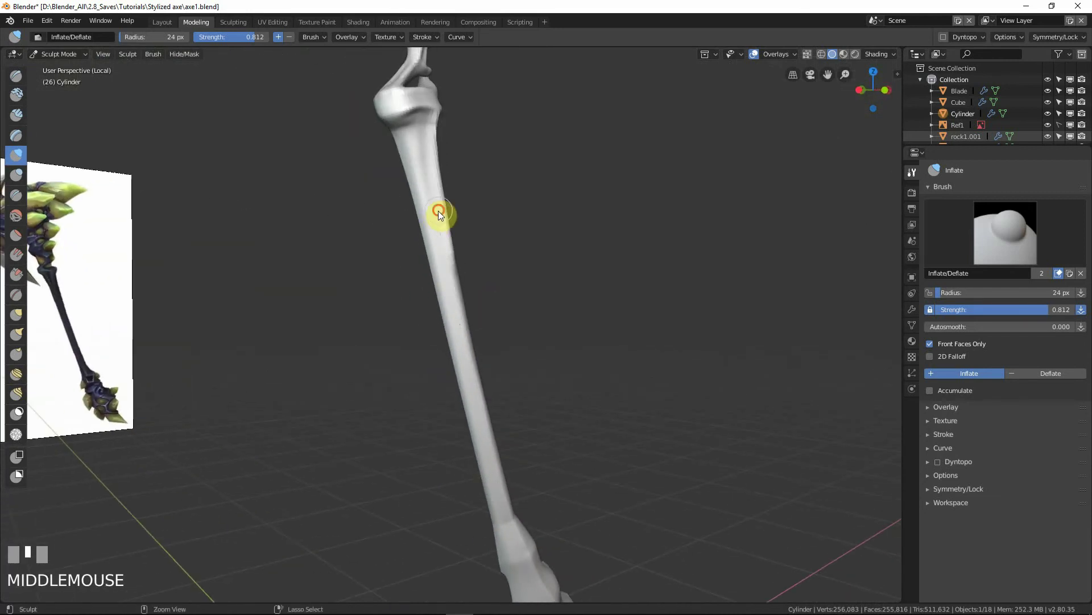
{"action": "left_click_drag", "start_coordinate": [438, 211], "coordinate": [446, 256], "text": "ctrl"}
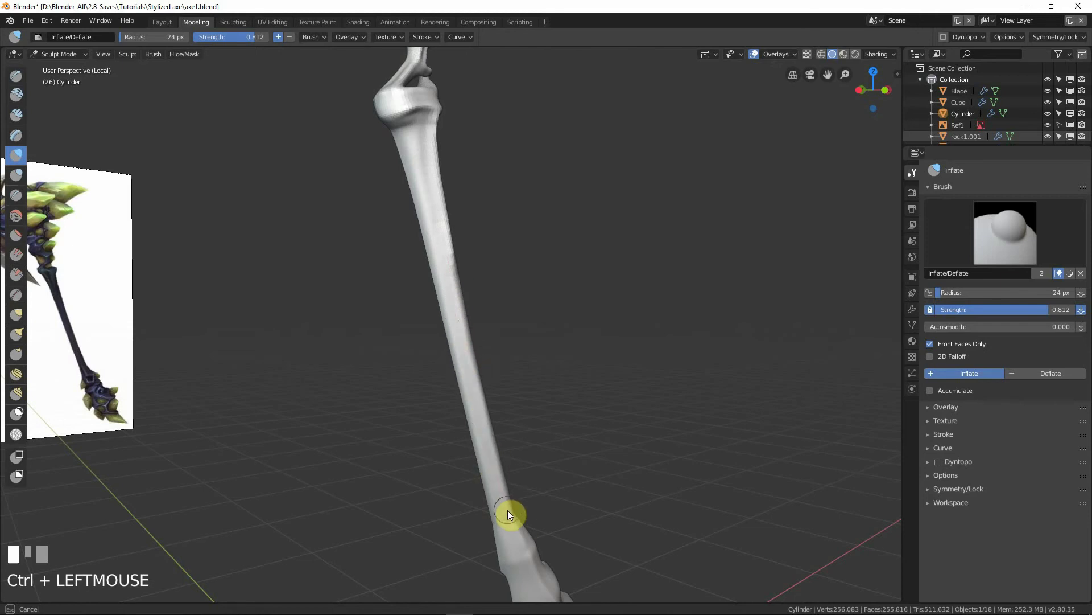
{"action": "left_click_drag", "start_coordinate": [507, 514], "coordinate": [517, 541], "text": "ctrl"}
Step: Deflate a groove down the side of the shaft facing away from the blade, from collar to pommel
{"action": "mouse_move", "coordinate": [535, 374]}
{"action": "middle_mouse_down"}
{"action": "mouse_move", "coordinate": [382, 424]}
{"action": "mouse_move", "coordinate": [445, 255]}
{"action": "middle_mouse_up"}
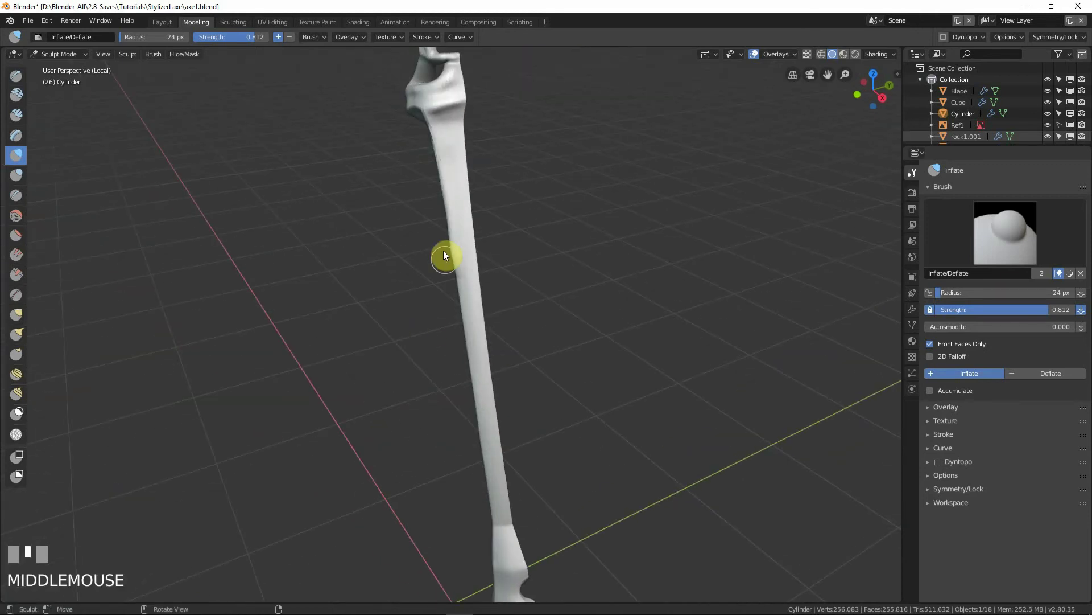
{"action": "left_click_drag", "start_coordinate": [440, 135], "coordinate": [443, 124], "text": "ctrl"}
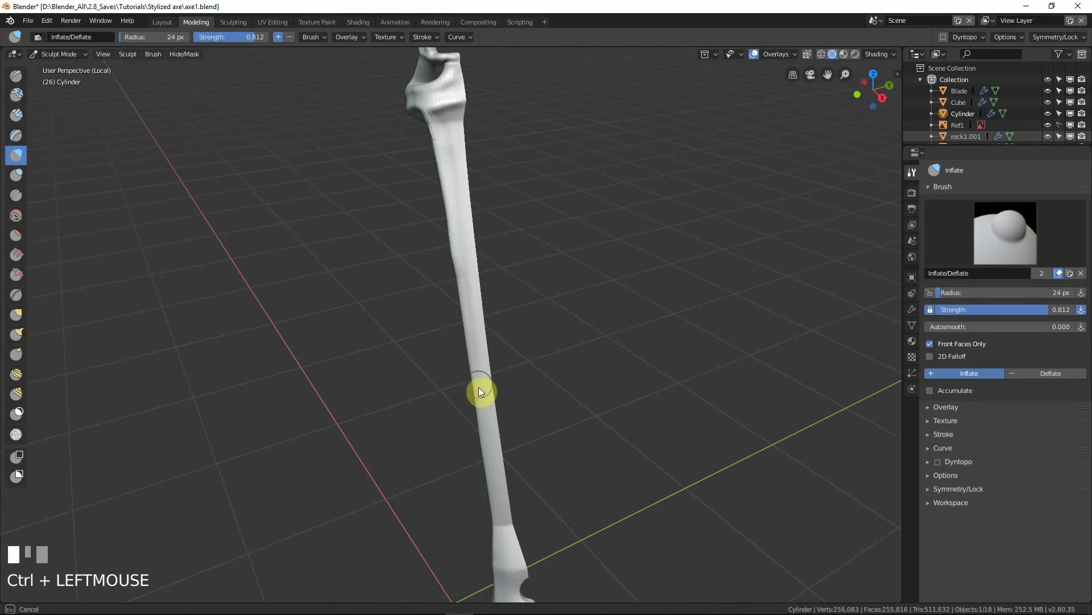
{"action": "left_click_drag", "start_coordinate": [485, 434], "coordinate": [494, 482], "text": "ctrl"}
{"action": "left_click_drag", "start_coordinate": [500, 522], "coordinate": [512, 507], "text": "ctrl"}
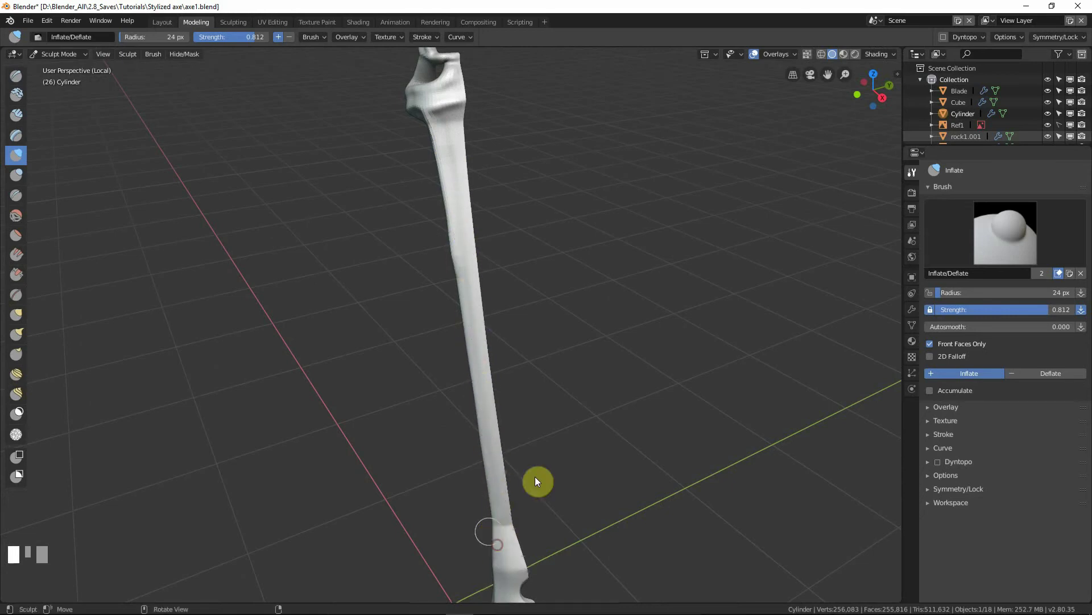
Step: Inflate a ridge down the blade-facing edge of the shaft, from the collar's underside to the lower shaft
{"action": "middle_click_drag", "start_coordinate": [535, 478], "coordinate": [623, 372]}
{"action": "middle_click_drag", "start_coordinate": [529, 252], "coordinate": [470, 208]}
{"action": "middle_click_drag", "start_coordinate": [429, 164], "coordinate": [425, 82], "text": "shift"}
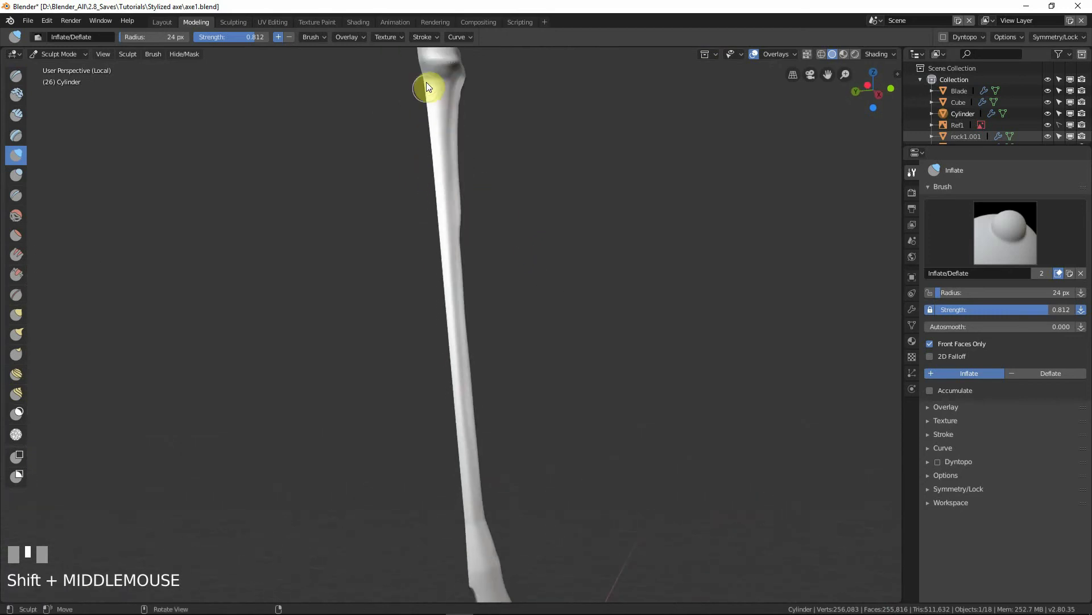
{"action": "left_click_drag", "start_coordinate": [434, 75], "coordinate": [432, 83]}
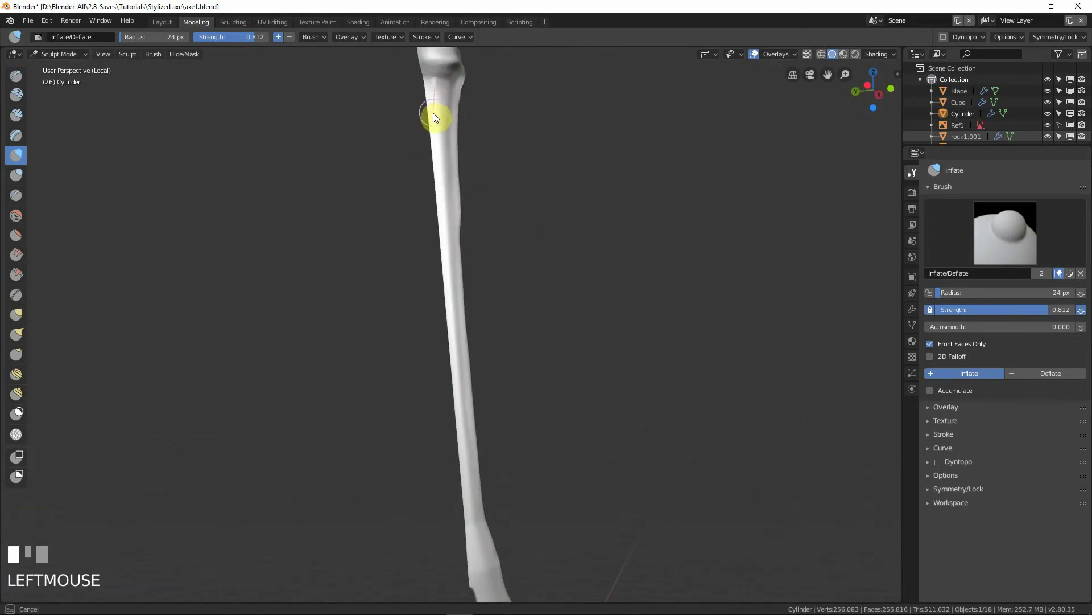
{"action": "left_click_drag", "start_coordinate": [436, 146], "coordinate": [439, 126]}
{"action": "key", "text": "z"}
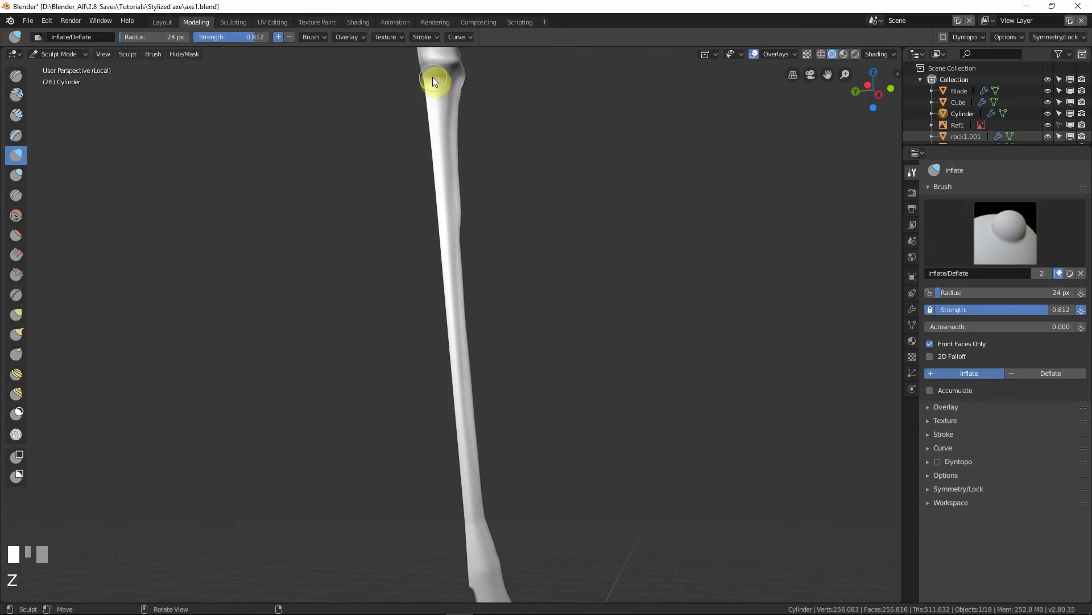
{"action": "left_click_drag", "start_coordinate": [432, 77], "coordinate": [434, 82]}
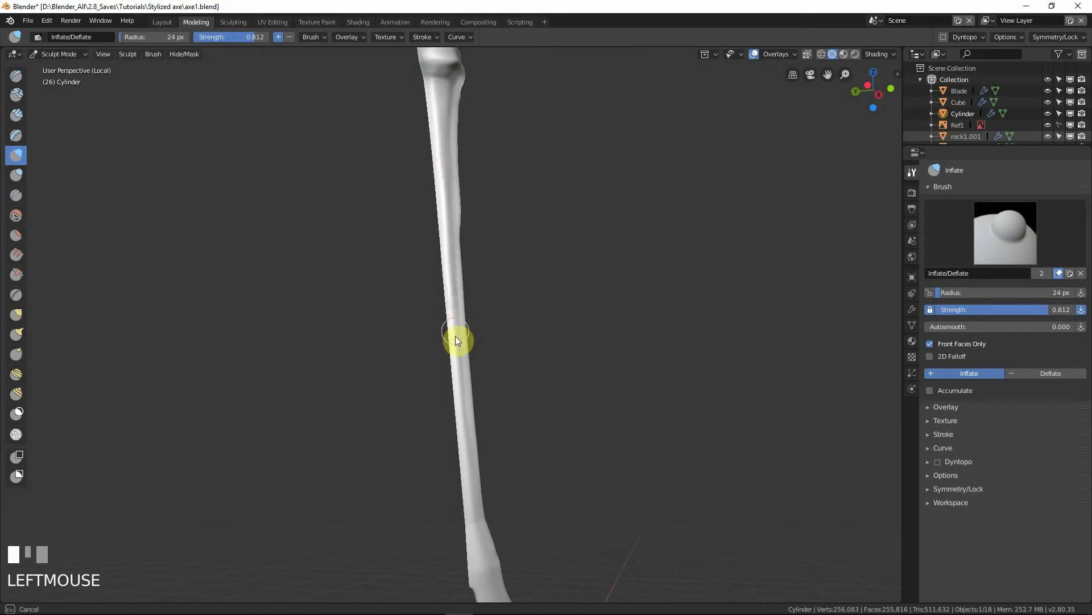
{"action": "left_click_drag", "start_coordinate": [455, 336], "coordinate": [454, 376]}
{"action": "left_click_drag", "start_coordinate": [461, 435], "coordinate": [473, 391]}
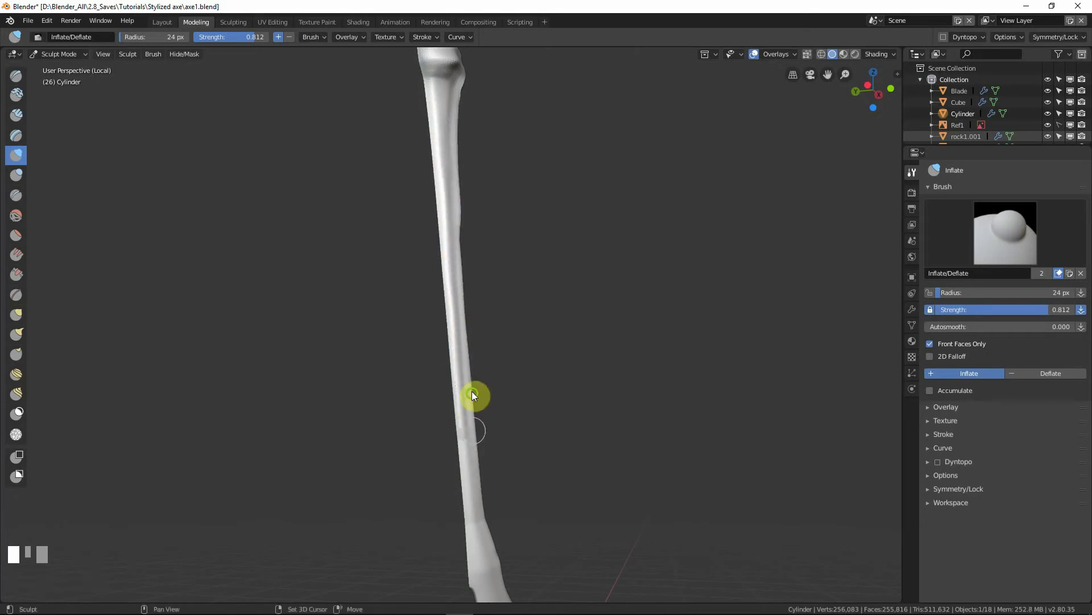
Step: Continue the blade-side ridge with Inflate down the lower shaft and along the pommel's notched edge
{"action": "middle_click_drag", "start_coordinate": [473, 391], "coordinate": [420, 287], "text": "shift"}
{"action": "left_click_drag", "start_coordinate": [405, 265], "coordinate": [410, 293]}
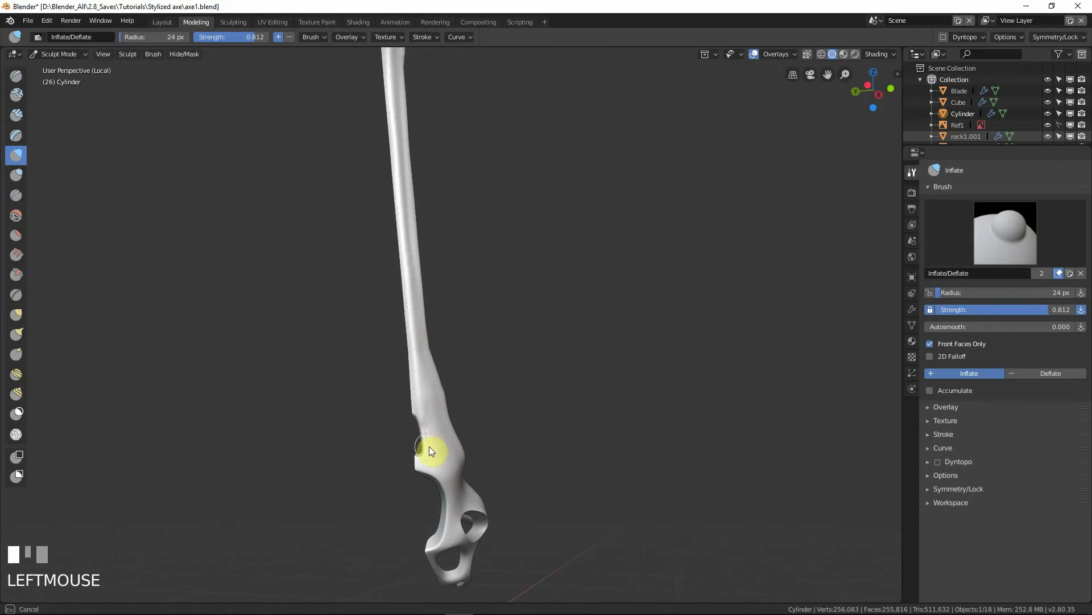
{"action": "left_click_drag", "start_coordinate": [429, 446], "coordinate": [424, 422]}
{"action": "left_click_drag", "start_coordinate": [451, 540], "coordinate": [424, 552]}
Step: Inflate the top of the blade-side ridge just below the collar and smooth the strokes there
{"action": "mouse_move", "coordinate": [425, 552]}
{"action": "middle_mouse_down", "text": "shift"}
{"action": "mouse_move", "coordinate": [411, 251]}
{"action": "mouse_move", "coordinate": [411, 511]}
{"action": "middle_mouse_up", "text": "shift"}
{"action": "middle_click_drag", "start_coordinate": [376, 132], "coordinate": [427, 241], "text": "ctrl"}
{"action": "left_click", "coordinate": [384, 149]}
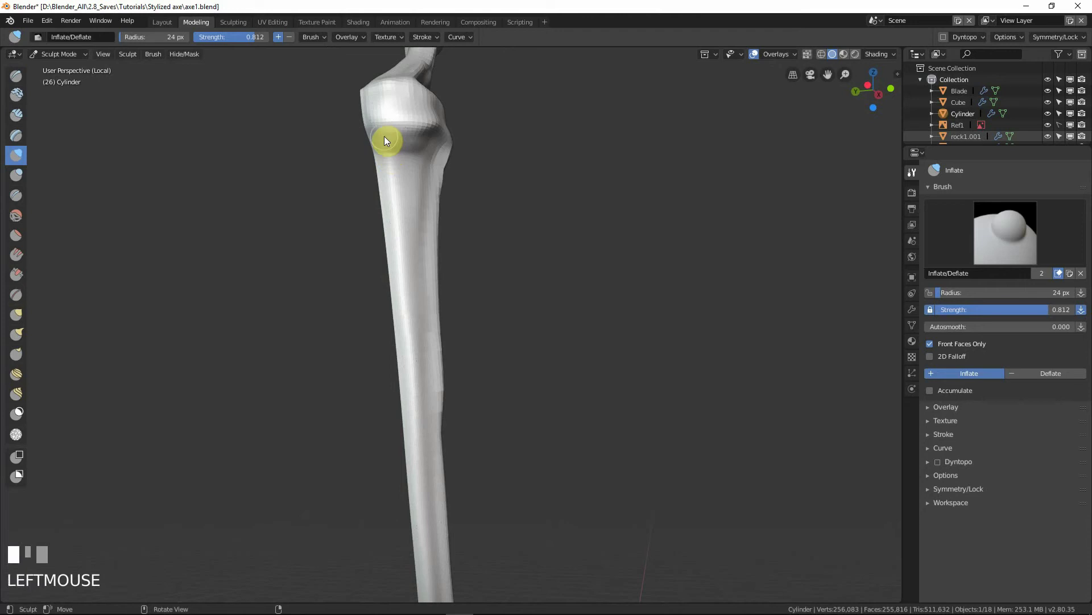
{"action": "mouse_move", "coordinate": [384, 141]}
{"action": "left_mouse_down"}
{"action": "mouse_move", "coordinate": [398, 205]}
{"action": "mouse_move", "coordinate": [389, 137]}
{"action": "mouse_move", "coordinate": [390, 152]}
{"action": "left_mouse_up"}
{"action": "left_click_drag", "start_coordinate": [391, 154], "coordinate": [398, 209]}
{"action": "left_click", "coordinate": [389, 151], "text": "shift"}
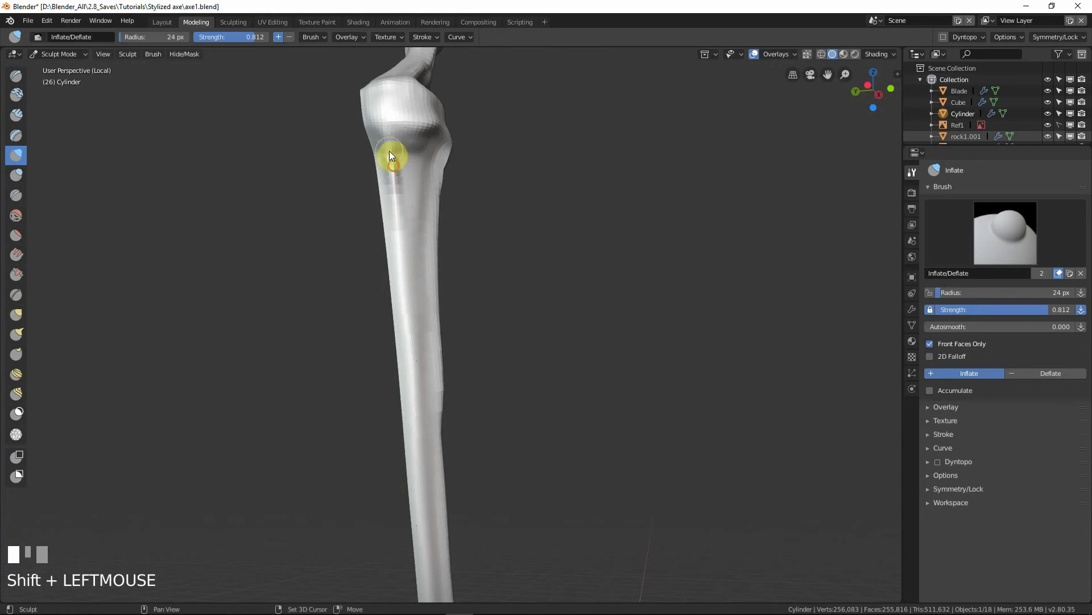
{"action": "mouse_move", "coordinate": [389, 151]}
{"action": "left_mouse_down", "text": "shift"}
{"action": "mouse_move", "coordinate": [391, 173]}
{"action": "mouse_move", "coordinate": [400, 153]}
{"action": "mouse_move", "coordinate": [380, 118]}
{"action": "mouse_move", "coordinate": [387, 160]}
{"action": "left_mouse_up", "text": "shift"}
Step: Deepen the groove between the blade-side and front ridges by deflating it from the collar to the lower shaft
{"action": "mouse_move", "coordinate": [421, 181]}
{"action": "middle_mouse_down", "text": "ctrl"}
{"action": "mouse_move", "coordinate": [446, 295]}
{"action": "mouse_move", "coordinate": [415, 315]}
{"action": "mouse_move", "coordinate": [390, 200]}
{"action": "mouse_move", "coordinate": [352, 152]}
{"action": "middle_mouse_up", "text": "ctrl"}
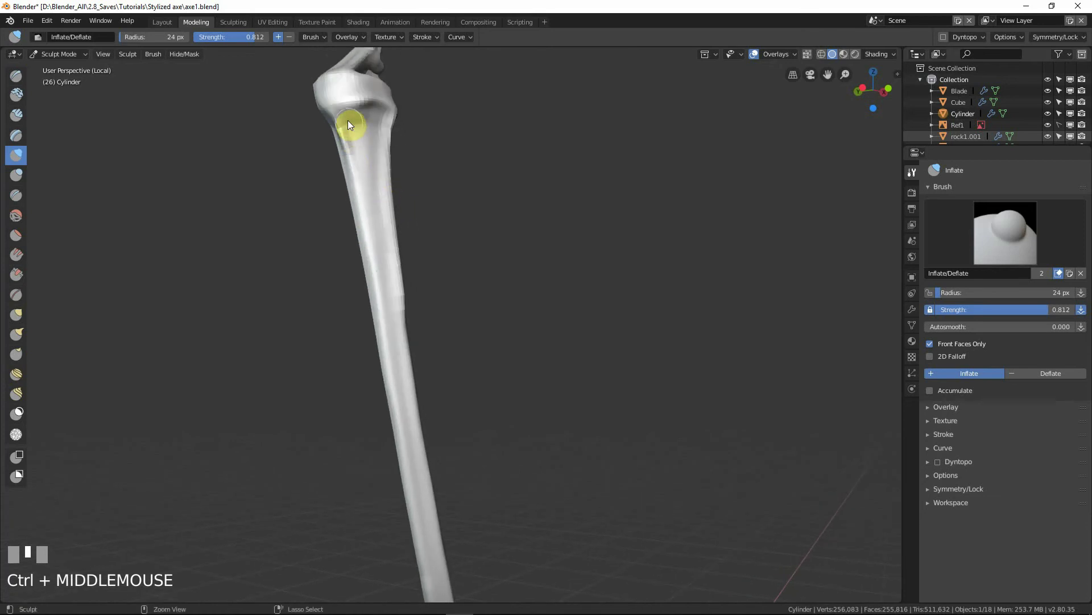
{"action": "left_click_drag", "start_coordinate": [348, 121], "coordinate": [349, 123], "text": "ctrl"}
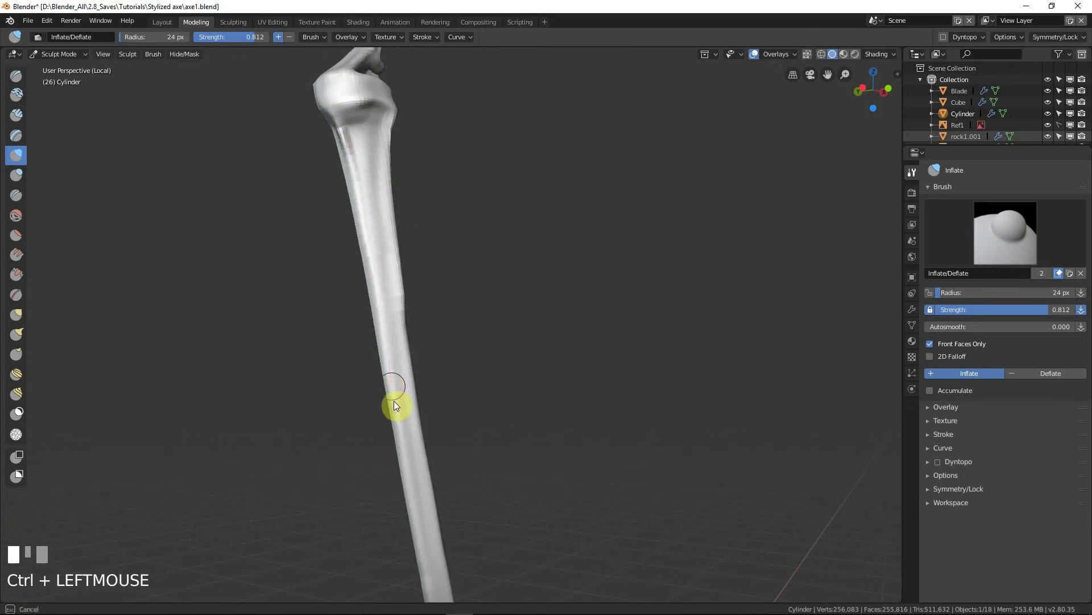
{"action": "left_click_drag", "start_coordinate": [395, 402], "coordinate": [408, 425], "text": "ctrl"}
{"action": "mouse_move", "coordinate": [408, 424]}
{"action": "middle_mouse_down"}
{"action": "mouse_move", "coordinate": [495, 401]}
{"action": "mouse_move", "coordinate": [446, 398]}
{"action": "mouse_move", "coordinate": [368, 349]}
{"action": "mouse_move", "coordinate": [453, 317]}
{"action": "mouse_move", "coordinate": [410, 312]}
{"action": "middle_mouse_up"}
{"action": "left_click_drag", "start_coordinate": [386, 278], "coordinate": [387, 279], "text": "ctrl"}
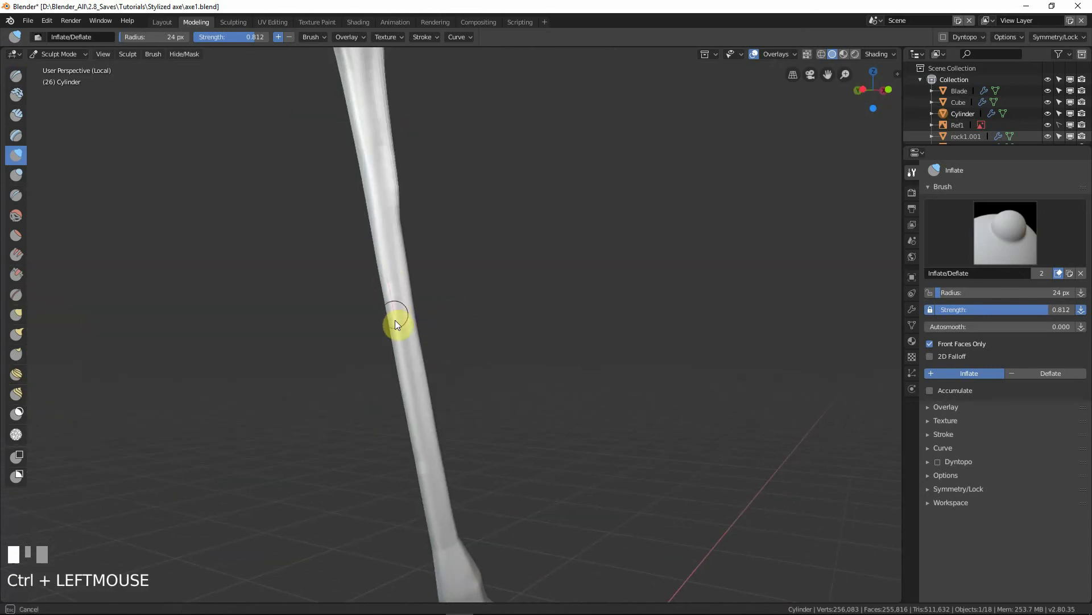
{"action": "left_click_drag", "start_coordinate": [411, 401], "coordinate": [431, 524], "text": "ctrl"}
{"action": "mouse_move", "coordinate": [356, 57]}
{"action": "left_mouse_down", "text": "ctrl"}
{"action": "mouse_move", "coordinate": [375, 183]}
{"action": "mouse_move", "coordinate": [397, 227]}
{"action": "left_mouse_up", "text": "ctrl"}
Step: Inflate a ridge down the shaft edge facing away from the blade, from the collar to the pommel's start
{"action": "mouse_move", "coordinate": [397, 226]}
{"action": "middle_mouse_down", "text": "ctrl"}
{"action": "mouse_move", "coordinate": [418, 285]}
{"action": "mouse_move", "coordinate": [473, 258]}
{"action": "mouse_move", "coordinate": [295, 292]}
{"action": "mouse_move", "coordinate": [368, 261]}
{"action": "mouse_move", "coordinate": [398, 182]}
{"action": "middle_mouse_up", "text": "ctrl"}
{"action": "left_click_drag", "start_coordinate": [406, 126], "coordinate": [409, 156]}
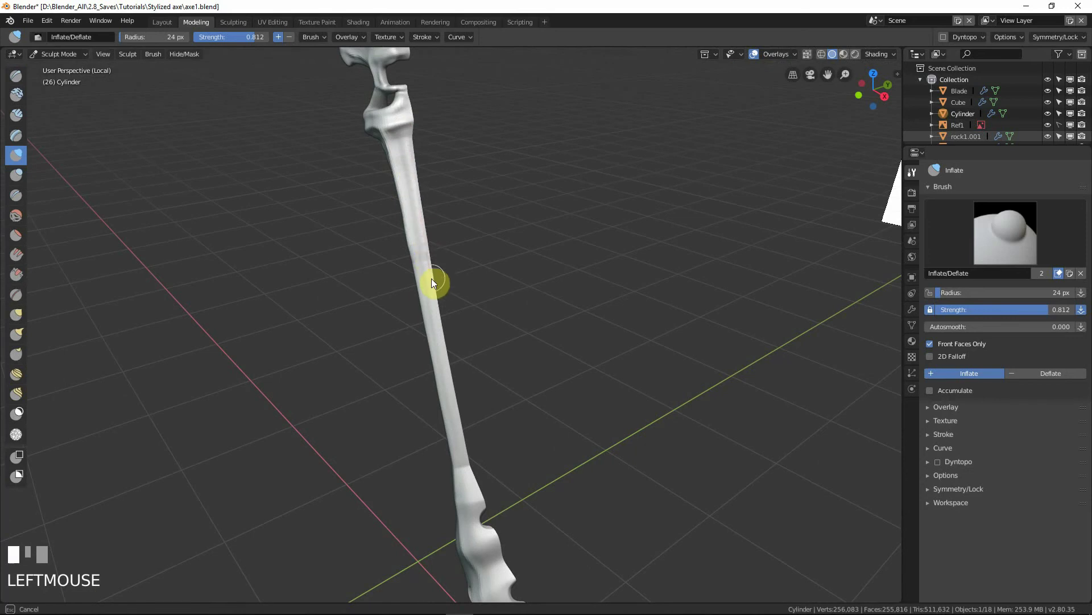
{"action": "left_click_drag", "start_coordinate": [454, 391], "coordinate": [461, 425]}
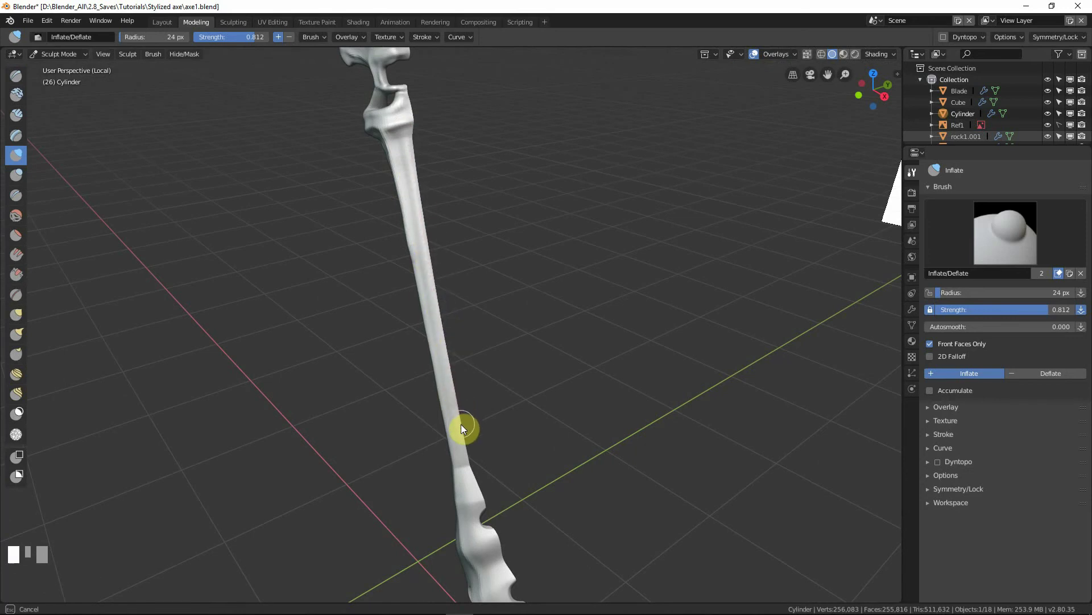
{"action": "left_click_drag", "start_coordinate": [474, 483], "coordinate": [472, 478]}
Step: Deflate a groove between the front ridge and the rear-edge ridge along the whole shaft
{"action": "middle_click_drag", "start_coordinate": [439, 308], "coordinate": [437, 212]}
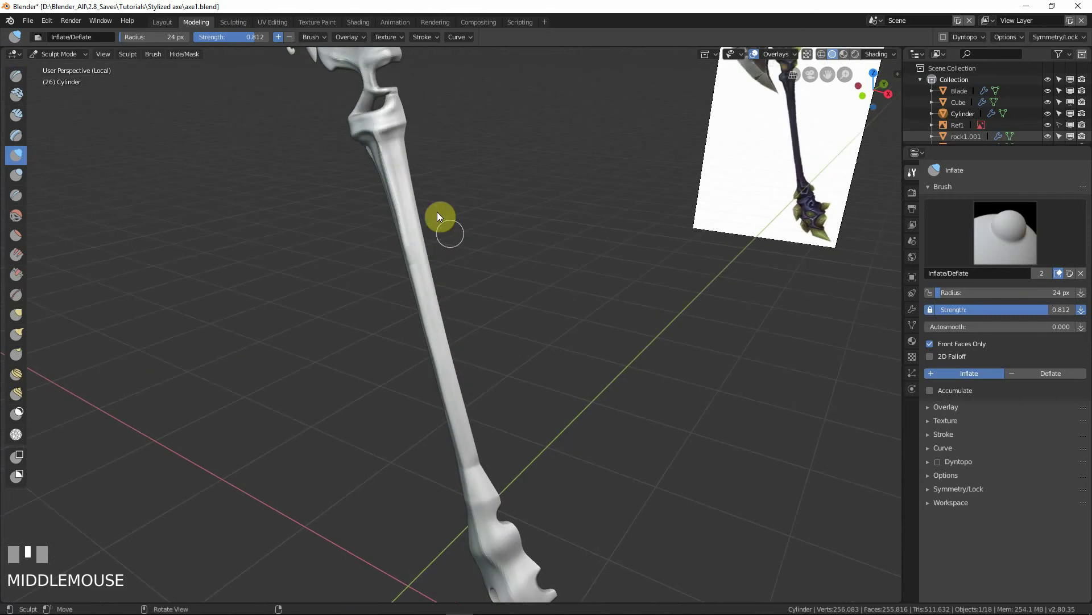
{"action": "left_click_drag", "start_coordinate": [393, 145], "coordinate": [394, 145], "text": "ctrl"}
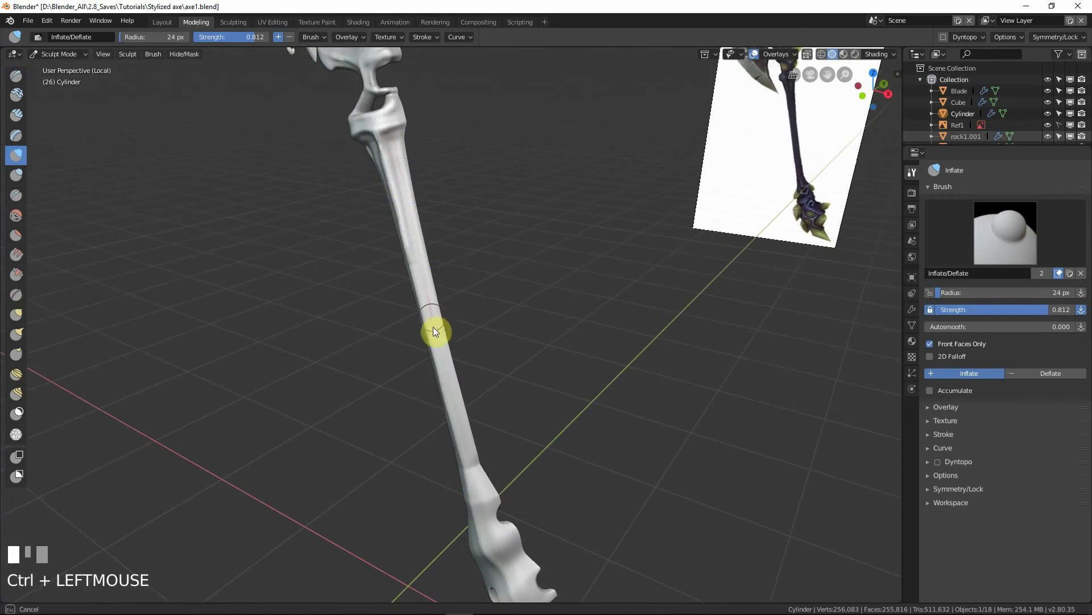
{"action": "left_click_drag", "start_coordinate": [445, 357], "coordinate": [453, 388], "text": "ctrl"}
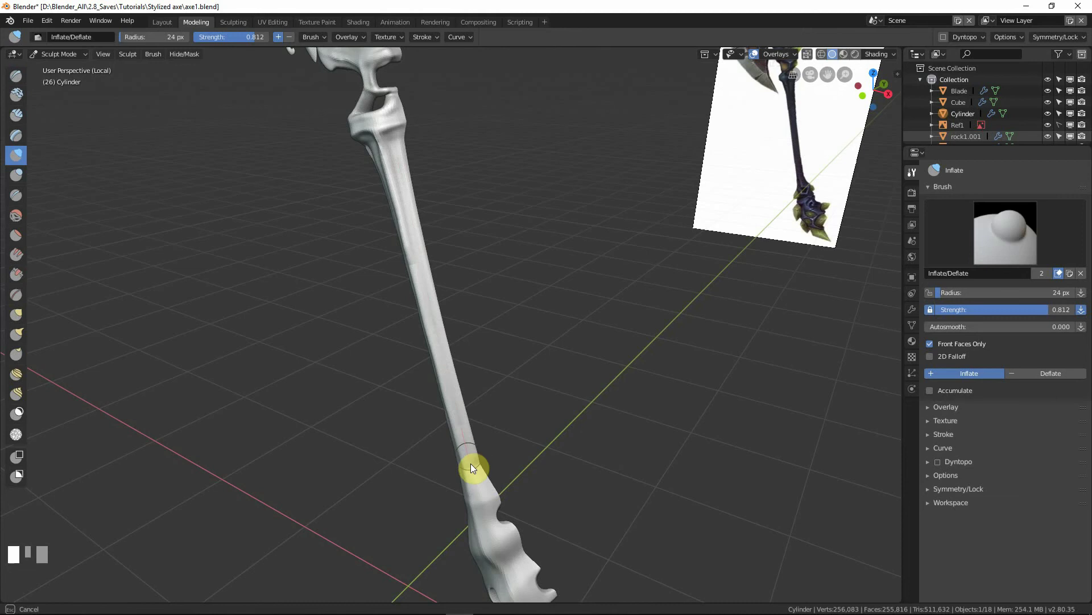
{"action": "left_click_drag", "start_coordinate": [470, 463], "coordinate": [522, 394], "text": "ctrl"}
Step: Inspect the ridges and grooves on the pommel and shaft, and compare them with the front reference up to the collar
{"action": "mouse_move", "coordinate": [522, 394]}
{"action": "middle_mouse_down"}
{"action": "mouse_move", "coordinate": [578, 395]}
{"action": "mouse_move", "coordinate": [510, 329]}
{"action": "mouse_move", "coordinate": [470, 322]}
{"action": "mouse_move", "coordinate": [418, 344]}
{"action": "mouse_move", "coordinate": [429, 332]}
{"action": "mouse_move", "coordinate": [426, 295]}
{"action": "mouse_move", "coordinate": [484, 280]}
{"action": "middle_mouse_up"}
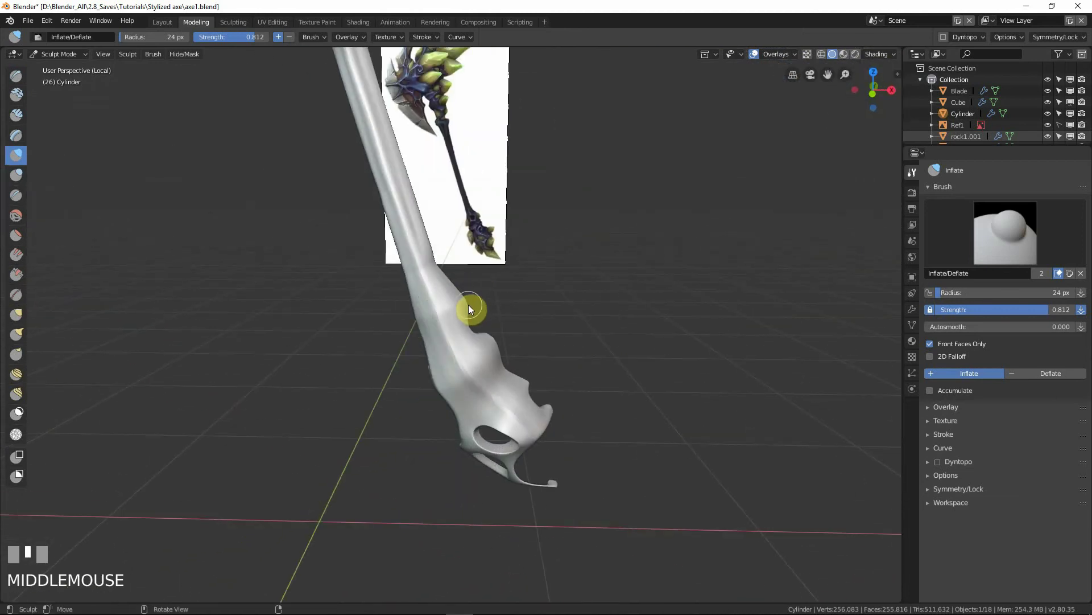
{"action": "key", "text": "KP_1"}
{"action": "middle_click_drag", "start_coordinate": [444, 139], "coordinate": [511, 383], "text": "shift"}
{"action": "middle_click_drag", "start_coordinate": [427, 237], "coordinate": [455, 302], "text": "shift"}
{"action": "middle_click_drag", "start_coordinate": [444, 295], "coordinate": [424, 242], "text": "ctrl"}
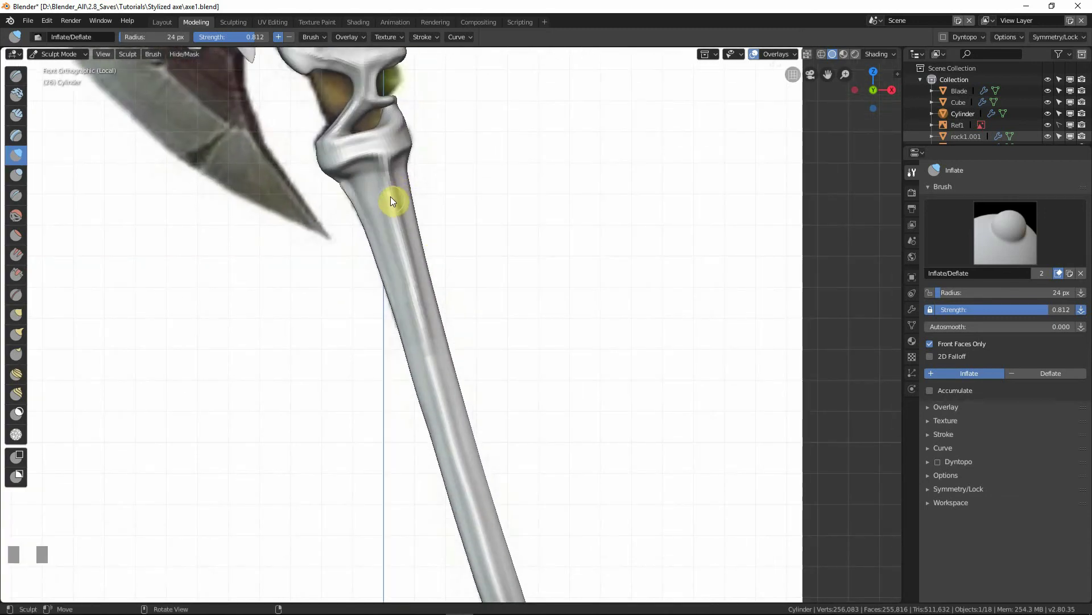
Step: Sharpen the front ridge just below the collar with the Pinch brush, using radii of 45 and 70 px
{"action": "key", "text": "p"}
{"action": "key", "text": "f"}
{"action": "left_click", "coordinate": [397, 197]}
{"action": "middle_click_drag", "start_coordinate": [398, 196], "coordinate": [390, 176]}
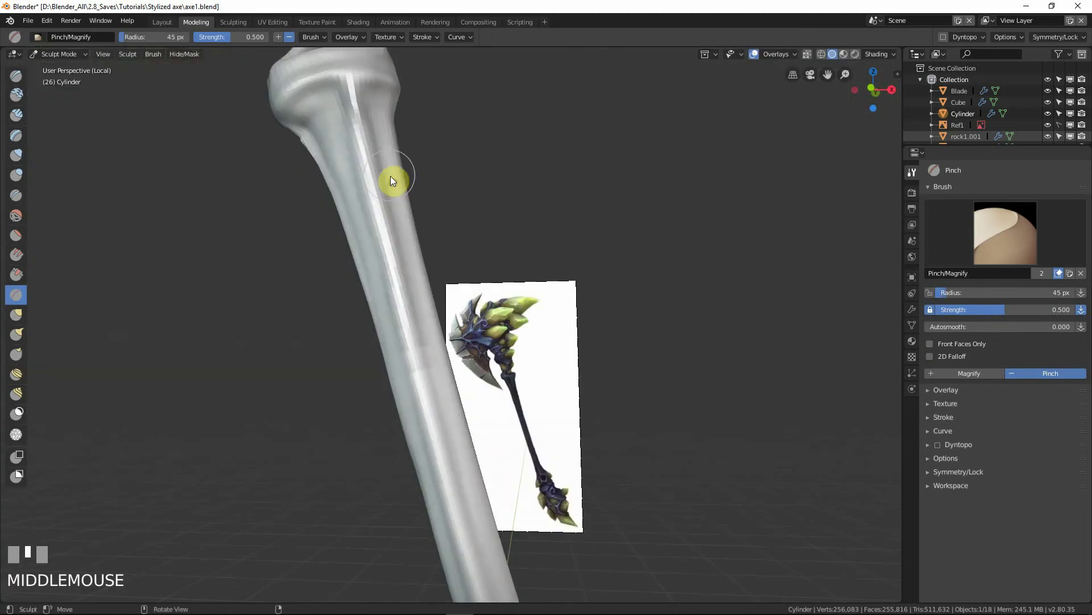
{"action": "left_click_drag", "start_coordinate": [350, 88], "coordinate": [371, 173]}
{"action": "key", "text": "f"}
{"action": "left_click", "coordinate": [386, 181]}
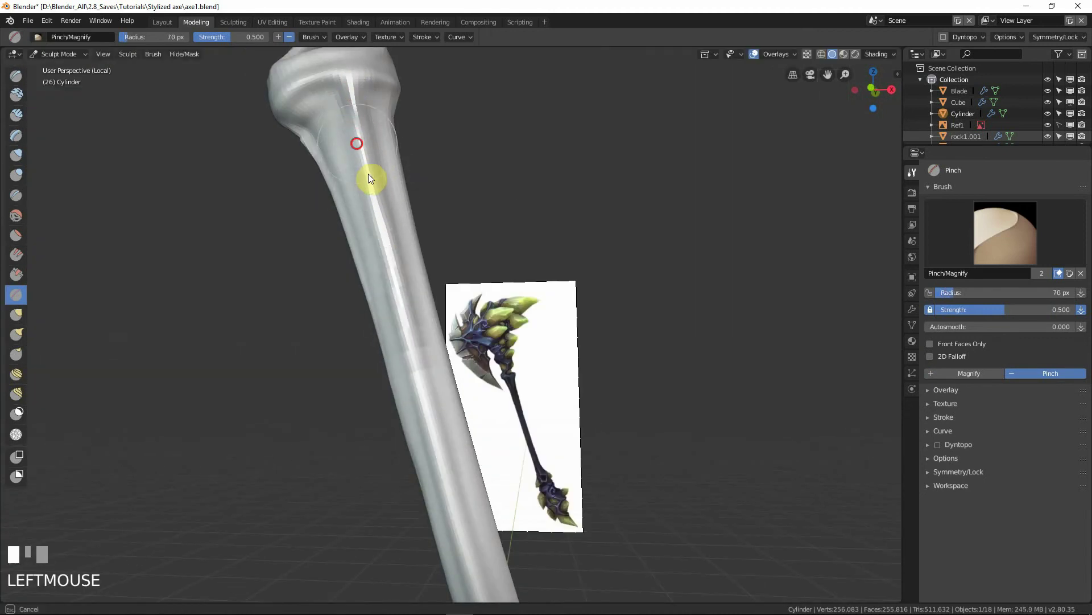
Step: Pinch the front ridge along the upper shaft toward its middle with a 54 px radius
{"action": "middle_click_drag", "start_coordinate": [458, 372], "coordinate": [431, 282], "text": "shift"}
{"action": "left_click_drag", "start_coordinate": [360, 174], "coordinate": [376, 235]}
{"action": "key", "text": "f"}
{"action": "left_click", "coordinate": [369, 205]}
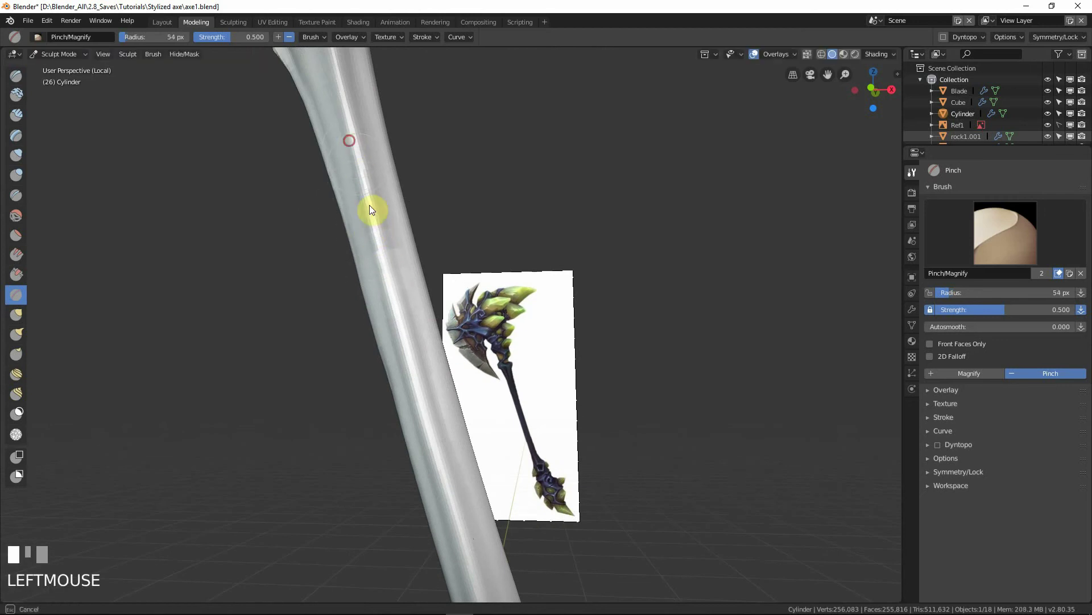
{"action": "middle_click_drag", "start_coordinate": [426, 334], "coordinate": [422, 227], "text": "shift"}
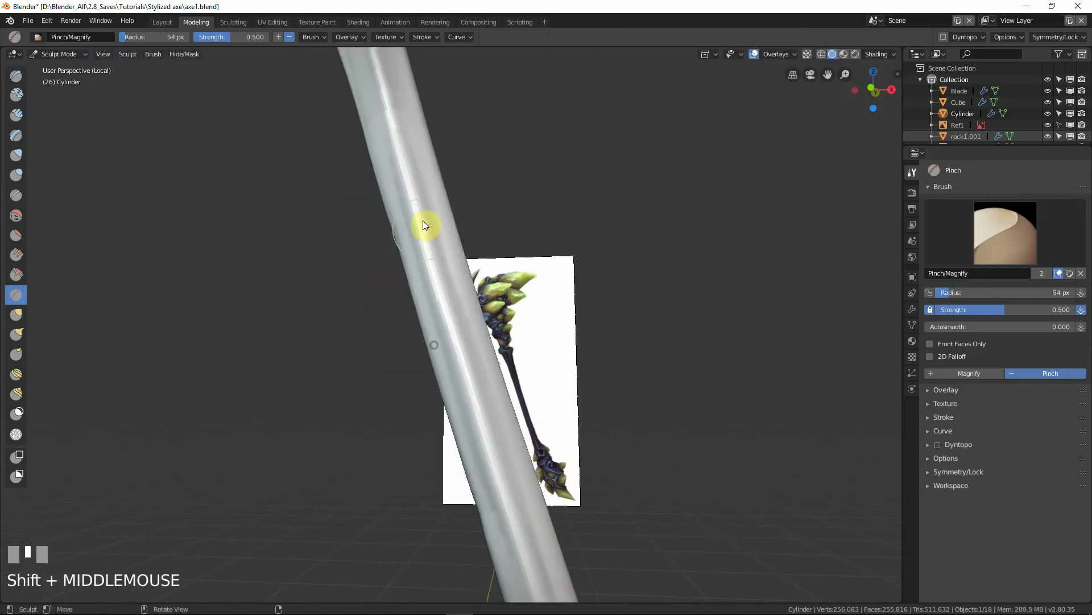
{"action": "left_click_drag", "start_coordinate": [422, 227], "coordinate": [437, 300]}
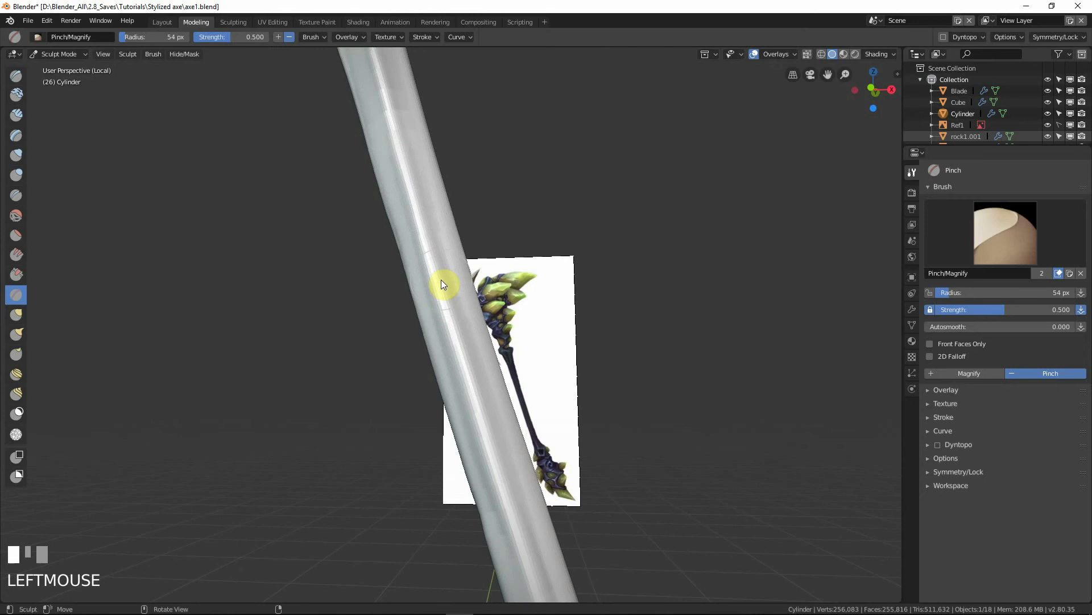
Step: Reduce the Pinch radius to 40 px, limit it to front faces only, and sharpen the front ridge across the mid shaft
{"action": "key", "text": "g"}
{"action": "key", "text": "f"}
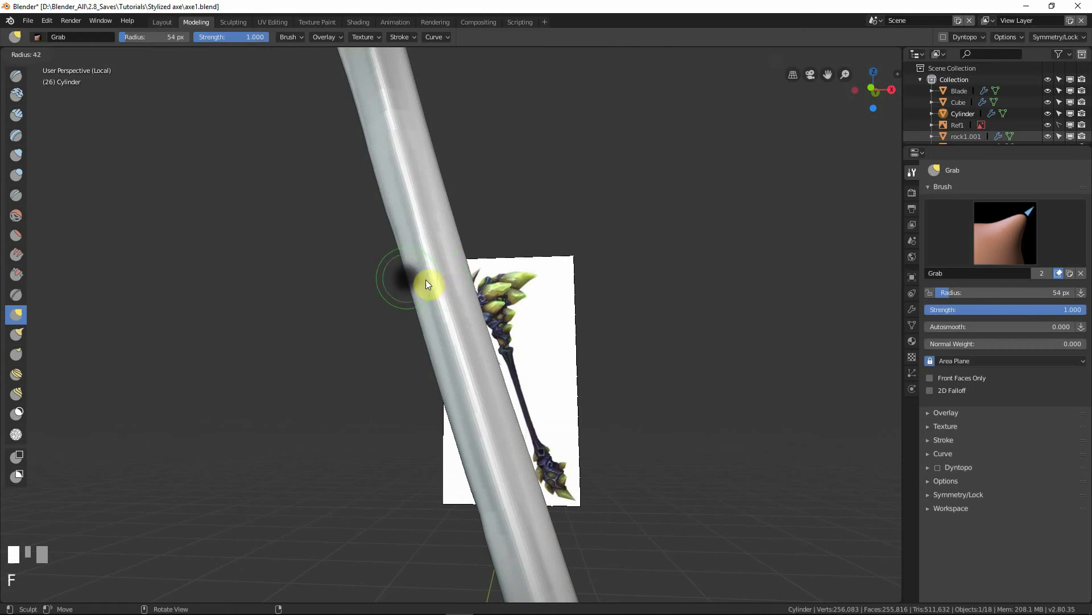
{"action": "left_click", "coordinate": [429, 279]}
{"action": "key", "text": "p"}
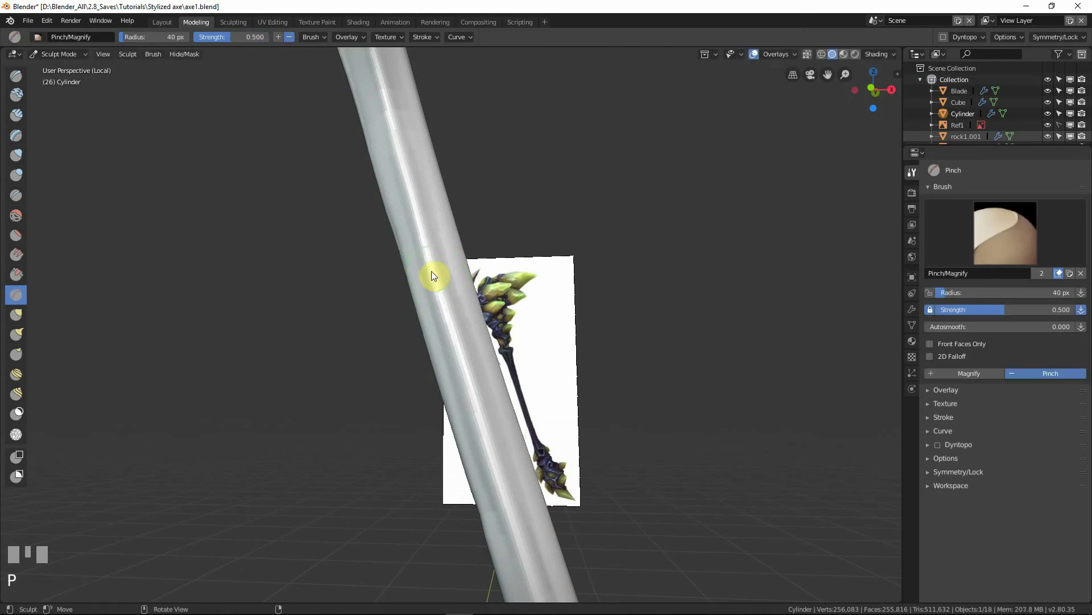
{"action": "left_click", "coordinate": [931, 343]}
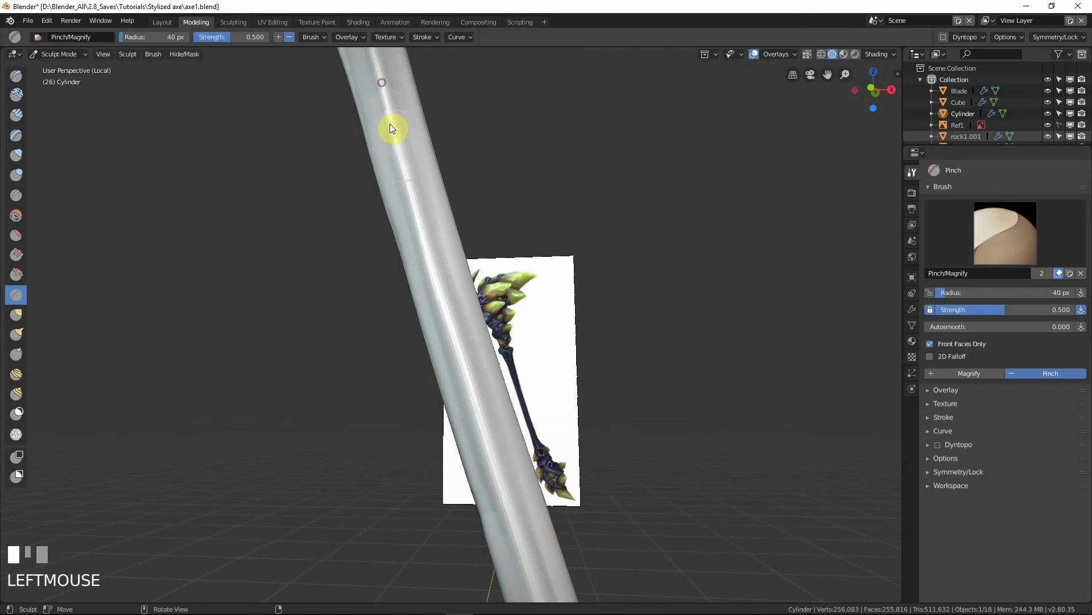
{"action": "left_click_drag", "start_coordinate": [390, 128], "coordinate": [427, 245]}
Step: Tighten the front ridge from the mid shaft downward with repeated Pinch strokes at 58 and 45 px radii
{"action": "key", "text": "f"}
{"action": "left_click", "coordinate": [445, 308]}
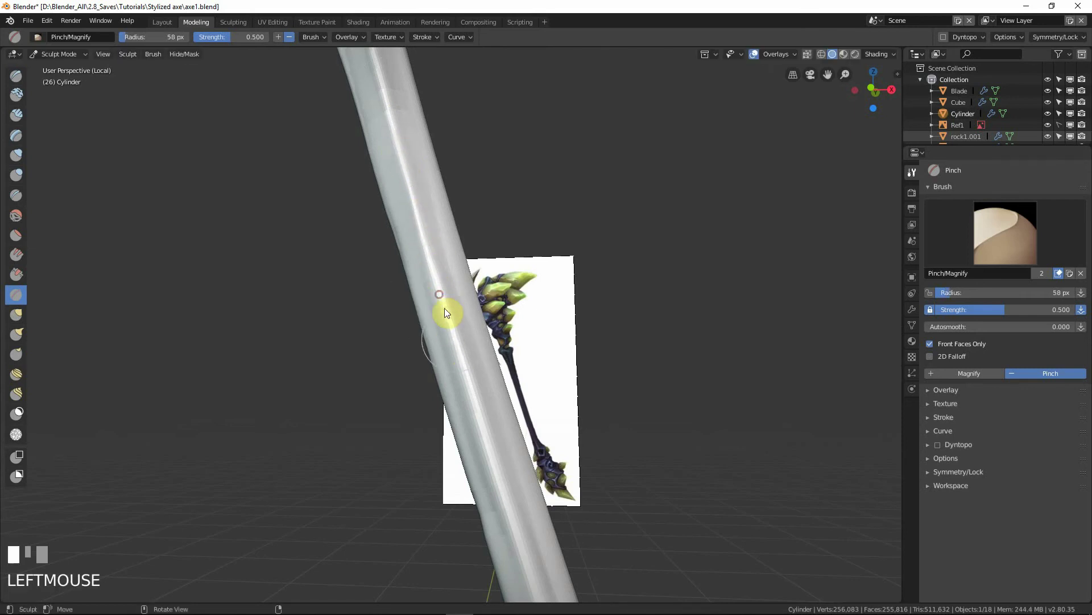
{"action": "mouse_move", "coordinate": [445, 310]}
{"action": "left_mouse_down"}
{"action": "mouse_move", "coordinate": [485, 468]}
{"action": "mouse_move", "coordinate": [480, 436]}
{"action": "left_mouse_up"}
{"action": "key", "text": "f"}
{"action": "left_click", "coordinate": [471, 432]}
{"action": "left_click_drag", "start_coordinate": [444, 294], "coordinate": [459, 348]}
{"action": "left_click_drag", "start_coordinate": [438, 269], "coordinate": [477, 430]}
Step: Pinch the front ridge down the lower shaft to the start of the pommel with a 45 px radius
{"action": "mouse_move", "coordinate": [476, 429]}
{"action": "middle_mouse_down", "text": "shift"}
{"action": "mouse_move", "coordinate": [515, 438]}
{"action": "mouse_move", "coordinate": [462, 347]}
{"action": "middle_mouse_up", "text": "shift"}
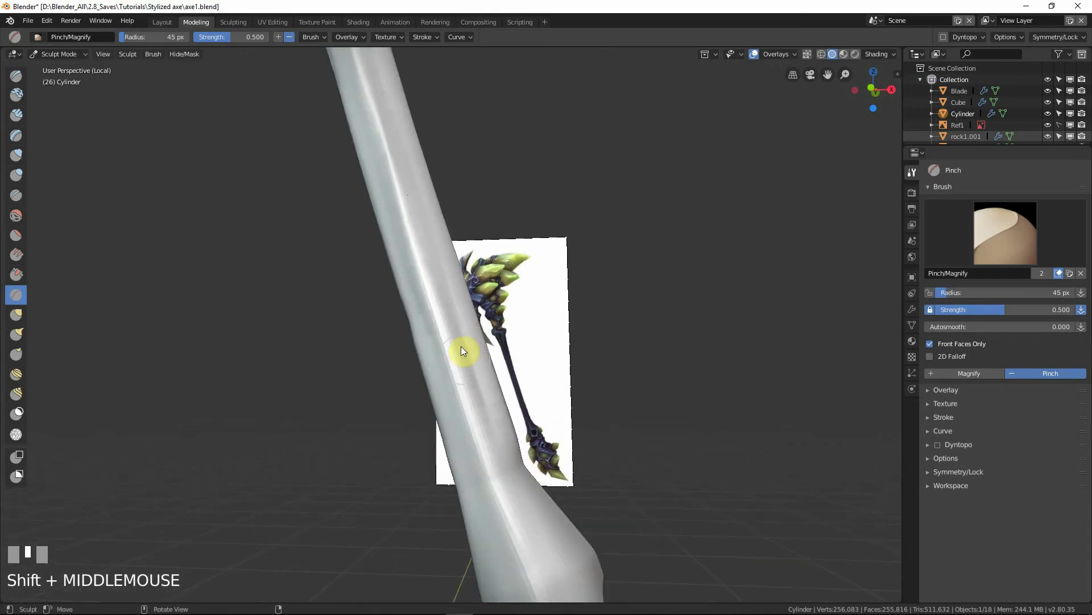
{"action": "mouse_move", "coordinate": [461, 350]}
{"action": "left_mouse_down"}
{"action": "mouse_move", "coordinate": [449, 342]}
{"action": "mouse_move", "coordinate": [445, 353]}
{"action": "mouse_move", "coordinate": [477, 448]}
{"action": "mouse_move", "coordinate": [509, 473]}
{"action": "left_mouse_up"}
{"action": "middle_click_drag", "start_coordinate": [517, 455], "coordinate": [474, 326], "text": "shift"}
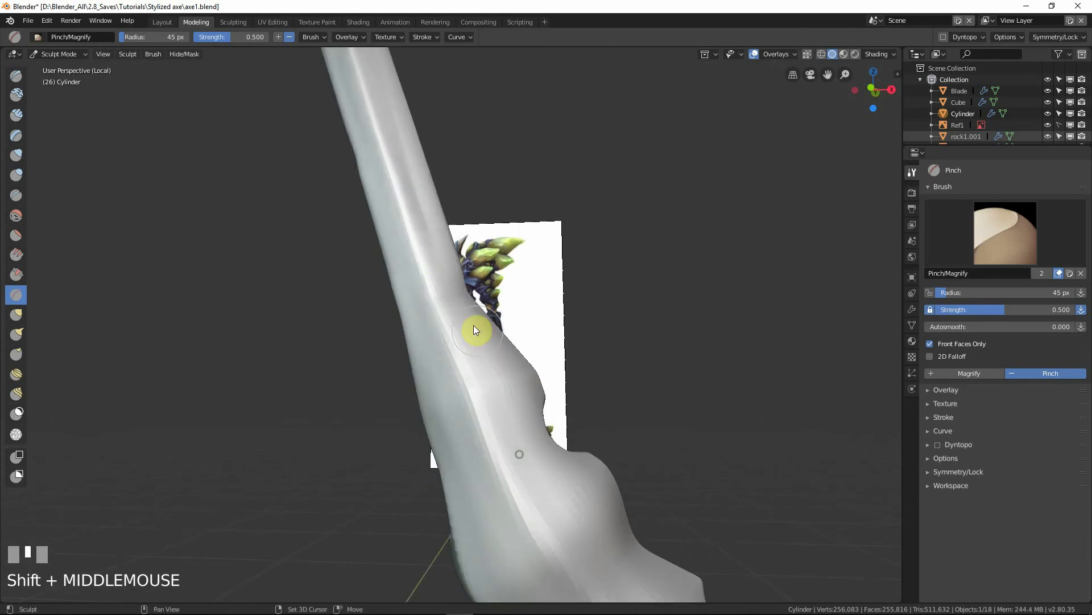
{"action": "left_click_drag", "start_coordinate": [407, 222], "coordinate": [443, 333]}
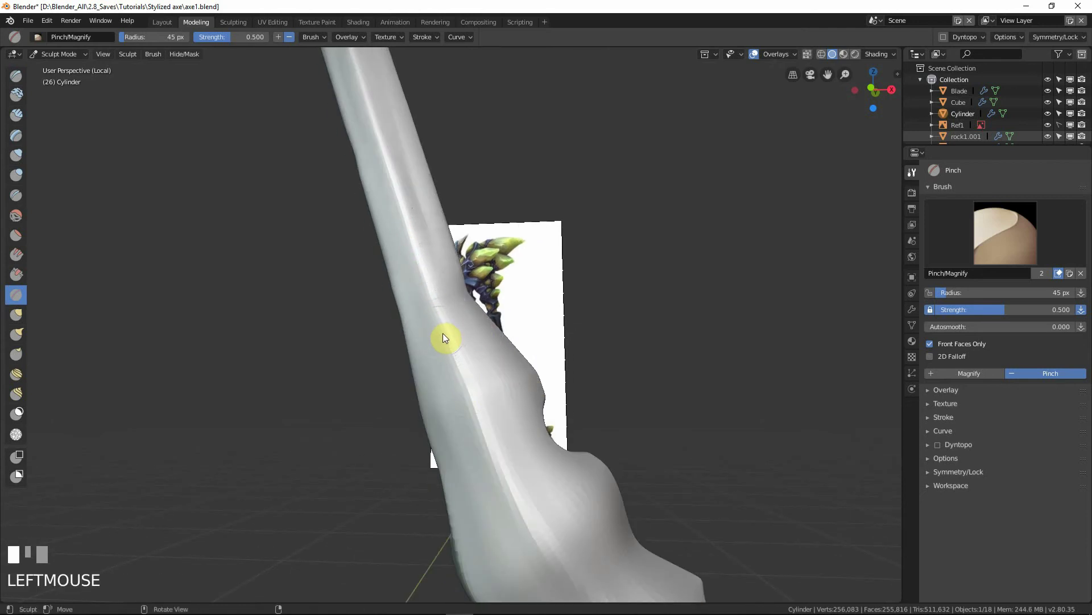
Step: Sharpen the ridge where the shaft widens into the pommel using a 68 px Pinch radius
{"action": "key", "text": "f"}
{"action": "left_click", "coordinate": [453, 338]}
{"action": "left_click_drag", "start_coordinate": [411, 257], "coordinate": [467, 383]}
{"action": "left_click_drag", "start_coordinate": [456, 321], "coordinate": [481, 400]}
{"action": "middle_click_drag", "start_coordinate": [514, 459], "coordinate": [458, 340], "text": "shift"}
{"action": "mouse_move", "coordinate": [419, 299]}
{"action": "left_mouse_down"}
{"action": "mouse_move", "coordinate": [449, 353]}
{"action": "mouse_move", "coordinate": [616, 545]}
{"action": "mouse_move", "coordinate": [538, 435]}
{"action": "mouse_move", "coordinate": [443, 341]}
{"action": "mouse_move", "coordinate": [404, 234]}
{"action": "mouse_move", "coordinate": [343, 125]}
{"action": "left_mouse_up"}
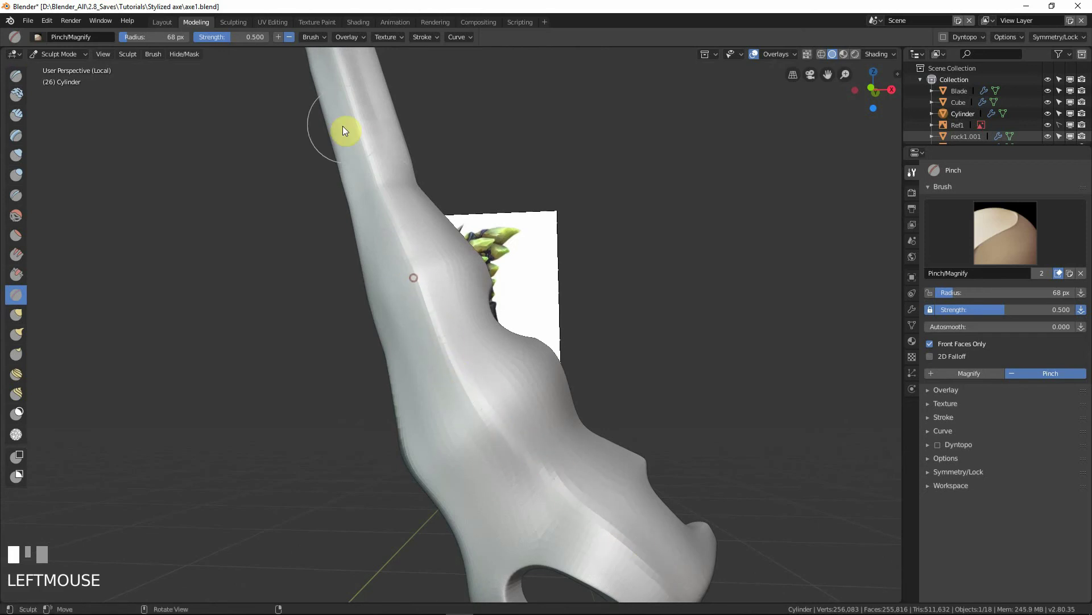
Step: Pinch the ridge on the shaft edge facing away from the blade, starting at the collar, with a 49 px radius
{"action": "mouse_move", "coordinate": [343, 125]}
{"action": "middle_mouse_down", "text": "ctrl"}
{"action": "mouse_move", "coordinate": [404, 210]}
{"action": "mouse_move", "coordinate": [503, 228]}
{"action": "mouse_move", "coordinate": [473, 220]}
{"action": "mouse_move", "coordinate": [500, 330]}
{"action": "mouse_move", "coordinate": [486, 268]}
{"action": "mouse_move", "coordinate": [503, 319]}
{"action": "mouse_move", "coordinate": [485, 333]}
{"action": "mouse_move", "coordinate": [456, 230]}
{"action": "mouse_move", "coordinate": [463, 116]}
{"action": "middle_mouse_up", "text": "ctrl"}
{"action": "key", "text": "f"}
{"action": "left_click", "coordinate": [459, 114]}
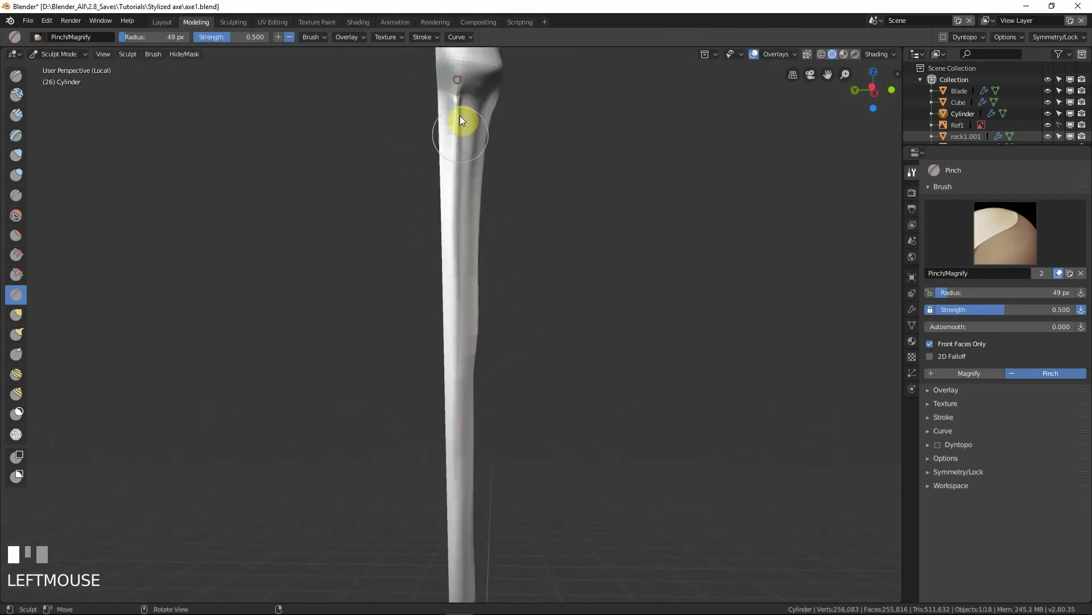
{"action": "left_click_drag", "start_coordinate": [458, 74], "coordinate": [454, 330]}
{"action": "middle_click_drag", "start_coordinate": [455, 330], "coordinate": [439, 127], "text": "shift"}
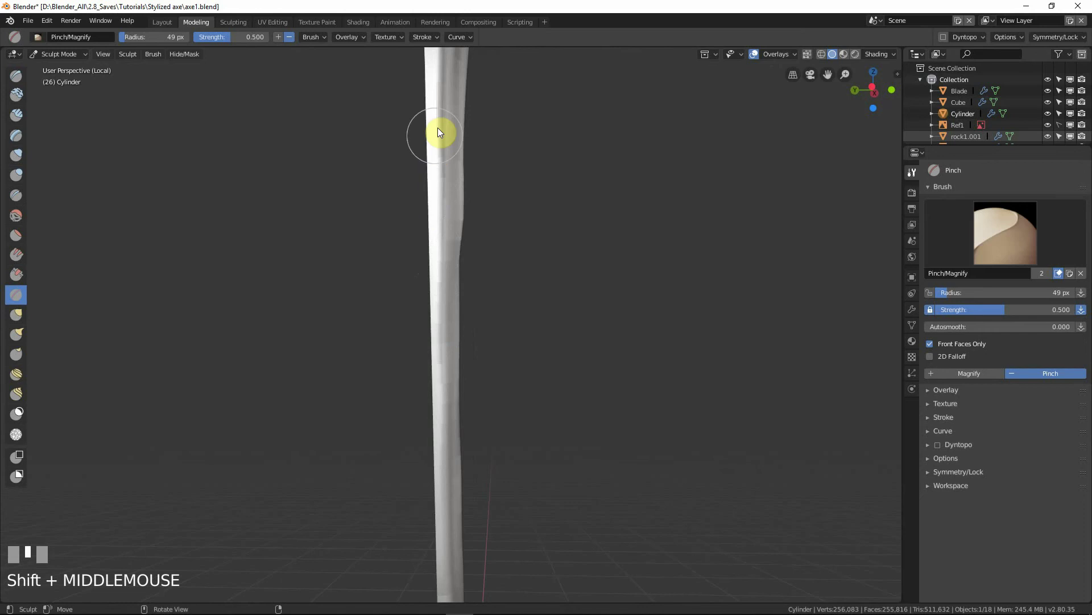
{"action": "left_click_drag", "start_coordinate": [438, 127], "coordinate": [436, 173]}
Step: Sharpen the collar's lower edge and its junction with the shaft all around using 49 px Pinch strokes
{"action": "mouse_move", "coordinate": [436, 173]}
{"action": "middle_mouse_down"}
{"action": "mouse_move", "coordinate": [392, 179]}
{"action": "mouse_move", "coordinate": [418, 211]}
{"action": "mouse_move", "coordinate": [415, 161]}
{"action": "middle_mouse_up"}
{"action": "left_click_drag", "start_coordinate": [415, 161], "coordinate": [446, 139]}
{"action": "mouse_move", "coordinate": [446, 138]}
{"action": "middle_mouse_down"}
{"action": "mouse_move", "coordinate": [509, 179]}
{"action": "mouse_move", "coordinate": [463, 178]}
{"action": "mouse_move", "coordinate": [443, 135]}
{"action": "mouse_move", "coordinate": [441, 224]}
{"action": "mouse_move", "coordinate": [418, 200]}
{"action": "middle_mouse_up"}
{"action": "left_click_drag", "start_coordinate": [419, 202], "coordinate": [351, 214]}
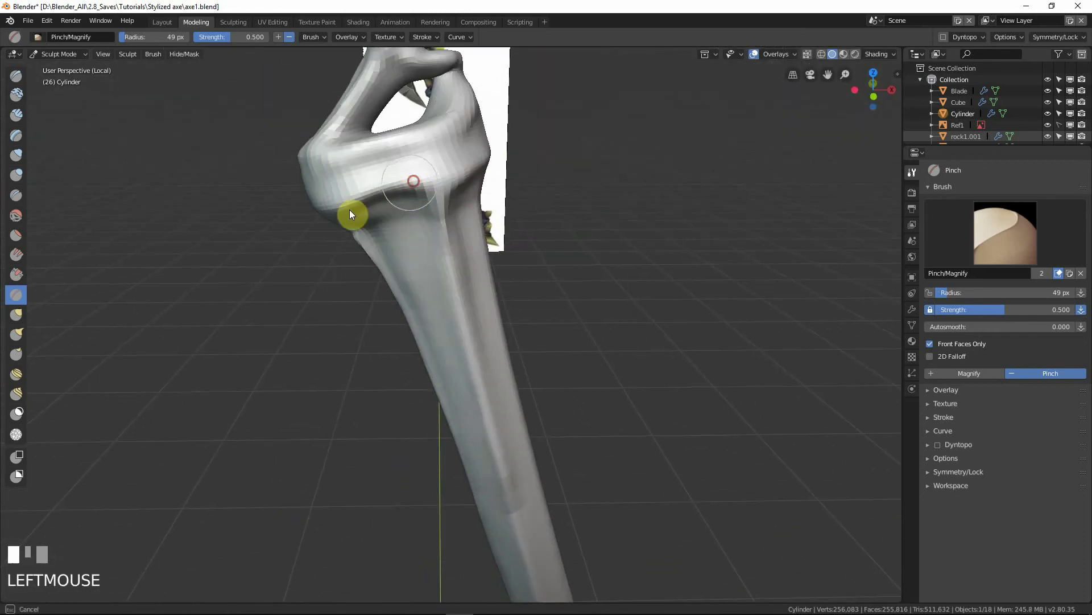
{"action": "mouse_move", "coordinate": [351, 214]}
{"action": "middle_mouse_down"}
{"action": "mouse_move", "coordinate": [429, 180]}
{"action": "mouse_move", "coordinate": [427, 193]}
{"action": "middle_mouse_up"}
{"action": "left_click", "coordinate": [407, 240]}
{"action": "left_click_drag", "start_coordinate": [407, 242], "coordinate": [371, 251]}
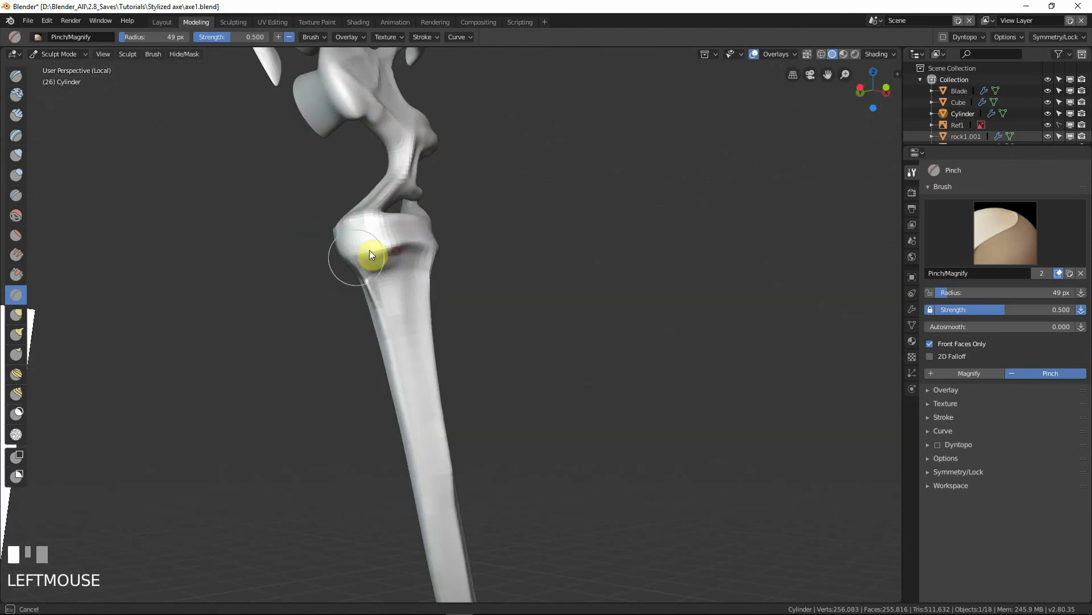
{"action": "mouse_move", "coordinate": [370, 251]}
{"action": "middle_mouse_down"}
{"action": "mouse_move", "coordinate": [358, 276]}
{"action": "mouse_move", "coordinate": [445, 240]}
{"action": "middle_mouse_up"}
{"action": "left_click", "coordinate": [434, 248]}
{"action": "left_click", "coordinate": [445, 240]}
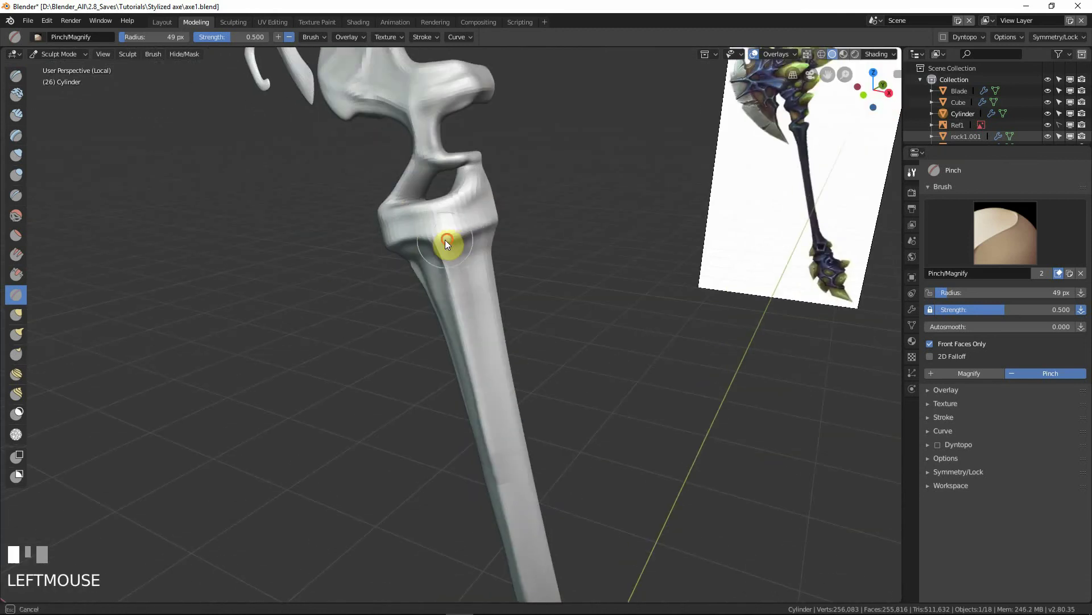
{"action": "middle_click_drag", "start_coordinate": [494, 212], "coordinate": [402, 300], "text": "shift"}
{"action": "left_click_drag", "start_coordinate": [381, 300], "coordinate": [425, 281]}
Step: Pinch the raised creases on the lower part of the frame's main body with a 61 px radius
{"action": "mouse_move", "coordinate": [425, 282]}
{"action": "middle_mouse_down"}
{"action": "mouse_move", "coordinate": [392, 305]}
{"action": "mouse_move", "coordinate": [418, 254]}
{"action": "mouse_move", "coordinate": [385, 273]}
{"action": "mouse_move", "coordinate": [395, 285]}
{"action": "mouse_move", "coordinate": [371, 274]}
{"action": "mouse_move", "coordinate": [412, 303]}
{"action": "middle_mouse_up"}
{"action": "left_click", "coordinate": [388, 275]}
{"action": "key", "text": "f"}
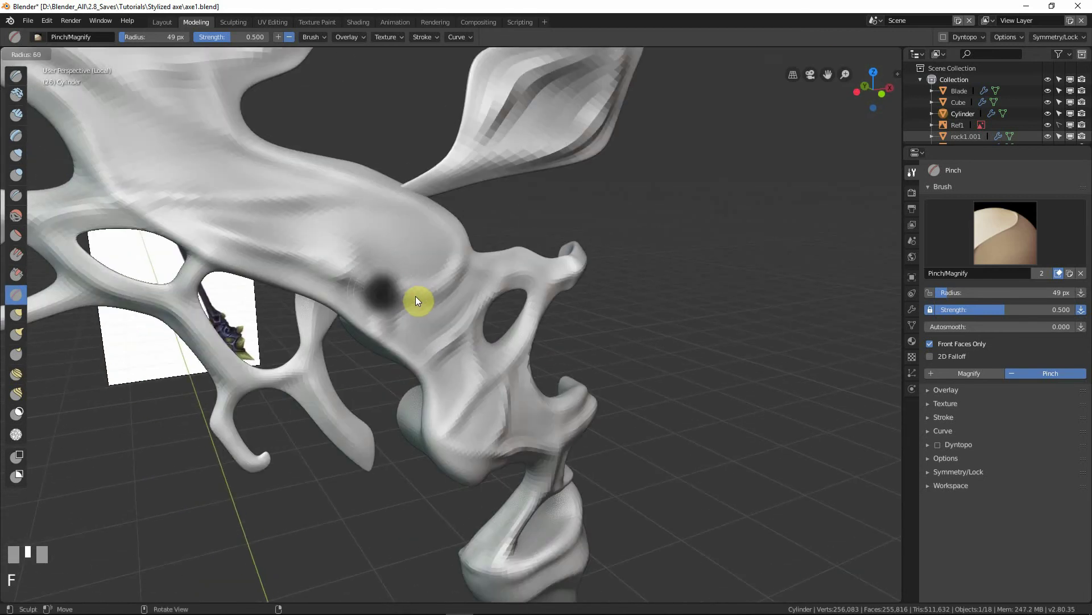
{"action": "left_click", "coordinate": [401, 296]}
{"action": "mouse_move", "coordinate": [400, 296]}
{"action": "left_mouse_down"}
{"action": "mouse_move", "coordinate": [459, 281]}
{"action": "mouse_move", "coordinate": [457, 260]}
{"action": "mouse_move", "coordinate": [397, 292]}
{"action": "mouse_move", "coordinate": [449, 344]}
{"action": "left_mouse_up"}
{"action": "key", "text": "f"}
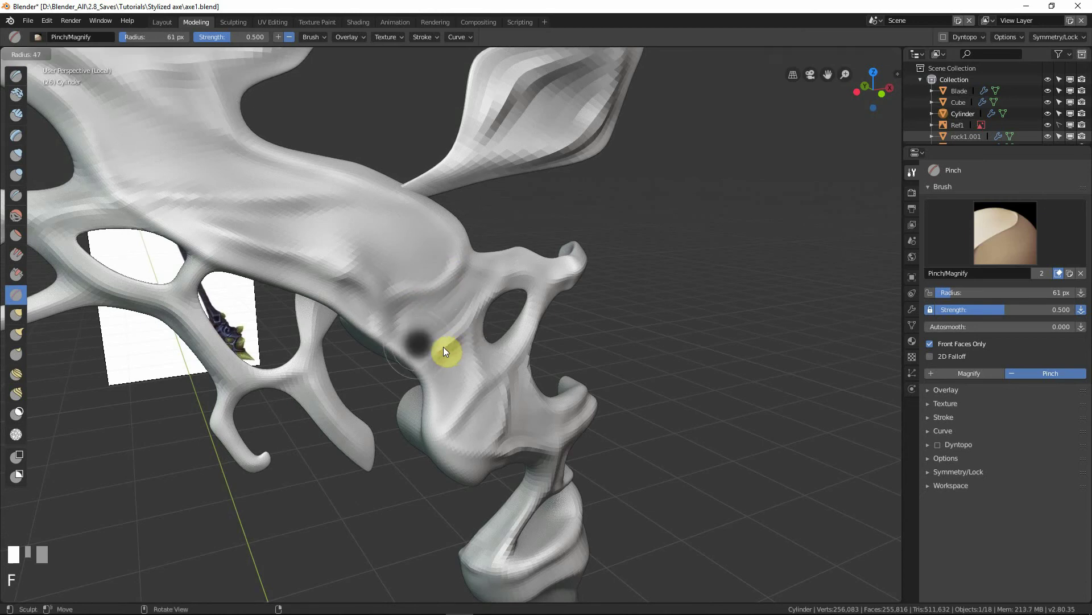
{"action": "left_click", "coordinate": [460, 346]}
Step: Crease the folds below the frame's oval opening and above the neck with 40 px Pinch strokes
{"action": "middle_click_drag", "start_coordinate": [459, 419], "coordinate": [529, 390]}
{"action": "left_click_drag", "start_coordinate": [529, 390], "coordinate": [479, 462]}
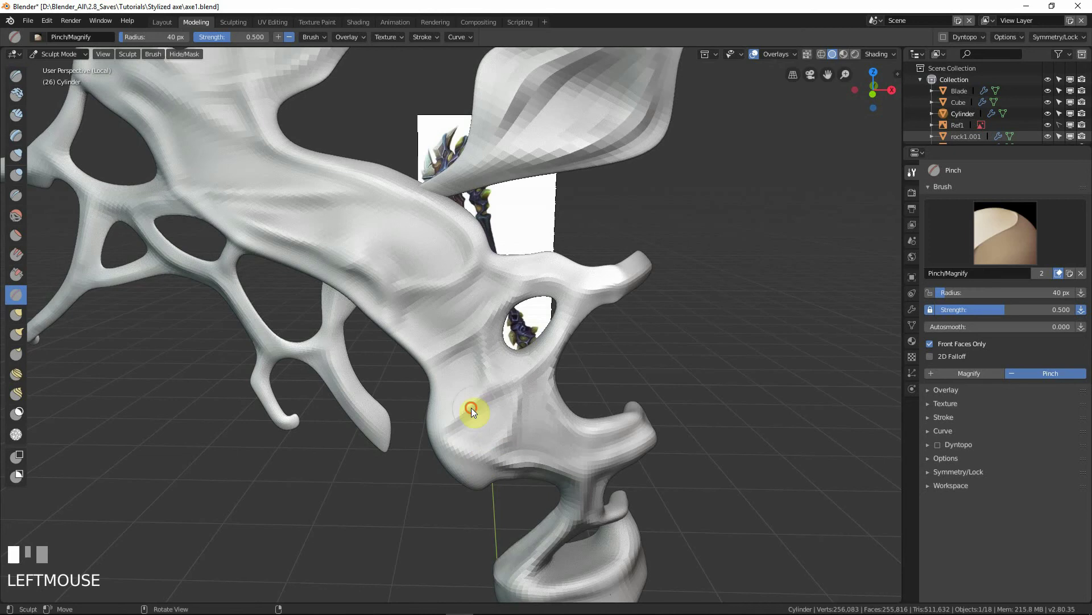
{"action": "mouse_move", "coordinate": [542, 361]}
{"action": "left_mouse_down"}
{"action": "mouse_move", "coordinate": [620, 444]}
{"action": "mouse_move", "coordinate": [555, 477]}
{"action": "mouse_move", "coordinate": [553, 455]}
{"action": "left_mouse_up"}
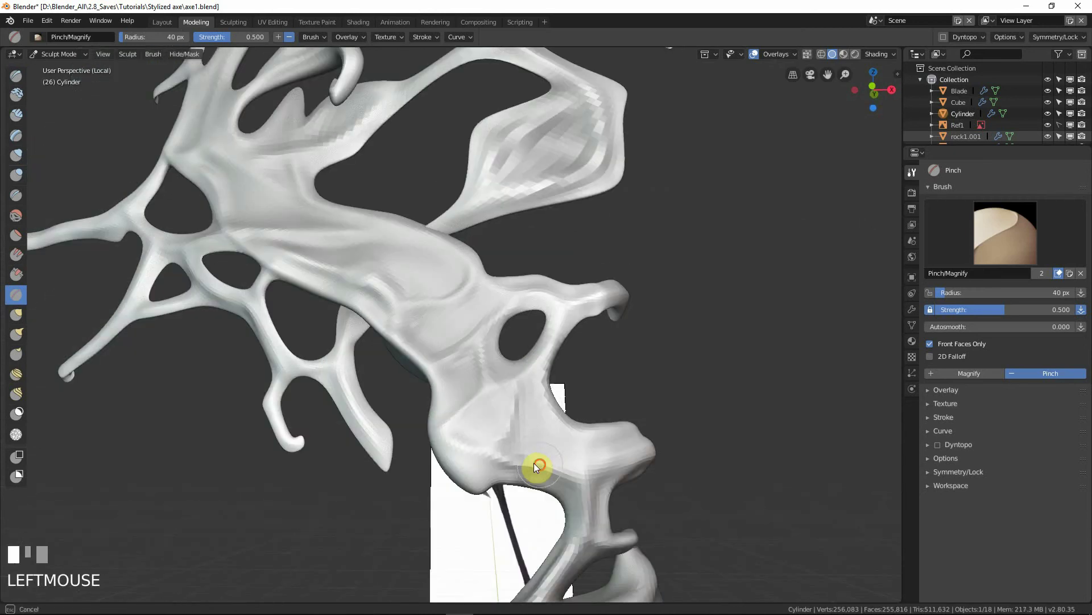
{"action": "left_click_drag", "start_coordinate": [534, 463], "coordinate": [494, 447]}
Step: Pinch the folds and edges of the frame's leaf-shaped rear panel using radii of 50 and 33 px
{"action": "mouse_move", "coordinate": [479, 378]}
{"action": "middle_mouse_down", "text": "shift"}
{"action": "mouse_move", "coordinate": [498, 415]}
{"action": "mouse_move", "coordinate": [530, 273]}
{"action": "middle_mouse_up", "text": "shift"}
{"action": "key", "text": "f"}
{"action": "left_click", "coordinate": [537, 266]}
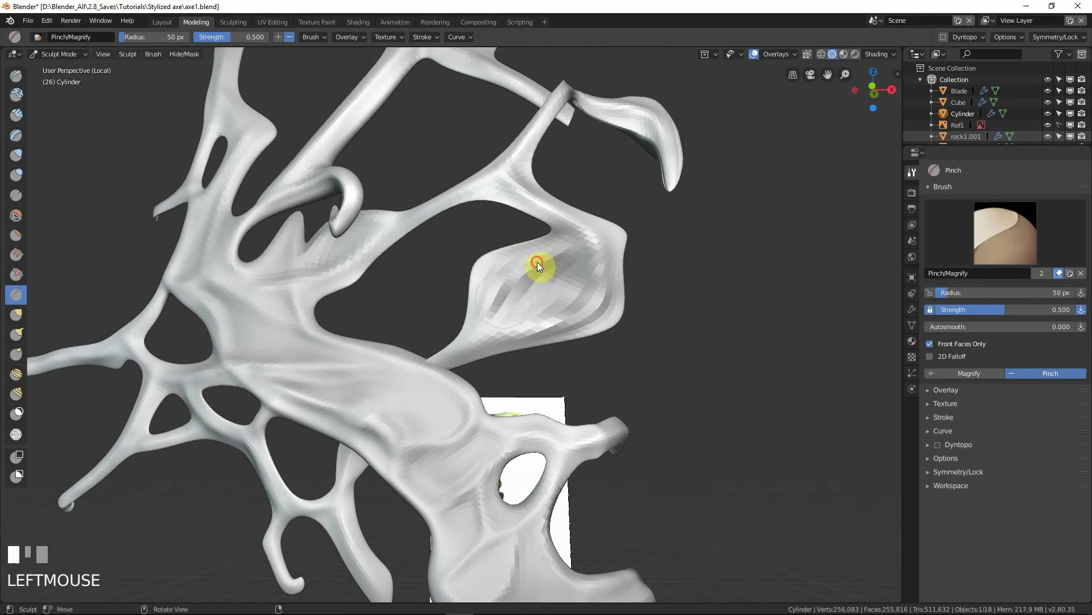
{"action": "left_click_drag", "start_coordinate": [487, 307], "coordinate": [564, 261]}
{"action": "key", "text": "f"}
{"action": "left_click", "coordinate": [554, 261]}
{"action": "mouse_move", "coordinate": [507, 166]}
{"action": "left_mouse_down"}
{"action": "mouse_move", "coordinate": [550, 193]}
{"action": "mouse_move", "coordinate": [606, 296]}
{"action": "mouse_move", "coordinate": [539, 335]}
{"action": "left_mouse_up"}
Step: Sharpen the thin upper branches, their junctions and the blade-side ridges of the frame with 33 and 52 px Pinch strokes
{"action": "mouse_move", "coordinate": [540, 335]}
{"action": "middle_mouse_down", "text": "shift"}
{"action": "mouse_move", "coordinate": [524, 300]}
{"action": "mouse_move", "coordinate": [507, 378]}
{"action": "middle_mouse_up", "text": "shift"}
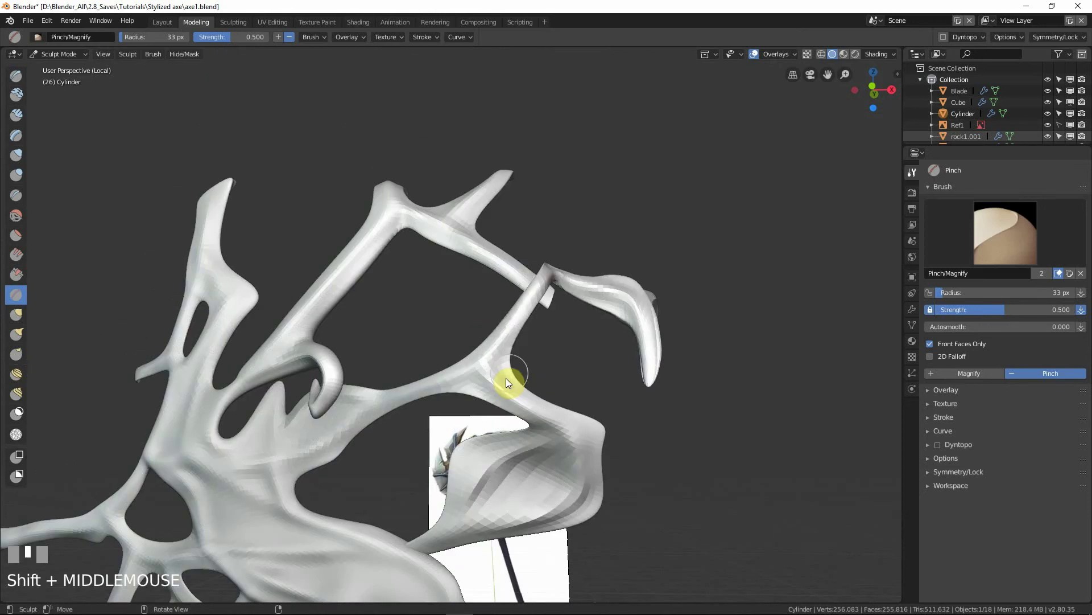
{"action": "left_click", "coordinate": [484, 371]}
{"action": "mouse_move", "coordinate": [508, 334]}
{"action": "left_mouse_down"}
{"action": "mouse_move", "coordinate": [468, 242]}
{"action": "mouse_move", "coordinate": [396, 213]}
{"action": "mouse_move", "coordinate": [266, 361]}
{"action": "left_mouse_up"}
{"action": "middle_click_drag", "start_coordinate": [224, 370], "coordinate": [361, 320], "text": "shift"}
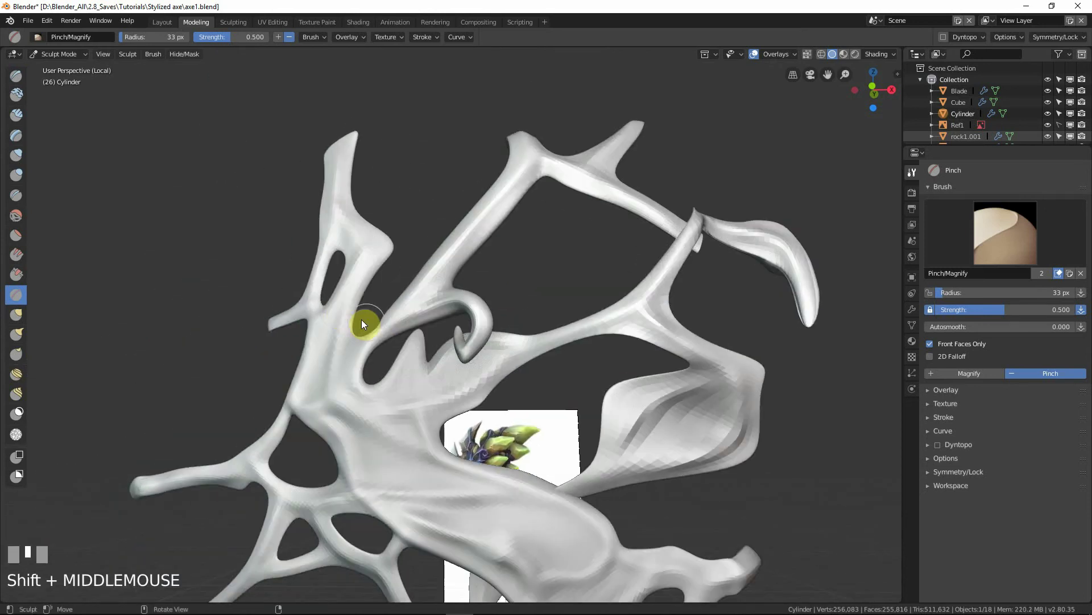
{"action": "mouse_move", "coordinate": [352, 282]}
{"action": "left_mouse_down"}
{"action": "mouse_move", "coordinate": [326, 393]}
{"action": "mouse_move", "coordinate": [353, 405]}
{"action": "mouse_move", "coordinate": [444, 404]}
{"action": "mouse_move", "coordinate": [500, 359]}
{"action": "mouse_move", "coordinate": [483, 372]}
{"action": "left_mouse_up"}
{"action": "key", "text": "f"}
{"action": "left_click", "coordinate": [332, 395]}
Step: Compare the pommel with the front reference by alternating between wireframe and solid display
{"action": "mouse_move", "coordinate": [484, 374]}
{"action": "middle_mouse_down", "text": "ctrl"}
{"action": "mouse_move", "coordinate": [485, 406]}
{"action": "mouse_move", "coordinate": [562, 497]}
{"action": "mouse_move", "coordinate": [551, 383]}
{"action": "mouse_move", "coordinate": [541, 438]}
{"action": "mouse_move", "coordinate": [524, 347]}
{"action": "mouse_move", "coordinate": [597, 353]}
{"action": "mouse_move", "coordinate": [534, 378]}
{"action": "middle_mouse_up", "text": "ctrl"}
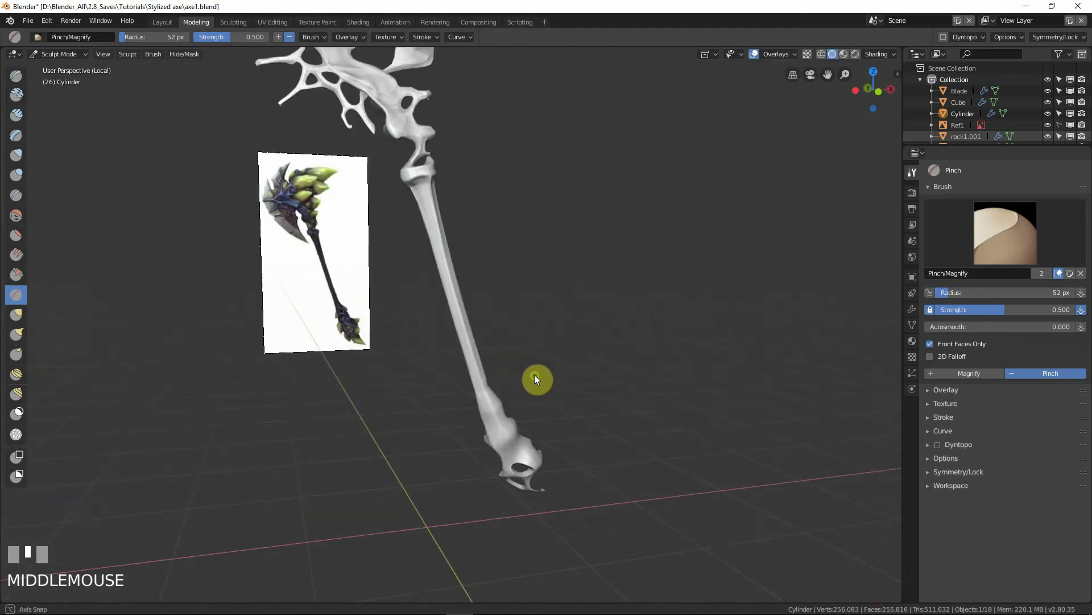
{"action": "key", "text": "KP_1"}
{"action": "key", "text": "shift+z"}
{"action": "mouse_move", "coordinate": [533, 441]}
{"action": "middle_mouse_down", "text": "ctrl"}
{"action": "mouse_move", "coordinate": [490, 330]}
{"action": "mouse_move", "coordinate": [477, 342]}
{"action": "mouse_move", "coordinate": [473, 257]}
{"action": "middle_mouse_up", "text": "ctrl"}
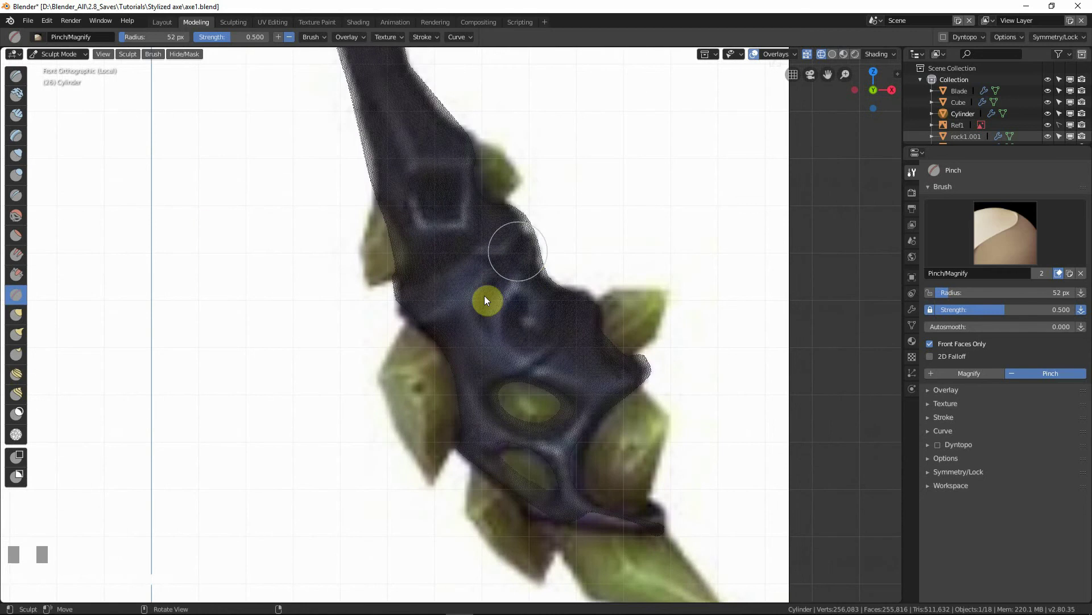
{"action": "middle_click_drag", "start_coordinate": [544, 361], "coordinate": [538, 375], "text": "ctrl"}
{"action": "key", "text": "shift+z"}
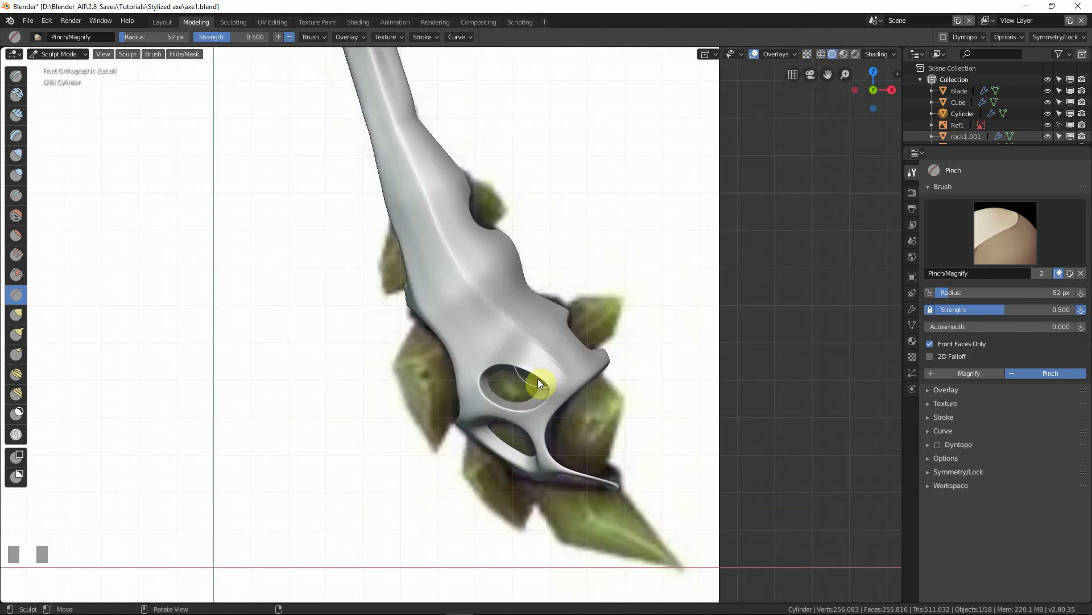
{"action": "key", "text": "shift+z"}
{"action": "key", "text": "shift+z"}
Step: Set up the Inflate brush with a 43 px radius and Smooth Stroke turned off for detailing the pommel in front view
{"action": "key", "text": "i"}
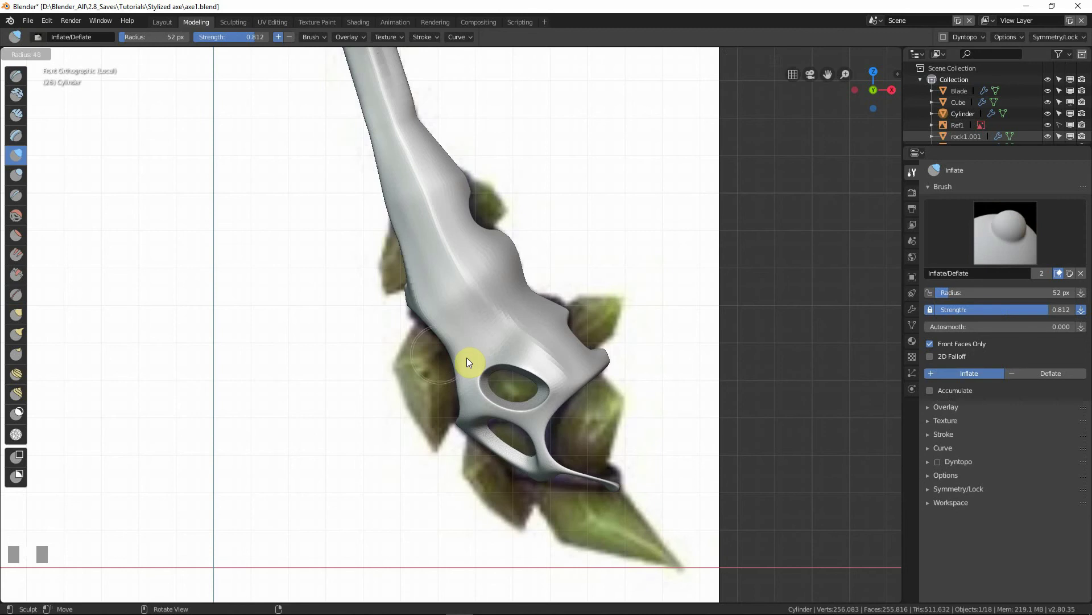
{"action": "key", "text": "shift+z"}
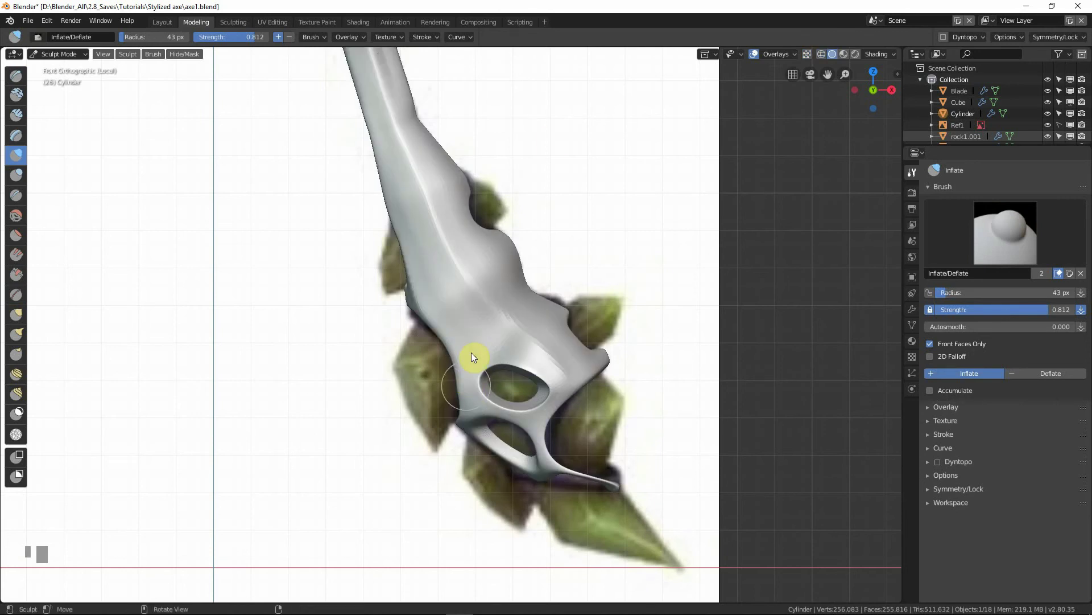
{"action": "left_click", "coordinate": [423, 37]}
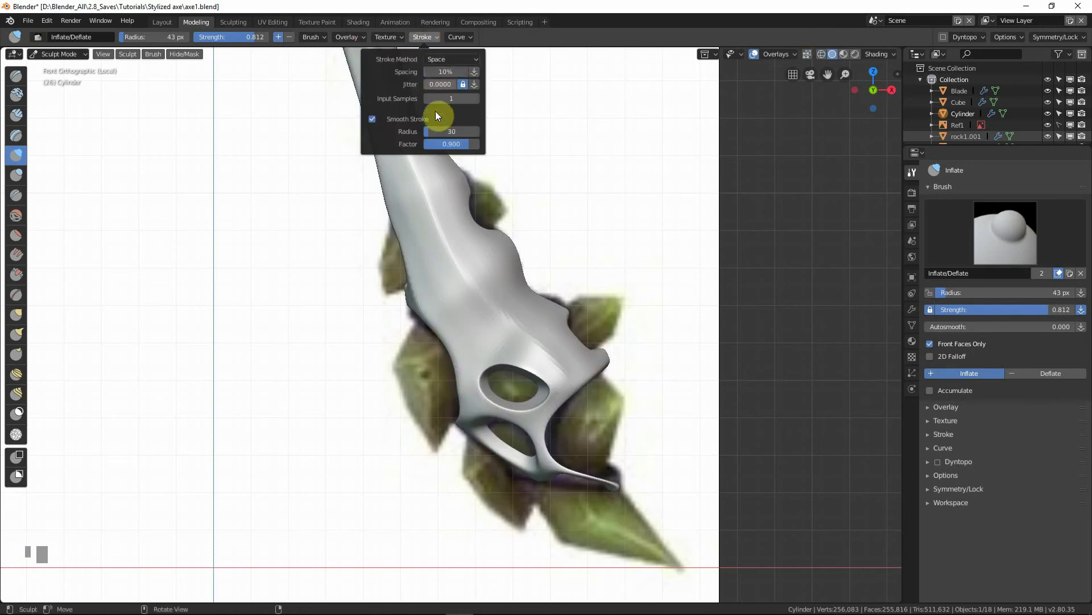
{"action": "left_click", "coordinate": [372, 119]}
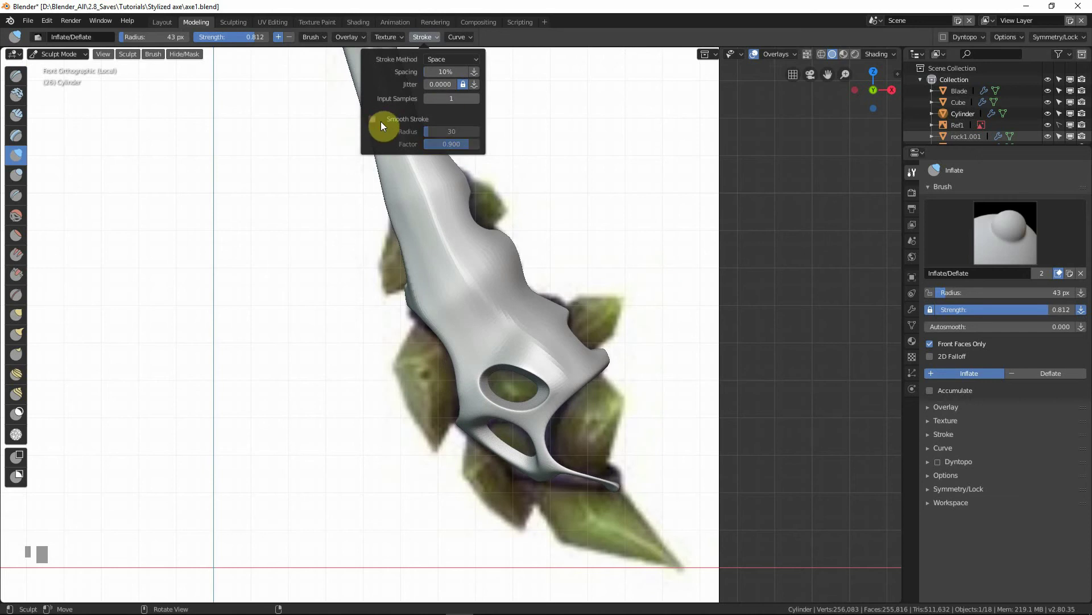
{"action": "middle_click_drag", "start_coordinate": [487, 416], "coordinate": [483, 415]}
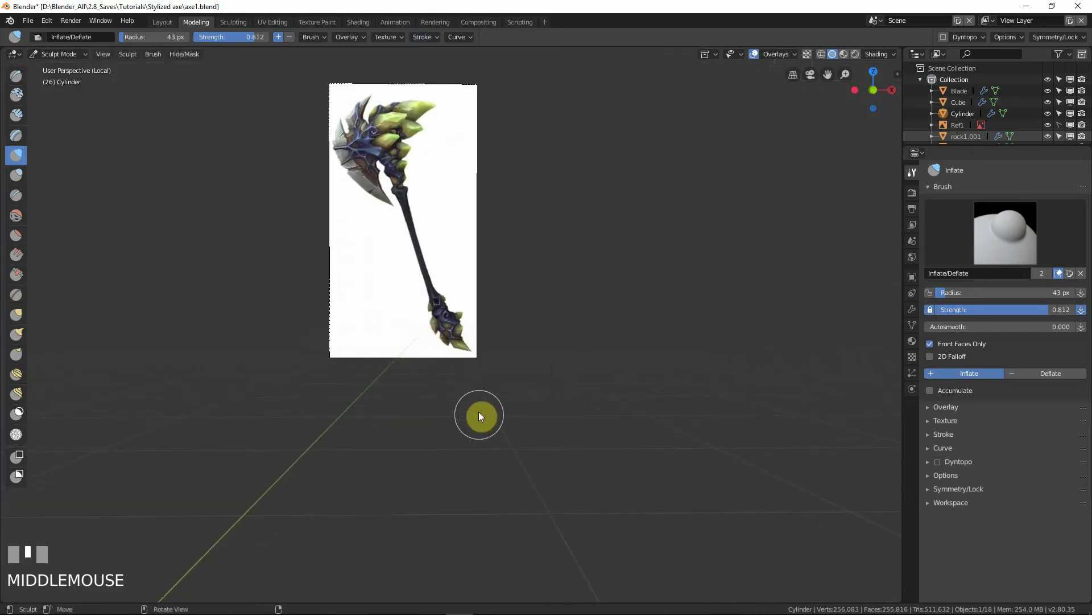
{"action": "key", "text": "KP_Decimal"}
{"action": "middle_click_drag", "start_coordinate": [524, 447], "coordinate": [481, 275], "text": "shift"}
{"action": "key", "text": "KP_1"}
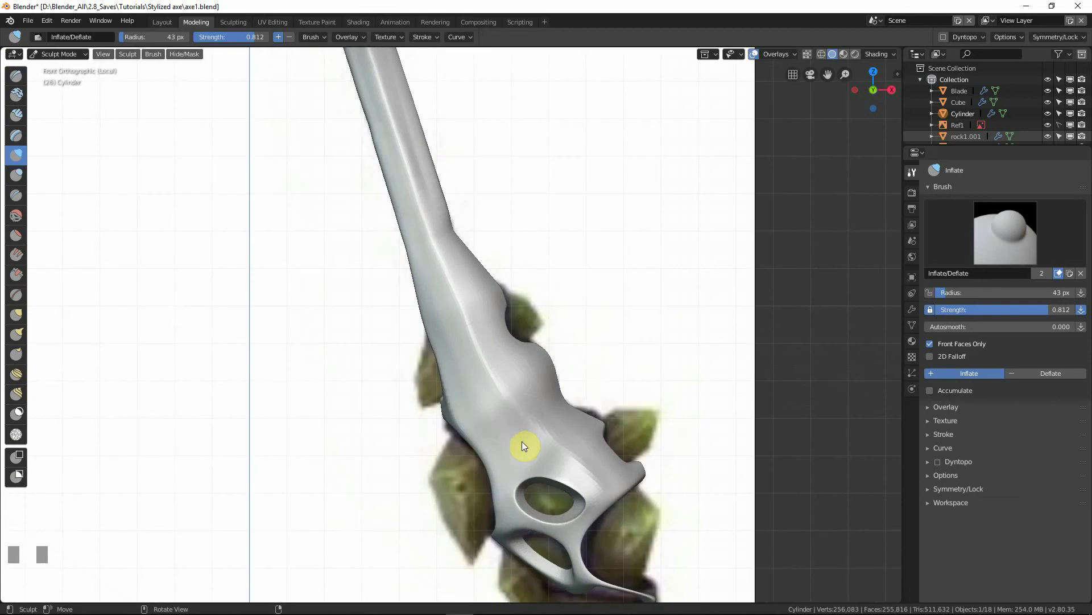
{"action": "middle_click_drag", "start_coordinate": [523, 442], "coordinate": [522, 320], "text": "shift"}
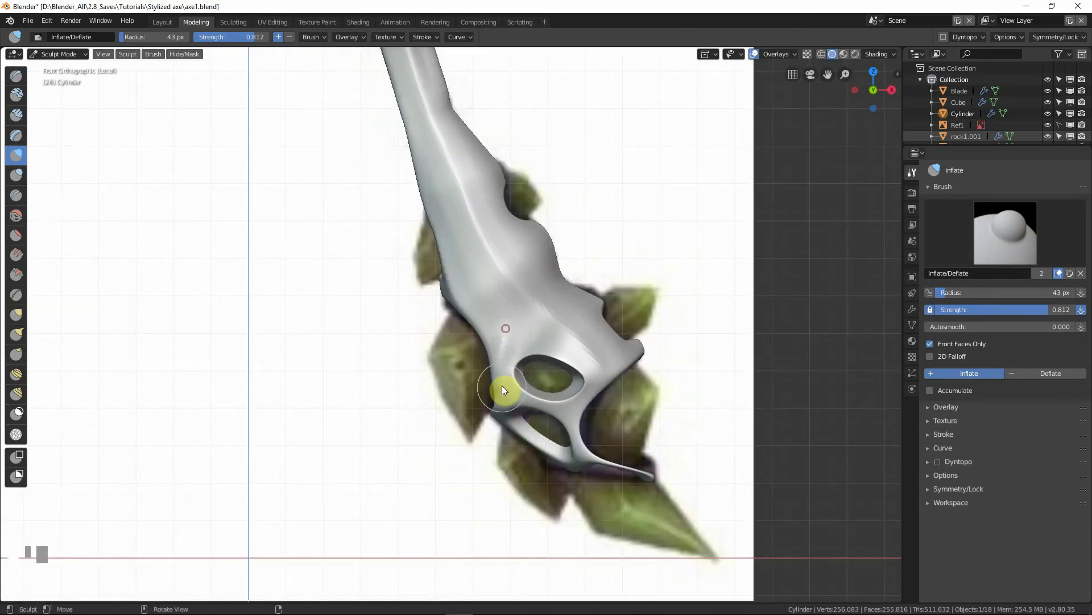
Step: Thicken the struts around the pommel's lower opening with Inflate strokes at a 43 px radius
{"action": "mouse_move", "coordinate": [502, 385]}
{"action": "middle_mouse_down"}
{"action": "mouse_move", "coordinate": [532, 346]}
{"action": "mouse_move", "coordinate": [506, 375]}
{"action": "middle_mouse_up"}
{"action": "mouse_move", "coordinate": [506, 375]}
{"action": "left_mouse_down"}
{"action": "mouse_move", "coordinate": [512, 392]}
{"action": "mouse_move", "coordinate": [578, 425]}
{"action": "mouse_move", "coordinate": [574, 460]}
{"action": "left_mouse_up"}
{"action": "left_click_drag", "start_coordinate": [575, 459], "coordinate": [556, 403]}
{"action": "middle_click_drag", "start_coordinate": [505, 398], "coordinate": [523, 395]}
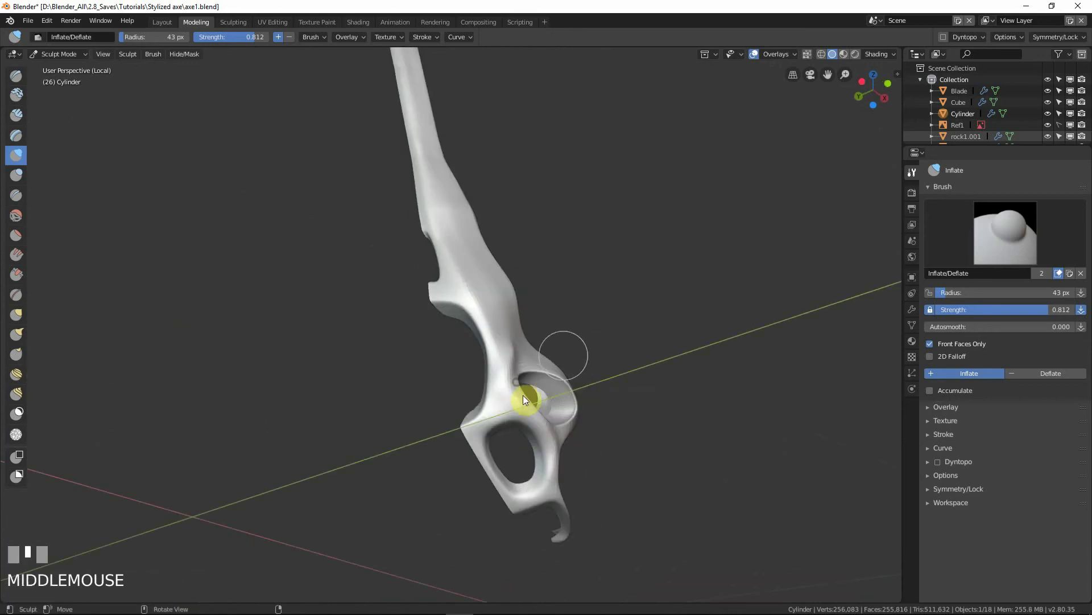
{"action": "mouse_move", "coordinate": [490, 416]}
{"action": "left_mouse_down"}
{"action": "mouse_move", "coordinate": [481, 428]}
{"action": "mouse_move", "coordinate": [487, 421]}
{"action": "mouse_move", "coordinate": [489, 439]}
{"action": "left_mouse_up"}
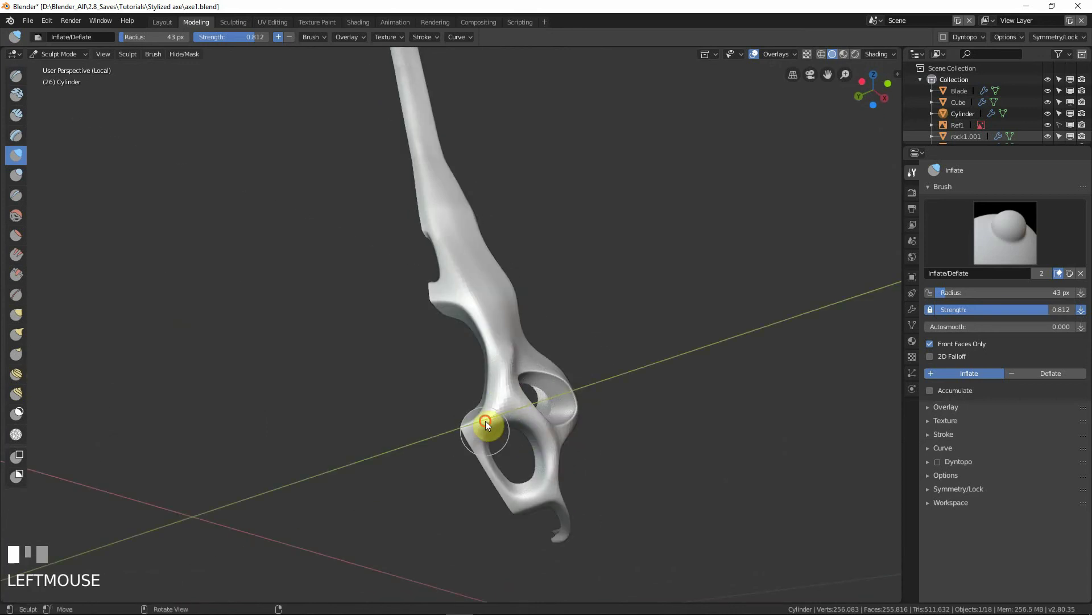
{"action": "middle_click_drag", "start_coordinate": [490, 438], "coordinate": [483, 444]}
{"action": "left_click_drag", "start_coordinate": [483, 443], "coordinate": [509, 487]}
{"action": "middle_click_drag", "start_coordinate": [518, 493], "coordinate": [518, 486]}
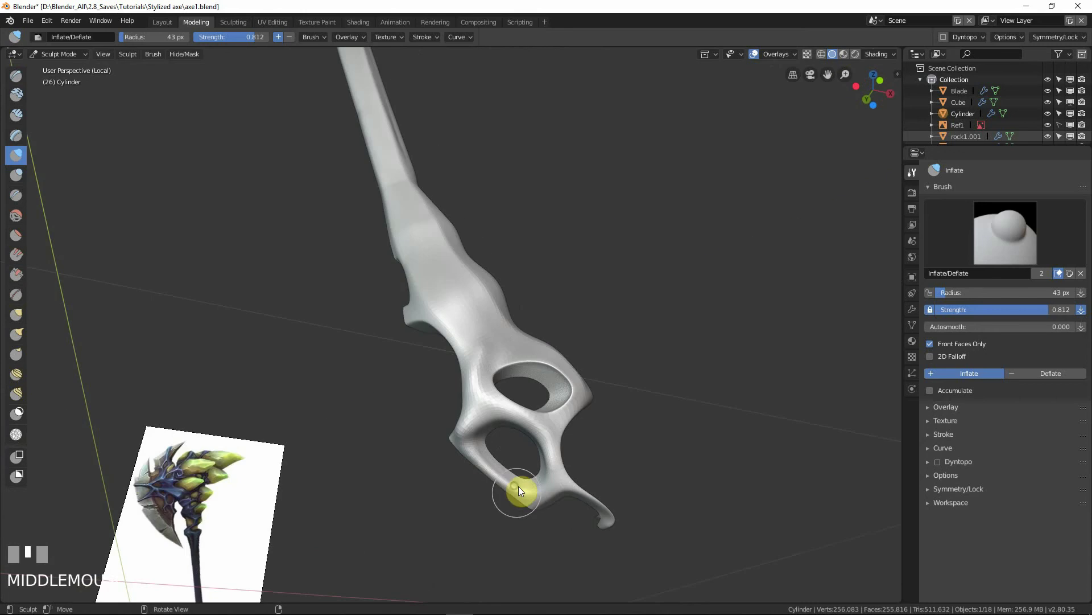
{"action": "mouse_move", "coordinate": [518, 486]}
{"action": "left_mouse_down"}
{"action": "mouse_move", "coordinate": [545, 495]}
{"action": "mouse_move", "coordinate": [558, 463]}
{"action": "mouse_move", "coordinate": [507, 442]}
{"action": "mouse_move", "coordinate": [476, 455]}
{"action": "mouse_move", "coordinate": [482, 469]}
{"action": "left_mouse_up"}
Step: Inflate the area above and around the pommel's upper opening into a raised rim, reducing the brush radius to 33 px
{"action": "middle_click_drag", "start_coordinate": [479, 401], "coordinate": [499, 370]}
{"action": "key", "text": "KP_1"}
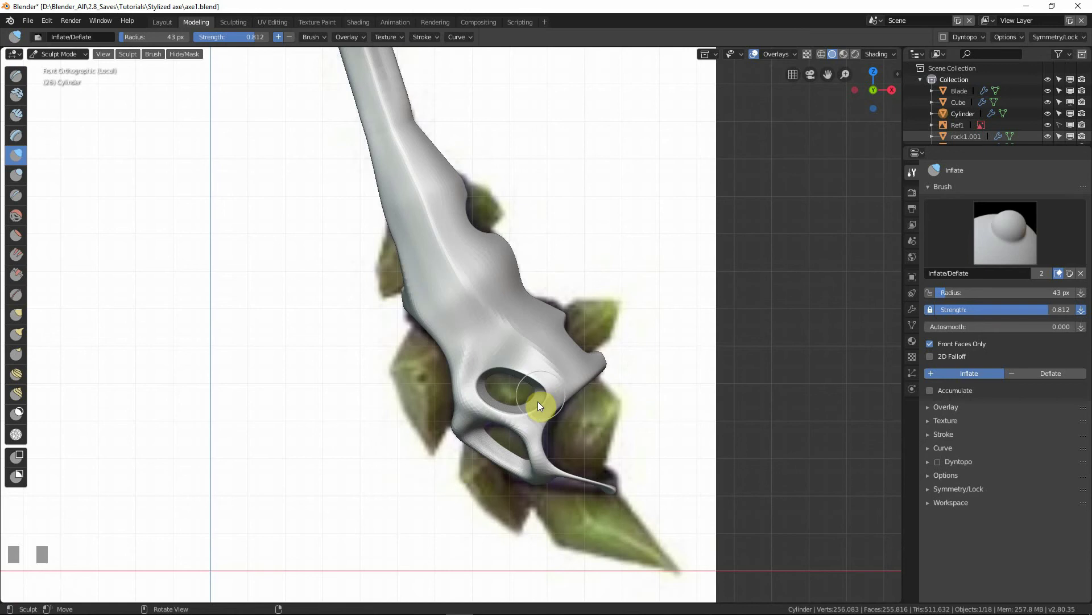
{"action": "key", "text": "shift+z"}
{"action": "key", "text": "shift+z"}
{"action": "mouse_move", "coordinate": [476, 347]}
{"action": "left_mouse_down"}
{"action": "mouse_move", "coordinate": [525, 361]}
{"action": "mouse_move", "coordinate": [479, 353]}
{"action": "mouse_move", "coordinate": [494, 351]}
{"action": "left_mouse_up"}
{"action": "mouse_move", "coordinate": [538, 356]}
{"action": "middle_mouse_down"}
{"action": "mouse_move", "coordinate": [529, 419]}
{"action": "mouse_move", "coordinate": [546, 377]}
{"action": "middle_mouse_up"}
{"action": "mouse_move", "coordinate": [546, 378]}
{"action": "left_mouse_down"}
{"action": "mouse_move", "coordinate": [527, 357]}
{"action": "mouse_move", "coordinate": [530, 341]}
{"action": "mouse_move", "coordinate": [535, 353]}
{"action": "left_mouse_up"}
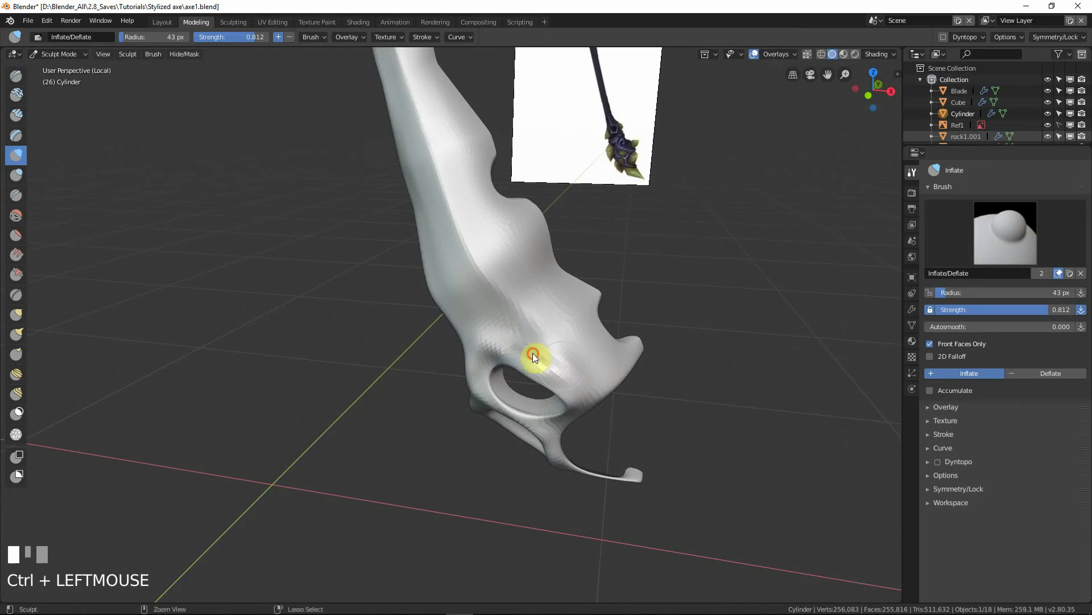
{"action": "mouse_move", "coordinate": [534, 353]}
{"action": "middle_mouse_down"}
{"action": "mouse_move", "coordinate": [620, 341]}
{"action": "mouse_move", "coordinate": [579, 375]}
{"action": "mouse_move", "coordinate": [547, 428]}
{"action": "middle_mouse_up"}
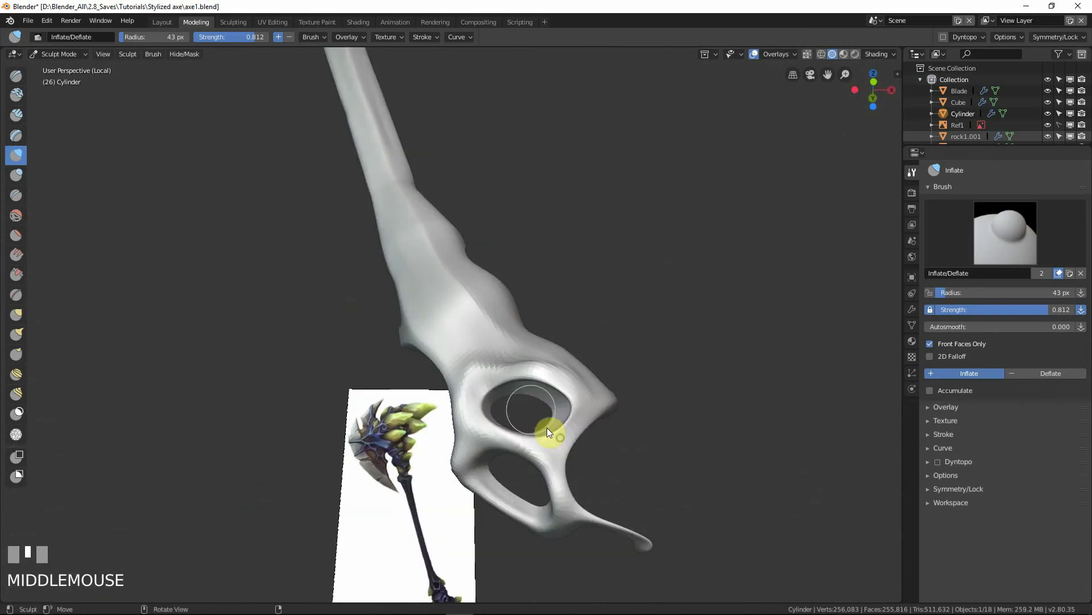
{"action": "left_click_drag", "start_coordinate": [547, 428], "coordinate": [551, 449]}
{"action": "key", "text": "f"}
{"action": "left_click", "coordinate": [560, 439]}
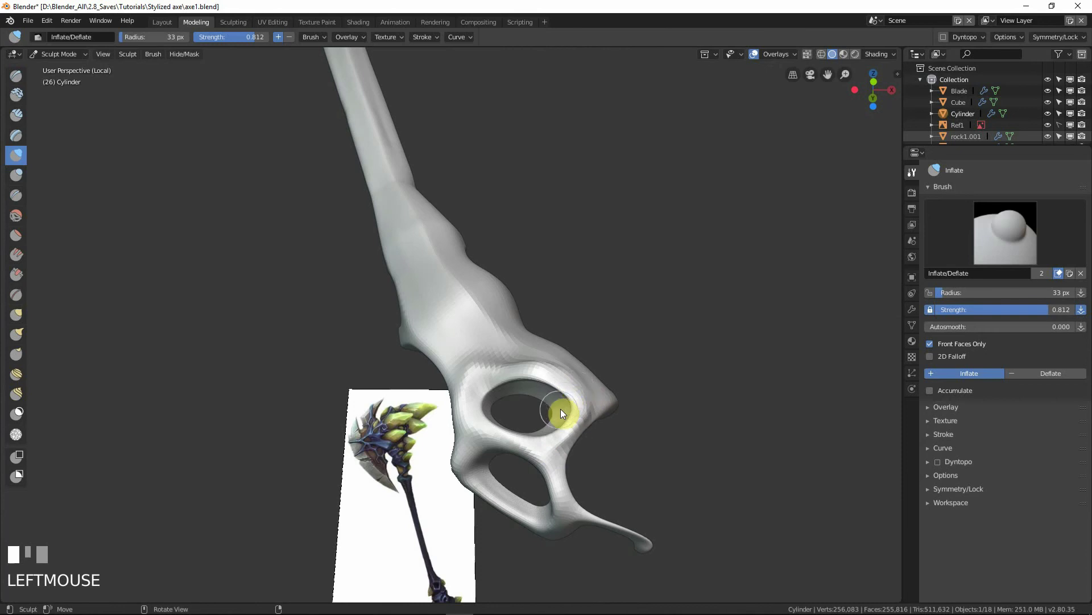
Step: Check the front reference and start a thin raised band across the pommel above the openings with a 19 px Inflate brush
{"action": "key", "text": "KP_1"}
{"action": "key", "text": "shift+z"}
{"action": "middle_click_drag", "start_coordinate": [525, 321], "coordinate": [563, 359], "text": "shift"}
{"action": "key", "text": "shift+z"}
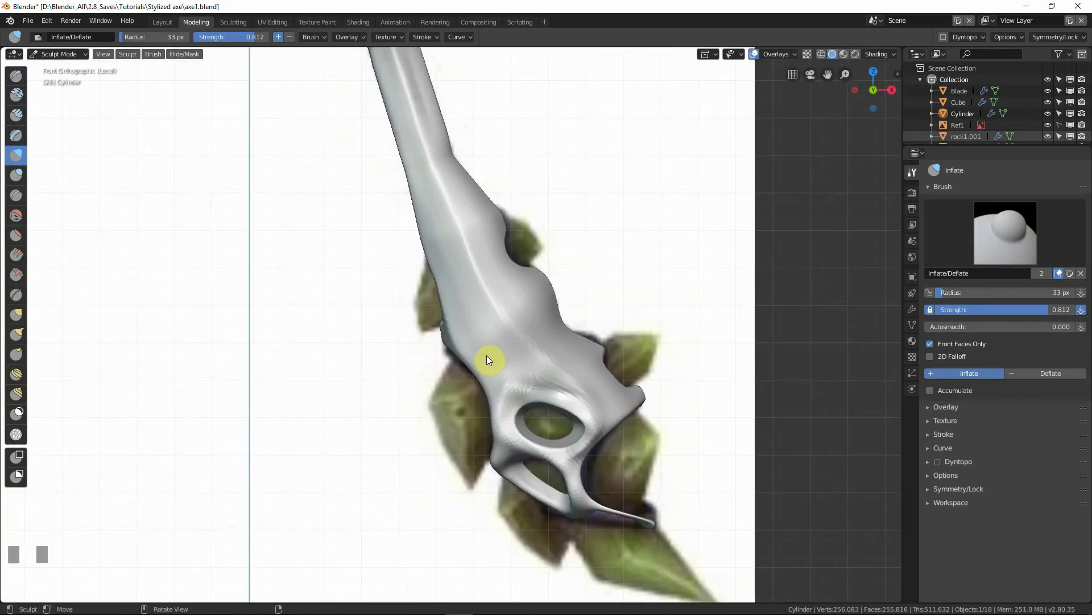
{"action": "key", "text": "f"}
{"action": "left_click", "coordinate": [459, 348]}
{"action": "key", "text": "f"}
{"action": "left_click", "coordinate": [459, 349]}
{"action": "left_click_drag", "start_coordinate": [459, 349], "coordinate": [480, 332]}
Step: Continue the thin raised band around the pommel's sides with 19 px Inflate strokes
{"action": "middle_click_drag", "start_coordinate": [480, 333], "coordinate": [532, 312]}
{"action": "mouse_move", "coordinate": [498, 330]}
{"action": "left_mouse_down"}
{"action": "mouse_move", "coordinate": [601, 284]}
{"action": "mouse_move", "coordinate": [520, 324]}
{"action": "mouse_move", "coordinate": [616, 288]}
{"action": "left_mouse_up"}
{"action": "mouse_move", "coordinate": [616, 284]}
{"action": "middle_mouse_down"}
{"action": "mouse_move", "coordinate": [545, 288]}
{"action": "mouse_move", "coordinate": [572, 306]}
{"action": "middle_mouse_up"}
{"action": "left_click_drag", "start_coordinate": [571, 306], "coordinate": [583, 314]}
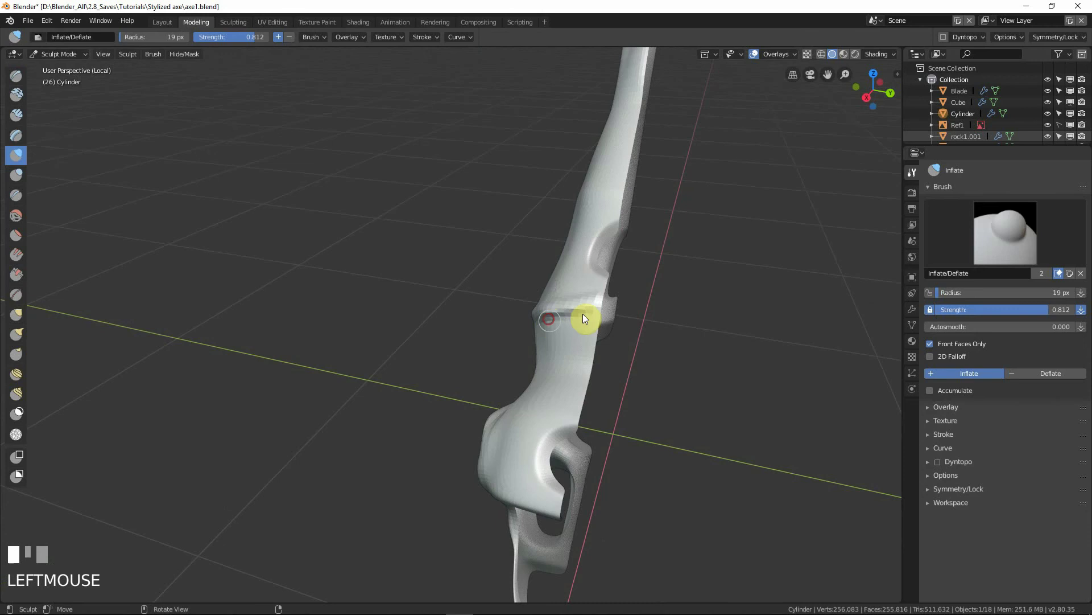
{"action": "middle_click_drag", "start_coordinate": [583, 315], "coordinate": [808, 273]}
{"action": "left_click_drag", "start_coordinate": [580, 317], "coordinate": [584, 327]}
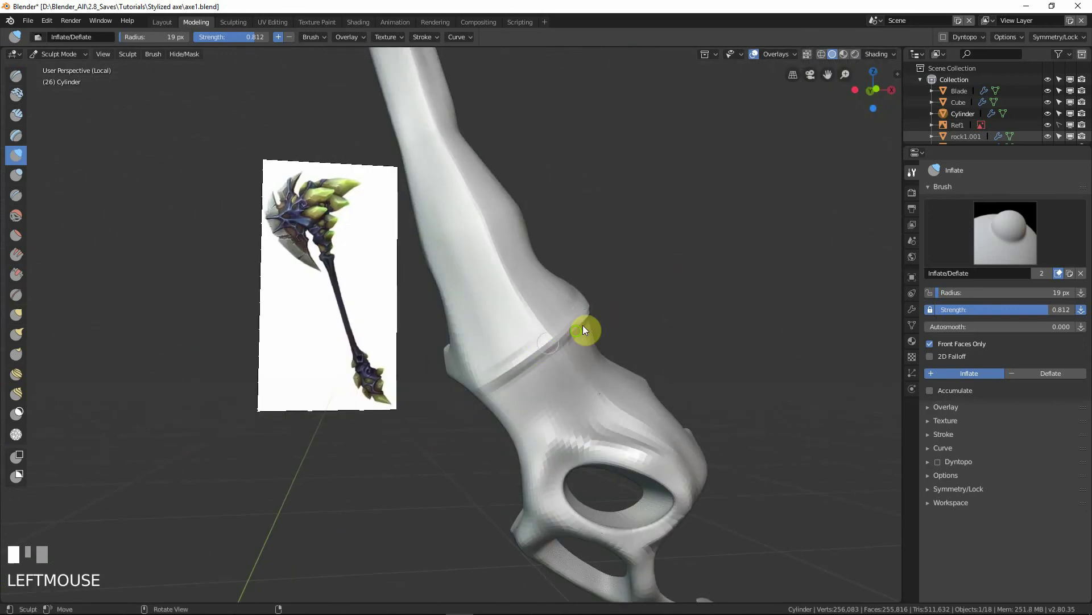
{"action": "middle_click_drag", "start_coordinate": [584, 327], "coordinate": [618, 295]}
{"action": "middle_click_drag", "start_coordinate": [526, 374], "coordinate": [494, 374]}
{"action": "left_click_drag", "start_coordinate": [494, 374], "coordinate": [494, 372]}
Step: Set the Inflate radius to 21 px and sculpt a thin line from the band's centre down toward the upper opening
{"action": "key", "text": "KP_1"}
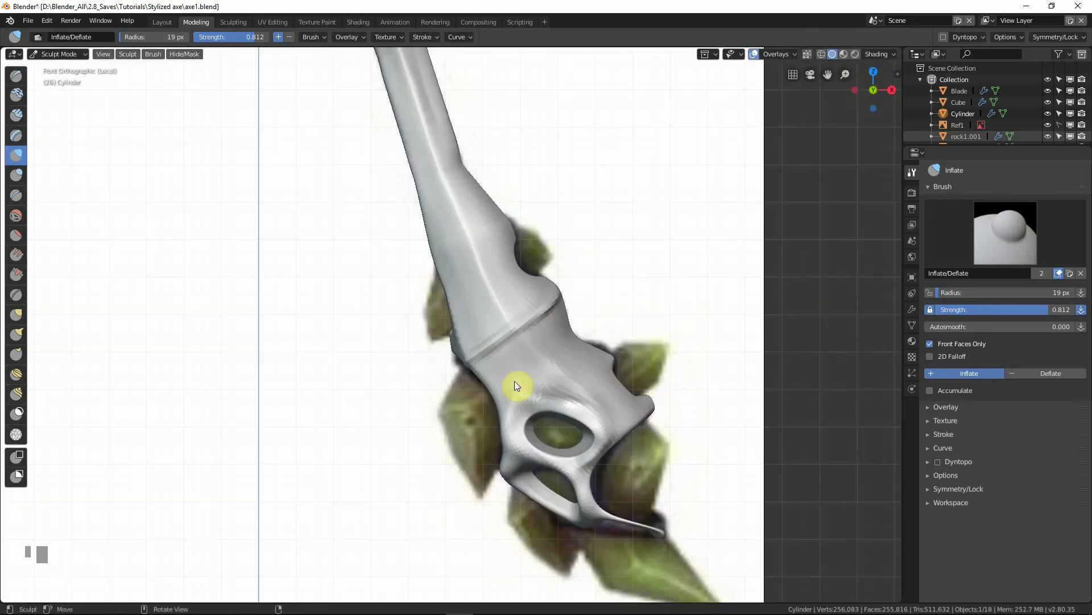
{"action": "key", "text": "shift+z"}
{"action": "key", "text": "shift+z"}
{"action": "key", "text": "f"}
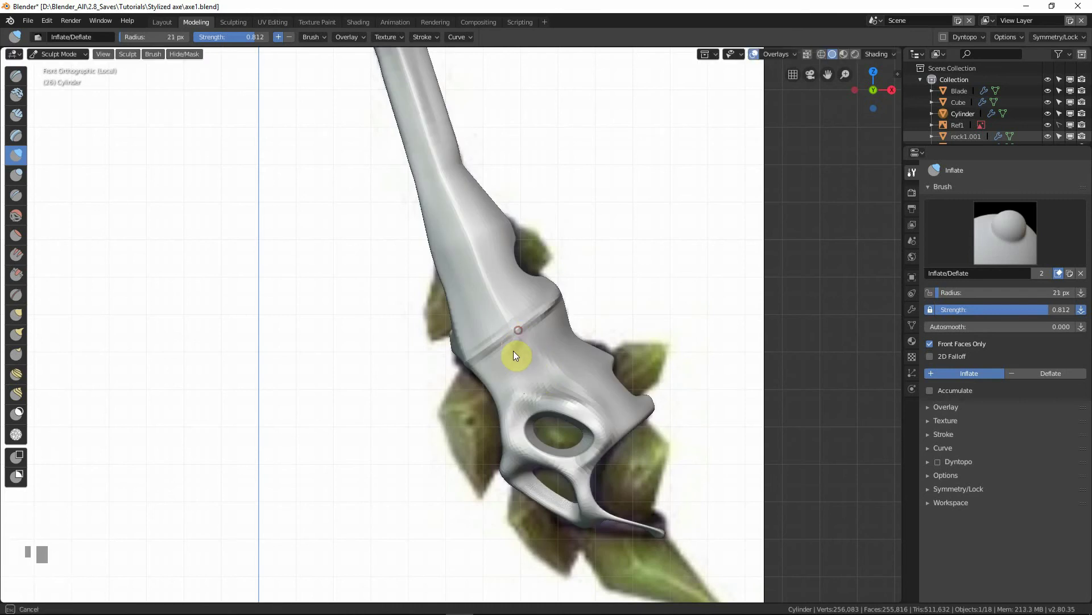
{"action": "left_click", "coordinate": [512, 363]}
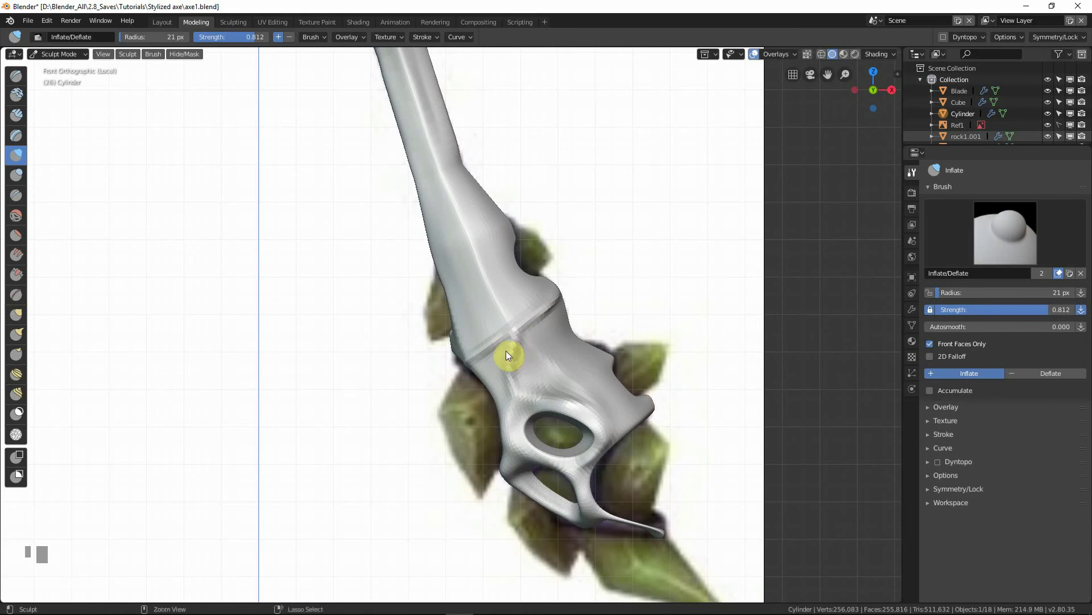
{"action": "middle_click_drag", "start_coordinate": [507, 351], "coordinate": [518, 345]}
Step: Carve the surface below the band with inverted Inflate strokes at a 21 px radius, deepening the groove along its lower edge
{"action": "mouse_move", "coordinate": [544, 351]}
{"action": "left_mouse_down", "text": "ctrl"}
{"action": "mouse_move", "coordinate": [515, 378]}
{"action": "mouse_move", "coordinate": [531, 374]}
{"action": "mouse_move", "coordinate": [531, 404]}
{"action": "mouse_move", "coordinate": [528, 384]}
{"action": "left_mouse_up", "text": "ctrl"}
{"action": "middle_click_drag", "start_coordinate": [541, 422], "coordinate": [582, 359]}
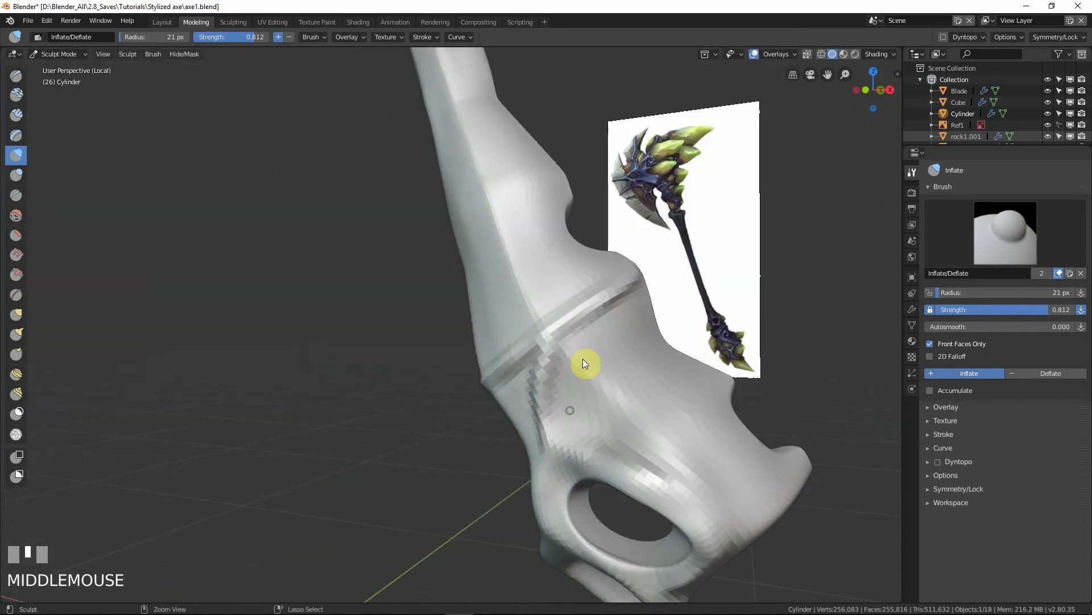
{"action": "mouse_move", "coordinate": [582, 359]}
{"action": "left_mouse_down", "text": "ctrl"}
{"action": "mouse_move", "coordinate": [573, 323]}
{"action": "mouse_move", "coordinate": [554, 390]}
{"action": "mouse_move", "coordinate": [563, 410]}
{"action": "left_mouse_up", "text": "ctrl"}
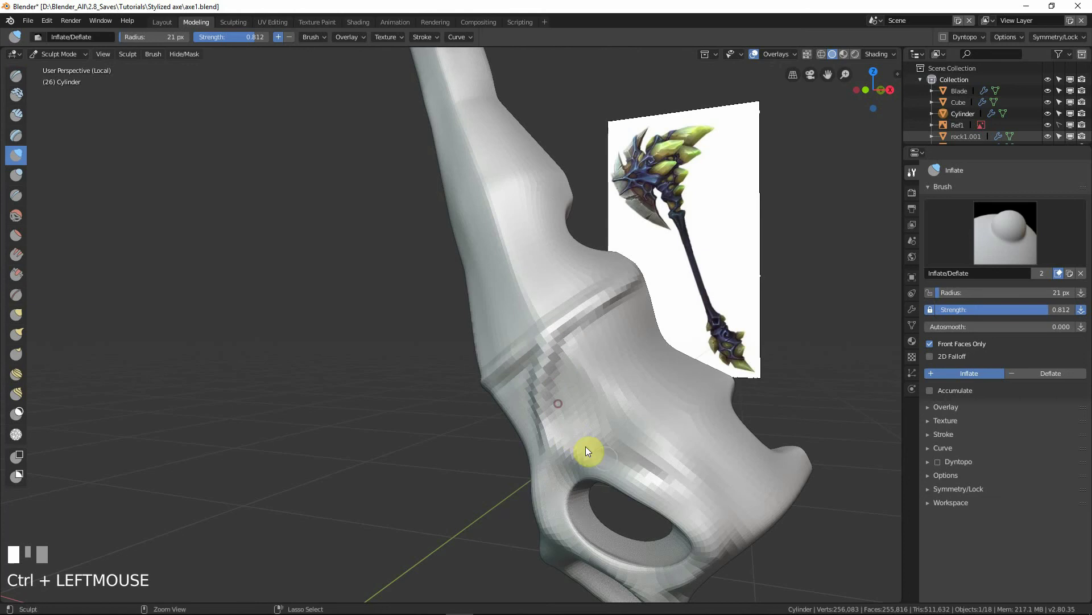
{"action": "middle_click_drag", "start_coordinate": [647, 293], "coordinate": [599, 320]}
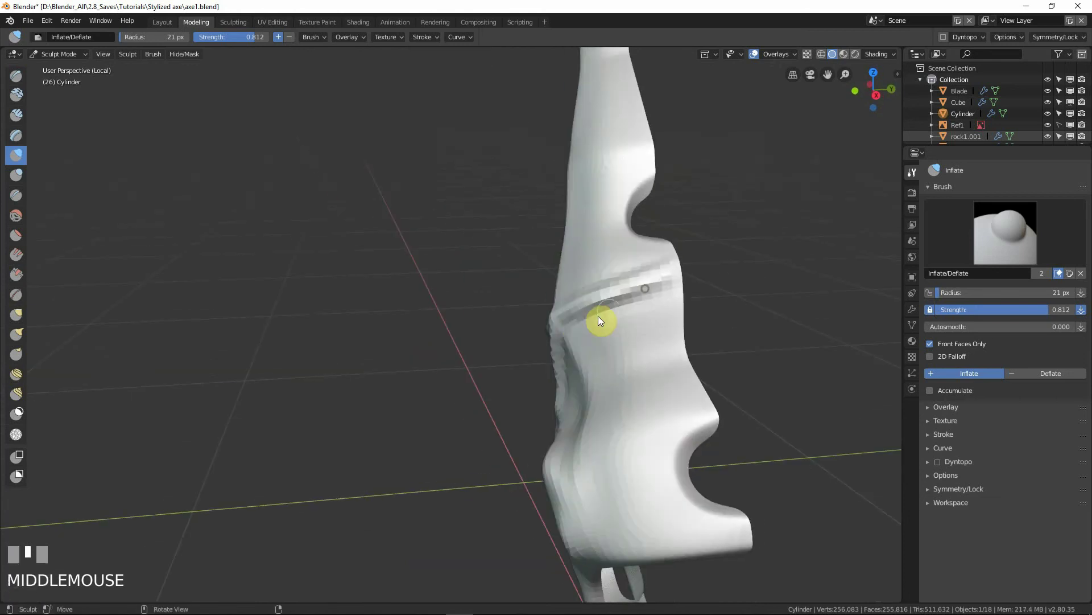
{"action": "left_click_drag", "start_coordinate": [599, 321], "coordinate": [626, 311], "text": "ctrl"}
{"action": "middle_click_drag", "start_coordinate": [626, 311], "coordinate": [730, 313]}
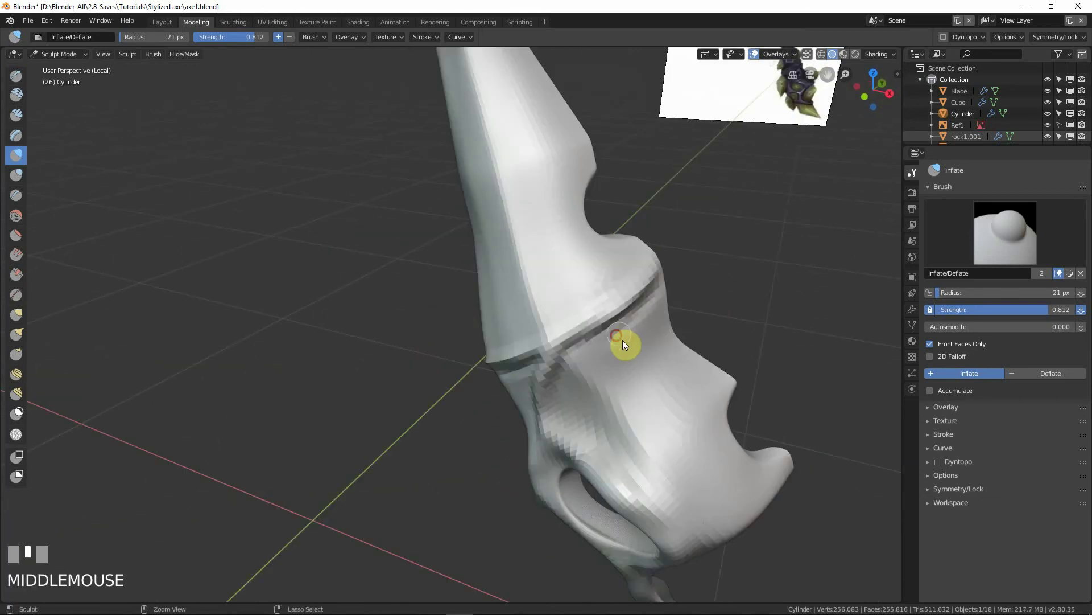
{"action": "mouse_move", "coordinate": [623, 339]}
{"action": "left_mouse_down", "text": "ctrl"}
{"action": "mouse_move", "coordinate": [663, 300]}
{"action": "mouse_move", "coordinate": [620, 354]}
{"action": "left_mouse_up", "text": "ctrl"}
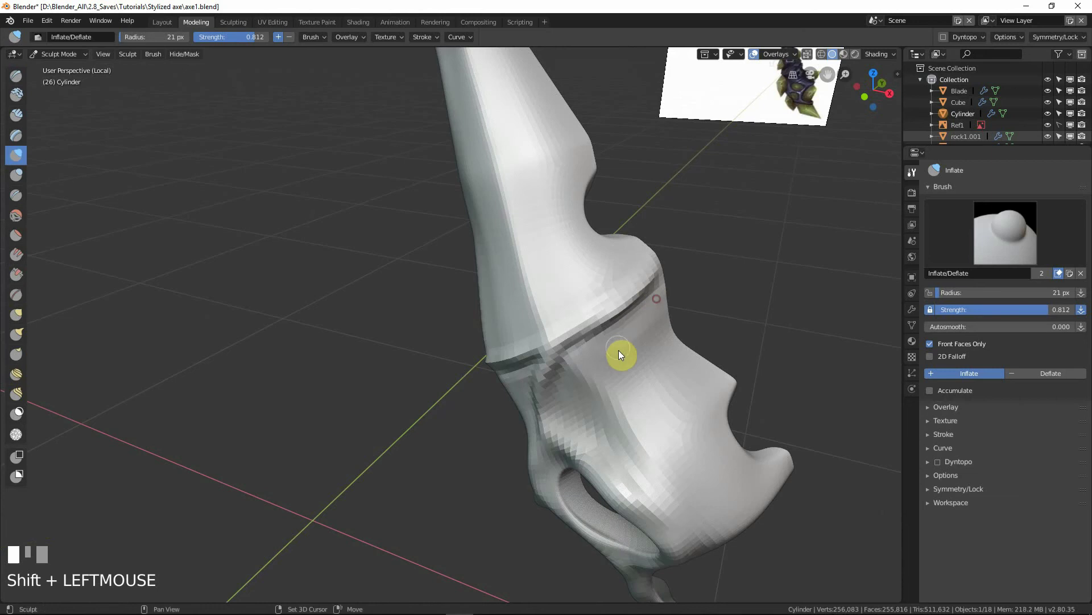
{"action": "mouse_move", "coordinate": [619, 352]}
{"action": "middle_mouse_down"}
{"action": "mouse_move", "coordinate": [675, 326]}
{"action": "mouse_move", "coordinate": [655, 319]}
{"action": "middle_mouse_up"}
{"action": "left_click_drag", "start_coordinate": [561, 347], "coordinate": [609, 323], "text": "ctrl"}
{"action": "mouse_move", "coordinate": [622, 348]}
{"action": "middle_mouse_down", "text": "ctrl"}
{"action": "mouse_move", "coordinate": [606, 395]}
{"action": "mouse_move", "coordinate": [572, 370]}
{"action": "mouse_move", "coordinate": [560, 386]}
{"action": "mouse_move", "coordinate": [587, 375]}
{"action": "mouse_move", "coordinate": [661, 455]}
{"action": "mouse_move", "coordinate": [629, 433]}
{"action": "mouse_move", "coordinate": [638, 454]}
{"action": "mouse_move", "coordinate": [621, 424]}
{"action": "mouse_move", "coordinate": [658, 405]}
{"action": "mouse_move", "coordinate": [621, 430]}
{"action": "middle_mouse_up", "text": "ctrl"}
Step: Compare the pommel with the front reference and set the Inflate brush to strength 0.842 and a 29 px radius
{"action": "key", "text": "KP_1"}
{"action": "key", "text": "shift+z"}
{"action": "key", "text": "shift+z"}
{"action": "key", "text": "shift+z"}
{"action": "key", "text": "shift+z"}
{"action": "key", "text": "shift+f"}
{"action": "left_click", "coordinate": [619, 425]}
{"action": "key", "text": "f"}
{"action": "mouse_move", "coordinate": [621, 430]}
{"action": "left_mouse_down"}
{"action": "mouse_move", "coordinate": [649, 386]}
{"action": "mouse_move", "coordinate": [658, 417]}
{"action": "mouse_move", "coordinate": [636, 400]}
{"action": "mouse_move", "coordinate": [661, 398]}
{"action": "left_mouse_up"}
{"action": "key", "text": "ctrl+z"}
{"action": "key", "text": "ctrl+z"}
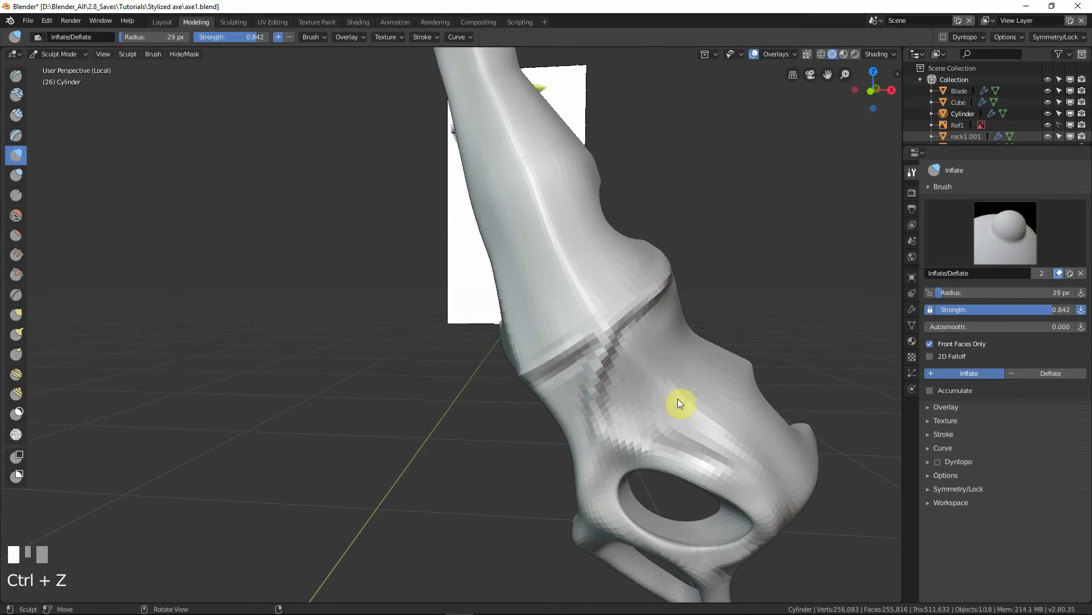
Step: Sculpt a swirl-shaped relief below the band with alternating raised and carved Inflate strokes at a 29 px radius
{"action": "mouse_move", "coordinate": [677, 399]}
{"action": "middle_mouse_down"}
{"action": "mouse_move", "coordinate": [647, 427]}
{"action": "mouse_move", "coordinate": [580, 415]}
{"action": "middle_mouse_up"}
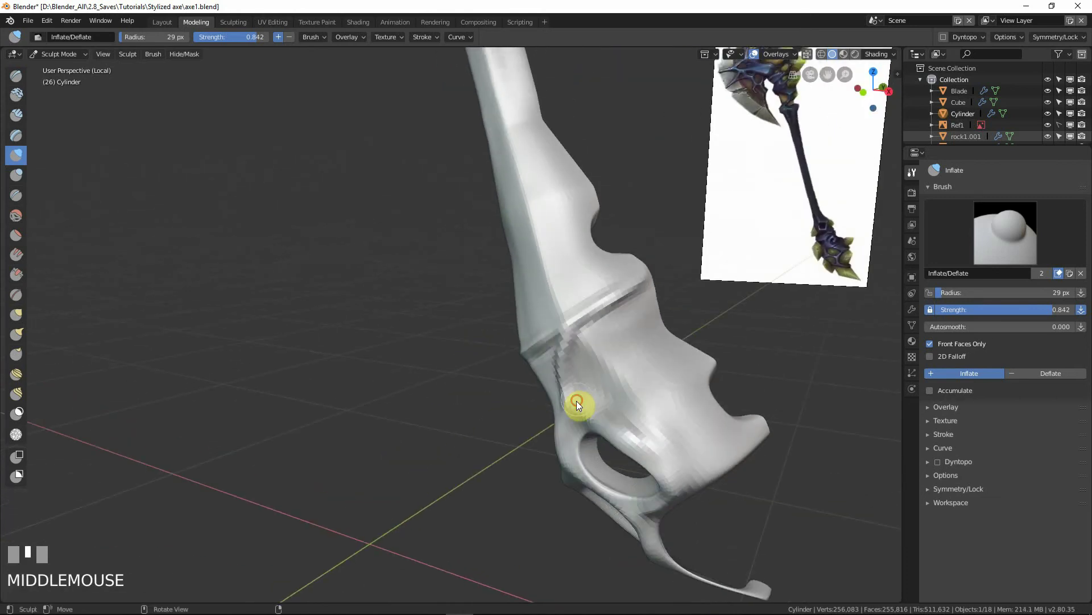
{"action": "mouse_move", "coordinate": [584, 387]}
{"action": "left_mouse_down"}
{"action": "mouse_move", "coordinate": [595, 364]}
{"action": "mouse_move", "coordinate": [615, 398]}
{"action": "mouse_move", "coordinate": [626, 361]}
{"action": "mouse_move", "coordinate": [592, 390]}
{"action": "mouse_move", "coordinate": [633, 371]}
{"action": "mouse_move", "coordinate": [615, 400]}
{"action": "mouse_move", "coordinate": [597, 390]}
{"action": "left_mouse_up"}
{"action": "middle_click_drag", "start_coordinate": [599, 396], "coordinate": [597, 387]}
{"action": "left_click_drag", "start_coordinate": [609, 376], "coordinate": [631, 378], "text": "ctrl"}
{"action": "middle_click_drag", "start_coordinate": [630, 377], "coordinate": [611, 398]}
{"action": "left_click_drag", "start_coordinate": [611, 395], "coordinate": [633, 404]}
{"action": "middle_click_drag", "start_coordinate": [633, 404], "coordinate": [623, 406]}
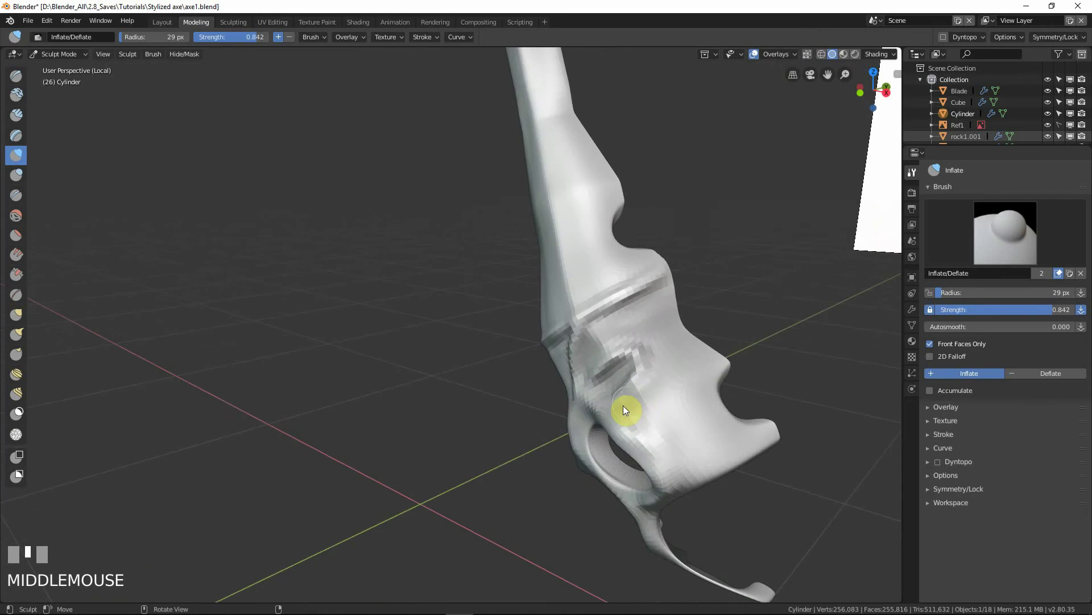
{"action": "left_click_drag", "start_coordinate": [623, 405], "coordinate": [658, 415]}
{"action": "mouse_move", "coordinate": [658, 416]}
{"action": "middle_mouse_down"}
{"action": "mouse_move", "coordinate": [640, 406]}
{"action": "mouse_move", "coordinate": [613, 430]}
{"action": "mouse_move", "coordinate": [639, 398]}
{"action": "middle_mouse_up"}
{"action": "mouse_move", "coordinate": [640, 399]}
{"action": "left_mouse_down", "text": "ctrl"}
{"action": "mouse_move", "coordinate": [663, 360]}
{"action": "mouse_move", "coordinate": [661, 337]}
{"action": "left_mouse_up", "text": "ctrl"}
{"action": "middle_click_drag", "start_coordinate": [661, 337], "coordinate": [651, 339]}
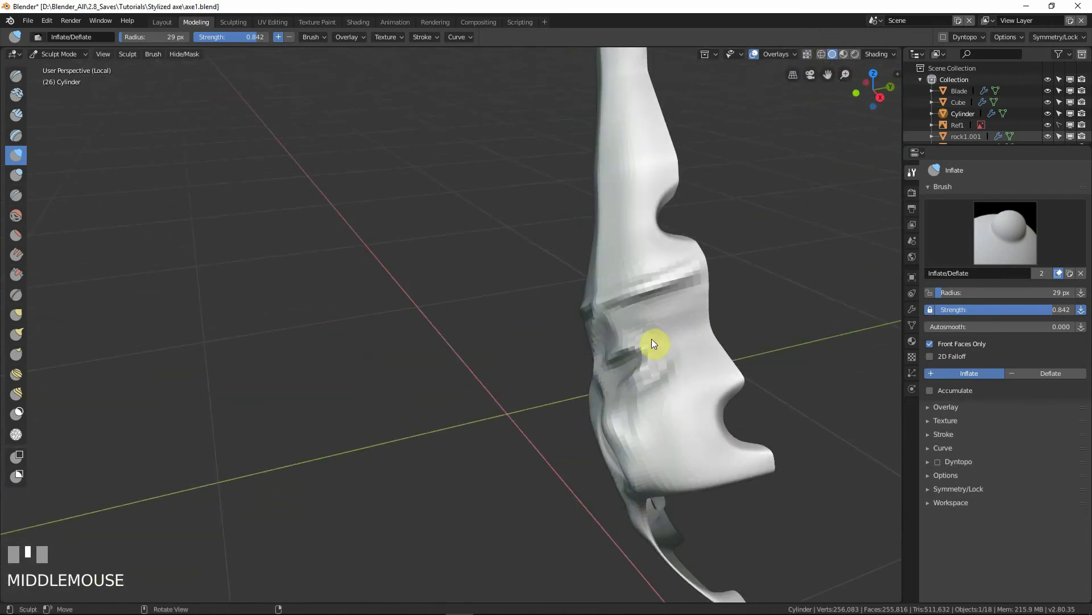
Step: Carve a groove from the swirl toward the pommel's scalloped edge and smooth beside it
{"action": "mouse_move", "coordinate": [651, 339]}
{"action": "left_mouse_down"}
{"action": "mouse_move", "coordinate": [695, 312]}
{"action": "mouse_move", "coordinate": [654, 337]}
{"action": "left_mouse_up"}
{"action": "mouse_move", "coordinate": [653, 336]}
{"action": "middle_mouse_down"}
{"action": "mouse_move", "coordinate": [714, 332]}
{"action": "mouse_move", "coordinate": [673, 336]}
{"action": "middle_mouse_up"}
{"action": "left_click_drag", "start_coordinate": [669, 335], "coordinate": [731, 308], "text": "ctrl"}
{"action": "middle_click_drag", "start_coordinate": [715, 320], "coordinate": [657, 342]}
{"action": "left_click_drag", "start_coordinate": [658, 341], "coordinate": [715, 347], "text": "ctrl"}
{"action": "mouse_move", "coordinate": [714, 347]}
{"action": "middle_mouse_down"}
{"action": "mouse_move", "coordinate": [677, 354]}
{"action": "mouse_move", "coordinate": [740, 347]}
{"action": "mouse_move", "coordinate": [673, 353]}
{"action": "middle_mouse_up"}
{"action": "mouse_move", "coordinate": [674, 353]}
{"action": "left_mouse_down", "text": "shift"}
{"action": "mouse_move", "coordinate": [663, 392]}
{"action": "mouse_move", "coordinate": [654, 366]}
{"action": "left_mouse_up", "text": "shift"}
{"action": "middle_click_drag", "start_coordinate": [654, 366], "coordinate": [695, 354]}
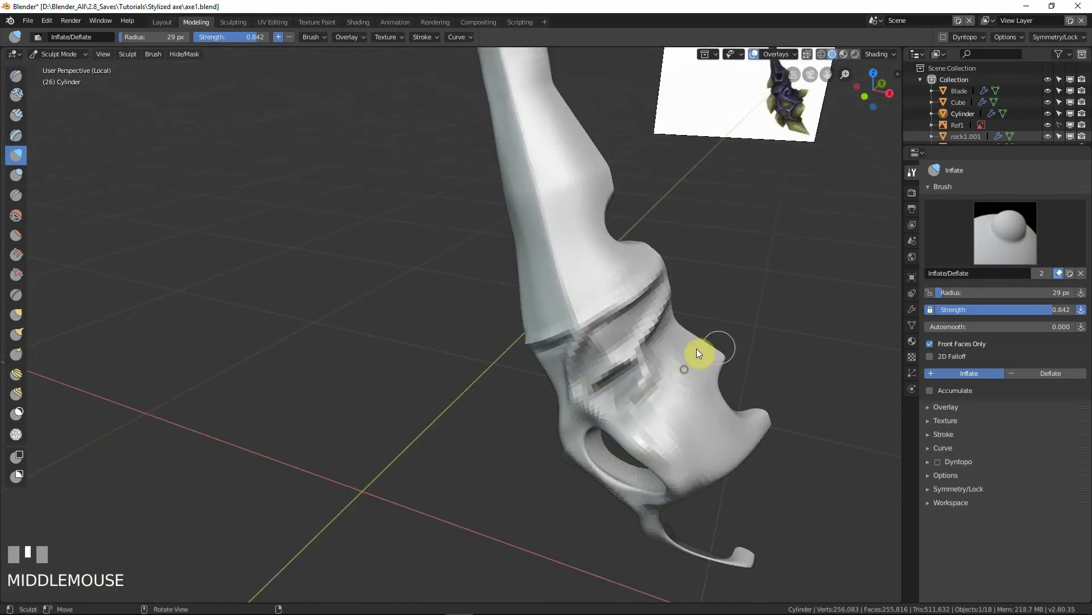
Step: Refine the swirl's inner ridge and recesses beside the band with raised, carved and smoothing strokes
{"action": "mouse_move", "coordinate": [629, 358]}
{"action": "left_mouse_down"}
{"action": "mouse_move", "coordinate": [637, 395]}
{"action": "mouse_move", "coordinate": [624, 365]}
{"action": "left_mouse_up"}
{"action": "mouse_move", "coordinate": [625, 366]}
{"action": "middle_mouse_down"}
{"action": "mouse_move", "coordinate": [651, 366]}
{"action": "mouse_move", "coordinate": [593, 378]}
{"action": "middle_mouse_up"}
{"action": "mouse_move", "coordinate": [592, 378]}
{"action": "left_mouse_down", "text": "ctrl"}
{"action": "mouse_move", "coordinate": [588, 363]}
{"action": "mouse_move", "coordinate": [584, 373]}
{"action": "mouse_move", "coordinate": [606, 346]}
{"action": "left_mouse_up", "text": "ctrl"}
{"action": "middle_click_drag", "start_coordinate": [606, 346], "coordinate": [578, 350]}
{"action": "mouse_move", "coordinate": [578, 350]}
{"action": "left_mouse_down", "text": "ctrl"}
{"action": "mouse_move", "coordinate": [630, 325]}
{"action": "mouse_move", "coordinate": [621, 356]}
{"action": "left_mouse_up", "text": "ctrl"}
{"action": "mouse_move", "coordinate": [620, 356]}
{"action": "middle_mouse_down"}
{"action": "mouse_move", "coordinate": [664, 364]}
{"action": "mouse_move", "coordinate": [606, 333]}
{"action": "middle_mouse_up"}
{"action": "mouse_move", "coordinate": [606, 333]}
{"action": "left_mouse_down", "text": "shift"}
{"action": "mouse_move", "coordinate": [615, 351]}
{"action": "mouse_move", "coordinate": [605, 360]}
{"action": "left_mouse_up", "text": "shift"}
{"action": "mouse_move", "coordinate": [605, 361]}
{"action": "middle_mouse_down", "text": "ctrl"}
{"action": "mouse_move", "coordinate": [615, 424]}
{"action": "mouse_move", "coordinate": [637, 395]}
{"action": "middle_mouse_up", "text": "ctrl"}
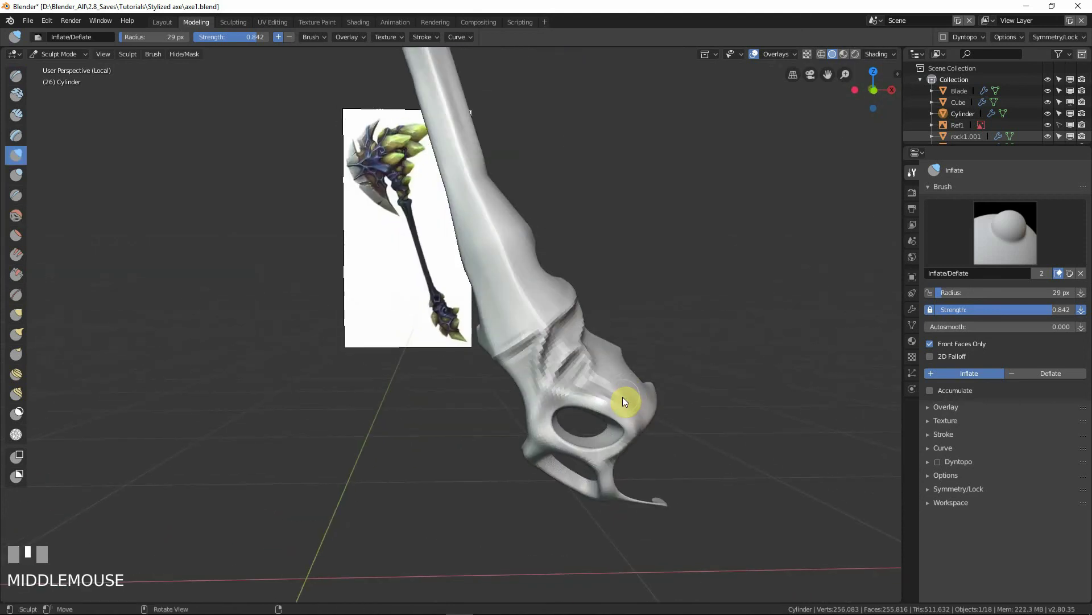
Step: Check the swirl against the front reference in wireframe, then resize the Inflate brush and build up the relief around it
{"action": "key", "text": "KP_1"}
{"action": "key", "text": "z"}
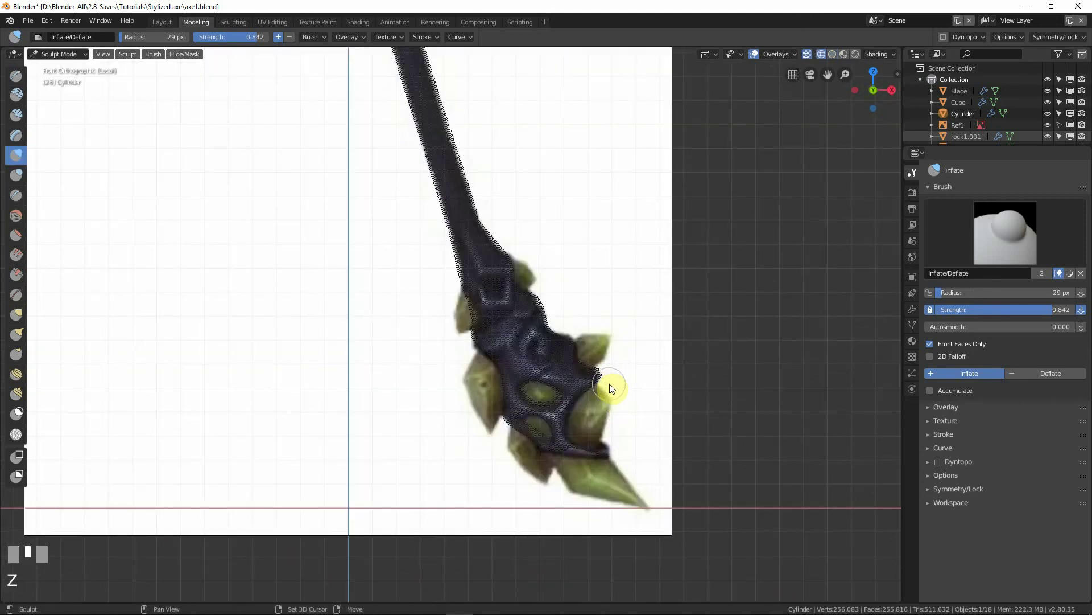
{"action": "key", "text": "z"}
{"action": "mouse_move", "coordinate": [613, 390]}
{"action": "middle_mouse_down", "text": "ctrl"}
{"action": "mouse_move", "coordinate": [602, 345]}
{"action": "mouse_move", "coordinate": [633, 383]}
{"action": "mouse_move", "coordinate": [544, 309]}
{"action": "mouse_move", "coordinate": [490, 381]}
{"action": "mouse_move", "coordinate": [431, 333]}
{"action": "mouse_move", "coordinate": [463, 308]}
{"action": "mouse_move", "coordinate": [450, 353]}
{"action": "mouse_move", "coordinate": [436, 353]}
{"action": "middle_mouse_up", "text": "ctrl"}
{"action": "key", "text": "f"}
{"action": "left_click", "coordinate": [464, 331]}
{"action": "key", "text": "f"}
{"action": "left_click", "coordinate": [449, 325]}
{"action": "mouse_move", "coordinate": [436, 356]}
{"action": "left_mouse_down"}
{"action": "mouse_move", "coordinate": [488, 324]}
{"action": "mouse_move", "coordinate": [438, 368]}
{"action": "mouse_move", "coordinate": [449, 368]}
{"action": "mouse_move", "coordinate": [482, 330]}
{"action": "left_mouse_up"}
{"action": "mouse_move", "coordinate": [483, 328]}
{"action": "middle_mouse_down"}
{"action": "mouse_move", "coordinate": [444, 331]}
{"action": "mouse_move", "coordinate": [435, 343]}
{"action": "middle_mouse_up"}
Step: Set the Inflate radius to 40 px and build up the surface below the swirl groove around the pommel's side
{"action": "key", "text": "f"}
{"action": "left_click", "coordinate": [449, 333]}
{"action": "left_click_drag", "start_coordinate": [435, 344], "coordinate": [445, 360]}
{"action": "mouse_move", "coordinate": [445, 359]}
{"action": "middle_mouse_down"}
{"action": "mouse_move", "coordinate": [418, 359]}
{"action": "mouse_move", "coordinate": [489, 219]}
{"action": "middle_mouse_up"}
{"action": "left_click_drag", "start_coordinate": [489, 220], "coordinate": [490, 217]}
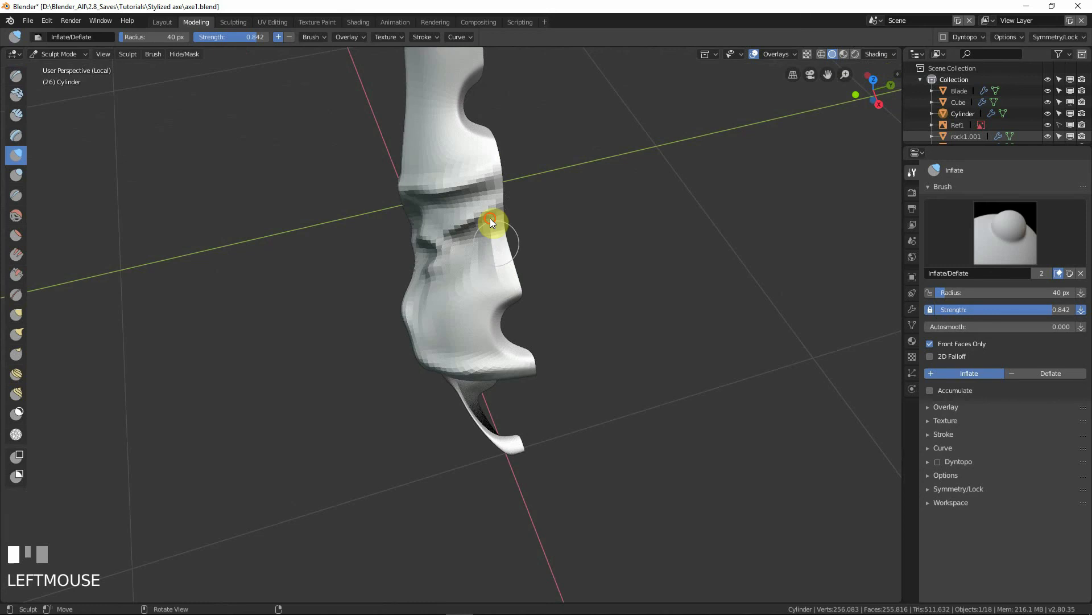
{"action": "middle_click_drag", "start_coordinate": [490, 217], "coordinate": [545, 219]}
Step: Inflate the broad area between the swirl, the upper opening and the scalloped edge with the 40 px brush
{"action": "mouse_move", "coordinate": [513, 271]}
{"action": "left_mouse_down"}
{"action": "mouse_move", "coordinate": [515, 358]}
{"action": "mouse_move", "coordinate": [548, 369]}
{"action": "mouse_move", "coordinate": [580, 354]}
{"action": "mouse_move", "coordinate": [585, 338]}
{"action": "left_mouse_up"}
{"action": "mouse_move", "coordinate": [585, 338]}
{"action": "middle_mouse_down"}
{"action": "mouse_move", "coordinate": [586, 296]}
{"action": "mouse_move", "coordinate": [520, 358]}
{"action": "middle_mouse_up"}
{"action": "left_click_drag", "start_coordinate": [520, 357], "coordinate": [513, 297]}
{"action": "mouse_move", "coordinate": [513, 297]}
{"action": "middle_mouse_down"}
{"action": "mouse_move", "coordinate": [541, 274]}
{"action": "mouse_move", "coordinate": [481, 327]}
{"action": "middle_mouse_up"}
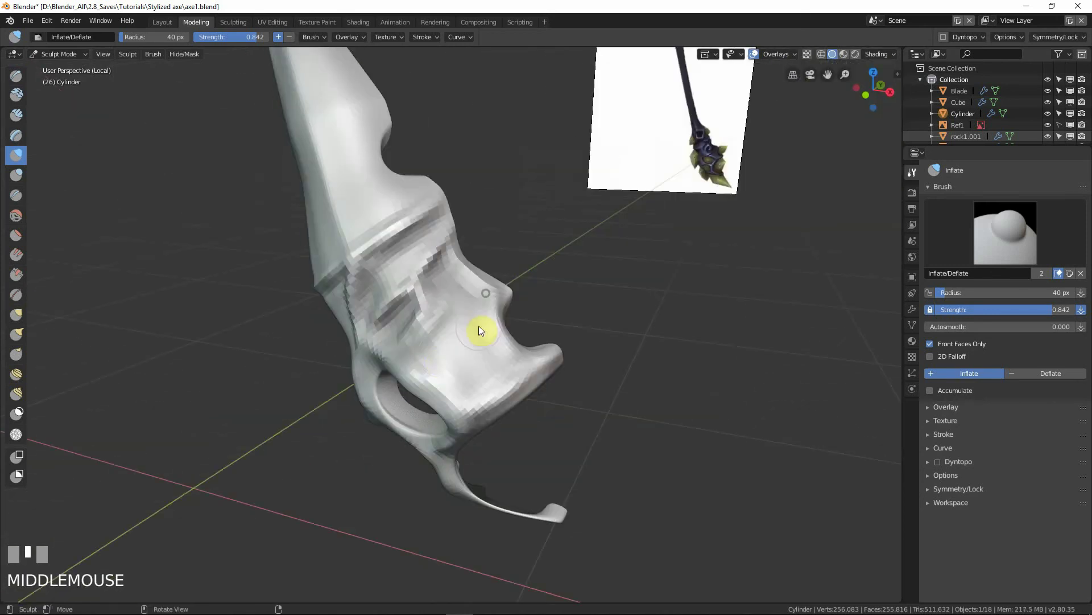
{"action": "left_click", "coordinate": [427, 370]}
{"action": "left_click_drag", "start_coordinate": [427, 370], "coordinate": [477, 323]}
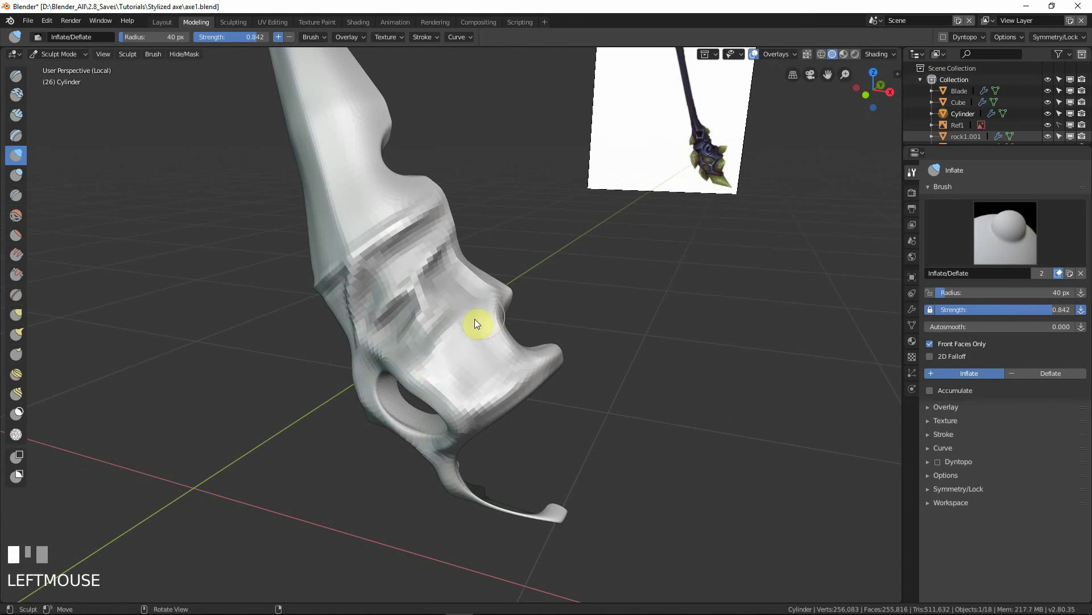
{"action": "middle_click_drag", "start_coordinate": [488, 311], "coordinate": [515, 325], "text": "ctrl"}
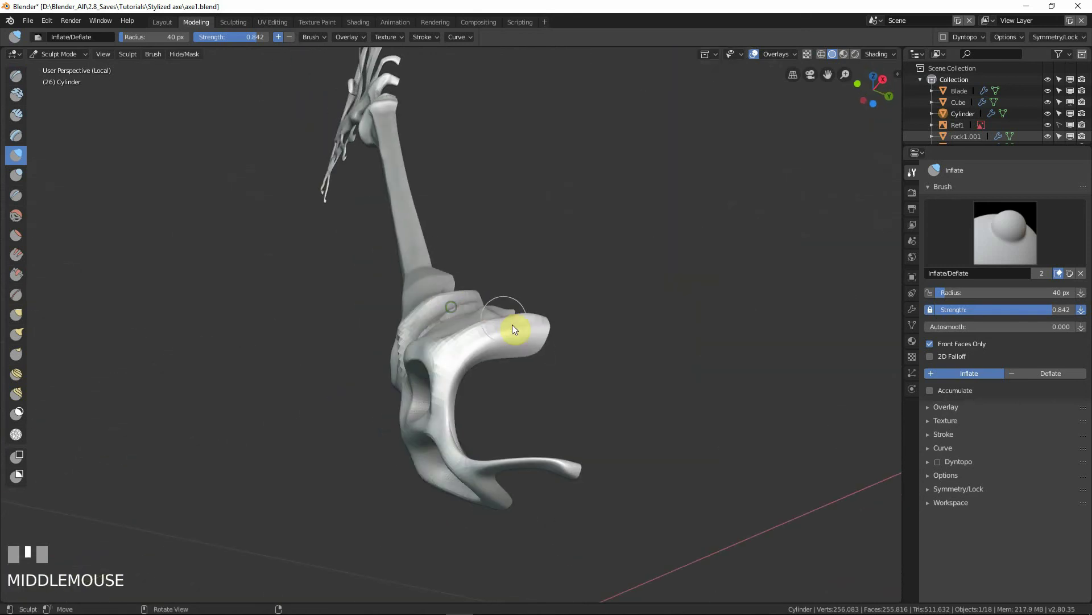
Step: Thicken the pommel's lower rim and the struts between its openings from below with 40 px Inflate strokes
{"action": "left_click", "coordinate": [537, 334]}
{"action": "mouse_move", "coordinate": [496, 342]}
{"action": "left_mouse_down"}
{"action": "mouse_move", "coordinate": [508, 335]}
{"action": "mouse_move", "coordinate": [476, 359]}
{"action": "mouse_move", "coordinate": [445, 444]}
{"action": "left_mouse_up"}
{"action": "middle_click_drag", "start_coordinate": [453, 447], "coordinate": [444, 410]}
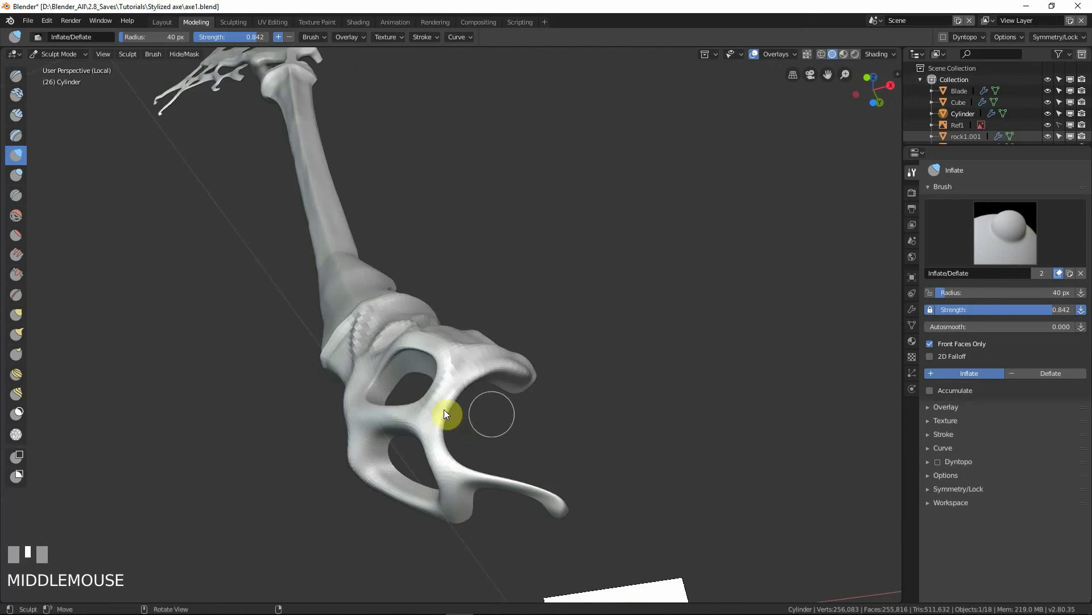
{"action": "left_click", "coordinate": [442, 447]}
{"action": "mouse_move", "coordinate": [454, 463]}
{"action": "middle_mouse_down"}
{"action": "mouse_move", "coordinate": [445, 450]}
{"action": "mouse_move", "coordinate": [434, 490]}
{"action": "middle_mouse_up"}
{"action": "left_click", "coordinate": [434, 491]}
{"action": "mouse_move", "coordinate": [358, 488]}
{"action": "middle_mouse_down"}
{"action": "mouse_move", "coordinate": [420, 532]}
{"action": "mouse_move", "coordinate": [374, 499]}
{"action": "middle_mouse_up"}
{"action": "left_click", "coordinate": [374, 499]}
{"action": "mouse_move", "coordinate": [380, 485]}
{"action": "left_mouse_down"}
{"action": "mouse_move", "coordinate": [370, 393]}
{"action": "mouse_move", "coordinate": [378, 417]}
{"action": "mouse_move", "coordinate": [420, 446]}
{"action": "left_mouse_up"}
{"action": "mouse_move", "coordinate": [419, 446]}
{"action": "middle_mouse_down"}
{"action": "mouse_move", "coordinate": [474, 476]}
{"action": "mouse_move", "coordinate": [427, 442]}
{"action": "mouse_move", "coordinate": [412, 357]}
{"action": "mouse_move", "coordinate": [371, 390]}
{"action": "middle_mouse_up"}
{"action": "left_click", "coordinate": [371, 387]}
{"action": "left_click_drag", "start_coordinate": [371, 385], "coordinate": [408, 406]}
Step: Set the Inflate radius to 23 px and thicken the thin curved prong at the pommel's end along its length
{"action": "key", "text": "f"}
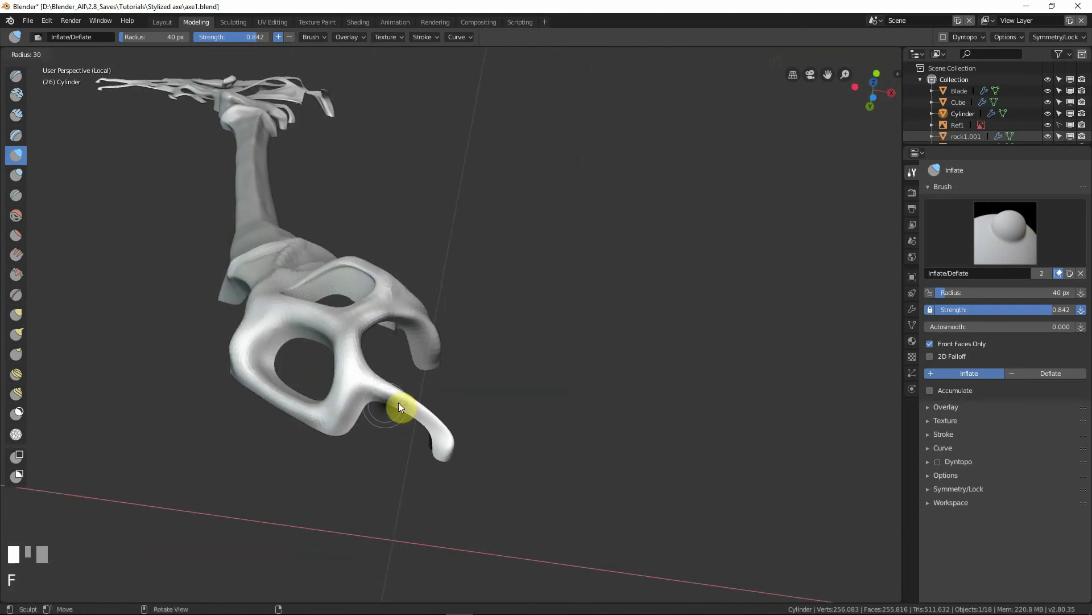
{"action": "left_click", "coordinate": [398, 403]}
{"action": "mouse_move", "coordinate": [399, 400]}
{"action": "middle_mouse_down"}
{"action": "mouse_move", "coordinate": [415, 381]}
{"action": "mouse_move", "coordinate": [401, 401]}
{"action": "middle_mouse_up"}
{"action": "mouse_move", "coordinate": [404, 406]}
{"action": "left_mouse_down"}
{"action": "mouse_move", "coordinate": [434, 437]}
{"action": "mouse_move", "coordinate": [429, 428]}
{"action": "left_mouse_up"}
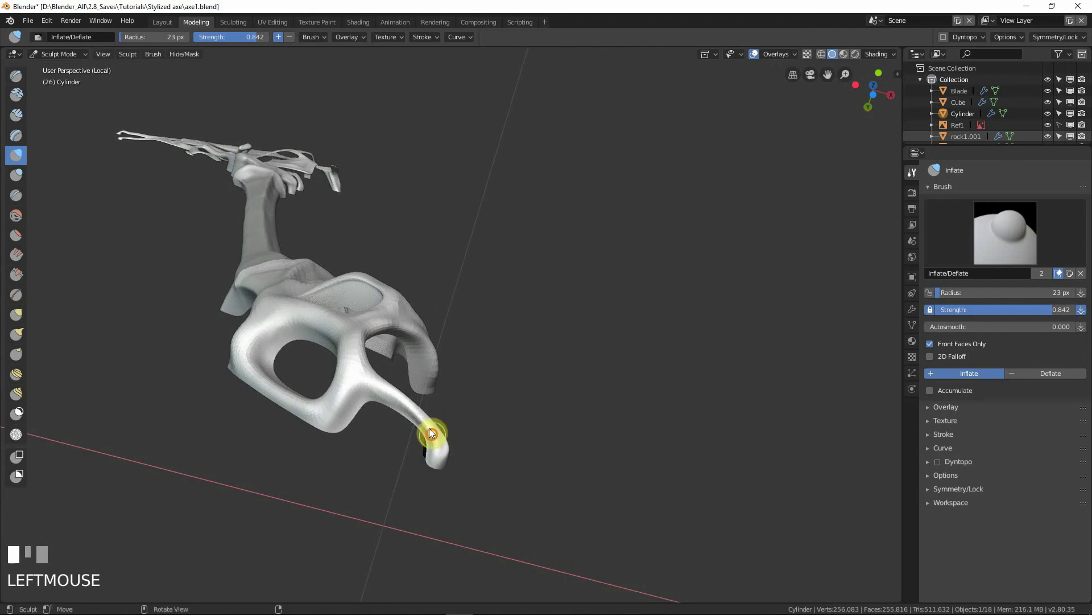
{"action": "mouse_move", "coordinate": [348, 373]}
{"action": "middle_mouse_down"}
{"action": "mouse_move", "coordinate": [397, 424]}
{"action": "mouse_move", "coordinate": [432, 421]}
{"action": "mouse_move", "coordinate": [420, 451]}
{"action": "mouse_move", "coordinate": [378, 410]}
{"action": "mouse_move", "coordinate": [383, 385]}
{"action": "mouse_move", "coordinate": [313, 449]}
{"action": "mouse_move", "coordinate": [383, 377]}
{"action": "mouse_move", "coordinate": [439, 359]}
{"action": "mouse_move", "coordinate": [466, 317]}
{"action": "middle_mouse_up"}
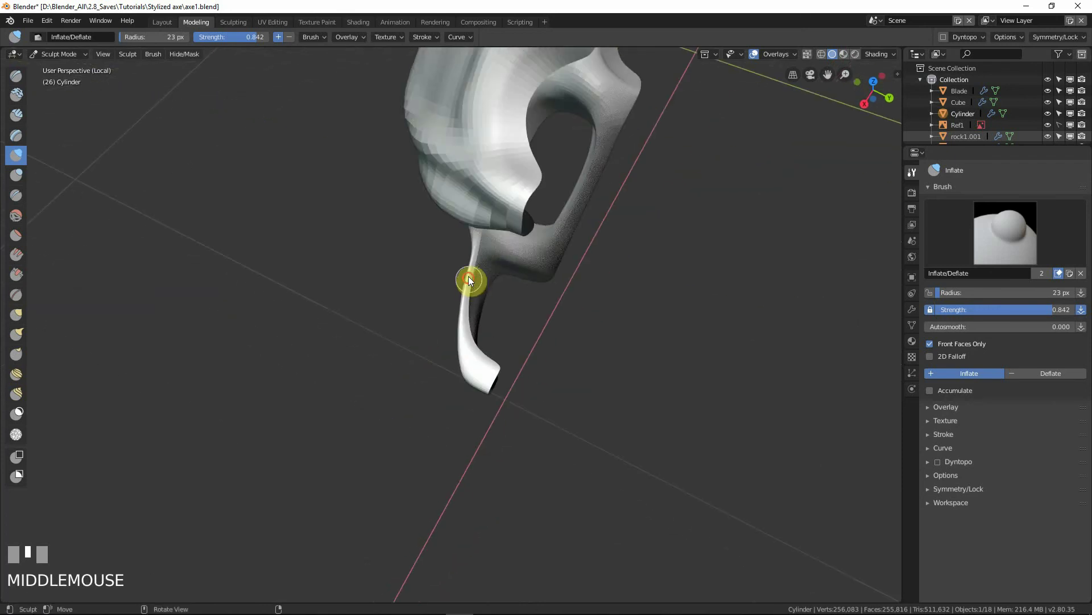
{"action": "mouse_move", "coordinate": [469, 278]}
{"action": "left_mouse_down"}
{"action": "mouse_move", "coordinate": [470, 369]}
{"action": "mouse_move", "coordinate": [493, 380]}
{"action": "left_mouse_up"}
{"action": "mouse_move", "coordinate": [493, 380]}
{"action": "middle_mouse_down"}
{"action": "mouse_move", "coordinate": [567, 295]}
{"action": "mouse_move", "coordinate": [463, 327]}
{"action": "mouse_move", "coordinate": [493, 353]}
{"action": "mouse_move", "coordinate": [486, 338]}
{"action": "middle_mouse_up"}
{"action": "middle_click_drag", "start_coordinate": [464, 318], "coordinate": [435, 253]}
Step: Examine the pommel's new relief against the front reference by alternating between solid and wireframe display
{"action": "key", "text": "KP_1"}
{"action": "key", "text": "shift+z"}
{"action": "key", "text": "shift+z"}
{"action": "key", "text": "shift+z"}
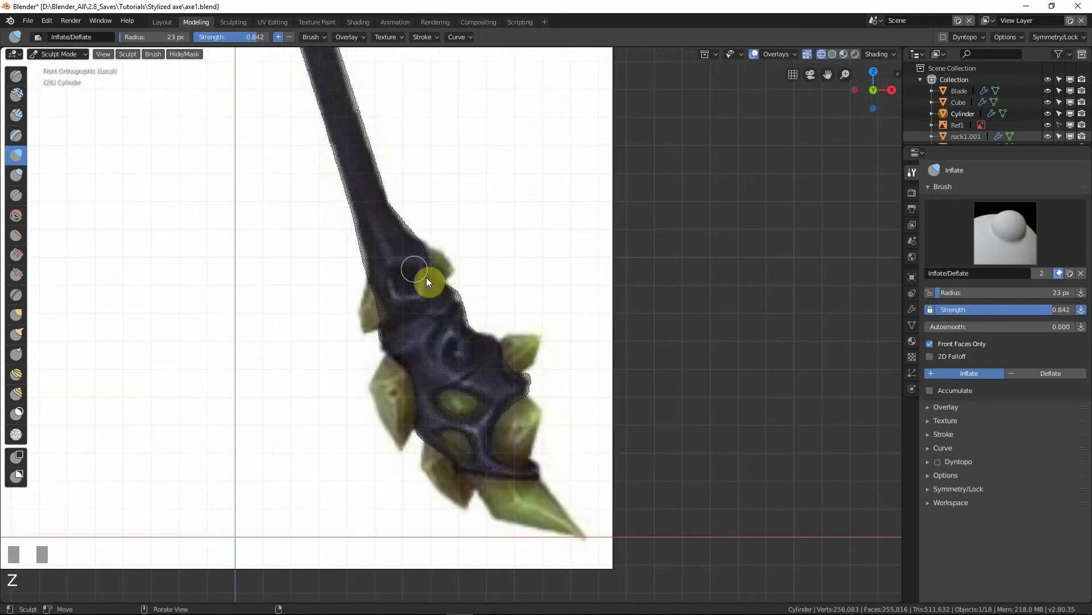
{"action": "key", "text": "shift+z"}
{"action": "middle_click_drag", "start_coordinate": [422, 276], "coordinate": [442, 282], "text": "shift"}
{"action": "key", "text": "shift+z"}
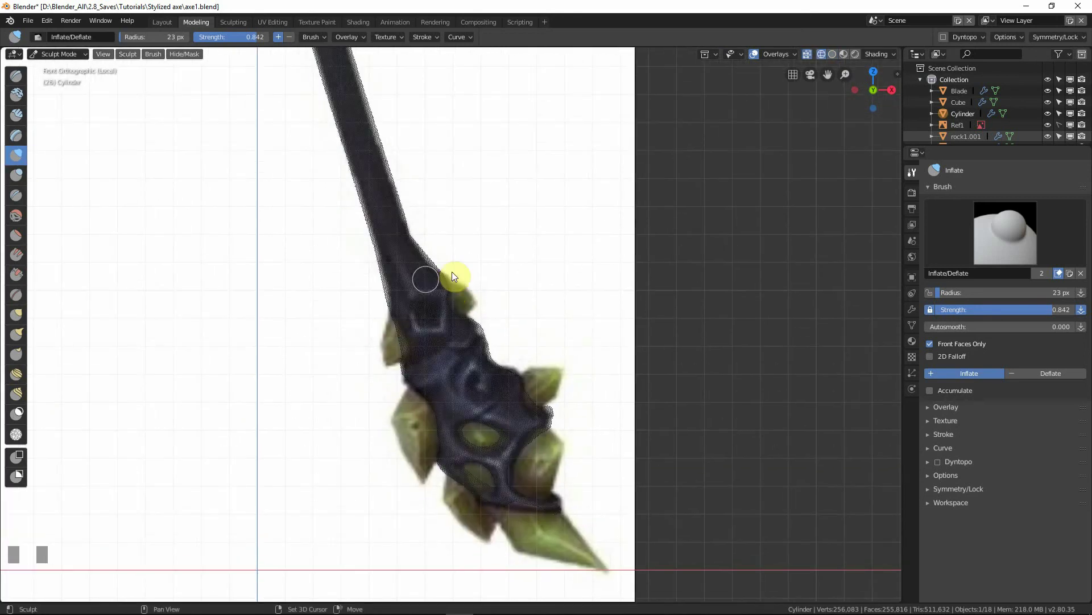
Step: Return to solid shading and raise a ring ridge across the front of the handle's flared base with 23 px Inflate strokes
{"action": "key", "text": "shift+z"}
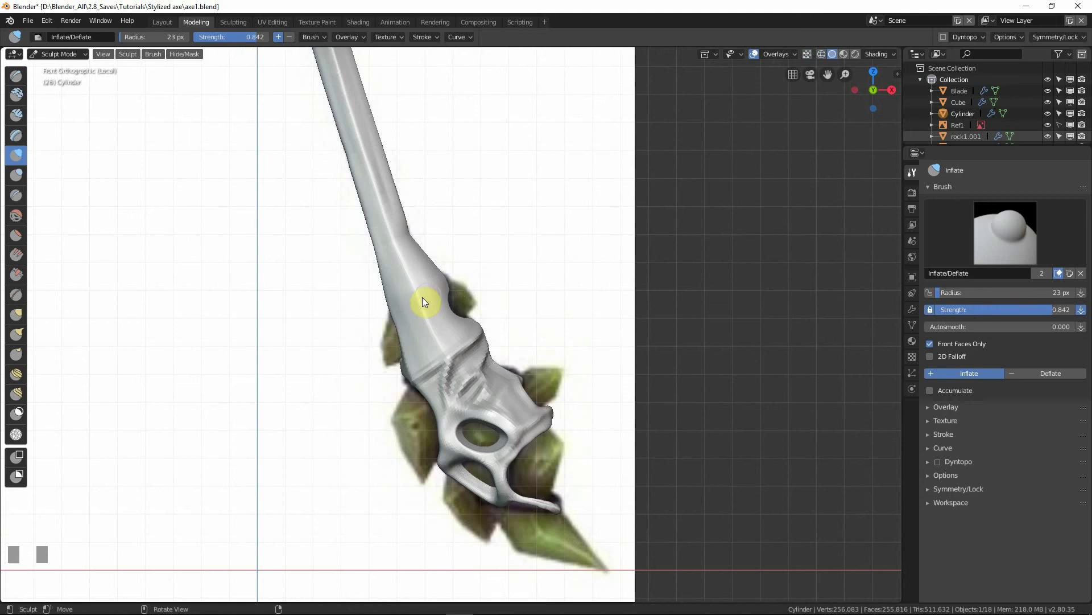
{"action": "mouse_move", "coordinate": [407, 300]}
{"action": "left_mouse_down"}
{"action": "mouse_move", "coordinate": [393, 311]}
{"action": "mouse_move", "coordinate": [413, 294]}
{"action": "left_mouse_up"}
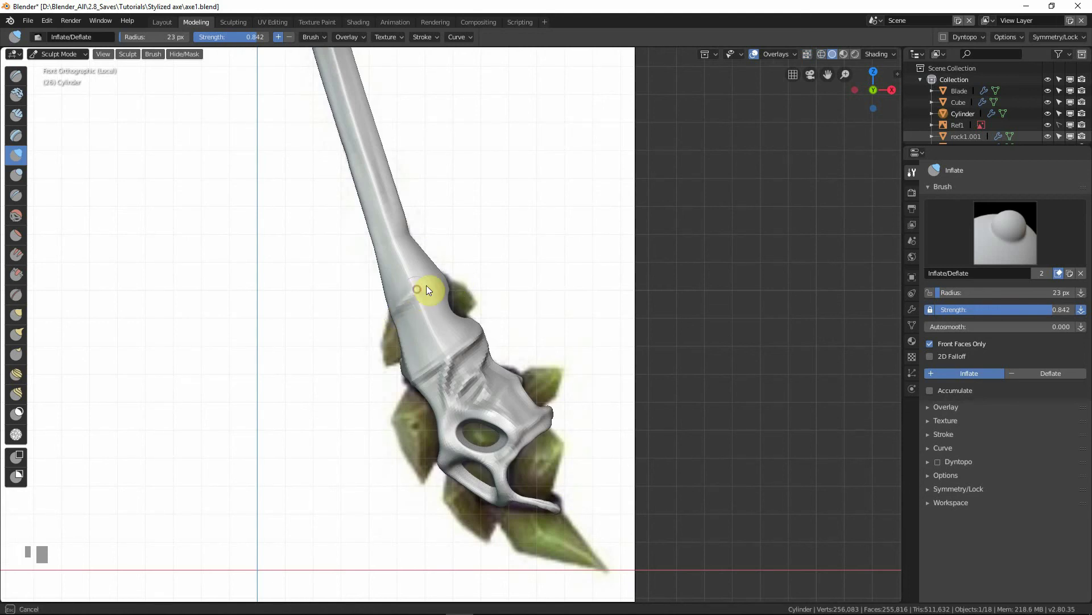
{"action": "middle_click_drag", "start_coordinate": [418, 288], "coordinate": [433, 270]}
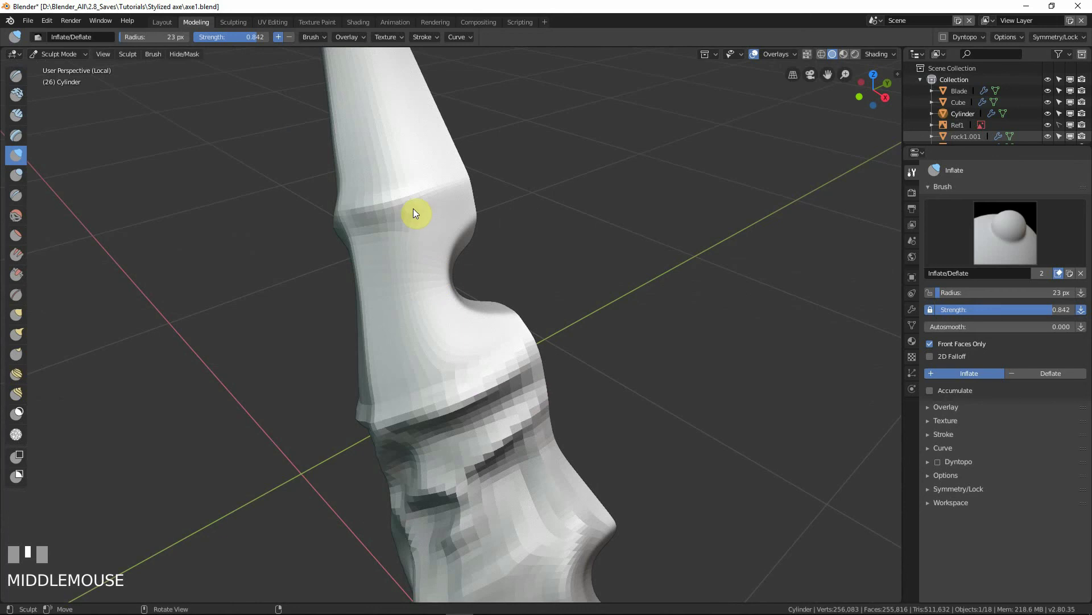
{"action": "mouse_move", "coordinate": [410, 206]}
{"action": "left_mouse_down"}
{"action": "mouse_move", "coordinate": [453, 200]}
{"action": "mouse_move", "coordinate": [510, 158]}
{"action": "left_mouse_up"}
{"action": "middle_click_drag", "start_coordinate": [451, 184], "coordinate": [447, 240], "text": "ctrl"}
{"action": "middle_click_drag", "start_coordinate": [447, 240], "coordinate": [466, 219]}
{"action": "mouse_move", "coordinate": [455, 254]}
{"action": "left_mouse_down"}
{"action": "mouse_move", "coordinate": [444, 261]}
{"action": "mouse_move", "coordinate": [463, 256]}
{"action": "left_mouse_up"}
{"action": "middle_click_drag", "start_coordinate": [463, 256], "coordinate": [496, 241]}
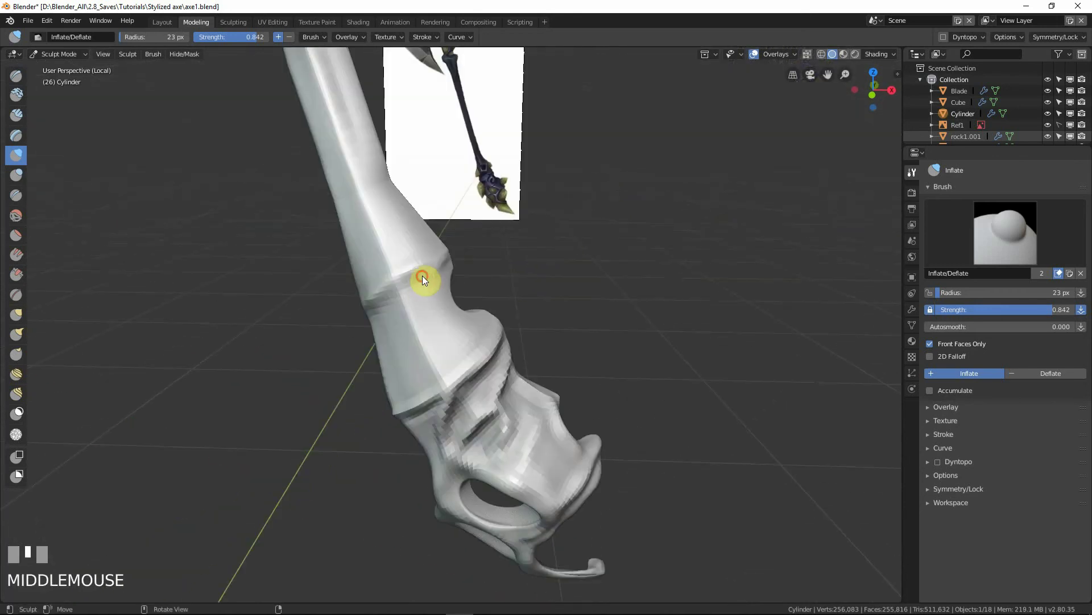
Step: Continue the inflated ring ridge around the side of the handle's flared base, just above the pommel
{"action": "left_click_drag", "start_coordinate": [423, 276], "coordinate": [423, 281]}
{"action": "middle_click_drag", "start_coordinate": [422, 281], "coordinate": [394, 296]}
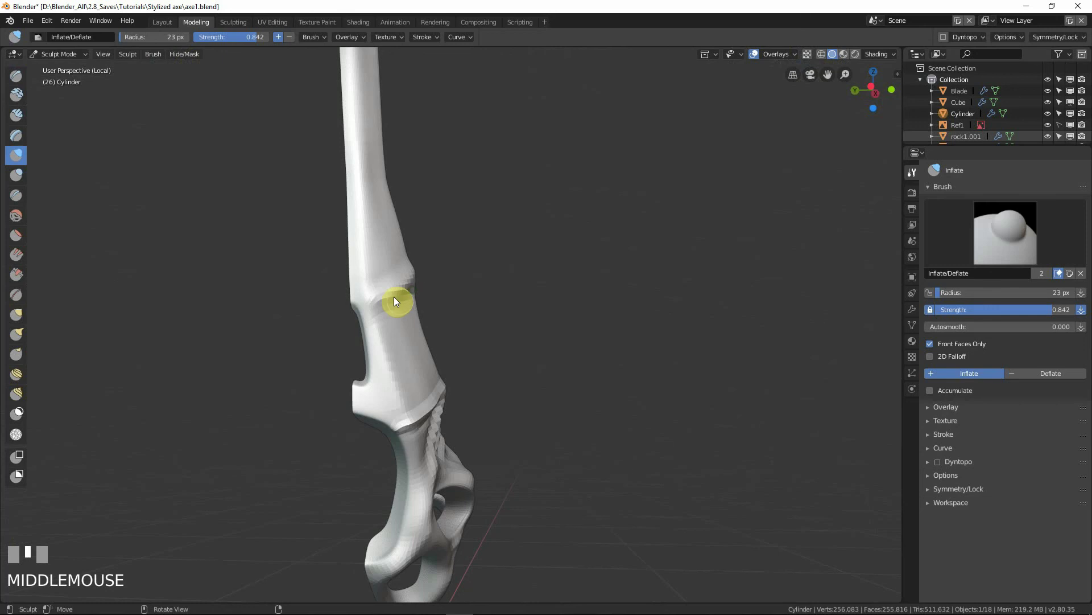
{"action": "left_click_drag", "start_coordinate": [409, 289], "coordinate": [348, 306]}
{"action": "middle_click_drag", "start_coordinate": [391, 287], "coordinate": [361, 301]}
{"action": "left_click_drag", "start_coordinate": [361, 302], "coordinate": [378, 291]}
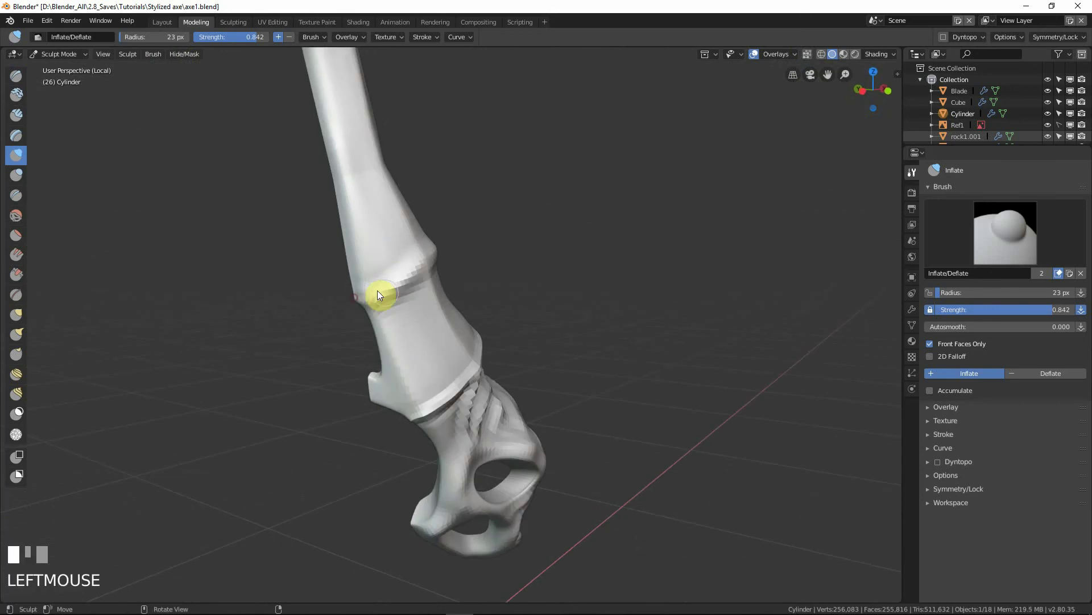
Step: Carve a groove directly beneath the handle's ring ridge with inverted Inflate strokes from several sides
{"action": "middle_click_drag", "start_coordinate": [430, 254], "coordinate": [378, 310]}
{"action": "left_click_drag", "start_coordinate": [378, 310], "coordinate": [387, 314], "text": "ctrl"}
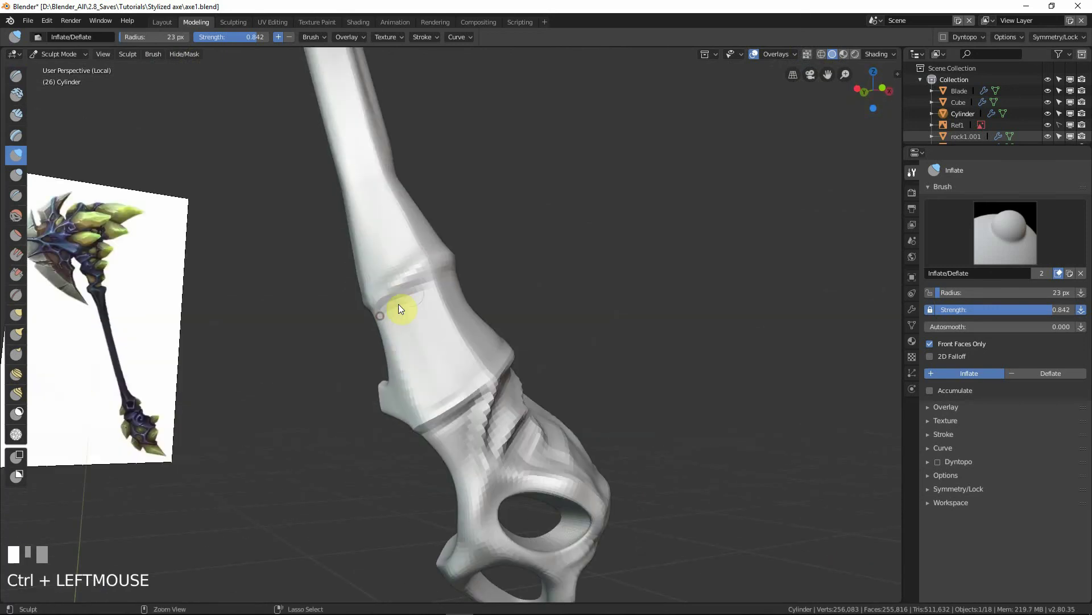
{"action": "middle_click_drag", "start_coordinate": [399, 309], "coordinate": [421, 290]}
{"action": "left_click_drag", "start_coordinate": [421, 290], "coordinate": [454, 268], "text": "ctrl"}
{"action": "middle_click_drag", "start_coordinate": [485, 251], "coordinate": [449, 277]}
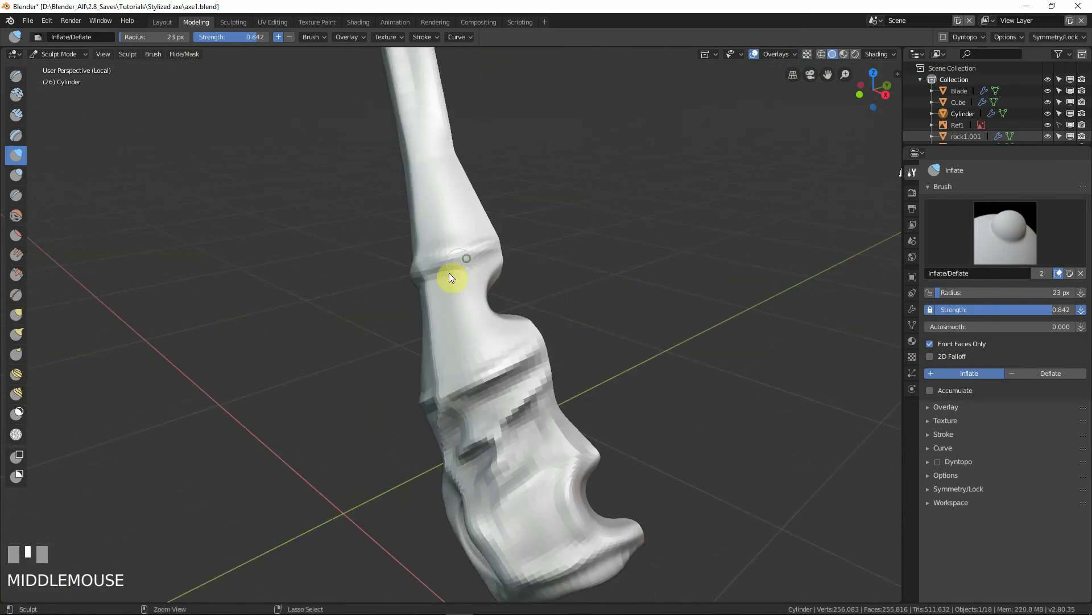
{"action": "left_click_drag", "start_coordinate": [449, 277], "coordinate": [436, 283], "text": "ctrl"}
{"action": "middle_click_drag", "start_coordinate": [436, 283], "coordinate": [939, 289]}
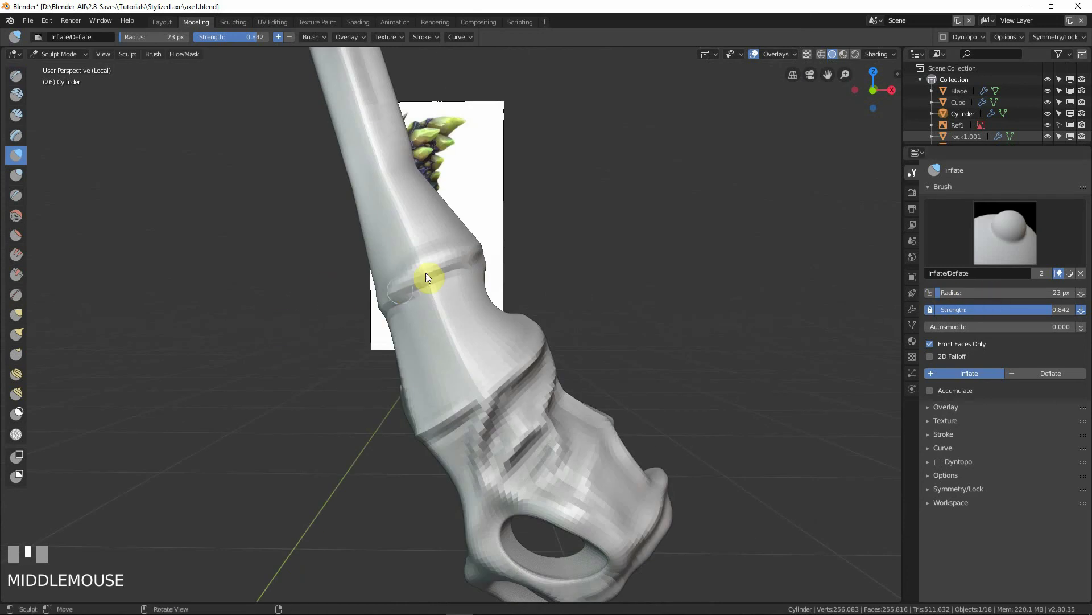
Step: Inflate the lengthwise edge down the handle's front, both below and above the ring ridge
{"action": "mouse_move", "coordinate": [435, 302]}
{"action": "left_mouse_down"}
{"action": "mouse_move", "coordinate": [457, 368]}
{"action": "mouse_move", "coordinate": [485, 393]}
{"action": "mouse_move", "coordinate": [482, 371]}
{"action": "left_mouse_up"}
{"action": "middle_click_drag", "start_coordinate": [483, 371], "coordinate": [415, 330], "text": "shift"}
{"action": "left_click_drag", "start_coordinate": [442, 374], "coordinate": [457, 433]}
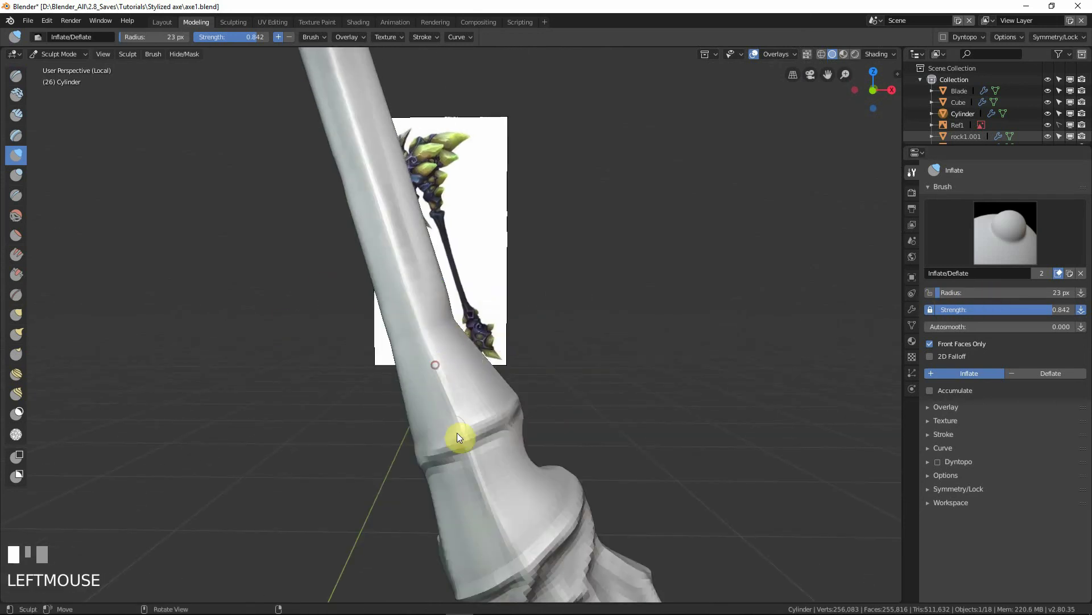
{"action": "mouse_move", "coordinate": [488, 451]}
{"action": "middle_mouse_down"}
{"action": "mouse_move", "coordinate": [371, 461]}
{"action": "mouse_move", "coordinate": [492, 376]}
{"action": "mouse_move", "coordinate": [588, 388]}
{"action": "middle_mouse_up"}
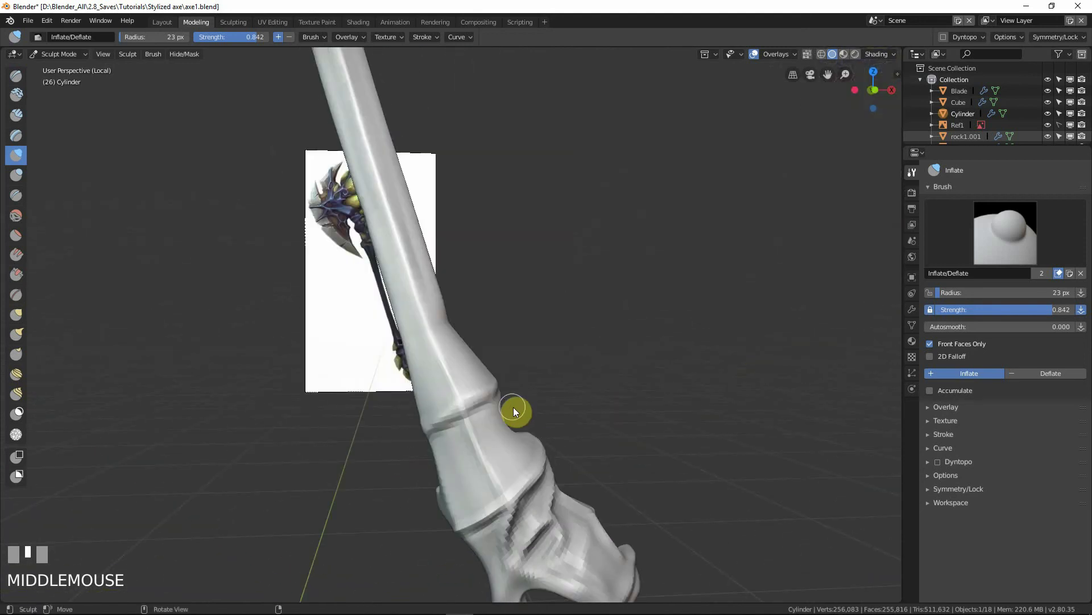
Step: Sharpen the handle's ring ridge around its circumference using the Pinch brush with a 64 px radius
{"action": "key", "text": "p"}
{"action": "mouse_move", "coordinate": [508, 415]}
{"action": "middle_mouse_down", "text": "ctrl"}
{"action": "mouse_move", "coordinate": [474, 404]}
{"action": "mouse_move", "coordinate": [469, 442]}
{"action": "mouse_move", "coordinate": [545, 420]}
{"action": "middle_mouse_up", "text": "ctrl"}
{"action": "key", "text": "f"}
{"action": "left_click", "coordinate": [497, 424]}
{"action": "mouse_move", "coordinate": [473, 449]}
{"action": "left_mouse_down"}
{"action": "mouse_move", "coordinate": [422, 470]}
{"action": "mouse_move", "coordinate": [494, 428]}
{"action": "mouse_move", "coordinate": [481, 438]}
{"action": "mouse_move", "coordinate": [487, 422]}
{"action": "left_mouse_up"}
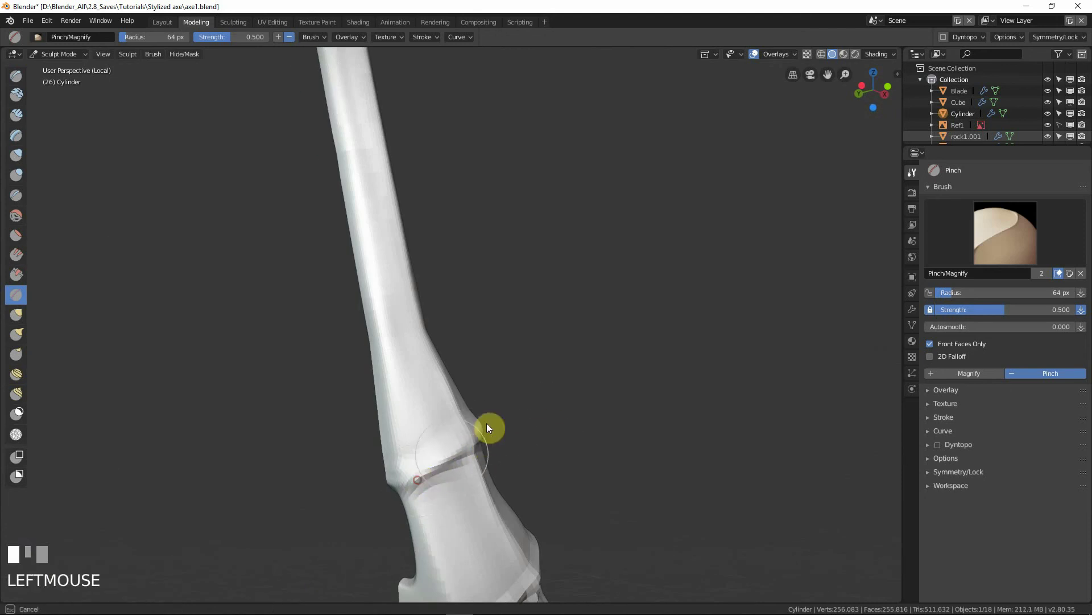
{"action": "mouse_move", "coordinate": [486, 422]}
{"action": "middle_mouse_down"}
{"action": "mouse_move", "coordinate": [455, 452]}
{"action": "mouse_move", "coordinate": [445, 443]}
{"action": "middle_mouse_up"}
{"action": "left_click_drag", "start_coordinate": [445, 442], "coordinate": [571, 394]}
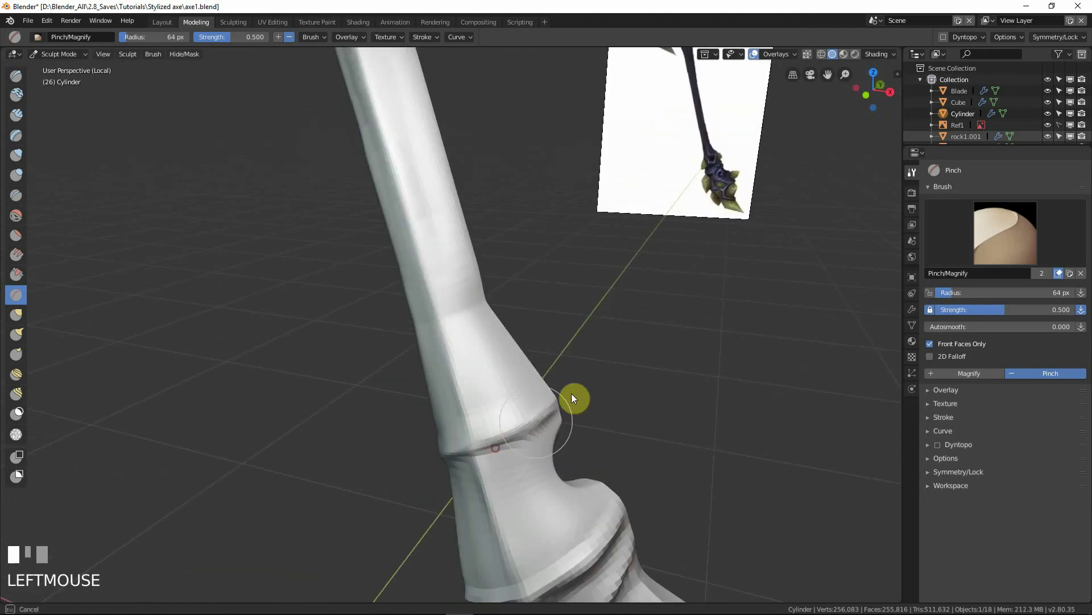
Step: Pinch the lower band edge where the smooth handle section meets the pommel's swirl, working around its sides
{"action": "mouse_move", "coordinate": [571, 394]}
{"action": "middle_mouse_down", "text": "shift"}
{"action": "mouse_move", "coordinate": [534, 340]}
{"action": "mouse_move", "coordinate": [579, 323]}
{"action": "middle_mouse_up", "text": "shift"}
{"action": "mouse_move", "coordinate": [579, 322]}
{"action": "left_mouse_down"}
{"action": "mouse_move", "coordinate": [617, 268]}
{"action": "mouse_move", "coordinate": [596, 288]}
{"action": "left_mouse_up"}
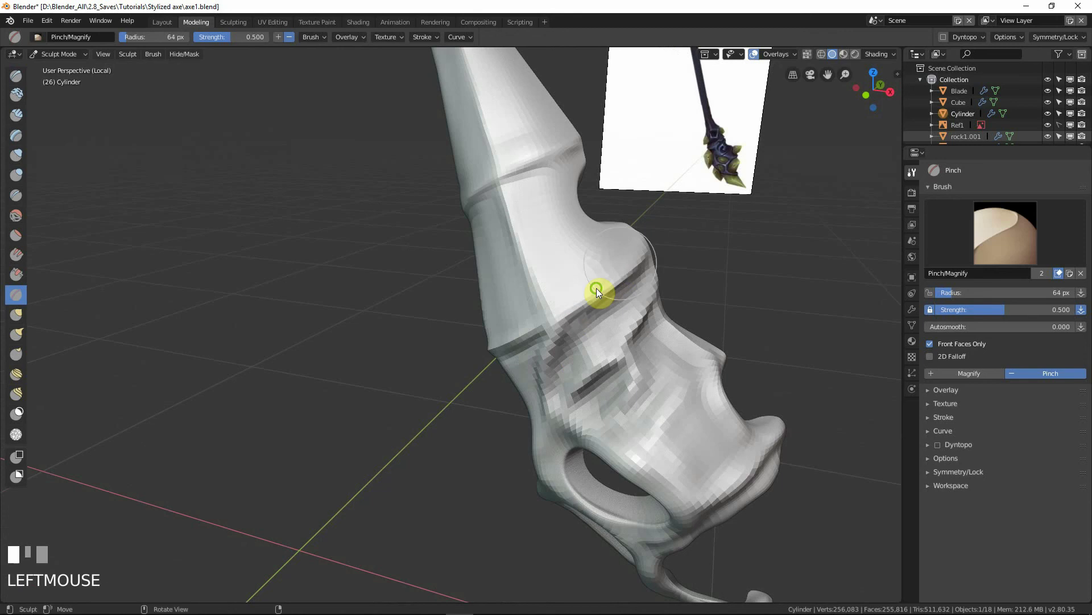
{"action": "middle_click_drag", "start_coordinate": [596, 288], "coordinate": [622, 347]}
{"action": "left_click_drag", "start_coordinate": [622, 347], "coordinate": [615, 350]}
{"action": "middle_click_drag", "start_coordinate": [616, 350], "coordinate": [648, 333]}
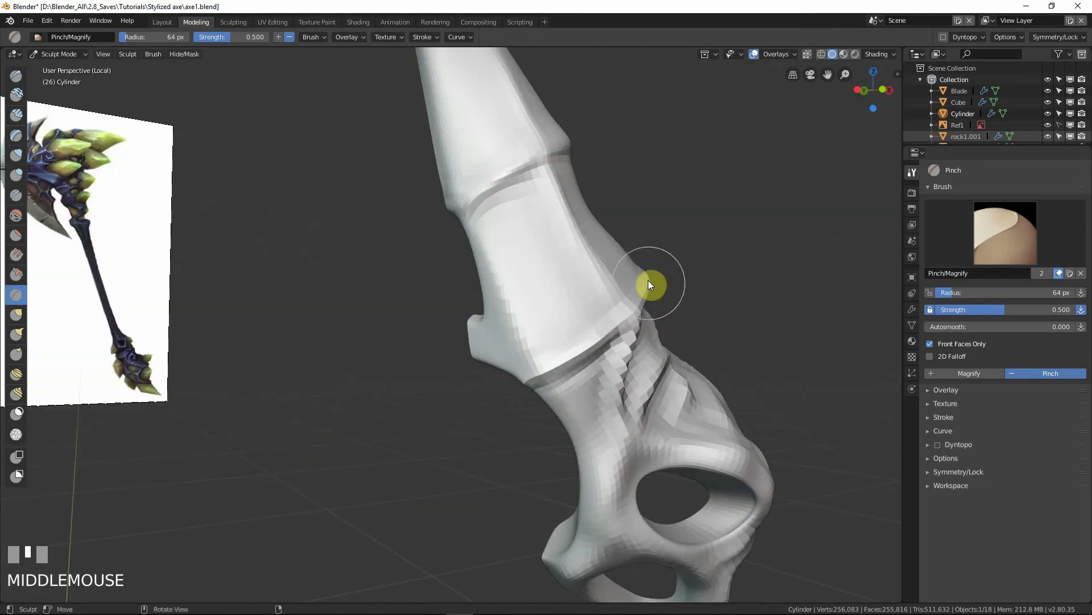
{"action": "mouse_move", "coordinate": [649, 281]}
{"action": "left_mouse_down"}
{"action": "mouse_move", "coordinate": [545, 372]}
{"action": "mouse_move", "coordinate": [611, 311]}
{"action": "left_mouse_up"}
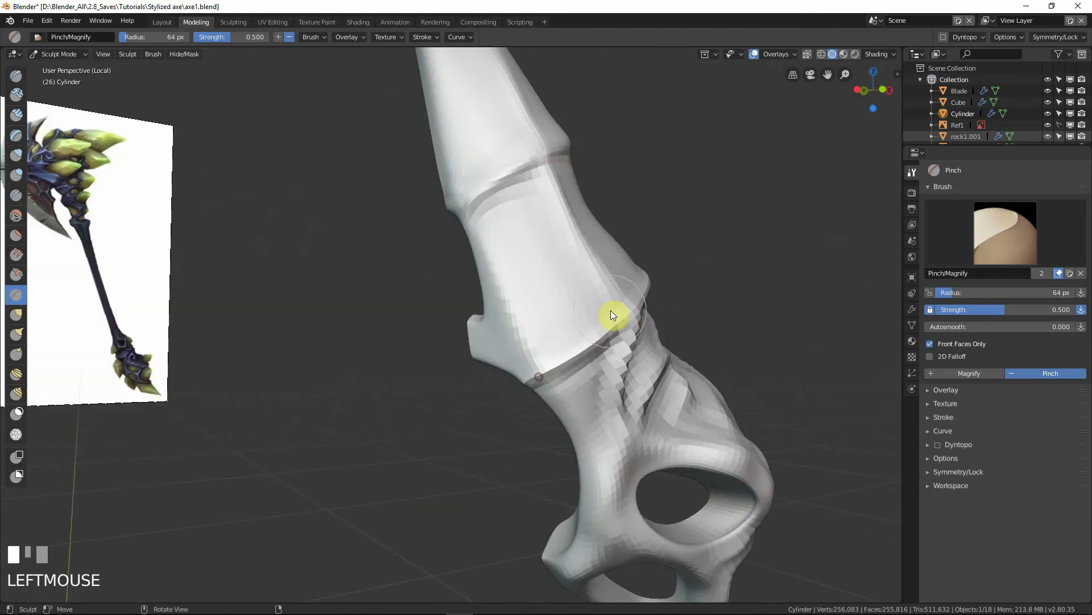
{"action": "mouse_move", "coordinate": [613, 358]}
{"action": "middle_mouse_down"}
{"action": "mouse_move", "coordinate": [617, 343]}
{"action": "mouse_move", "coordinate": [625, 387]}
{"action": "middle_mouse_up"}
Step: Pinch the creases and raised edges of the pommel's swirl, opening and scalloped rim to make them crisper
{"action": "mouse_move", "coordinate": [625, 387]}
{"action": "left_mouse_down"}
{"action": "mouse_move", "coordinate": [635, 348]}
{"action": "mouse_move", "coordinate": [626, 383]}
{"action": "mouse_move", "coordinate": [654, 407]}
{"action": "left_mouse_up"}
{"action": "middle_click_drag", "start_coordinate": [654, 407], "coordinate": [684, 397]}
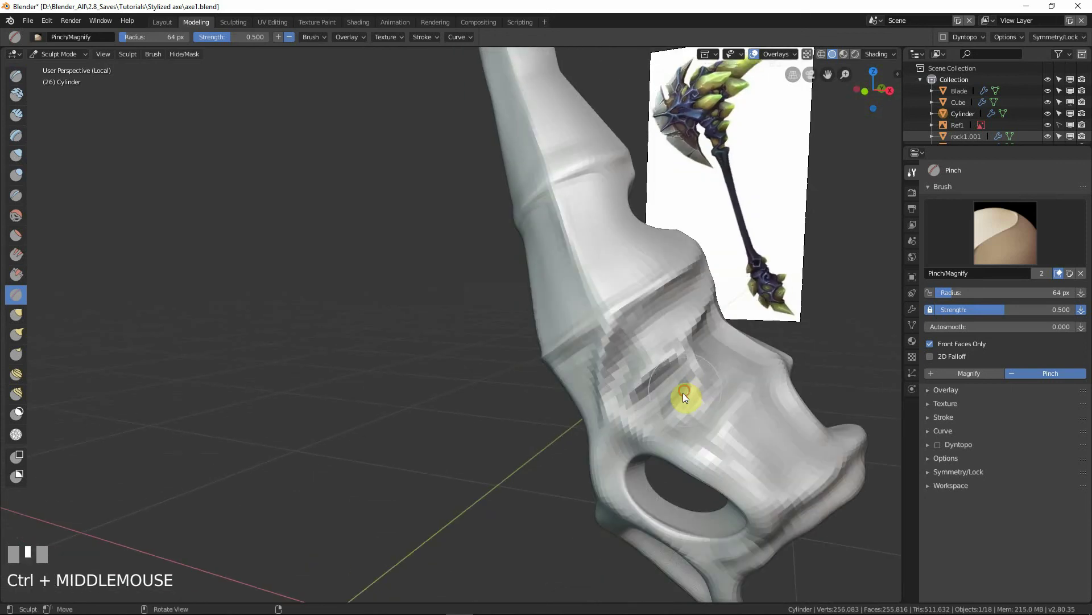
{"action": "left_click_drag", "start_coordinate": [683, 393], "coordinate": [706, 307]}
{"action": "middle_click_drag", "start_coordinate": [706, 307], "coordinate": [693, 336]}
{"action": "mouse_move", "coordinate": [693, 337]}
{"action": "left_mouse_down"}
{"action": "mouse_move", "coordinate": [727, 309]}
{"action": "mouse_move", "coordinate": [723, 383]}
{"action": "mouse_move", "coordinate": [756, 391]}
{"action": "mouse_move", "coordinate": [776, 373]}
{"action": "mouse_move", "coordinate": [768, 427]}
{"action": "mouse_move", "coordinate": [838, 473]}
{"action": "mouse_move", "coordinate": [729, 502]}
{"action": "left_mouse_up"}
{"action": "mouse_move", "coordinate": [729, 502]}
{"action": "middle_mouse_down"}
{"action": "mouse_move", "coordinate": [758, 480]}
{"action": "mouse_move", "coordinate": [805, 370]}
{"action": "middle_mouse_up"}
{"action": "mouse_move", "coordinate": [804, 369]}
{"action": "left_mouse_down"}
{"action": "mouse_move", "coordinate": [765, 400]}
{"action": "mouse_move", "coordinate": [654, 313]}
{"action": "left_mouse_up"}
{"action": "mouse_move", "coordinate": [654, 313]}
{"action": "middle_mouse_down"}
{"action": "mouse_move", "coordinate": [691, 289]}
{"action": "mouse_move", "coordinate": [581, 343]}
{"action": "mouse_move", "coordinate": [592, 370]}
{"action": "mouse_move", "coordinate": [580, 466]}
{"action": "mouse_move", "coordinate": [583, 344]}
{"action": "mouse_move", "coordinate": [531, 352]}
{"action": "middle_mouse_up"}
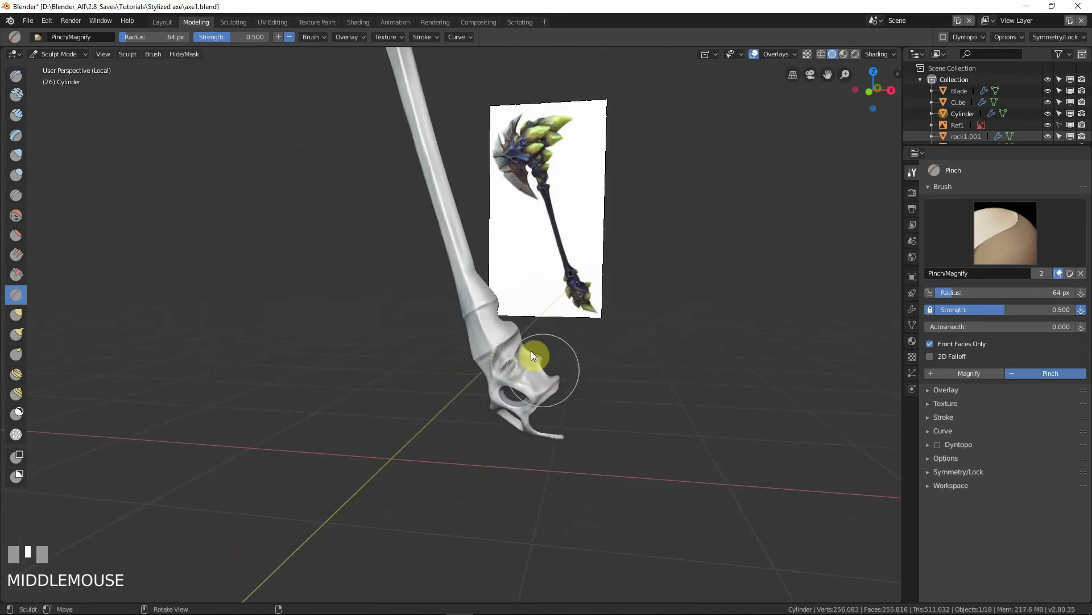
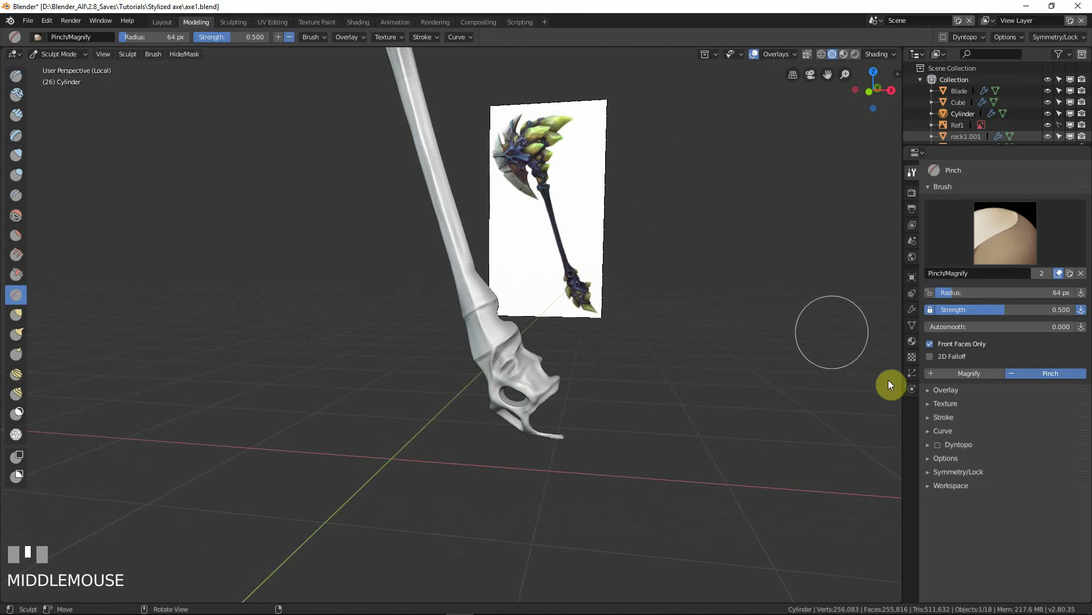
Step: Subdivide the handle mesh's Multires modifier once more, raising the sculpt and render levels to 4
{"action": "left_click", "coordinate": [912, 311]}
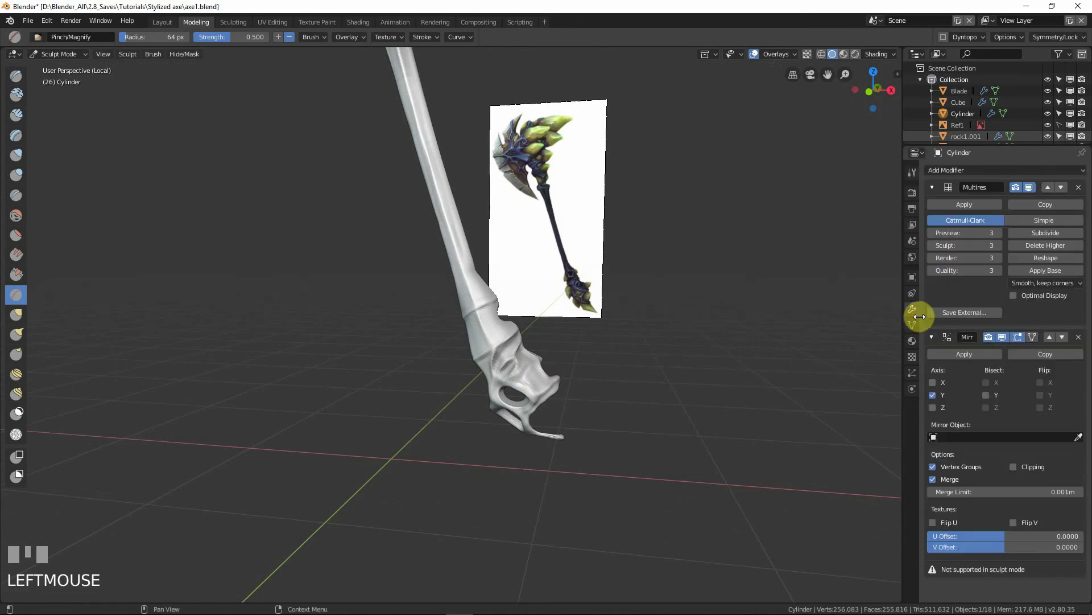
{"action": "left_click", "coordinate": [1042, 234]}
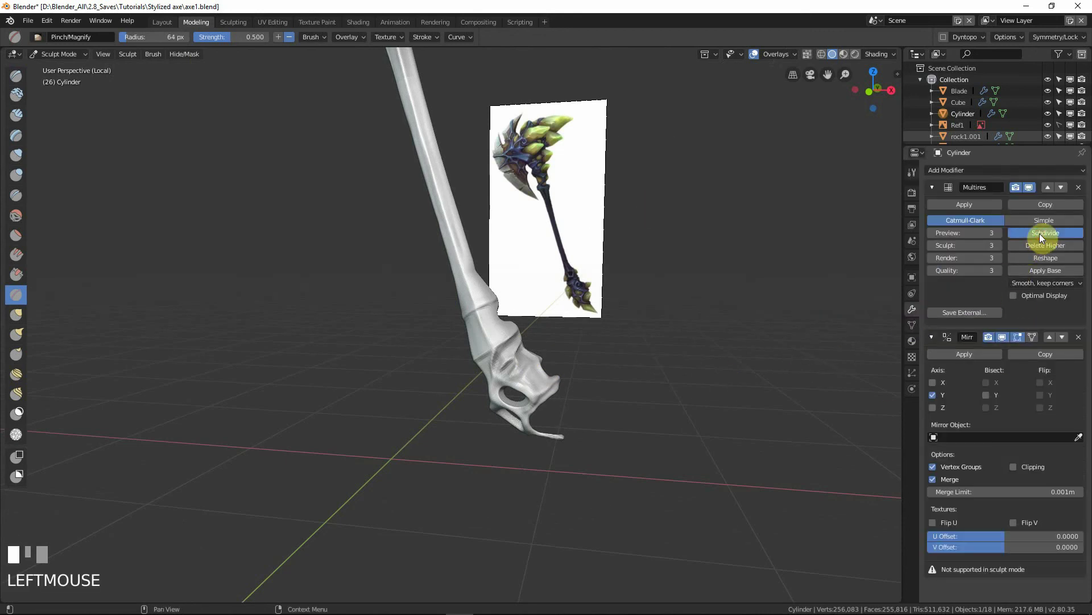
{"action": "scroll", "coordinate": [585, 370], "scroll_direction": "up", "scroll_amount": 4}
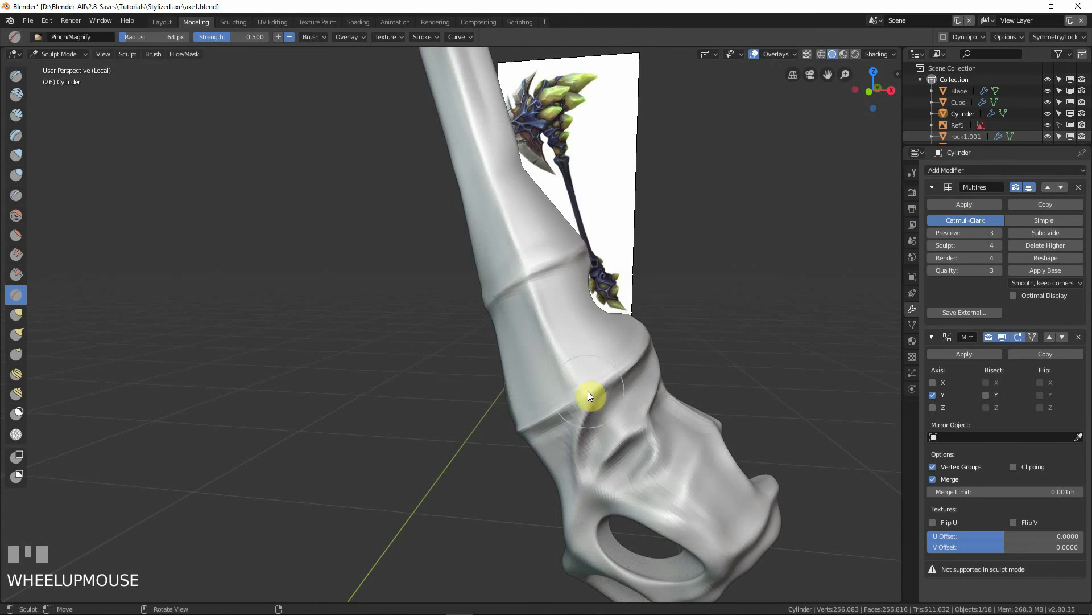
{"action": "right_click", "coordinate": [586, 387]}
{"action": "scroll", "coordinate": [608, 365], "scroll_direction": "down", "scroll_amount": 4}
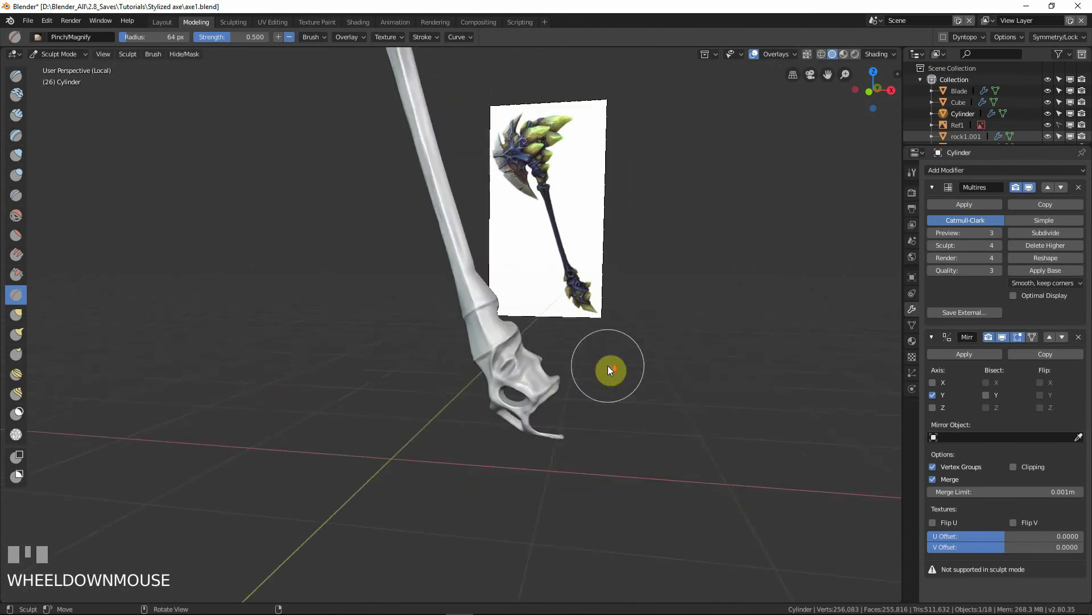
{"action": "scroll", "coordinate": [607, 365], "scroll_direction": "down", "scroll_amount": 3}
Step: Return to Object Mode, deselect the handle mesh and inspect the mirror seam running down from the collar
{"action": "left_click", "coordinate": [62, 54]}
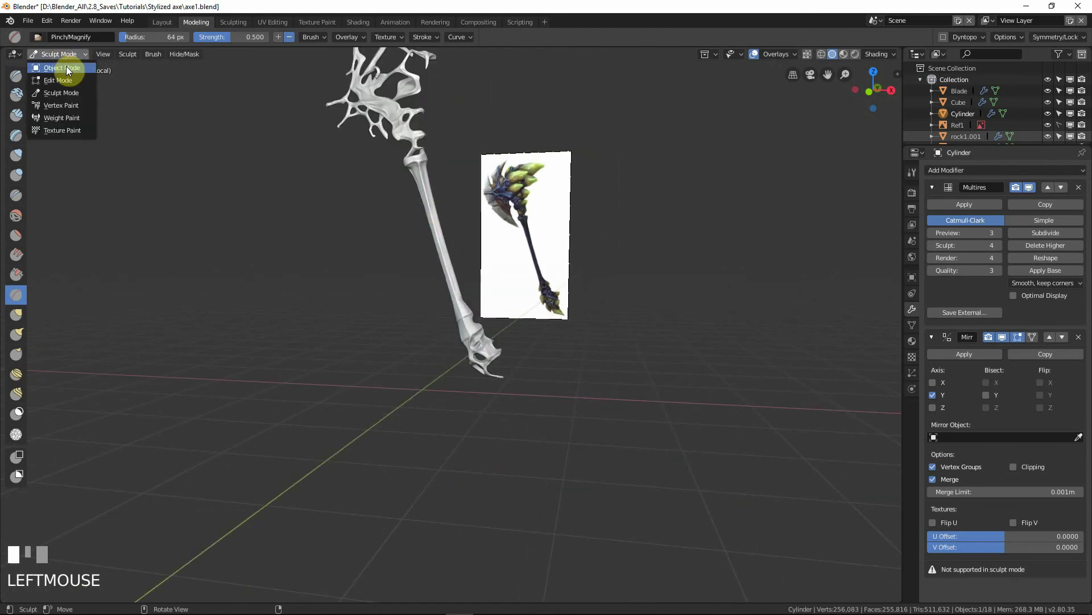
{"action": "left_click", "coordinate": [66, 67]}
{"action": "key", "text": "KP_1"}
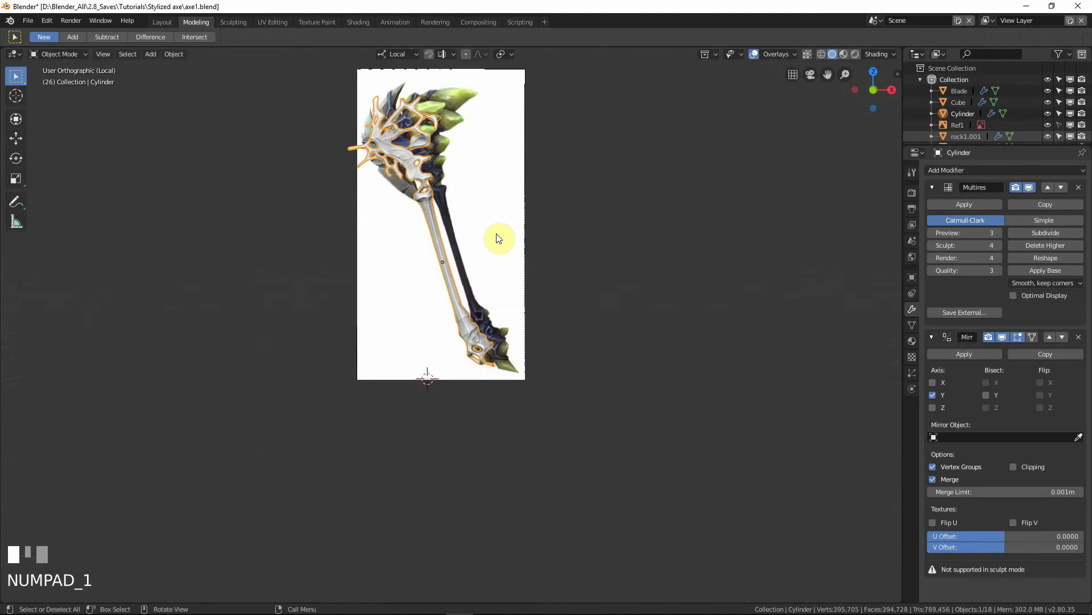
{"action": "scroll", "coordinate": [482, 226], "scroll_direction": "up", "scroll_amount": 3}
{"action": "left_click", "coordinate": [642, 239]}
{"action": "middle_click_drag", "start_coordinate": [489, 152], "coordinate": [626, 394], "text": "shift"}
{"action": "scroll", "coordinate": [556, 470], "scroll_direction": "up", "scroll_amount": 5}
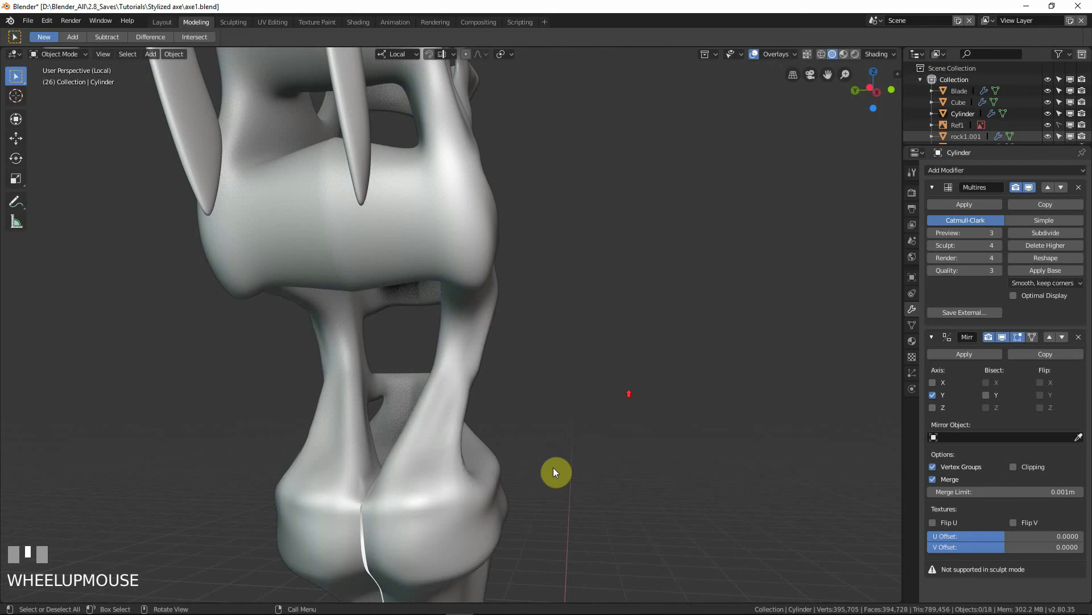
{"action": "middle_click_drag", "start_coordinate": [556, 471], "coordinate": [535, 394], "text": "shift"}
Step: Select the edge loop along the handle's mirror centre line in Edit Mode
{"action": "key", "text": "Tab"}
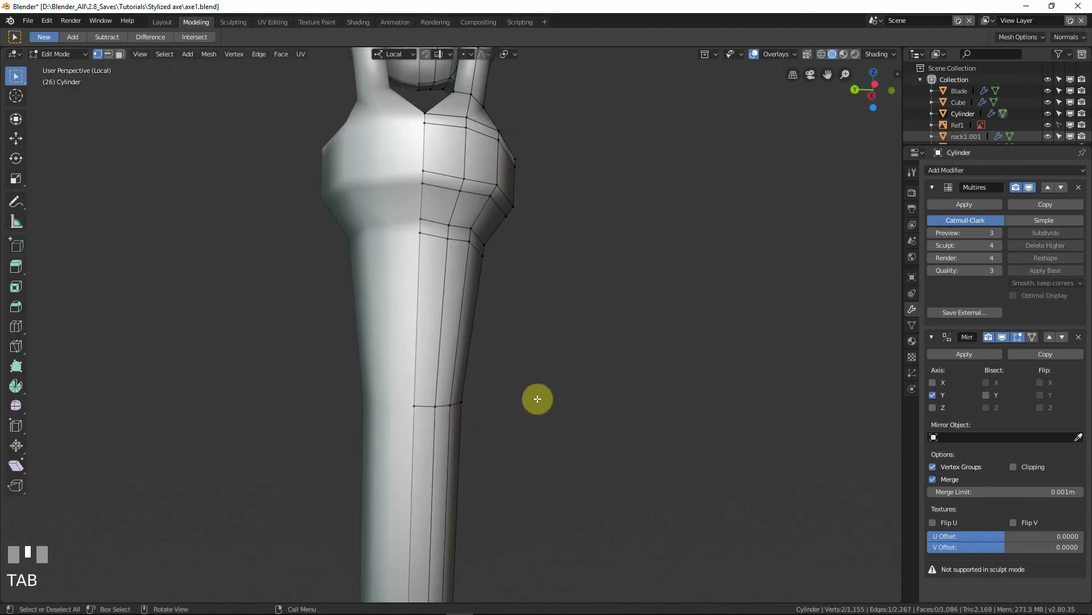
{"action": "key", "text": "Tab"}
{"action": "middle_click_drag", "start_coordinate": [493, 326], "coordinate": [417, 305]}
{"action": "scroll", "coordinate": [458, 337], "scroll_direction": "down", "scroll_amount": 3}
{"action": "key", "text": "Tab"}
{"action": "left_click", "coordinate": [412, 307], "text": "alt"}
{"action": "key", "text": "g"}
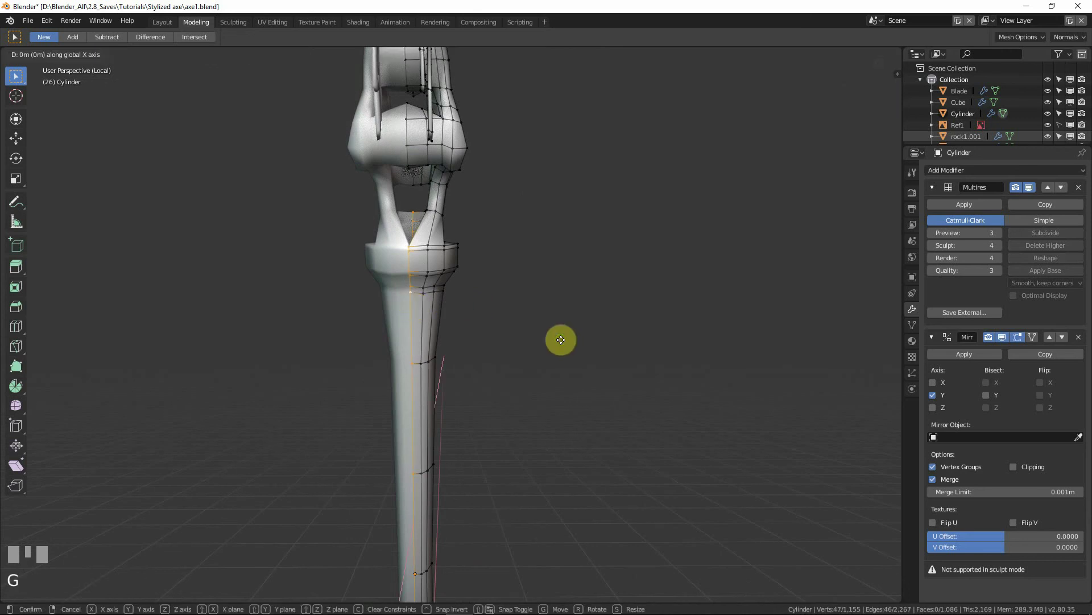
{"action": "key", "text": "y"}
{"action": "right_click", "coordinate": [710, 339]}
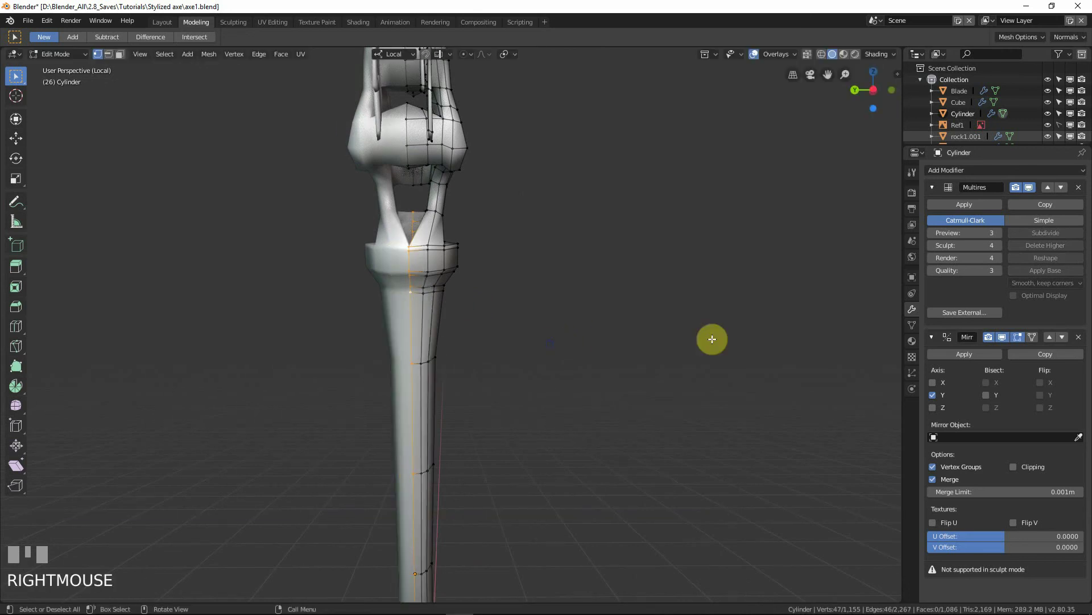
Step: Enable Clipping on the Mirror modifier, move the selected centre edge loop along Y to the mirror plane, and return to Object Mode
{"action": "left_click", "coordinate": [1013, 468]}
{"action": "key", "text": "g"}
{"action": "key", "text": "y"}
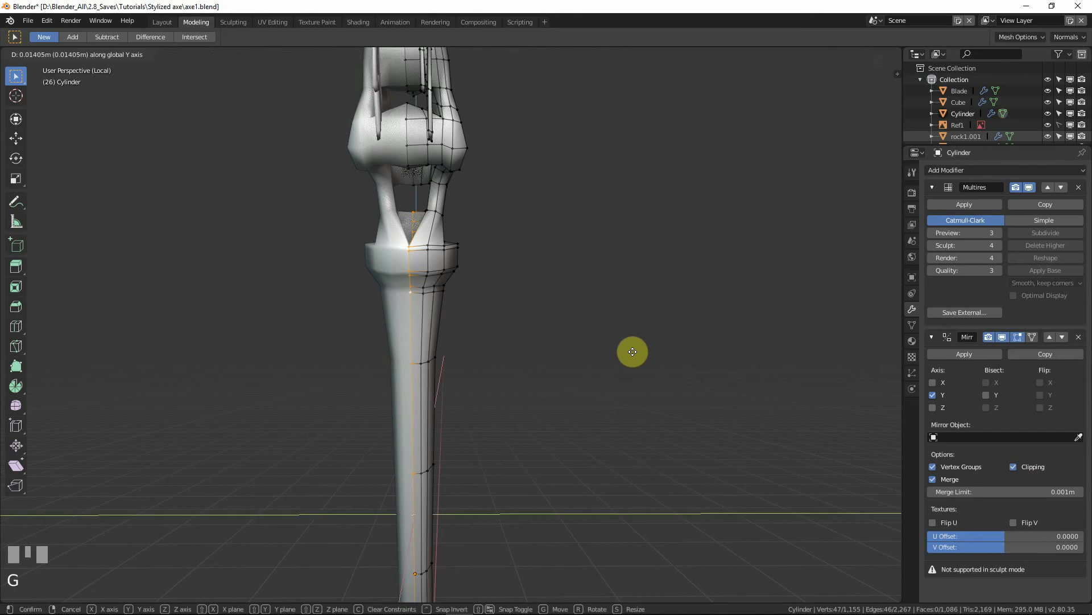
{"action": "left_click", "coordinate": [577, 347]}
{"action": "scroll", "coordinate": [576, 346], "scroll_direction": "down", "scroll_amount": 3}
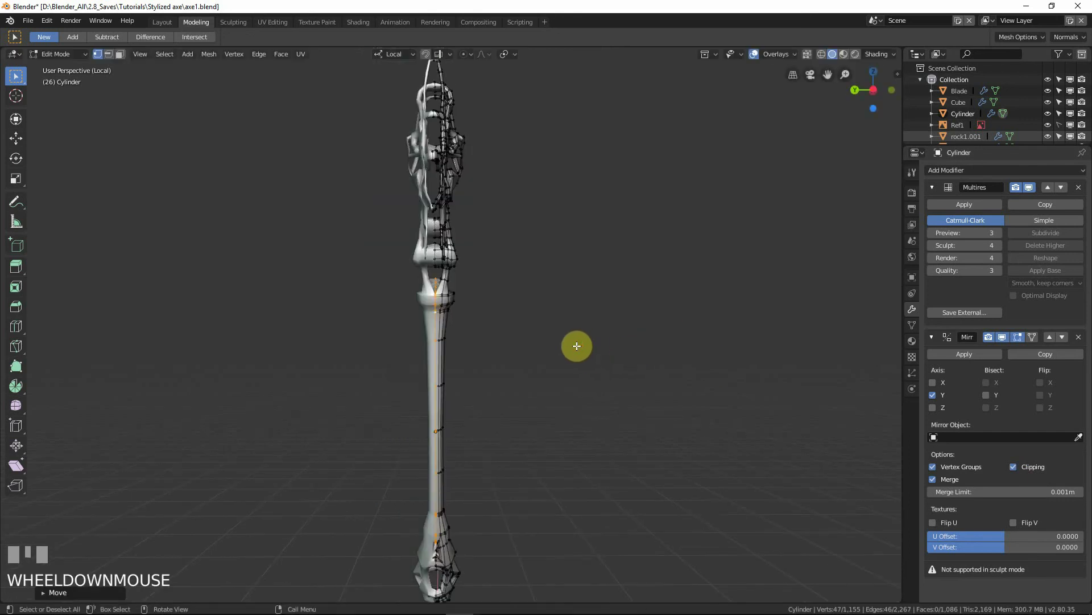
{"action": "key", "text": "Tab"}
Step: Examine the mirror seam along the collar and handle from several angles for any remaining gap
{"action": "scroll", "coordinate": [472, 345], "scroll_direction": "up", "scroll_amount": 5}
{"action": "scroll", "coordinate": [456, 328], "scroll_direction": "down", "scroll_amount": 2}
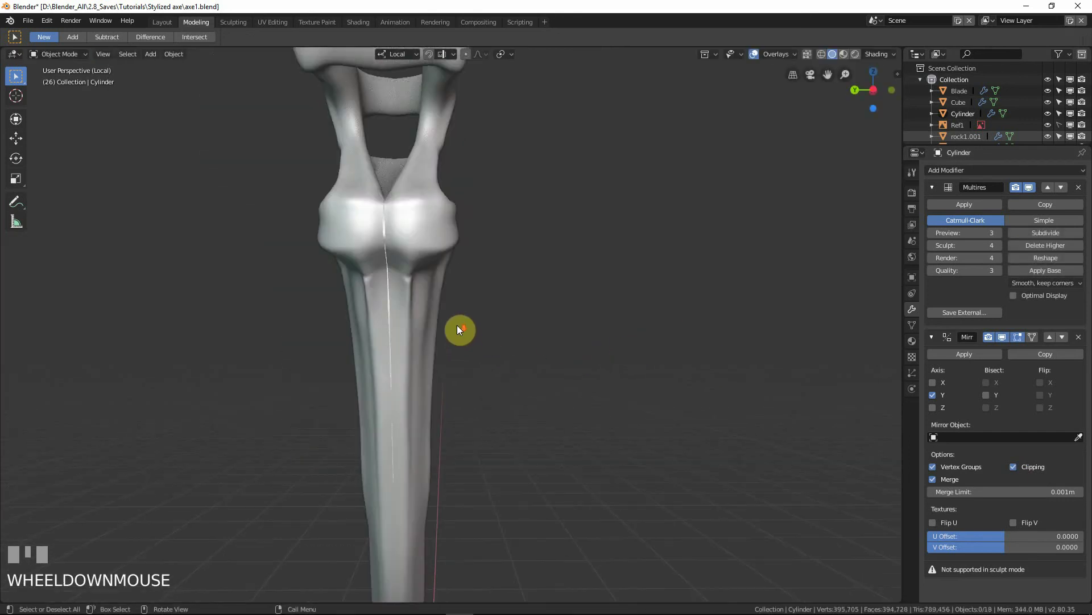
{"action": "key", "text": "Tab"}
{"action": "key", "text": "Tab"}
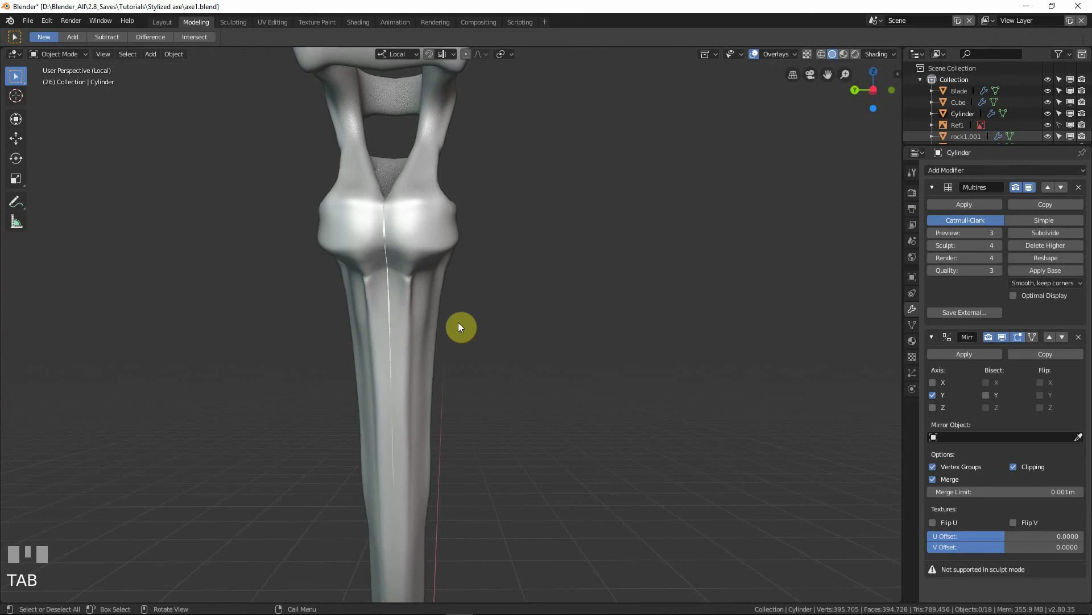
{"action": "scroll", "coordinate": [460, 326], "scroll_direction": "down", "scroll_amount": 3}
{"action": "middle_click_drag", "start_coordinate": [461, 325], "coordinate": [514, 343]}
{"action": "scroll", "coordinate": [503, 340], "scroll_direction": "up", "scroll_amount": 4}
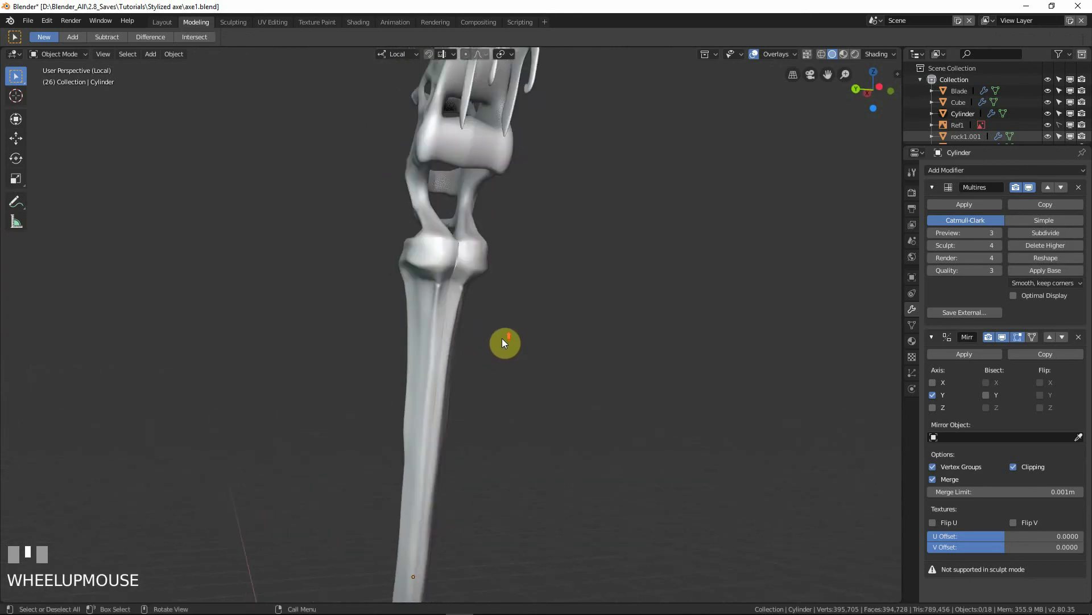
{"action": "scroll", "coordinate": [502, 342], "scroll_direction": "up", "scroll_amount": 2}
{"action": "scroll", "coordinate": [458, 267], "scroll_direction": "down", "scroll_amount": 3}
{"action": "middle_click_drag", "start_coordinate": [454, 285], "coordinate": [242, 325]}
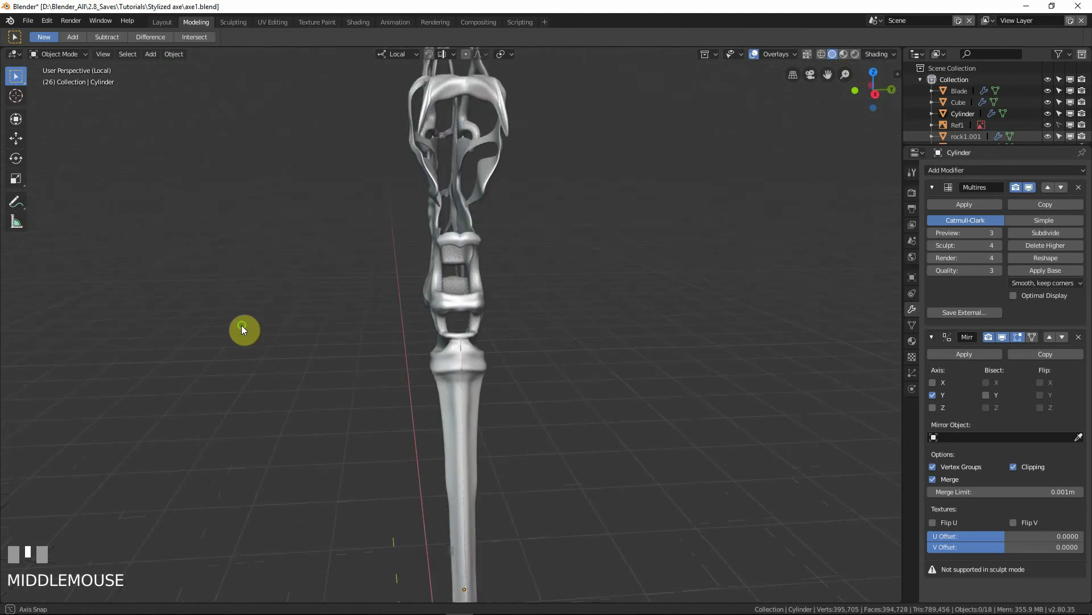
Step: Move the handle's selected centre edge loop along Y against the mirror plane again in Edit Mode and return to Object Mode
{"action": "scroll", "coordinate": [497, 410], "scroll_direction": "up", "scroll_amount": 5}
{"action": "scroll", "coordinate": [504, 420], "scroll_direction": "down", "scroll_amount": 3}
{"action": "key", "text": "Tab"}
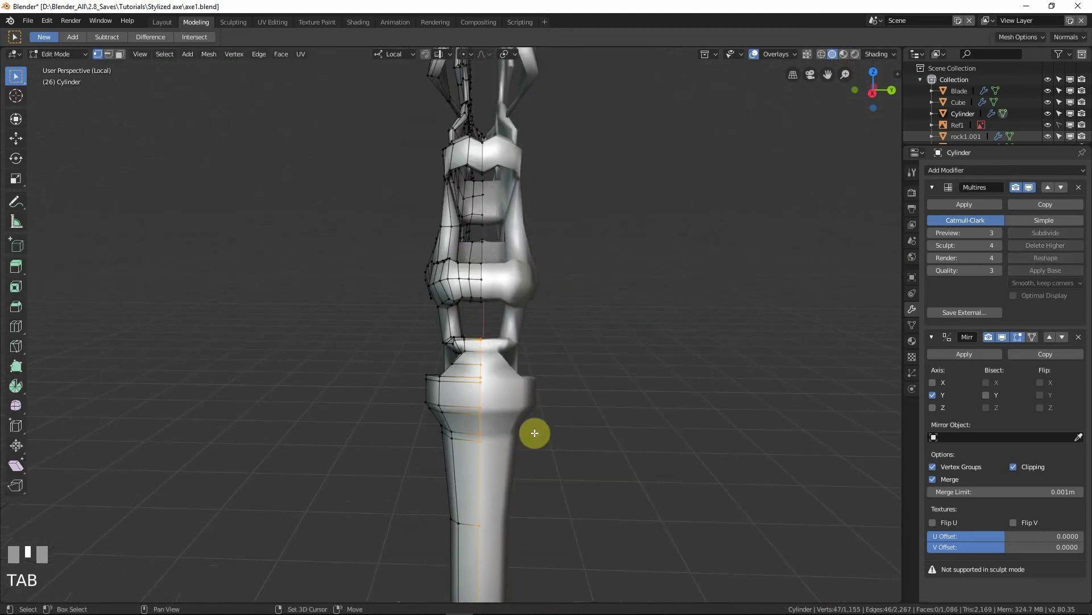
{"action": "middle_click_drag", "start_coordinate": [535, 433], "coordinate": [527, 366], "text": "shift"}
{"action": "key", "text": "g"}
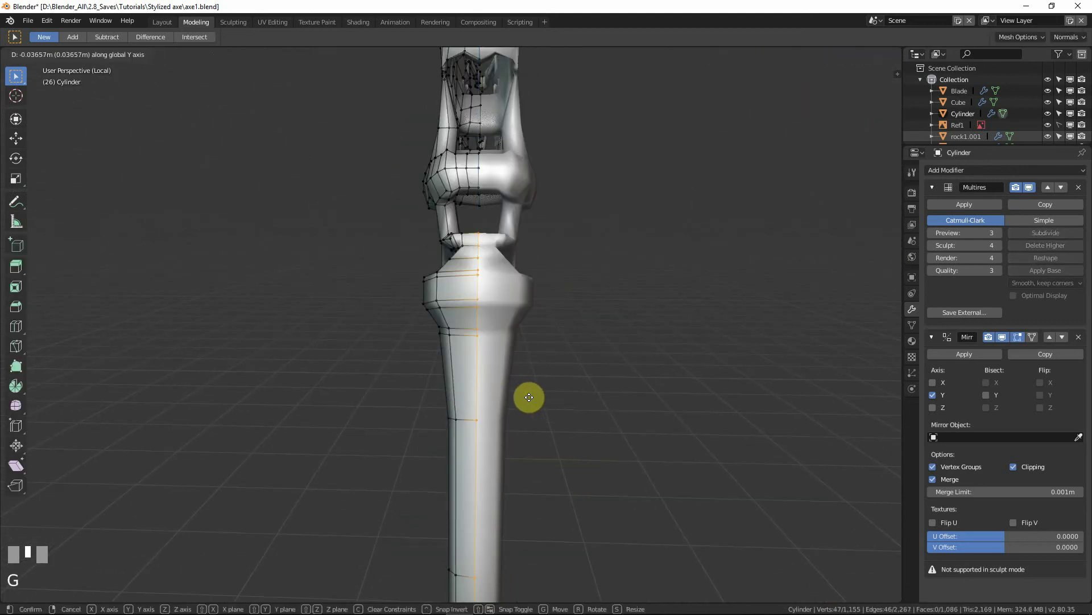
{"action": "left_click", "coordinate": [530, 398]}
{"action": "key", "text": "Tab"}
{"action": "key", "text": "Tab"}
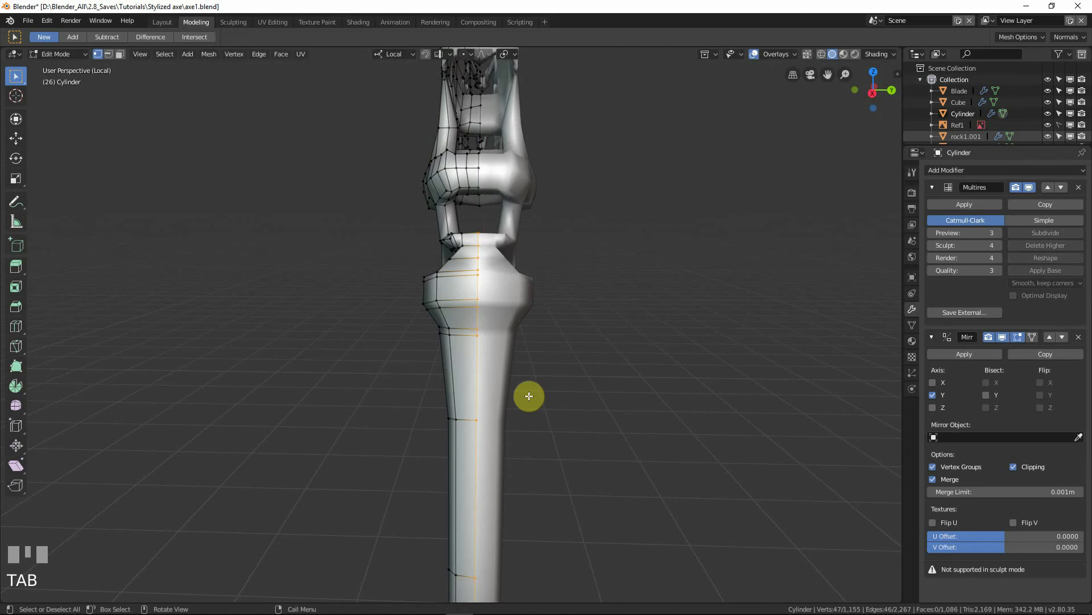
{"action": "key", "text": "g"}
{"action": "left_click", "coordinate": [579, 404]}
{"action": "key", "text": "Tab"}
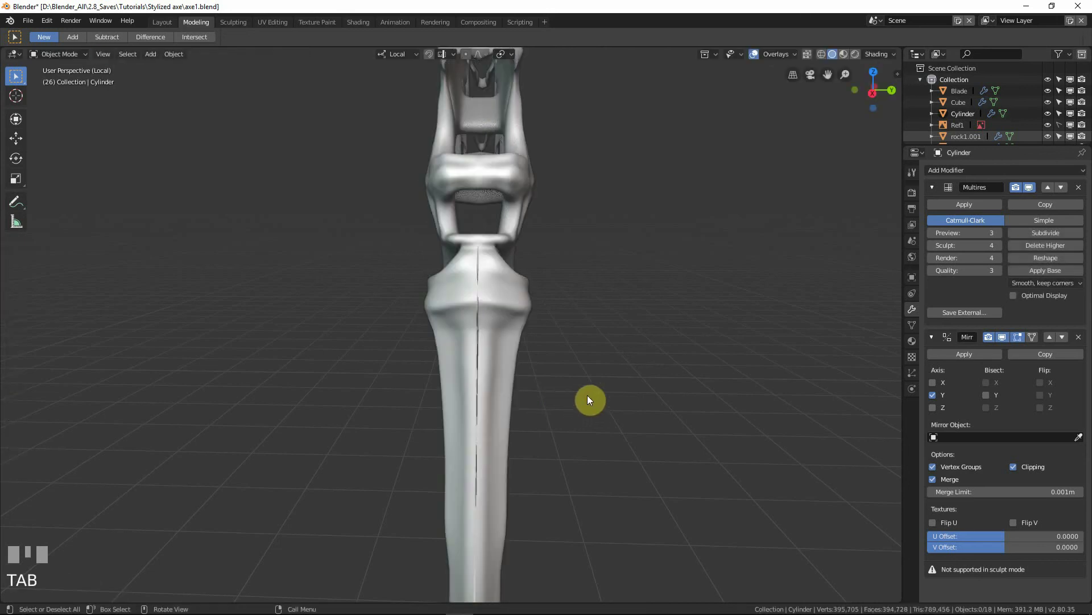
Step: Inspect the mirror seam down the handle and select the shaft's centre edge loop in Edit Mode
{"action": "scroll", "coordinate": [549, 421], "scroll_direction": "down", "scroll_amount": 5}
{"action": "middle_click_drag", "start_coordinate": [549, 422], "coordinate": [539, 439], "text": "shift"}
{"action": "scroll", "coordinate": [517, 398], "scroll_direction": "up", "scroll_amount": 5}
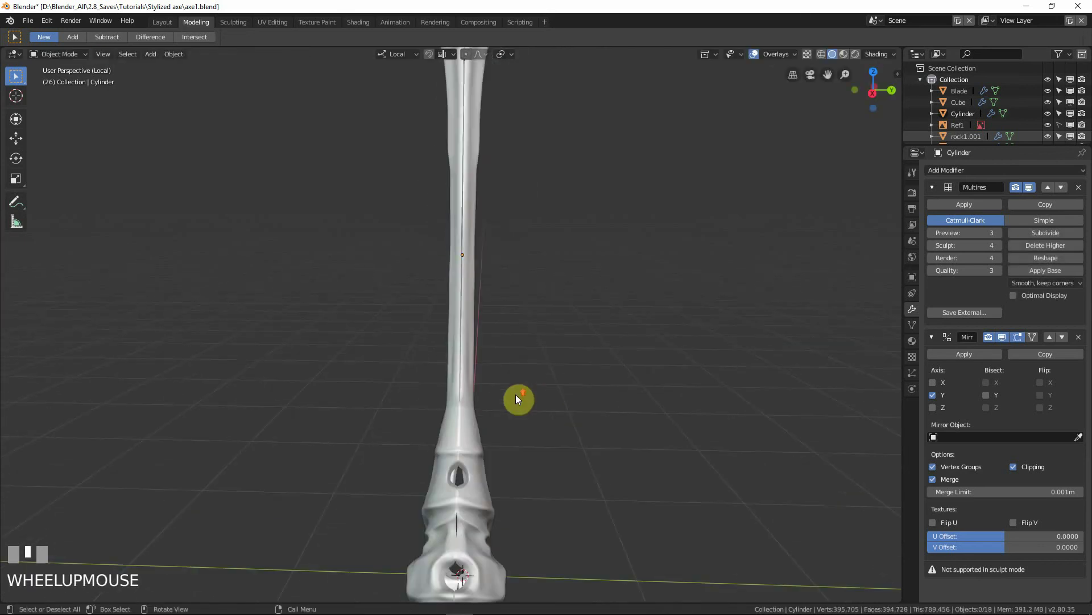
{"action": "middle_click_drag", "start_coordinate": [517, 398], "coordinate": [590, 361], "text": "shift"}
{"action": "scroll", "coordinate": [546, 400], "scroll_direction": "up", "scroll_amount": 3}
{"action": "key", "text": "Tab"}
{"action": "scroll", "coordinate": [489, 328], "scroll_direction": "down", "scroll_amount": 3}
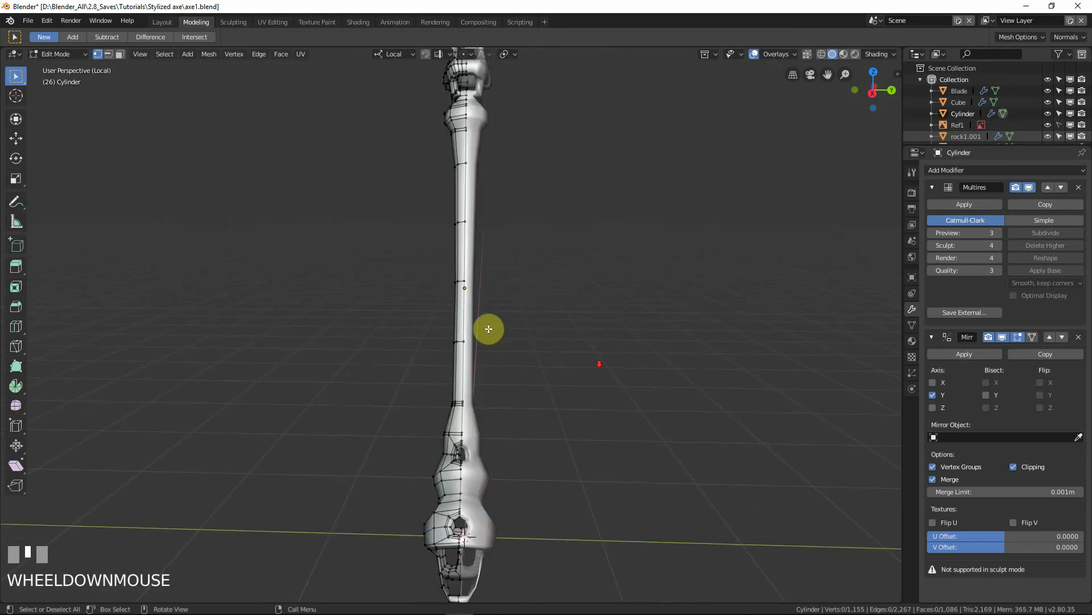
{"action": "left_click", "coordinate": [466, 305], "text": "alt"}
{"action": "key", "text": "x"}
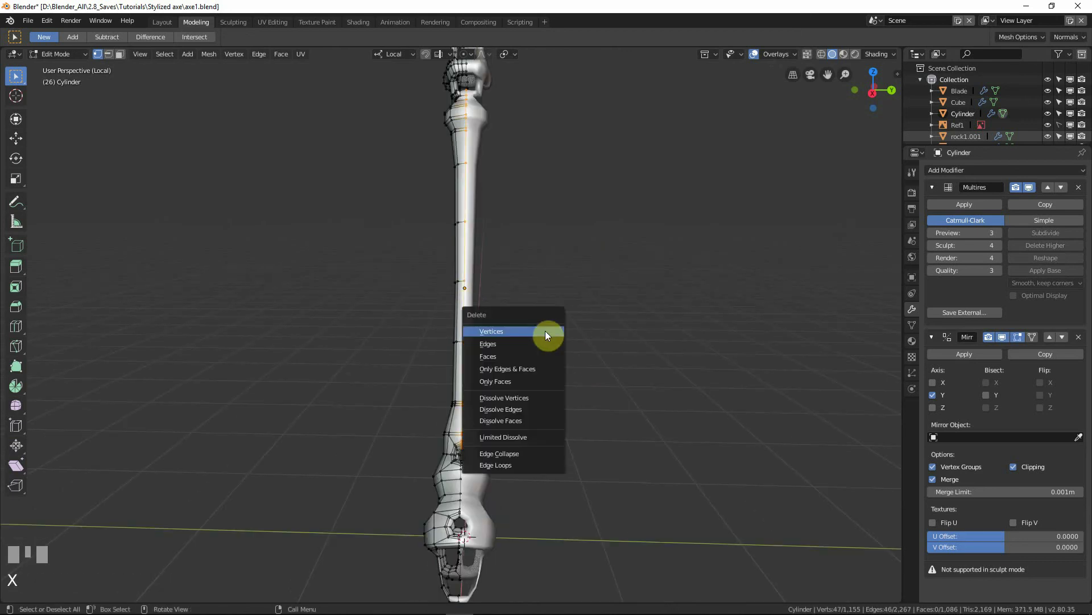
{"action": "left_click", "coordinate": [532, 360]}
Step: Check the centre edge loops around the pommel by selecting each one, and reselect the shaft's centre loop
{"action": "left_click", "coordinate": [462, 481], "text": "alt"}
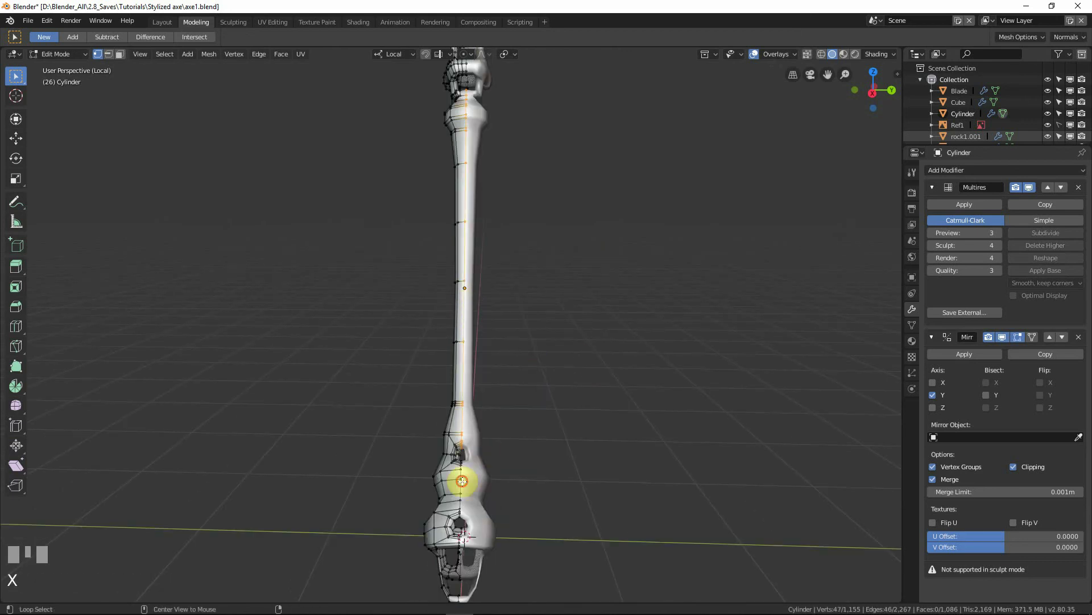
{"action": "left_click", "coordinate": [462, 480], "text": "alt"}
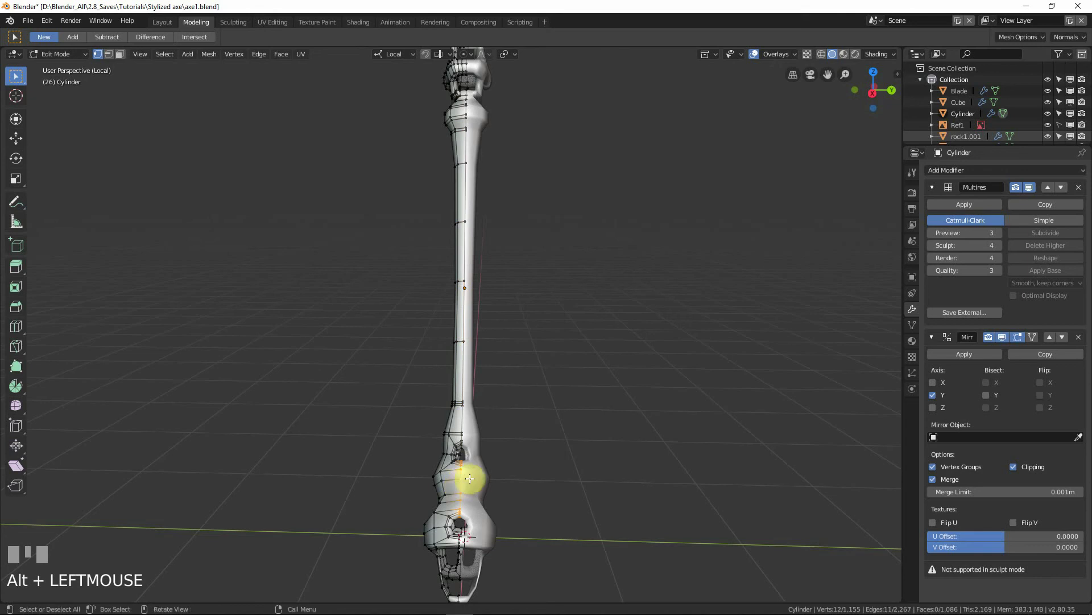
{"action": "key", "text": "x"}
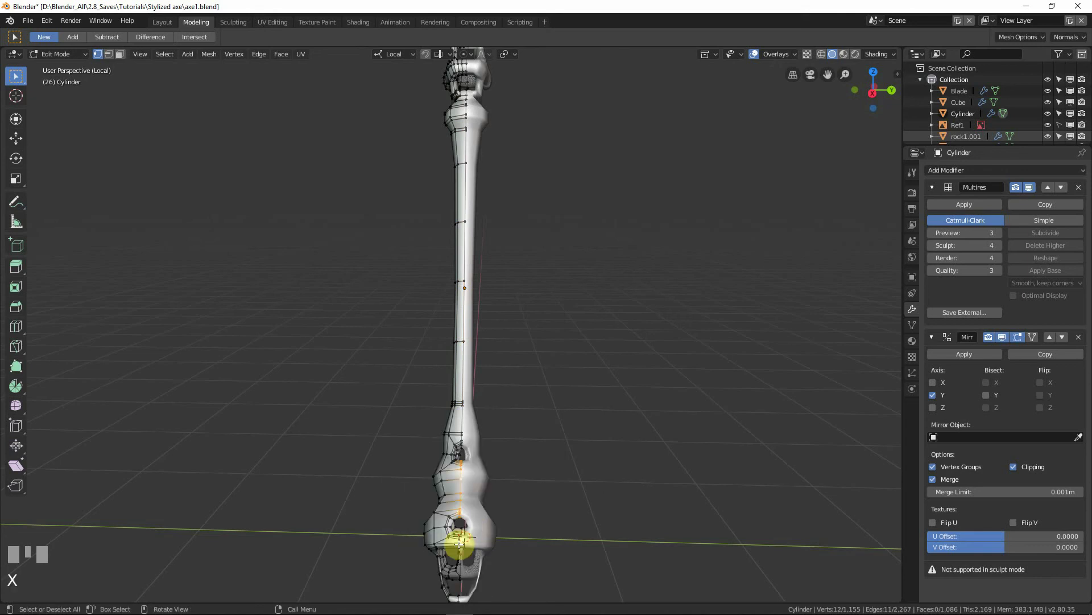
{"action": "left_click", "coordinate": [455, 554], "text": "alt"}
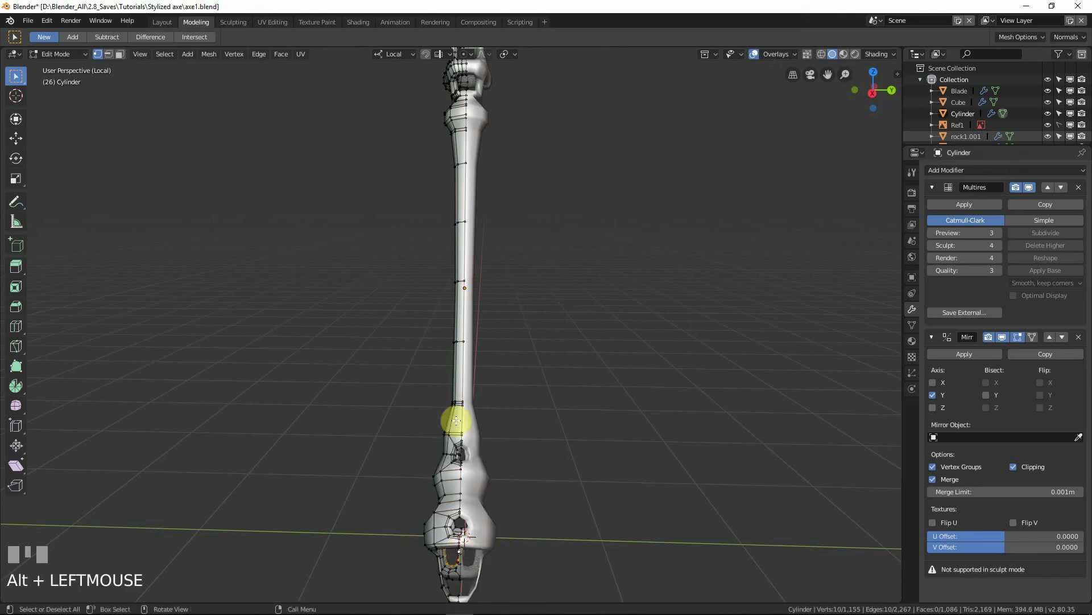
{"action": "middle_click_drag", "start_coordinate": [464, 117], "coordinate": [463, 171], "text": "shift"}
{"action": "left_click", "coordinate": [464, 178], "text": "alt"}
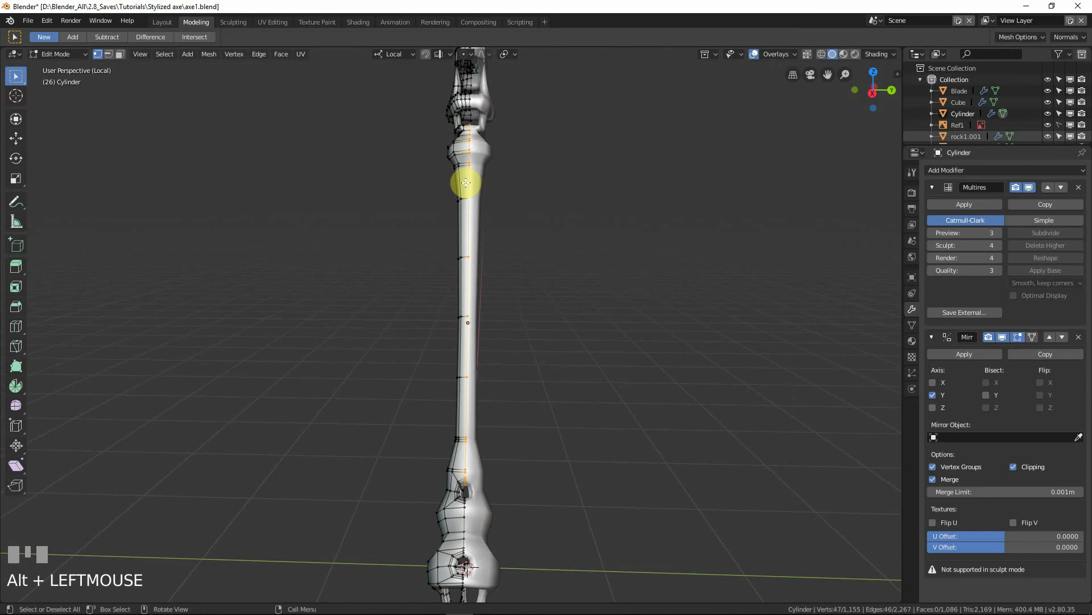
{"action": "key", "text": "x"}
{"action": "left_click", "coordinate": [465, 182]}
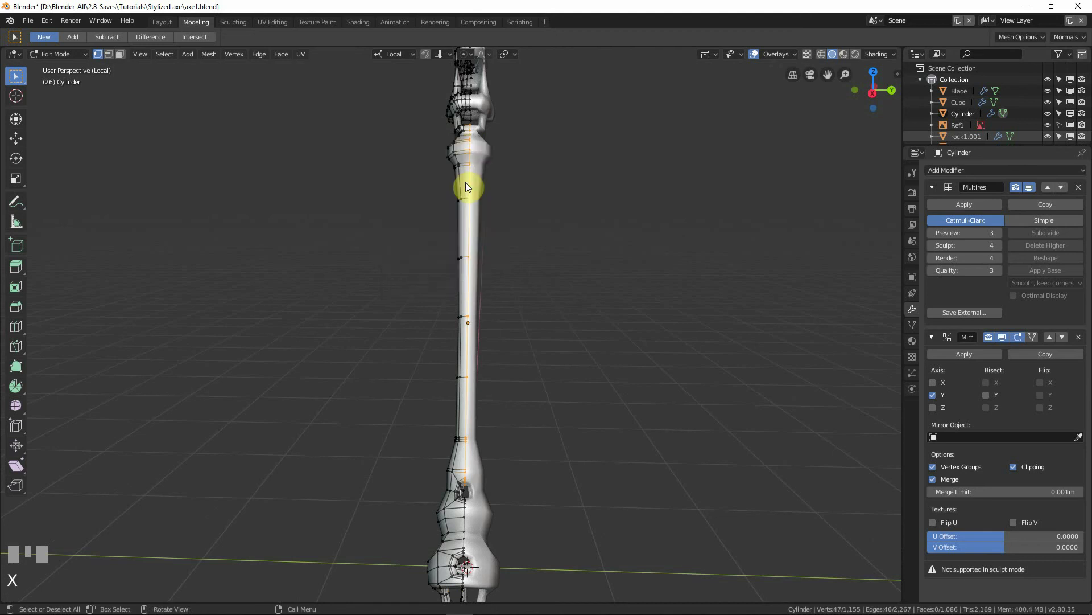
Step: Return to Object Mode and examine the mirror seam on the opposite side of the collar and handle
{"action": "key", "text": "Tab"}
{"action": "middle_click_drag", "start_coordinate": [488, 239], "coordinate": [745, 239]}
{"action": "scroll", "coordinate": [532, 251], "scroll_direction": "up", "scroll_amount": 5}
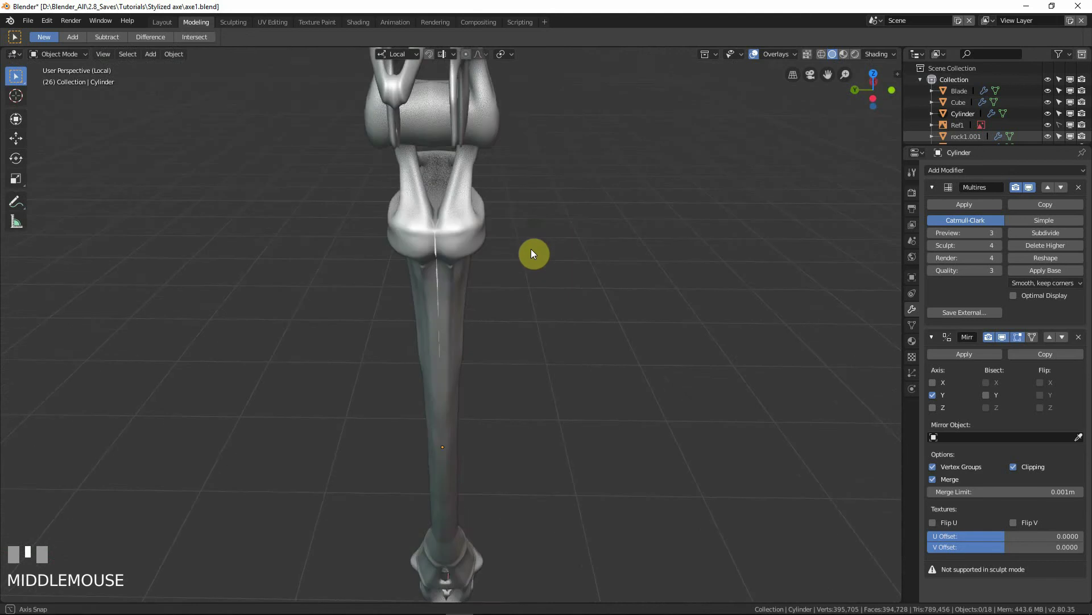
{"action": "scroll", "coordinate": [529, 258], "scroll_direction": "down", "scroll_amount": 5}
{"action": "middle_click_drag", "start_coordinate": [538, 263], "coordinate": [421, 249]}
{"action": "scroll", "coordinate": [418, 225], "scroll_direction": "up", "scroll_amount": 4}
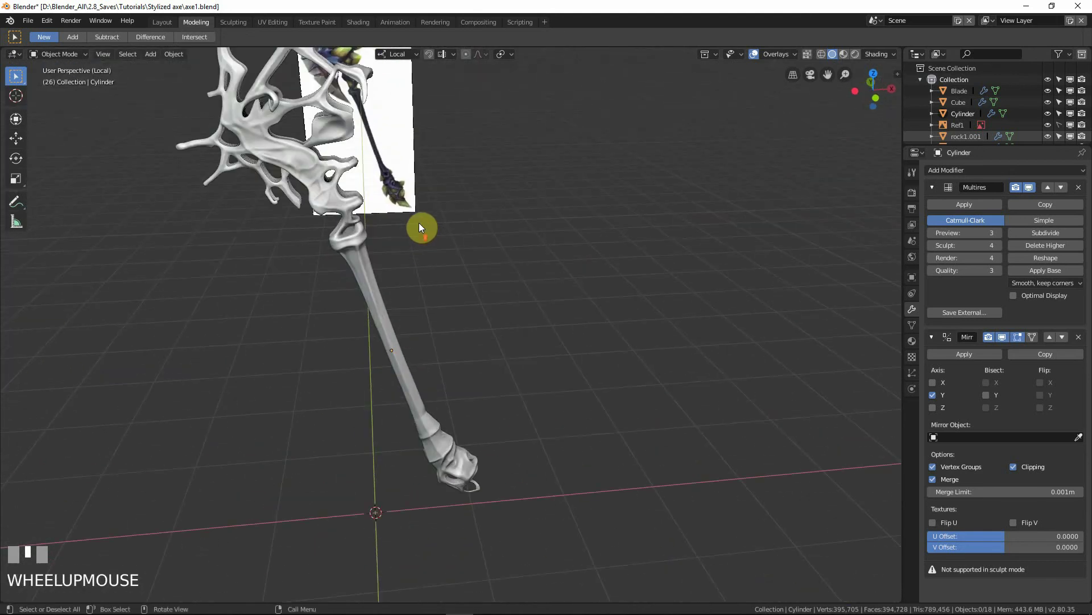
Step: Switch to the front view, leave Local View to show the whole axe, and hide the Ref1 reference image
{"action": "key", "text": "KP_1"}
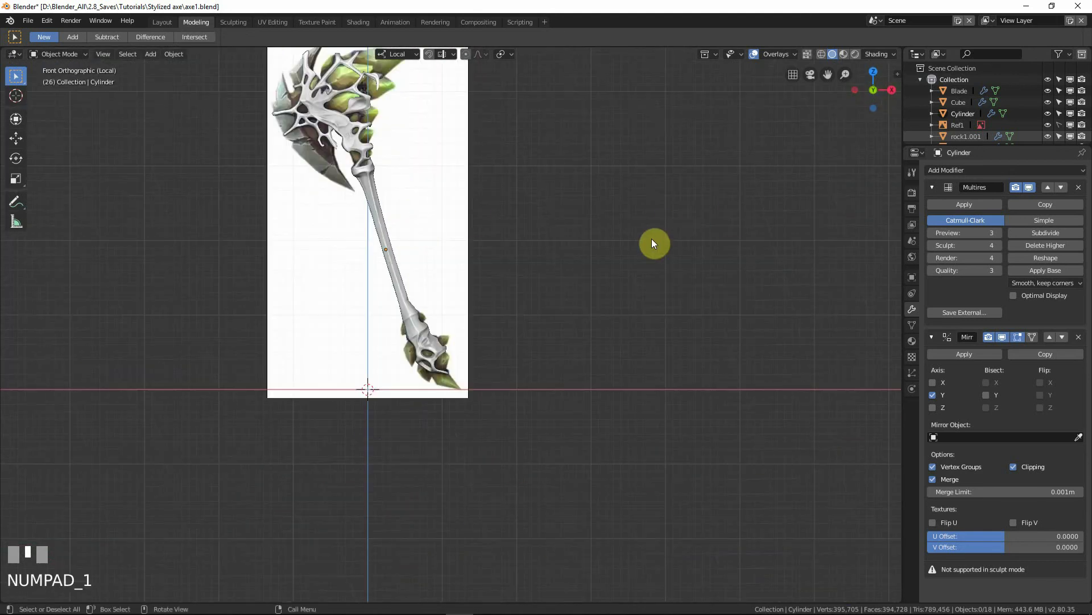
{"action": "key", "text": "KP_Divide"}
{"action": "left_click", "coordinate": [762, 290]}
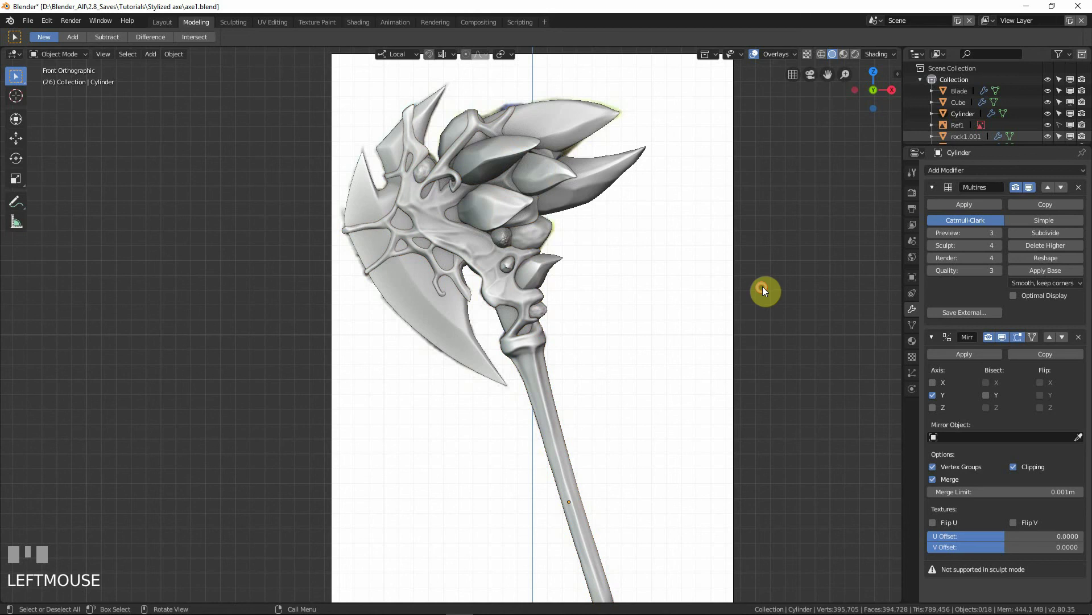
{"action": "left_click", "coordinate": [1048, 125]}
{"action": "scroll", "coordinate": [638, 367], "scroll_direction": "down", "scroll_amount": 2}
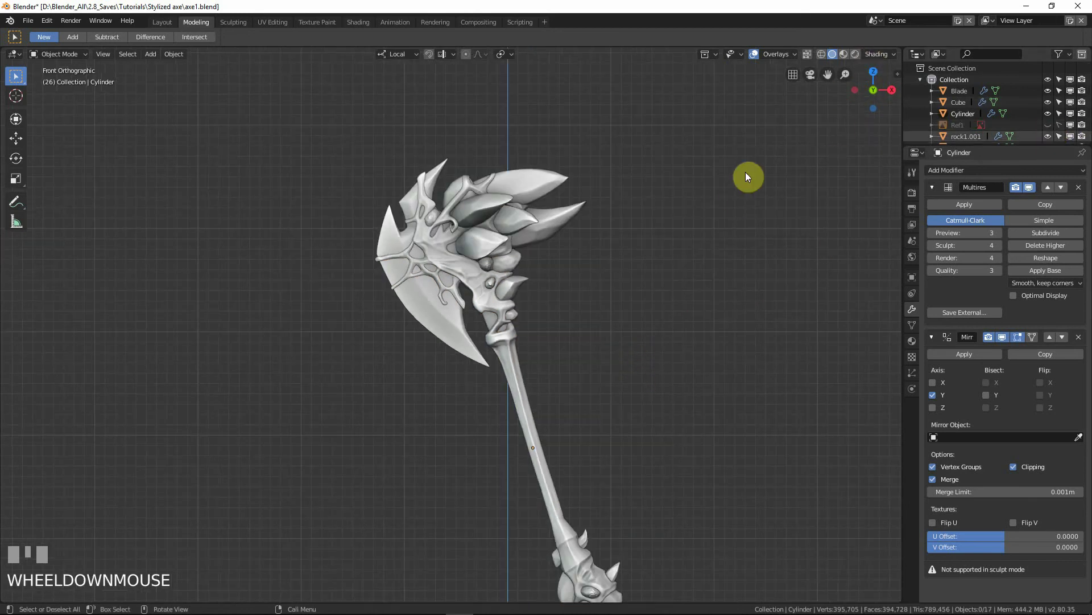
Step: Turn off the viewport overlays, maximize the 3D viewport and frame the whole axe for review
{"action": "left_click", "coordinate": [753, 55]}
{"action": "key", "text": "ctrl+Down"}
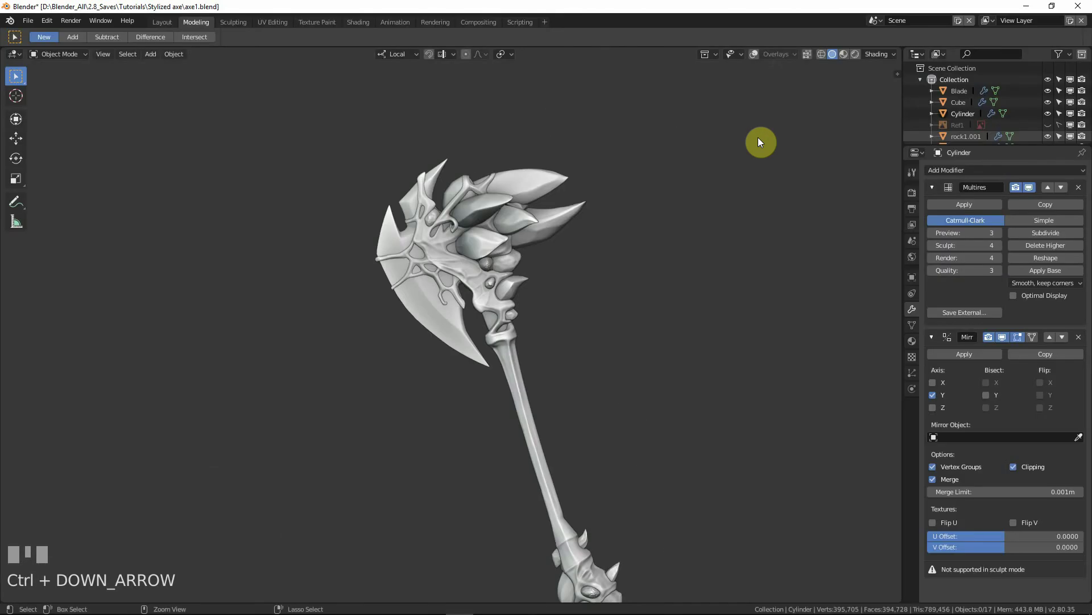
{"action": "scroll", "coordinate": [773, 279], "scroll_direction": "down", "scroll_amount": 2}
{"action": "middle_click_drag", "start_coordinate": [775, 283], "coordinate": [652, 350], "text": "shift"}
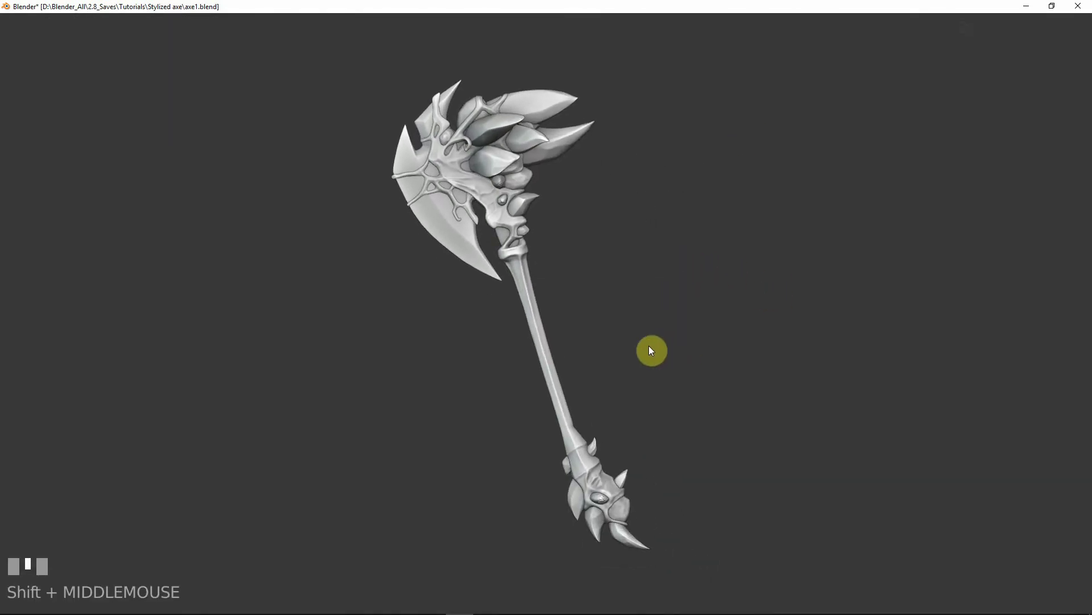
{"action": "middle_click_drag", "start_coordinate": [517, 262], "coordinate": [556, 327]}
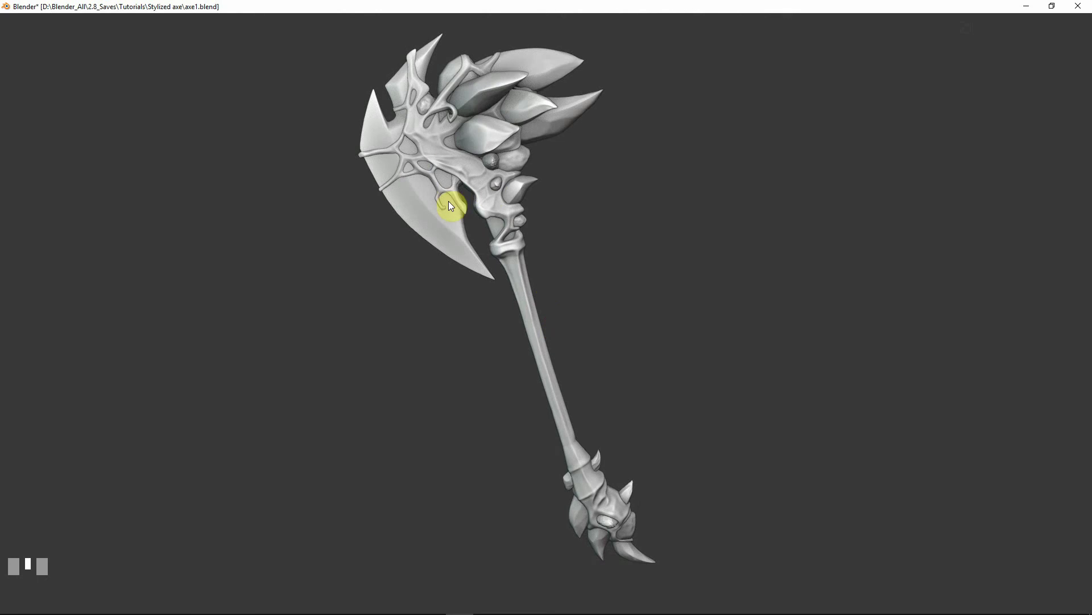
{"action": "scroll", "coordinate": [450, 204], "scroll_direction": "down", "scroll_amount": 2}
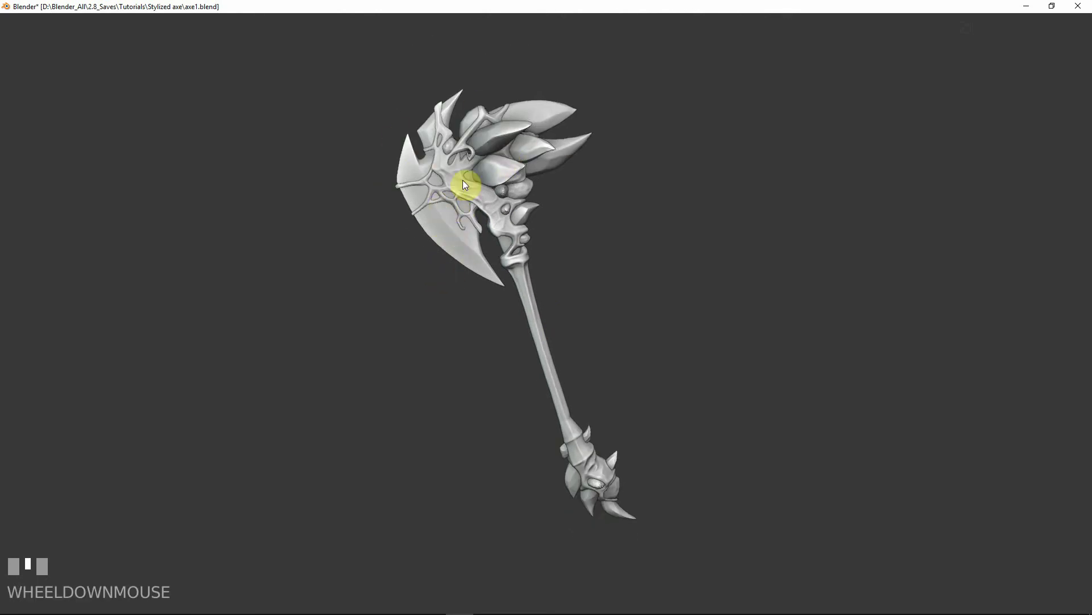
{"action": "scroll", "coordinate": [587, 133], "scroll_direction": "up", "scroll_amount": 1}
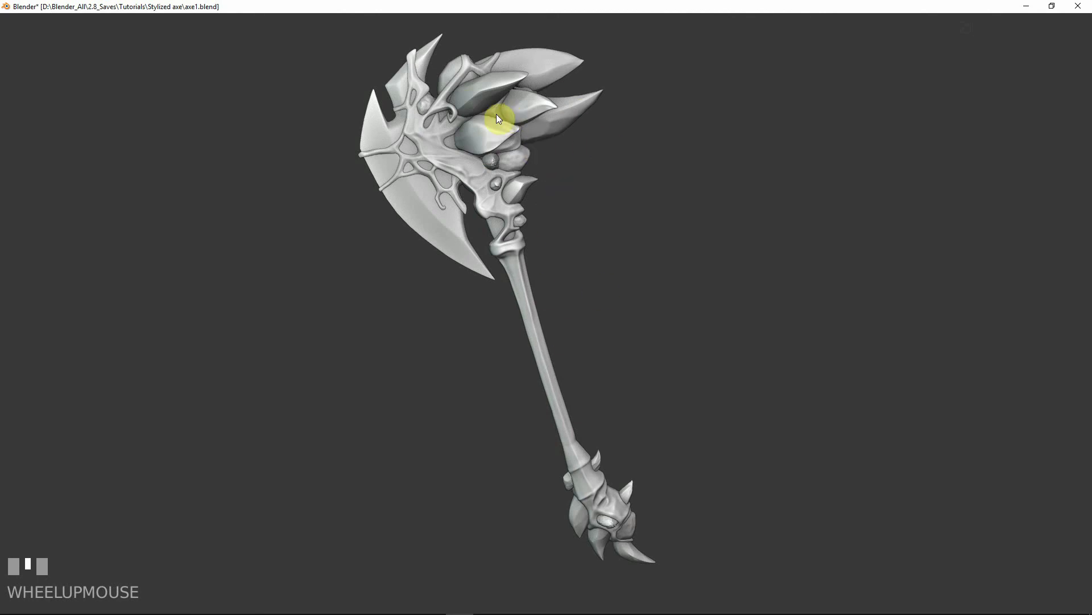
{"action": "left_click", "coordinate": [499, 228]}
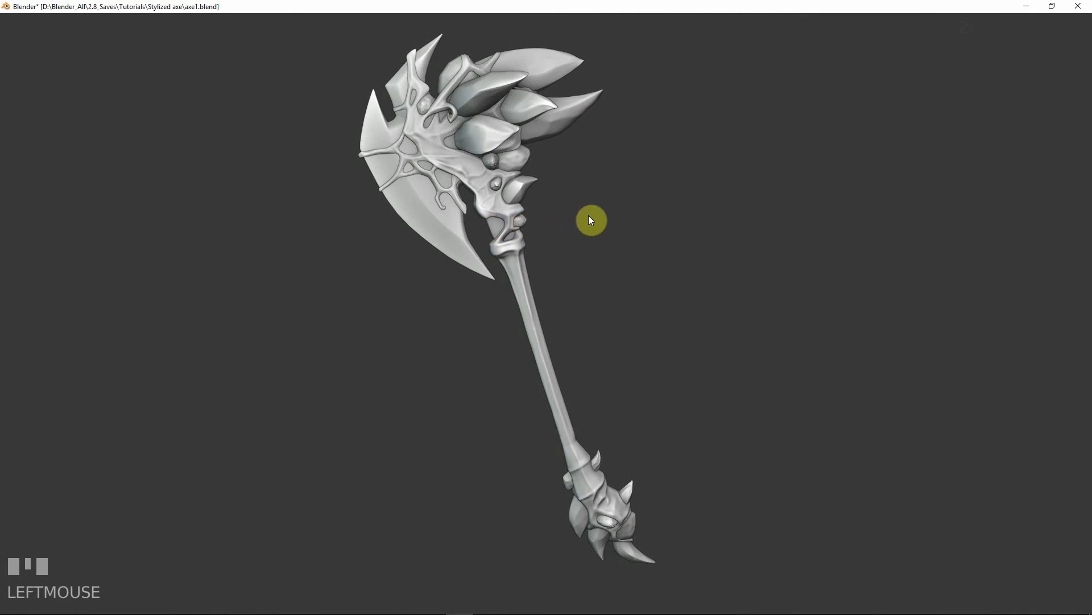
{"action": "key", "text": "g"}
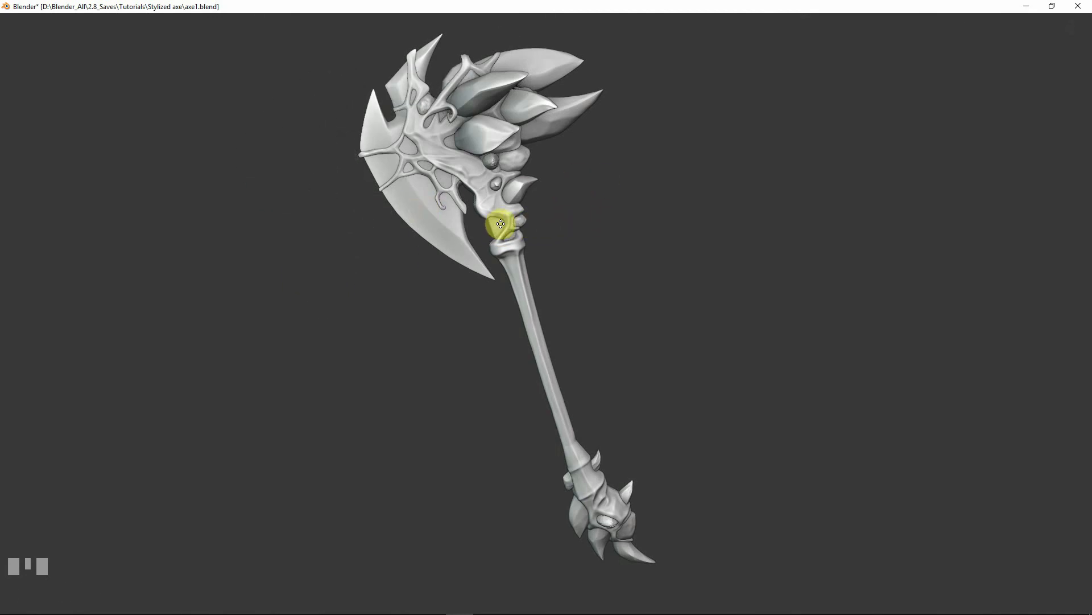
{"action": "right_click", "coordinate": [485, 233]}
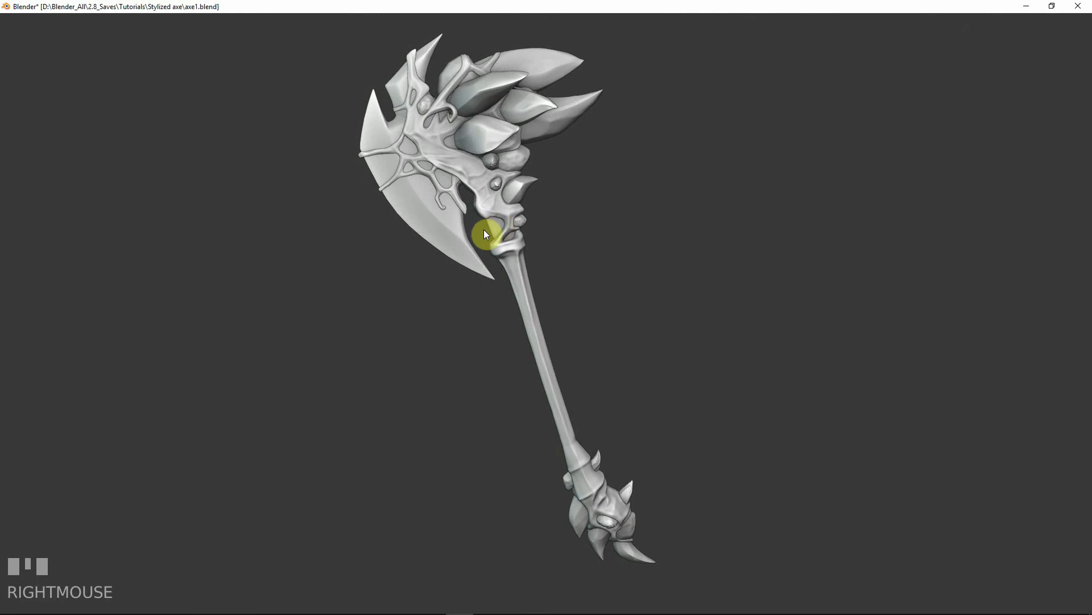